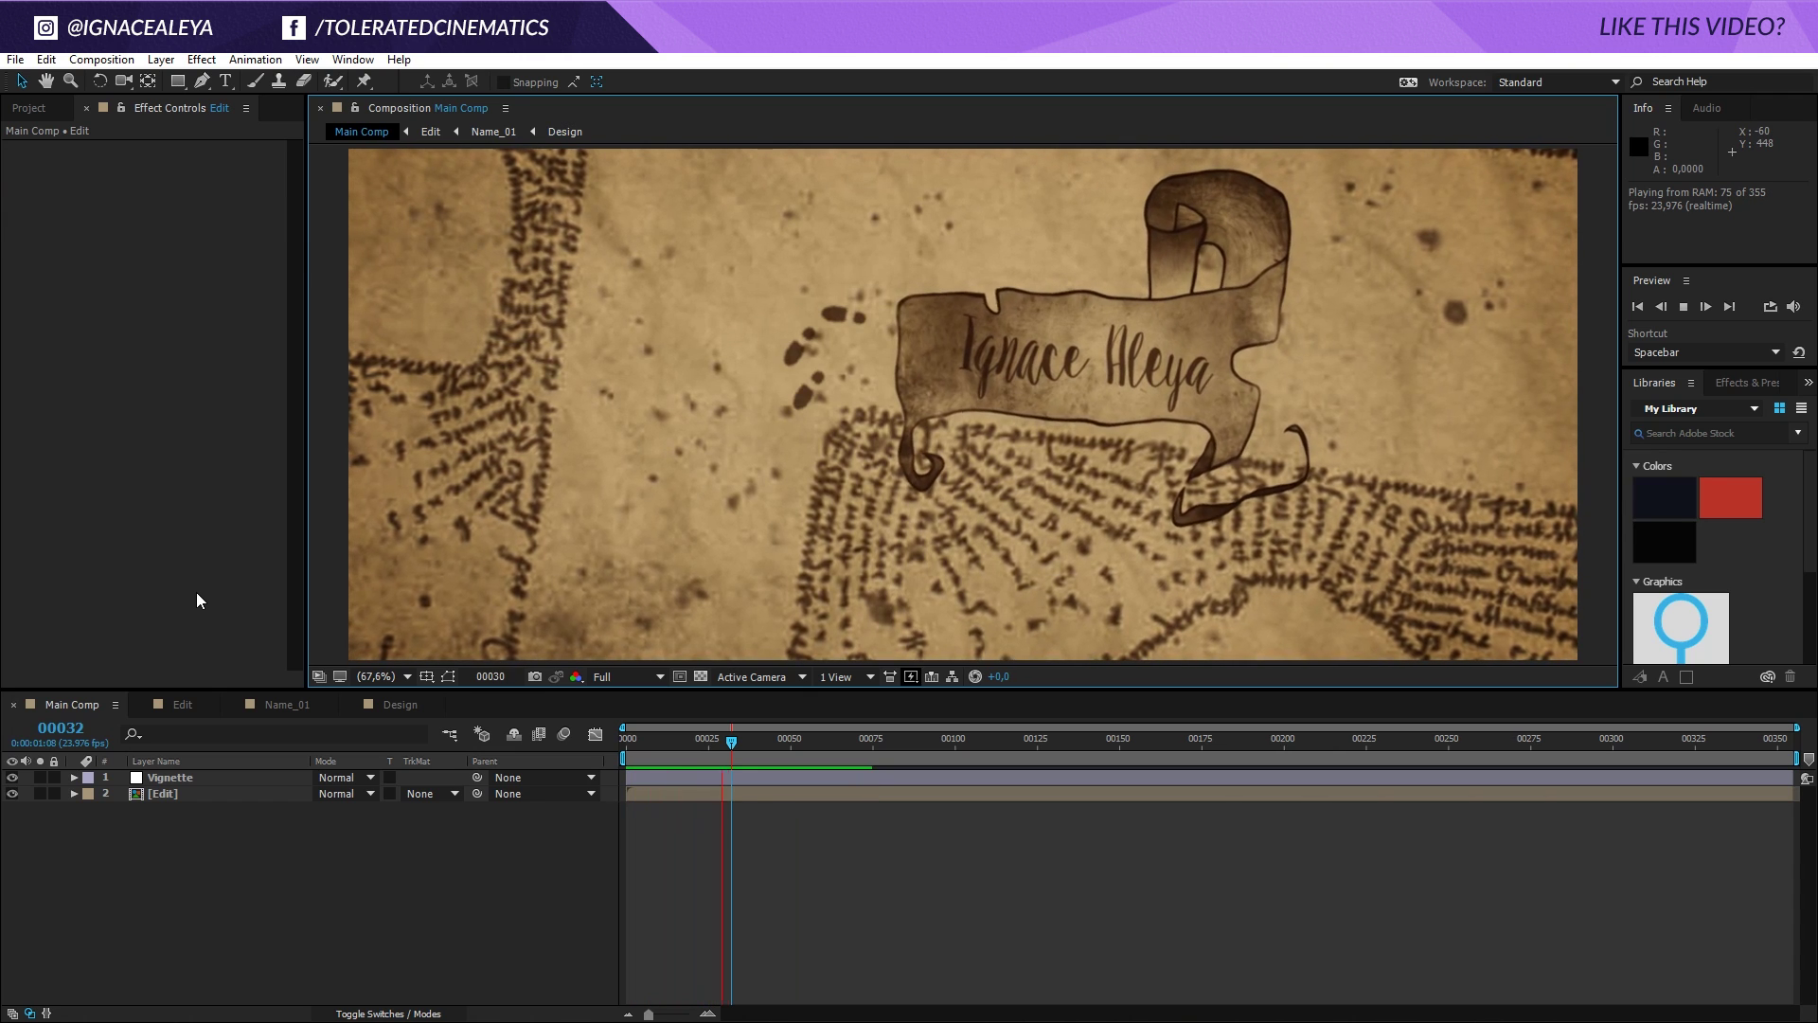
- Stop the finished title's RAM preview at frame 27
{"action": "left_click", "coordinate": [714, 741]}
- View the crumpled, grunge and stainedpaper7.jpg textures and the marauder's map image
{"action": "left_click", "coordinate": [30, 109]}
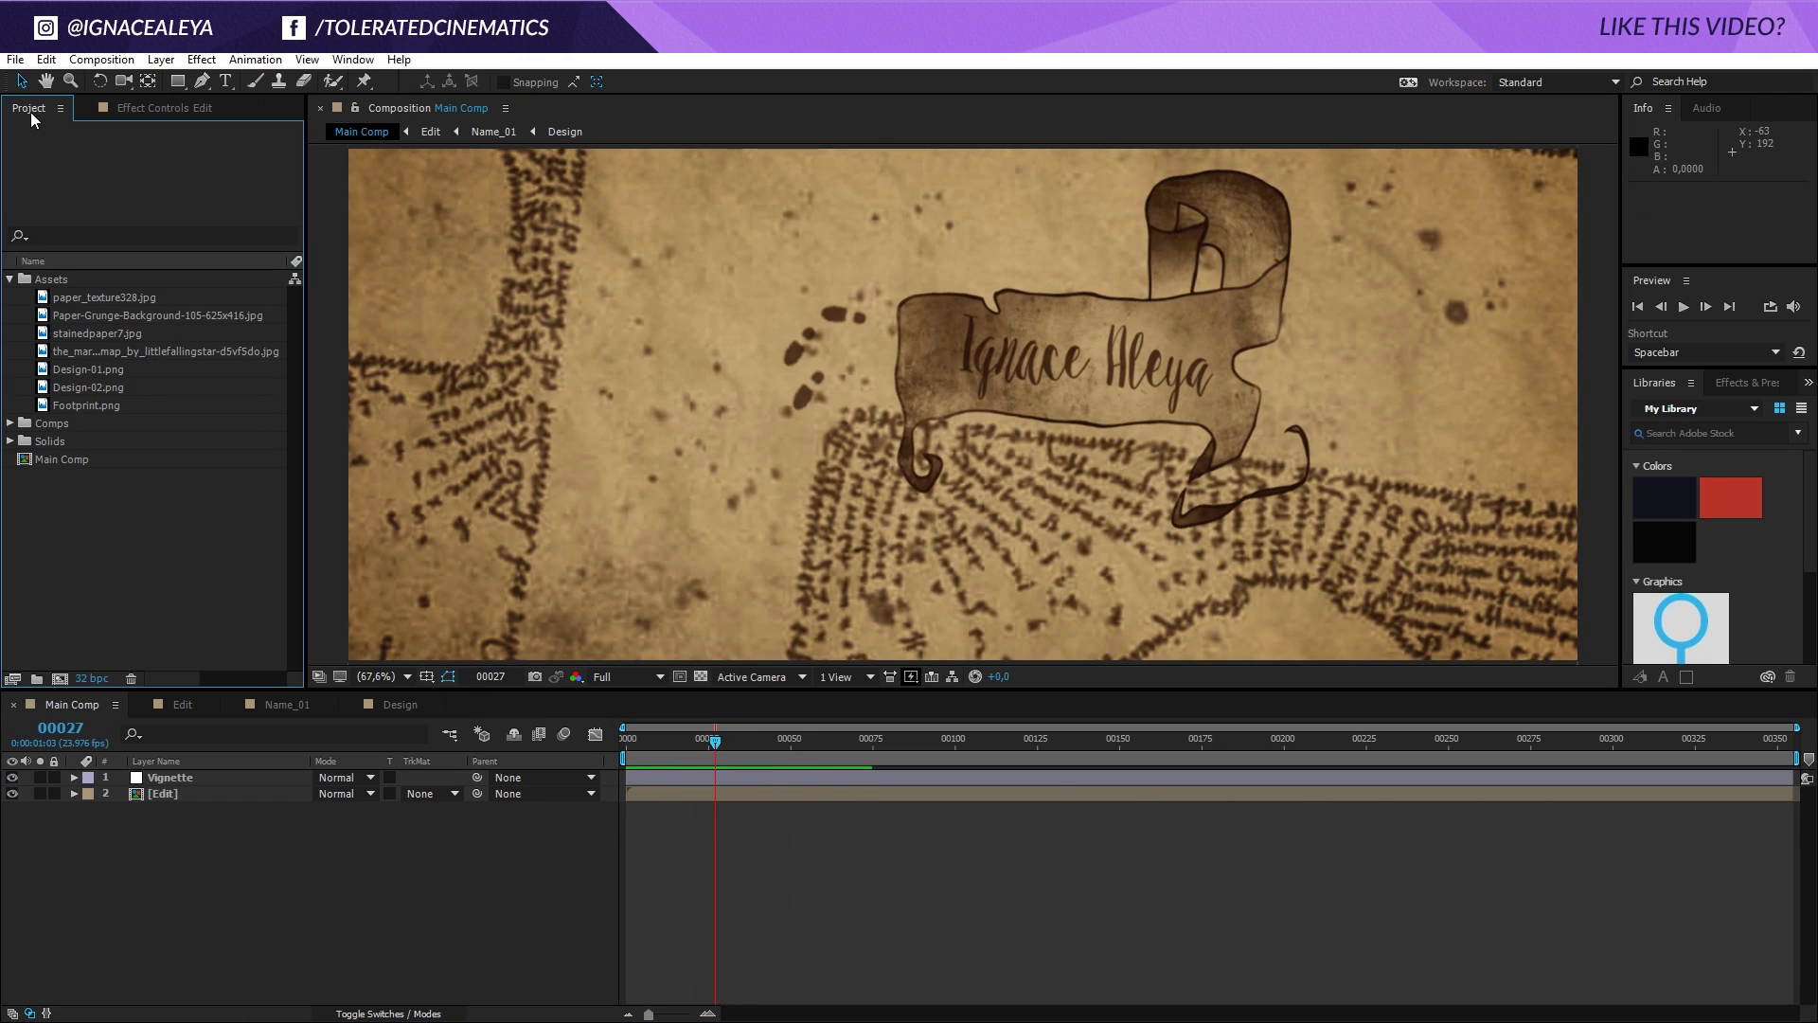
{"action": "double_click", "coordinate": [68, 299]}
{"action": "double_click", "coordinate": [127, 316]}
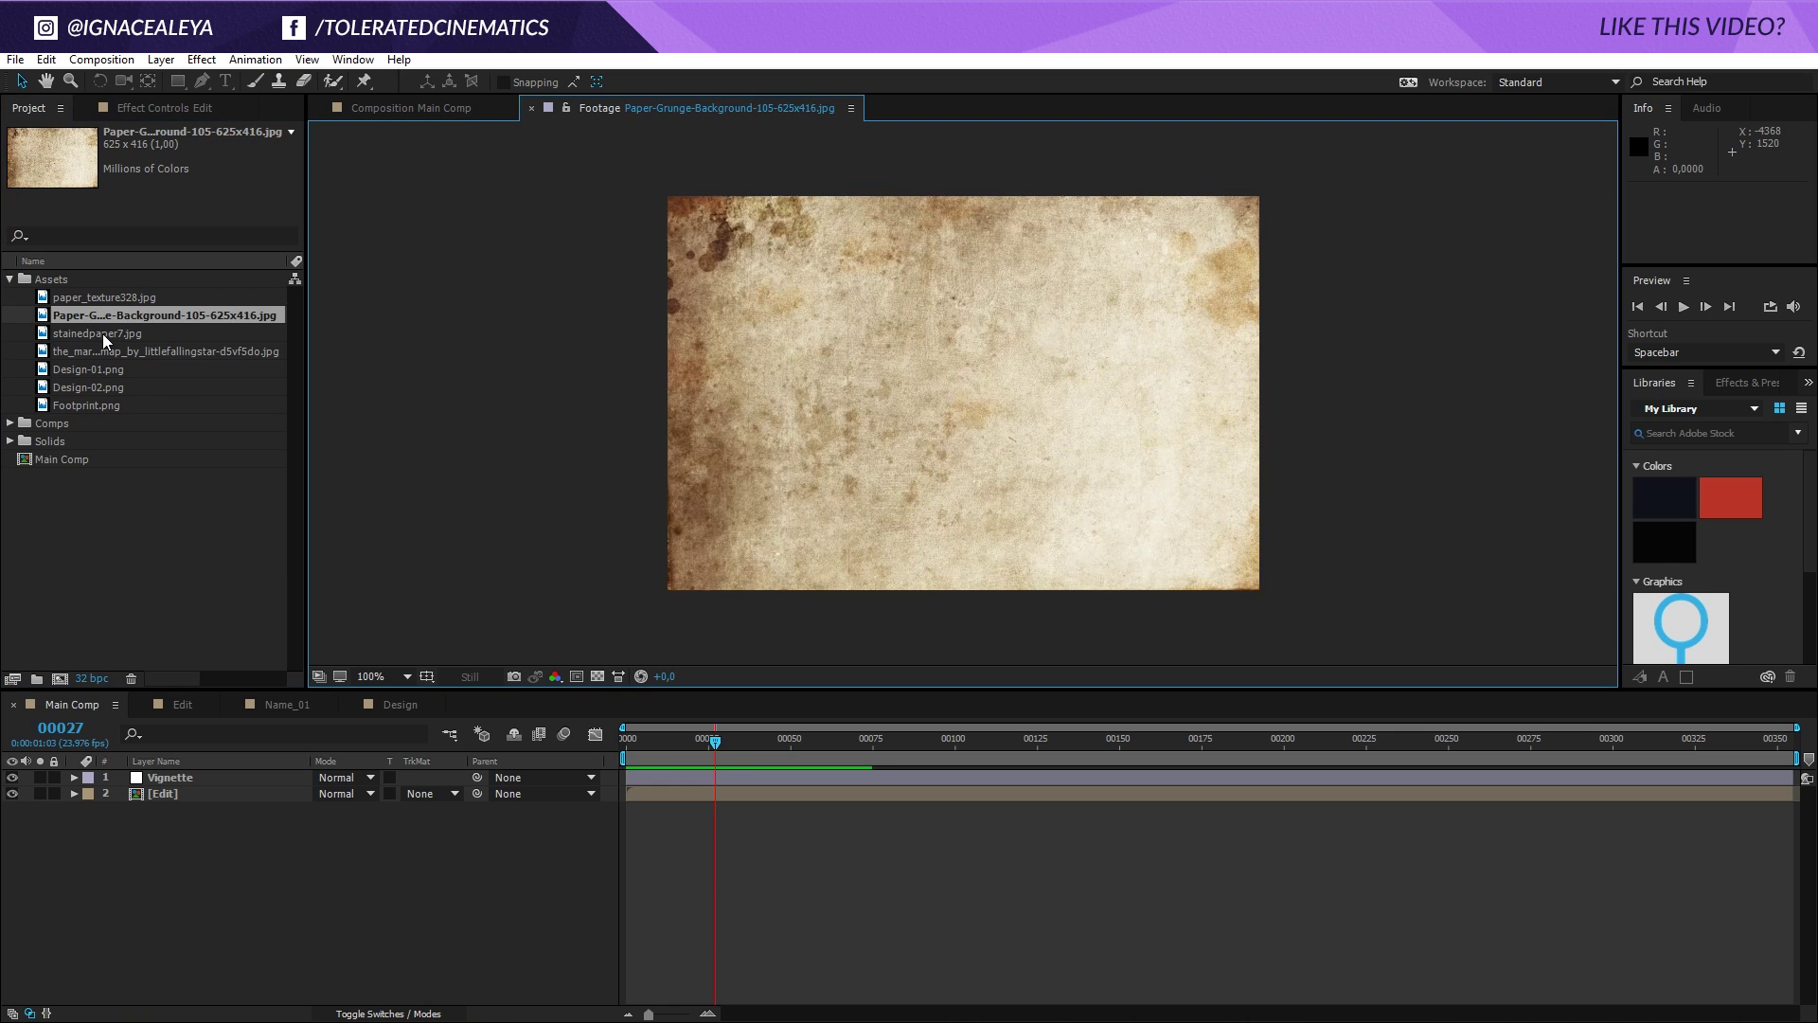
{"action": "left_click", "coordinate": [103, 333]}
{"action": "double_click", "coordinate": [103, 333]}
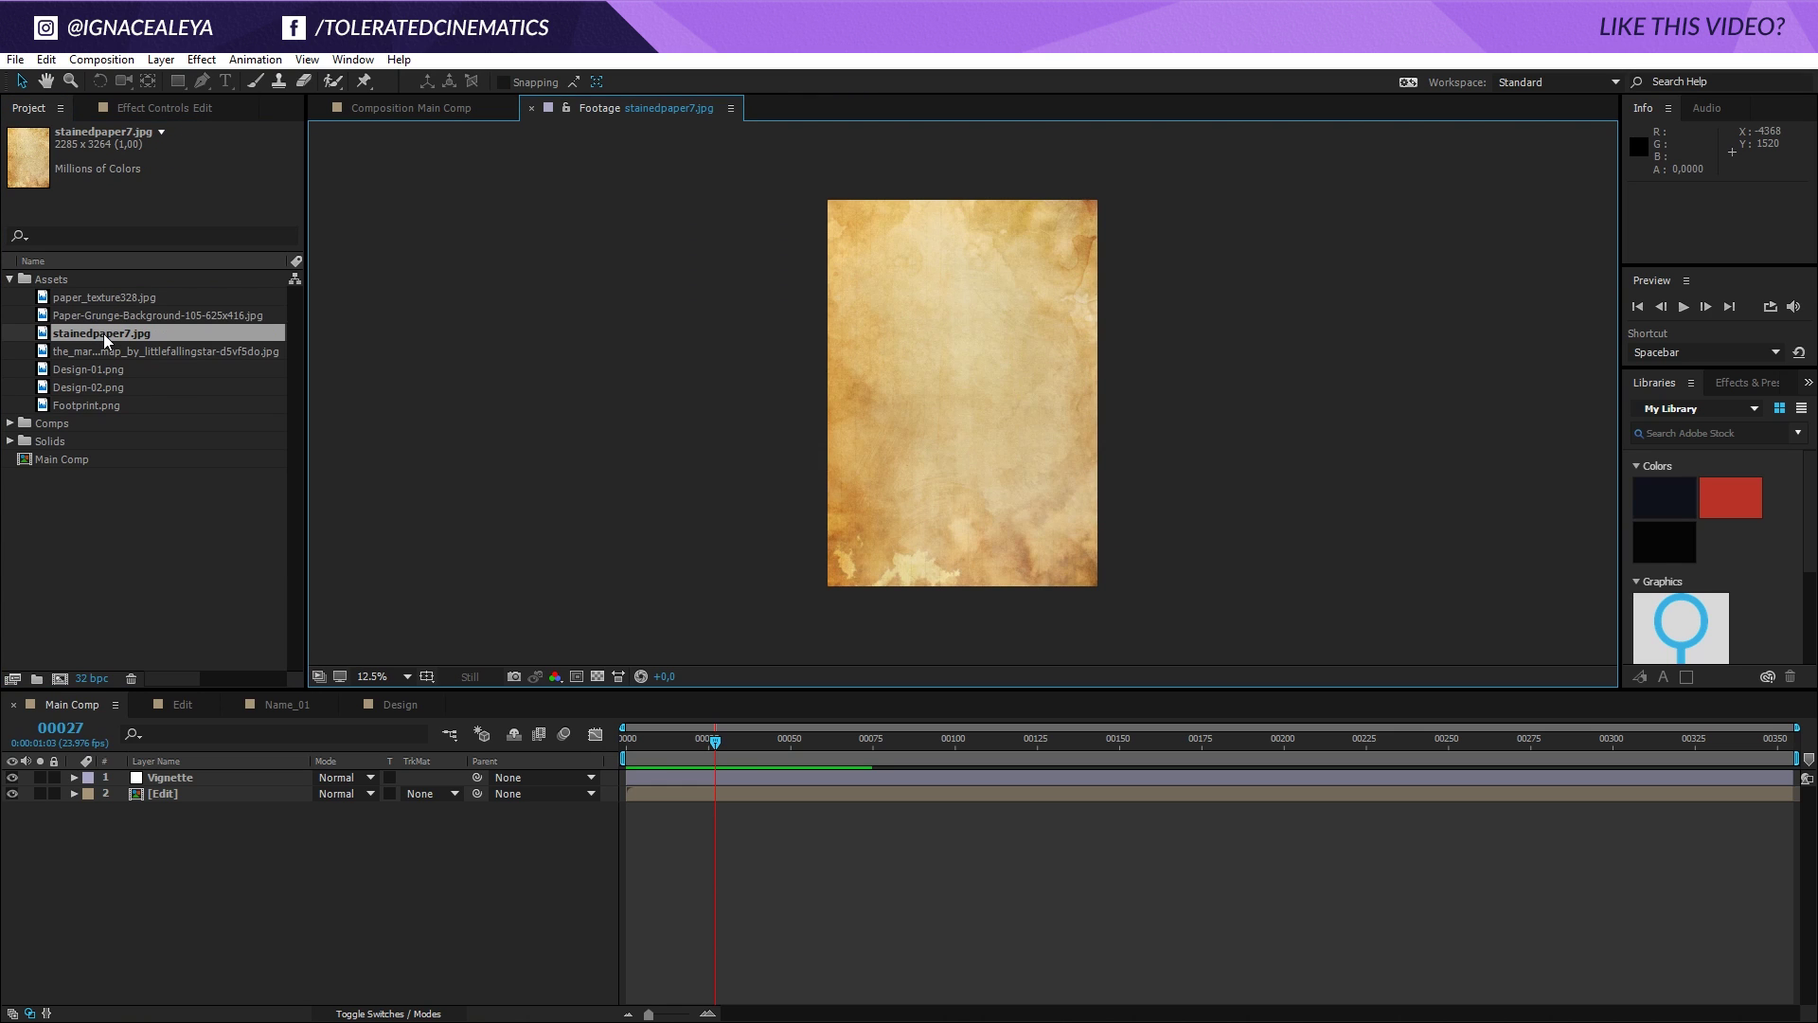
{"action": "double_click", "coordinate": [80, 352]}
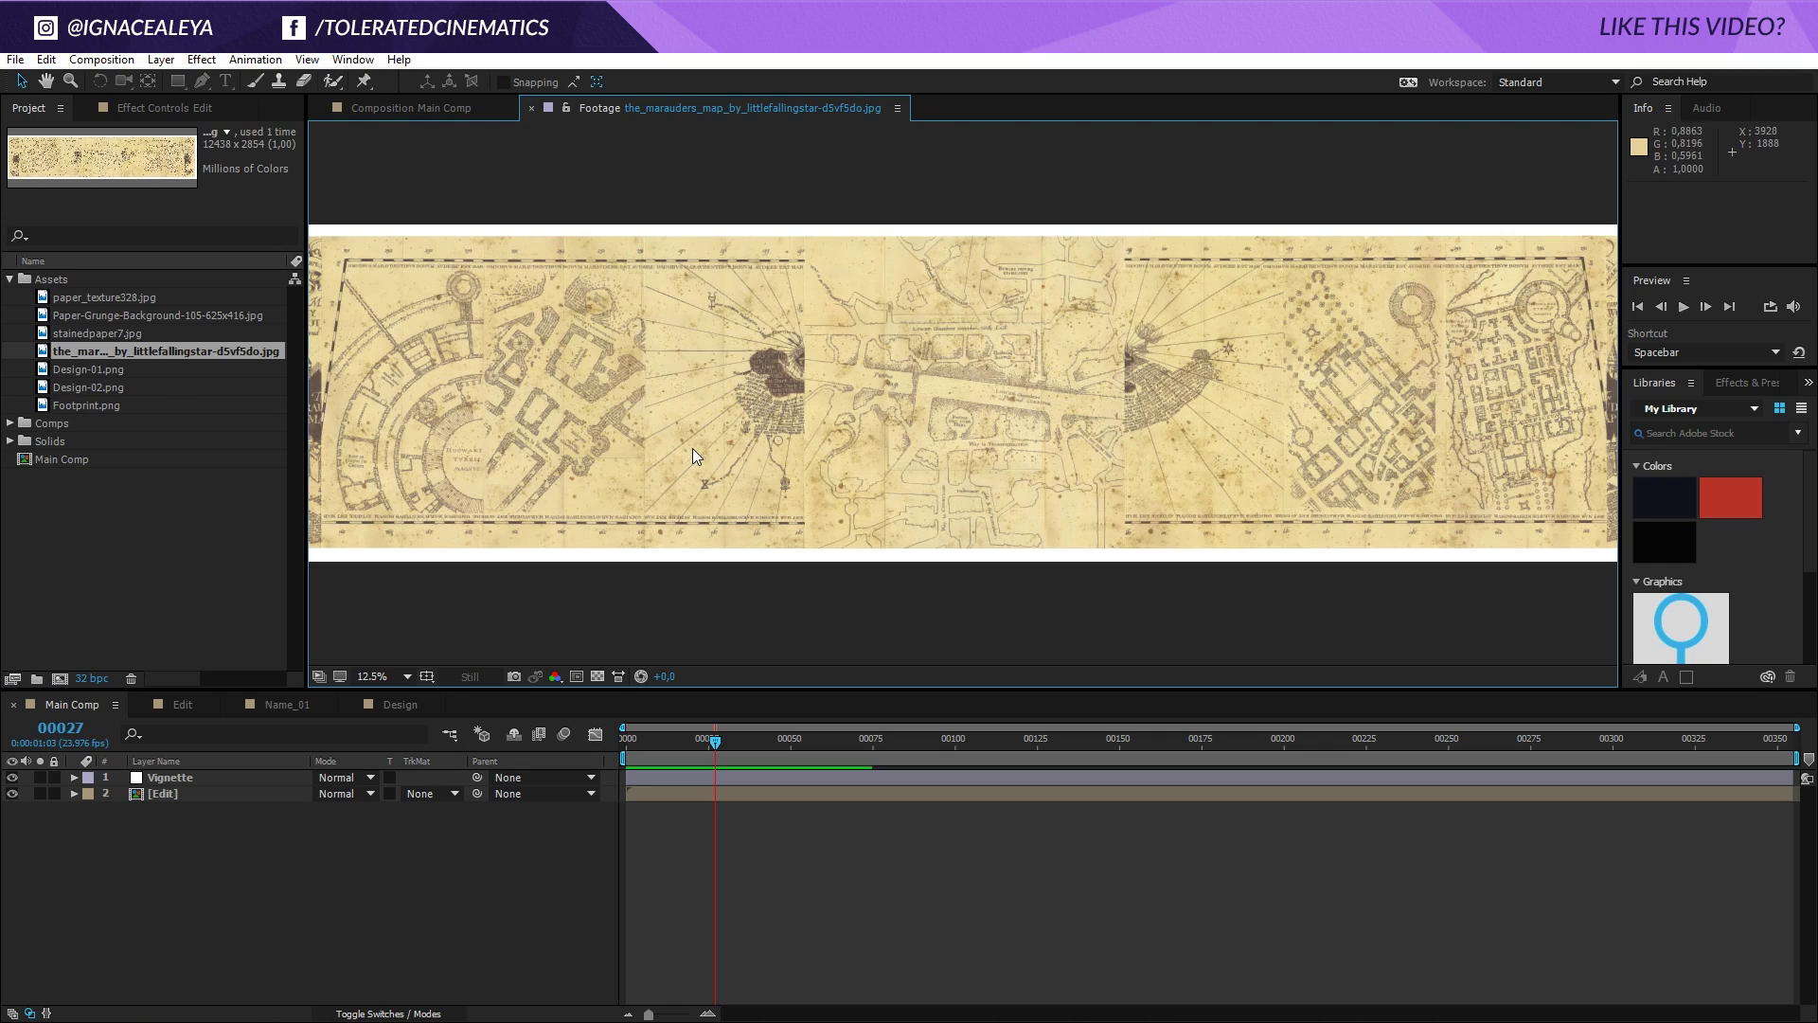
{"action": "scroll", "coordinate": [818, 446], "scroll_direction": "up", "scroll_amount": 6}
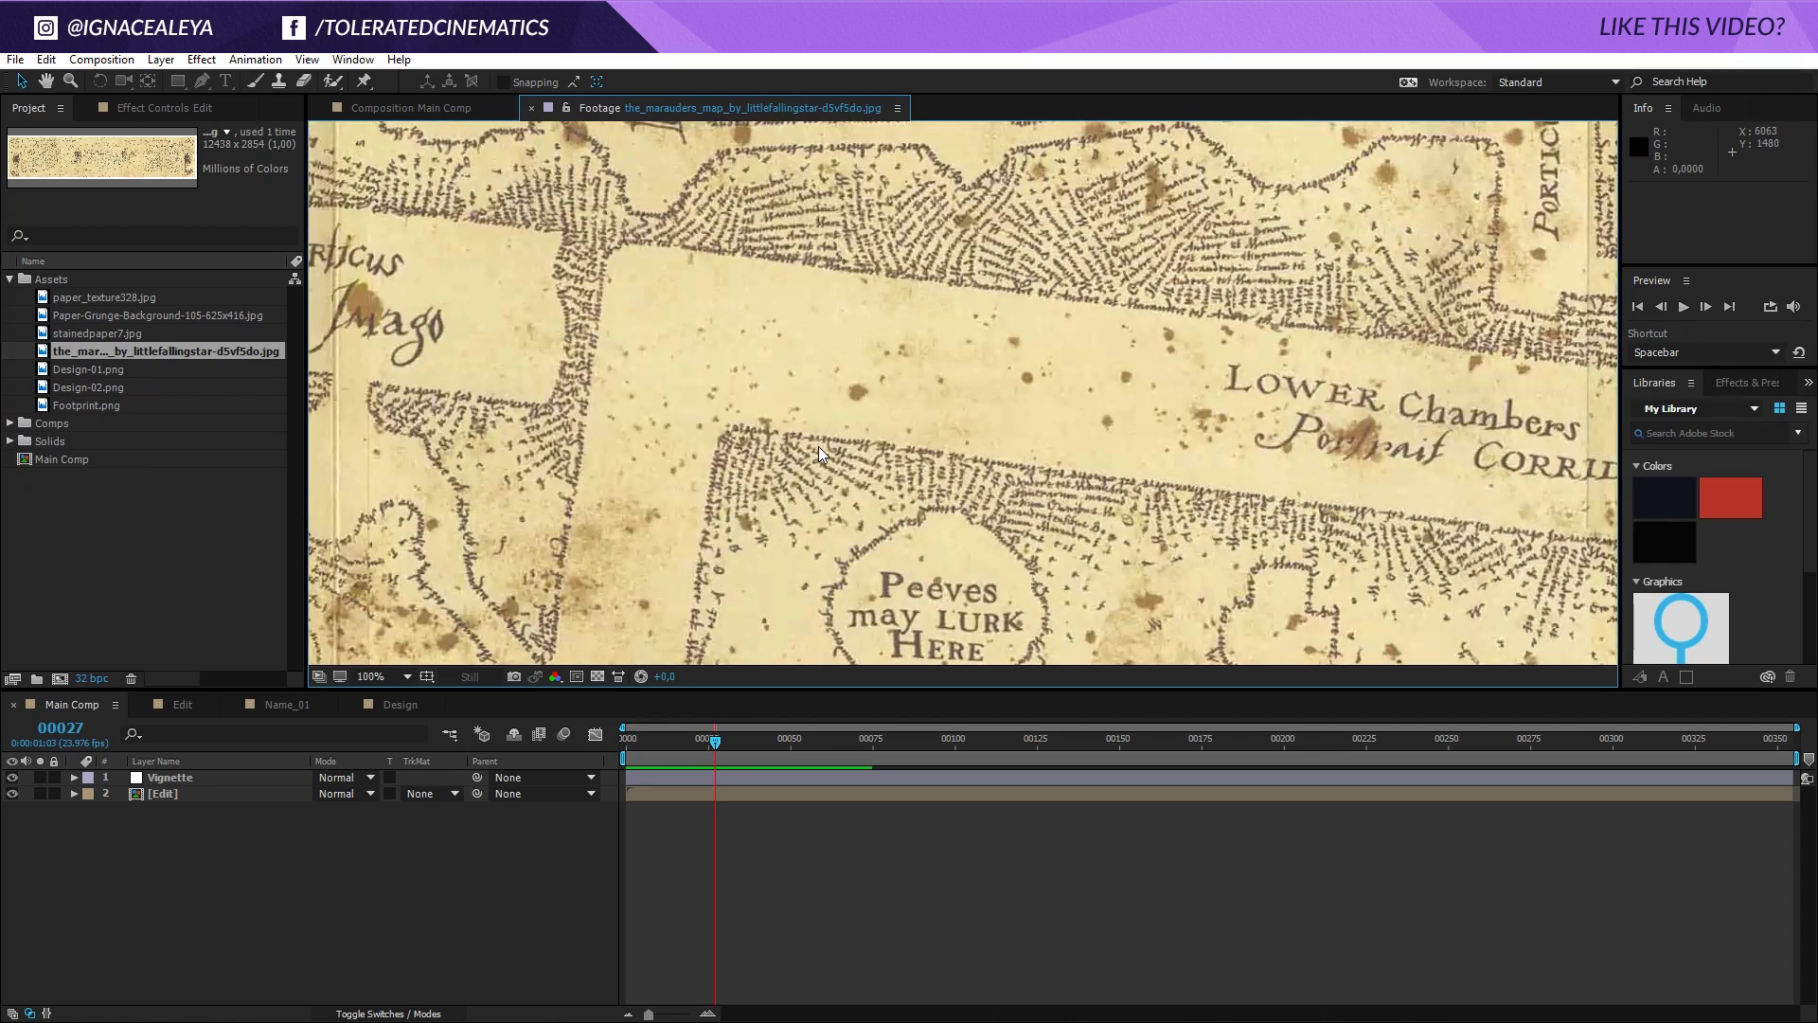
{"action": "scroll", "coordinate": [818, 446], "scroll_direction": "down", "scroll_amount": 4}
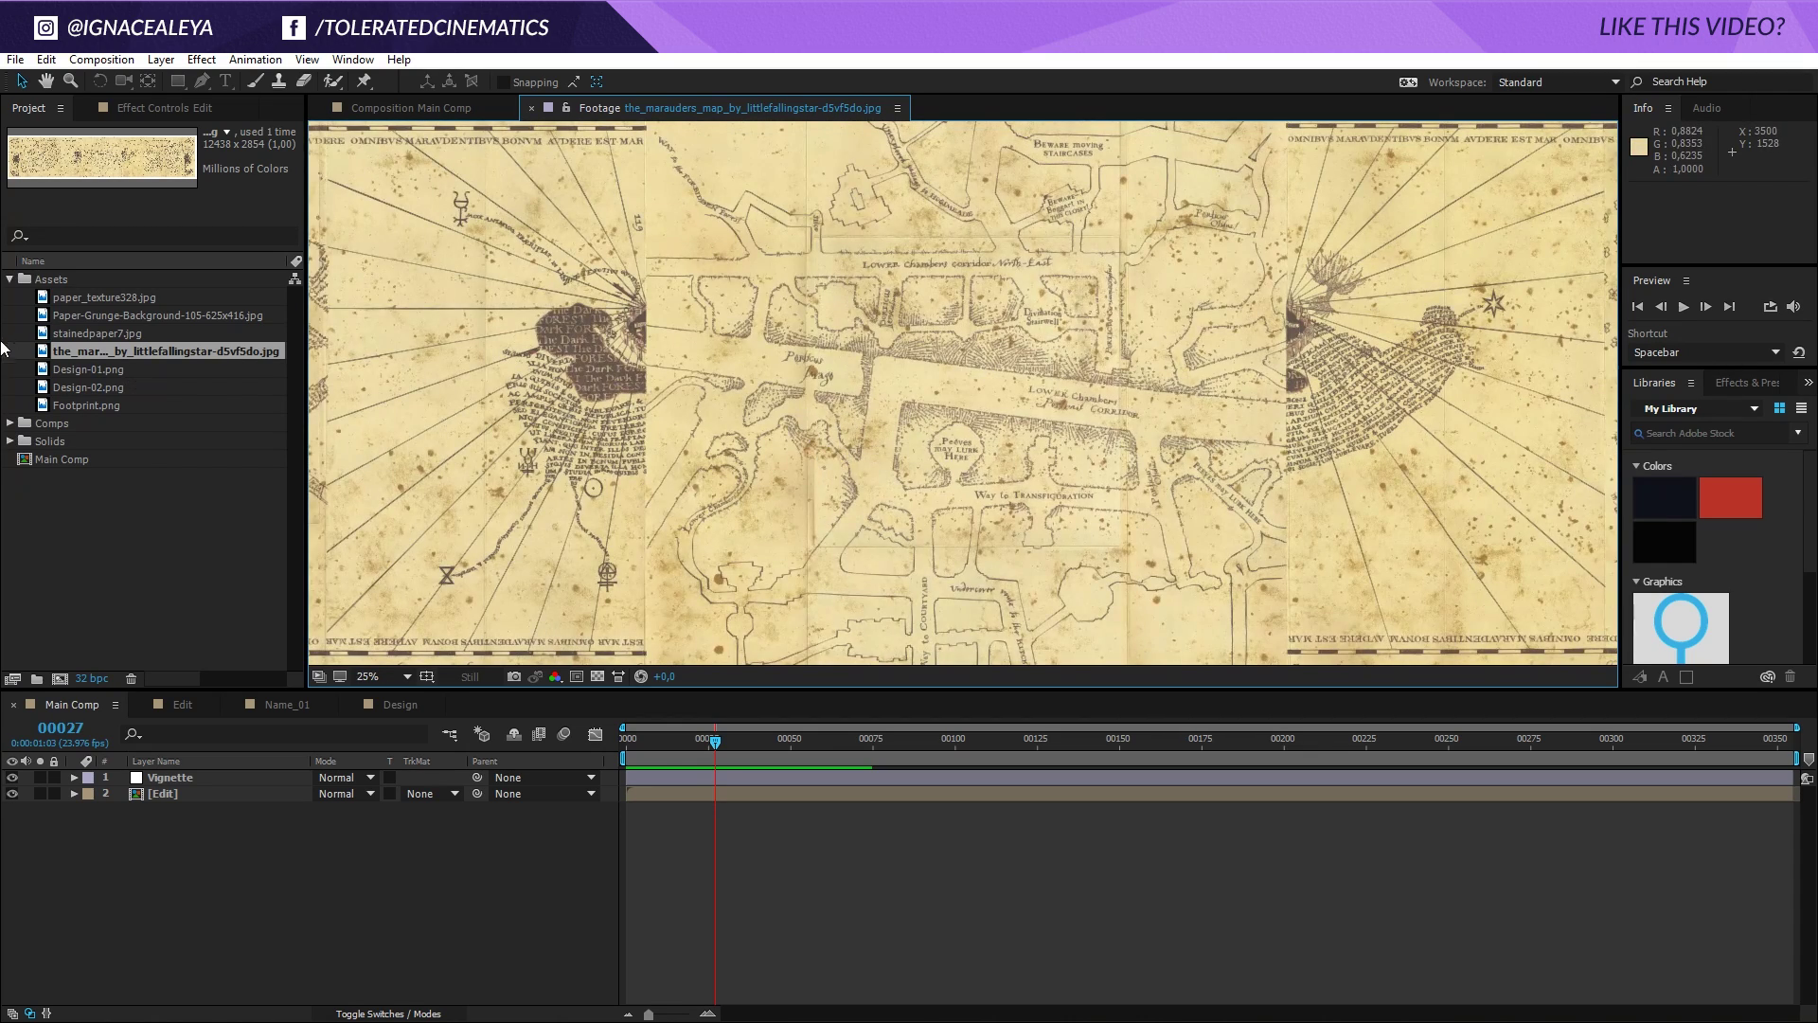
- Inspect the Design-01.png and Design-02.png scroll banners, then Footprint.png
{"action": "double_click", "coordinate": [95, 370]}
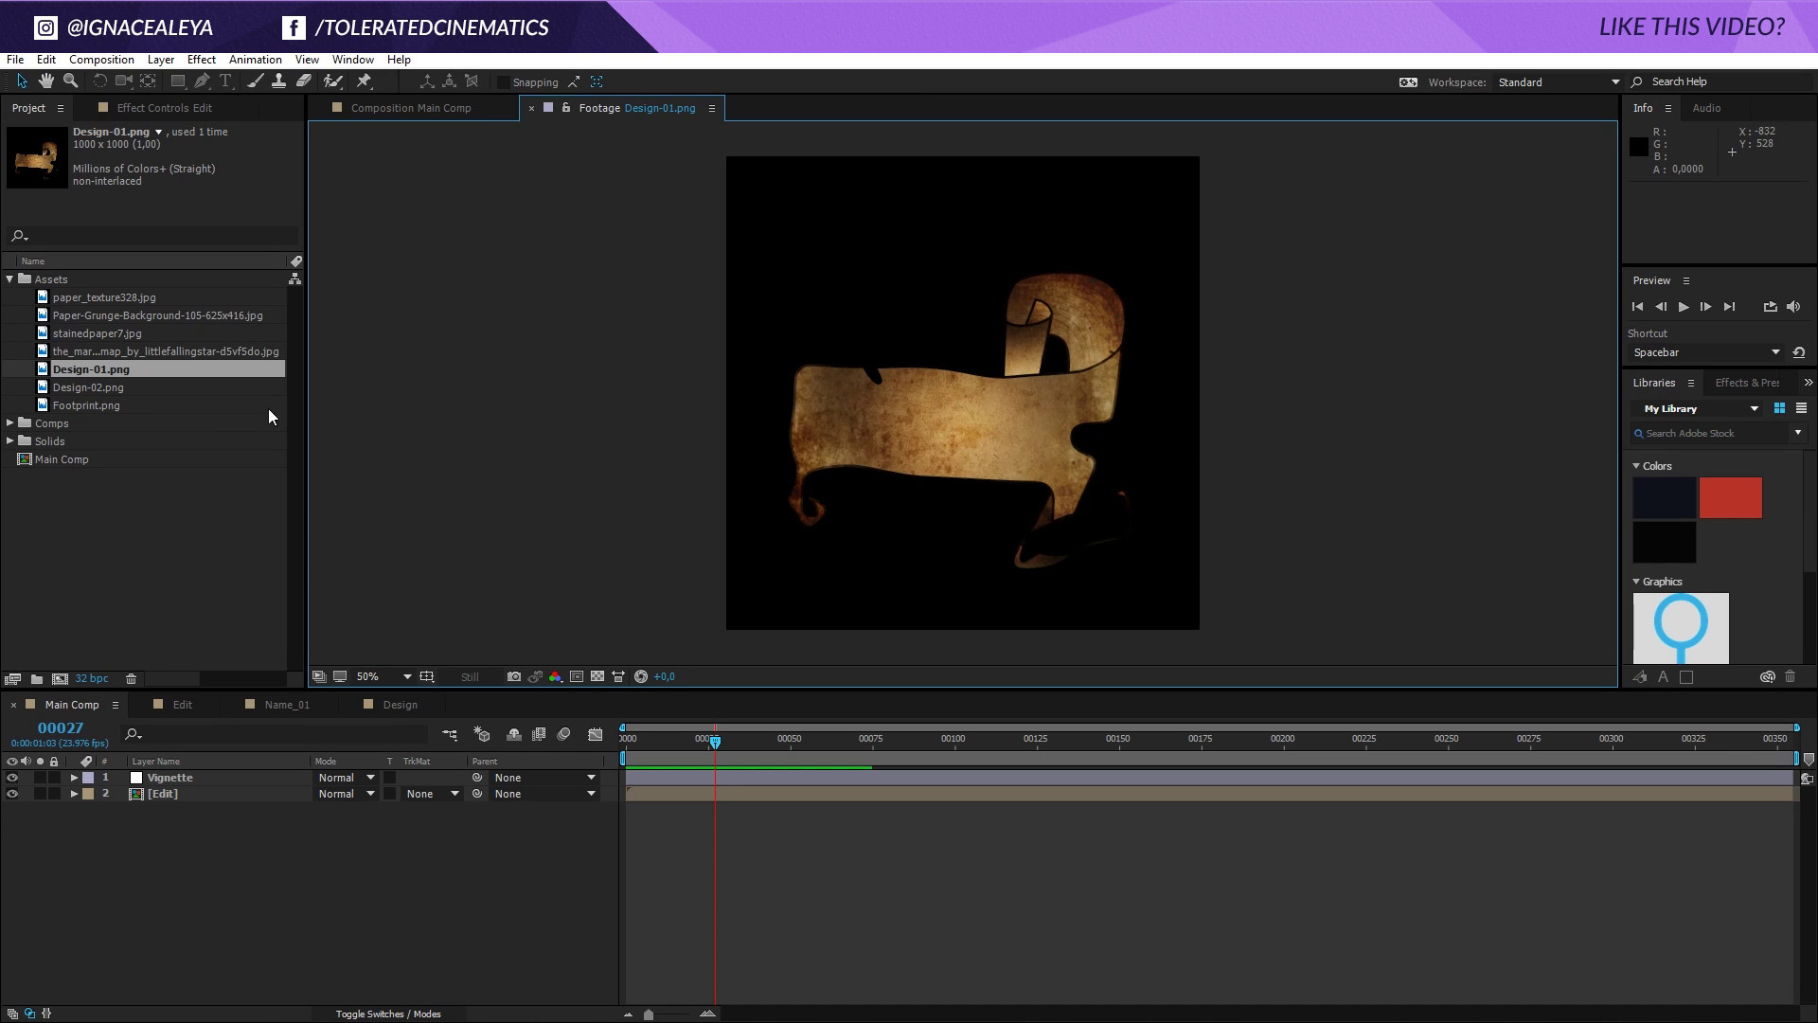
{"action": "double_click", "coordinate": [101, 387]}
{"action": "scroll", "coordinate": [792, 385], "scroll_direction": "up", "scroll_amount": 2}
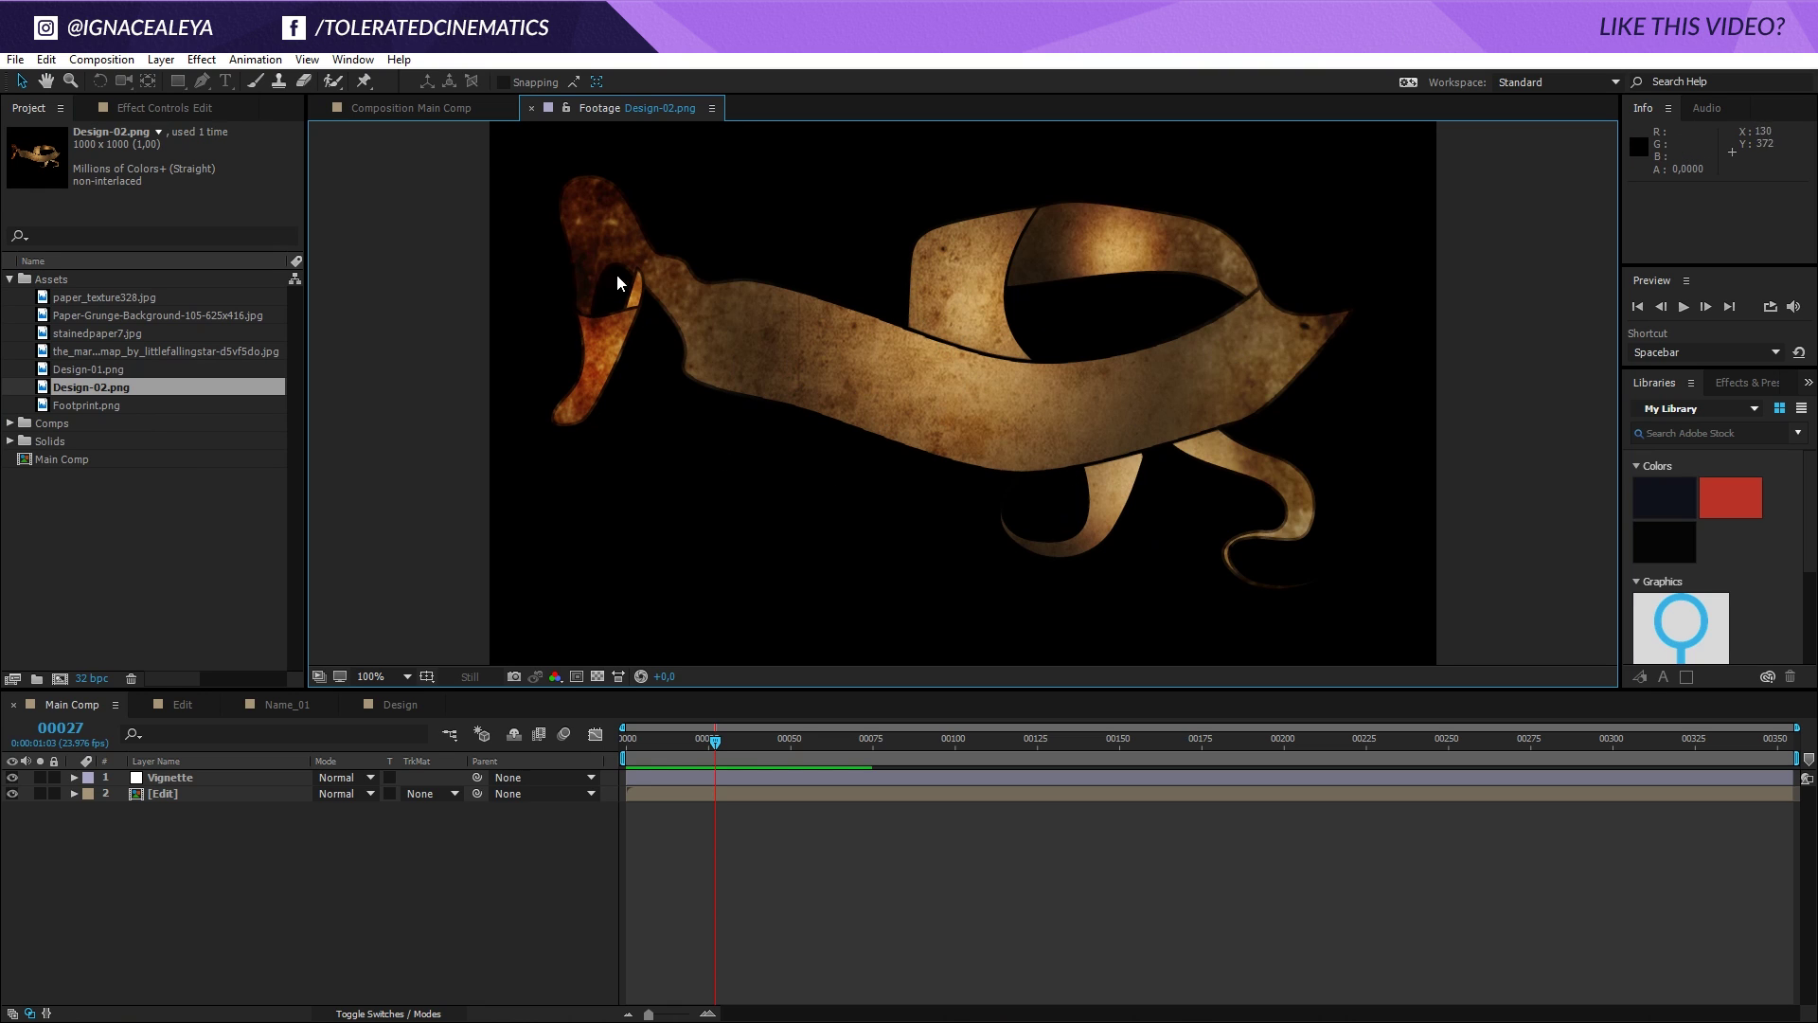
{"action": "double_click", "coordinate": [75, 369]}
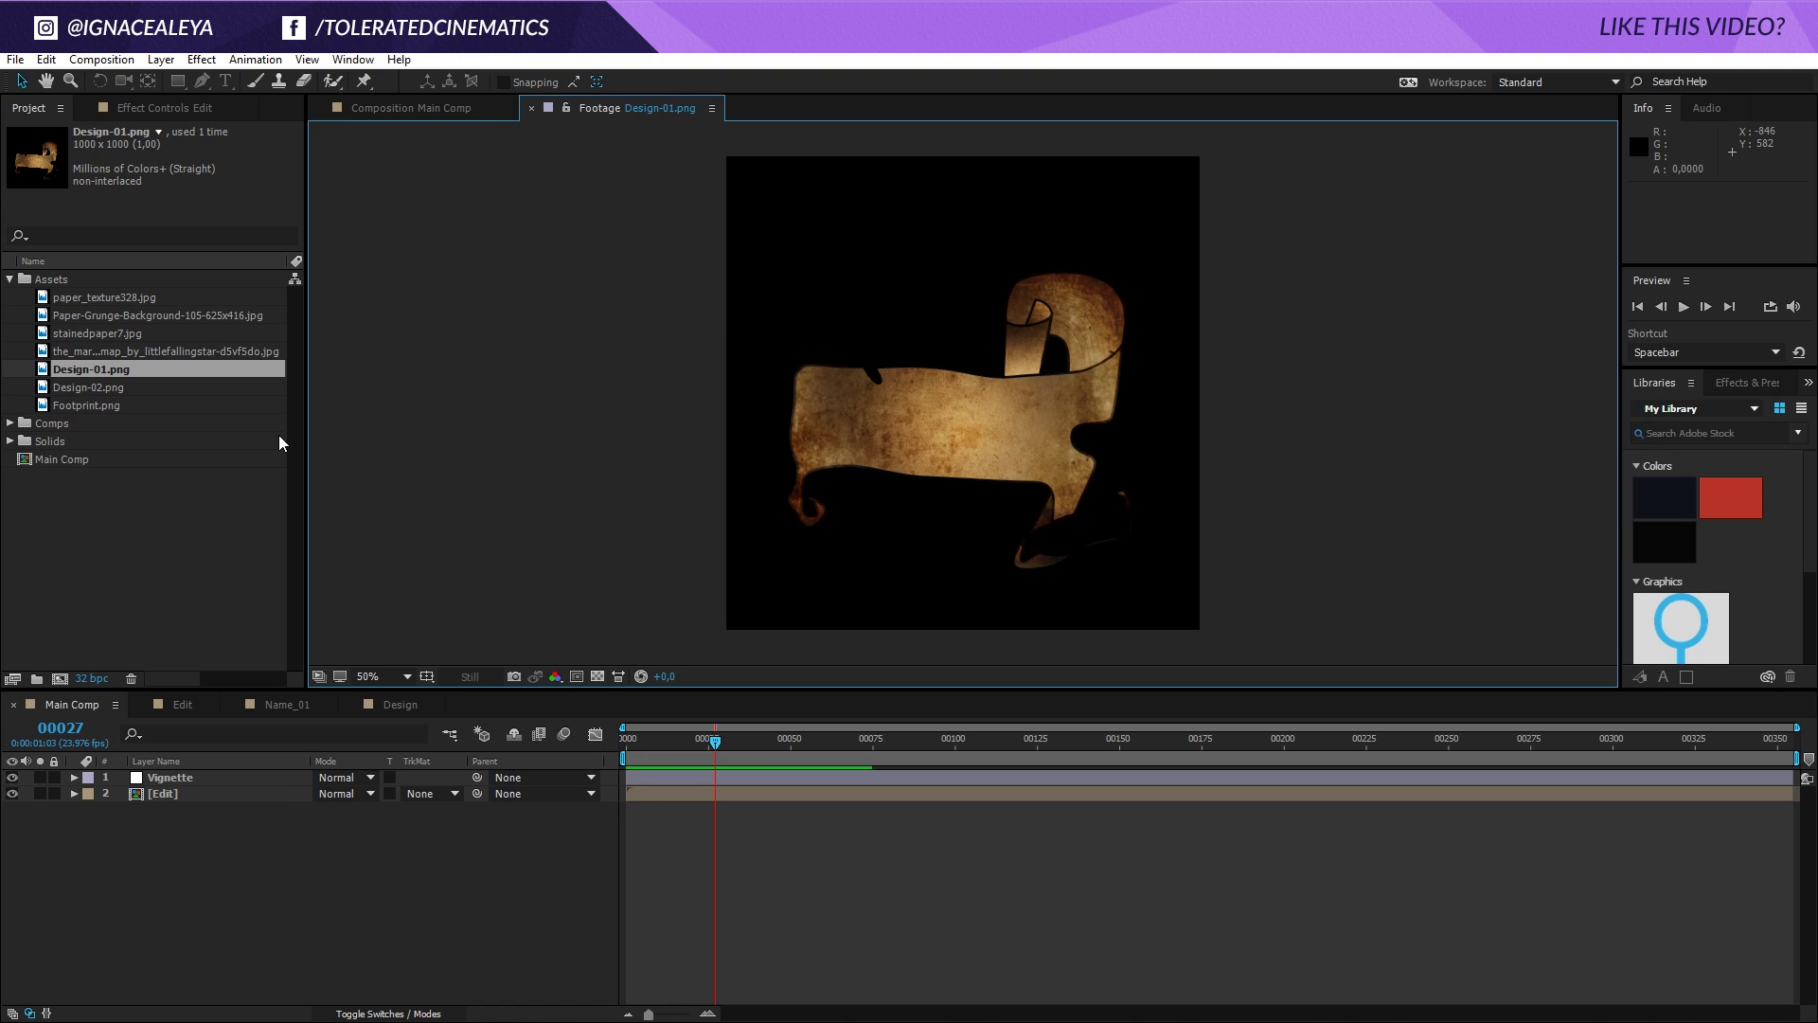
{"action": "double_click", "coordinate": [95, 384]}
{"action": "double_click", "coordinate": [82, 407]}
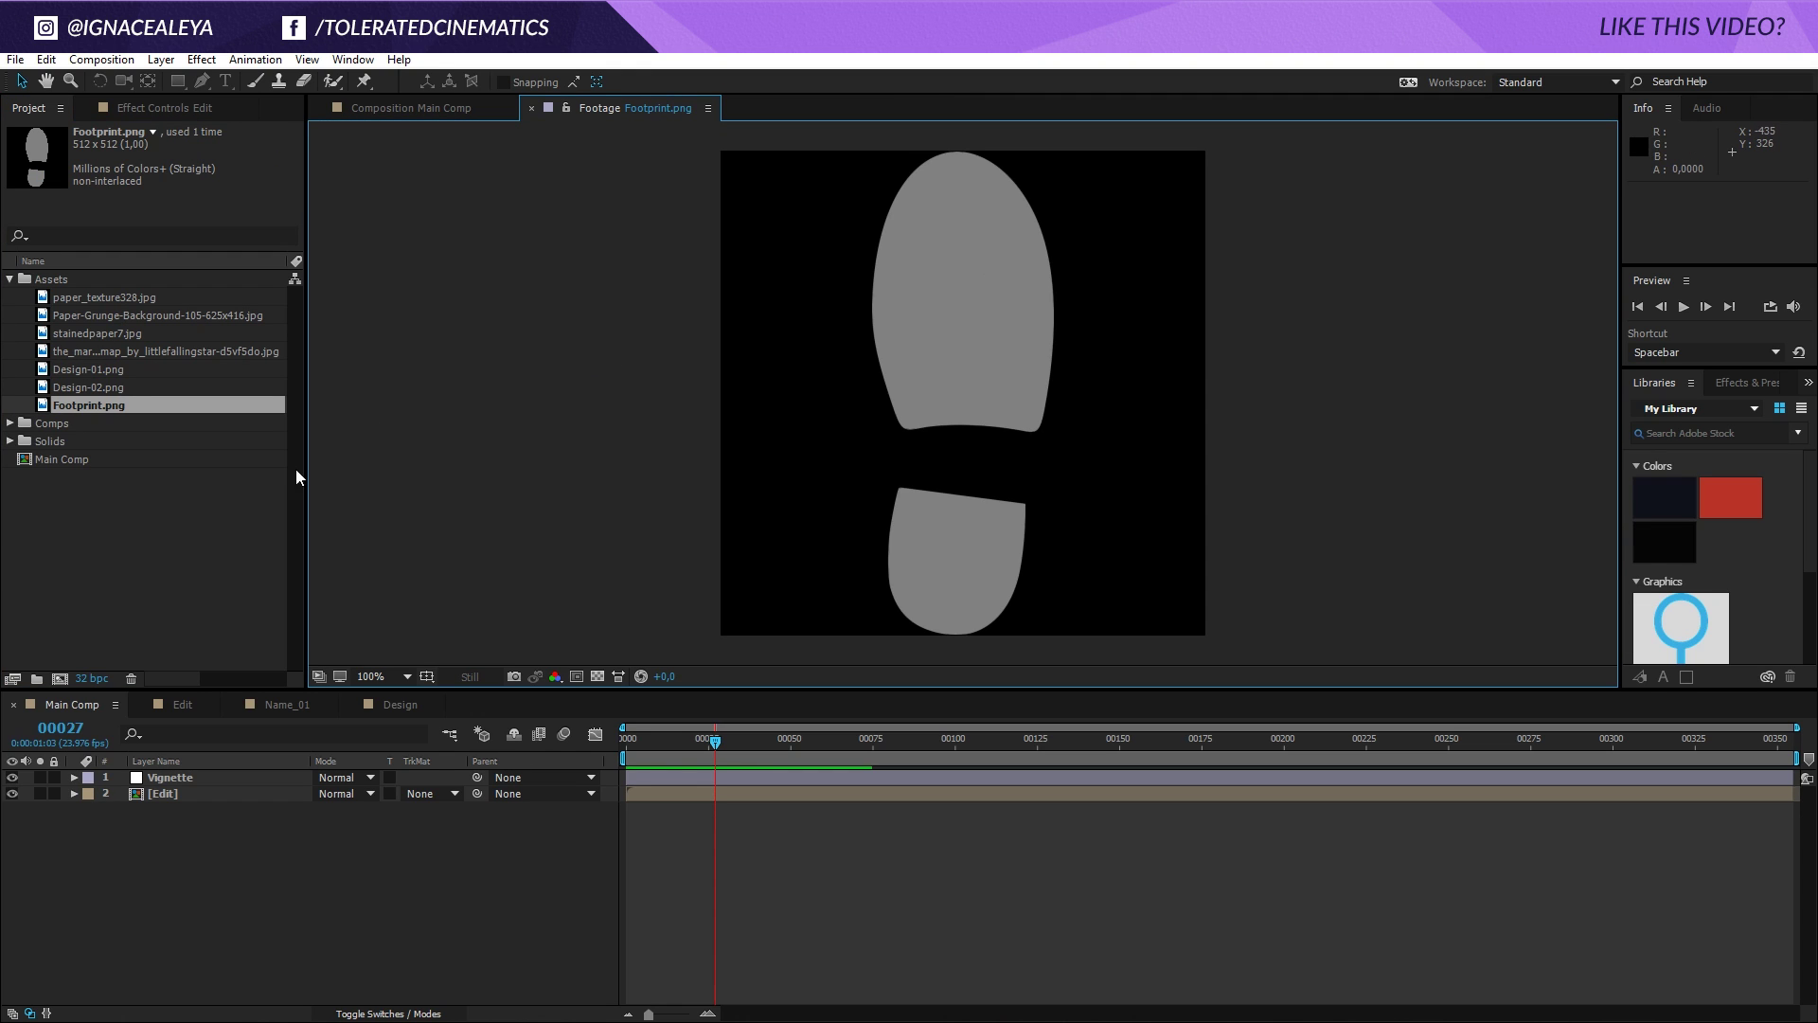
- Create 'Main Comp' at 1920x800 px, 24 fps, with a 240-frame duration
{"action": "left_click", "coordinate": [58, 678]}
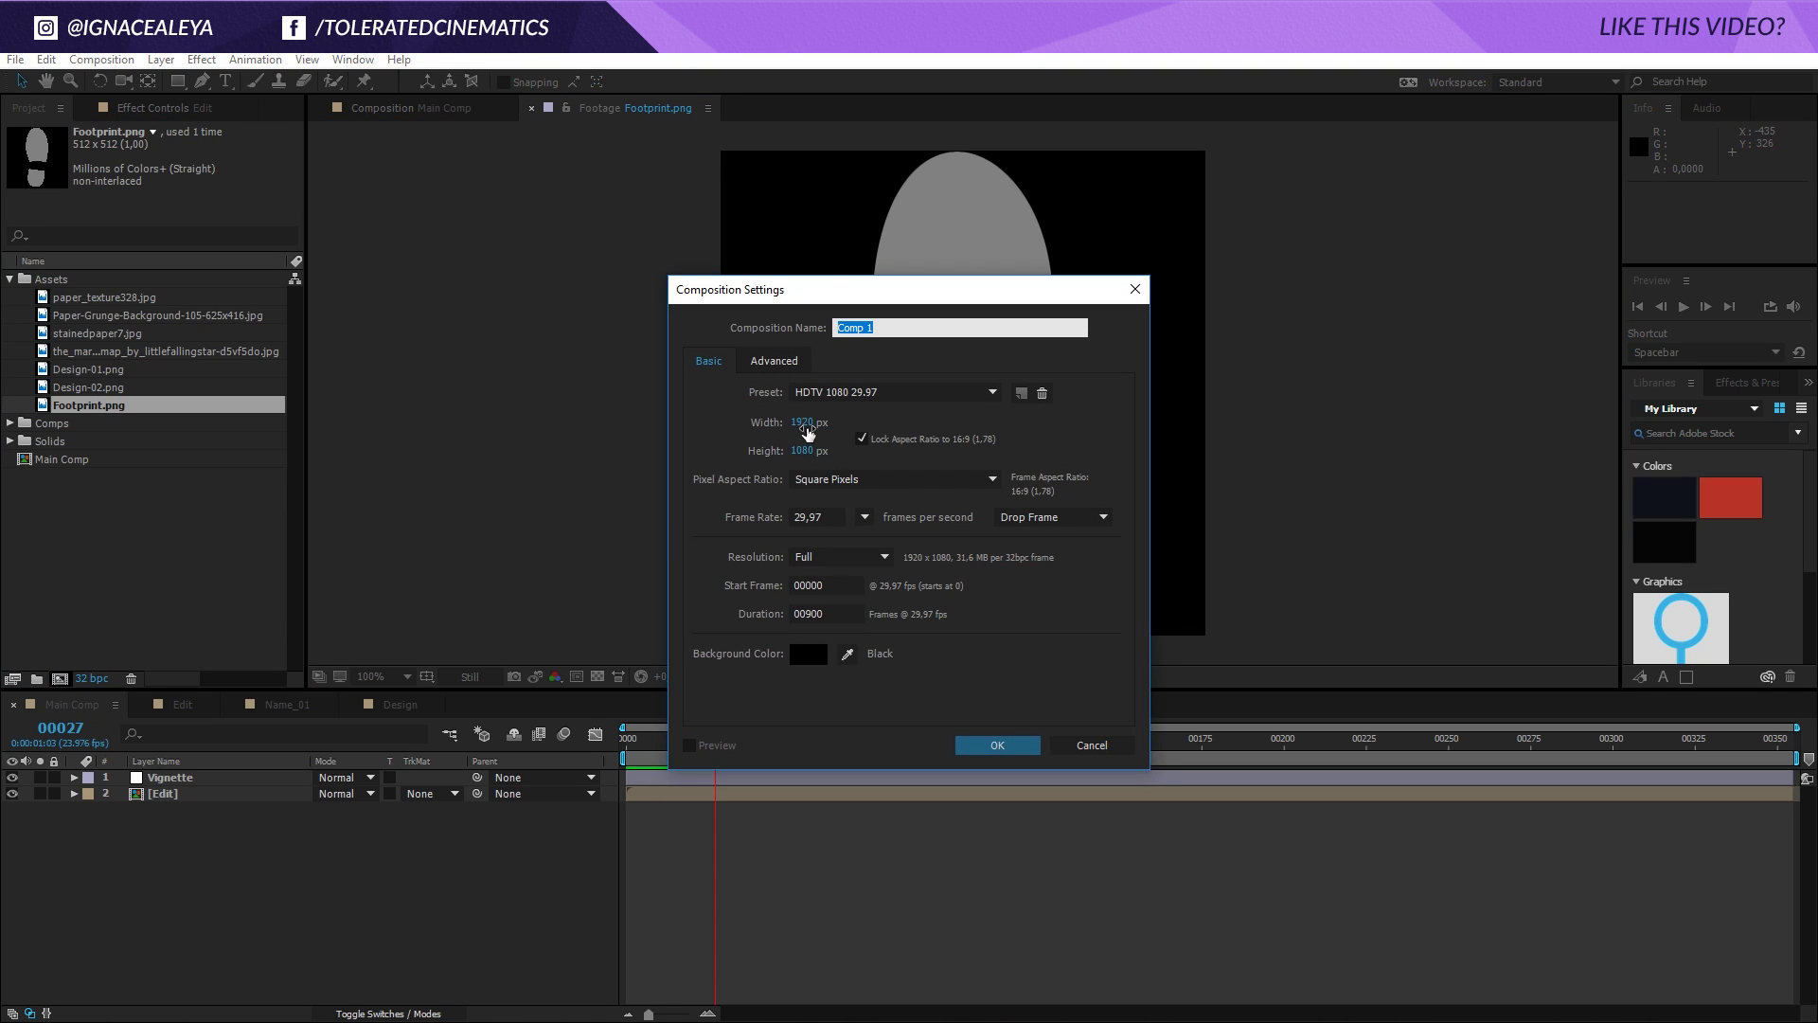
{"action": "left_click", "coordinate": [801, 450]}
{"action": "type", "text": "800"}
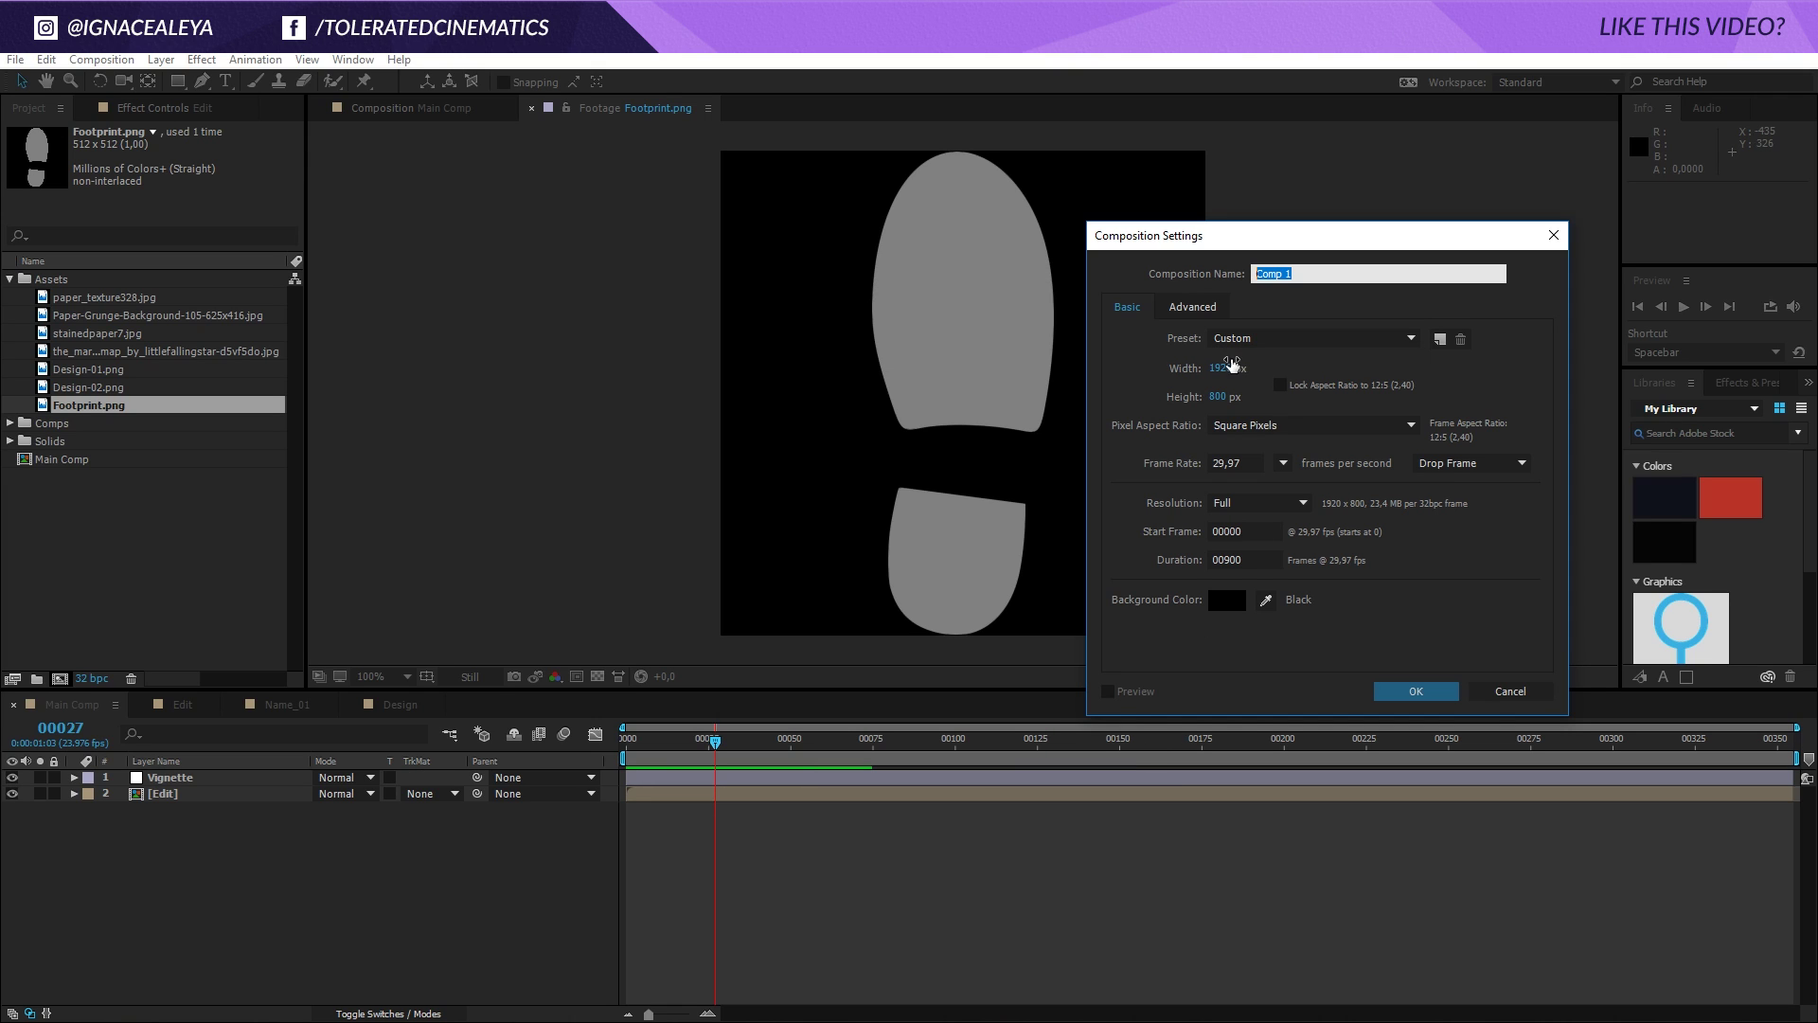
{"action": "type", "text": "M"}
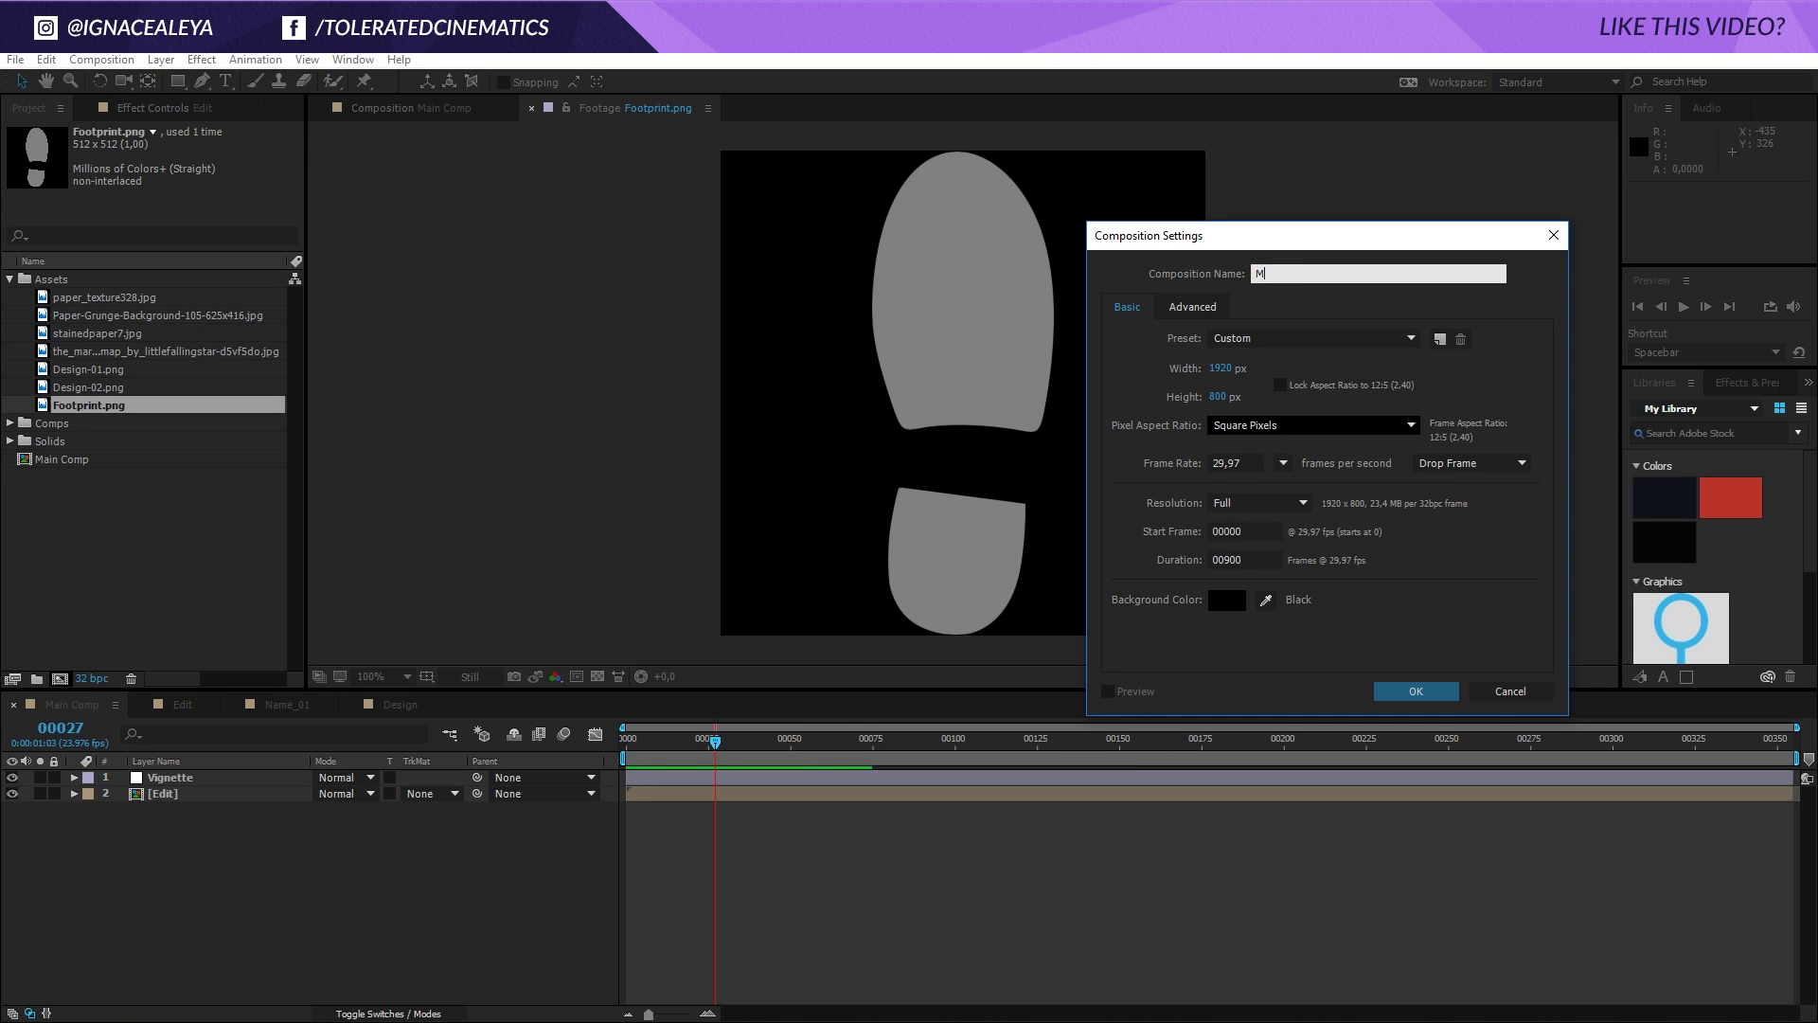
{"action": "type", "text": "ain Comp"}
{"action": "double_click", "coordinate": [1248, 458]}
{"action": "type", "text": "24"}
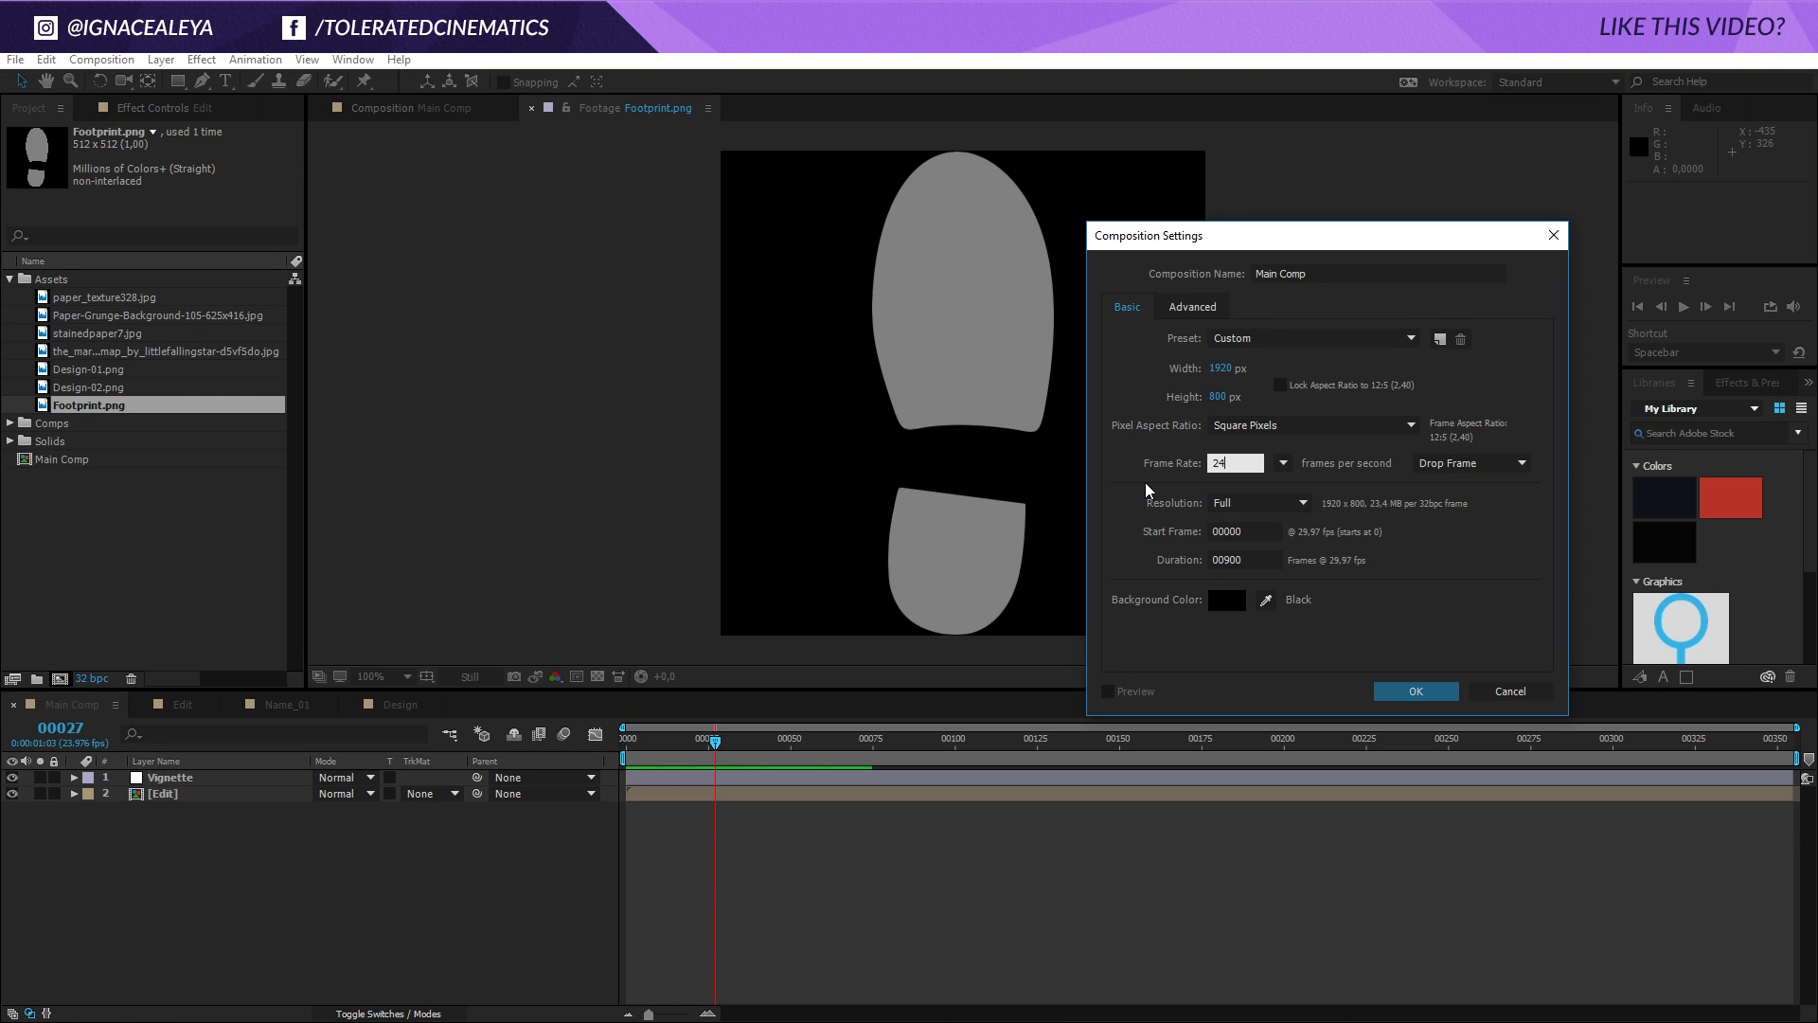
{"action": "left_click", "coordinate": [1246, 559]}
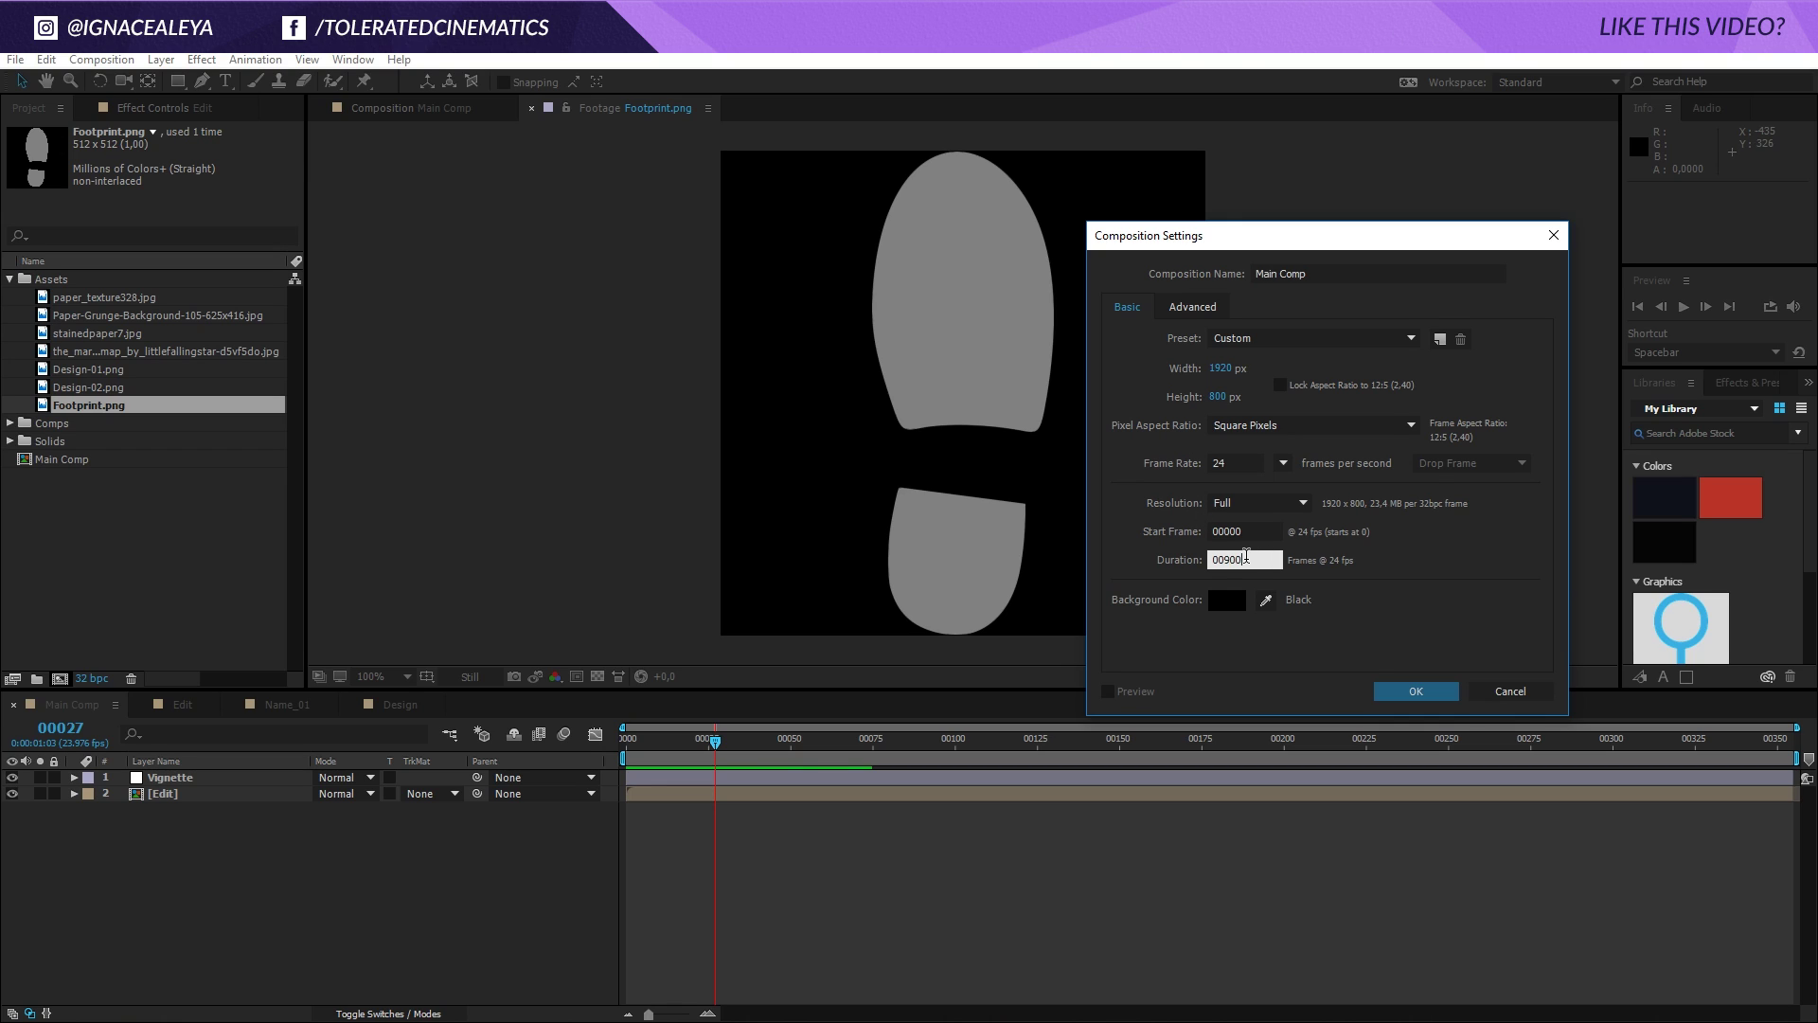
{"action": "type", "text": "300"}
{"action": "type", "text": "240"}
{"action": "left_click", "coordinate": [1199, 666]}
{"action": "left_click", "coordinate": [1416, 690]}
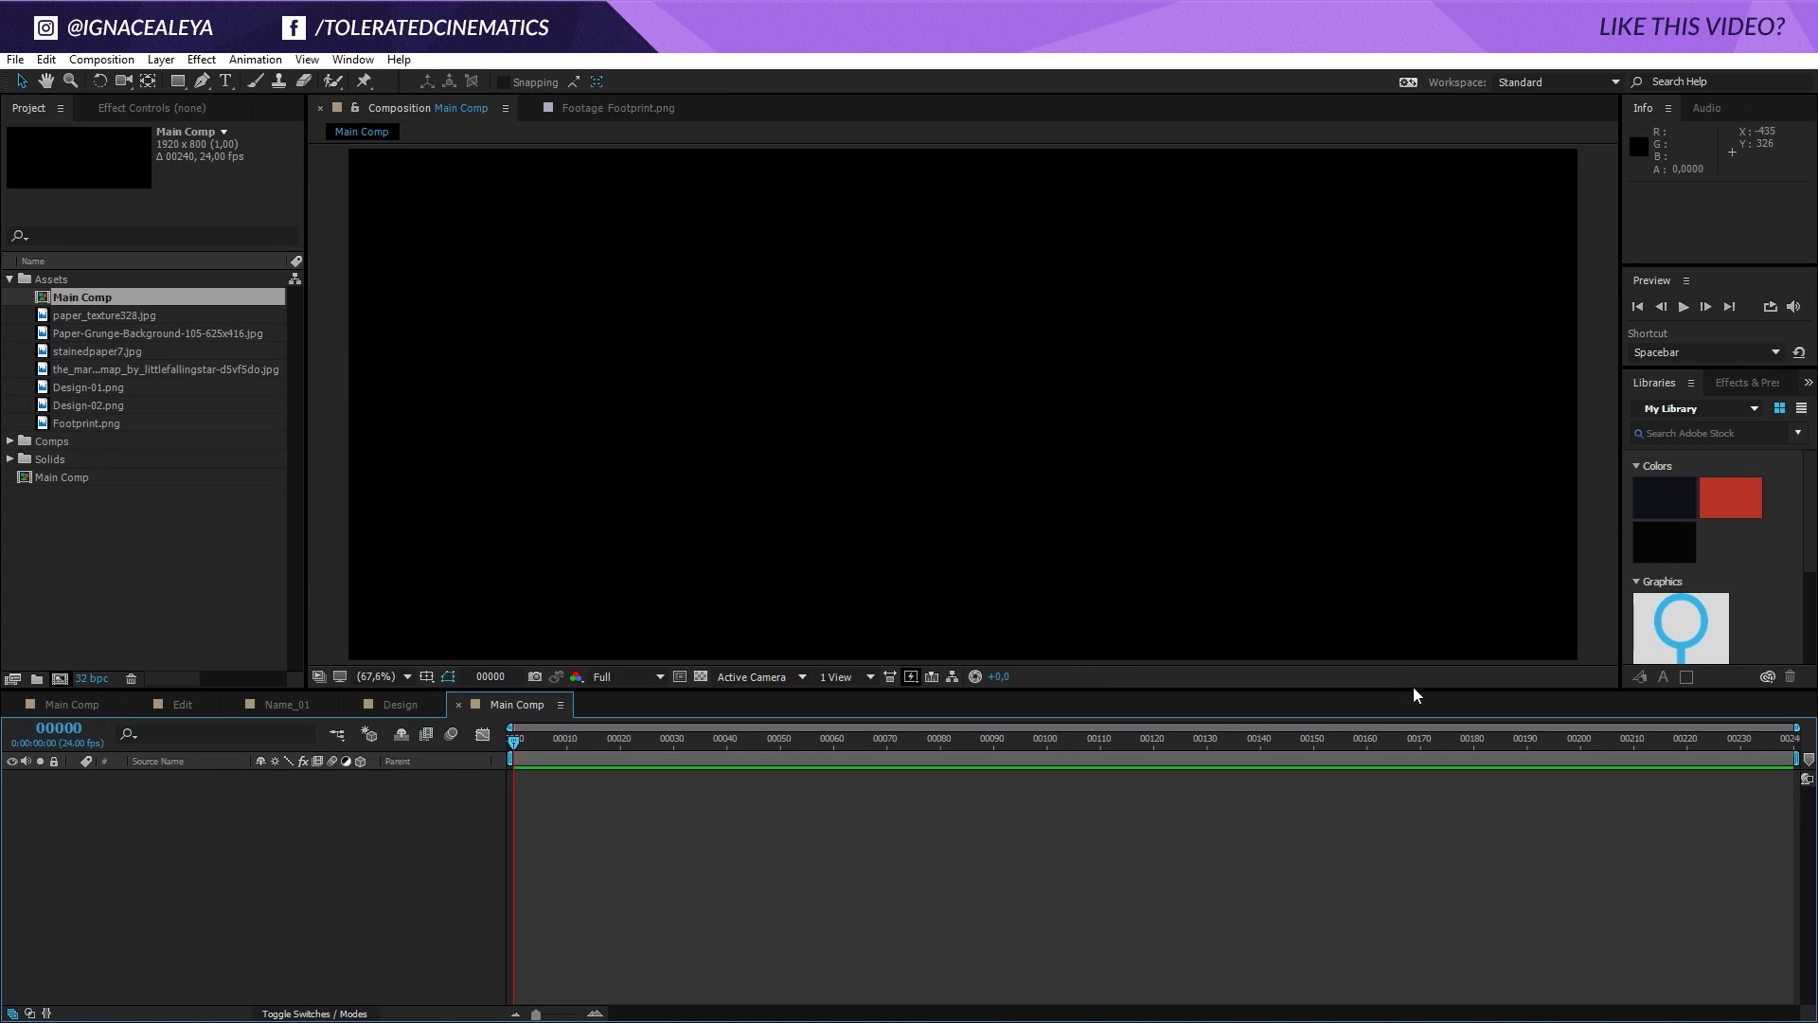
- Add the marauder's map to Main Comp, scaled to 316% and repositioned
{"action": "key", "text": "comma"}
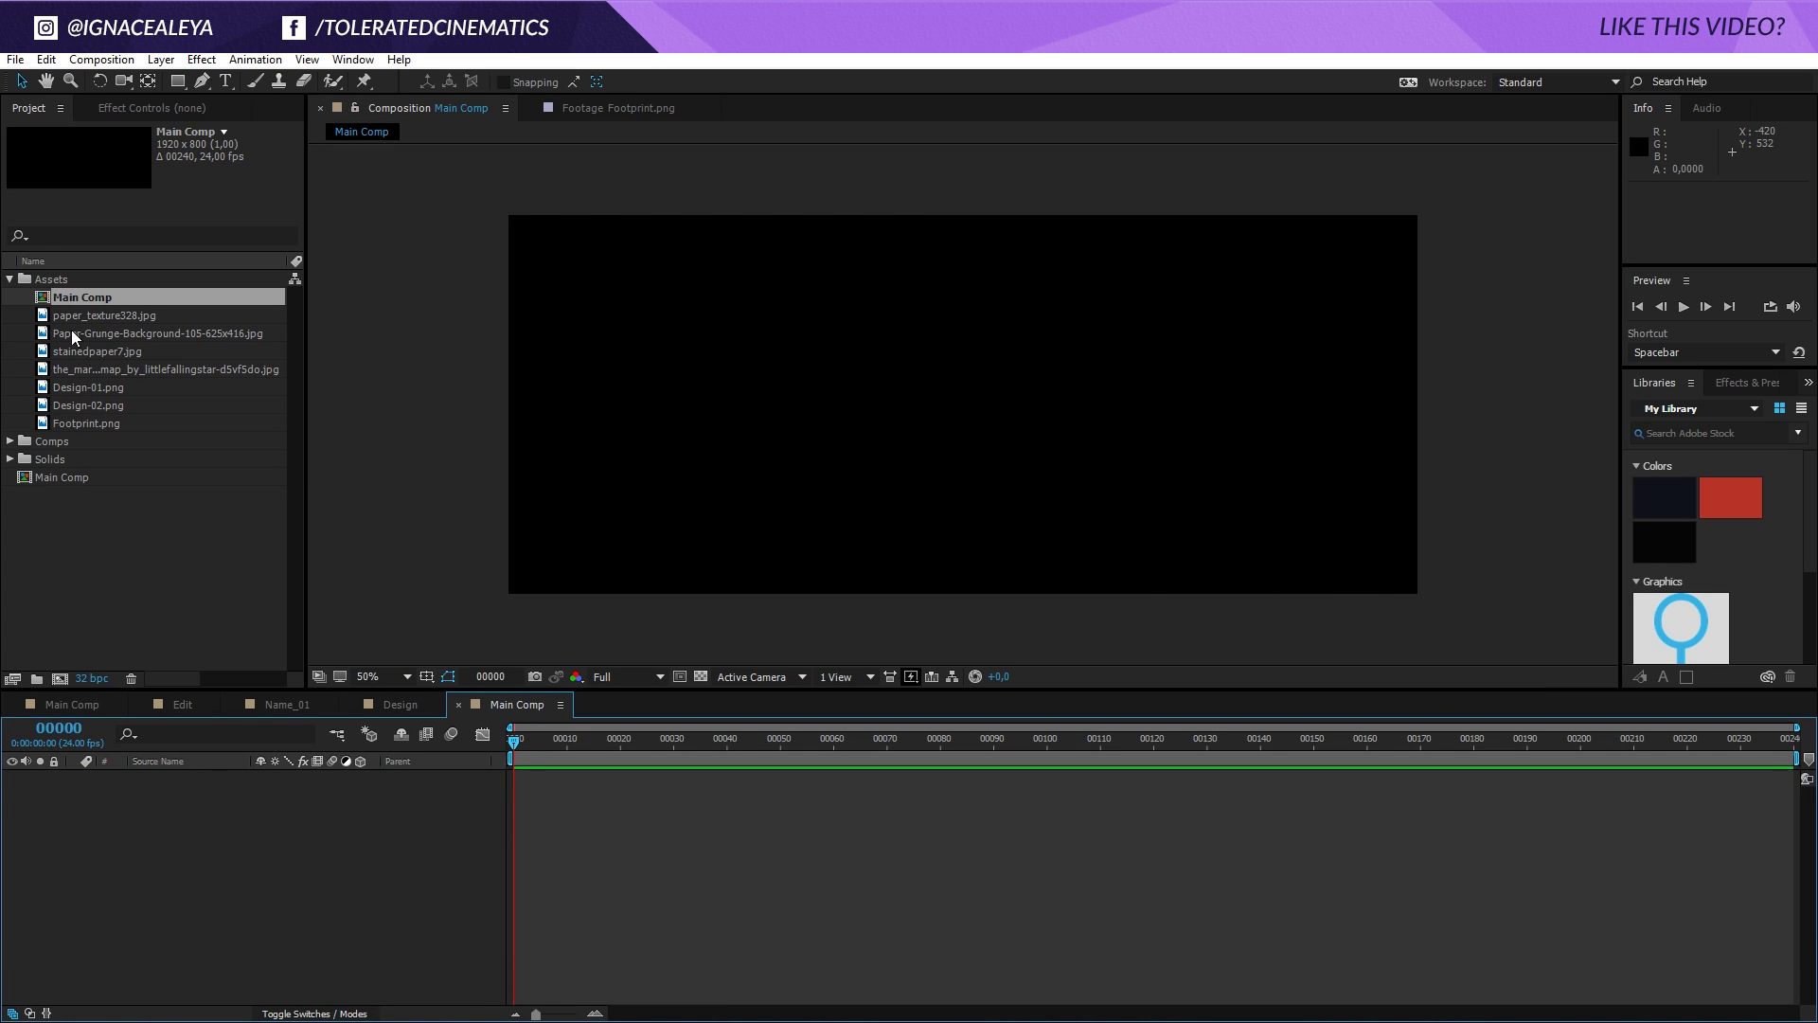
{"action": "left_click_drag", "start_coordinate": [87, 366], "coordinate": [297, 827]}
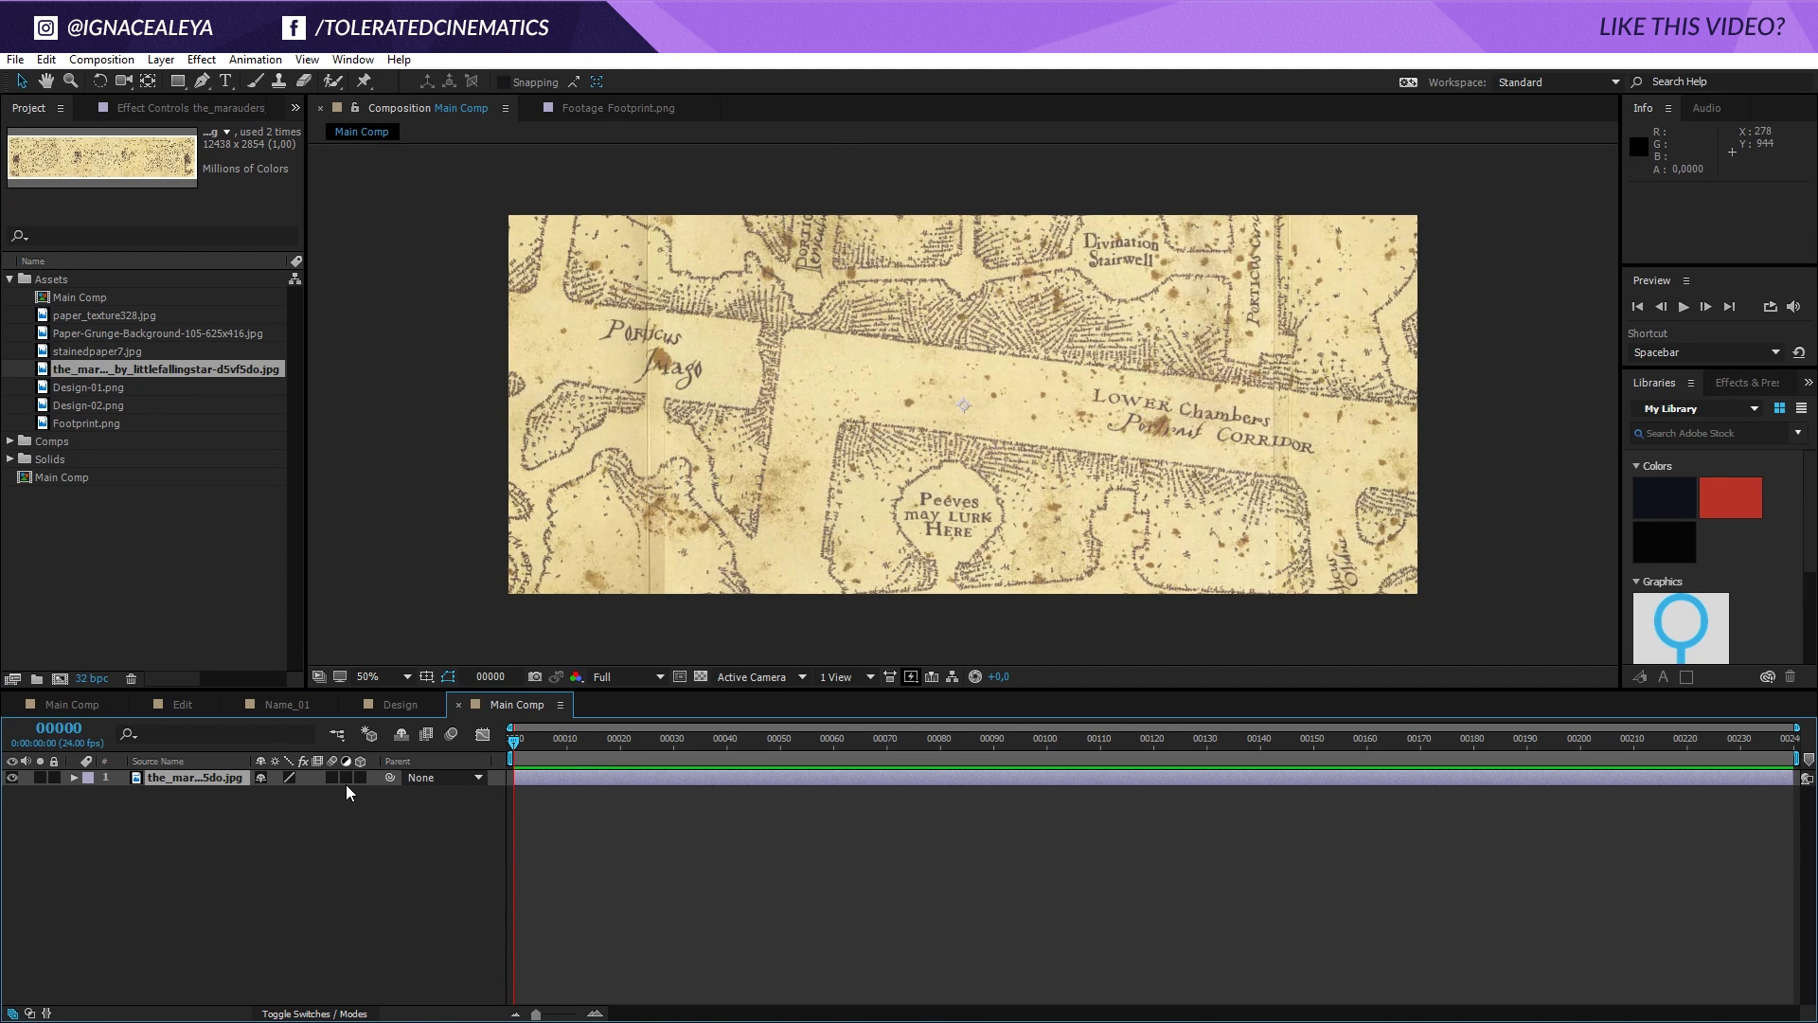
{"action": "key", "text": "s"}
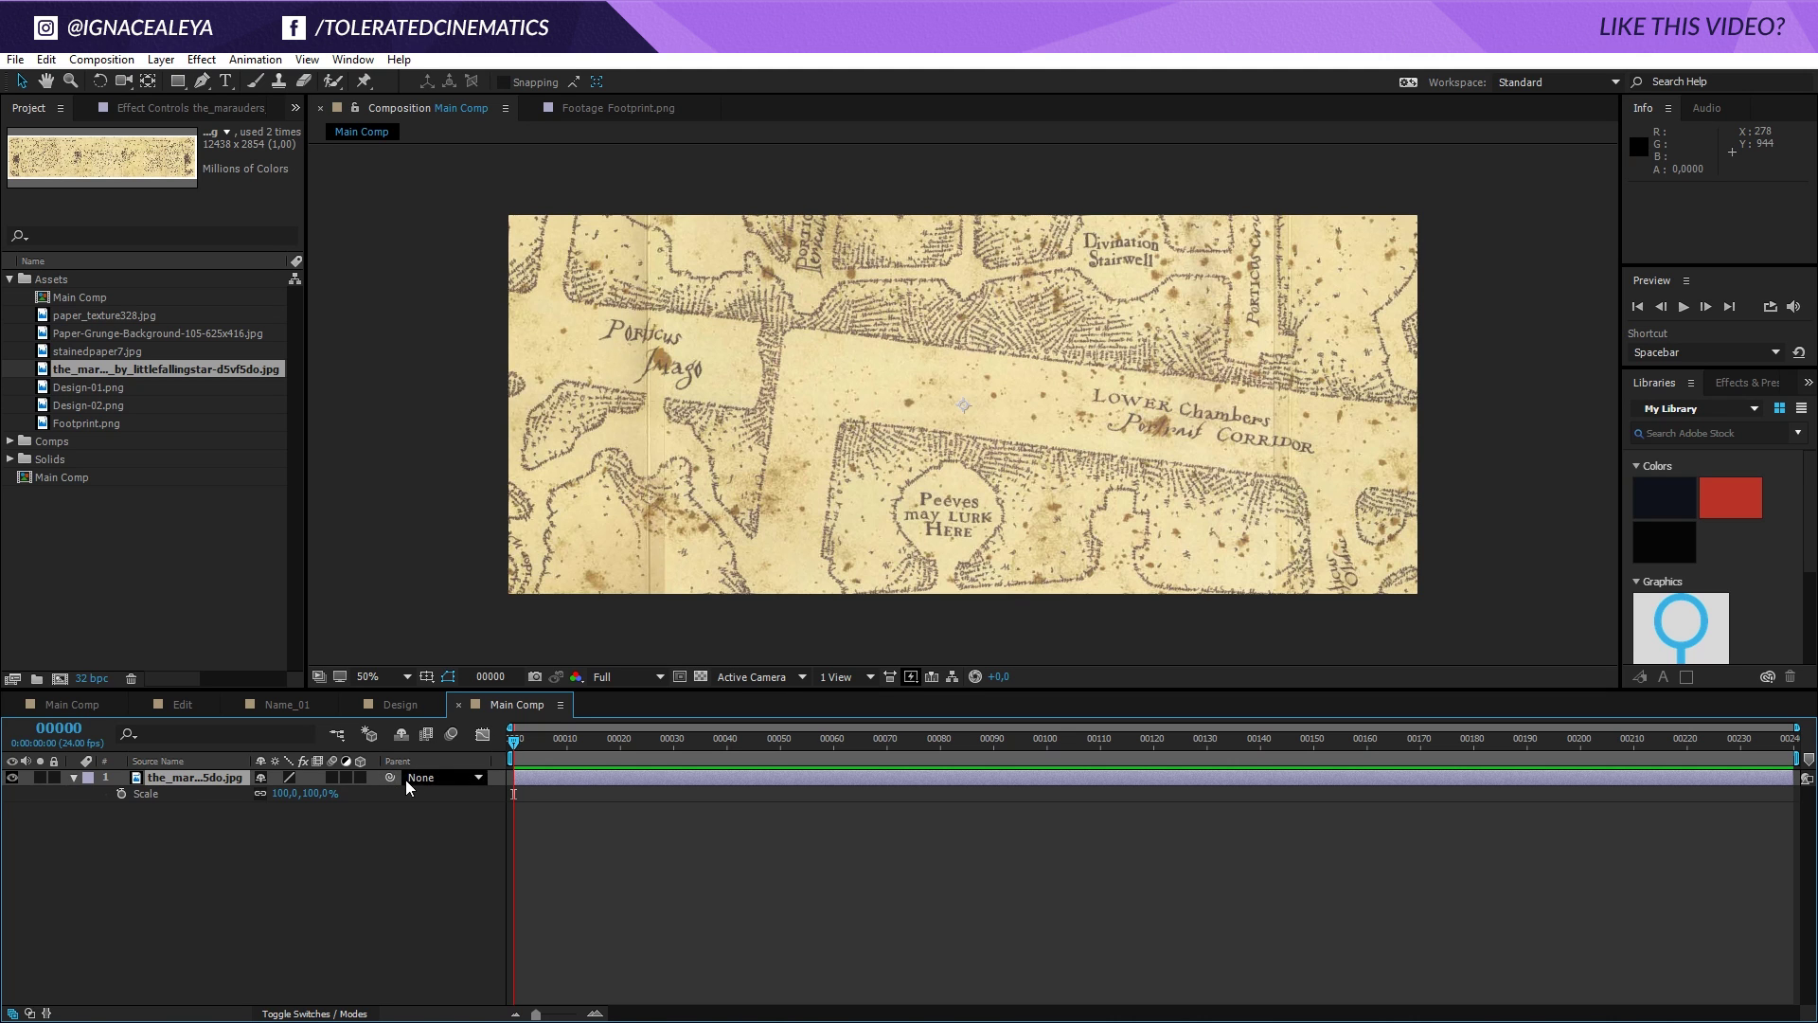
{"action": "left_click_drag", "start_coordinate": [323, 798], "coordinate": [464, 799]}
{"action": "left_click_drag", "start_coordinate": [907, 435], "coordinate": [1104, 455]}
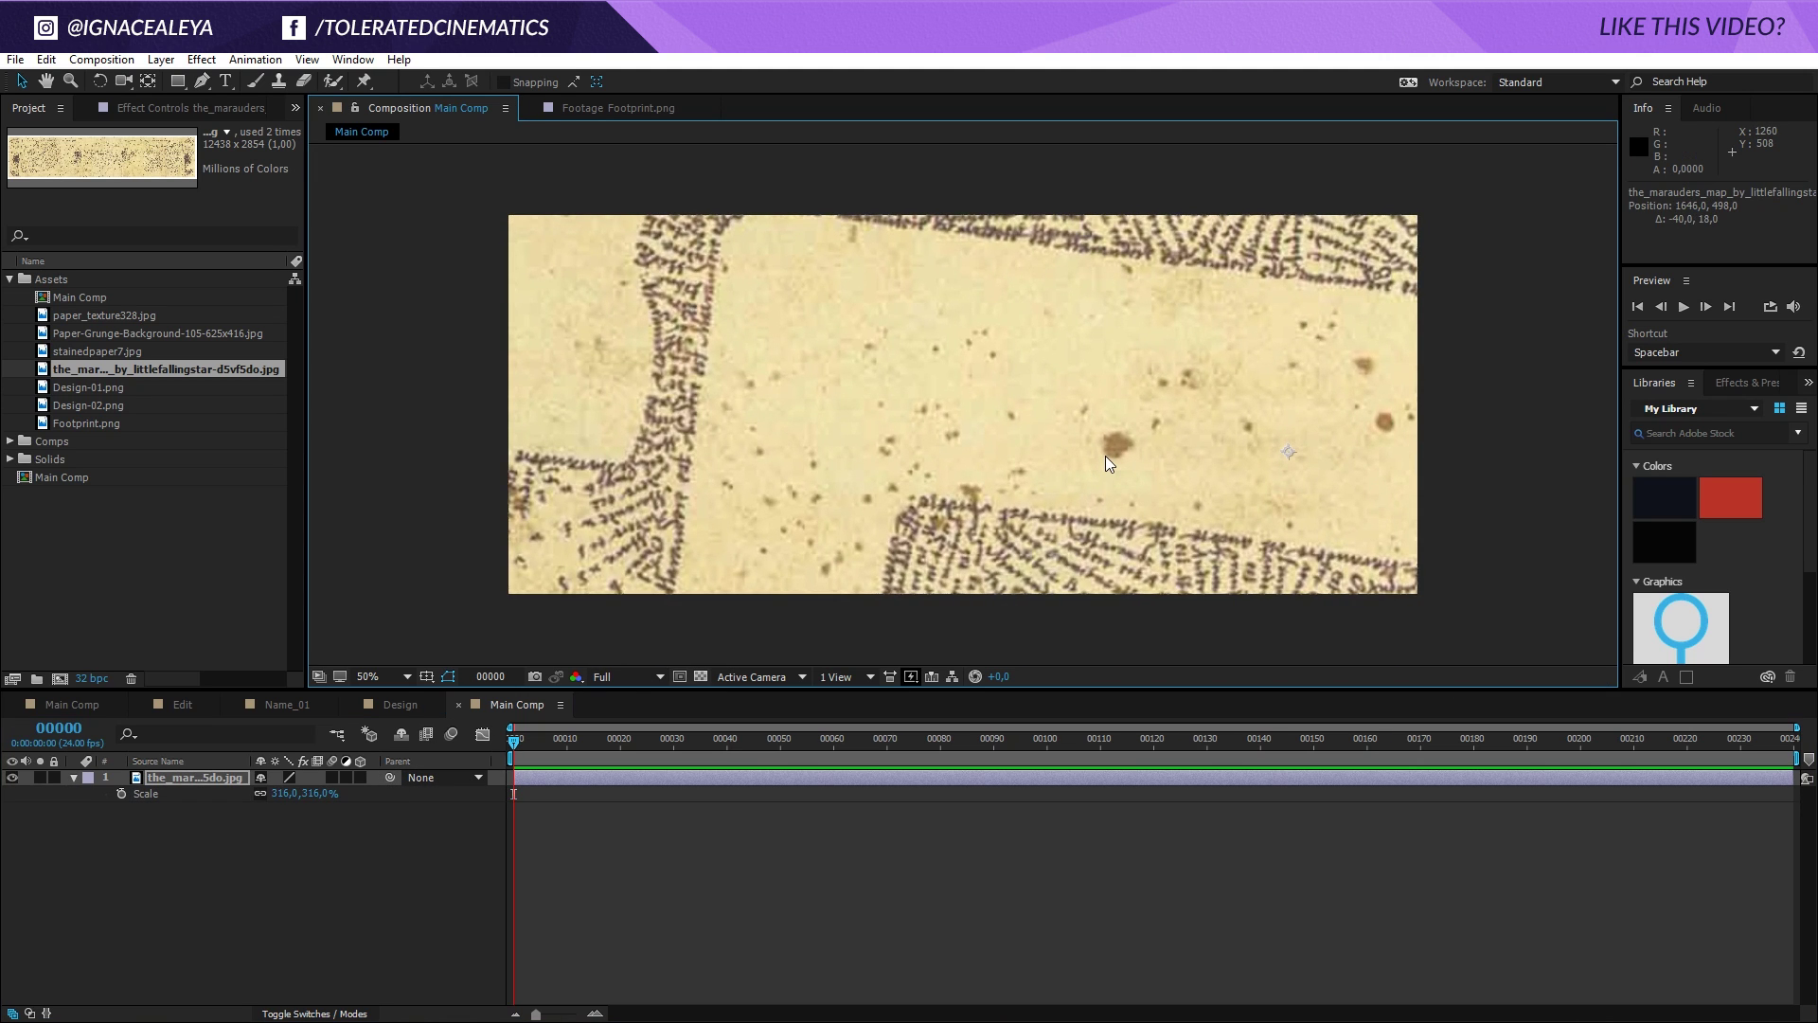
- Place the crumpled paper texture above the map, enlarged to cover the frame
{"action": "left_click_drag", "start_coordinate": [95, 318], "coordinate": [182, 775]}
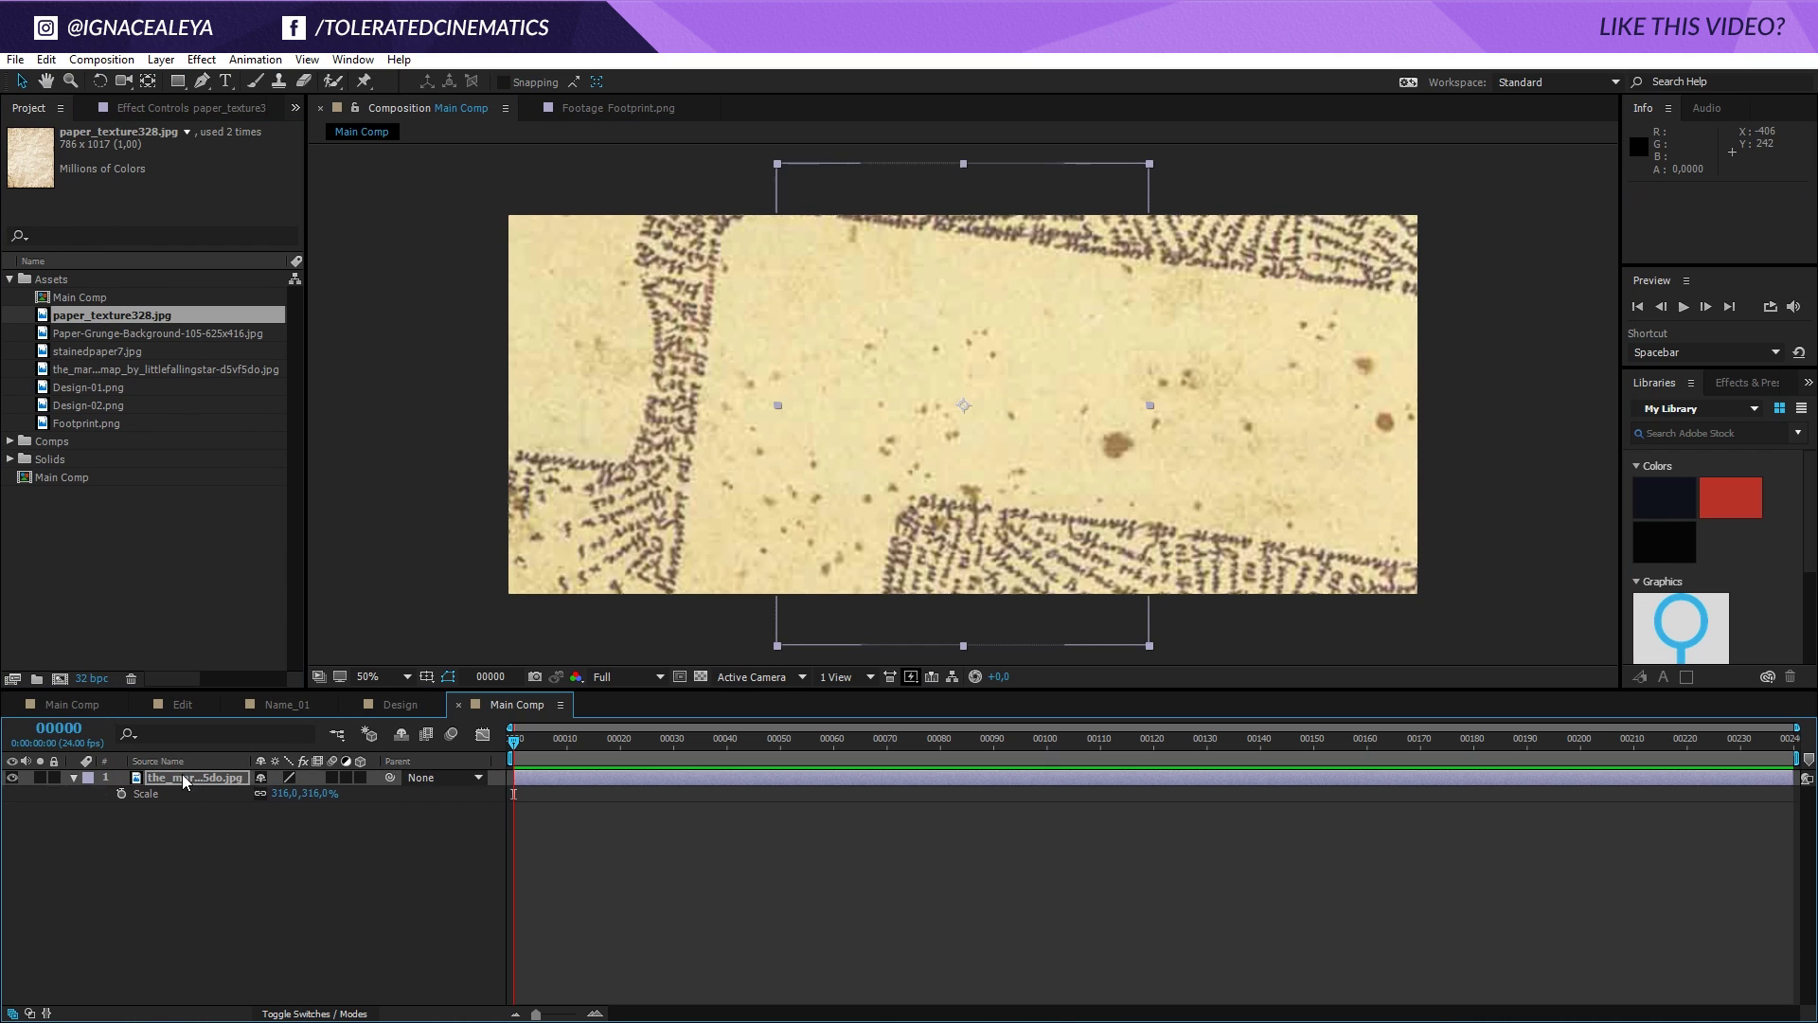
{"action": "key", "text": "w"}
{"action": "left_click_drag", "start_coordinate": [861, 280], "coordinate": [689, 458]}
{"action": "key", "text": "ctrl+z"}
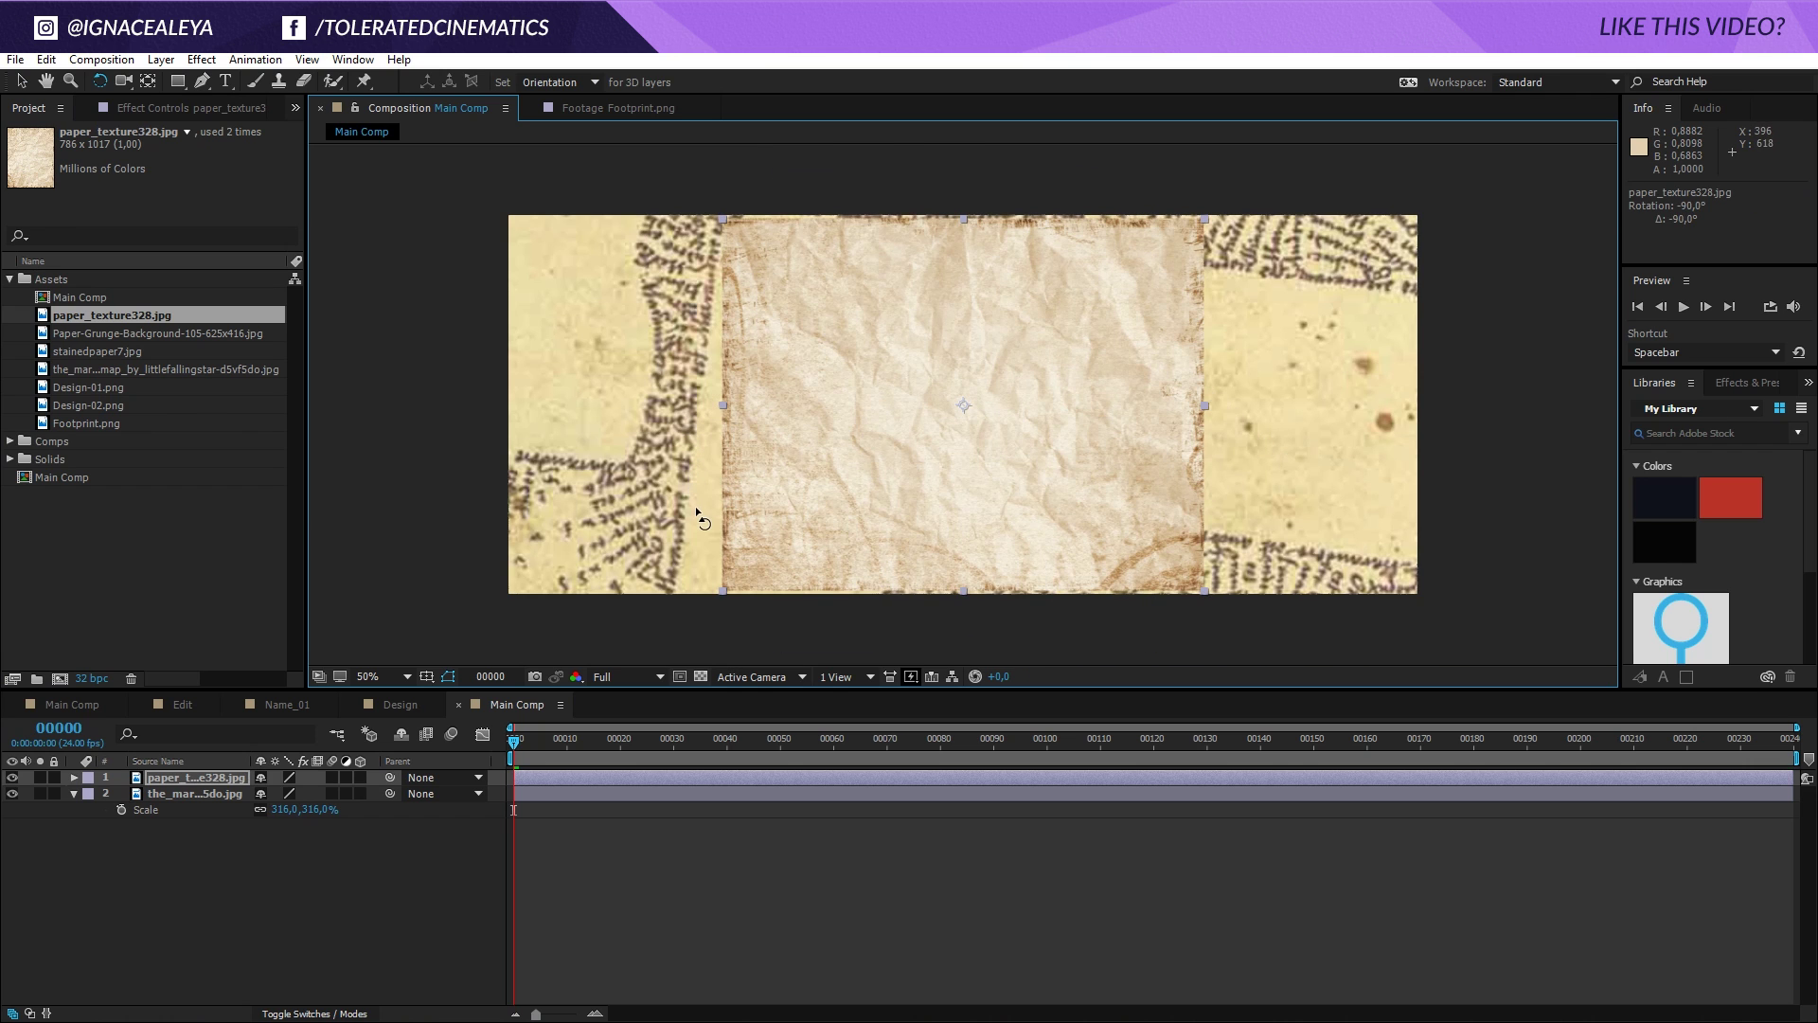
{"action": "key", "text": "v"}
{"action": "left_click_drag", "start_coordinate": [723, 592], "coordinate": [355, 849]}
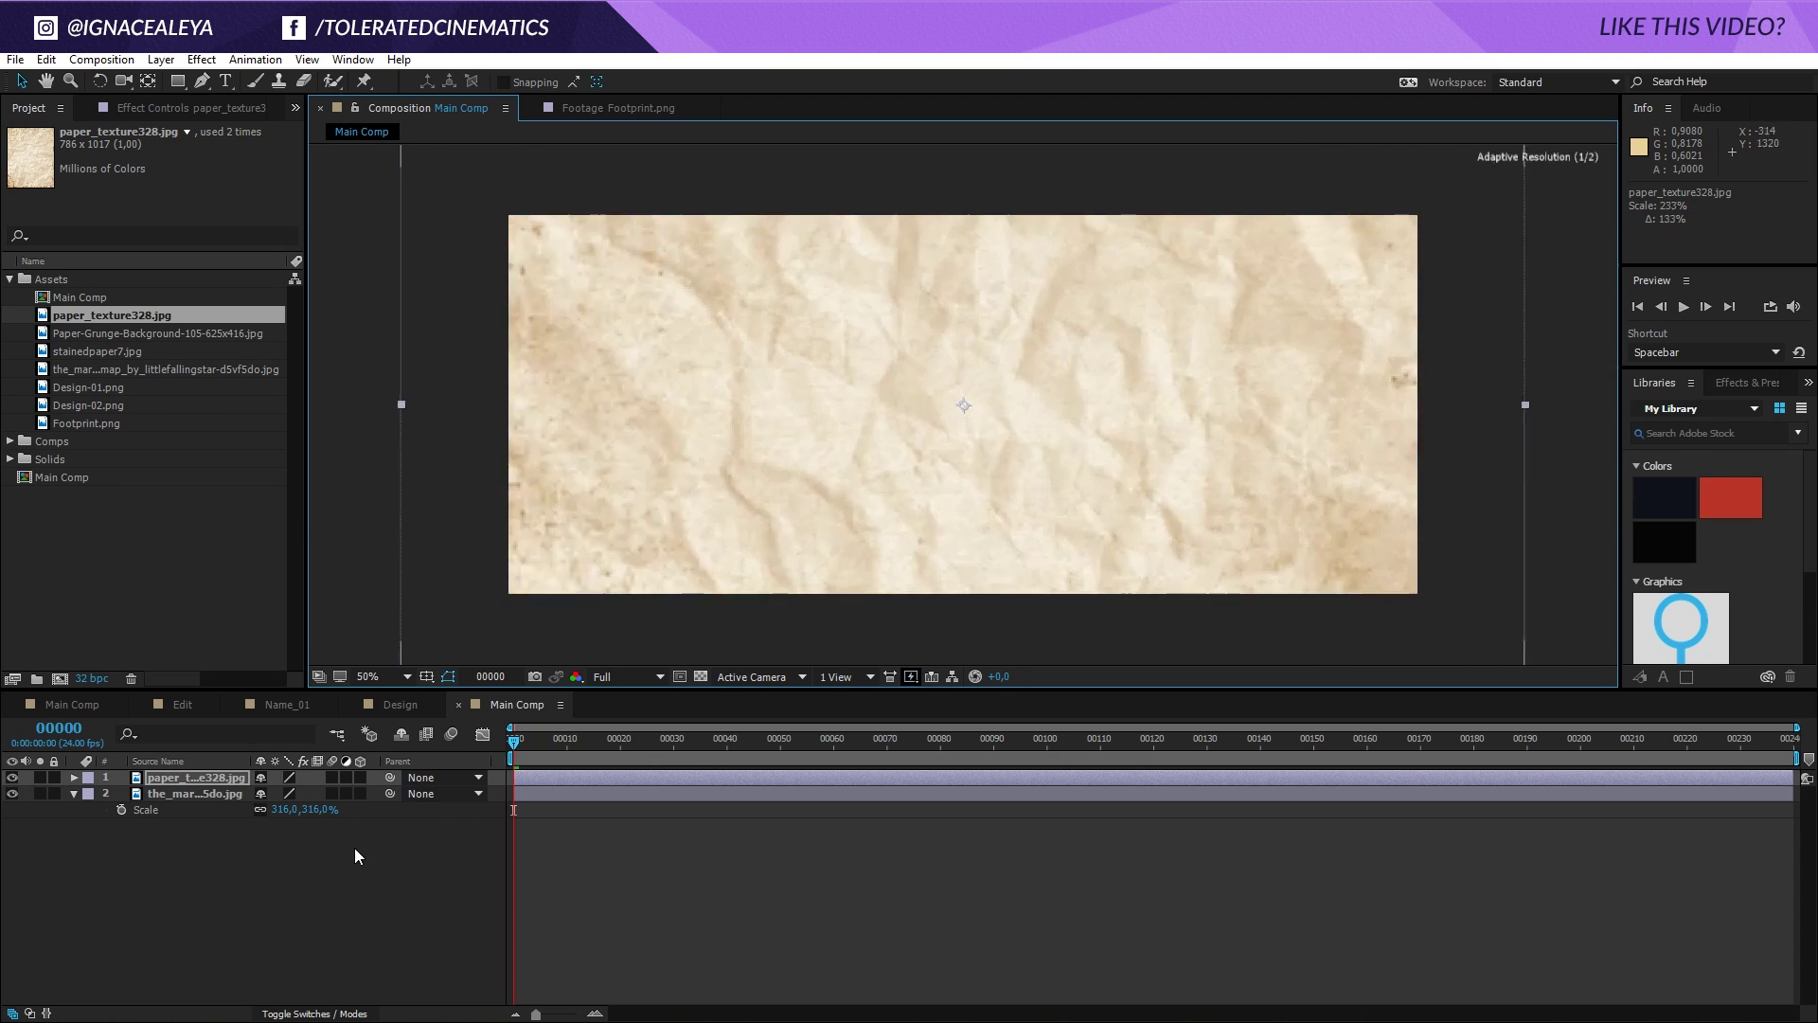
- Set the paper texture layer's blending mode to Multiply
{"action": "left_click", "coordinate": [312, 1014]}
{"action": "left_click", "coordinate": [284, 777]}
{"action": "left_click", "coordinate": [276, 779]}
{"action": "left_click", "coordinate": [277, 778]}
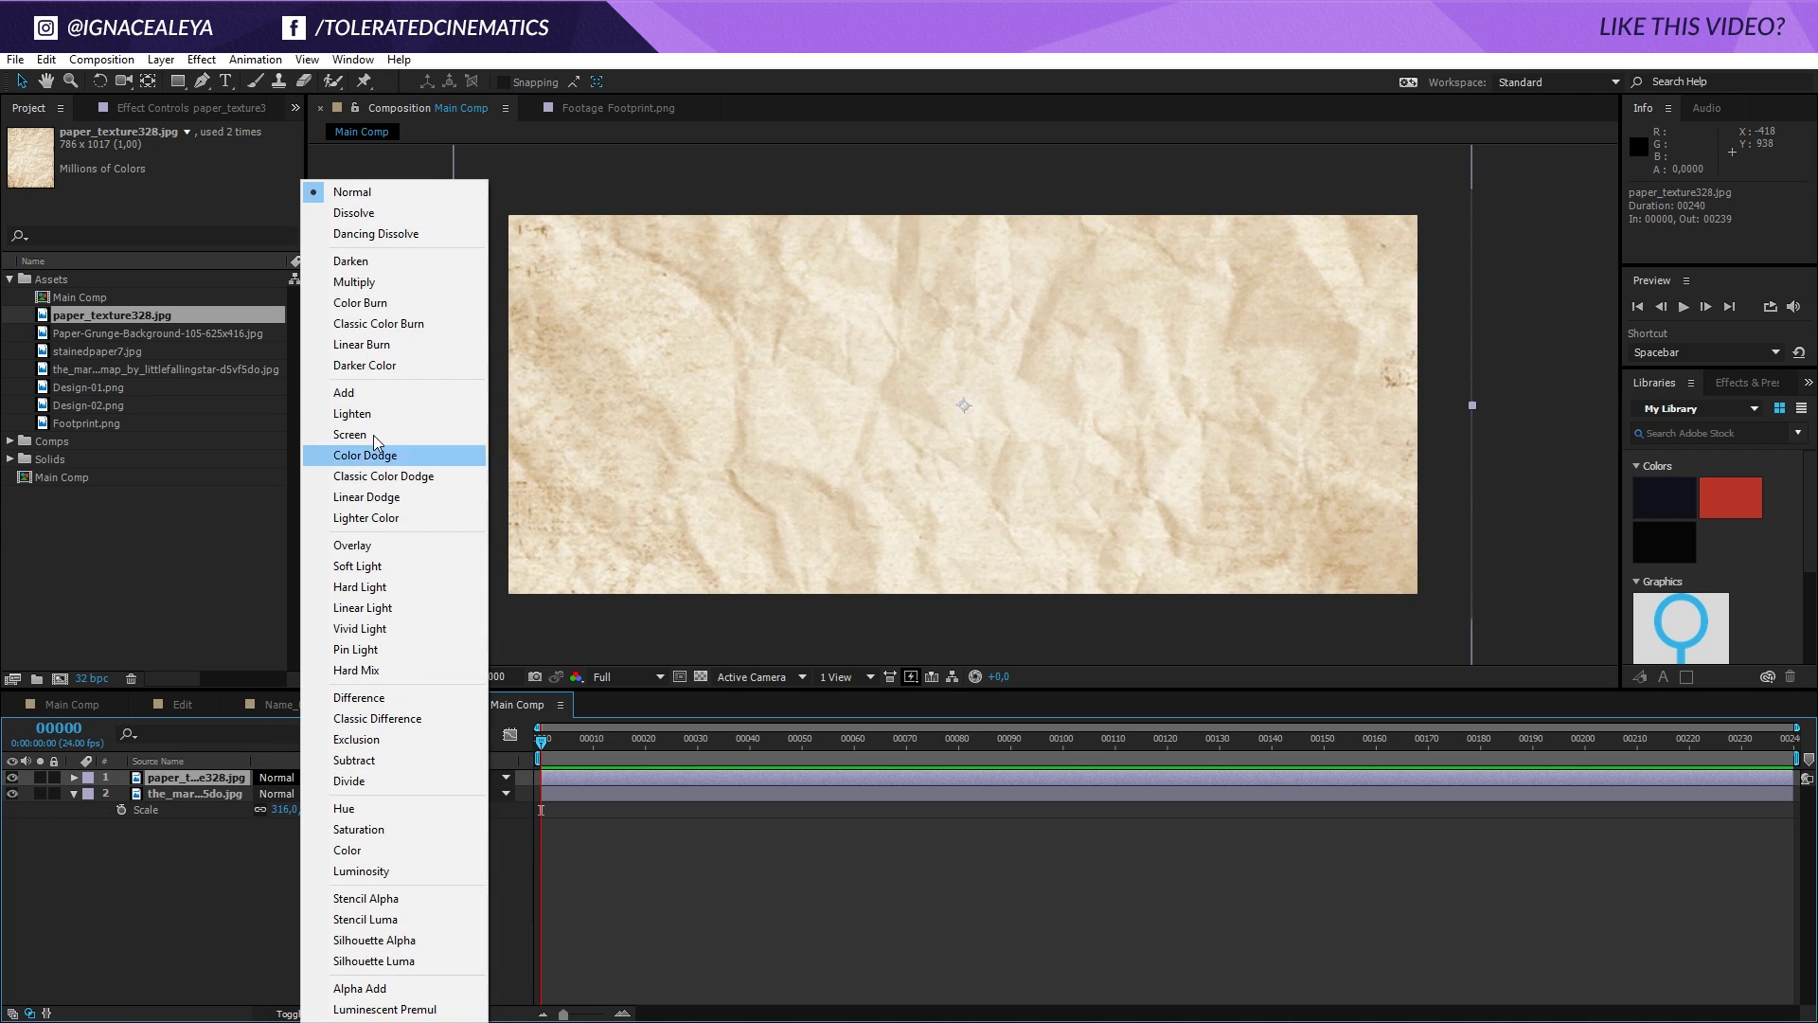
{"action": "left_click", "coordinate": [388, 283]}
{"action": "left_click", "coordinate": [349, 849]}
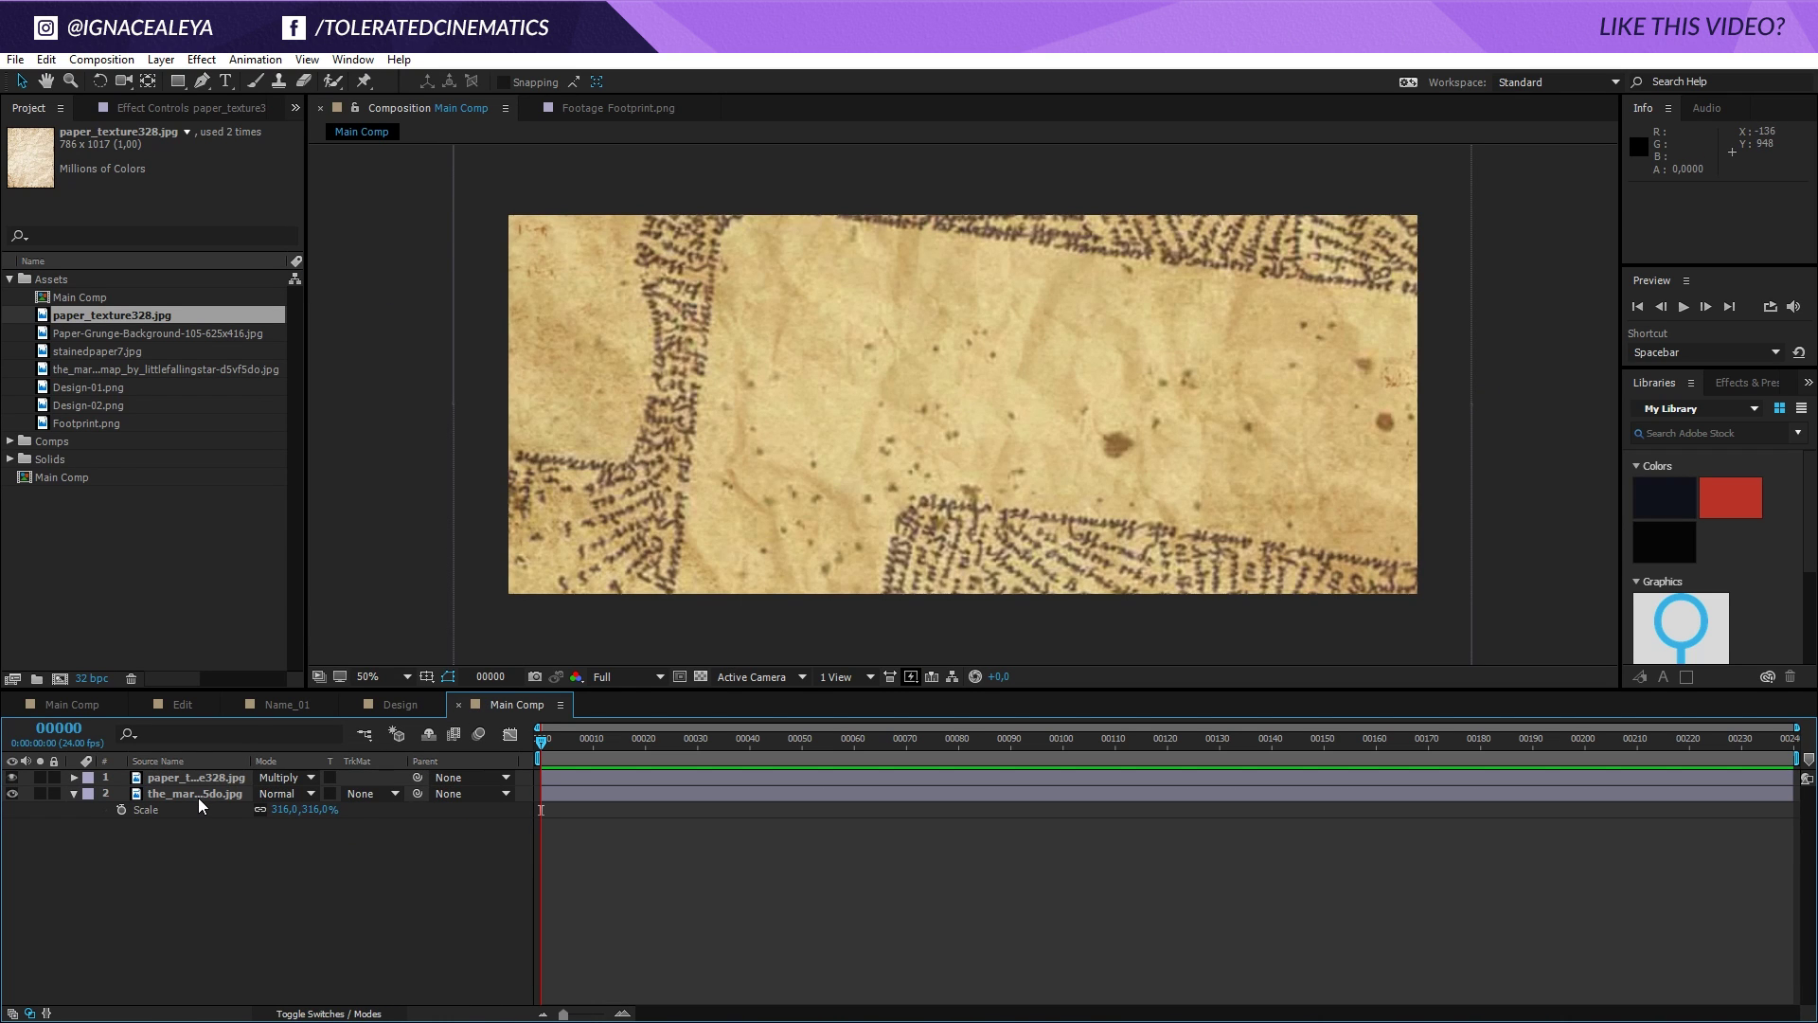
{"action": "left_click", "coordinate": [101, 58]}
{"action": "left_click", "coordinate": [57, 74]}
- Create a 1920x1080 composition named 'Design Name'
{"action": "left_click", "coordinate": [1217, 396]}
{"action": "type", "text": "1080"}
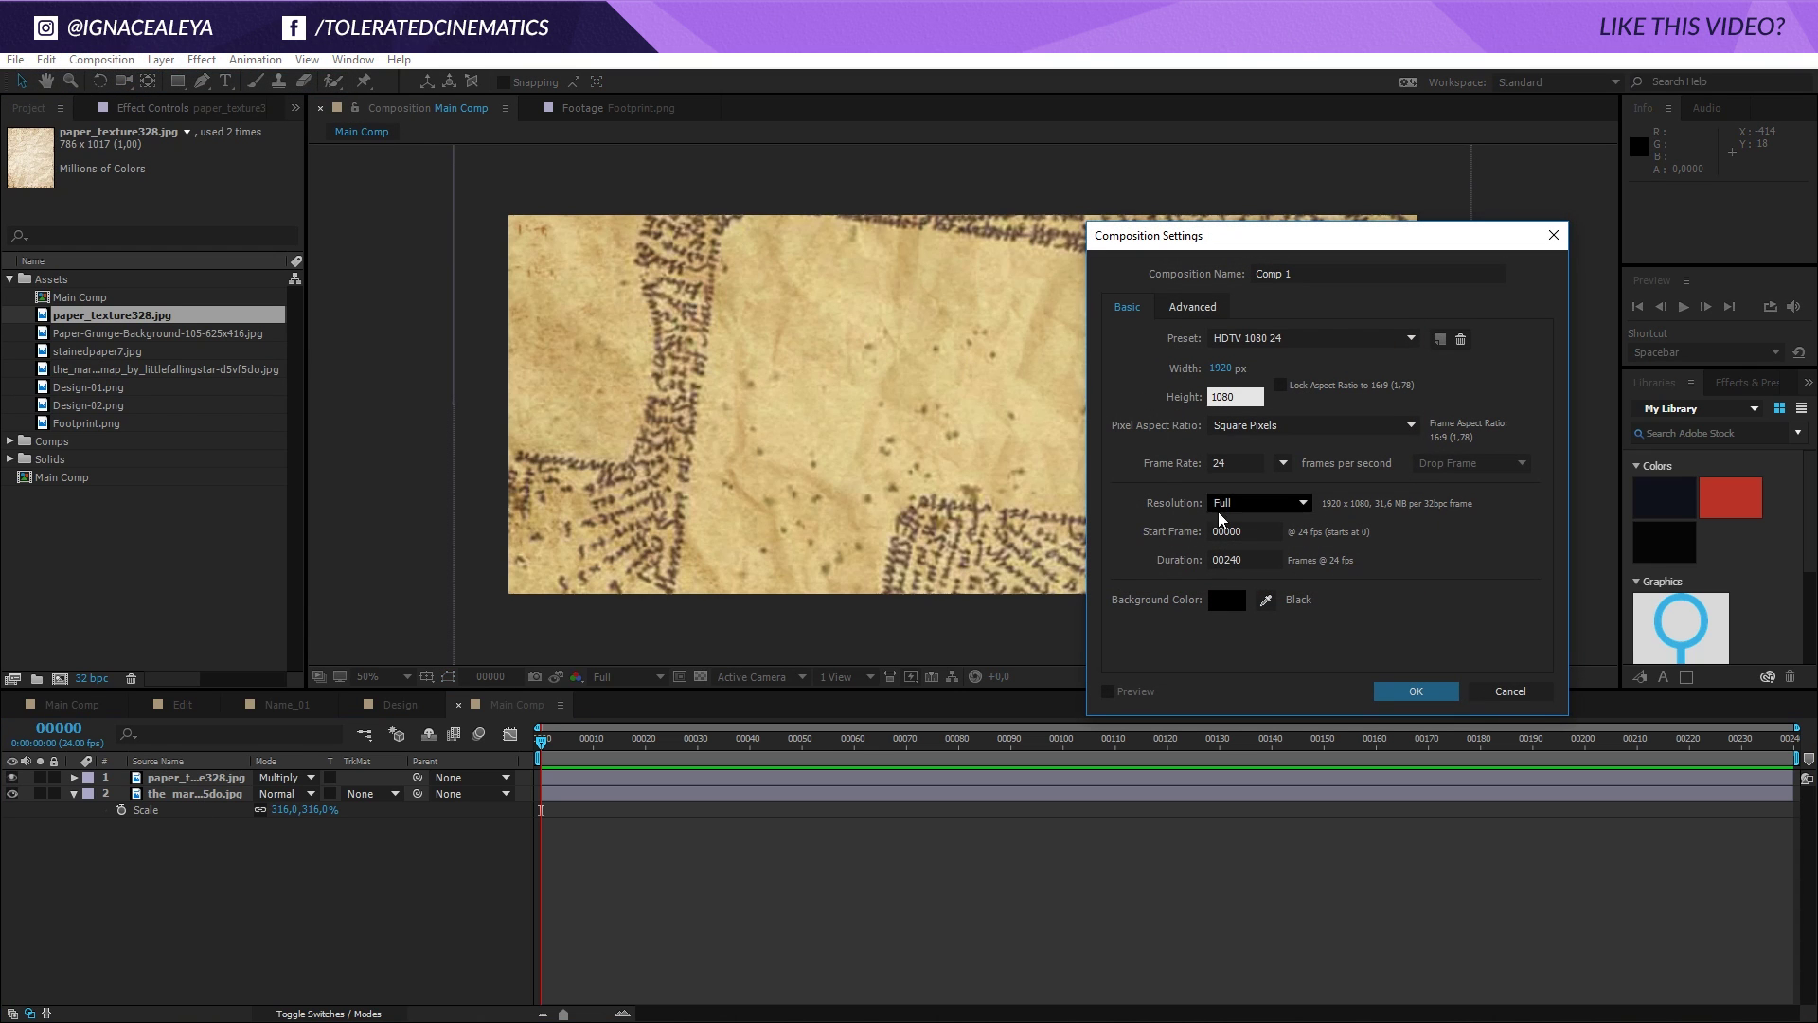
{"action": "left_click", "coordinate": [1420, 692]}
{"action": "left_click", "coordinate": [1321, 273]}
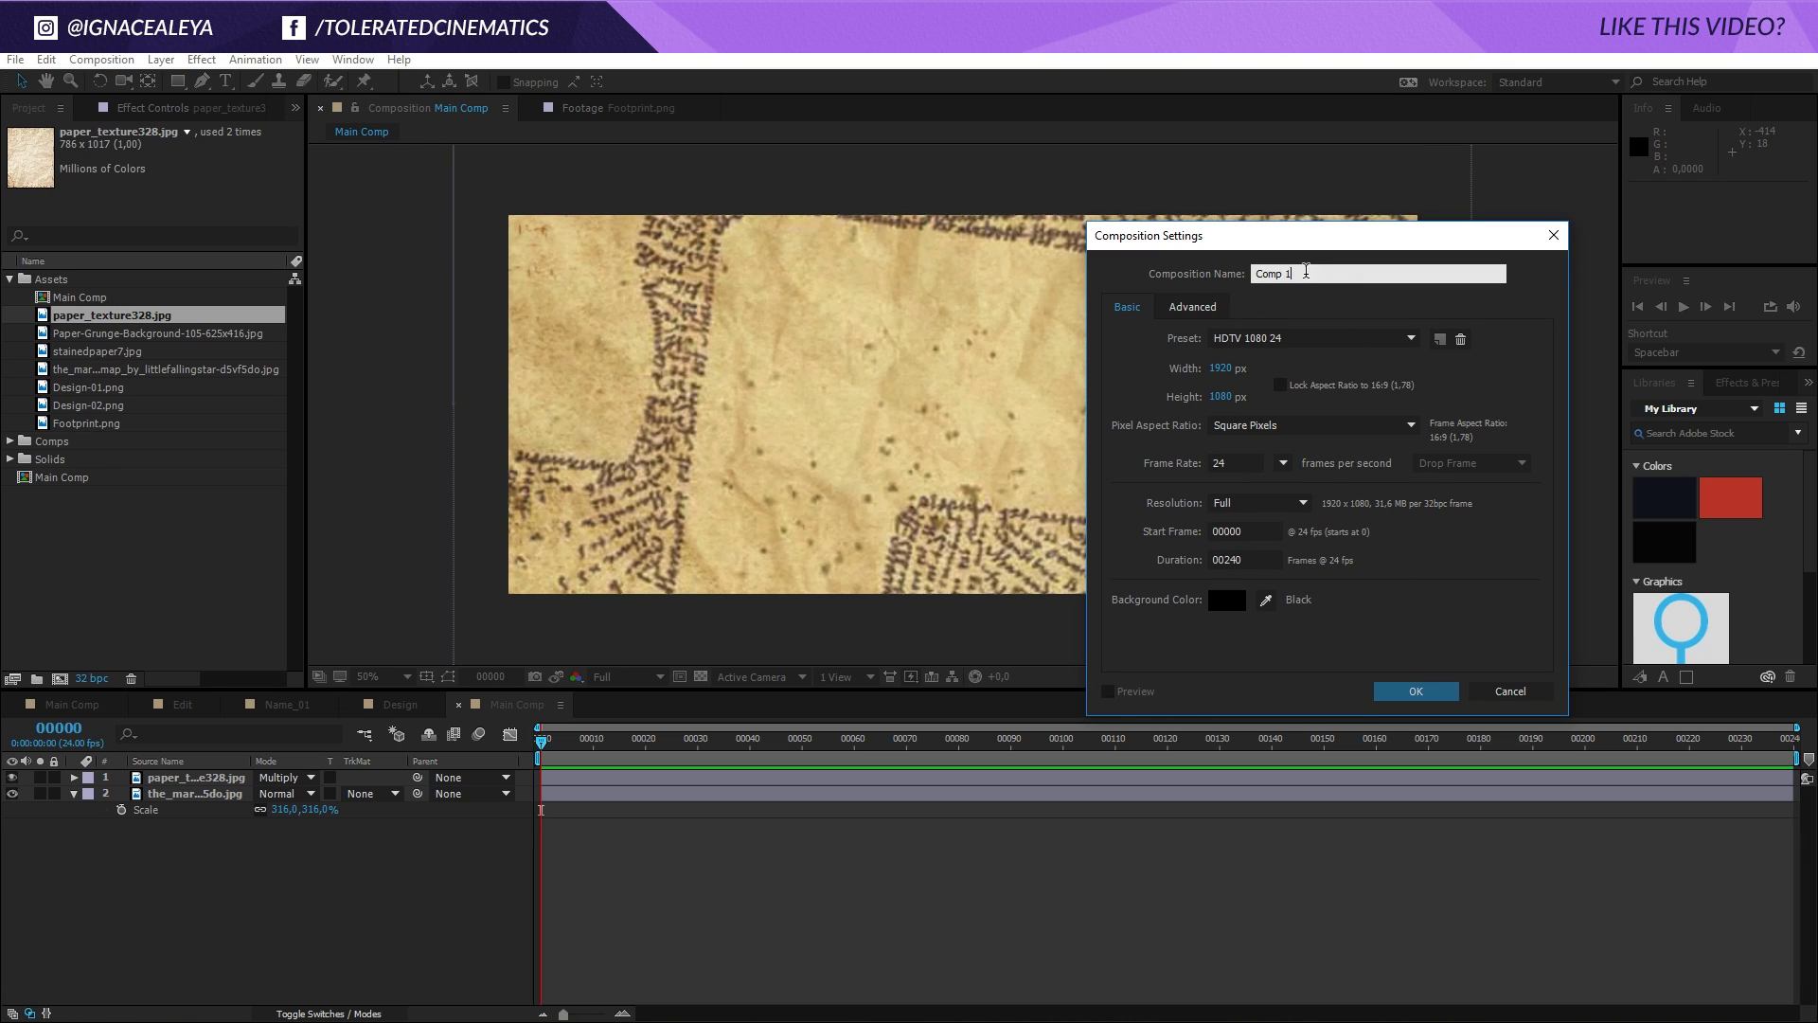
{"action": "type", "text": "Design Name"}
{"action": "key", "text": "Return"}
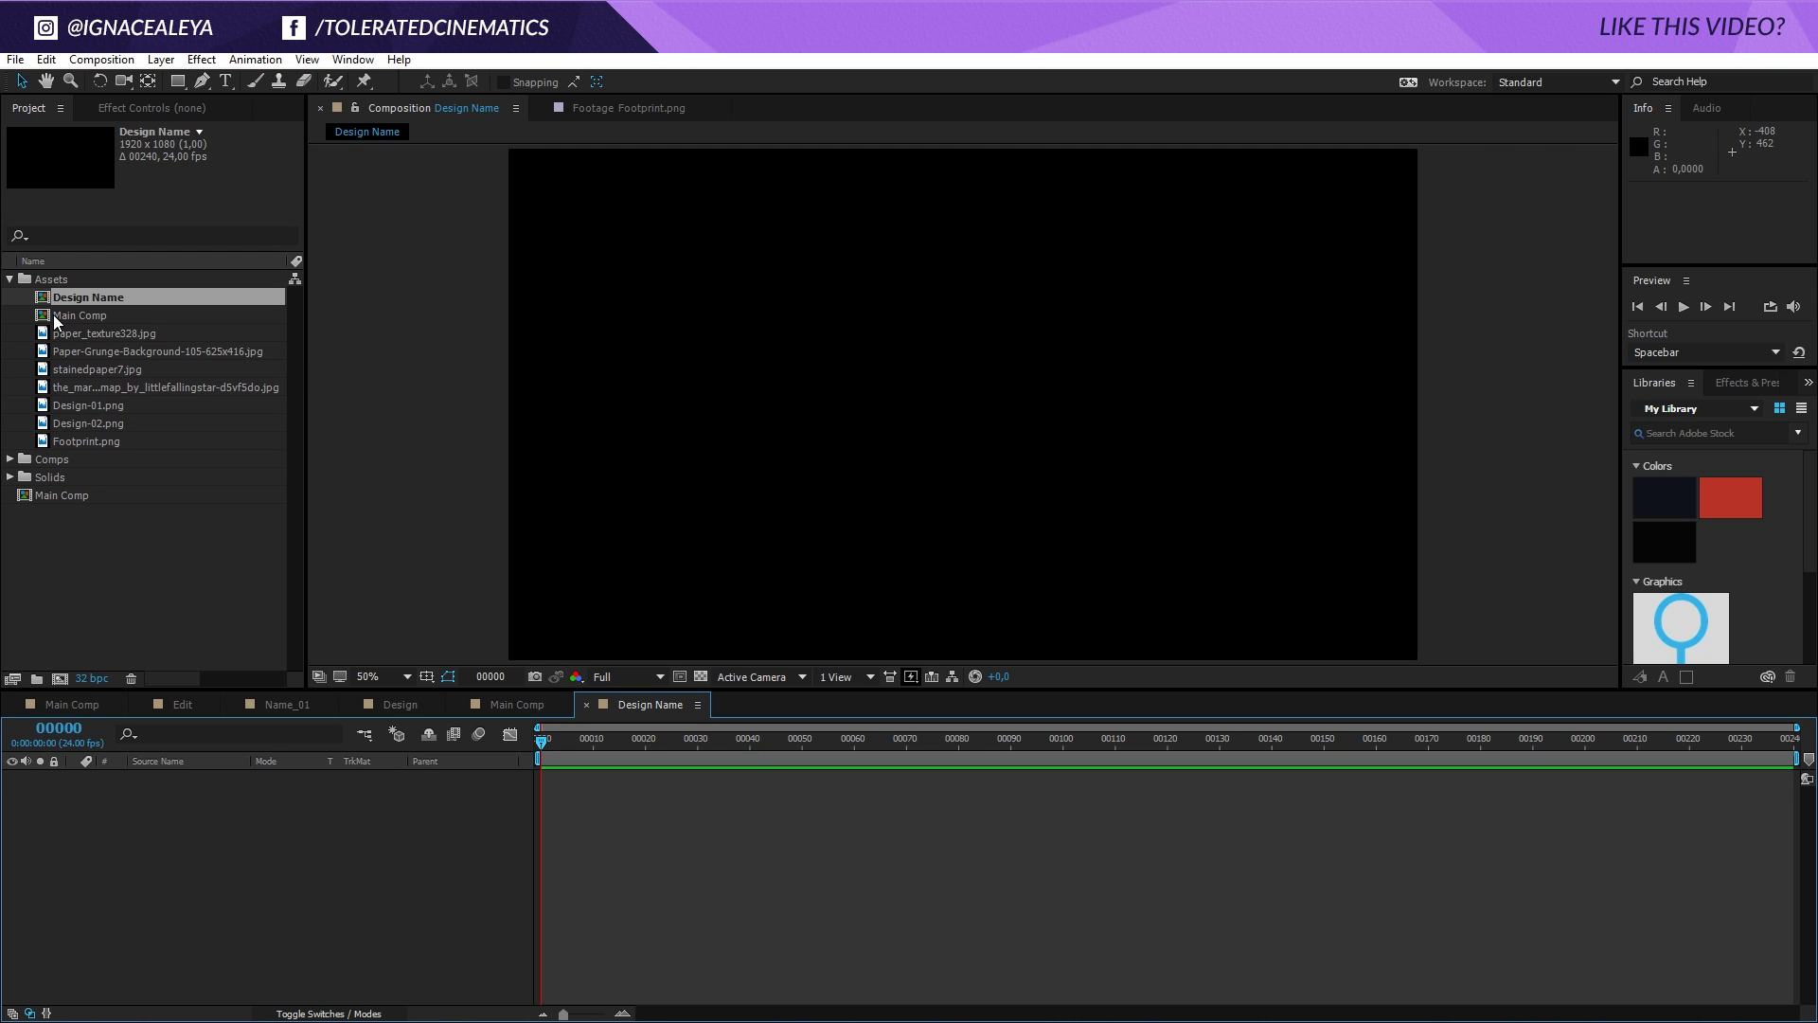
- Add Design-01.png to Design Name and enlarge it to about 178%
{"action": "left_click_drag", "start_coordinate": [74, 411], "coordinate": [282, 824]}
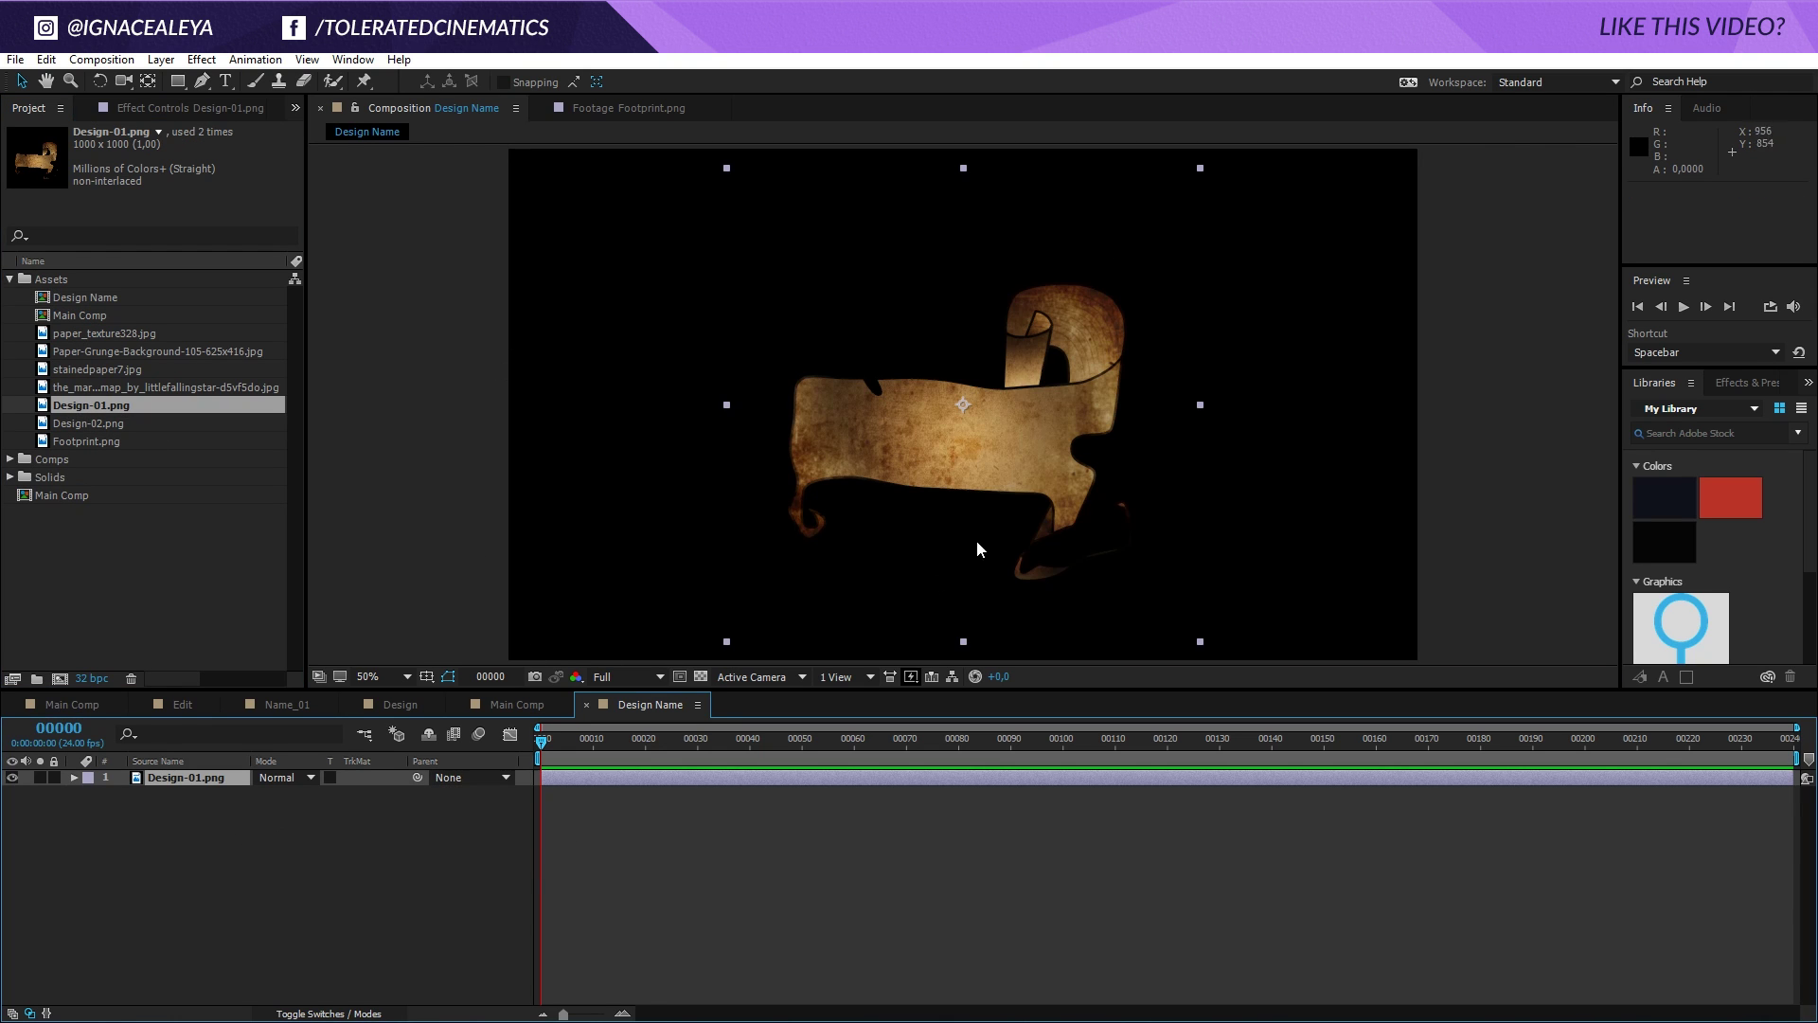
{"action": "key", "text": "period"}
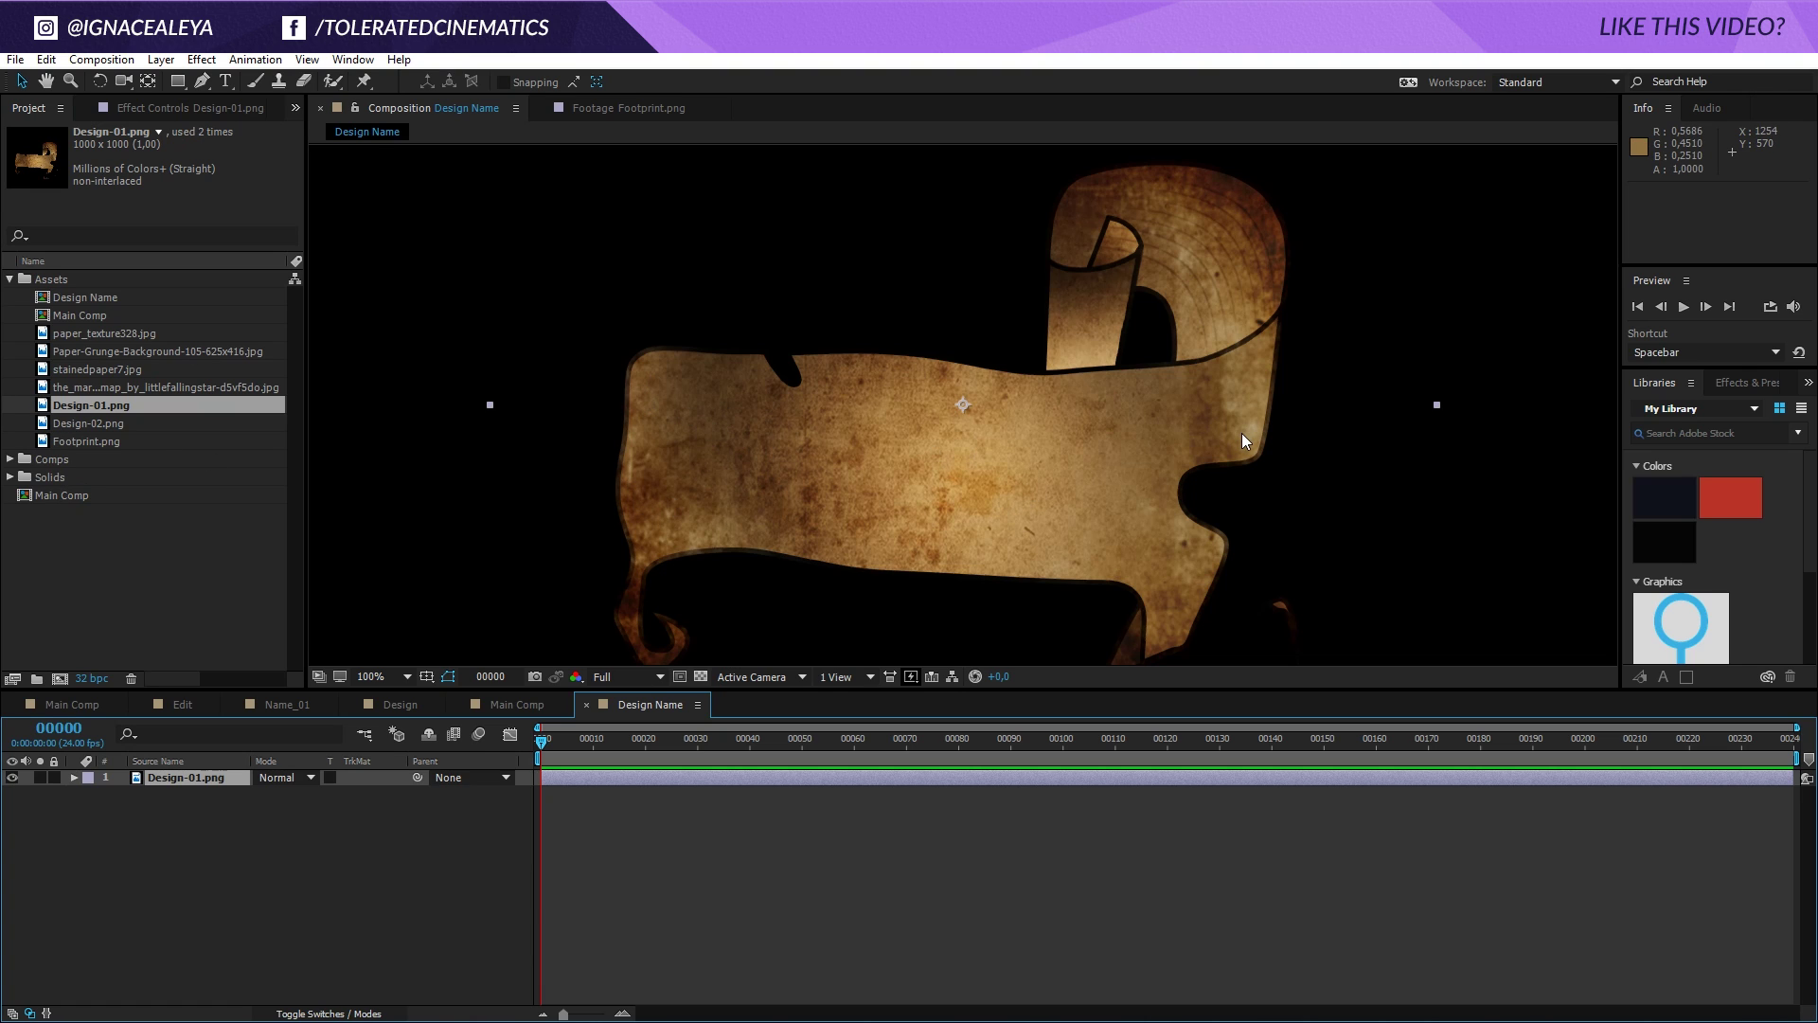
{"action": "key", "text": "comma"}
{"action": "key", "text": "comma"}
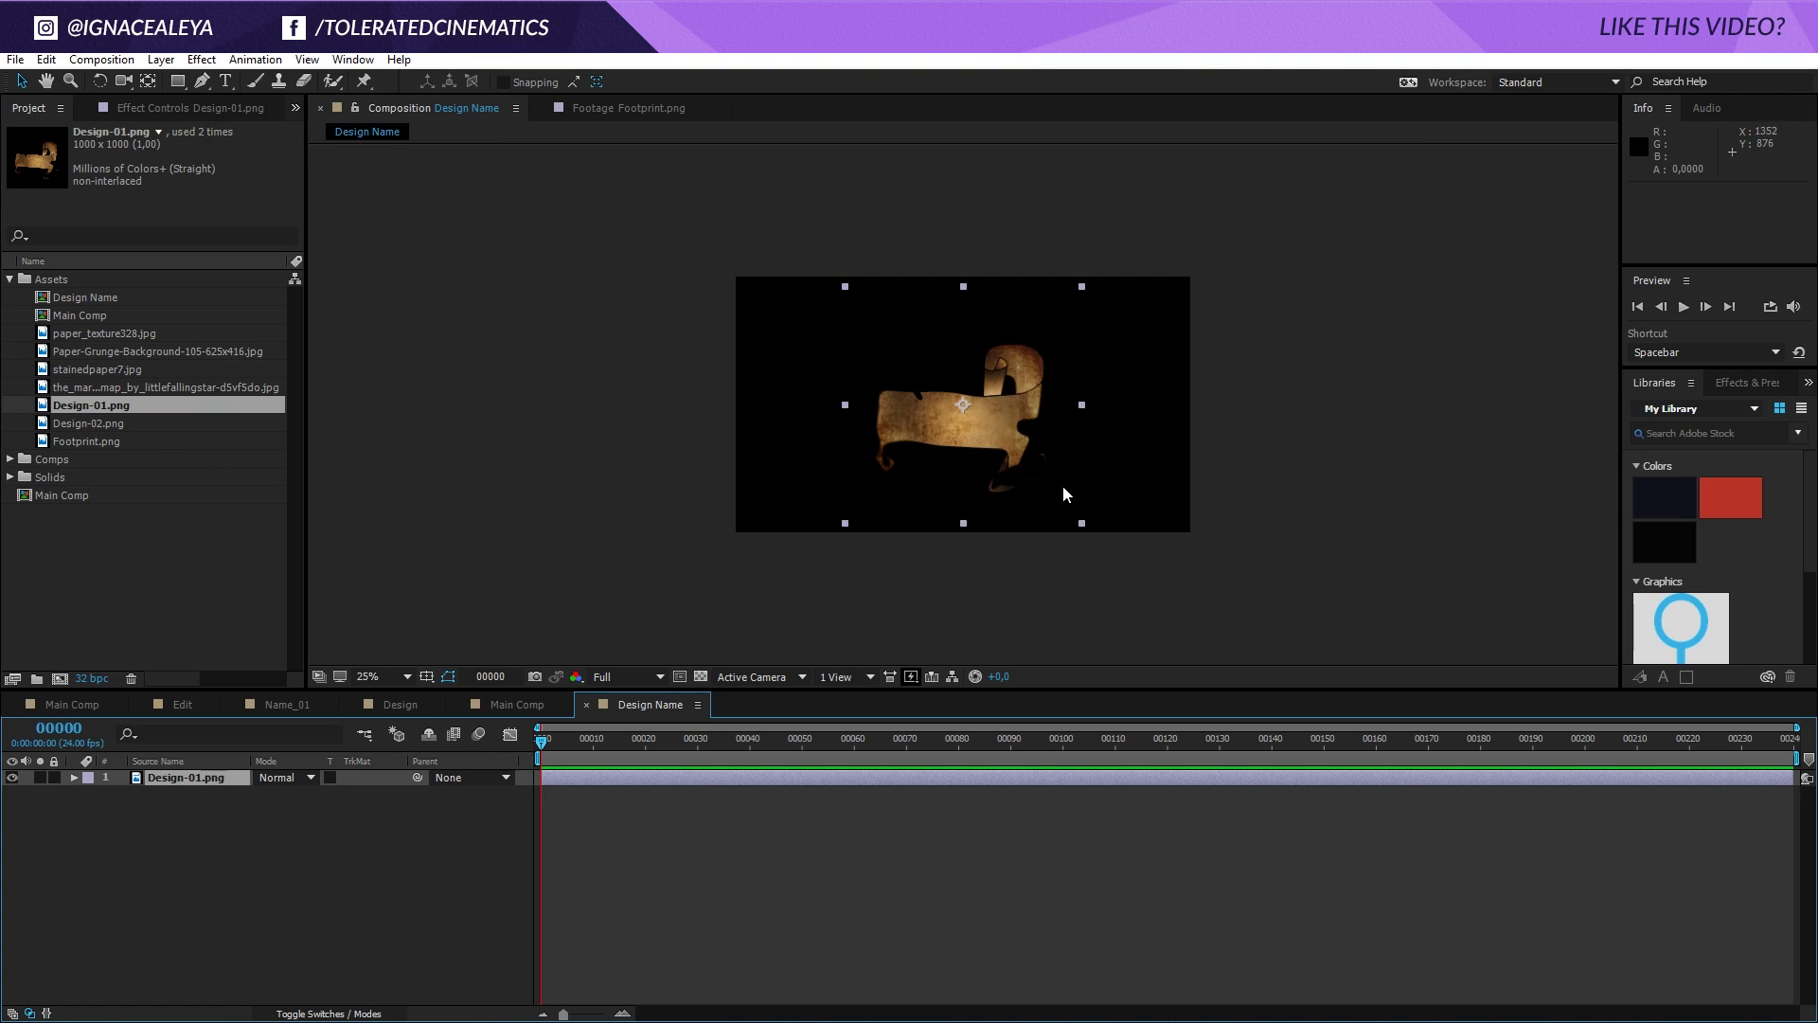
{"action": "mouse_move", "coordinate": [1081, 522]}
{"action": "left_mouse_down"}
{"action": "mouse_move", "coordinate": [1205, 616]}
{"action": "mouse_move", "coordinate": [1148, 593]}
{"action": "mouse_move", "coordinate": [1100, 501]}
{"action": "left_mouse_up"}
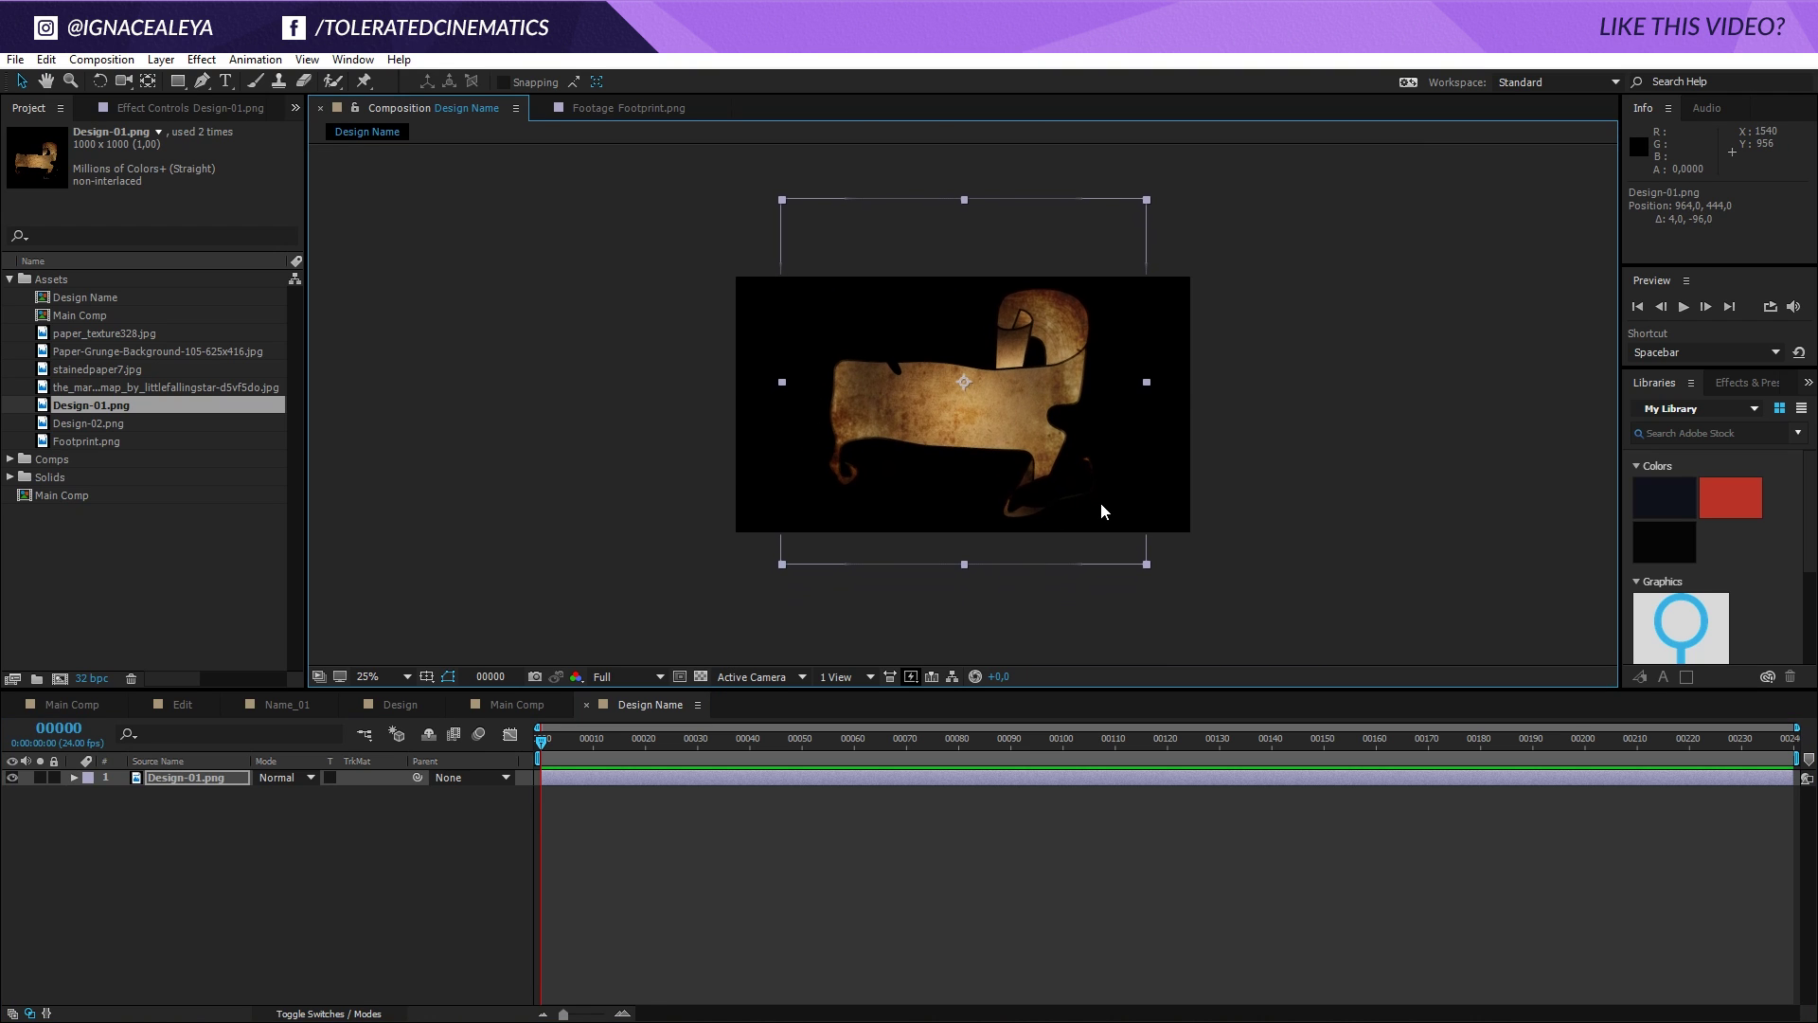
{"action": "key", "text": "period"}
- Type the creator's name in capitals as a new text layer on the scroll
{"action": "left_click", "coordinate": [225, 81]}
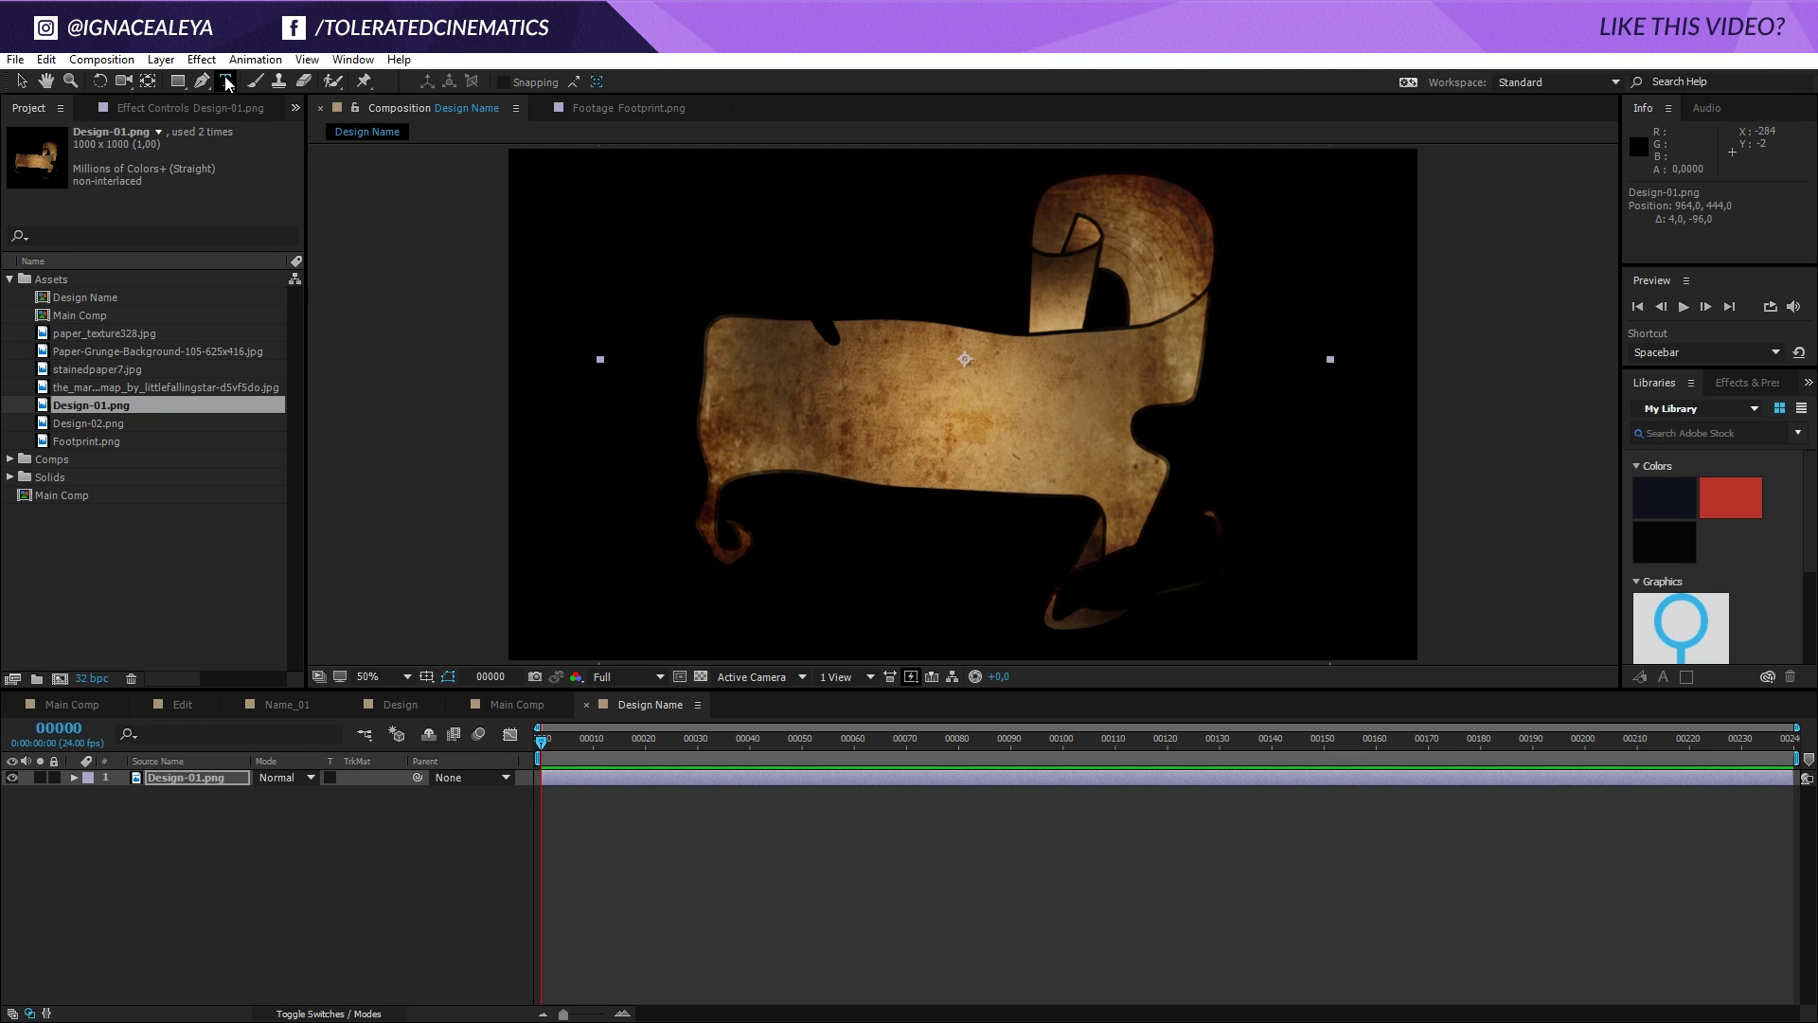
{"action": "left_click", "coordinate": [803, 428]}
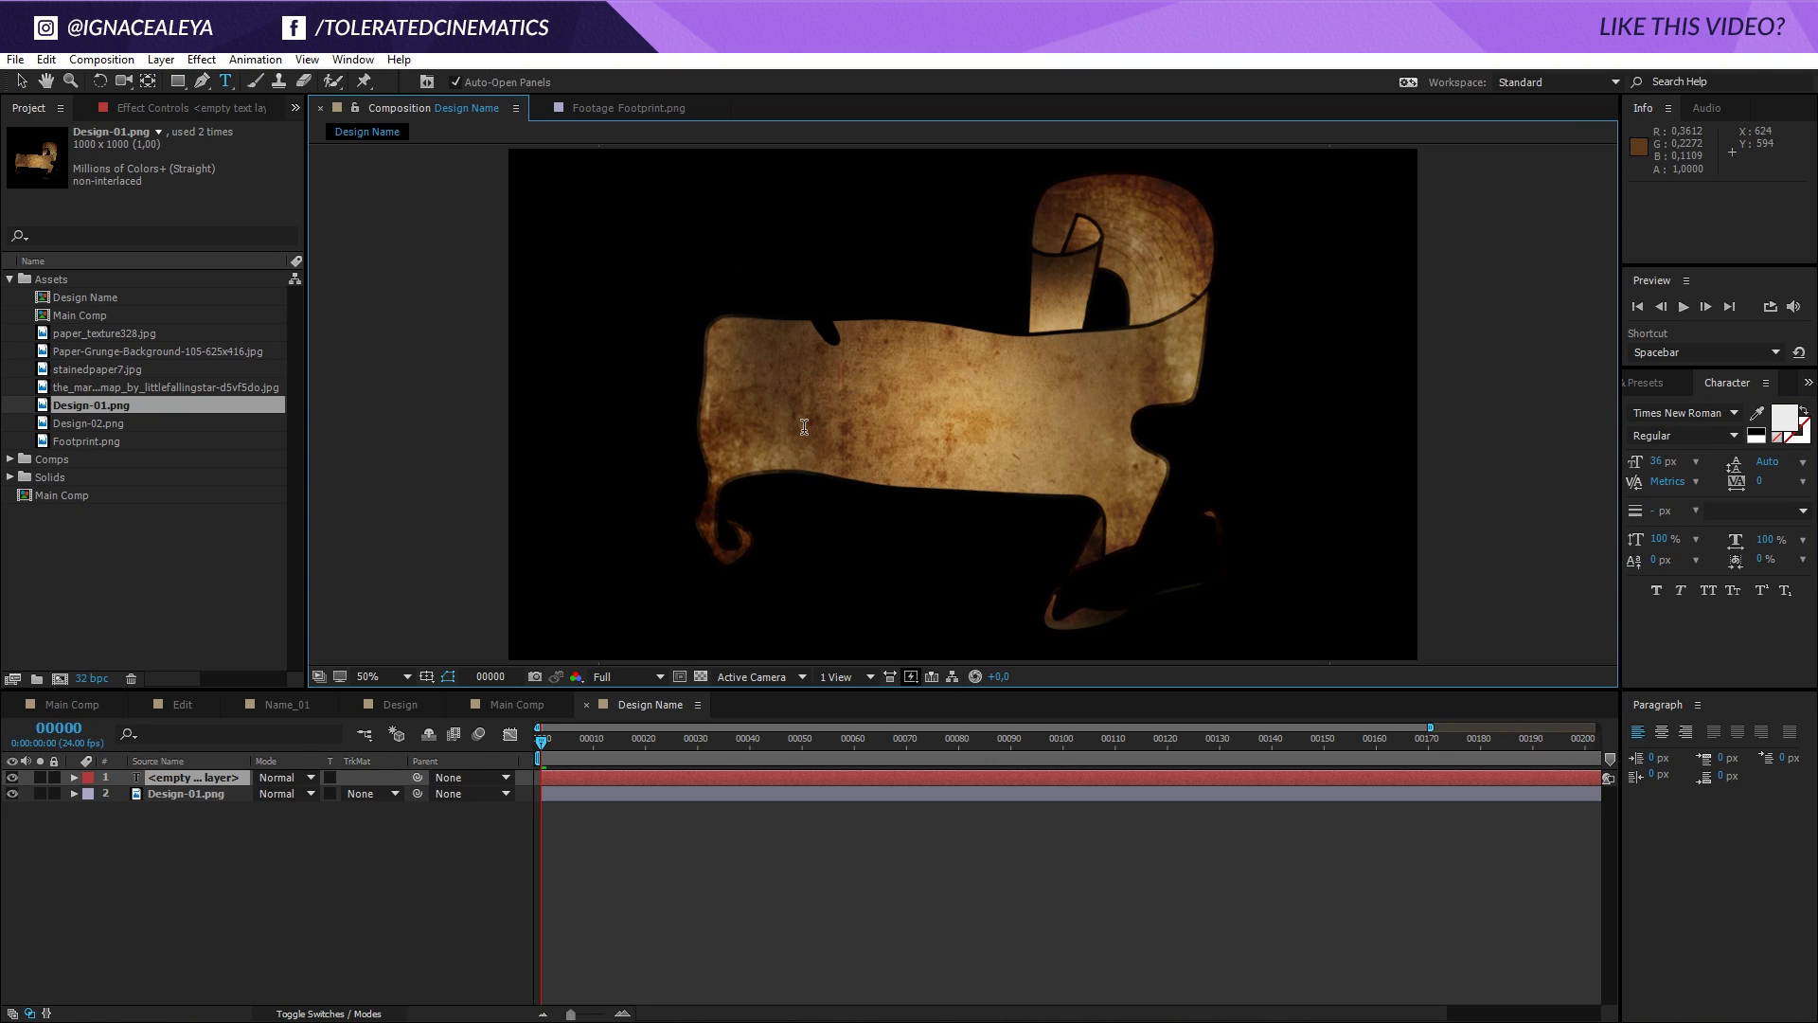
- Set the name's font to Sweet Pea at 166 px
{"action": "key", "text": "ctrl+a"}
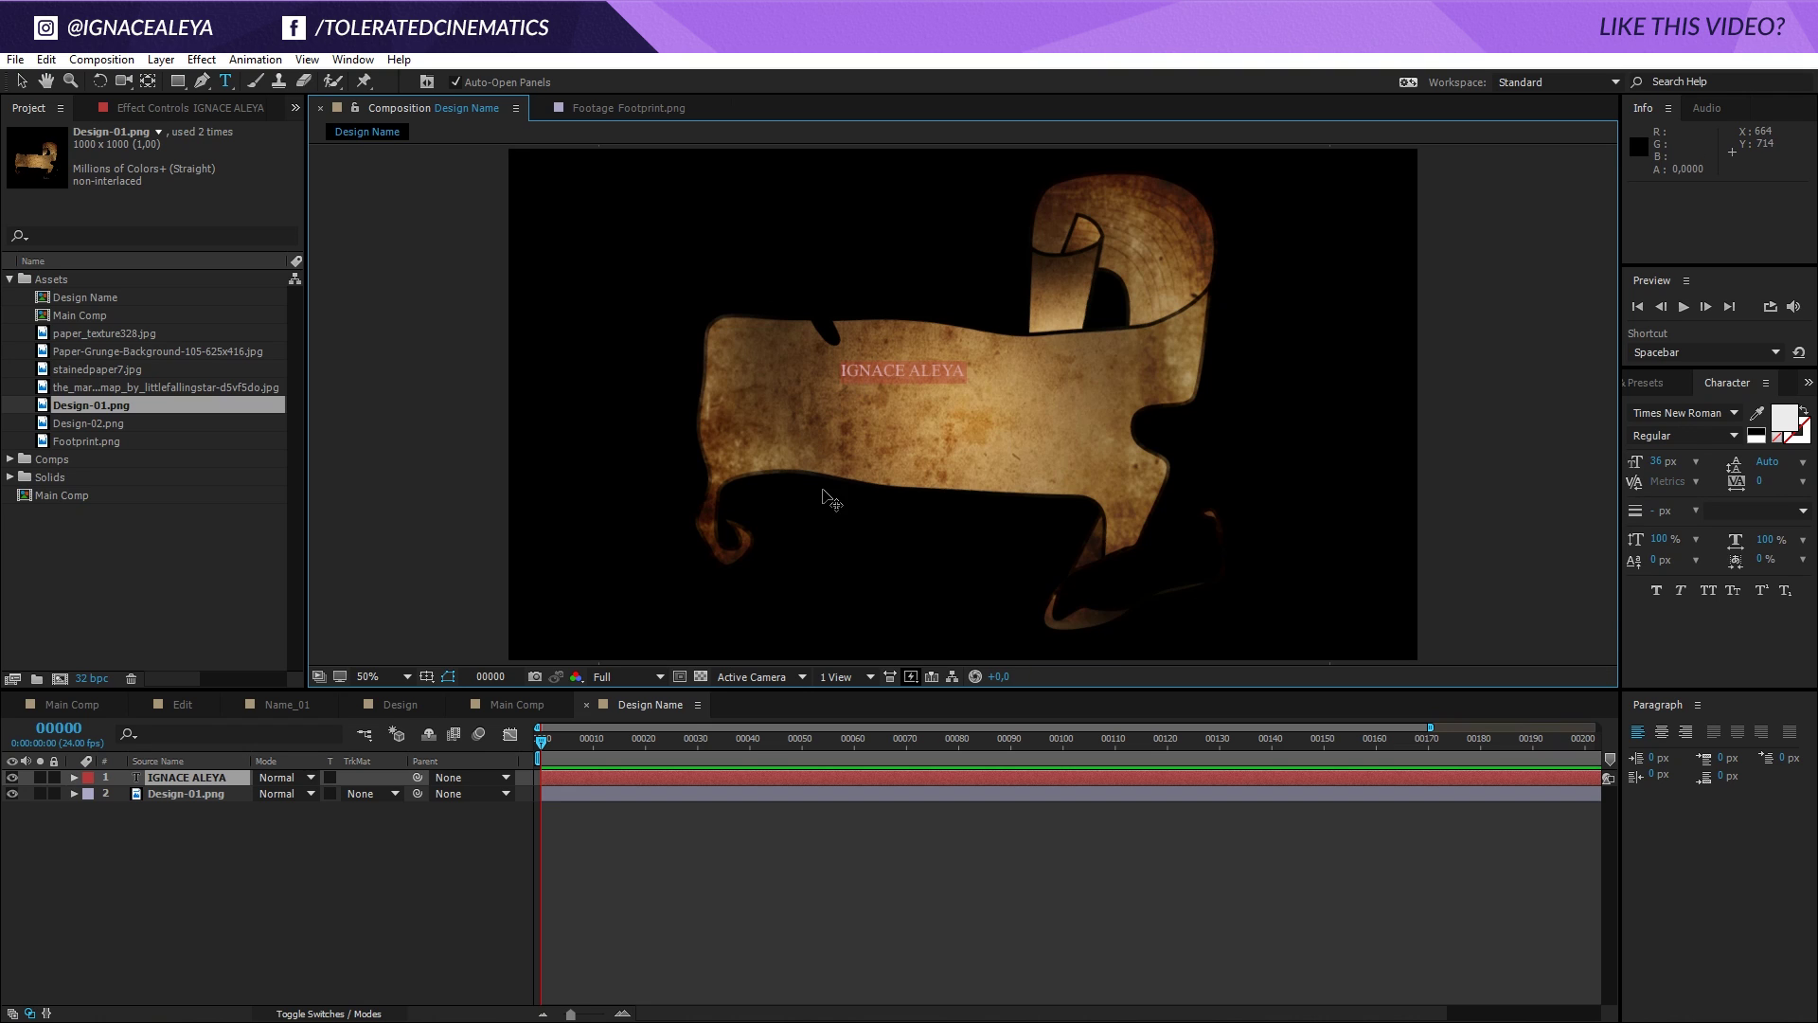
{"action": "left_click", "coordinate": [1709, 412]}
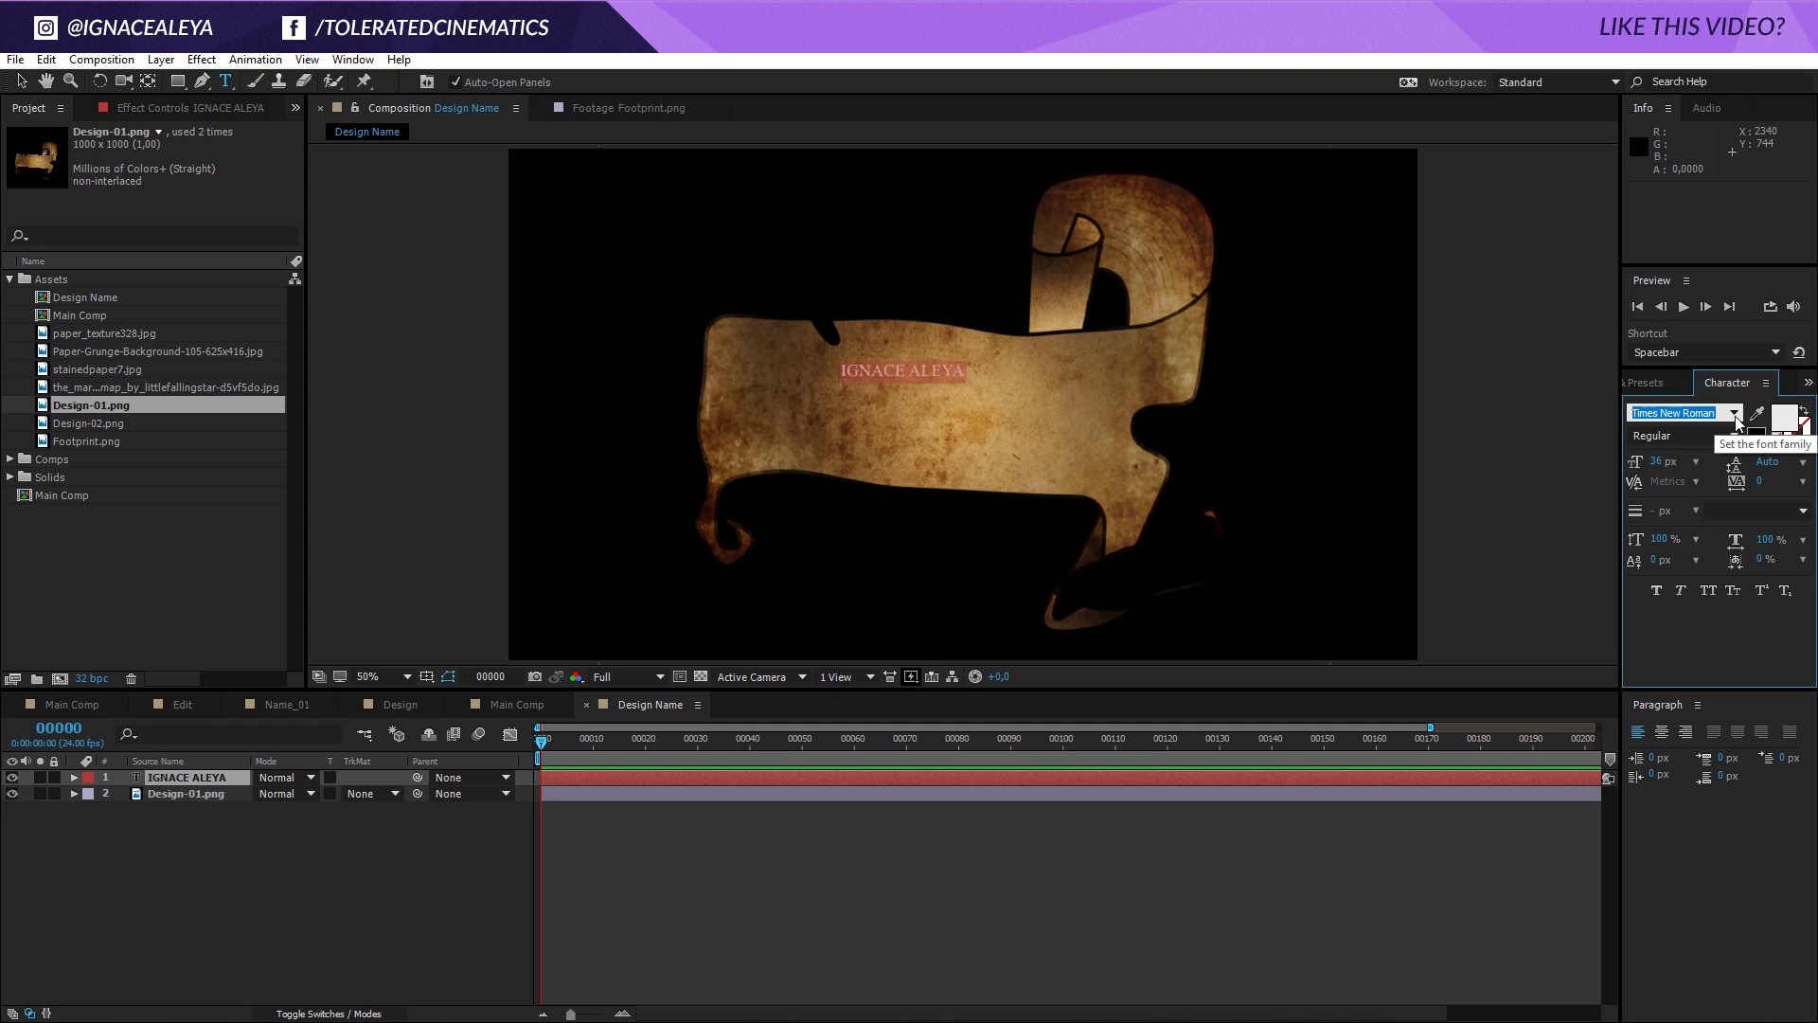
{"action": "left_click", "coordinate": [1734, 413]}
{"action": "key", "text": "Down"}
{"action": "key", "text": "Down"}
{"action": "key", "text": "Down"}
{"action": "type", "text": "Sweet Pea"}
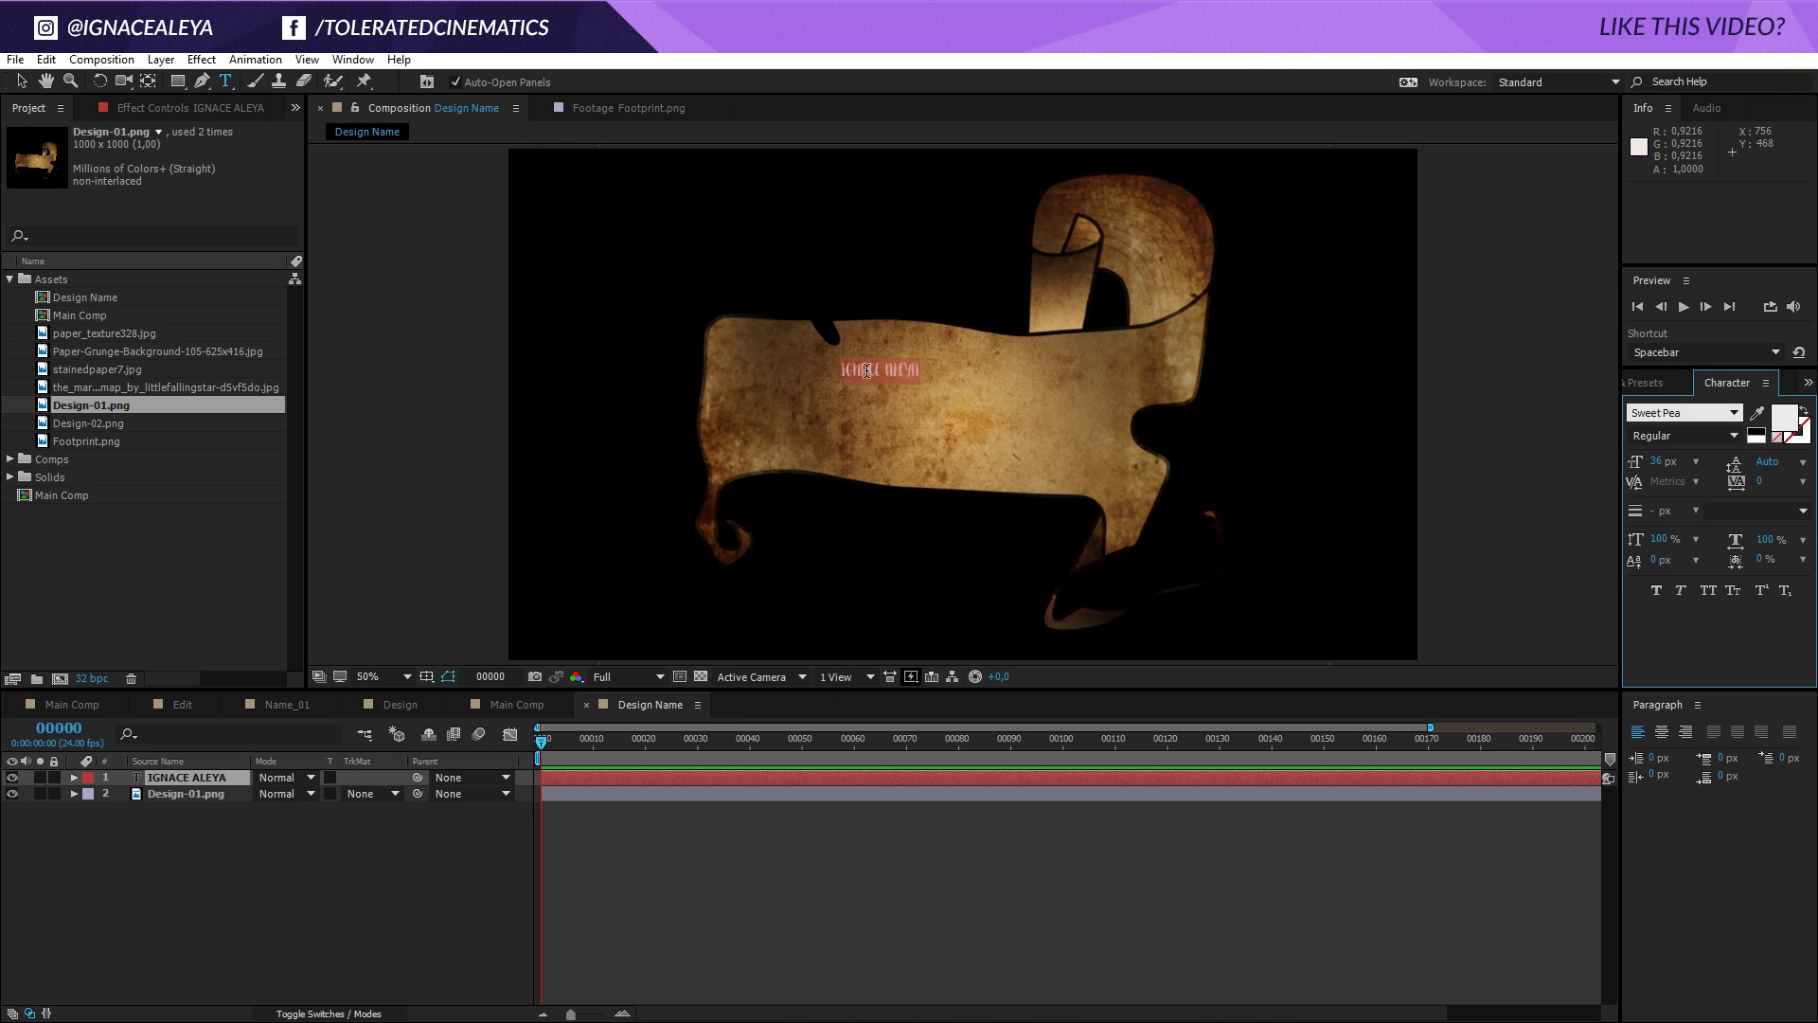
{"action": "left_click_drag", "start_coordinate": [1654, 467], "coordinate": [1762, 417]}
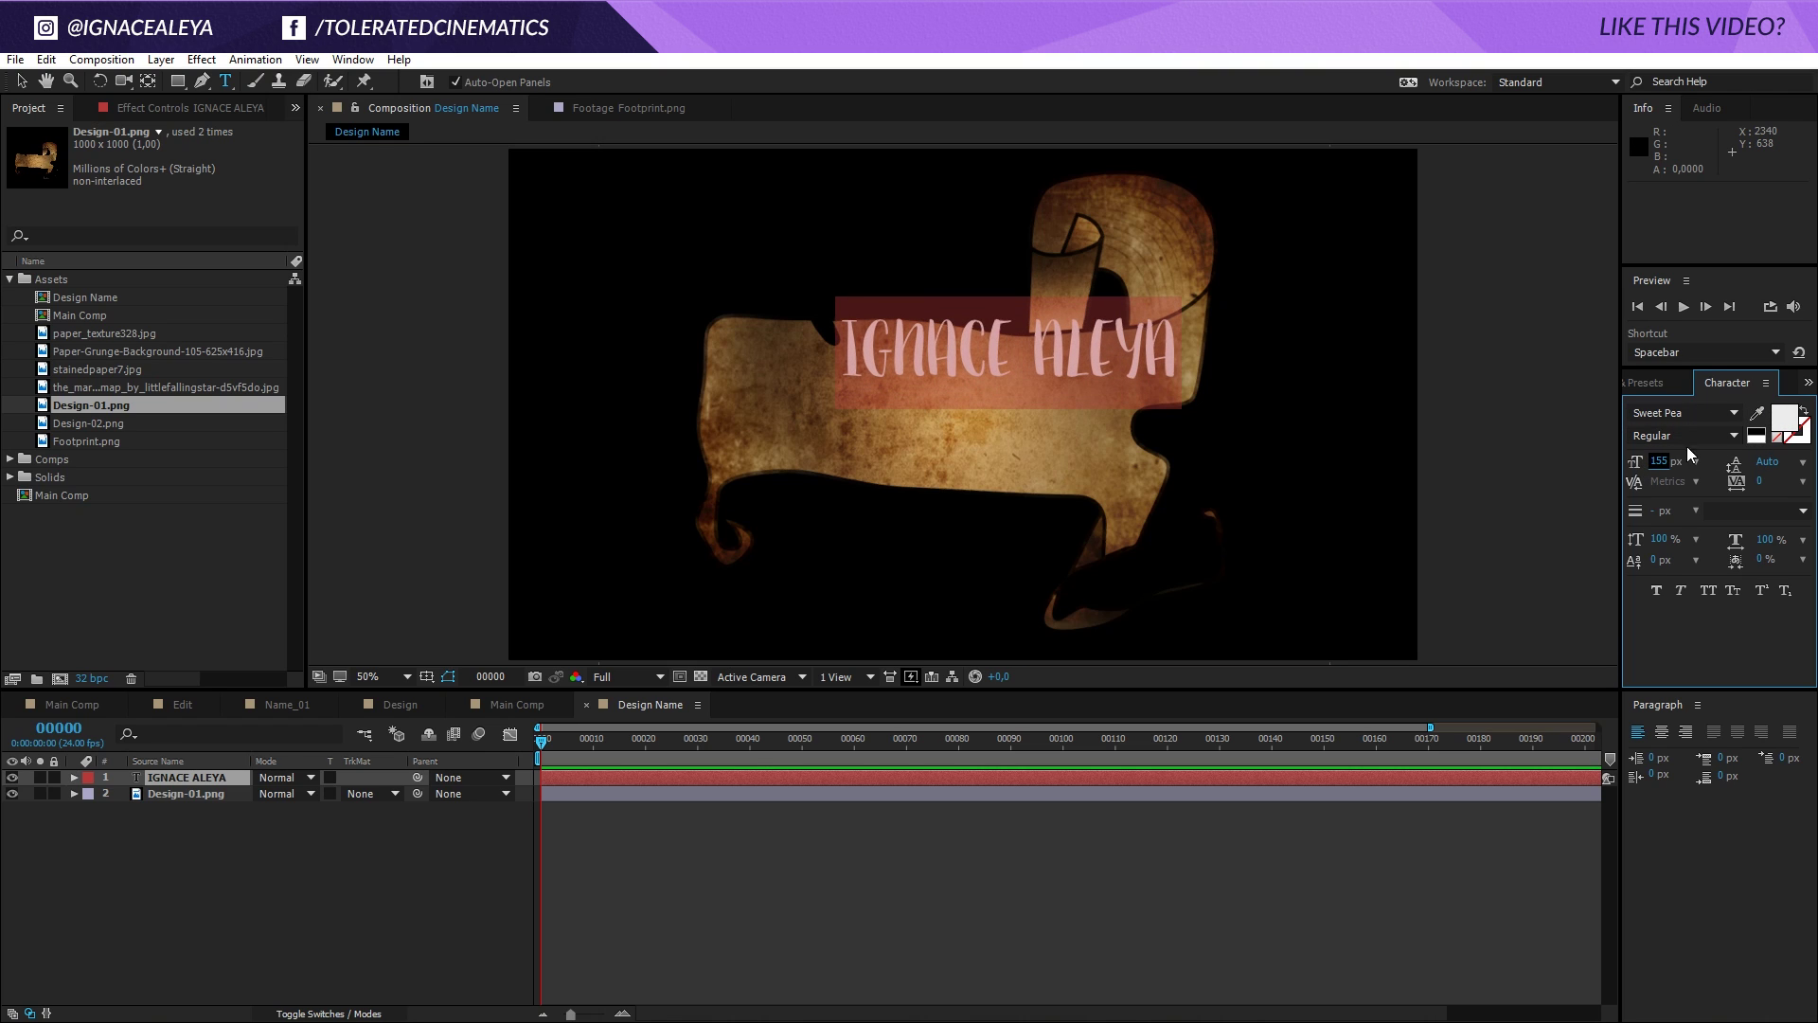
{"action": "left_click_drag", "start_coordinate": [1630, 468], "coordinate": [1639, 466]}
- Retype the name in title case and move it left and down on the scroll
{"action": "left_click", "coordinate": [903, 366]}
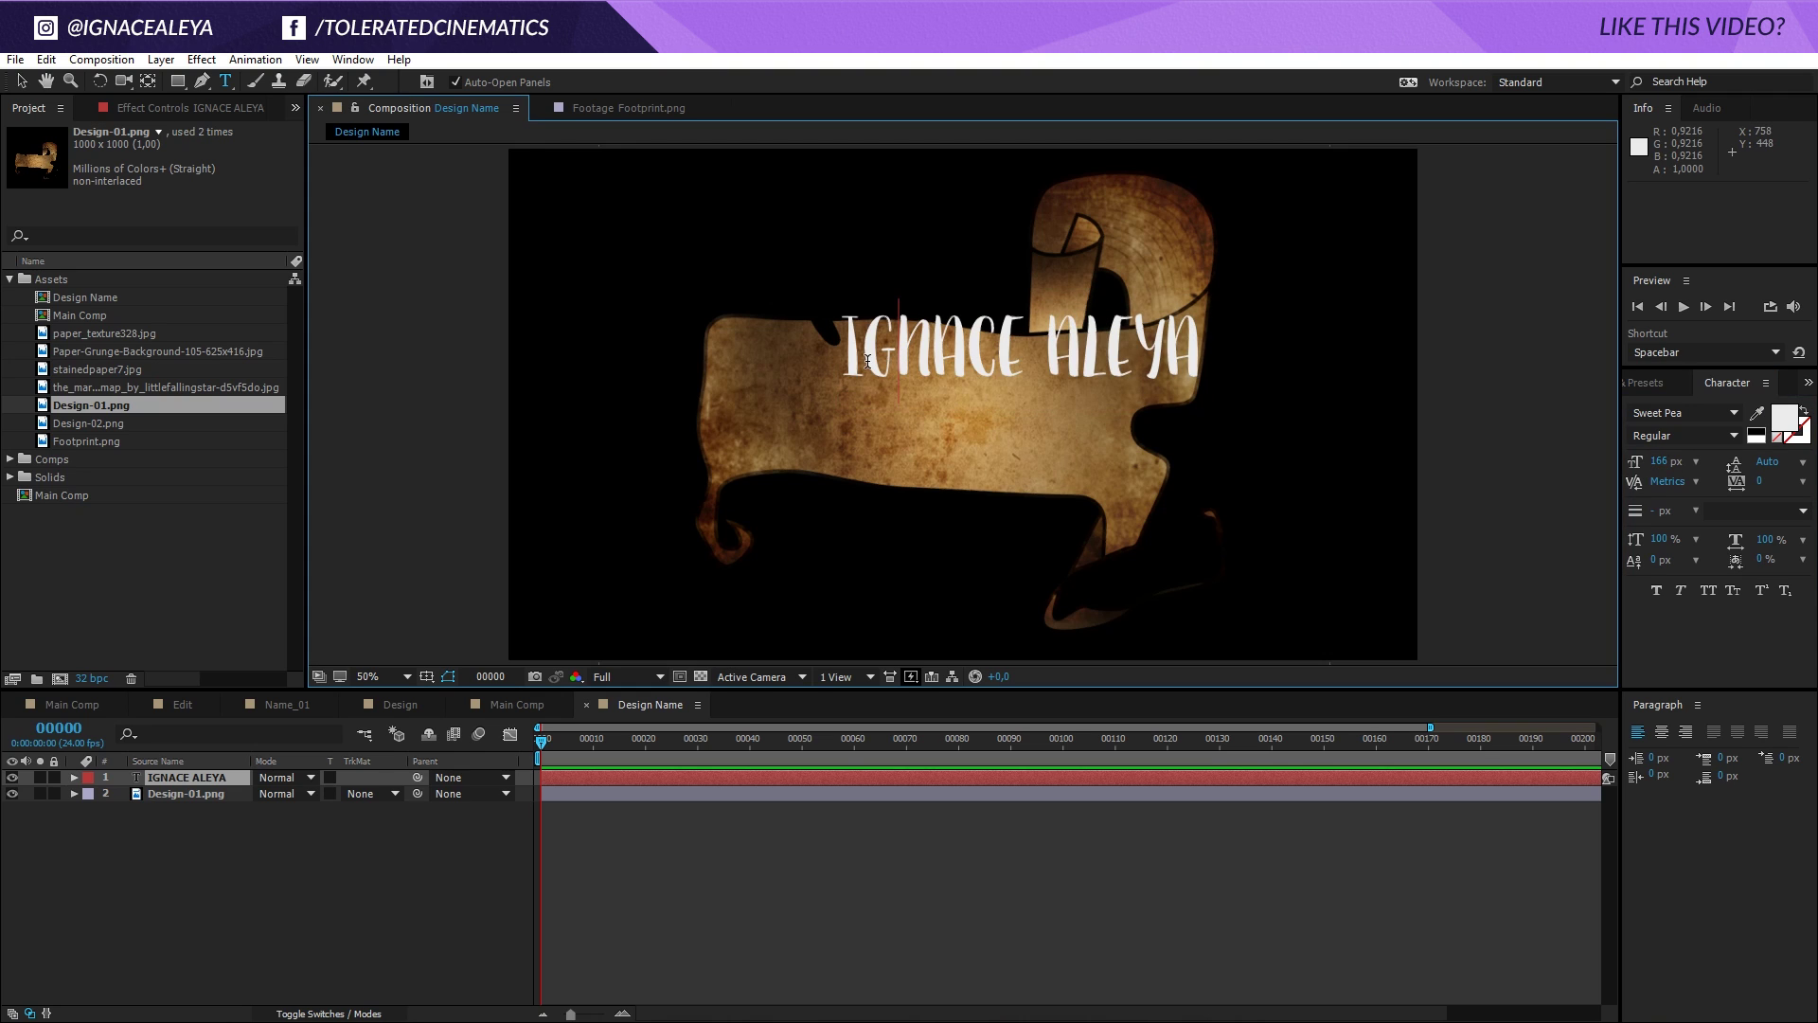
{"action": "left_click_drag", "start_coordinate": [852, 361], "coordinate": [1455, 365]}
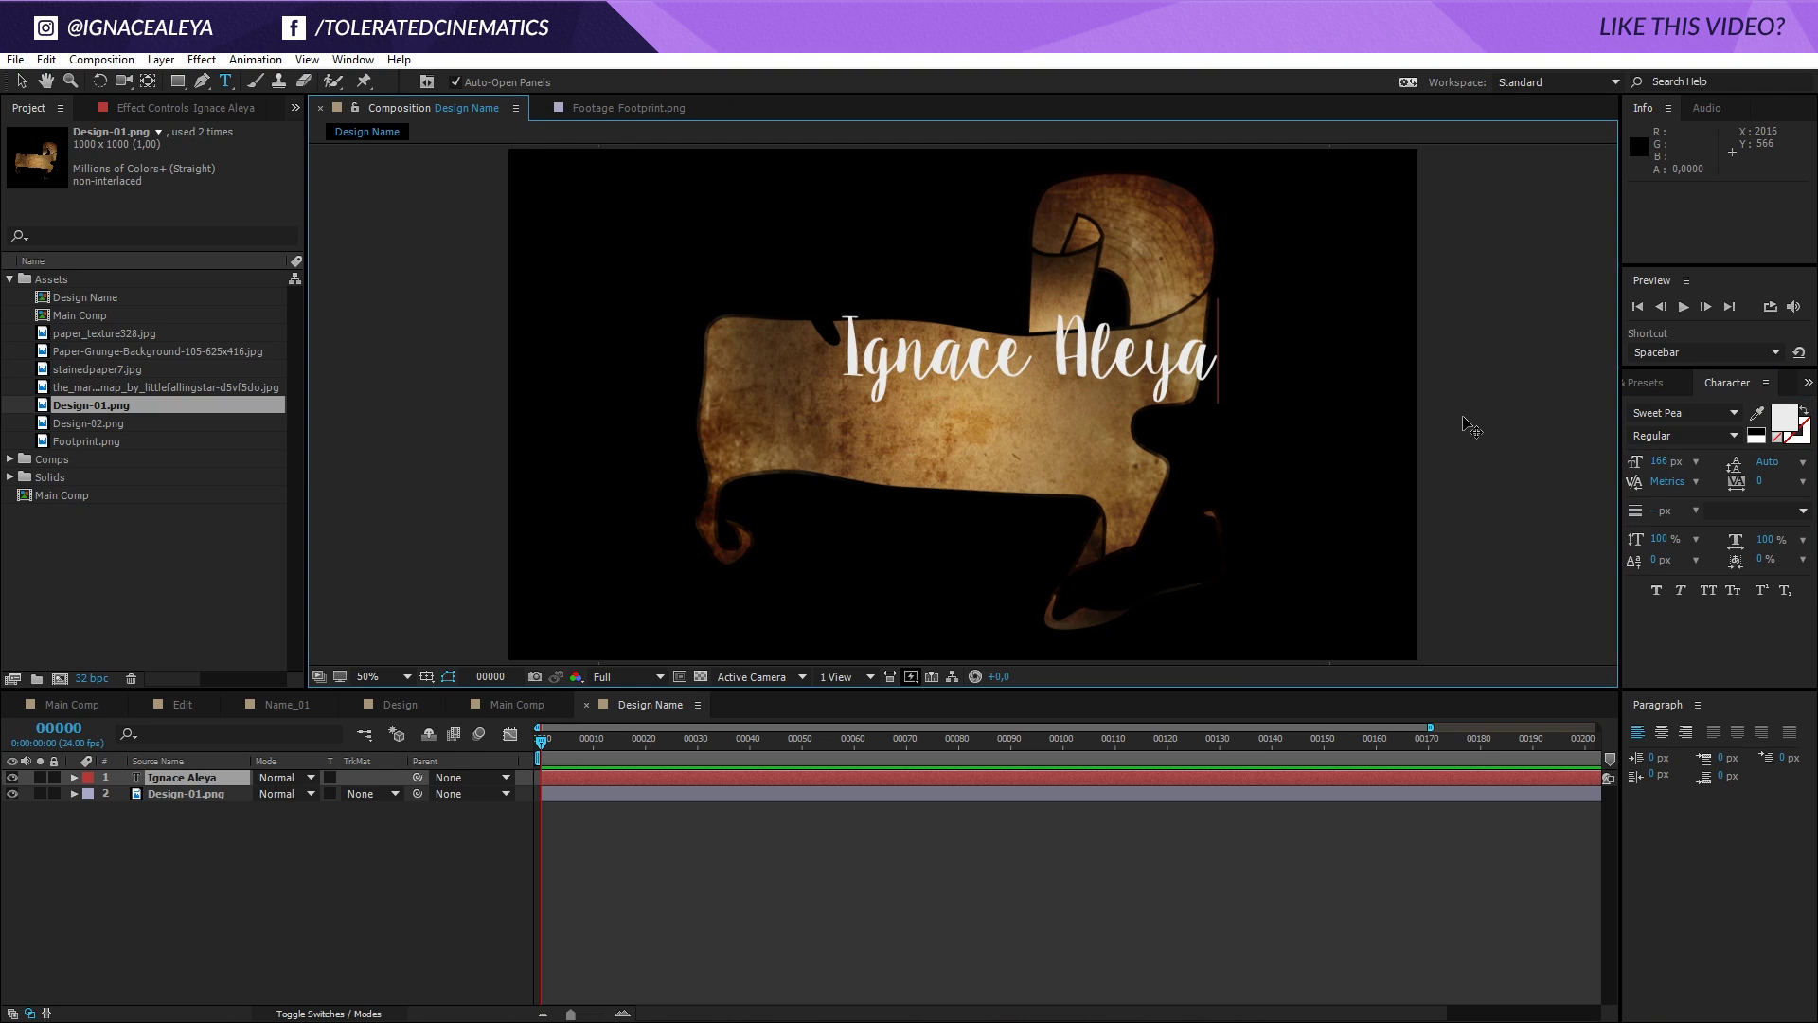
{"action": "left_click", "coordinate": [21, 81]}
{"action": "left_click_drag", "start_coordinate": [954, 332], "coordinate": [874, 377]}
- Colour the name text dark brown
{"action": "left_click", "coordinate": [1780, 426]}
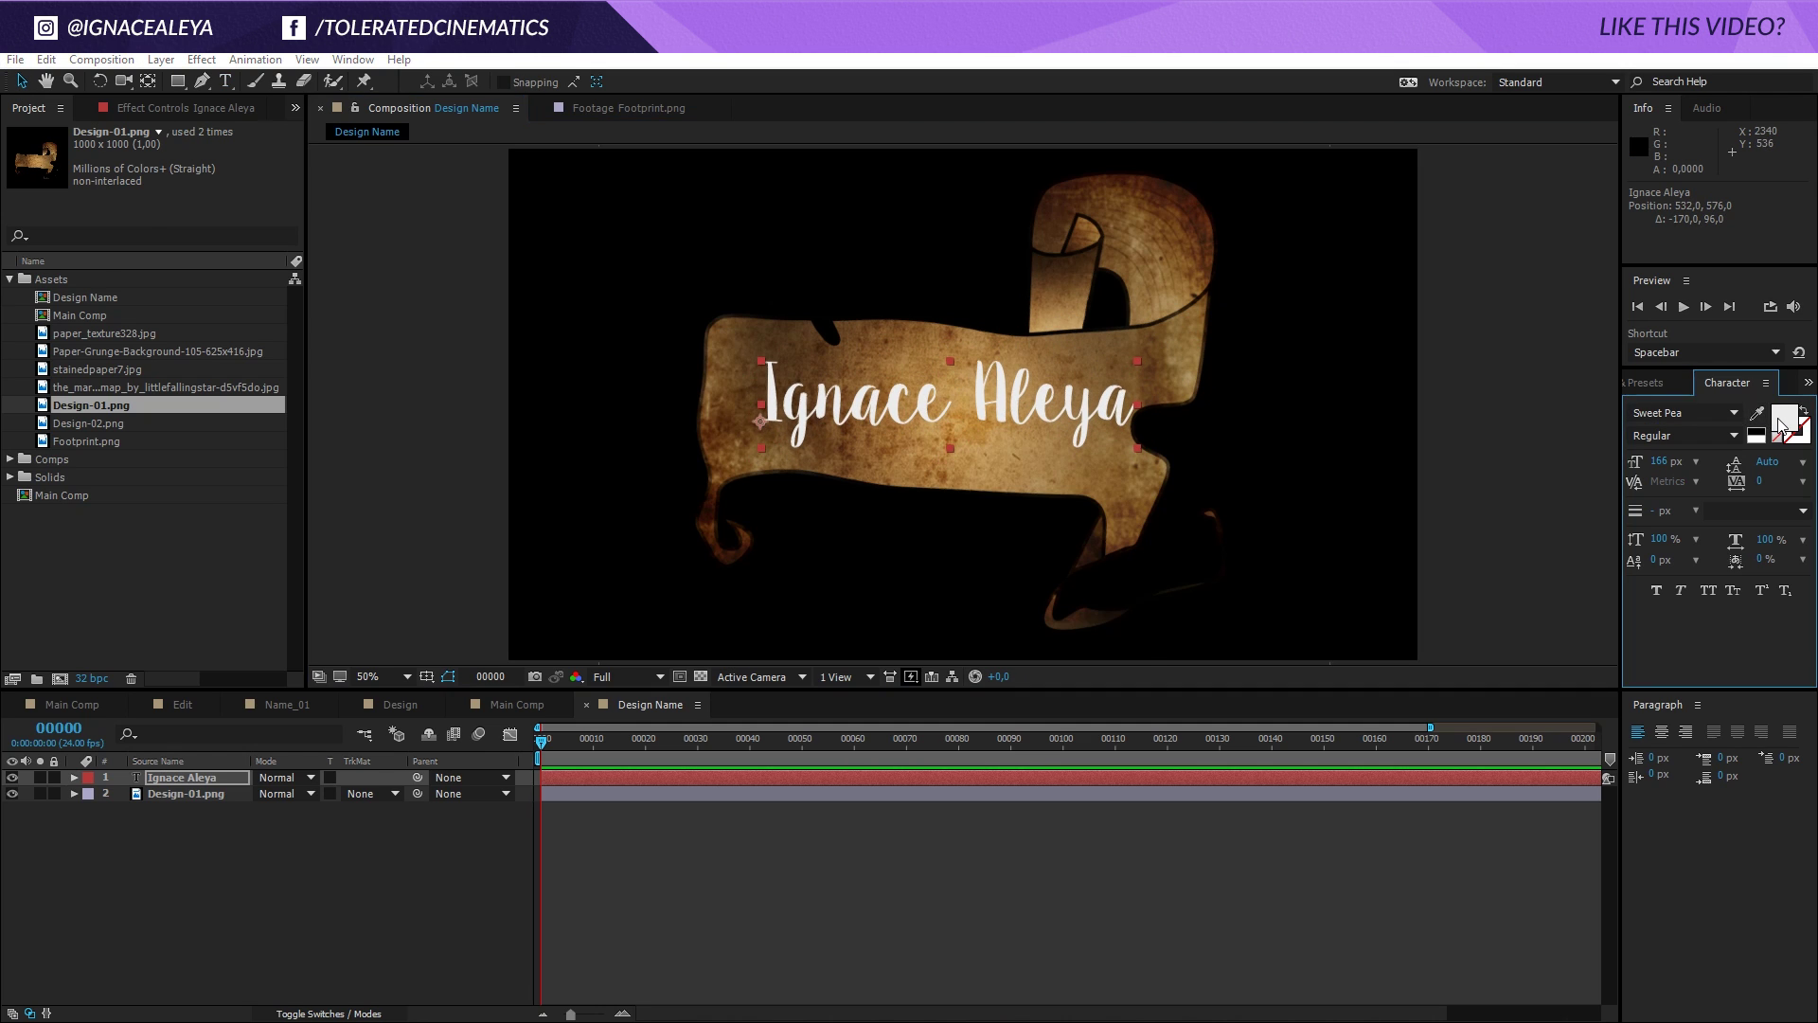
{"action": "left_click_drag", "start_coordinate": [848, 637], "coordinate": [814, 627]}
{"action": "left_click_drag", "start_coordinate": [950, 652], "coordinate": [949, 644]}
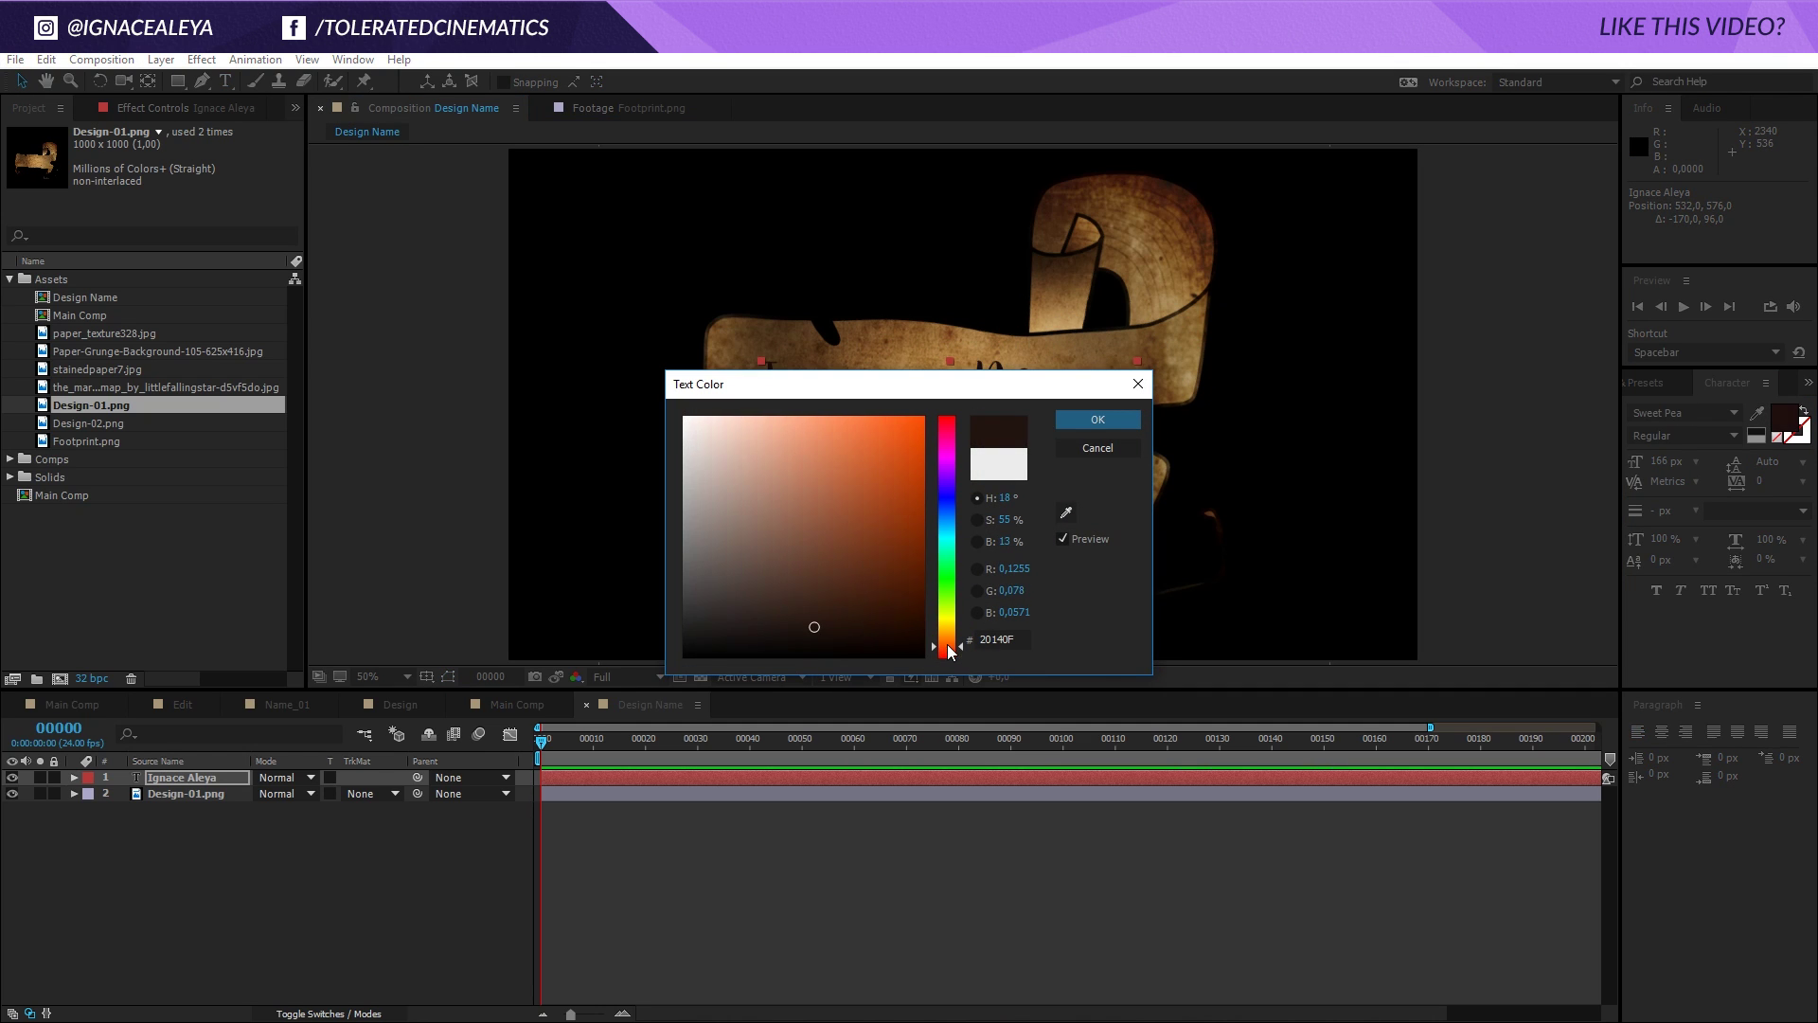
{"action": "left_click", "coordinate": [1110, 420]}
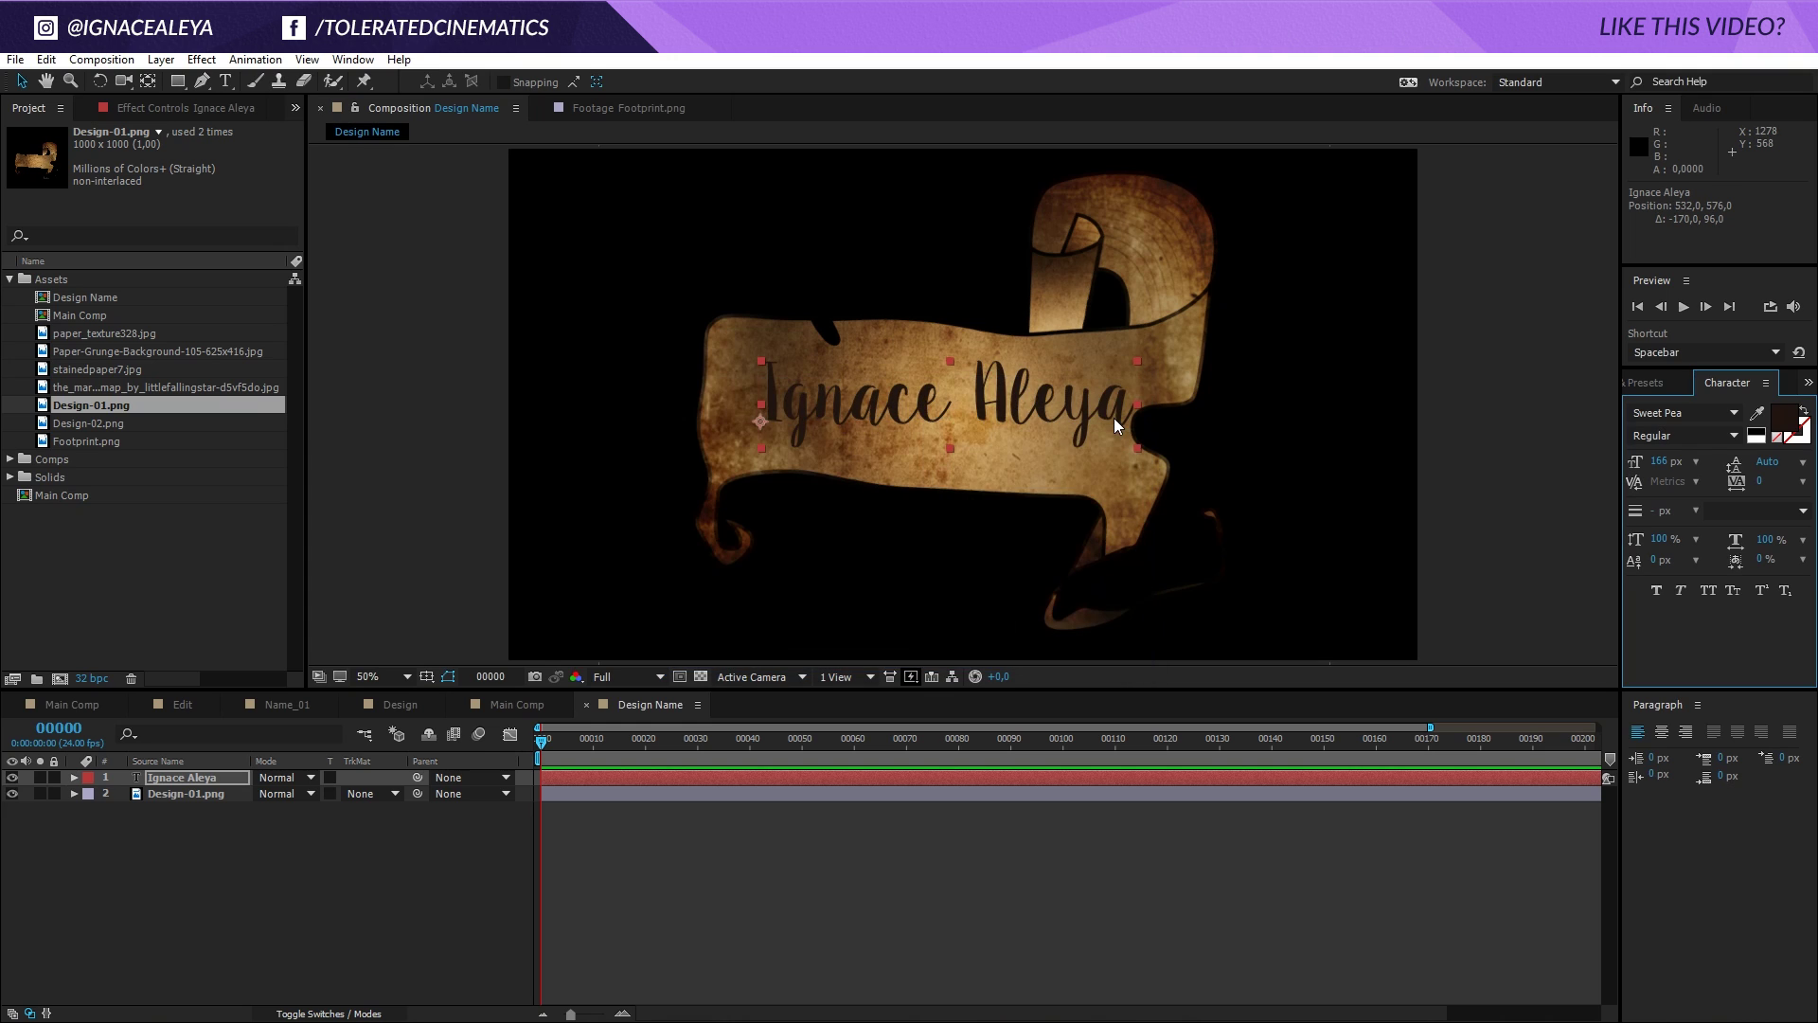
- Set the name text layer's opacity to 90%
{"action": "key", "text": "t"}
{"action": "left_click", "coordinate": [270, 794]}
{"action": "type", "text": "90"}
{"action": "key", "text": "Return"}
{"action": "left_click", "coordinate": [282, 909]}
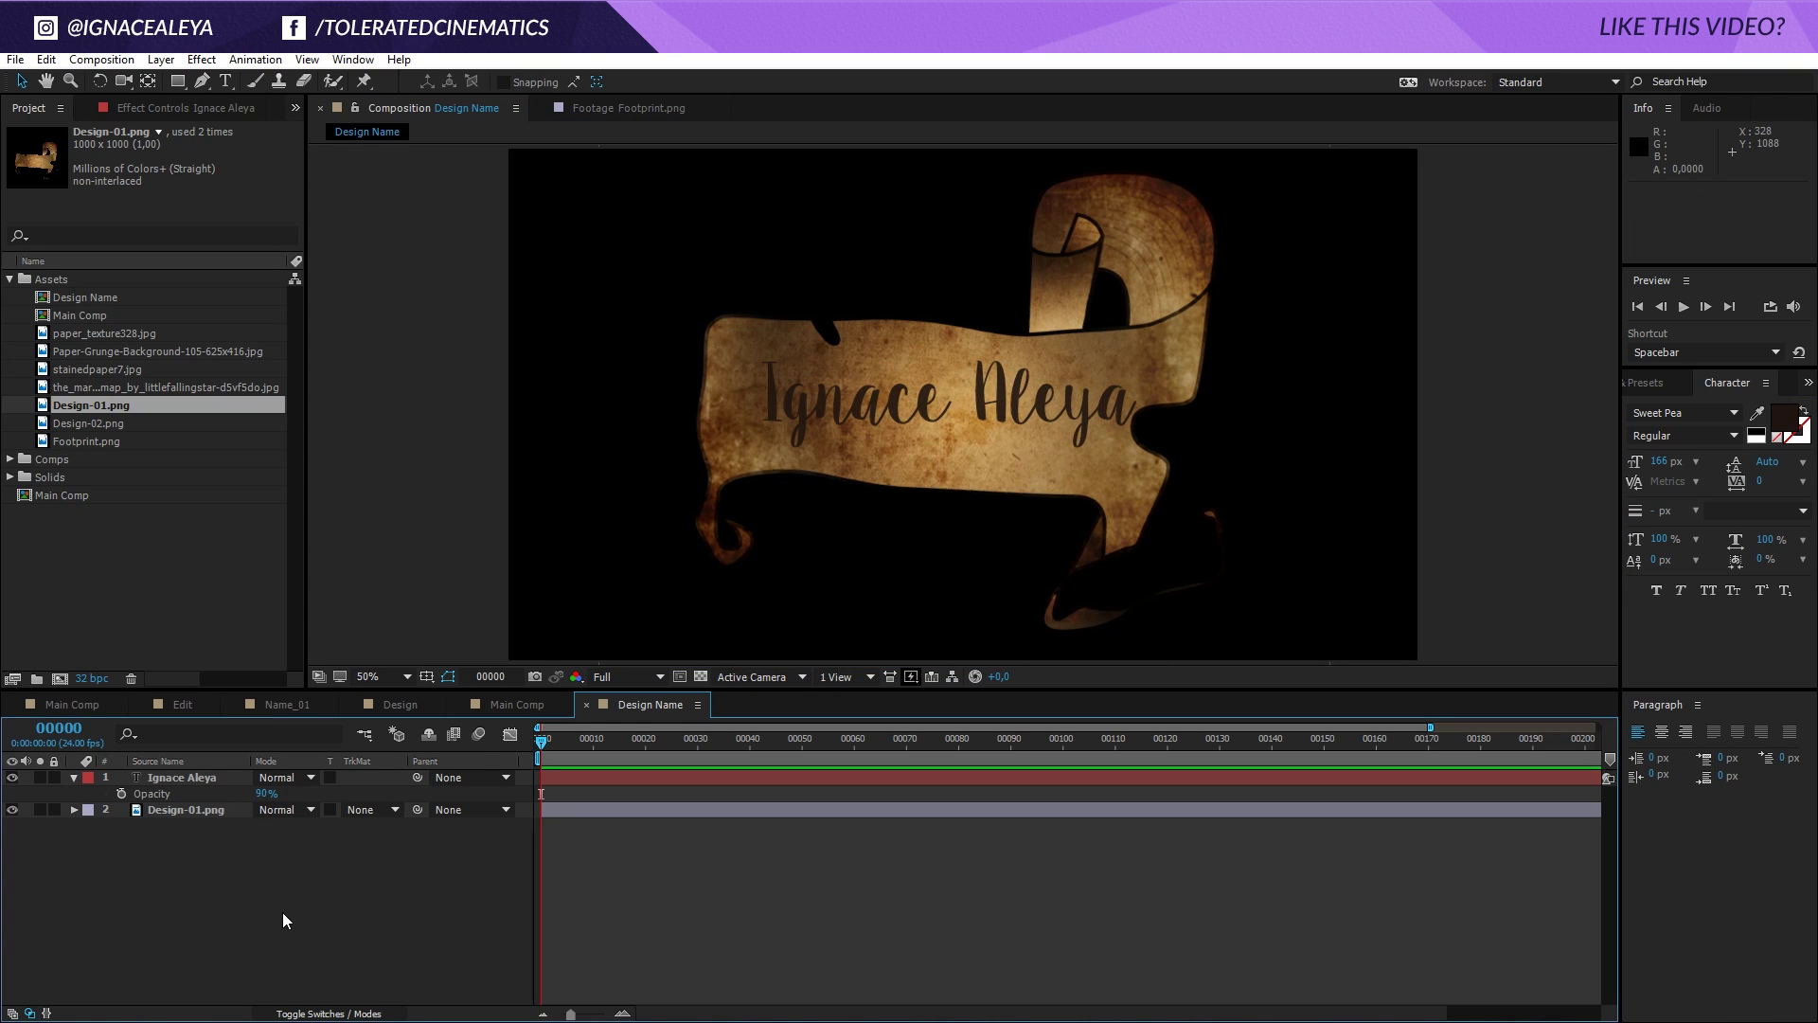
{"action": "scroll", "coordinate": [899, 479], "scroll_direction": "up", "scroll_amount": 2}
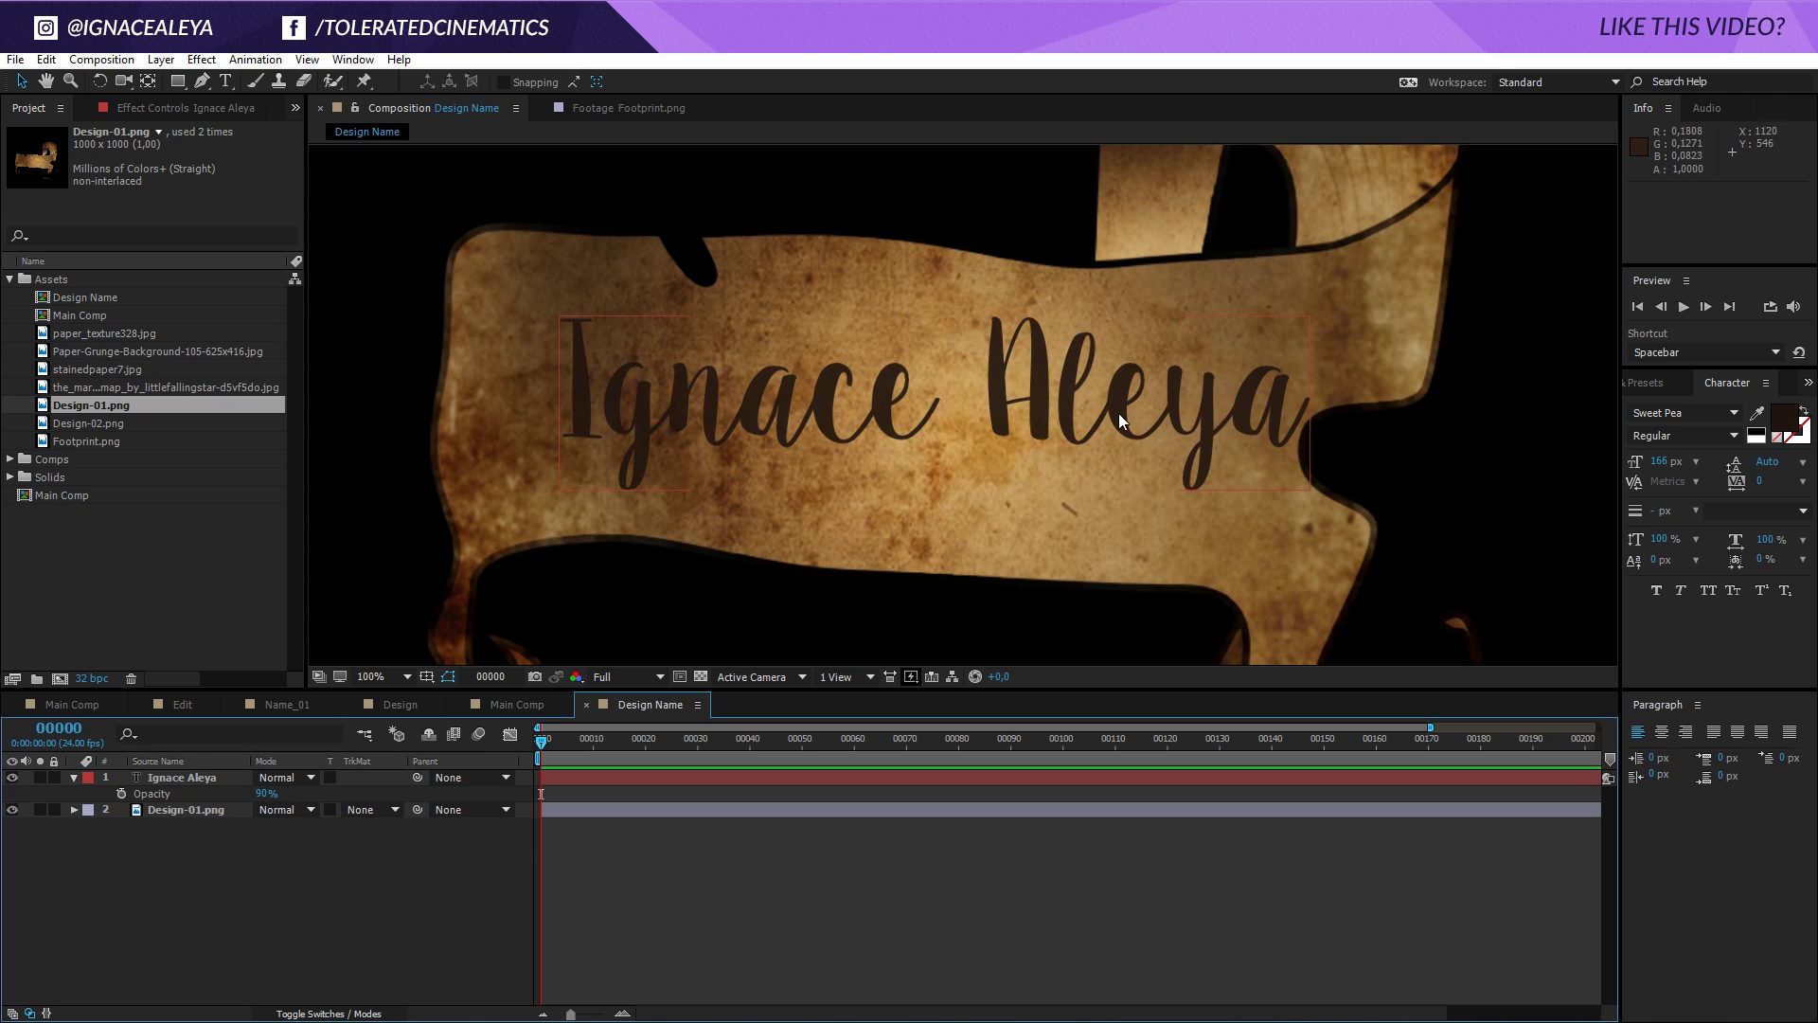
- Nudge the name up-left, scale it to 104% and tilt it slightly
{"action": "left_click", "coordinate": [1201, 434]}
{"action": "left_click_drag", "start_coordinate": [1156, 447], "coordinate": [1102, 432]}
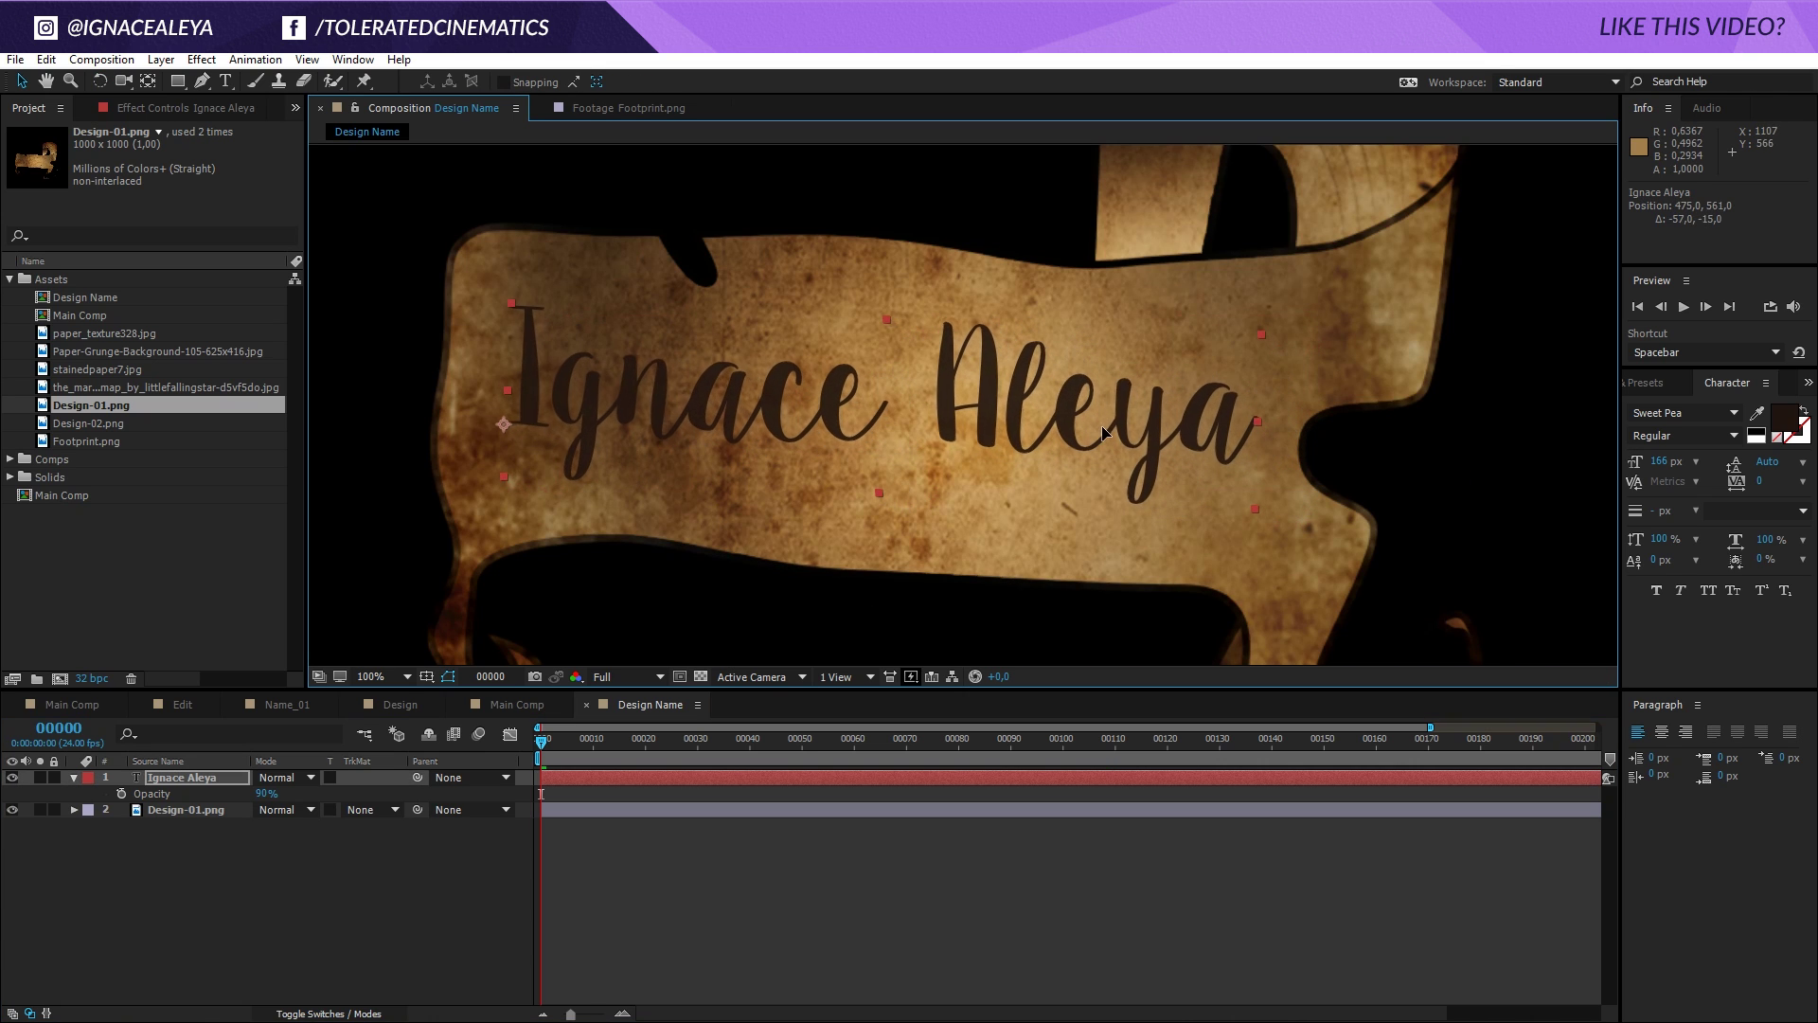
{"action": "left_click_drag", "start_coordinate": [1253, 507], "coordinate": [1284, 530]}
{"action": "key", "text": "w"}
{"action": "left_click_drag", "start_coordinate": [1205, 464], "coordinate": [1140, 456]}
{"action": "key", "text": "v"}
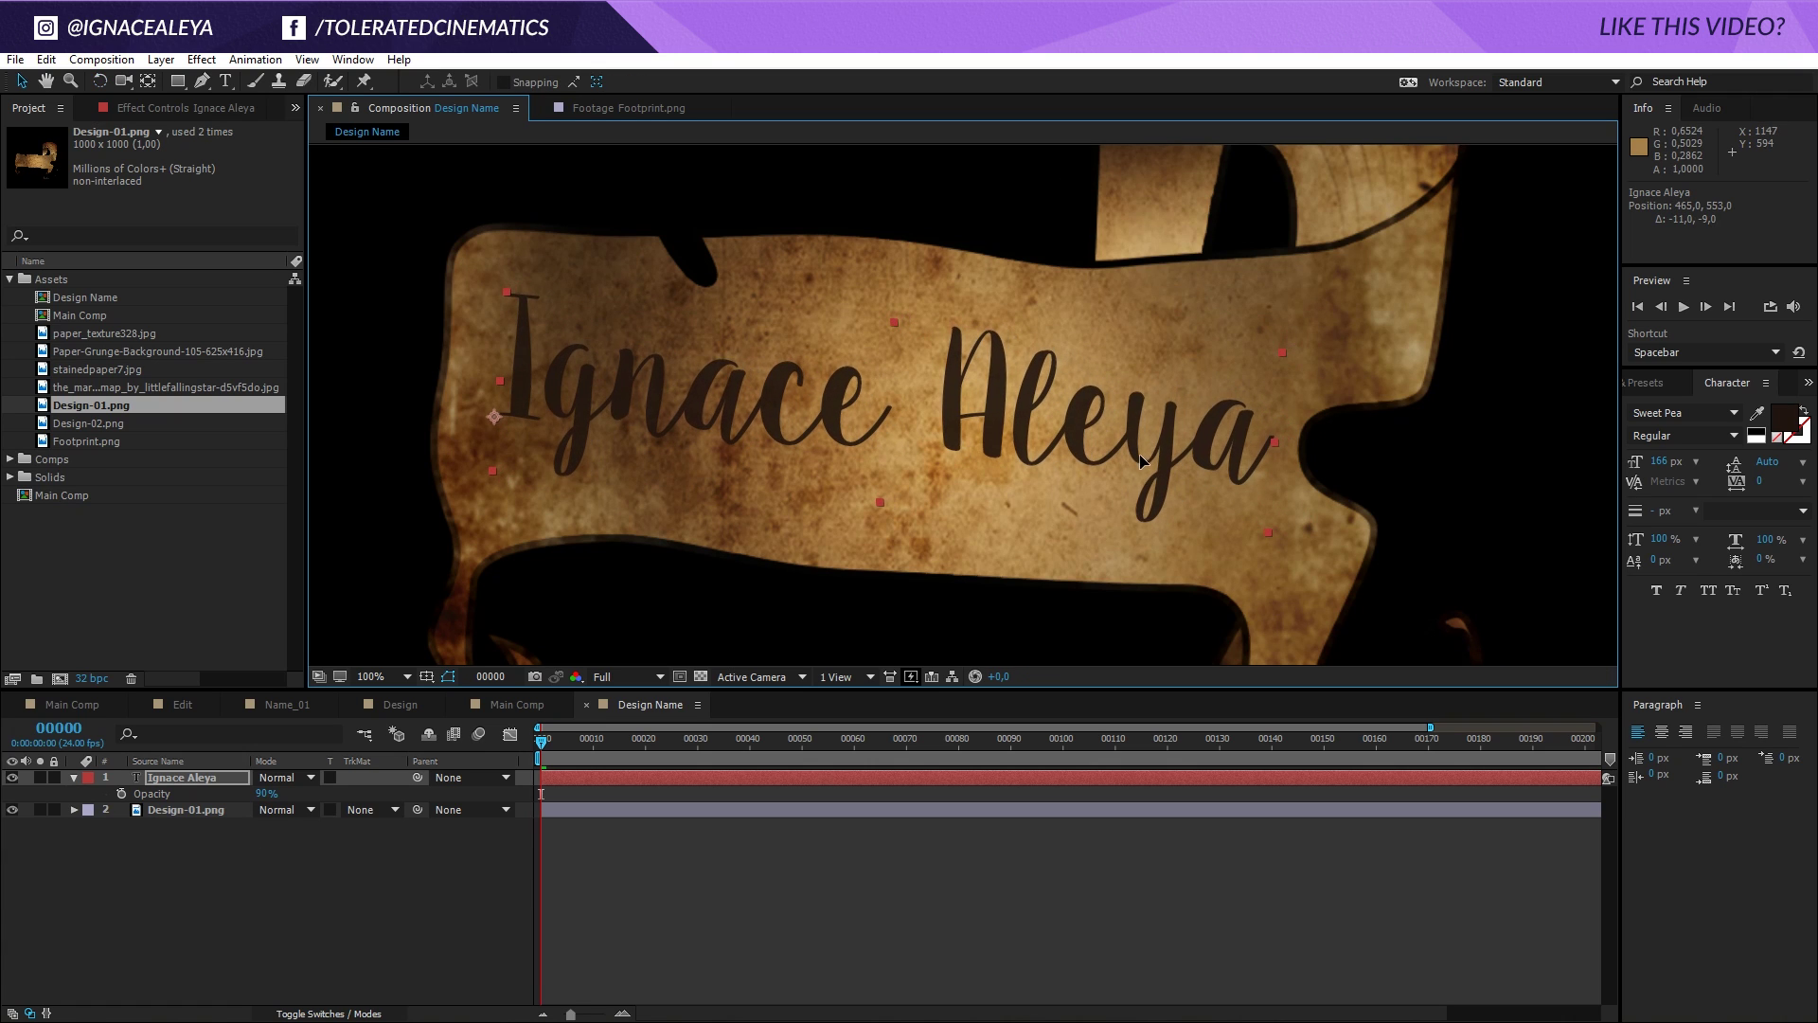
- Reapply the adjusted dark brown (2B160D) fill to the name
{"action": "left_click", "coordinate": [182, 777]}
{"action": "left_click", "coordinate": [1780, 425]}
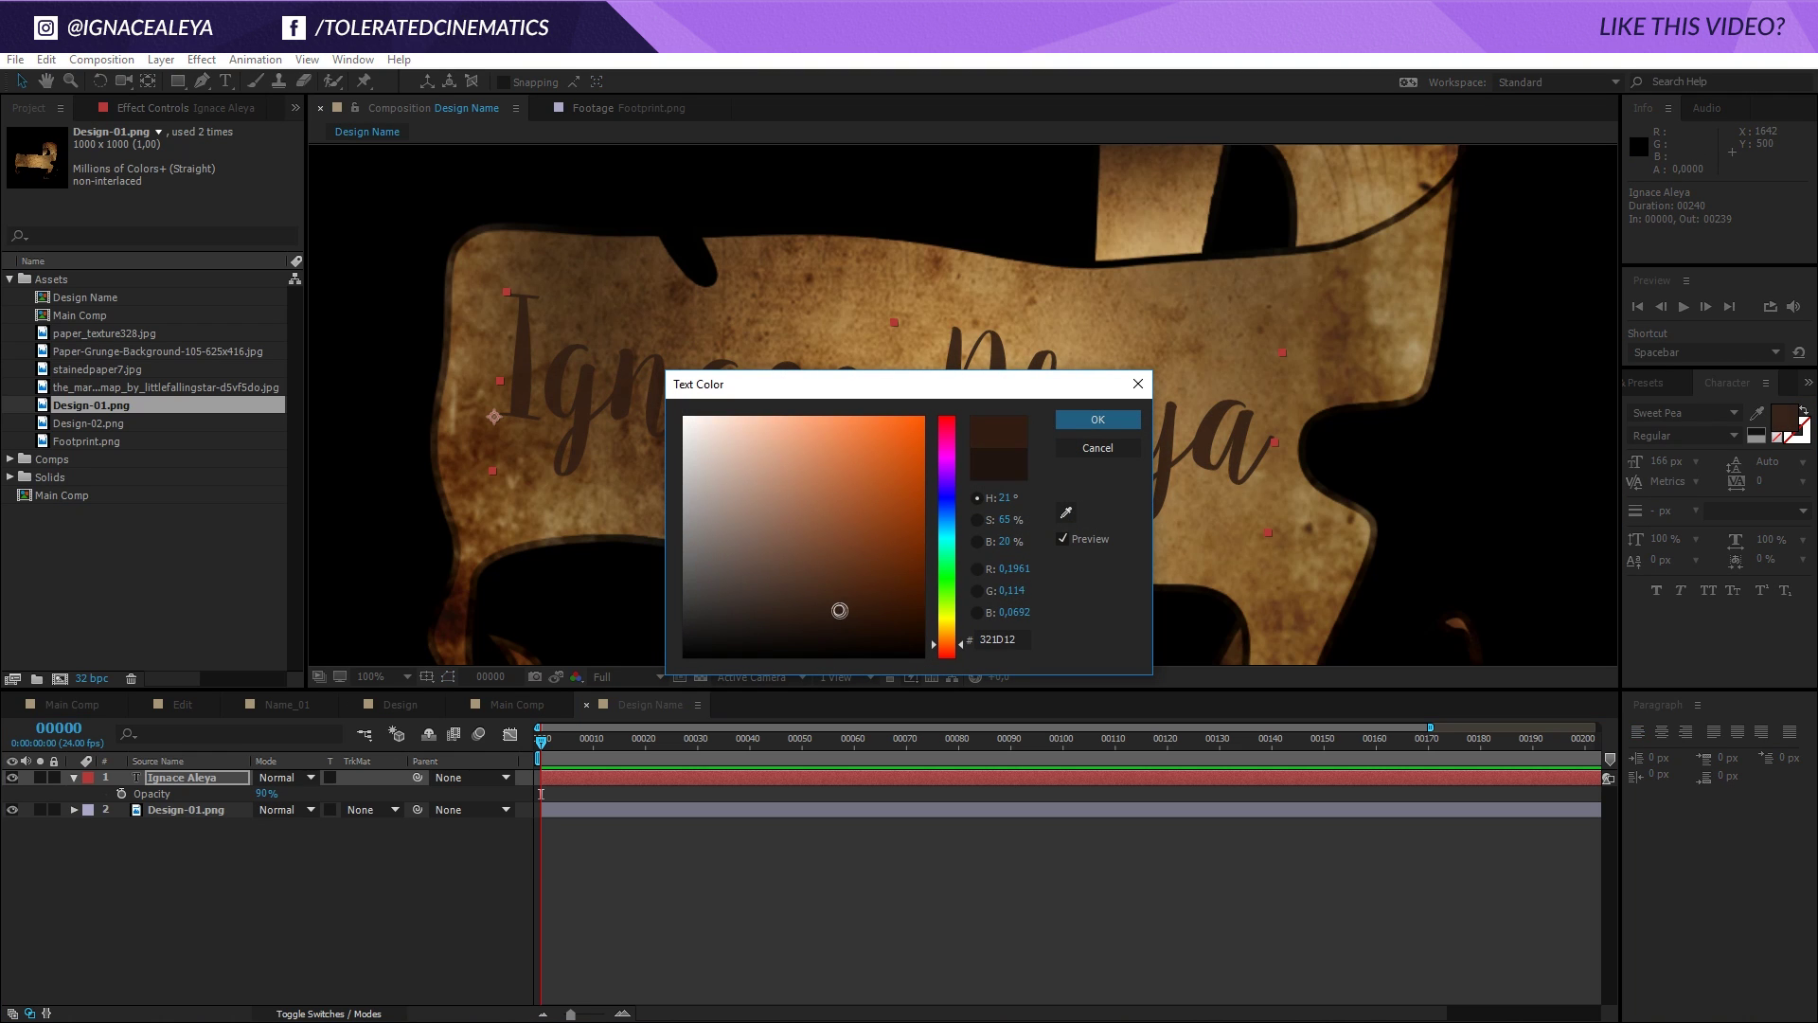
{"action": "left_click", "coordinate": [1097, 419]}
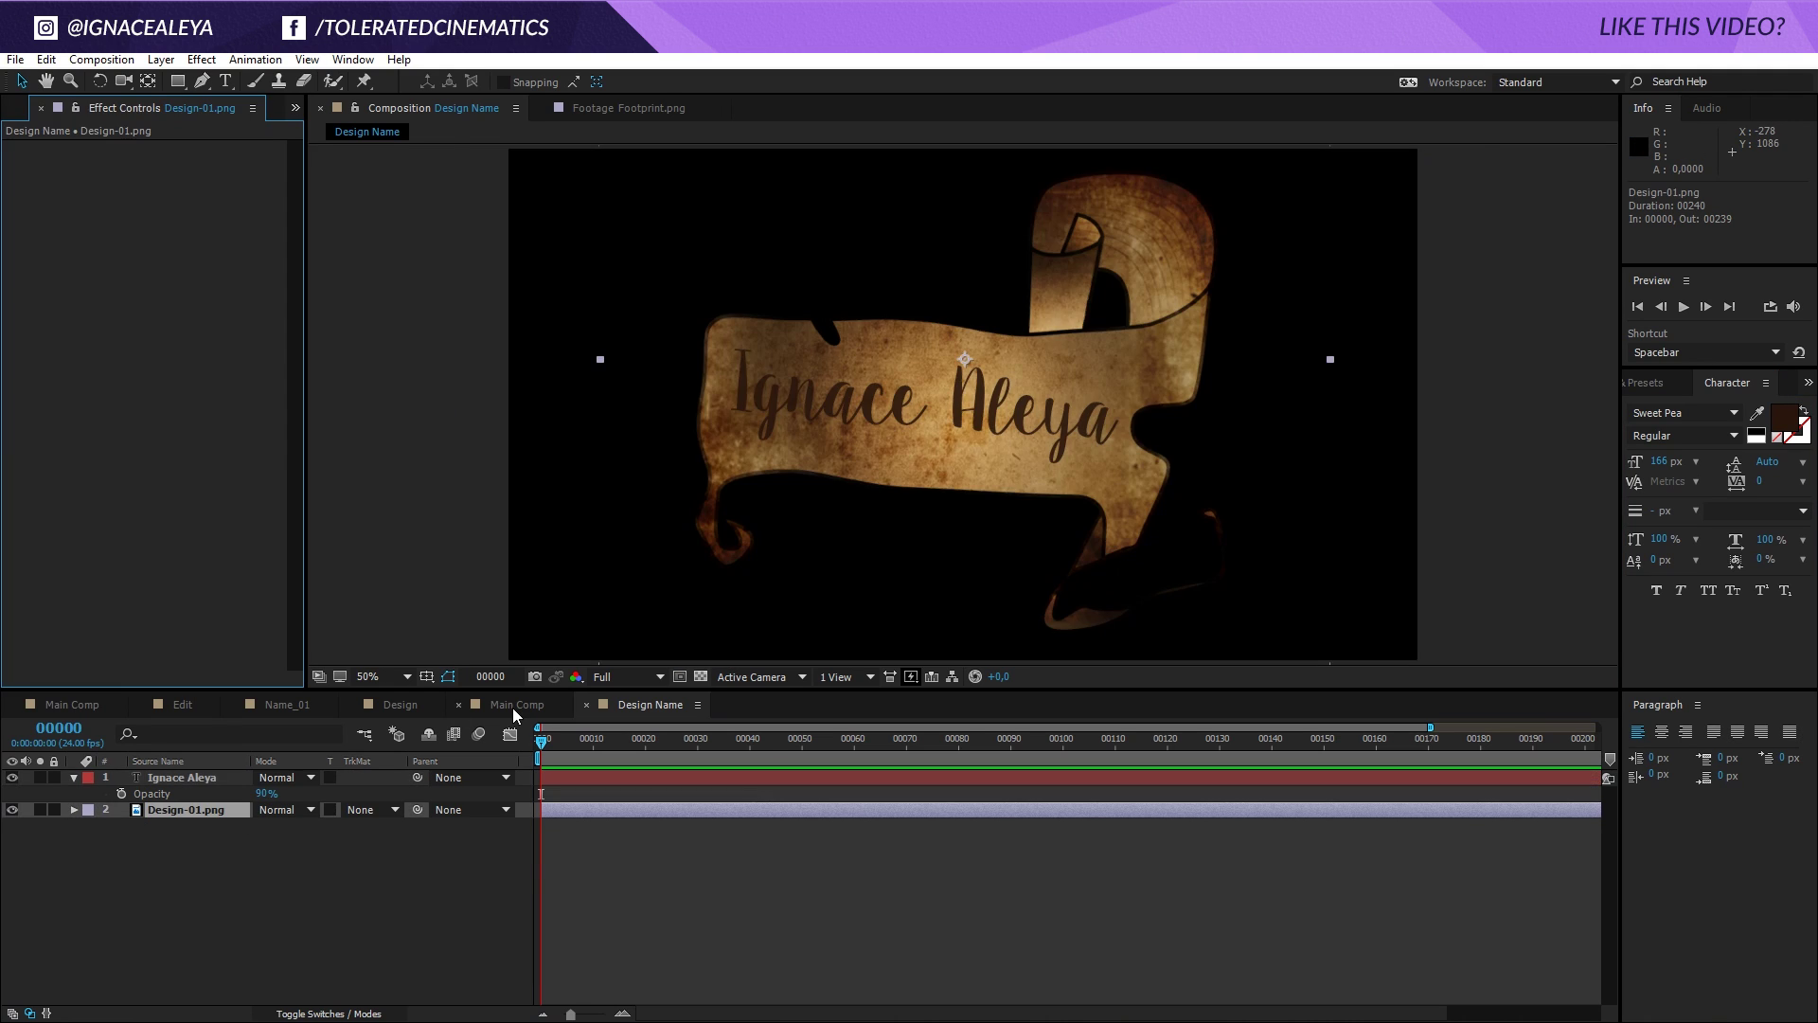
{"action": "left_click", "coordinate": [514, 707]}
- Add the Design Name comp to Main Comp and move both comps out of Assets
{"action": "left_click", "coordinate": [30, 109]}
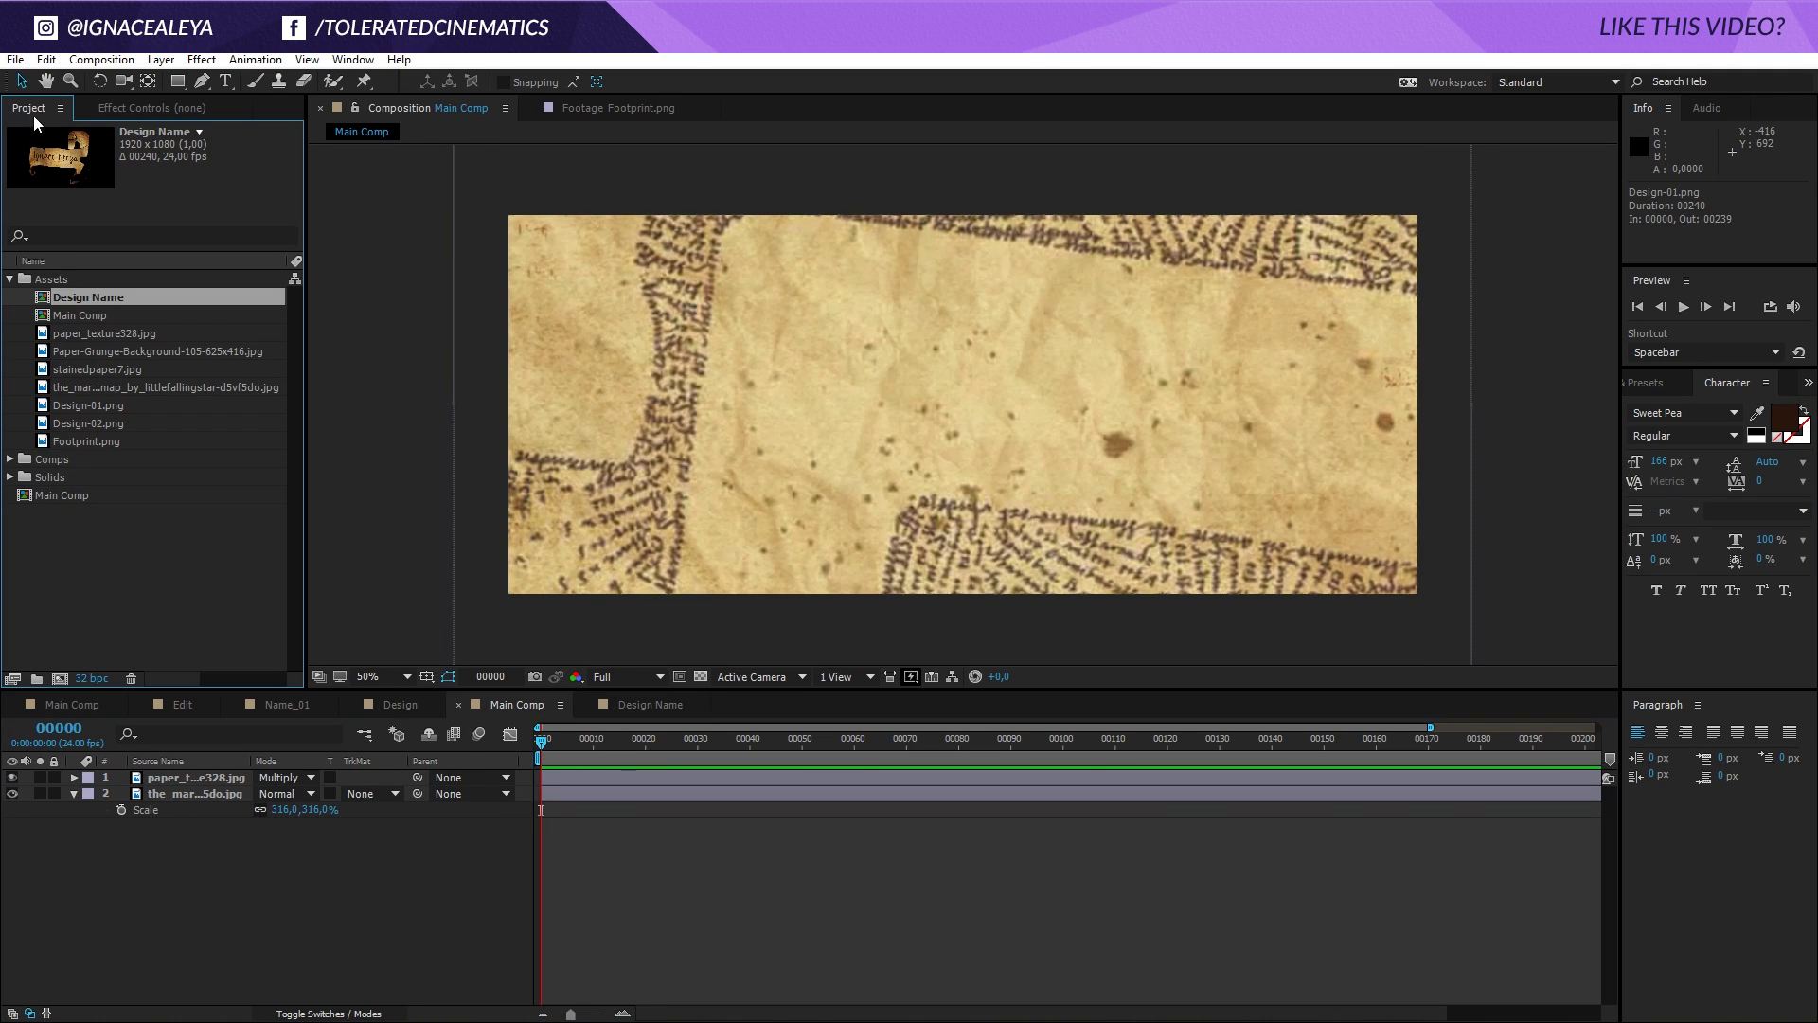
{"action": "left_click_drag", "start_coordinate": [68, 297], "coordinate": [216, 773]}
{"action": "left_click", "coordinate": [82, 315], "text": "ctrl"}
{"action": "left_click_drag", "start_coordinate": [88, 297], "coordinate": [82, 589]}
- Group Main Comp with the Solids, Comps and Assets folders into a folder named 'Prev'
{"action": "left_click", "coordinate": [66, 476]}
{"action": "left_click", "coordinate": [66, 440], "text": "ctrl"}
{"action": "left_click", "coordinate": [70, 423], "text": "ctrl"}
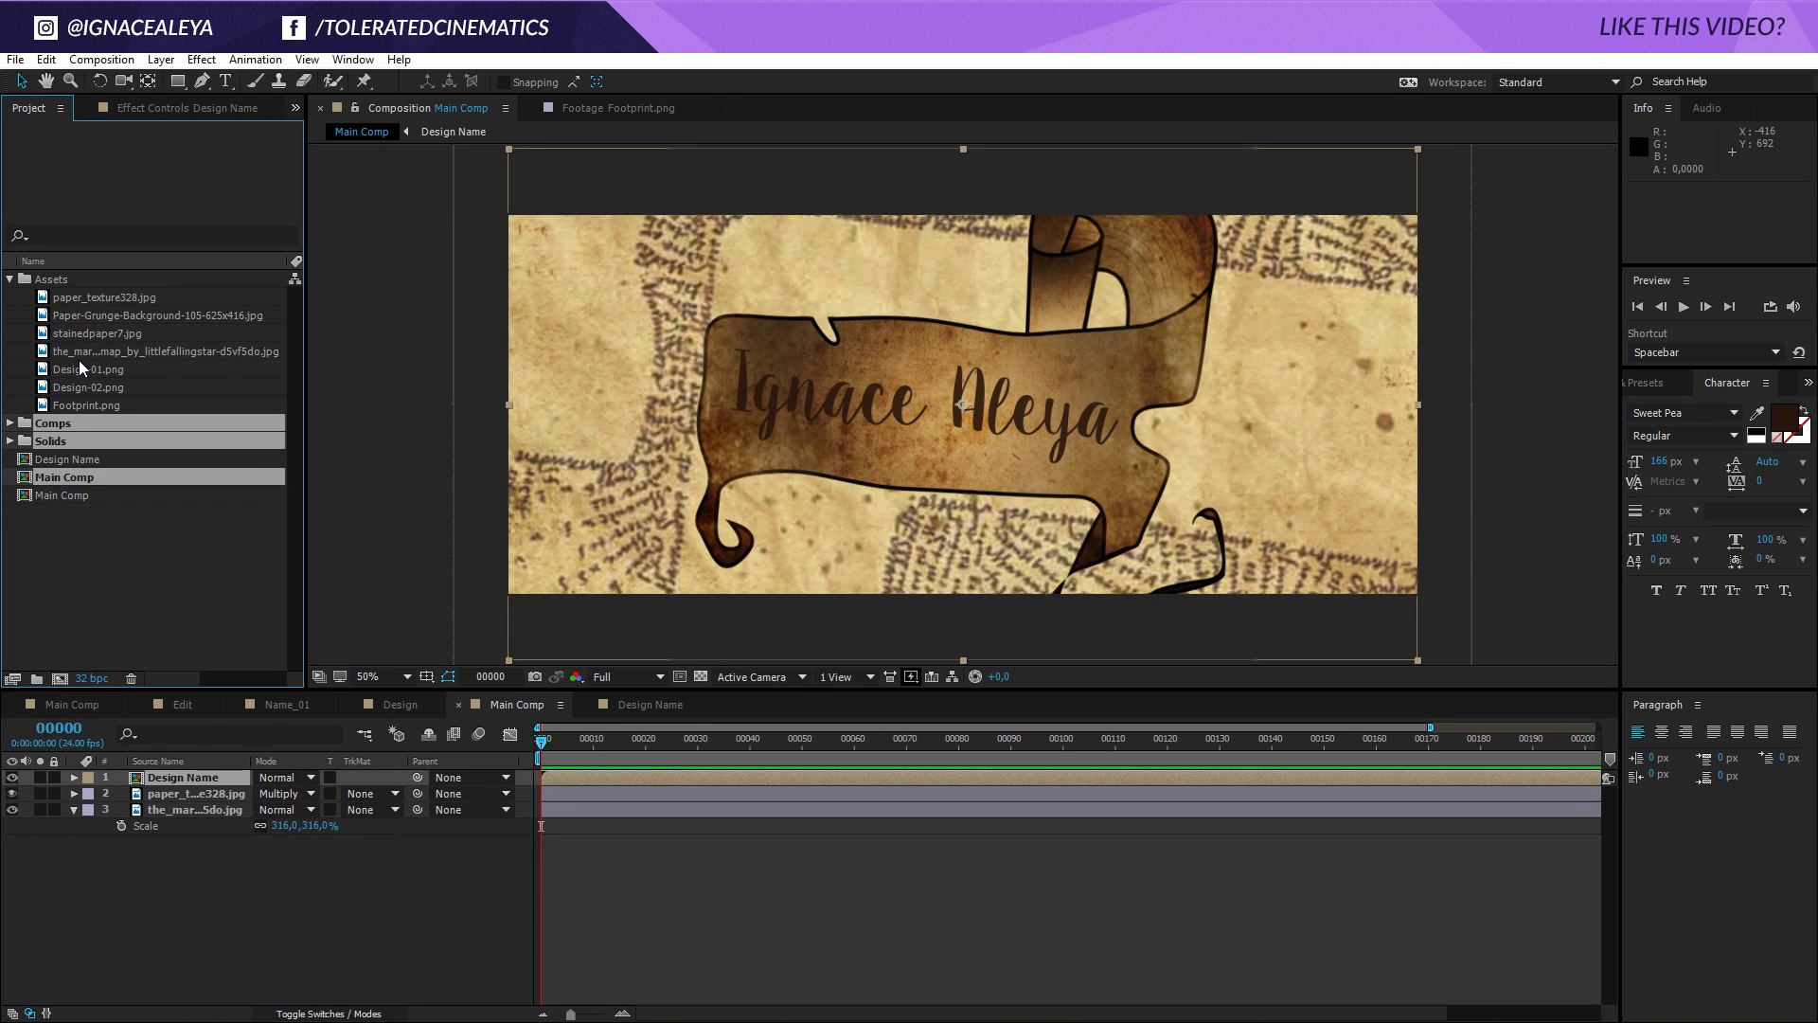
{"action": "left_click", "coordinate": [87, 281], "text": "ctrl"}
{"action": "left_click_drag", "start_coordinate": [66, 282], "coordinate": [43, 680]}
{"action": "type", "text": "Prev"}
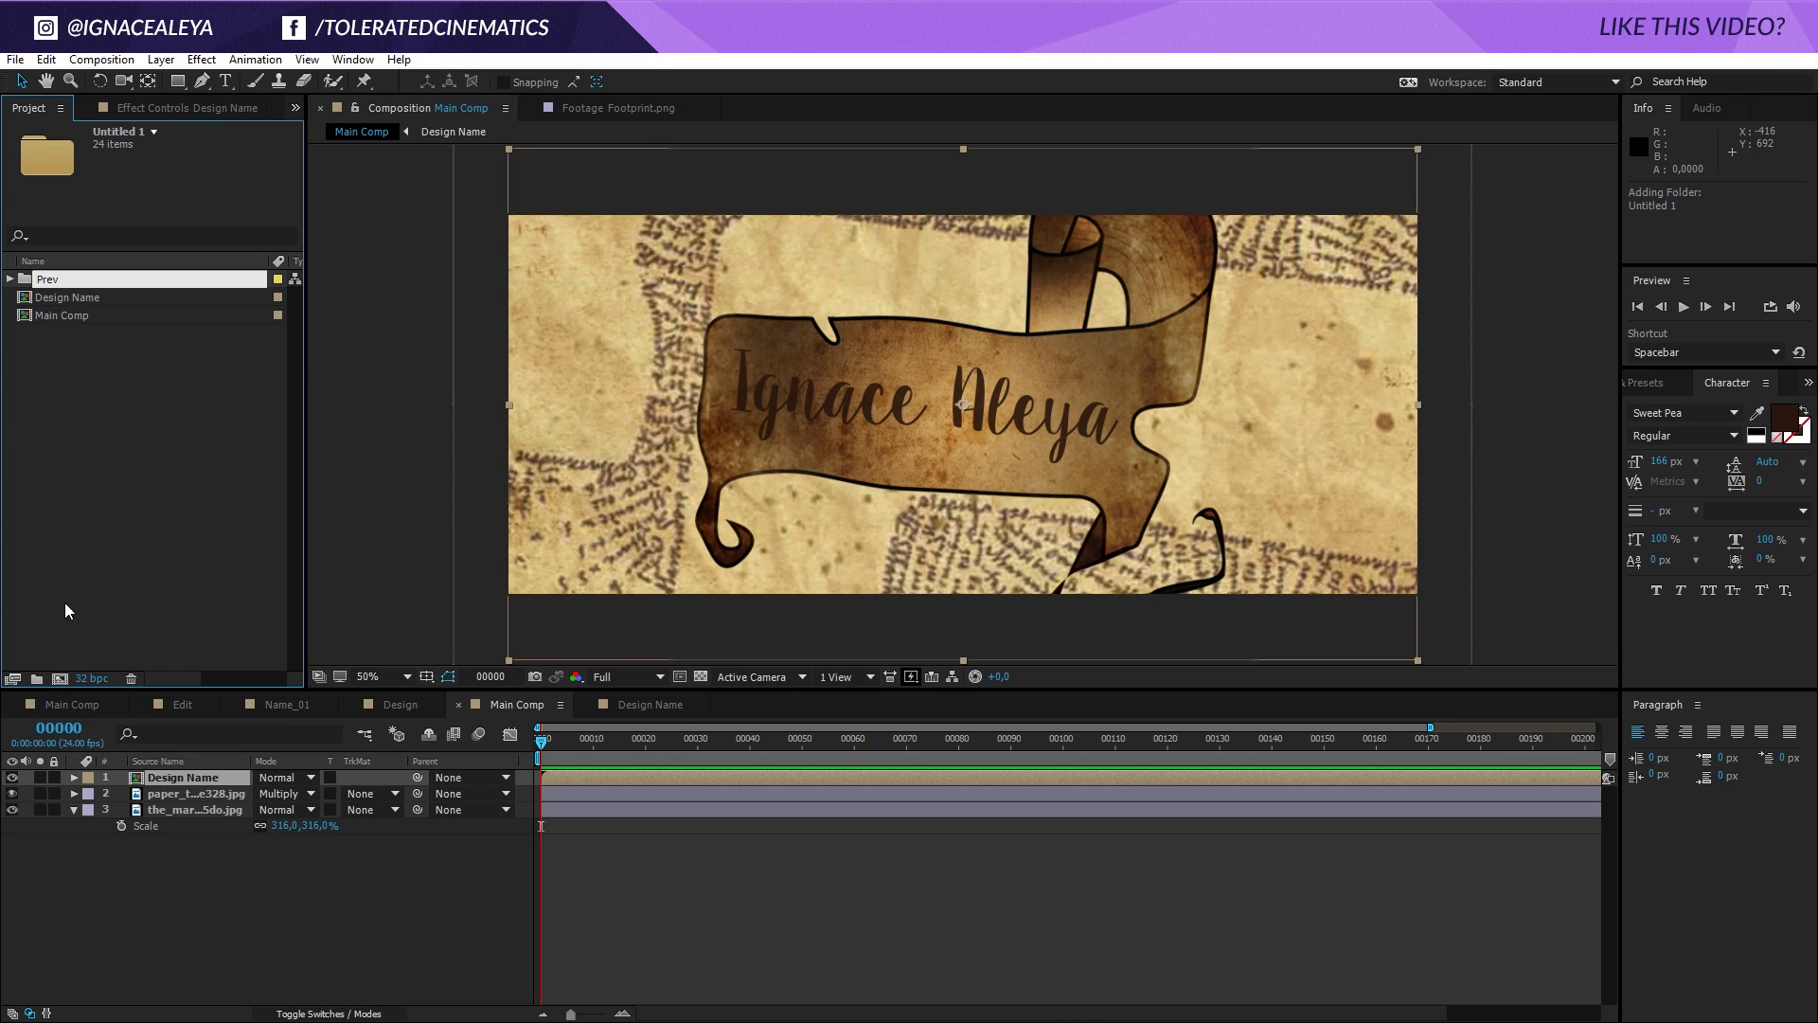
{"action": "left_click", "coordinate": [135, 388]}
- Review the two comps' details and select the map image layer in Main Comp
{"action": "left_click", "coordinate": [83, 299]}
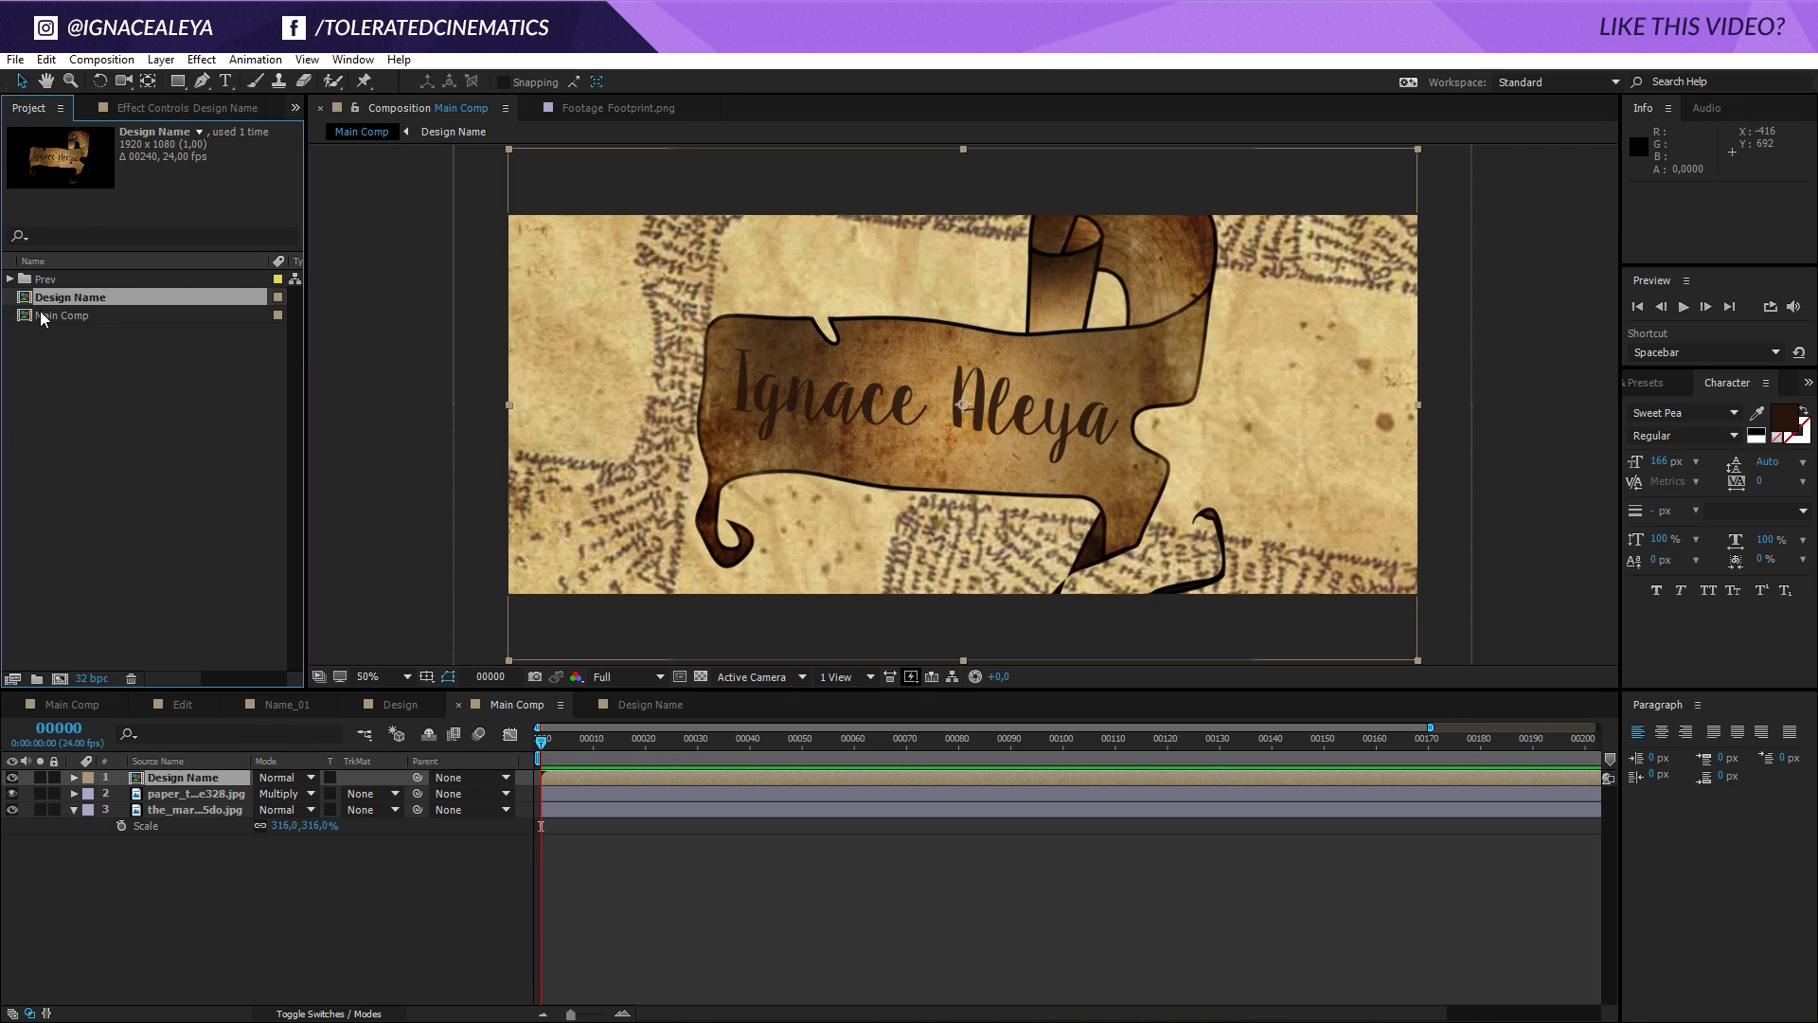
{"action": "left_click", "coordinate": [44, 312]}
{"action": "left_click", "coordinate": [85, 299]}
{"action": "left_click", "coordinate": [180, 808]}
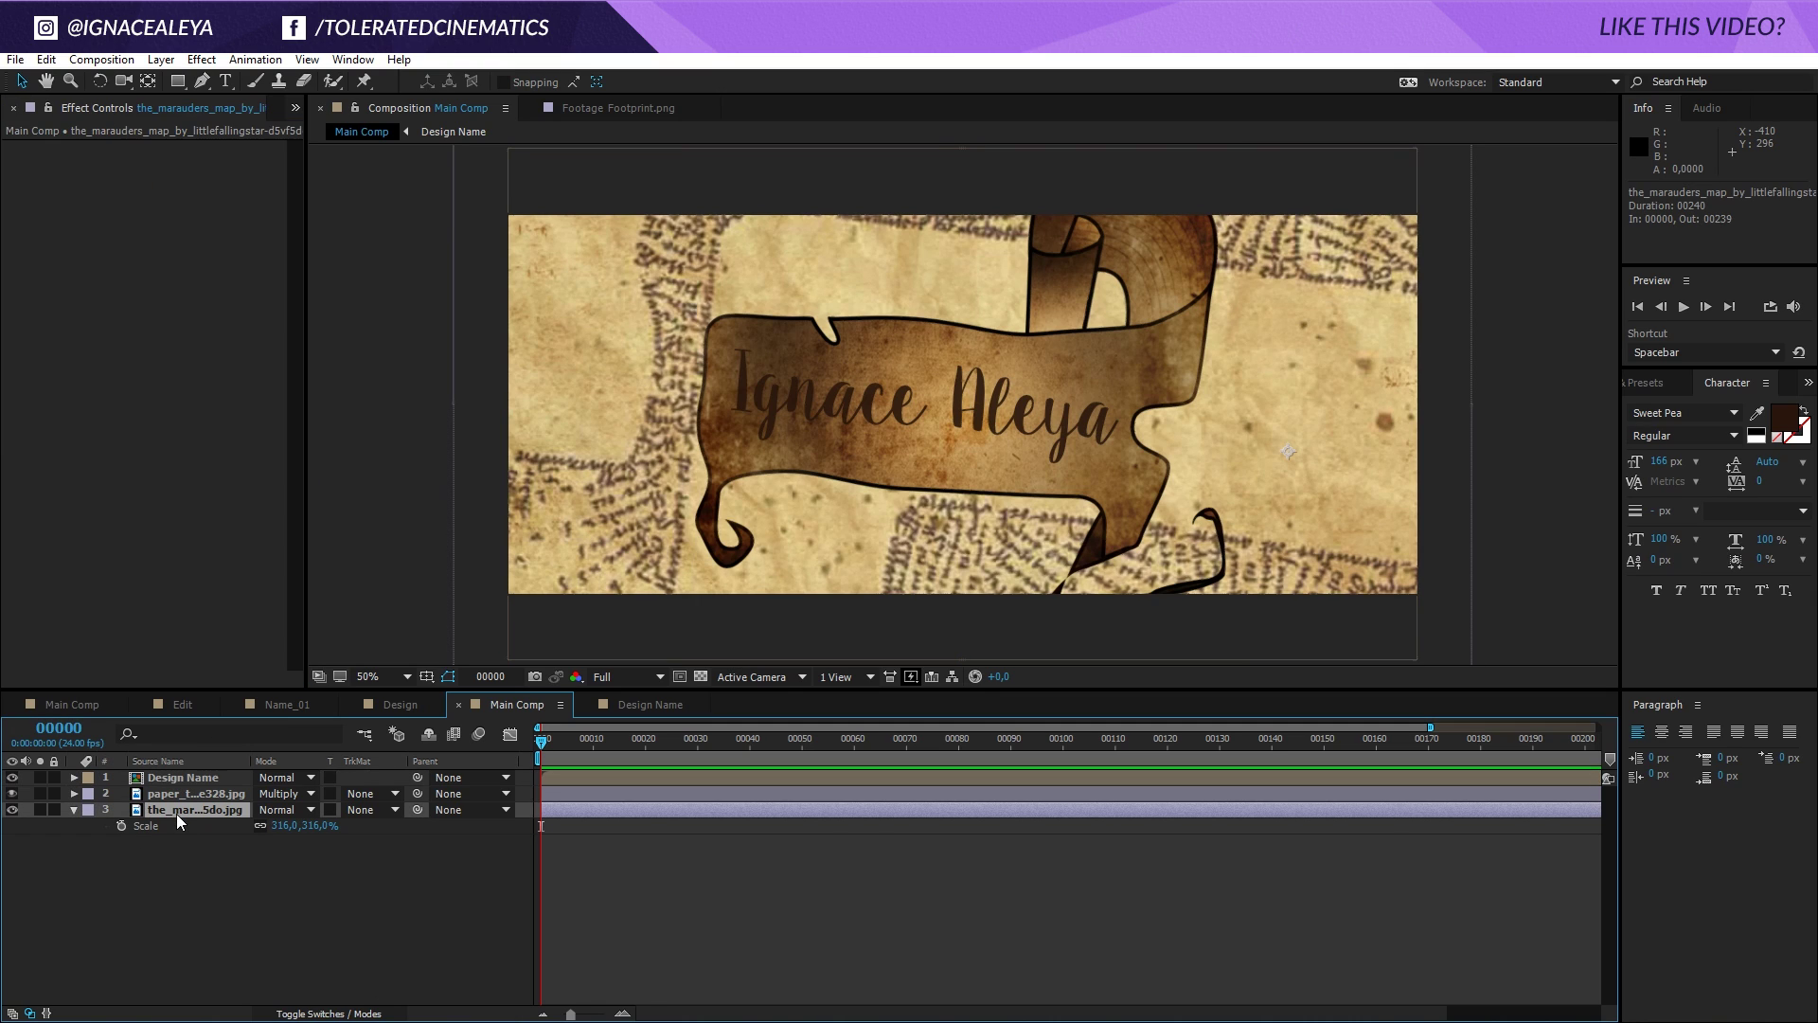
- Add a Curves effect to the map layer and pull it down to darken it
{"action": "left_click", "coordinate": [201, 58]}
{"action": "mouse_move", "coordinate": [133, 263]}
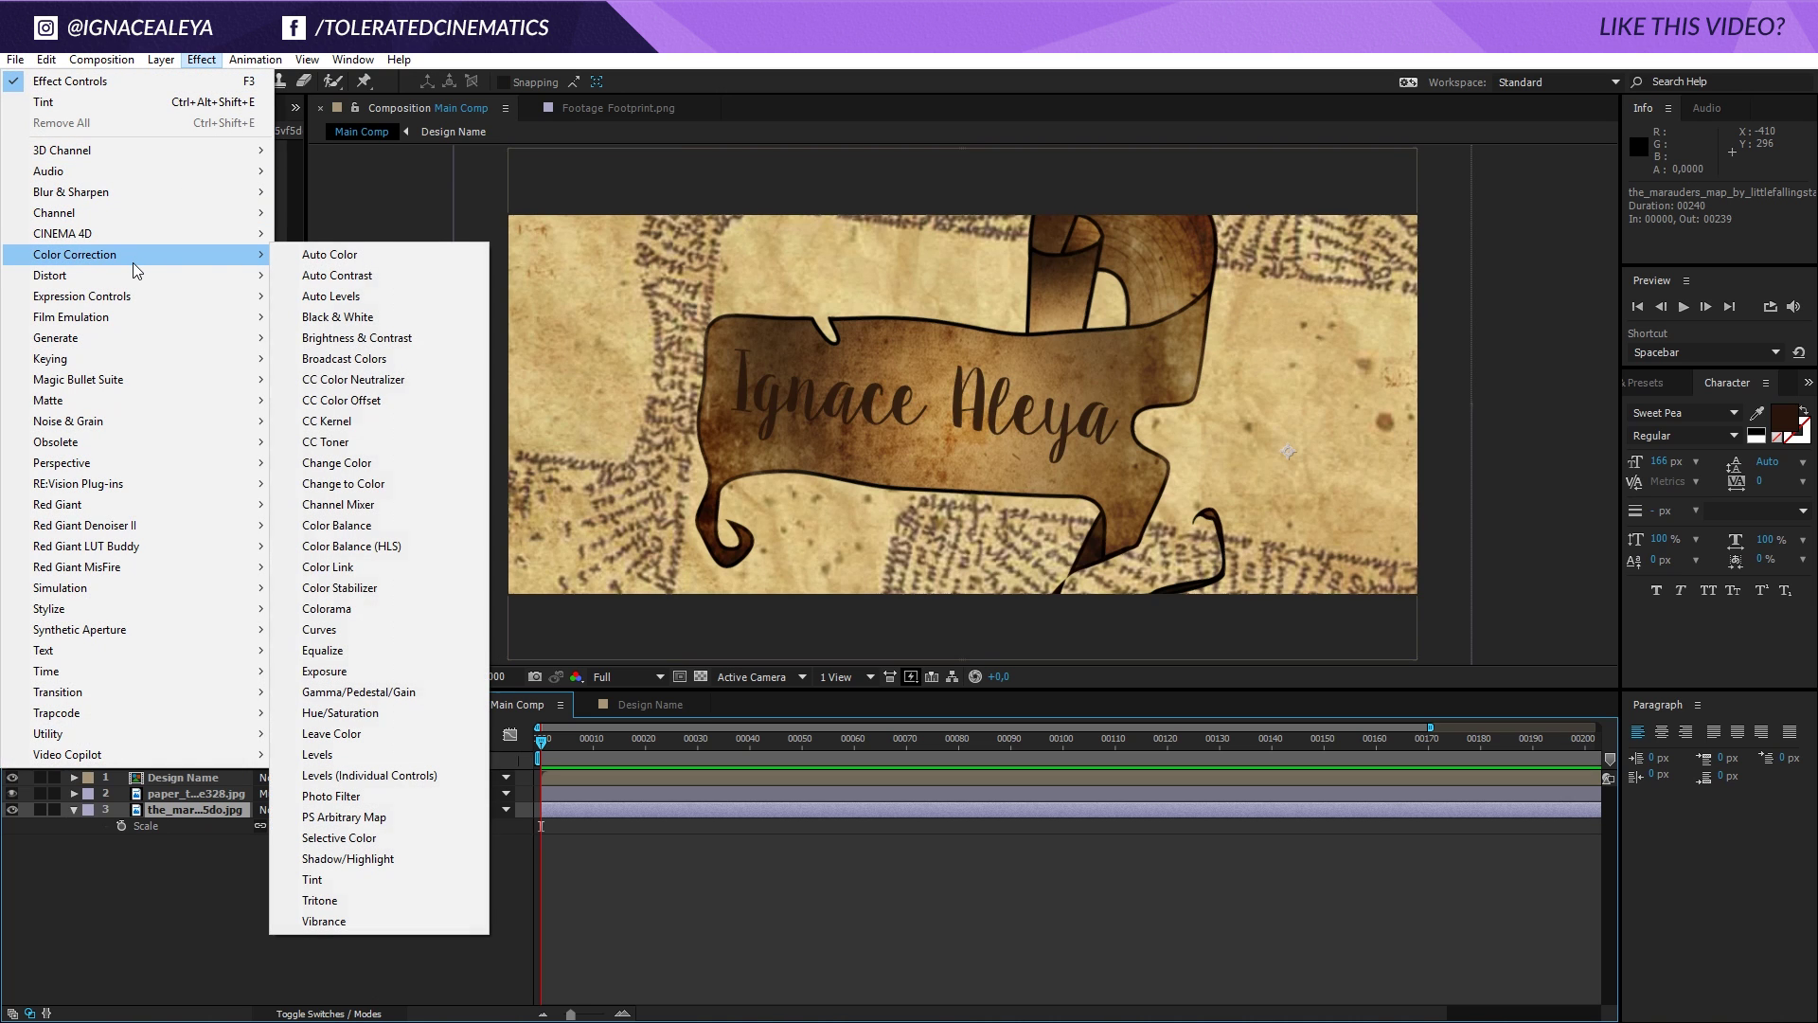
{"action": "left_click", "coordinate": [320, 629]}
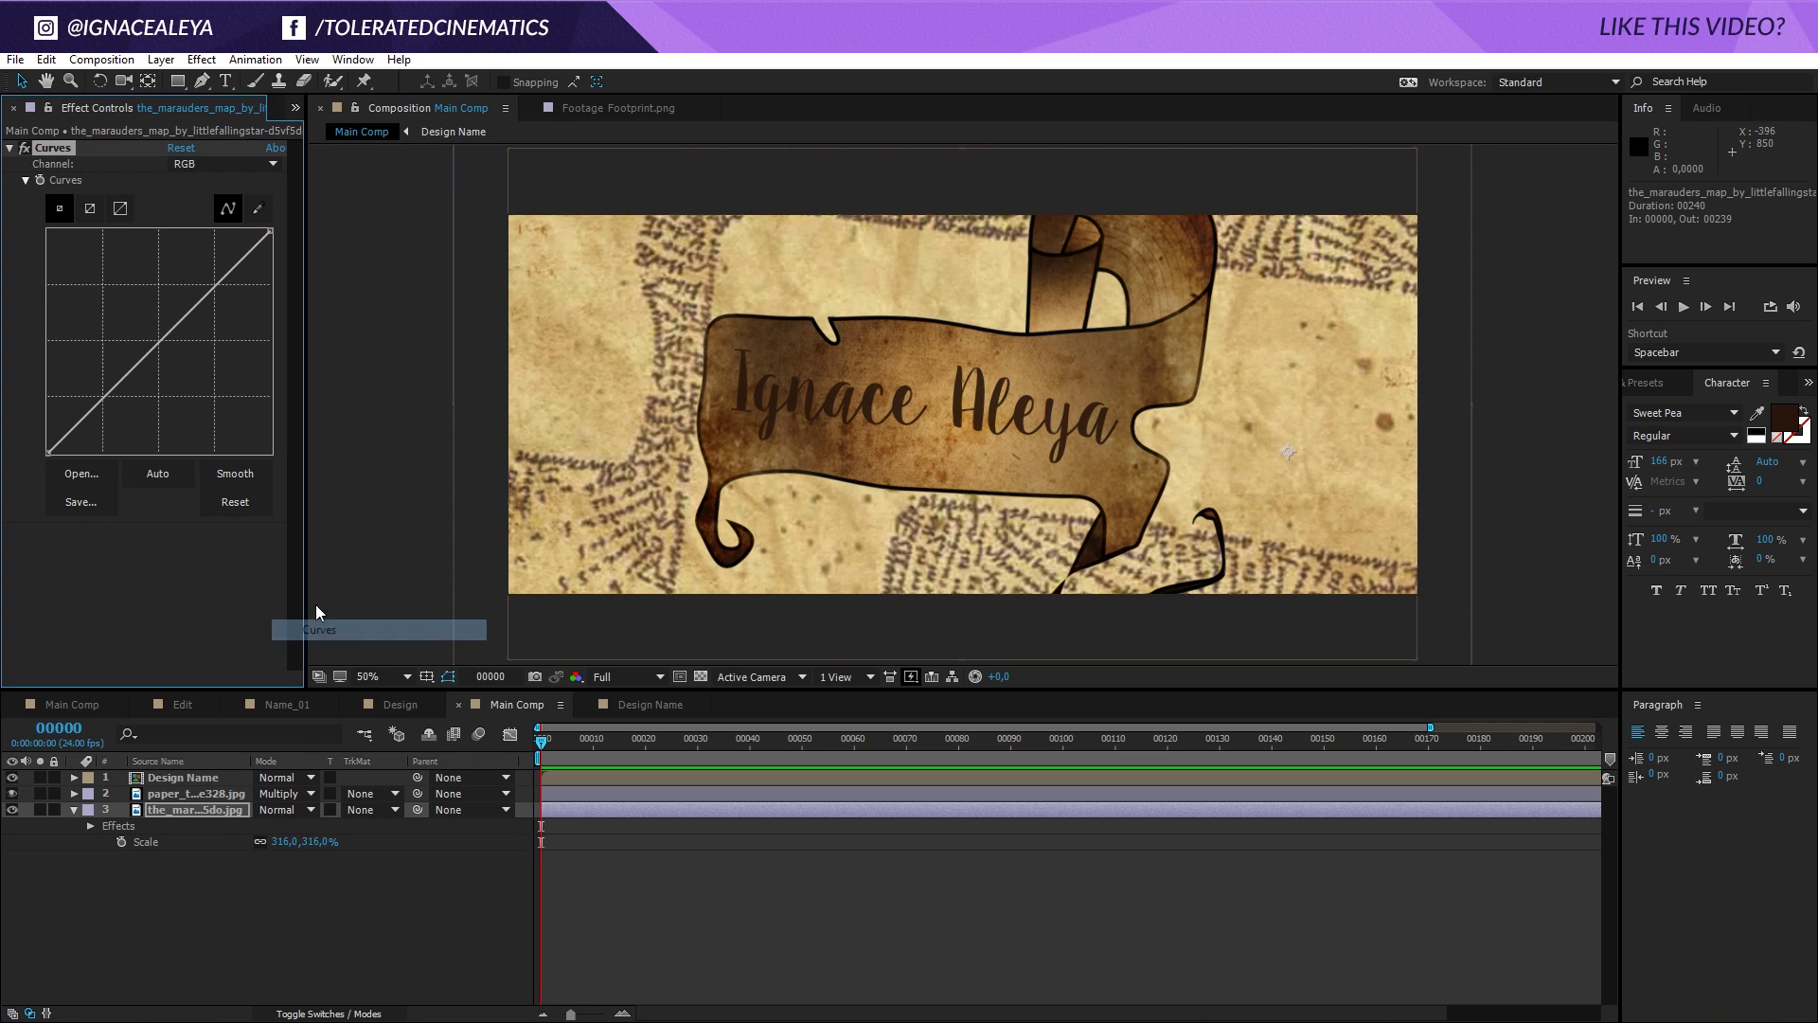
{"action": "left_click_drag", "start_coordinate": [141, 358], "coordinate": [159, 384]}
- Add a Curves effect to the Design Name layer, raised to brighten the scroll
{"action": "key", "text": "KP_1"}
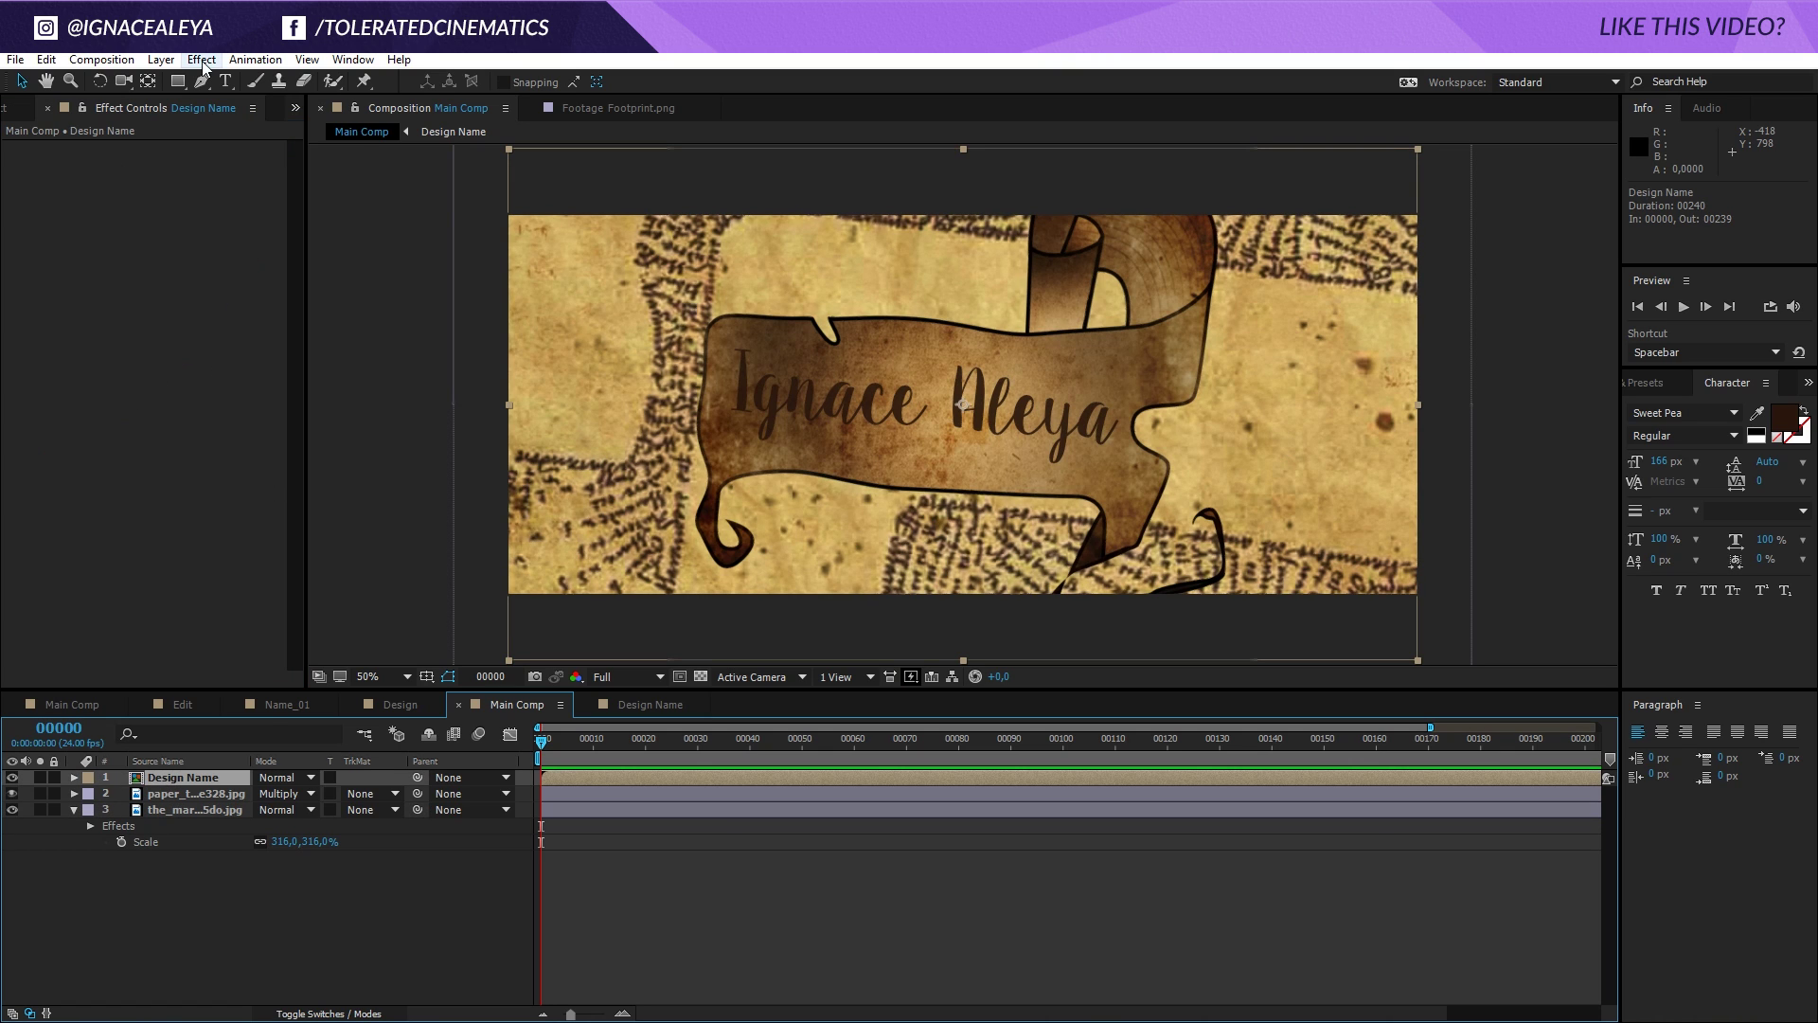
{"action": "left_click", "coordinate": [202, 60]}
{"action": "mouse_move", "coordinate": [189, 275]}
{"action": "left_click", "coordinate": [322, 630]}
{"action": "left_click_drag", "start_coordinate": [156, 345], "coordinate": [142, 333]}
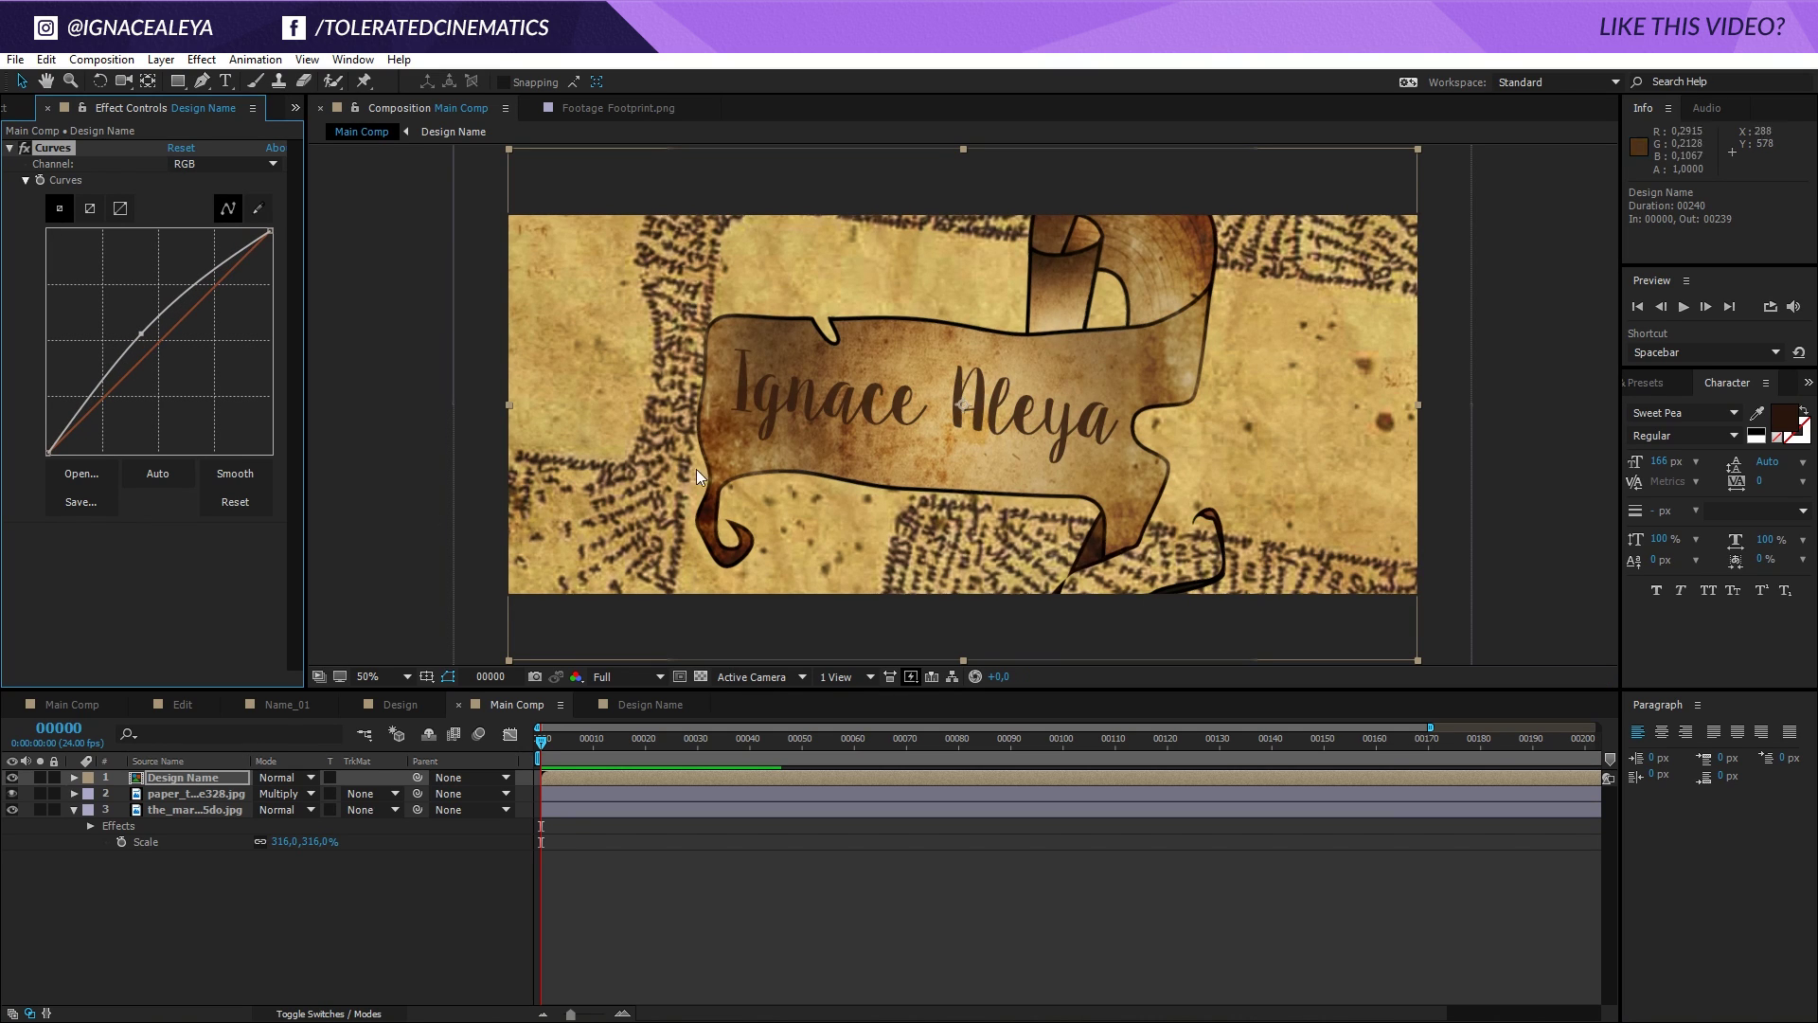
- Lower the scroll's Red and Blue channel curves below the diagonal
{"action": "left_click", "coordinate": [215, 167]}
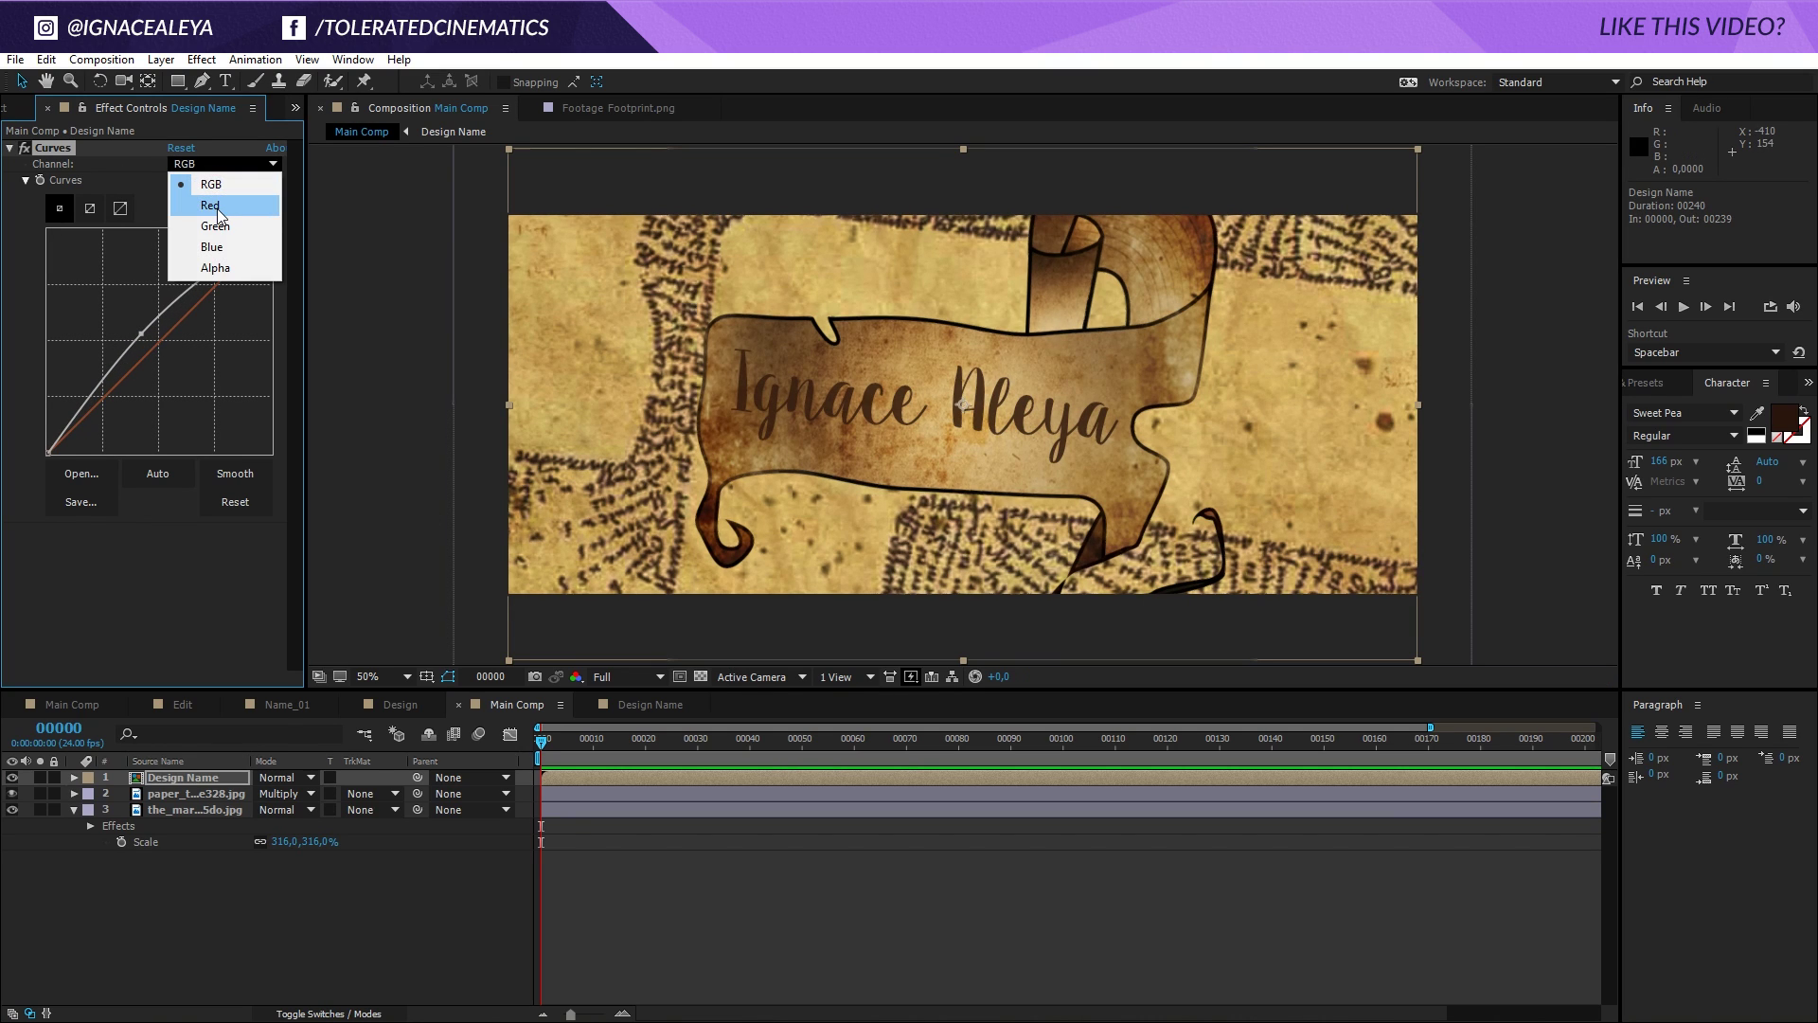
{"action": "left_click", "coordinate": [210, 205]}
{"action": "left_click_drag", "start_coordinate": [159, 341], "coordinate": [163, 345]}
{"action": "left_click", "coordinate": [218, 164]}
{"action": "left_click", "coordinate": [210, 228]}
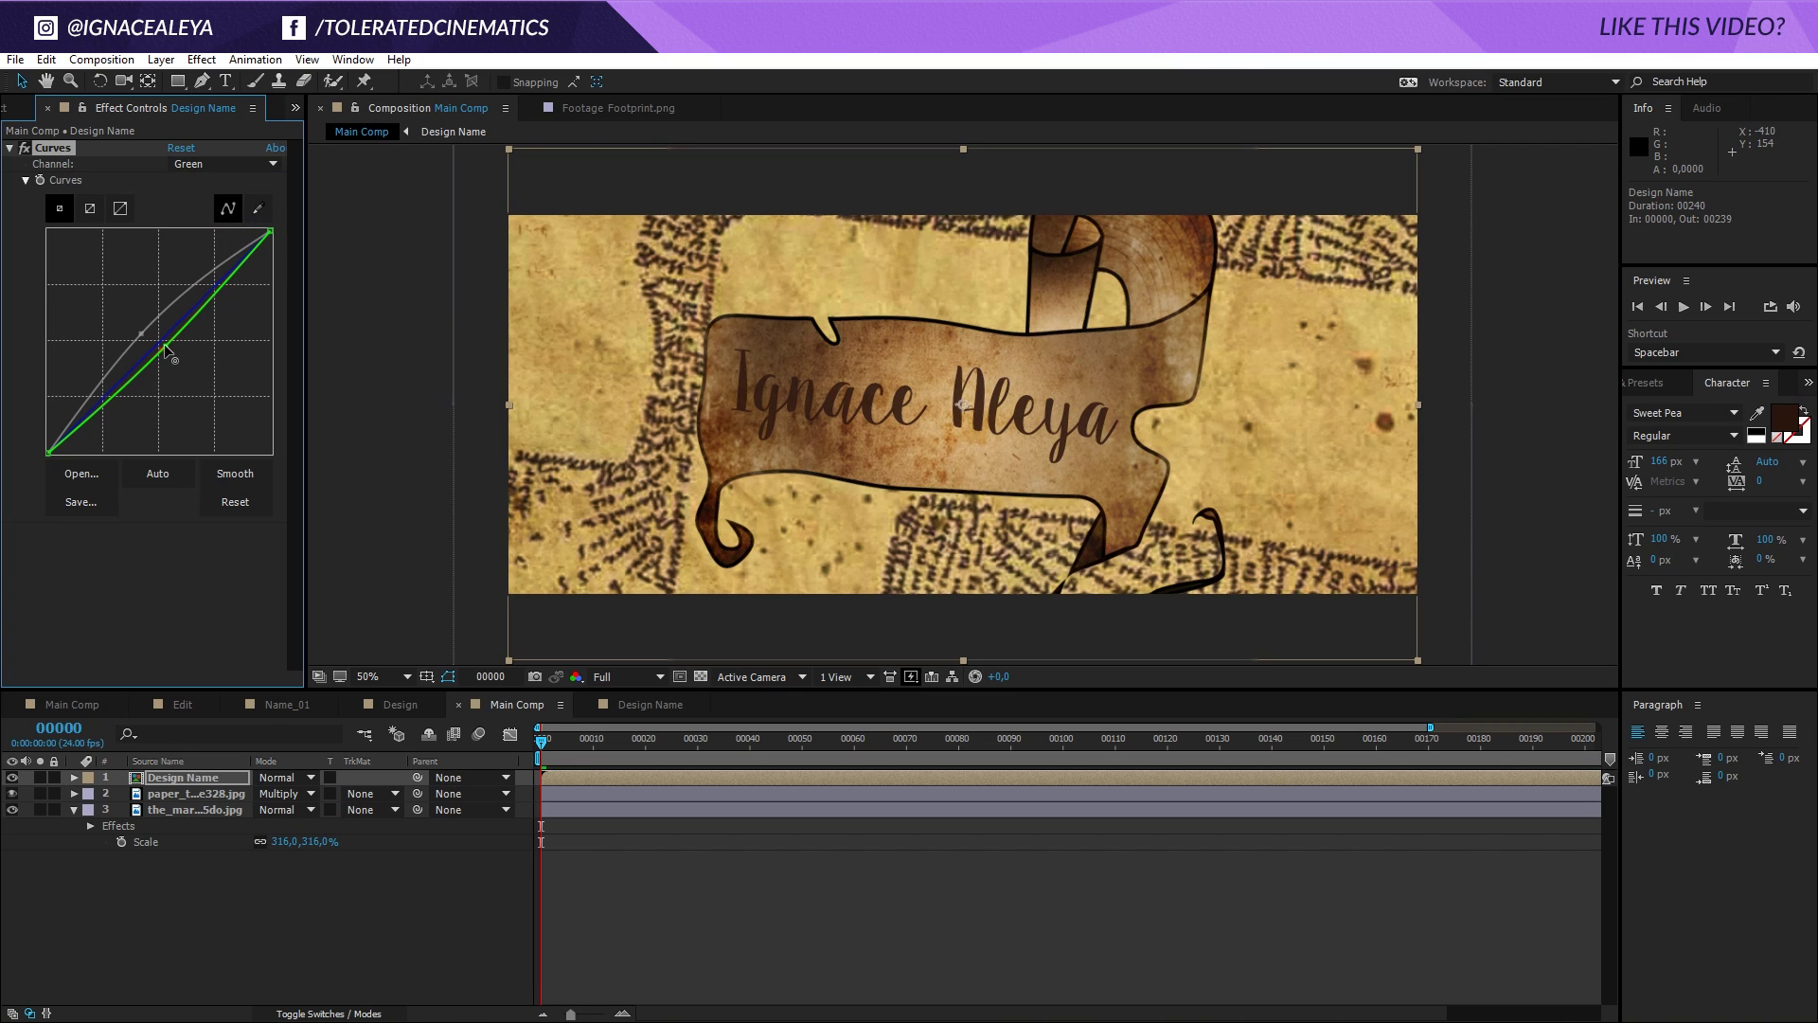
{"action": "left_click", "coordinate": [218, 164]}
{"action": "left_click", "coordinate": [210, 243]}
{"action": "left_click_drag", "start_coordinate": [168, 335], "coordinate": [162, 344]}
- Reshape the scroll's RGB curve, lifting its middle to brighten further
{"action": "left_click", "coordinate": [203, 166]}
{"action": "left_click", "coordinate": [201, 182]}
{"action": "left_click_drag", "start_coordinate": [82, 403], "coordinate": [81, 402]}
{"action": "left_click_drag", "start_coordinate": [141, 334], "coordinate": [147, 318]}
- Apply a Tint effect to the Design Name scroll and lower its Amount to 19%
{"action": "left_click", "coordinate": [201, 60]}
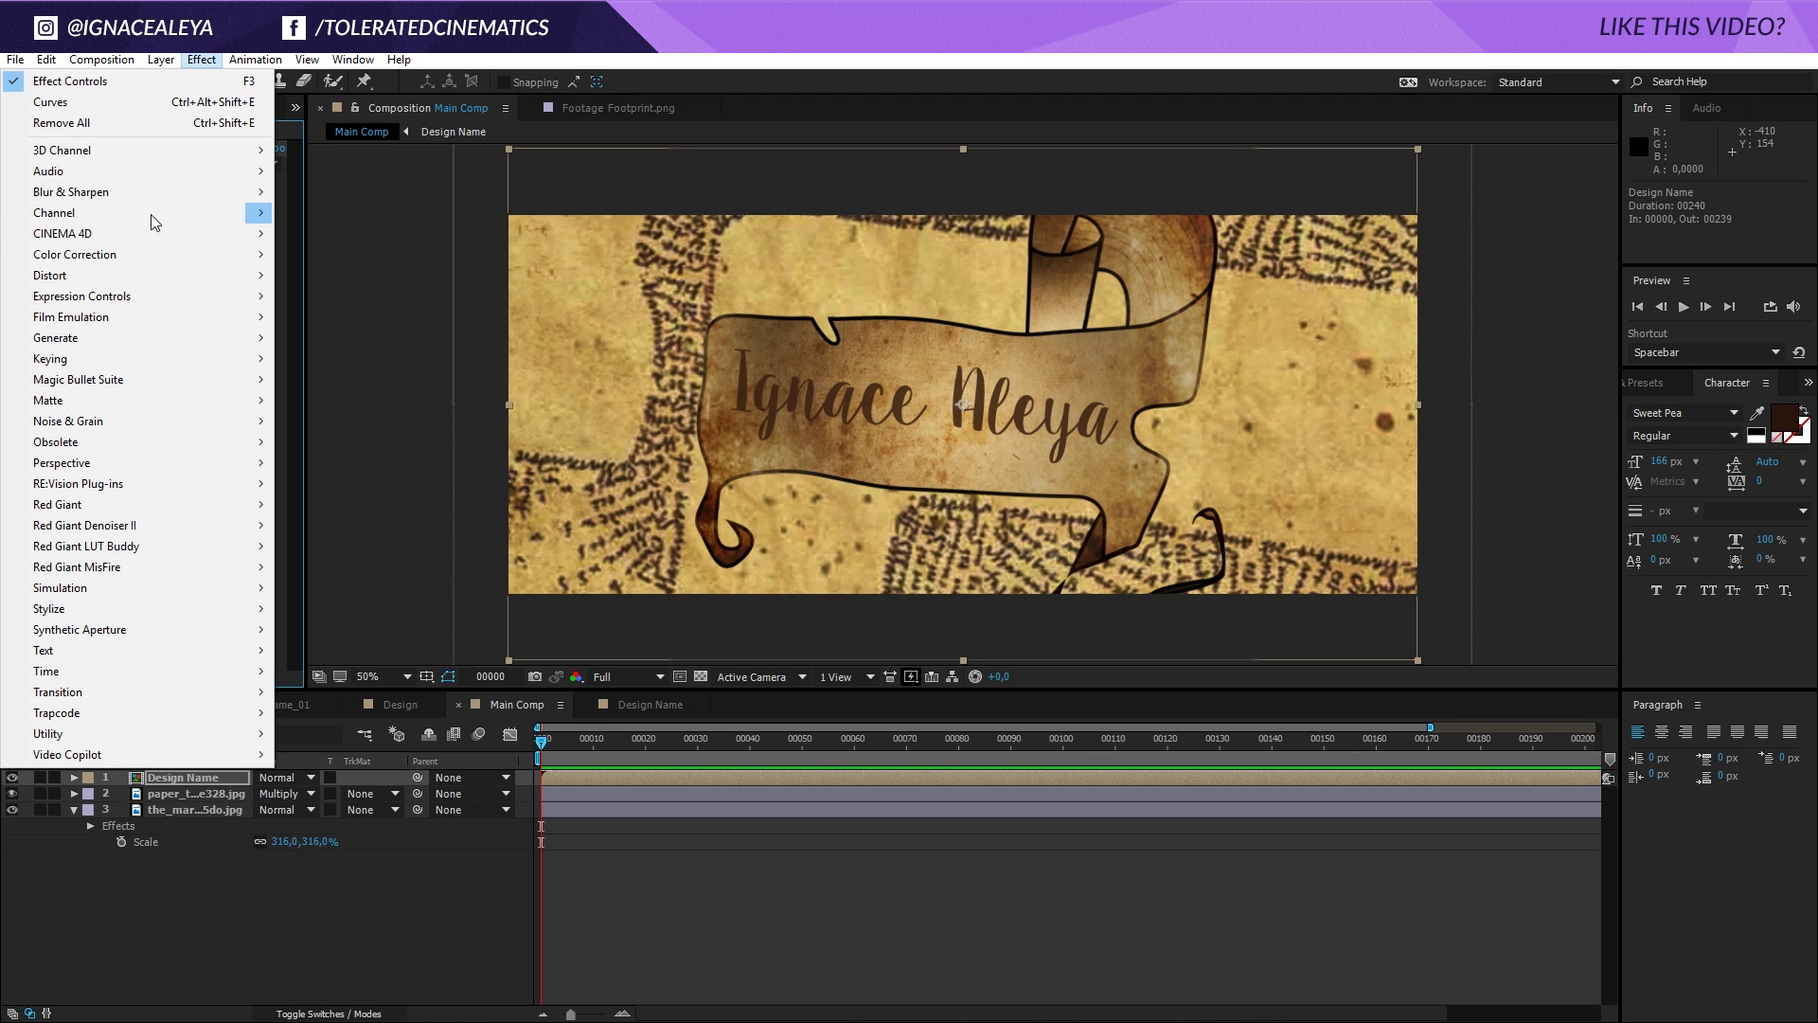
{"action": "mouse_move", "coordinate": [147, 257]}
{"action": "left_click", "coordinate": [341, 872]}
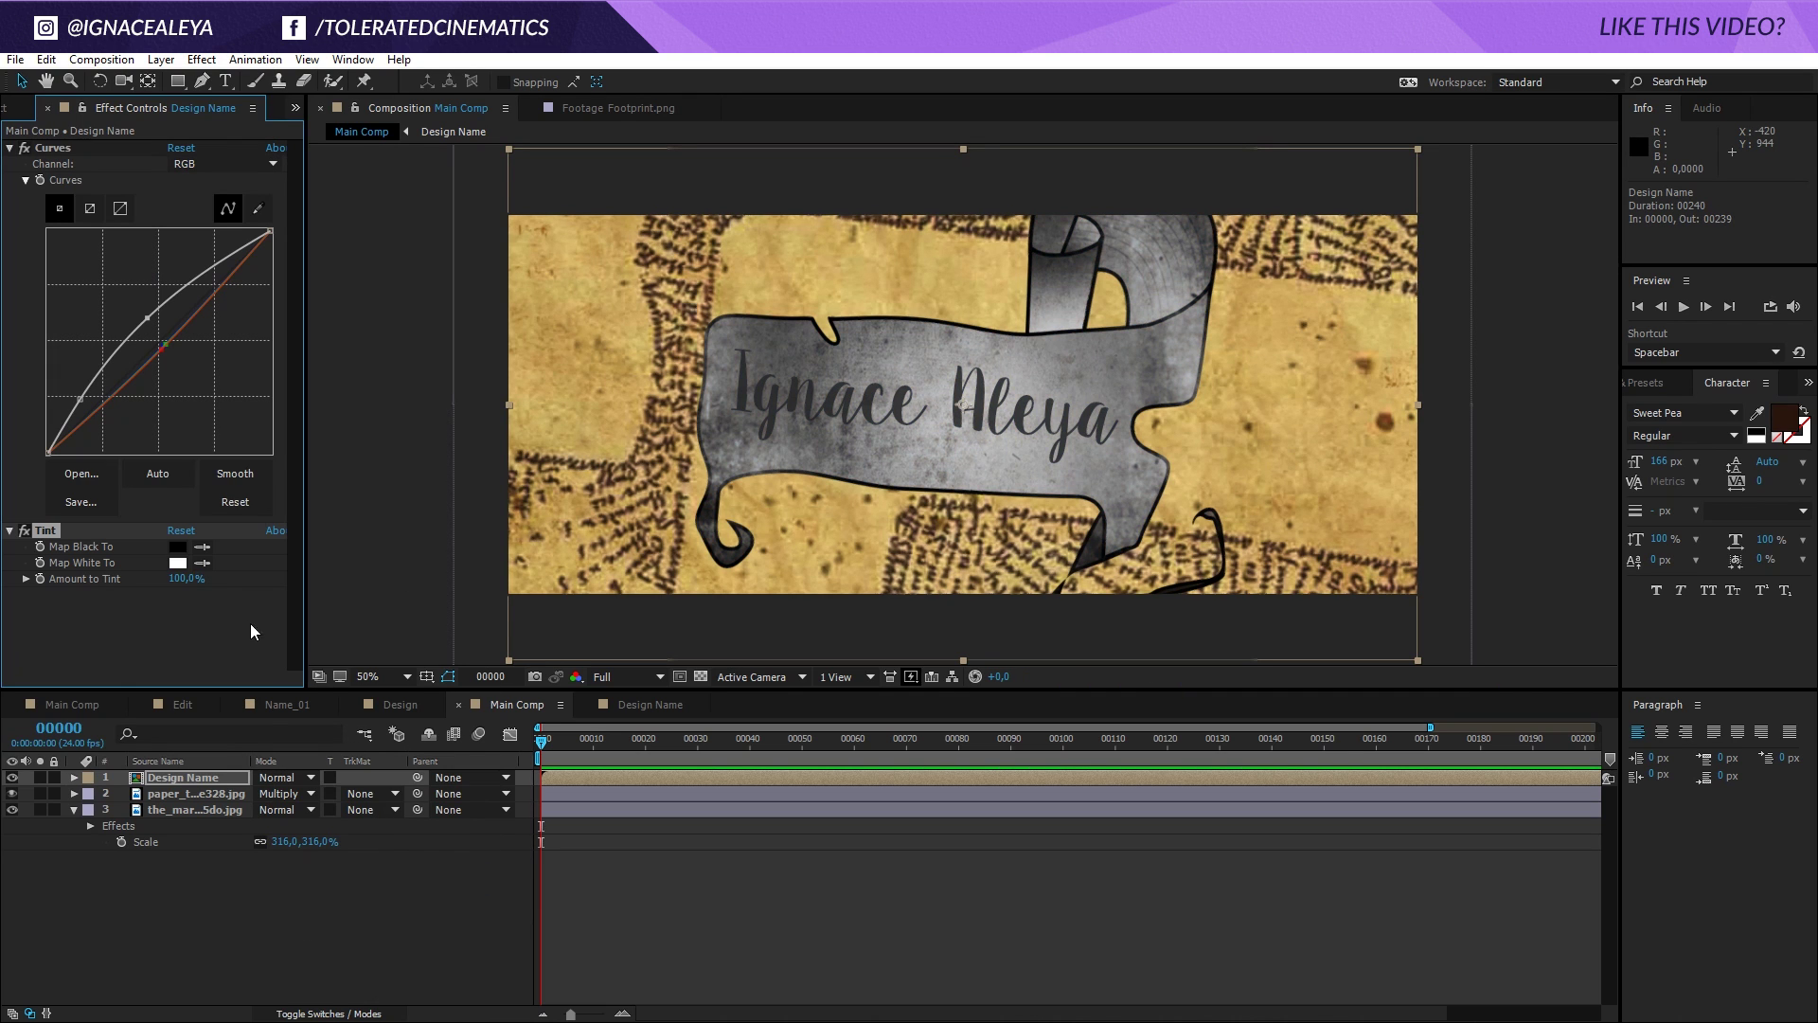
{"action": "left_click_drag", "start_coordinate": [176, 577], "coordinate": [58, 591]}
- Select the map layer and raise its Red channel curve
{"action": "left_click", "coordinate": [176, 811]}
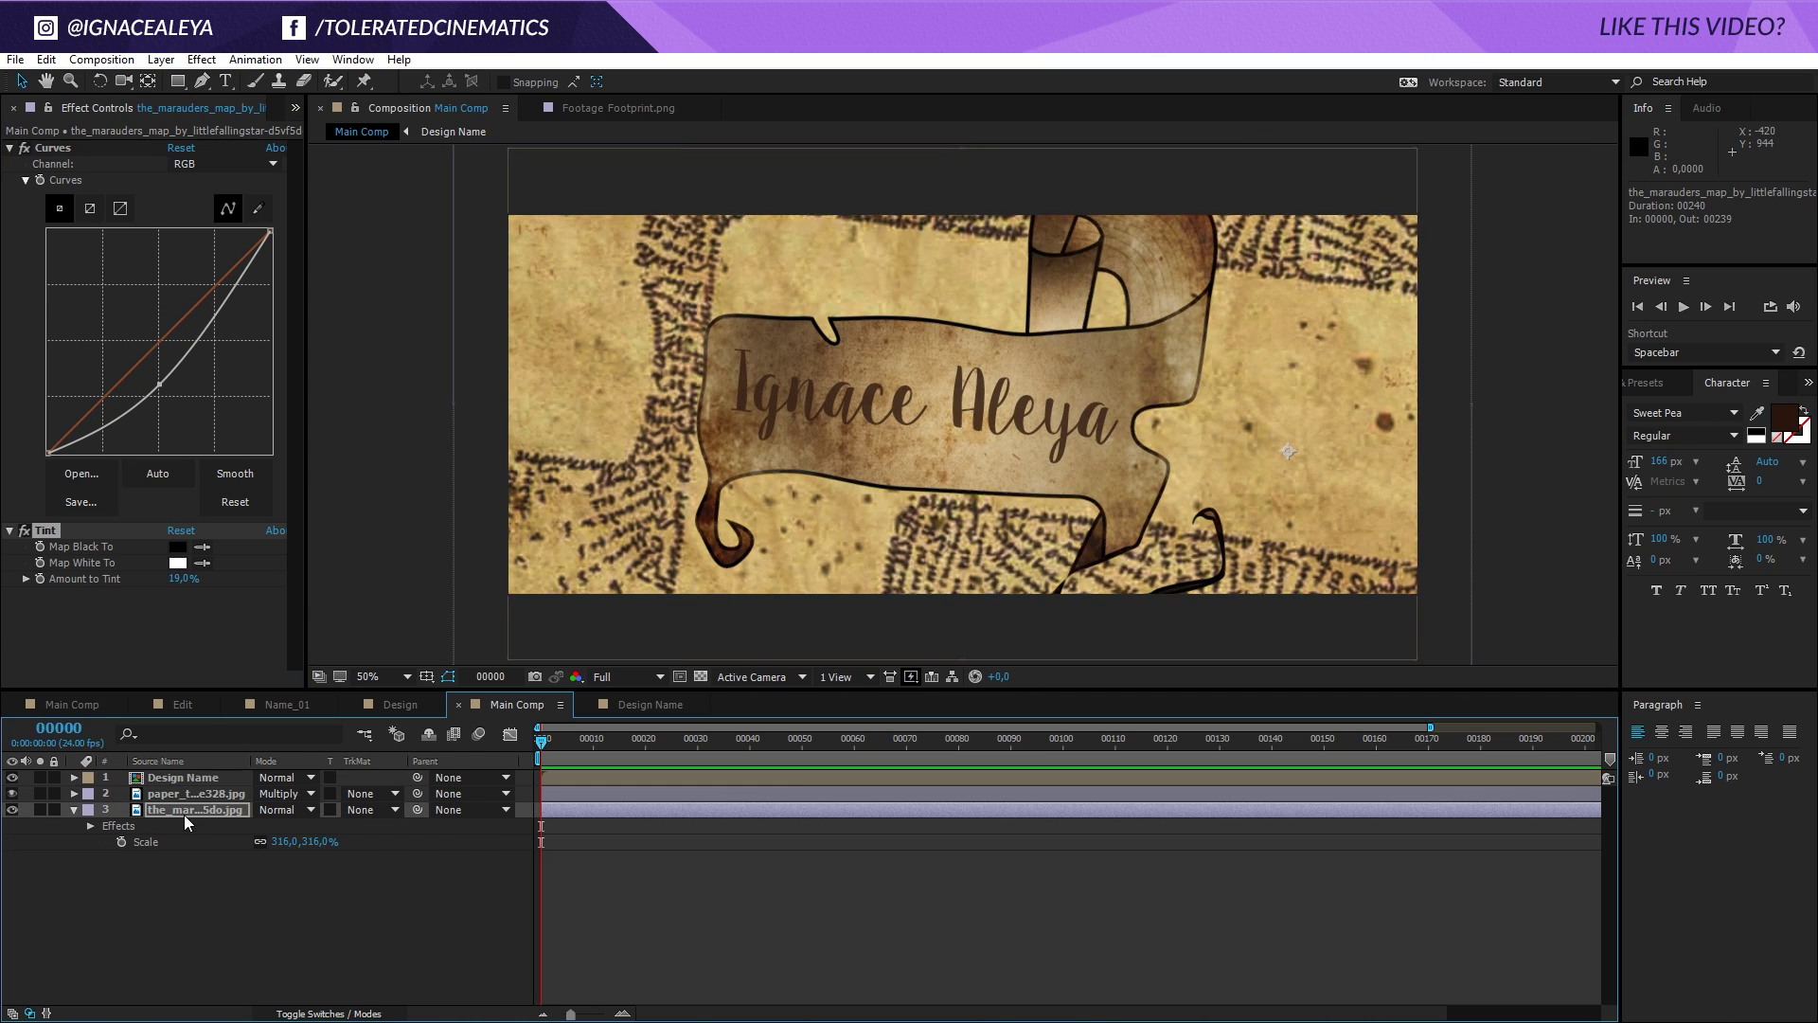
{"action": "left_click", "coordinate": [241, 921]}
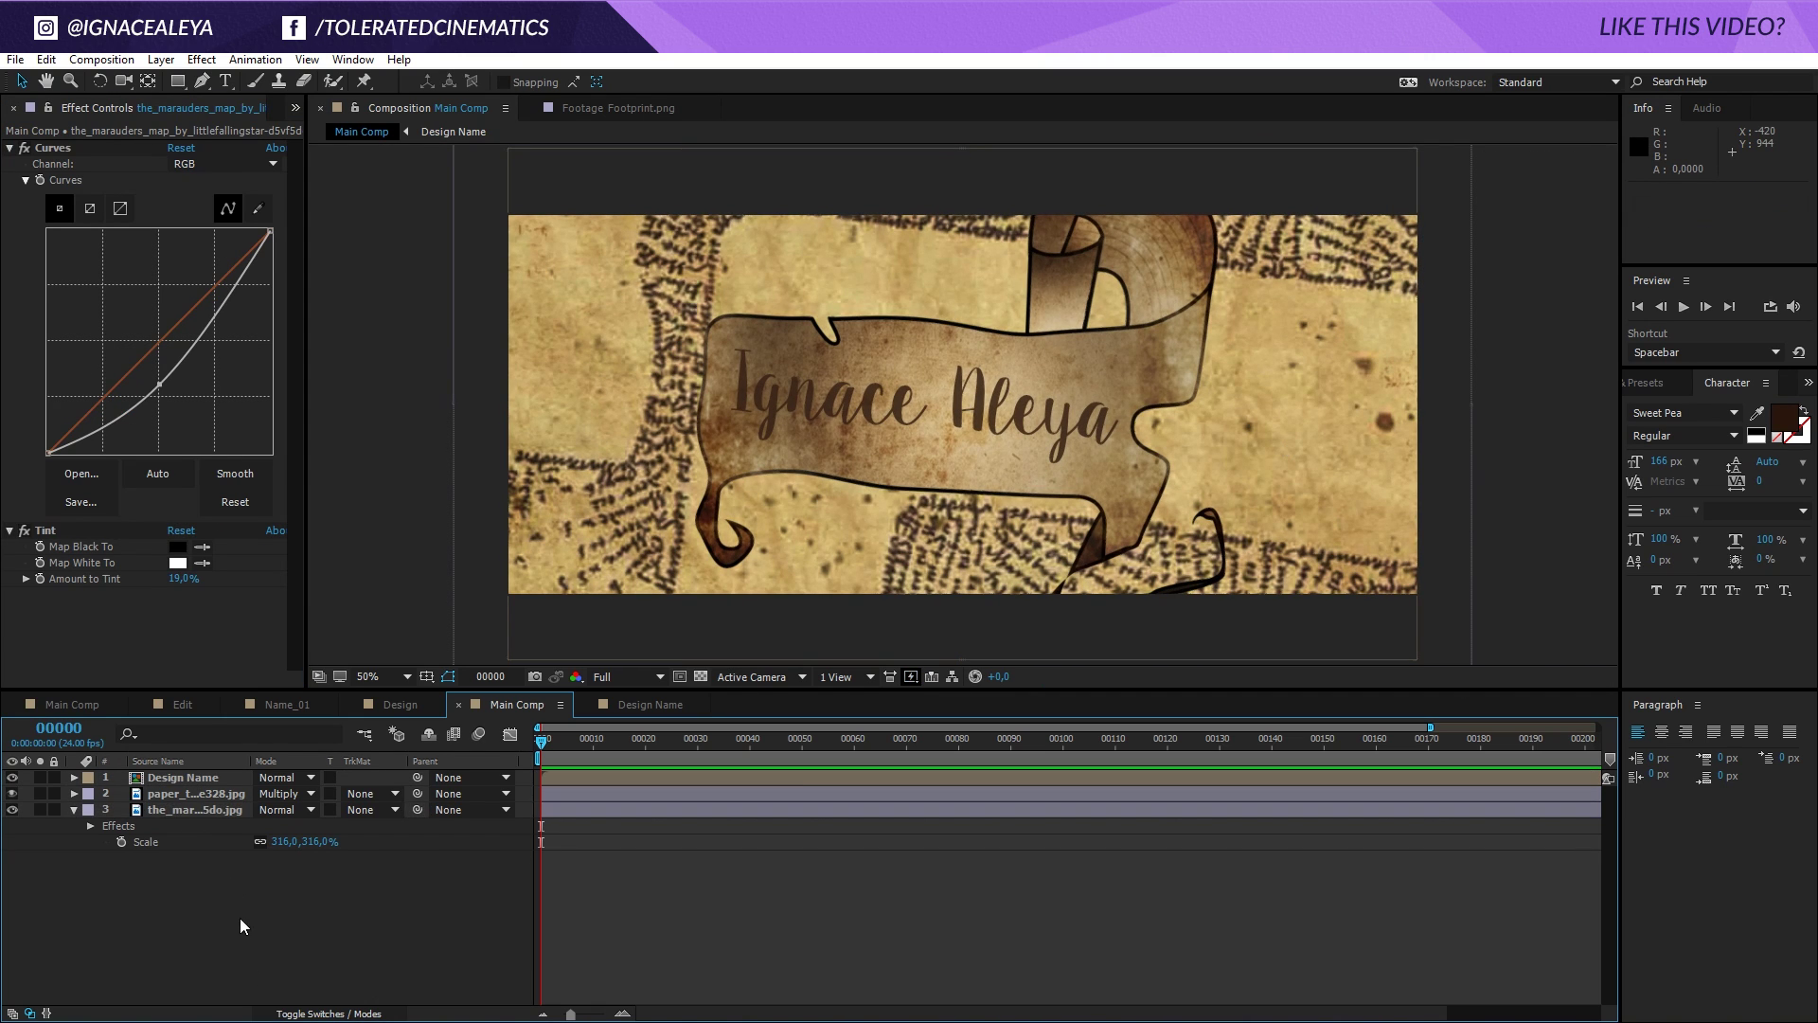
{"action": "left_click", "coordinate": [195, 807]}
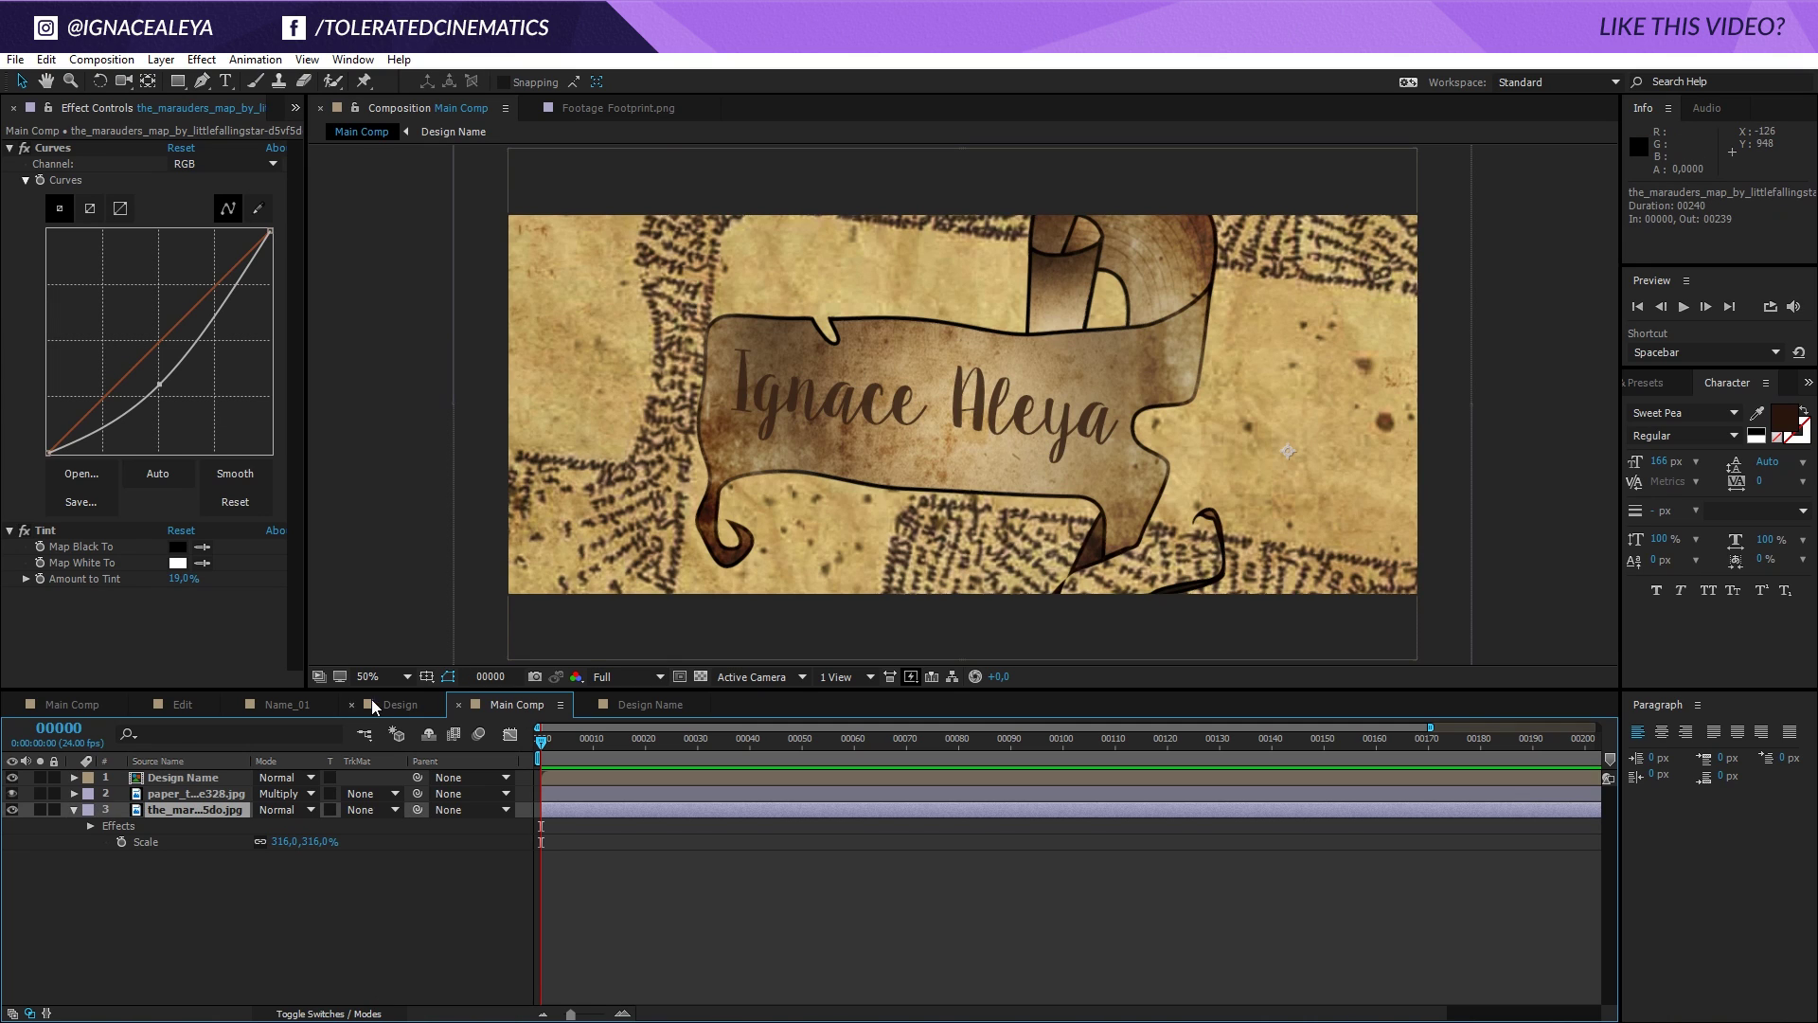
{"action": "left_click", "coordinate": [223, 164]}
{"action": "left_click", "coordinate": [220, 187]}
{"action": "left_click_drag", "start_coordinate": [156, 357], "coordinate": [145, 343]}
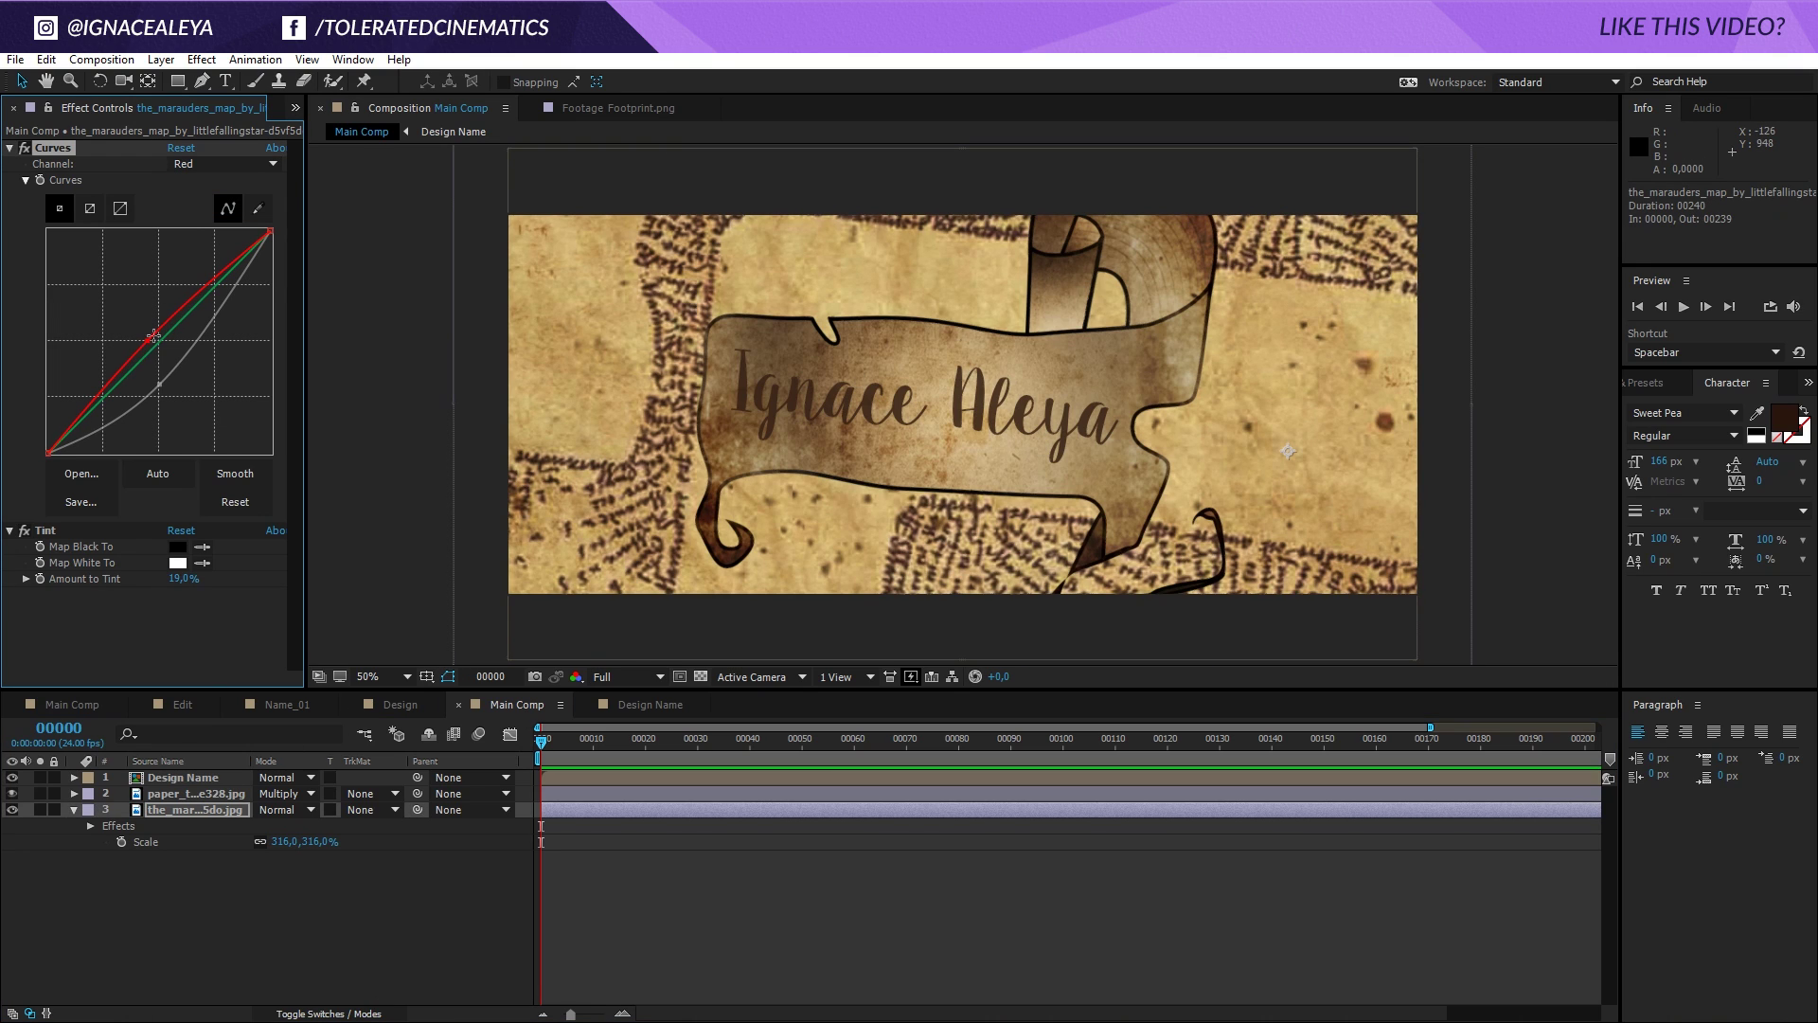
- Lift the map's Blue channel curve slightly and fine-tune the Red curve
{"action": "left_click", "coordinate": [262, 164]}
{"action": "left_click", "coordinate": [212, 246]}
{"action": "left_click_drag", "start_coordinate": [157, 348], "coordinate": [824, 317]}
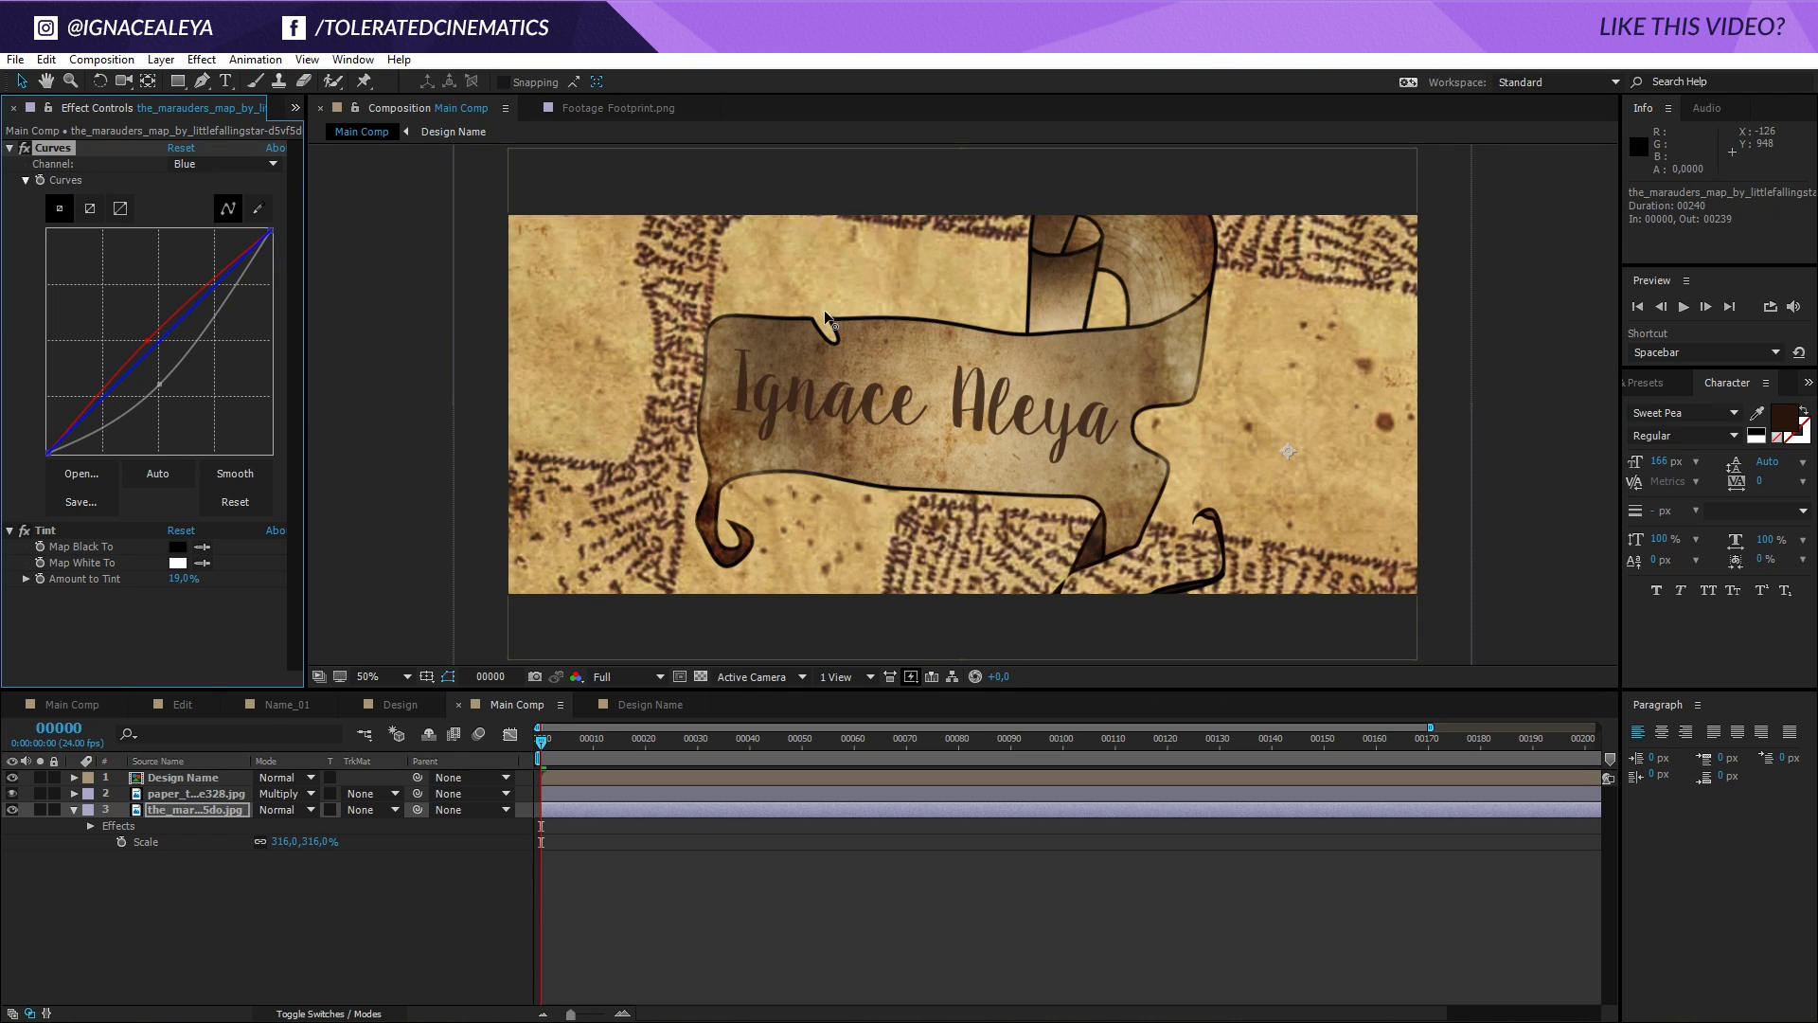
{"action": "left_click", "coordinate": [196, 167]}
{"action": "left_click", "coordinate": [201, 200]}
{"action": "left_click_drag", "start_coordinate": [143, 339], "coordinate": [145, 333]}
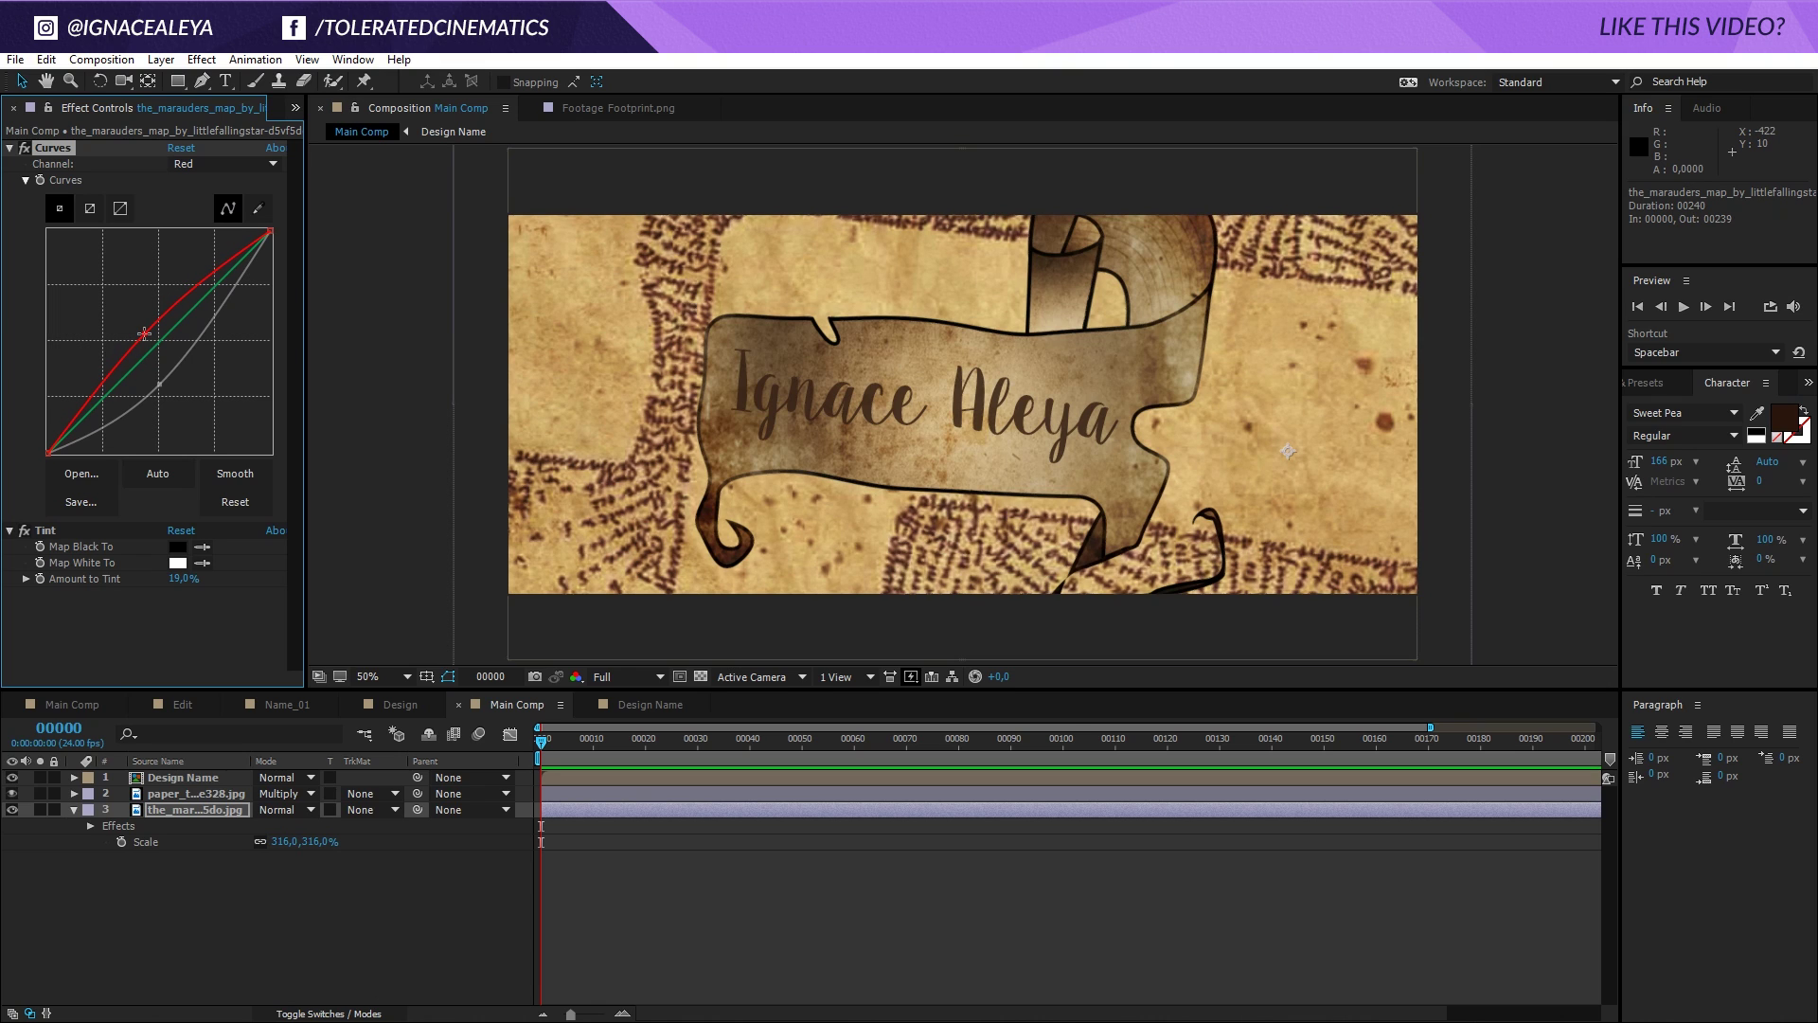
{"action": "left_click", "coordinate": [194, 780]}
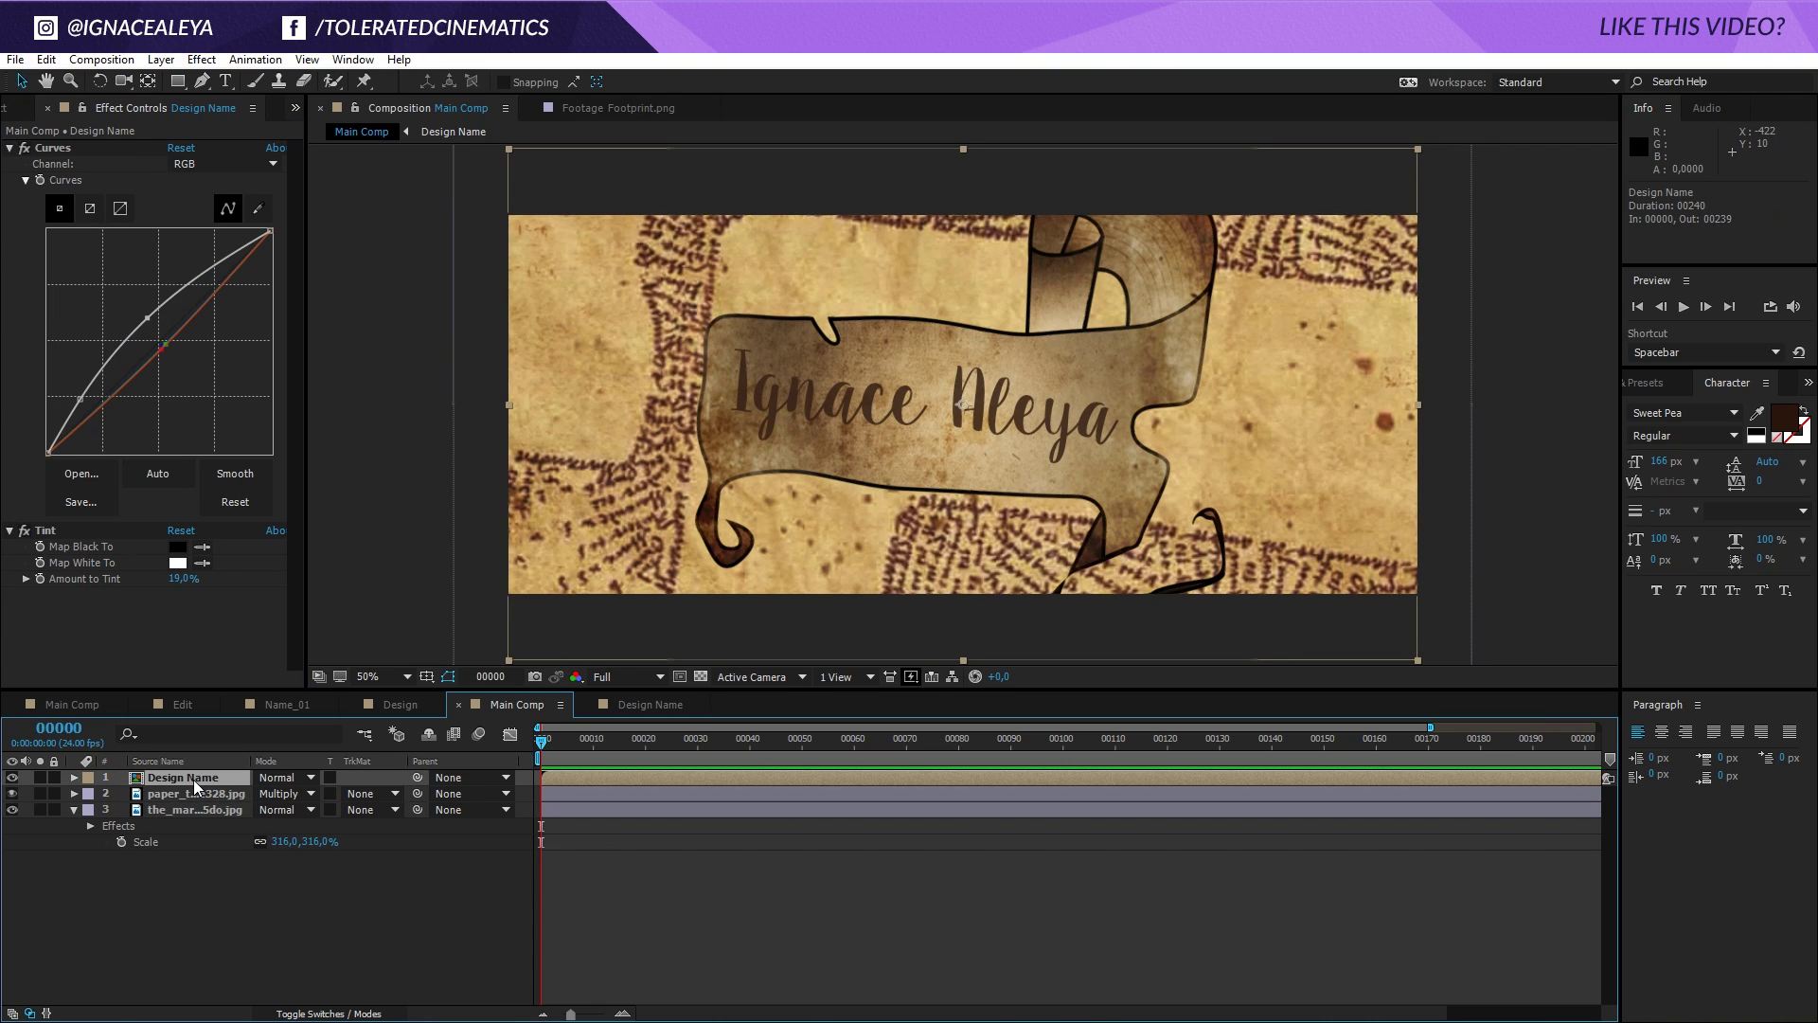
- Scale the Design Name scroll down to 54%
{"action": "scroll", "coordinate": [742, 497], "scroll_direction": "down", "scroll_amount": 1}
{"action": "scroll", "coordinate": [743, 497], "scroll_direction": "up", "scroll_amount": 1}
{"action": "left_click_drag", "start_coordinate": [1418, 145], "coordinate": [1207, 250]}
- Keyframe the scroll's Position from 1538,306 at frame 0 to 960,400 at frame 240, then preview
{"action": "left_click", "coordinate": [216, 784]}
{"action": "key", "text": "p"}
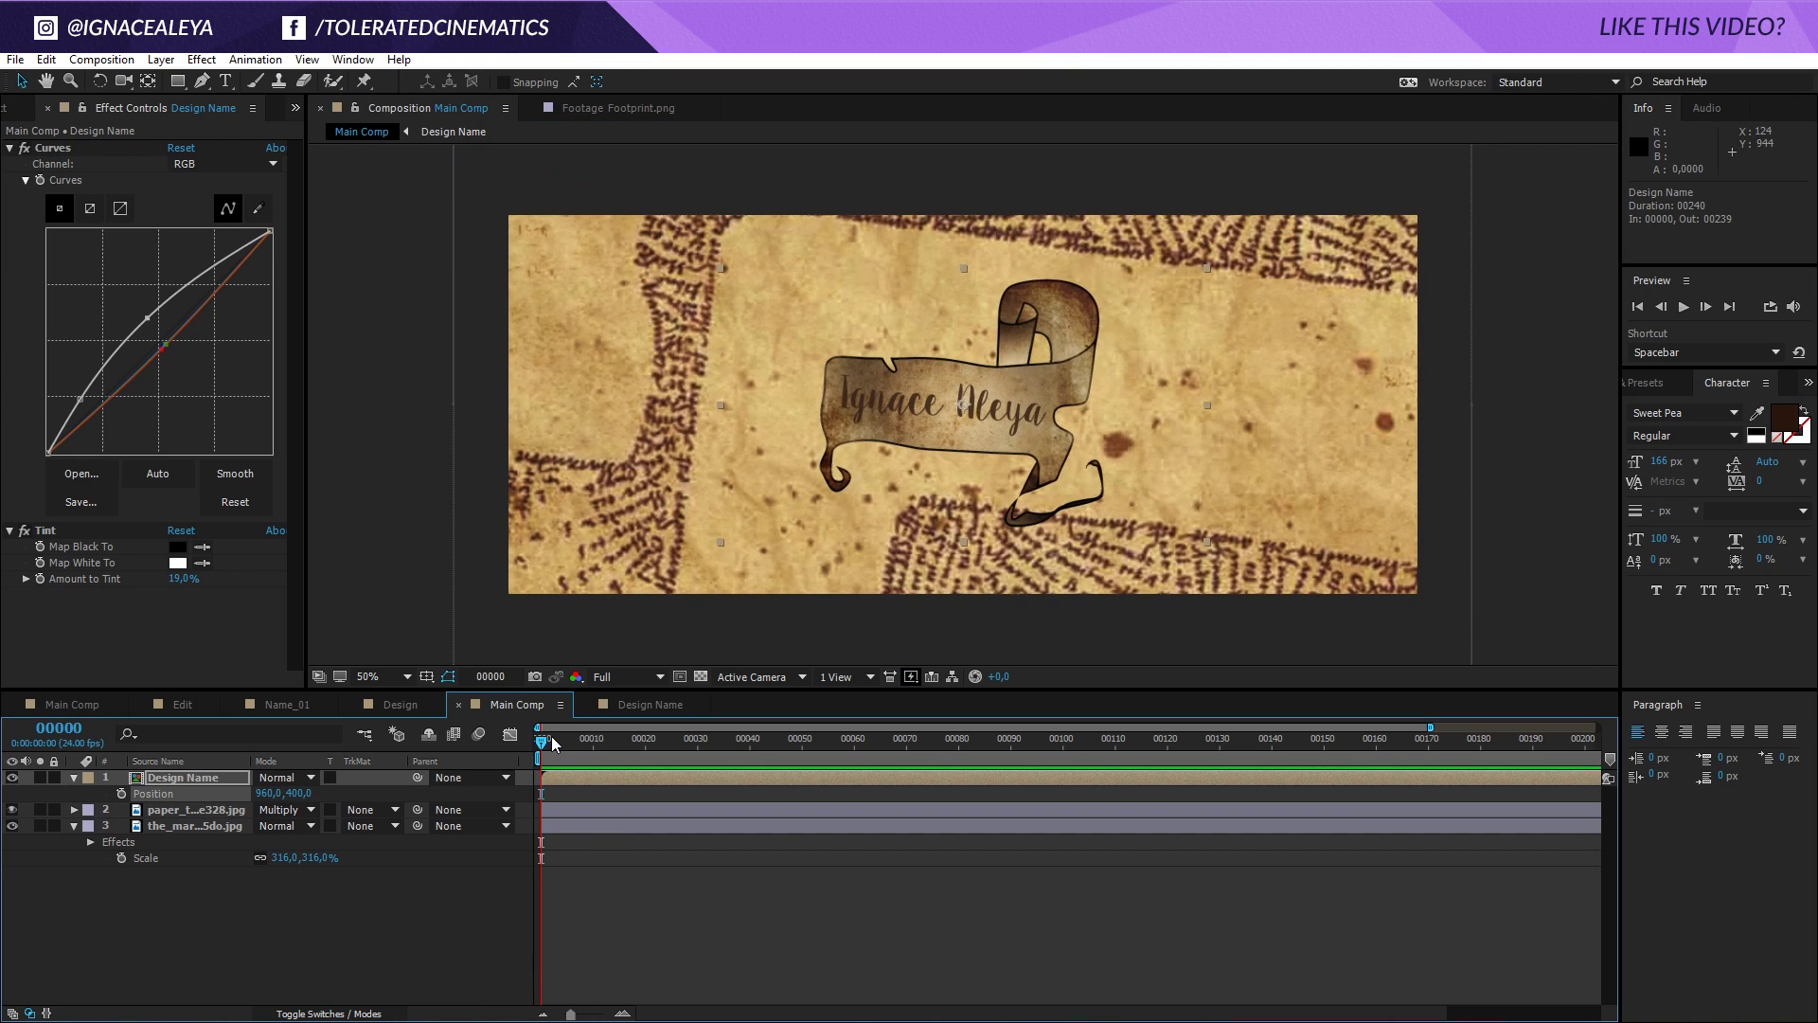
{"action": "key", "text": "Home"}
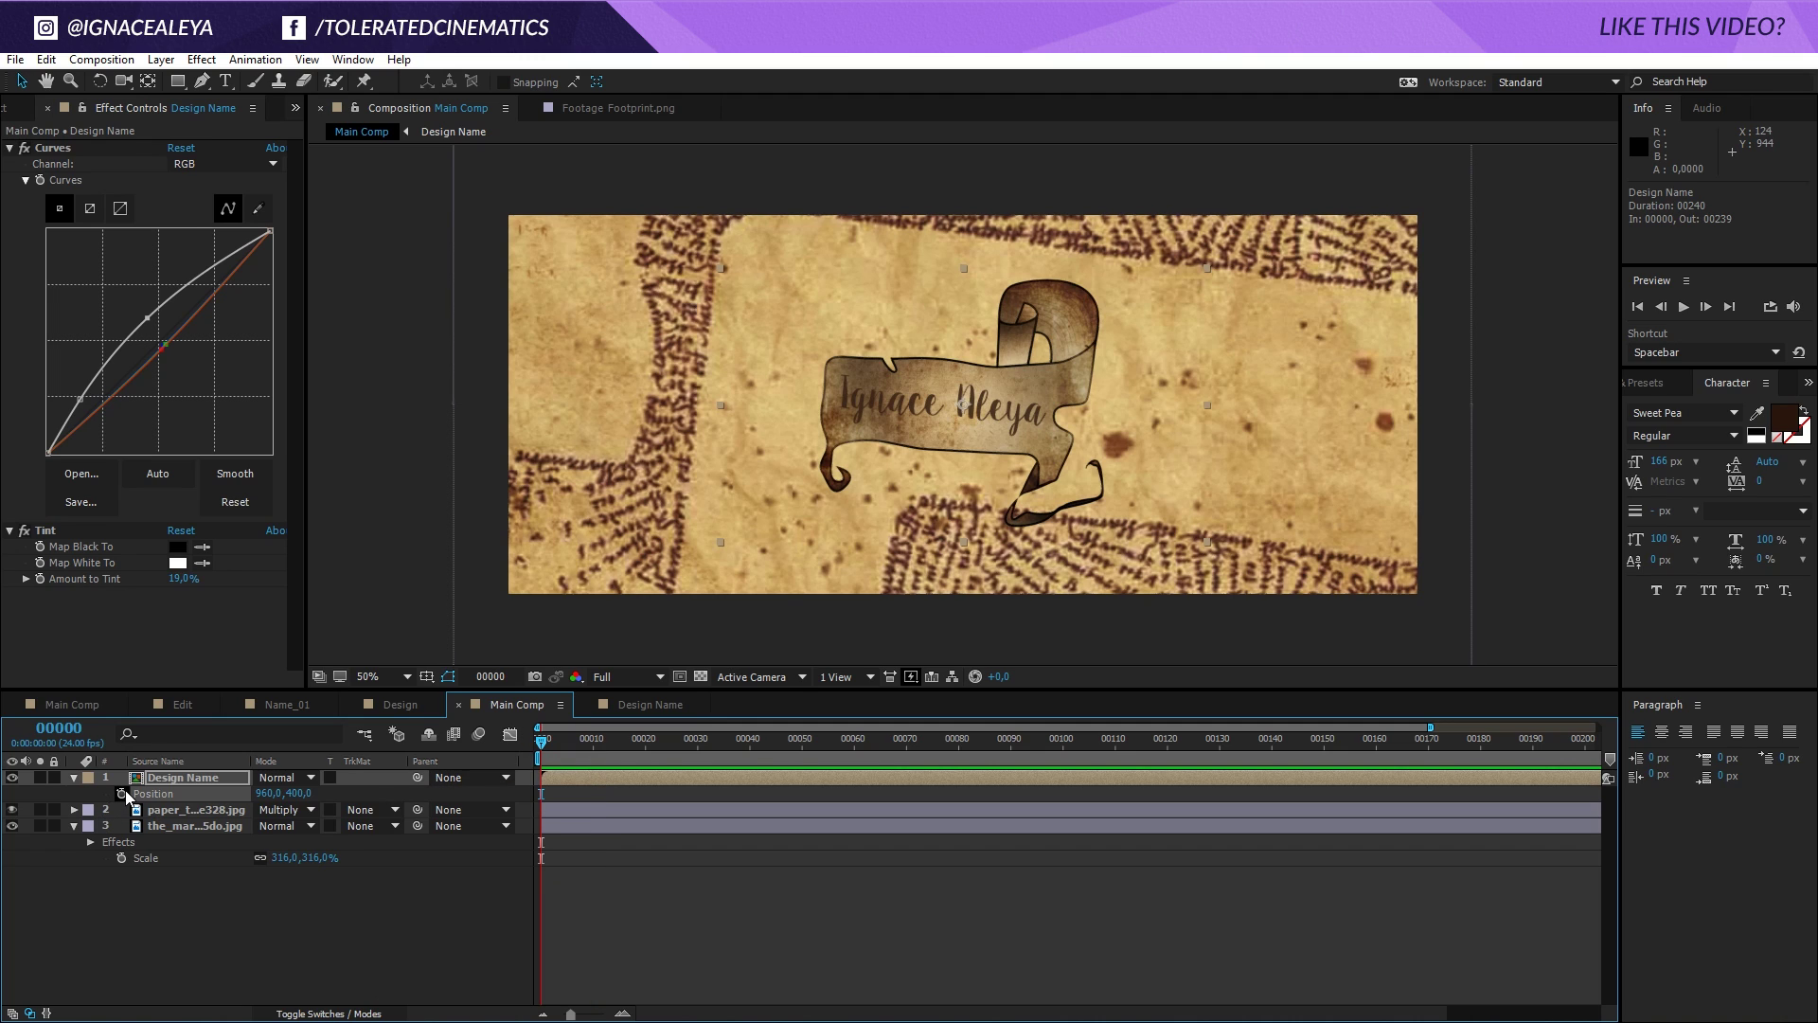
{"action": "left_click", "coordinate": [122, 793]}
{"action": "key", "text": "Home"}
{"action": "left_click_drag", "start_coordinate": [542, 792], "coordinate": [1496, 793]}
{"action": "left_click_drag", "start_coordinate": [1430, 727], "coordinate": [1598, 728]}
{"action": "left_click_drag", "start_coordinate": [1345, 794], "coordinate": [1597, 810]}
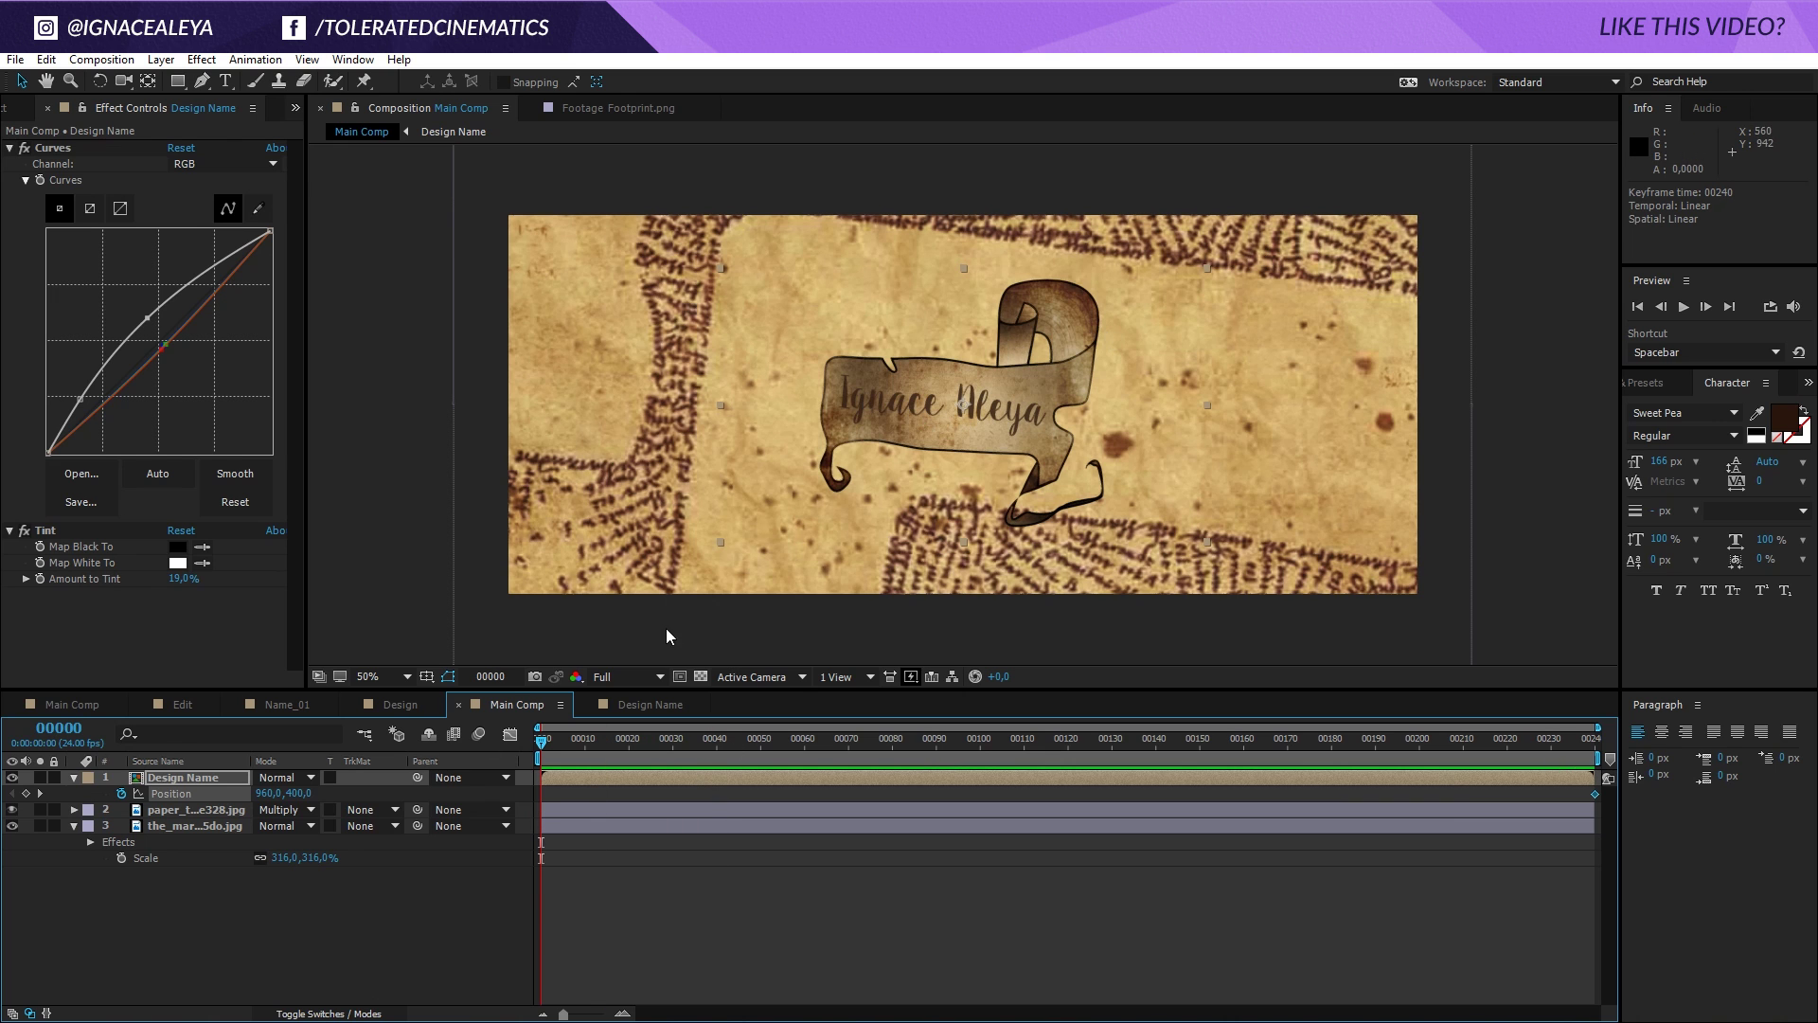
{"action": "left_click_drag", "start_coordinate": [973, 423], "coordinate": [1246, 379]}
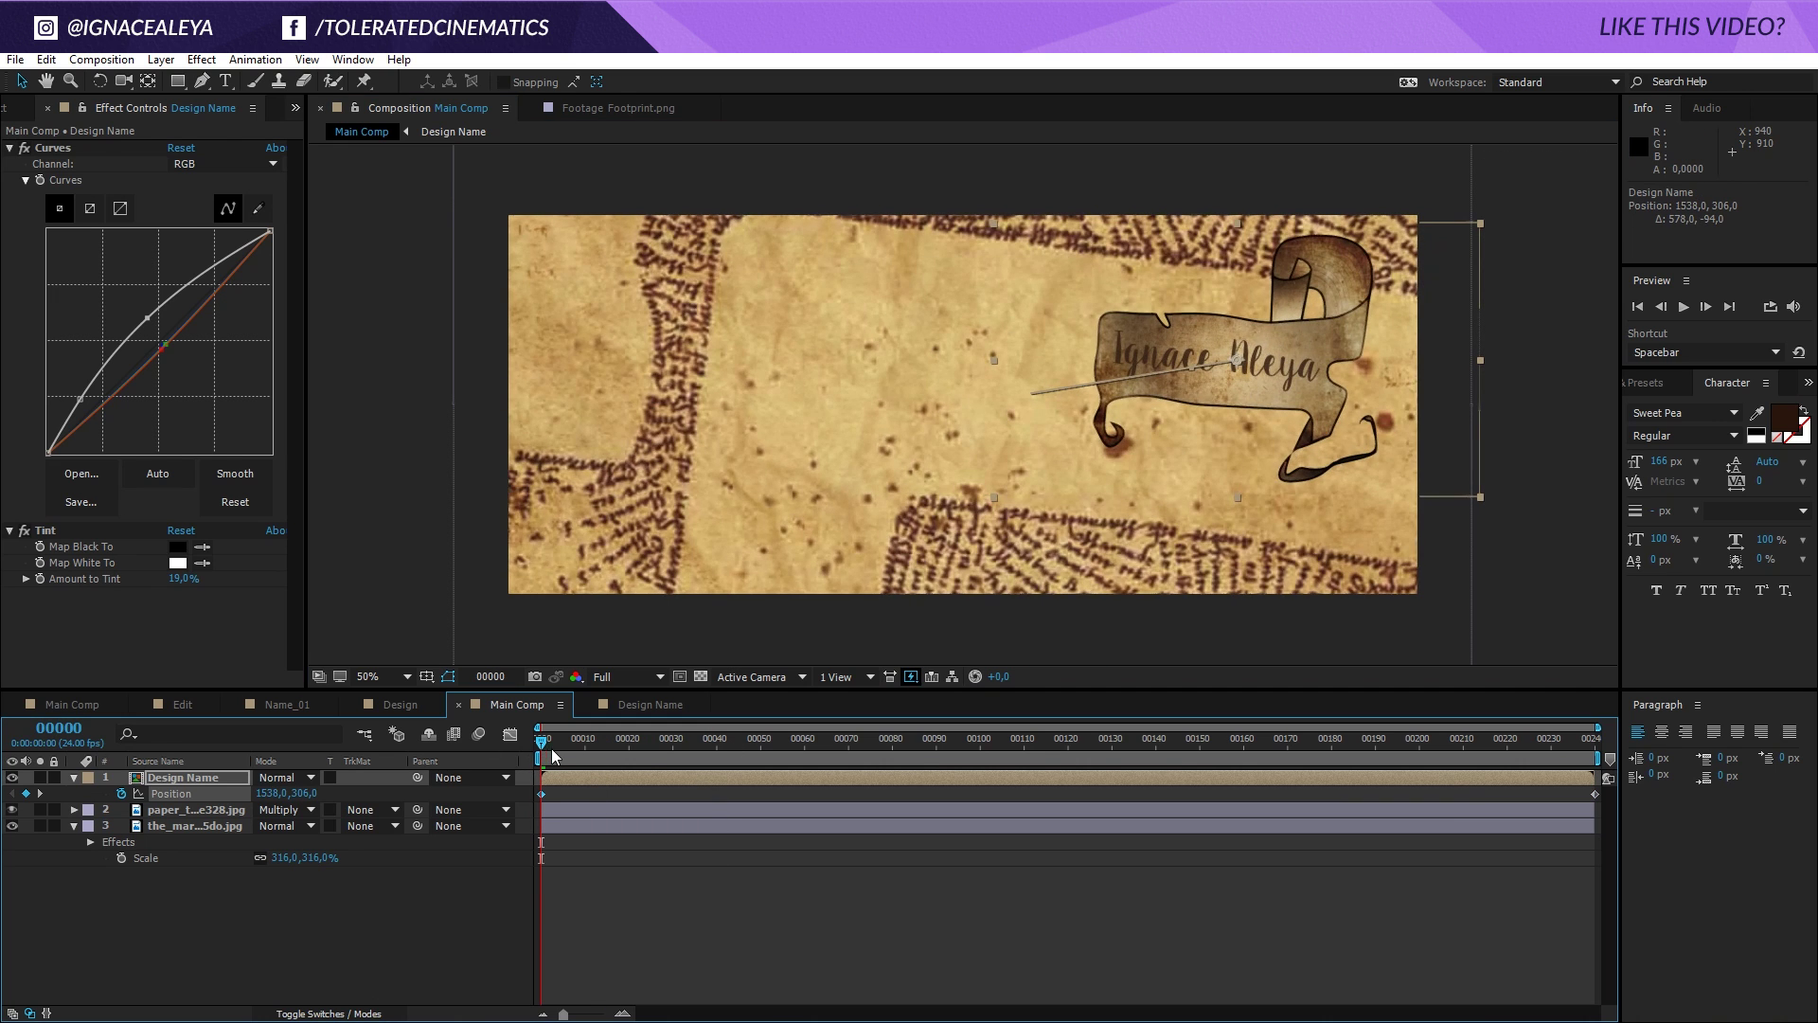
{"action": "key", "text": "space"}
- Inside the Design Name precomp, add an adjustment layer and stack it above the name text
{"action": "double_click", "coordinate": [583, 776]}
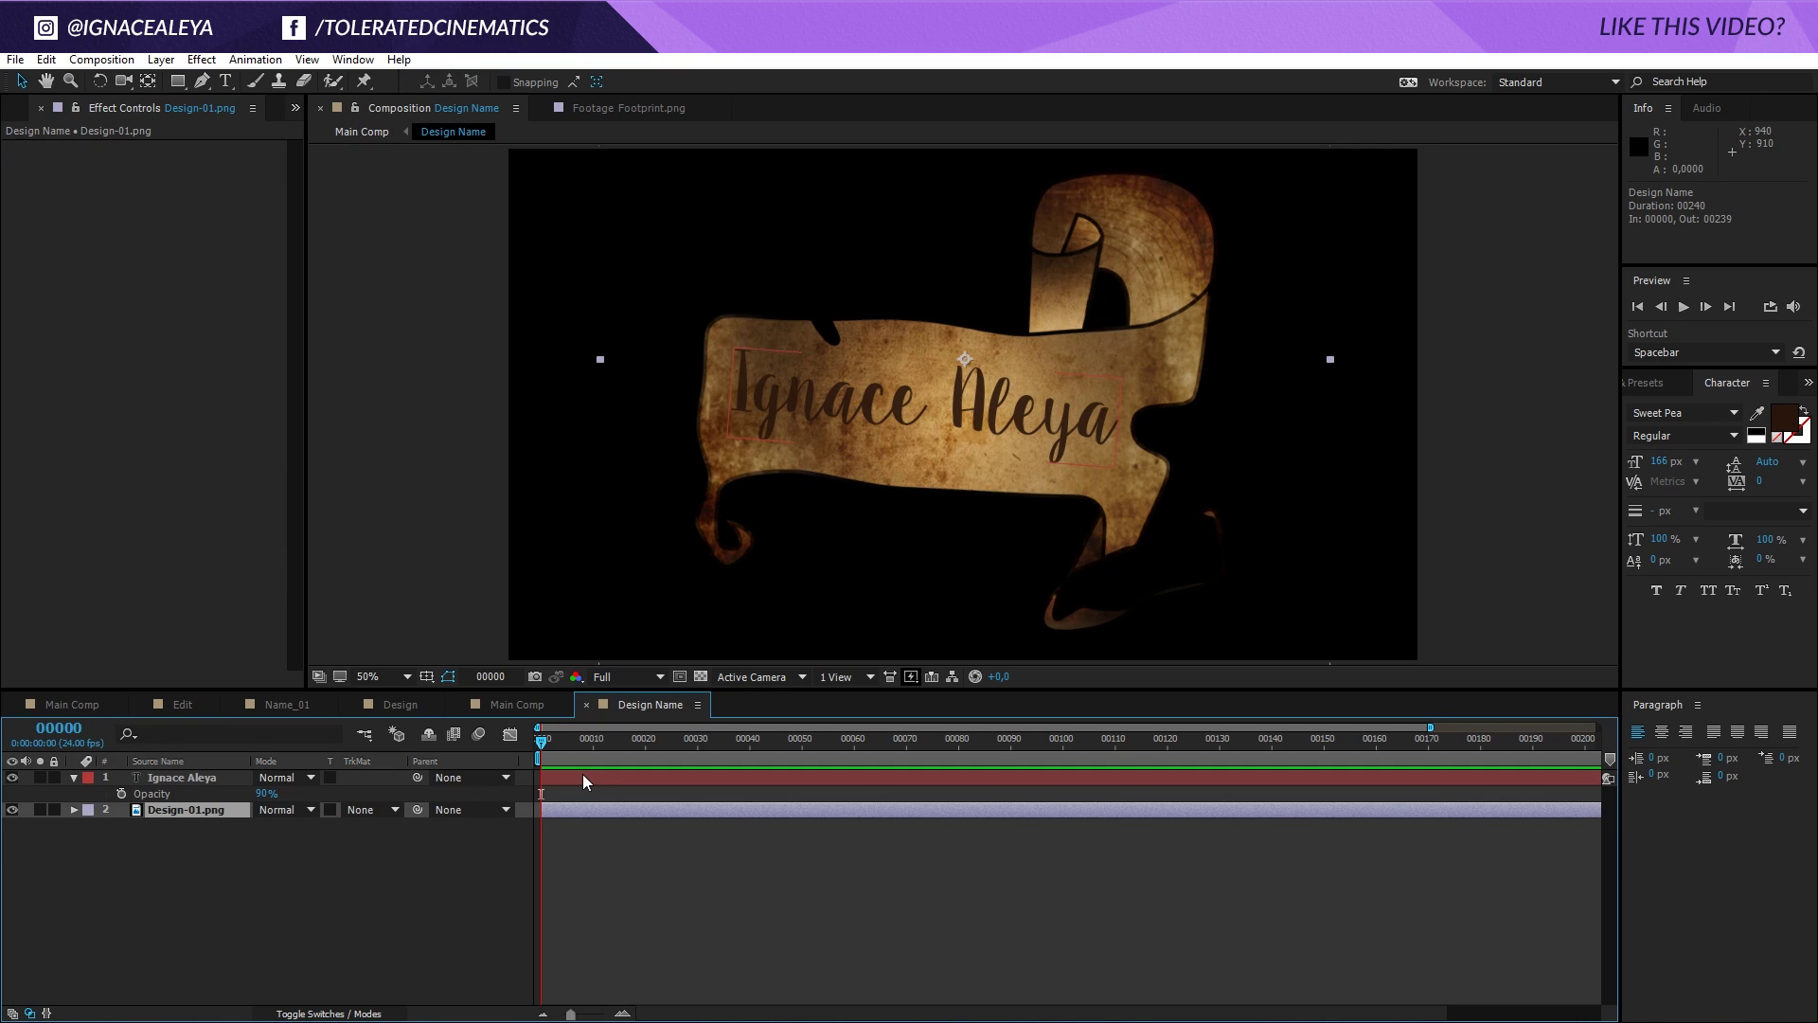
{"action": "right_click", "coordinate": [413, 885]}
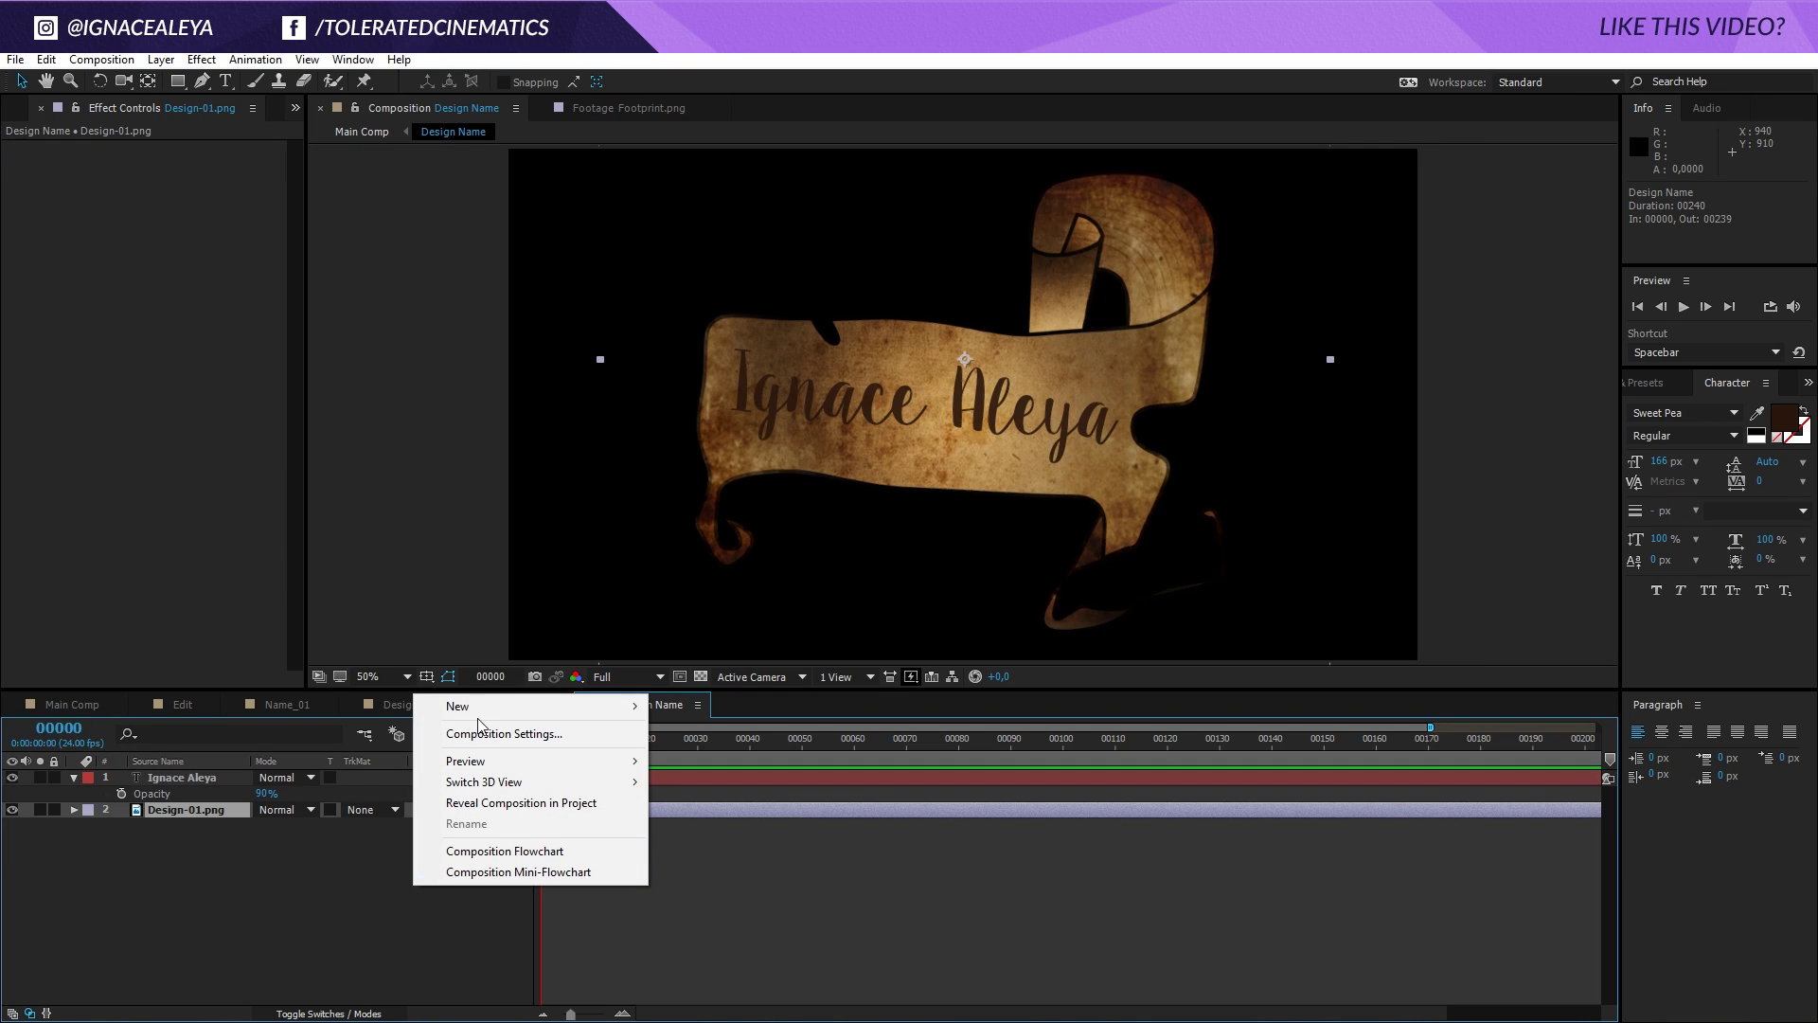
{"action": "mouse_move", "coordinate": [474, 706]}
{"action": "left_click", "coordinate": [277, 858]}
{"action": "left_click_drag", "start_coordinate": [190, 807], "coordinate": [212, 782]}
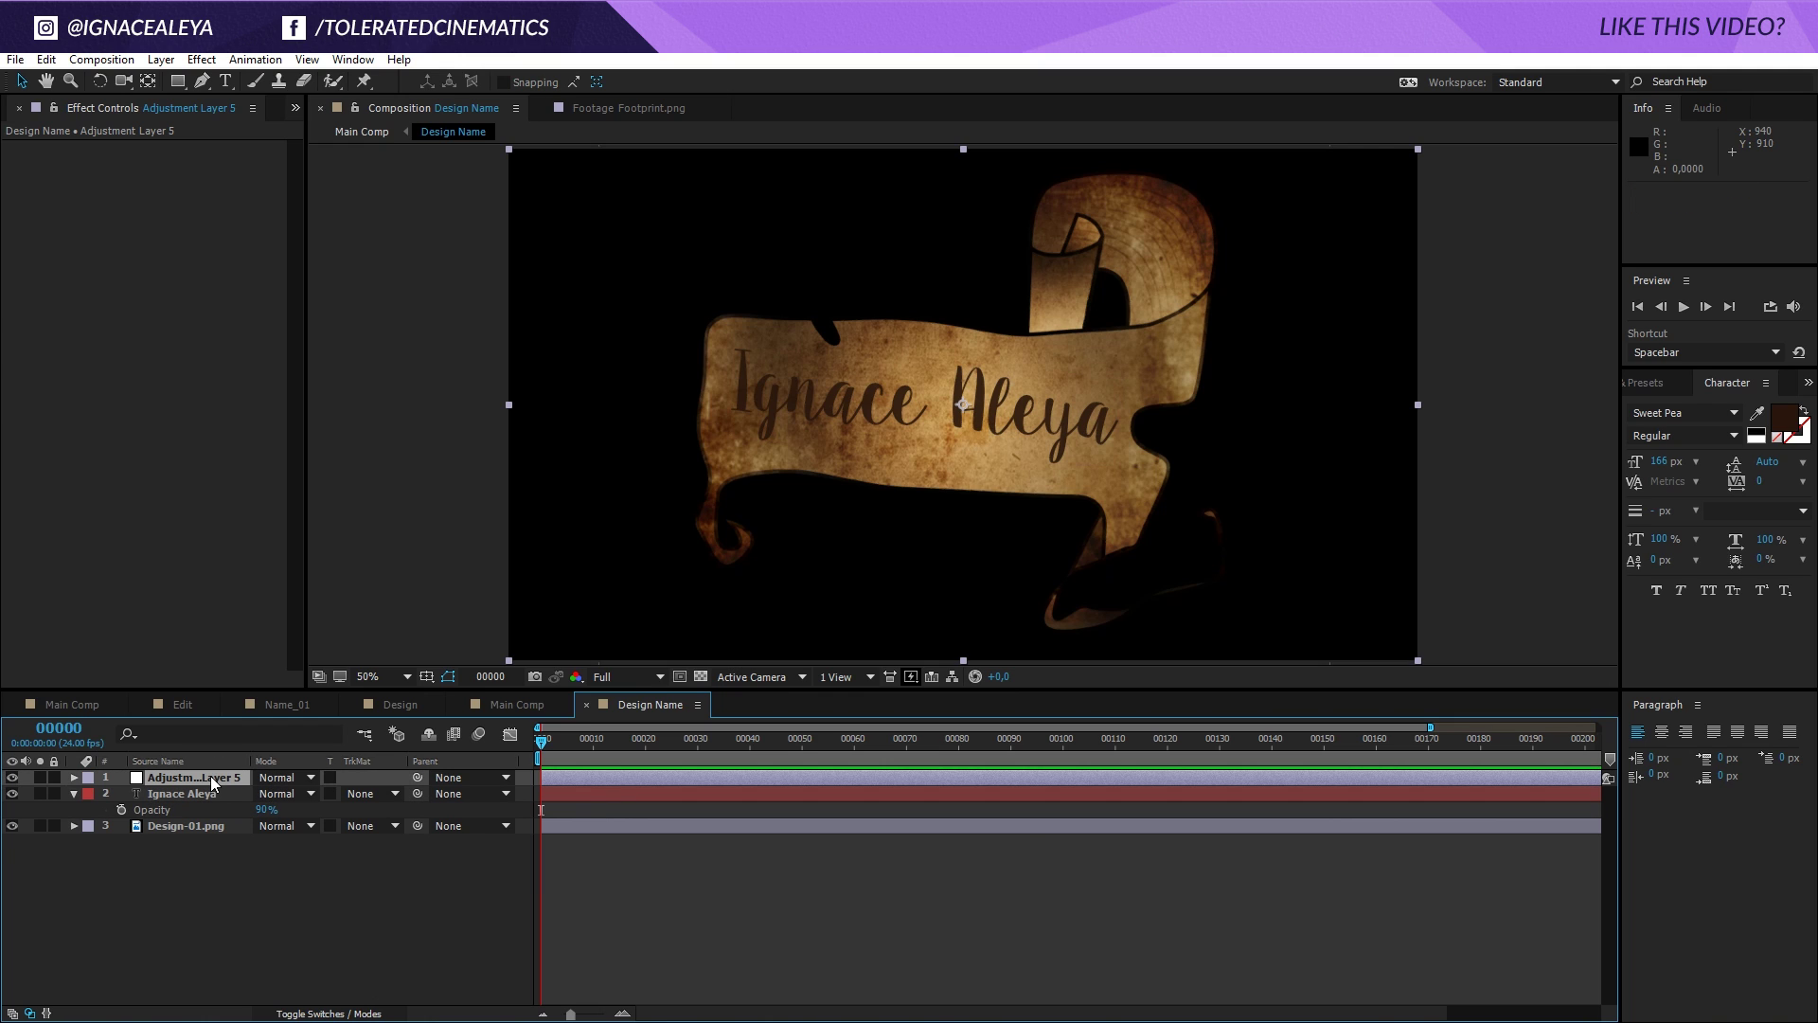
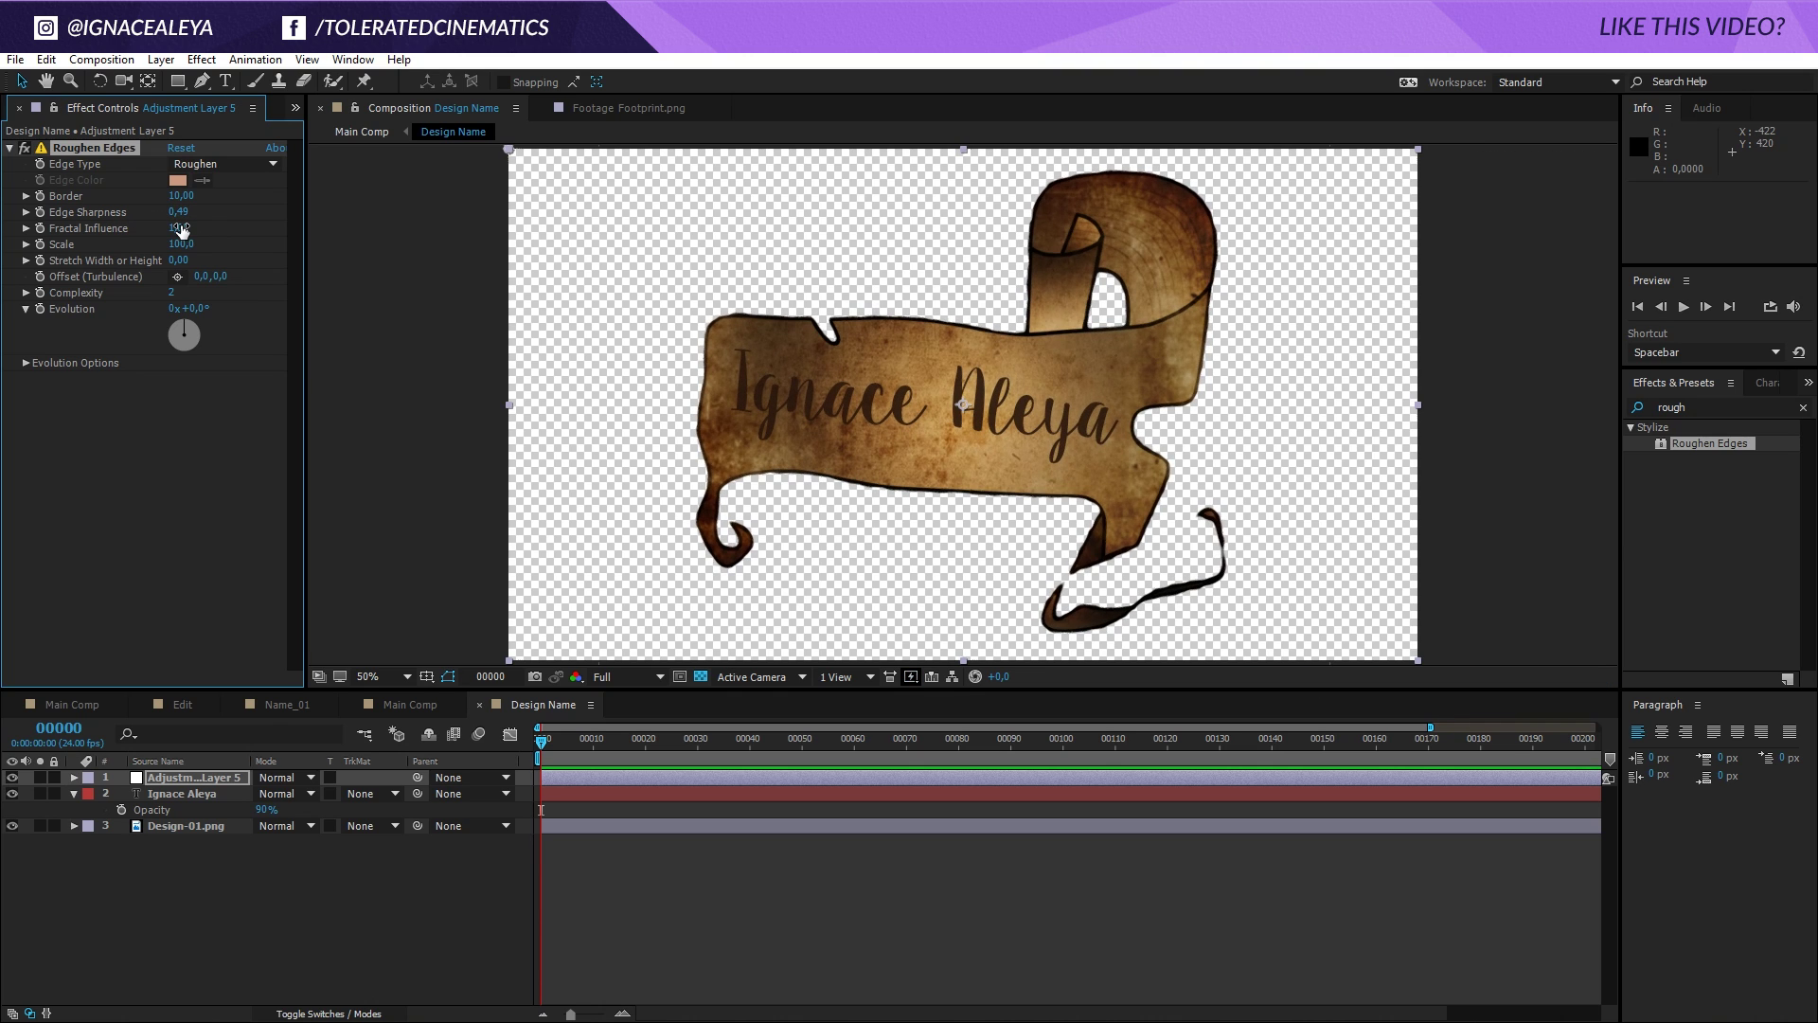
- Set Roughen Edges Fractal Influence to 1 and Scale to 22, then apply Turbulent Displace
{"action": "left_click_drag", "start_coordinate": [555, 258], "coordinate": [394, 284]}
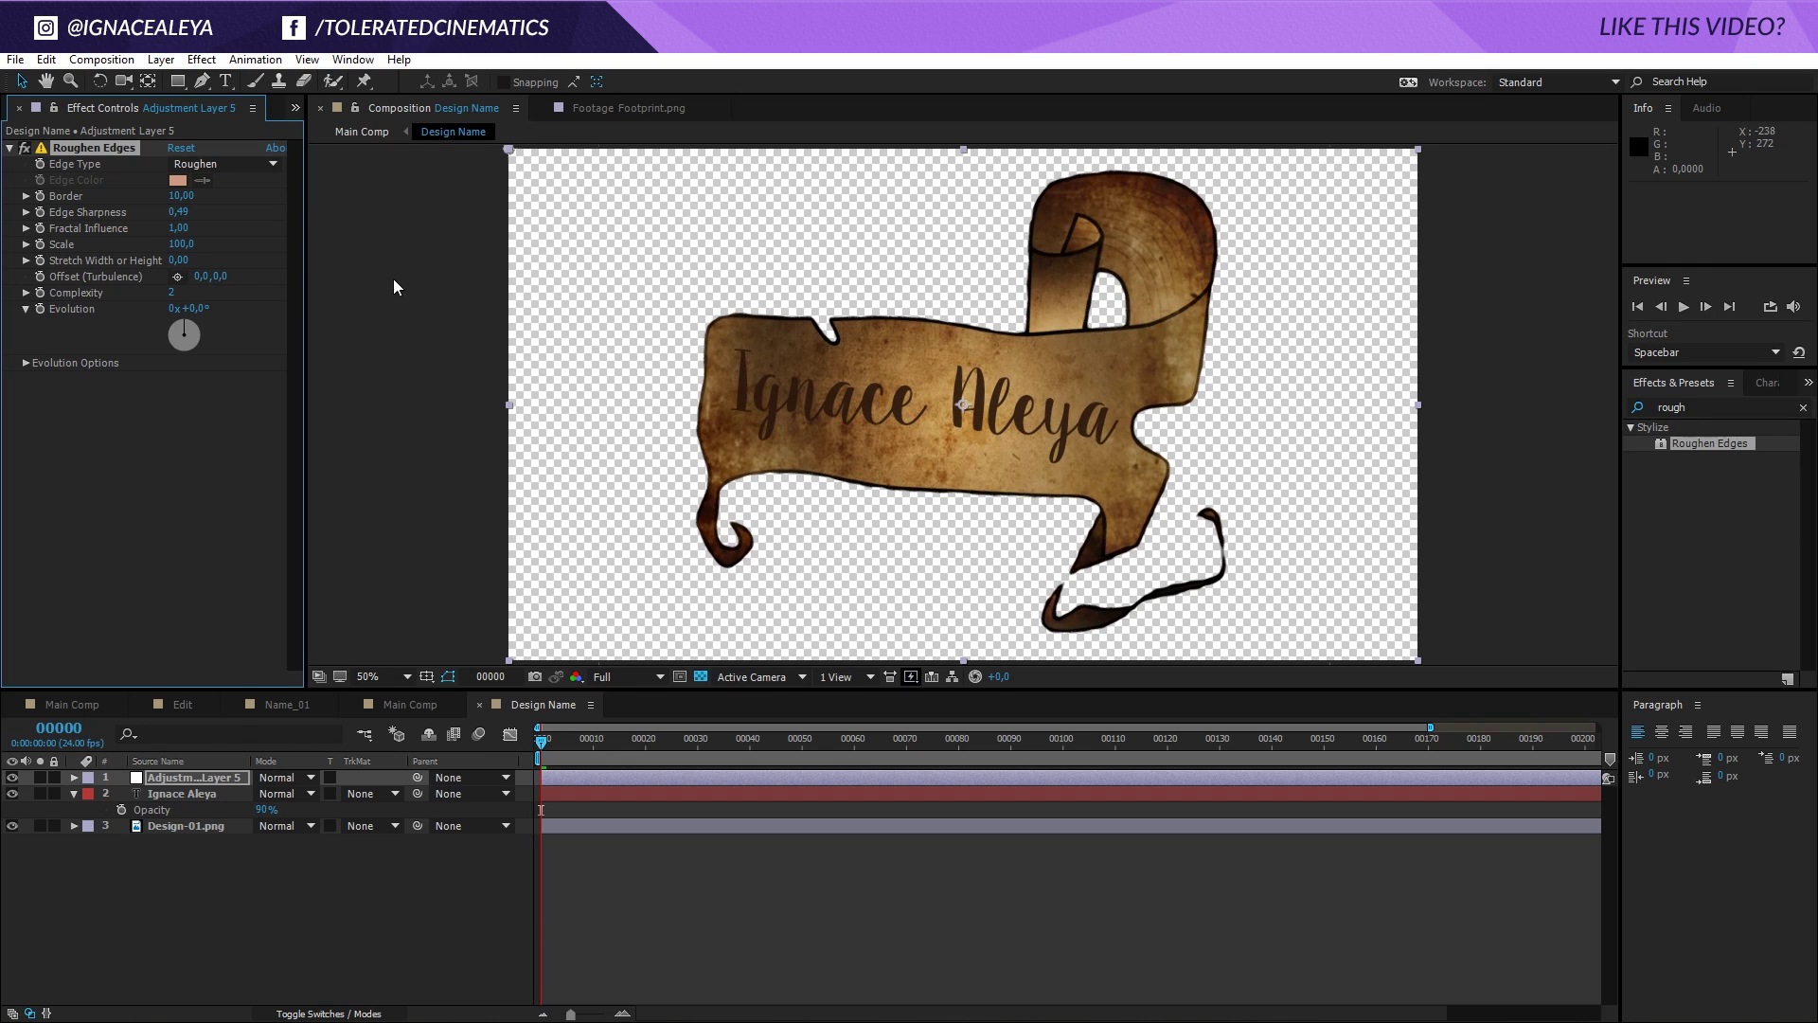
{"action": "left_click_drag", "start_coordinate": [157, 249], "coordinate": [129, 252]}
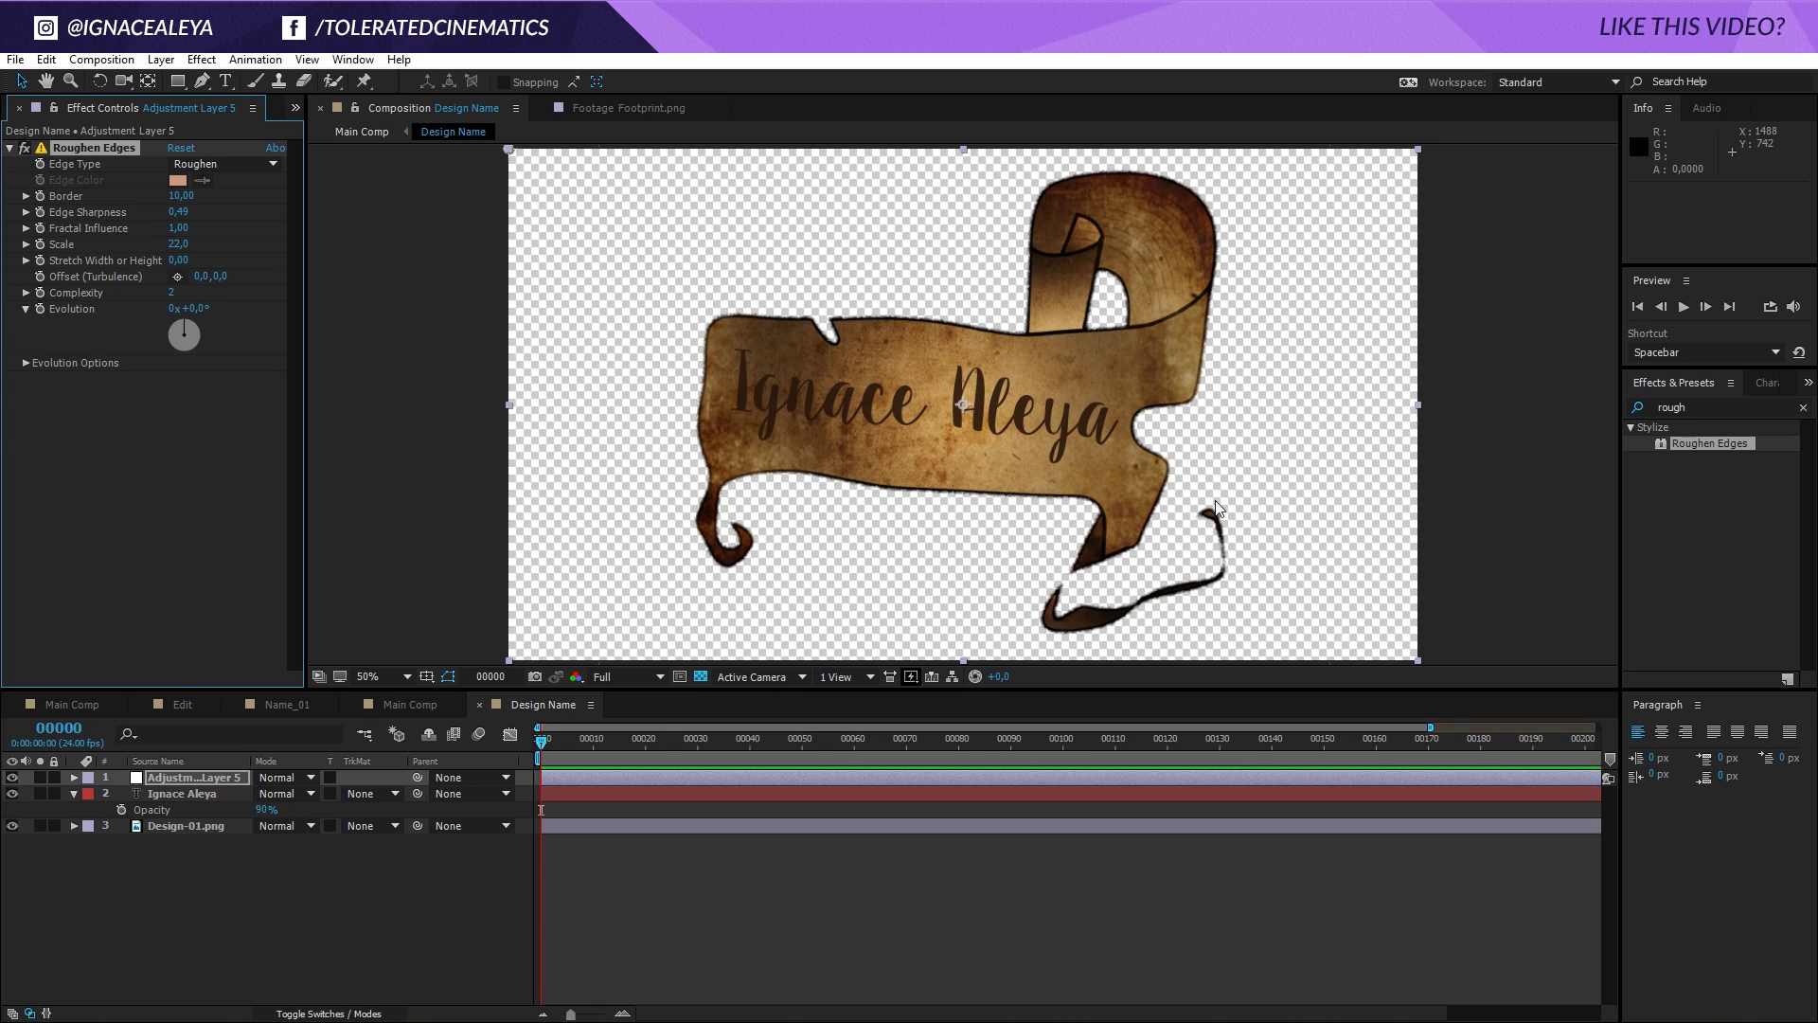
{"action": "key", "text": "ctrl+5"}
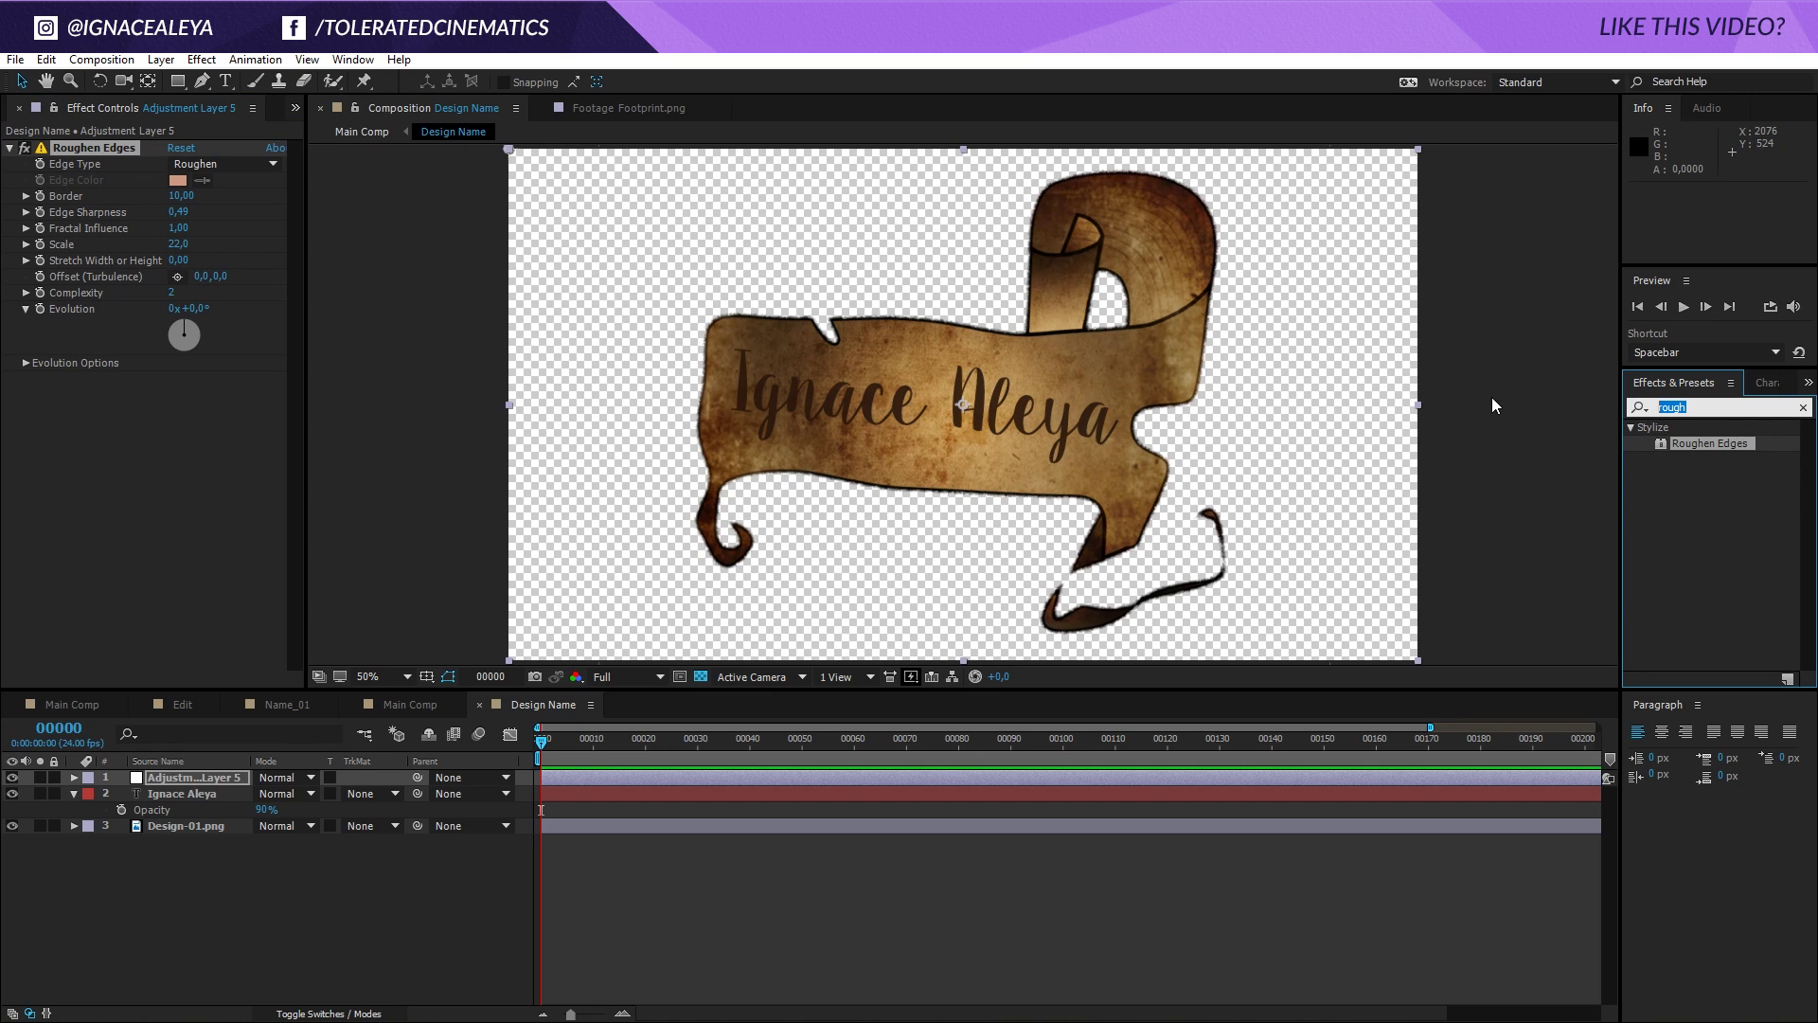
{"action": "type", "text": "turb"}
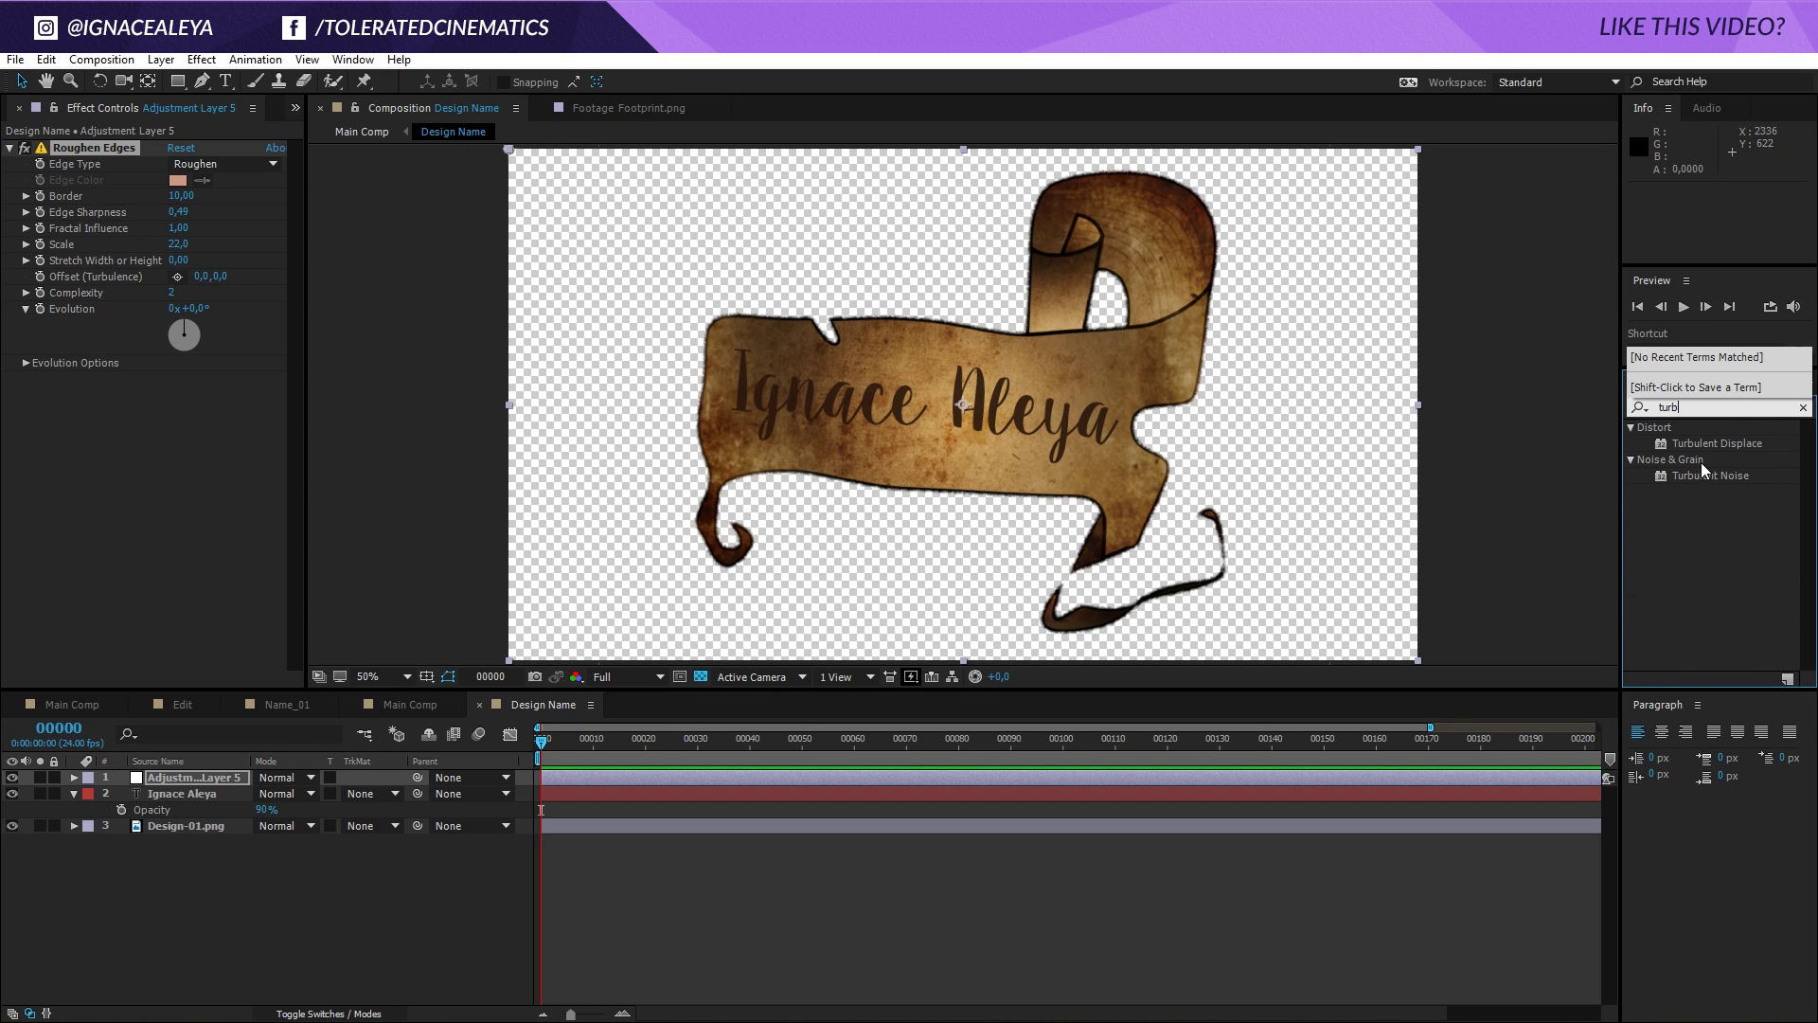
{"action": "left_click_drag", "start_coordinate": [1720, 442], "coordinate": [201, 454]}
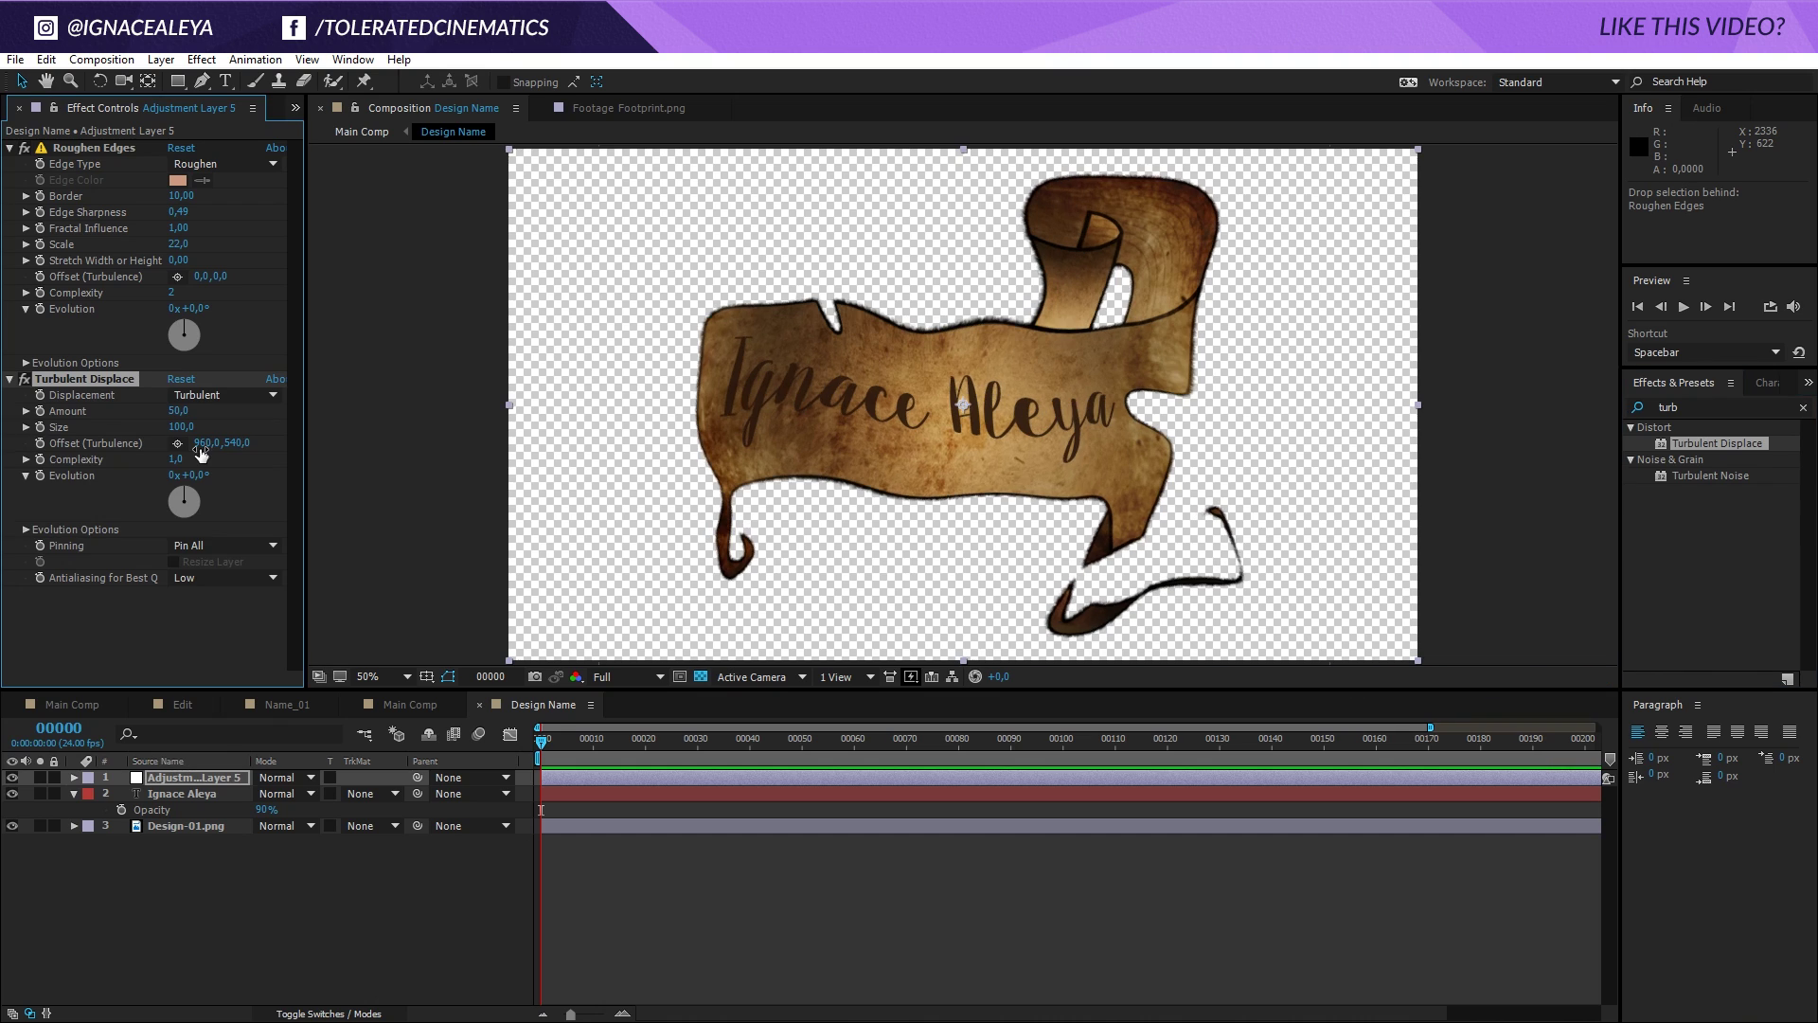
- Try Turbulent Displace Size 10 and Amount 15 and inspect the banner close up
{"action": "left_click", "coordinate": [181, 428]}
{"action": "type", "text": "10"}
{"action": "key", "text": "Return"}
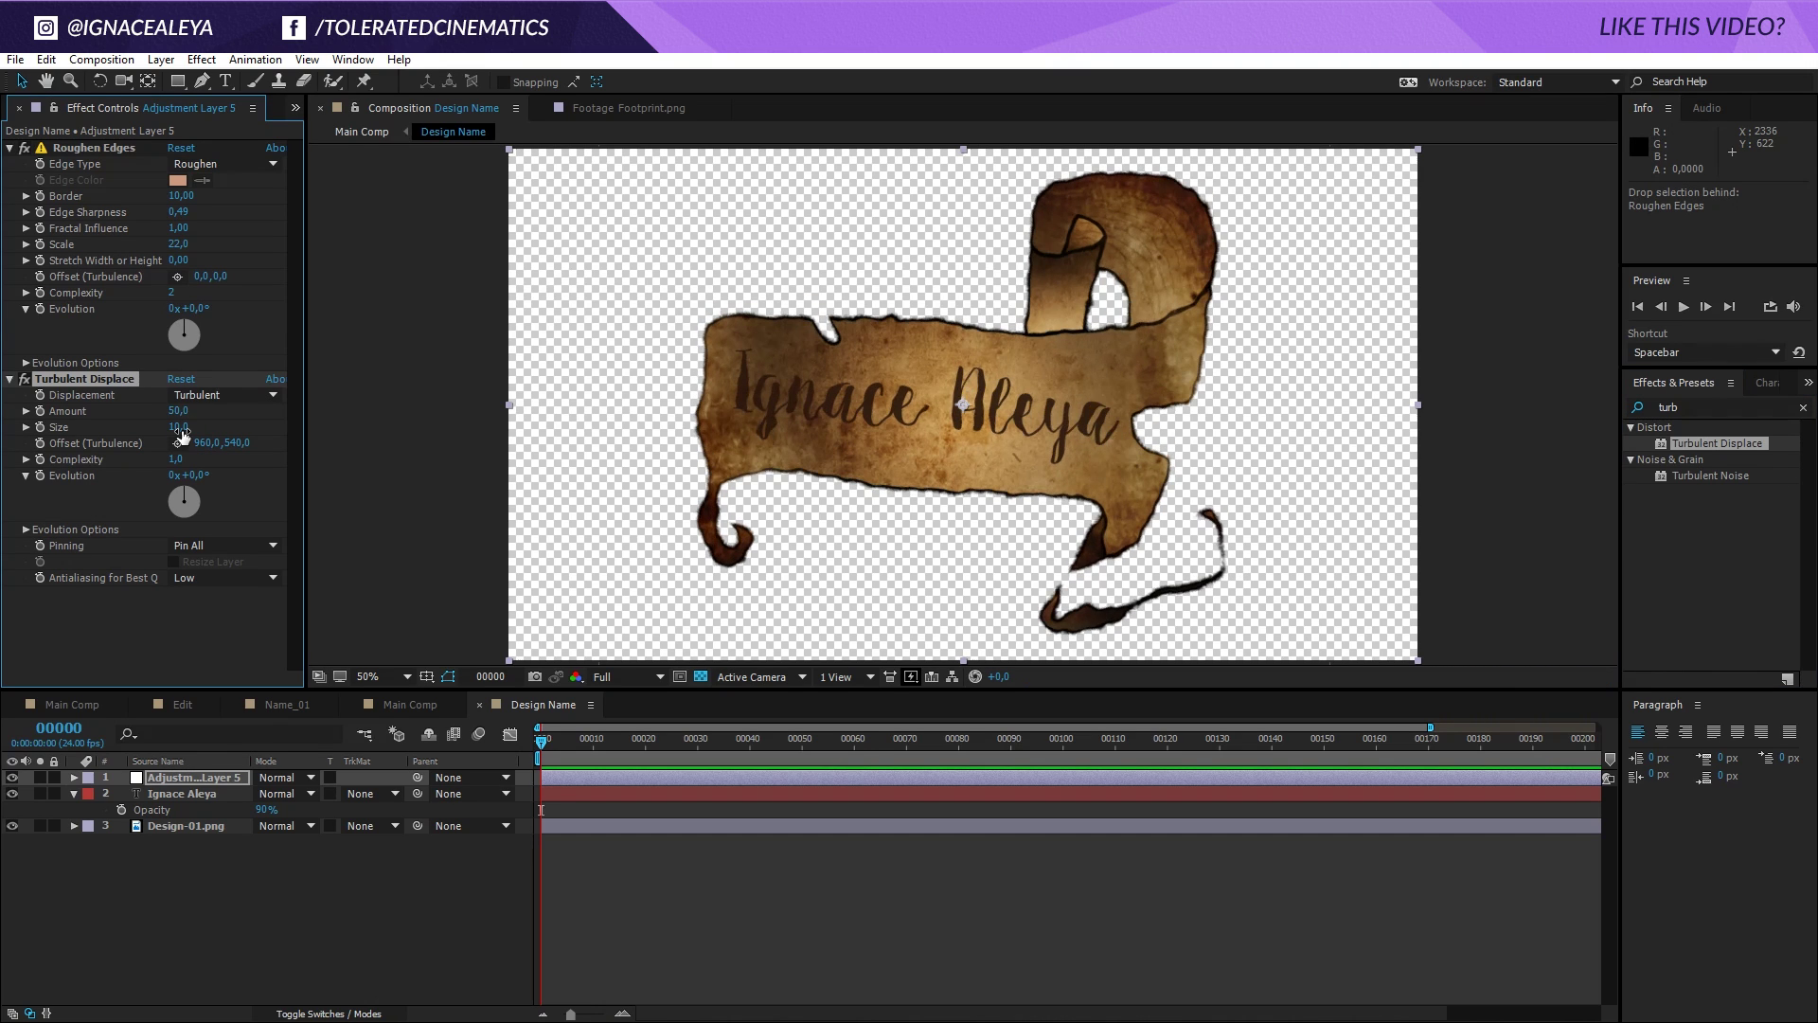
{"action": "left_click", "coordinate": [176, 412]}
{"action": "type", "text": "15"}
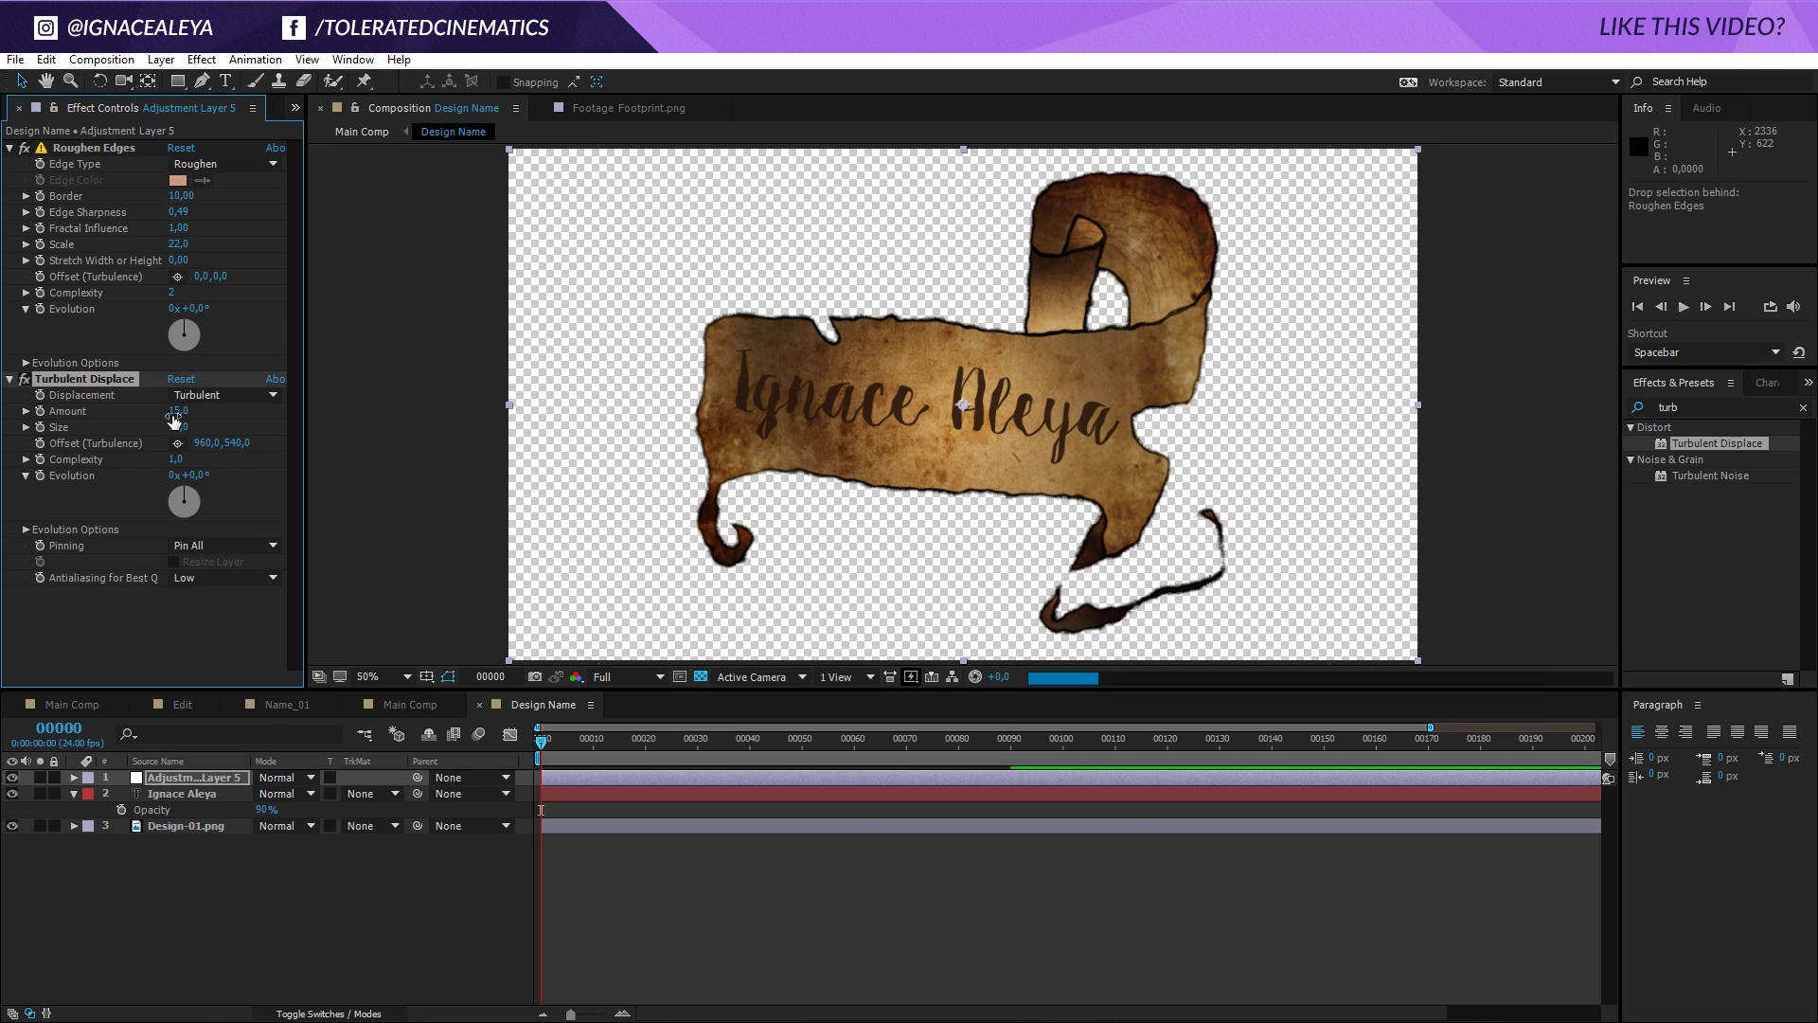
{"action": "key", "text": "Return"}
{"action": "key", "text": "period"}
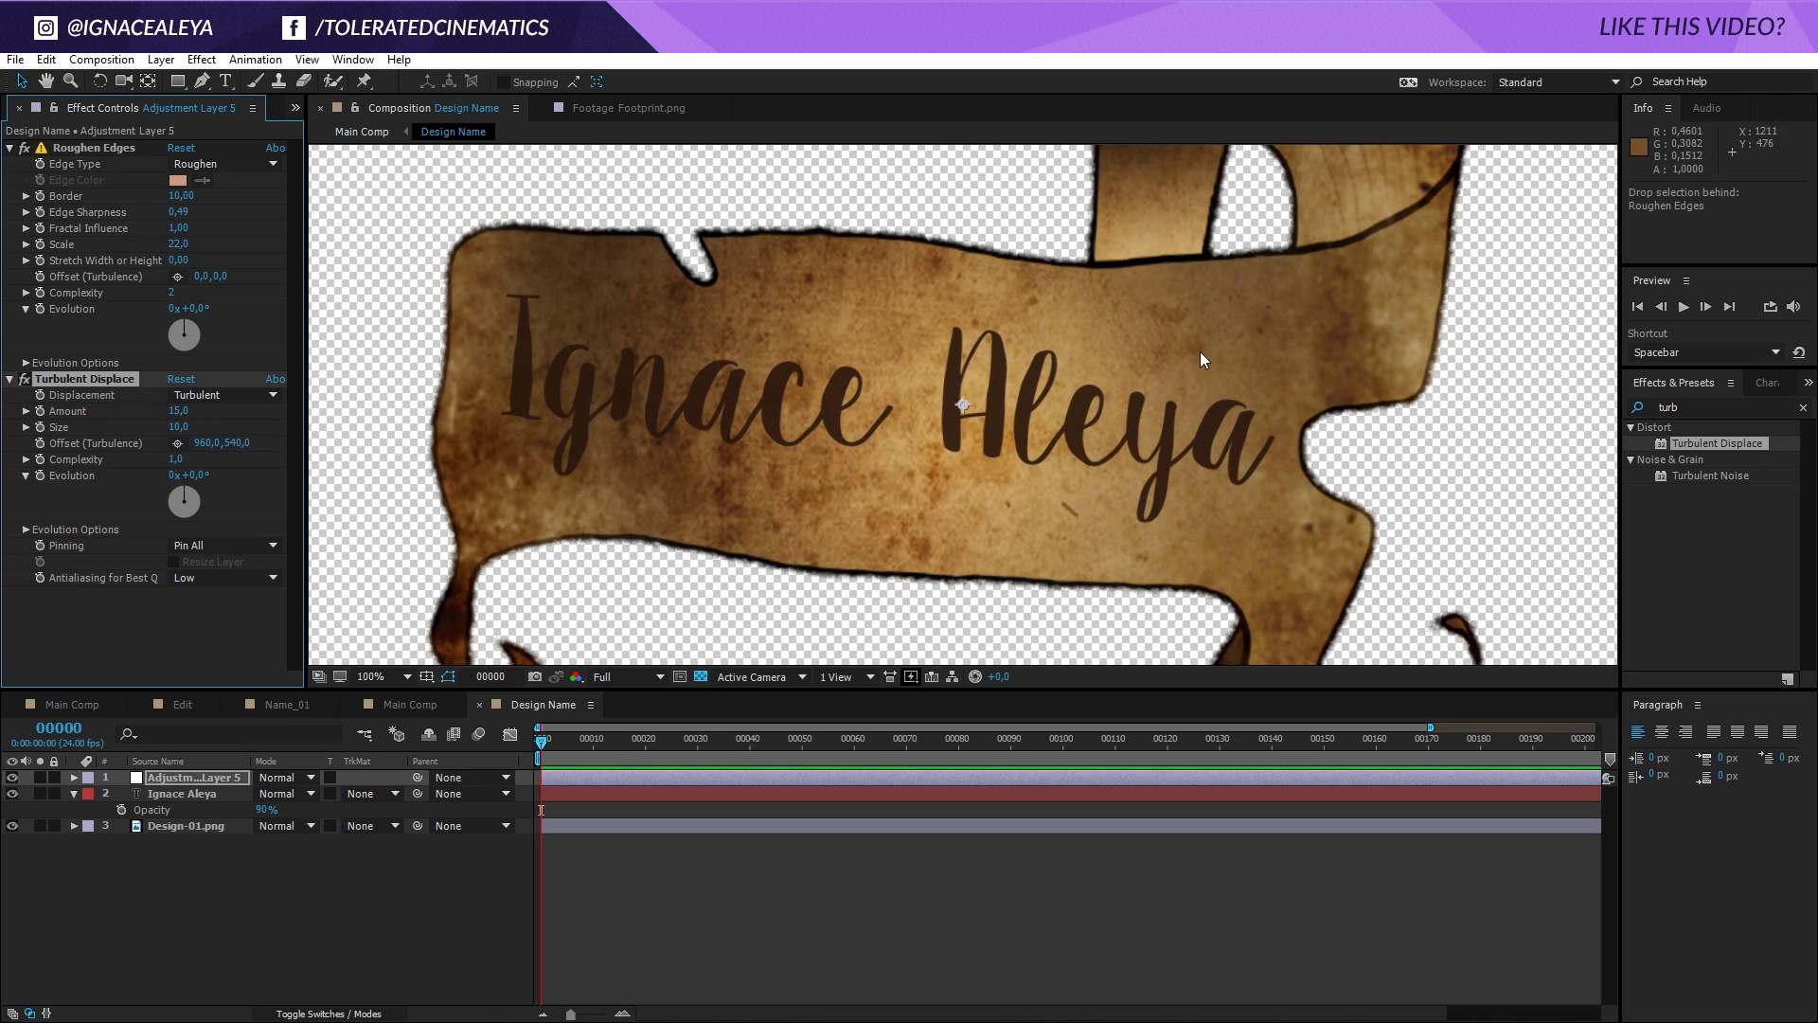
- Set Turbulent Displace Size and Amount both to 25, then duplicate the effect
{"action": "left_click", "coordinate": [176, 429]}
{"action": "type", "text": "25"}
{"action": "key", "text": "Return"}
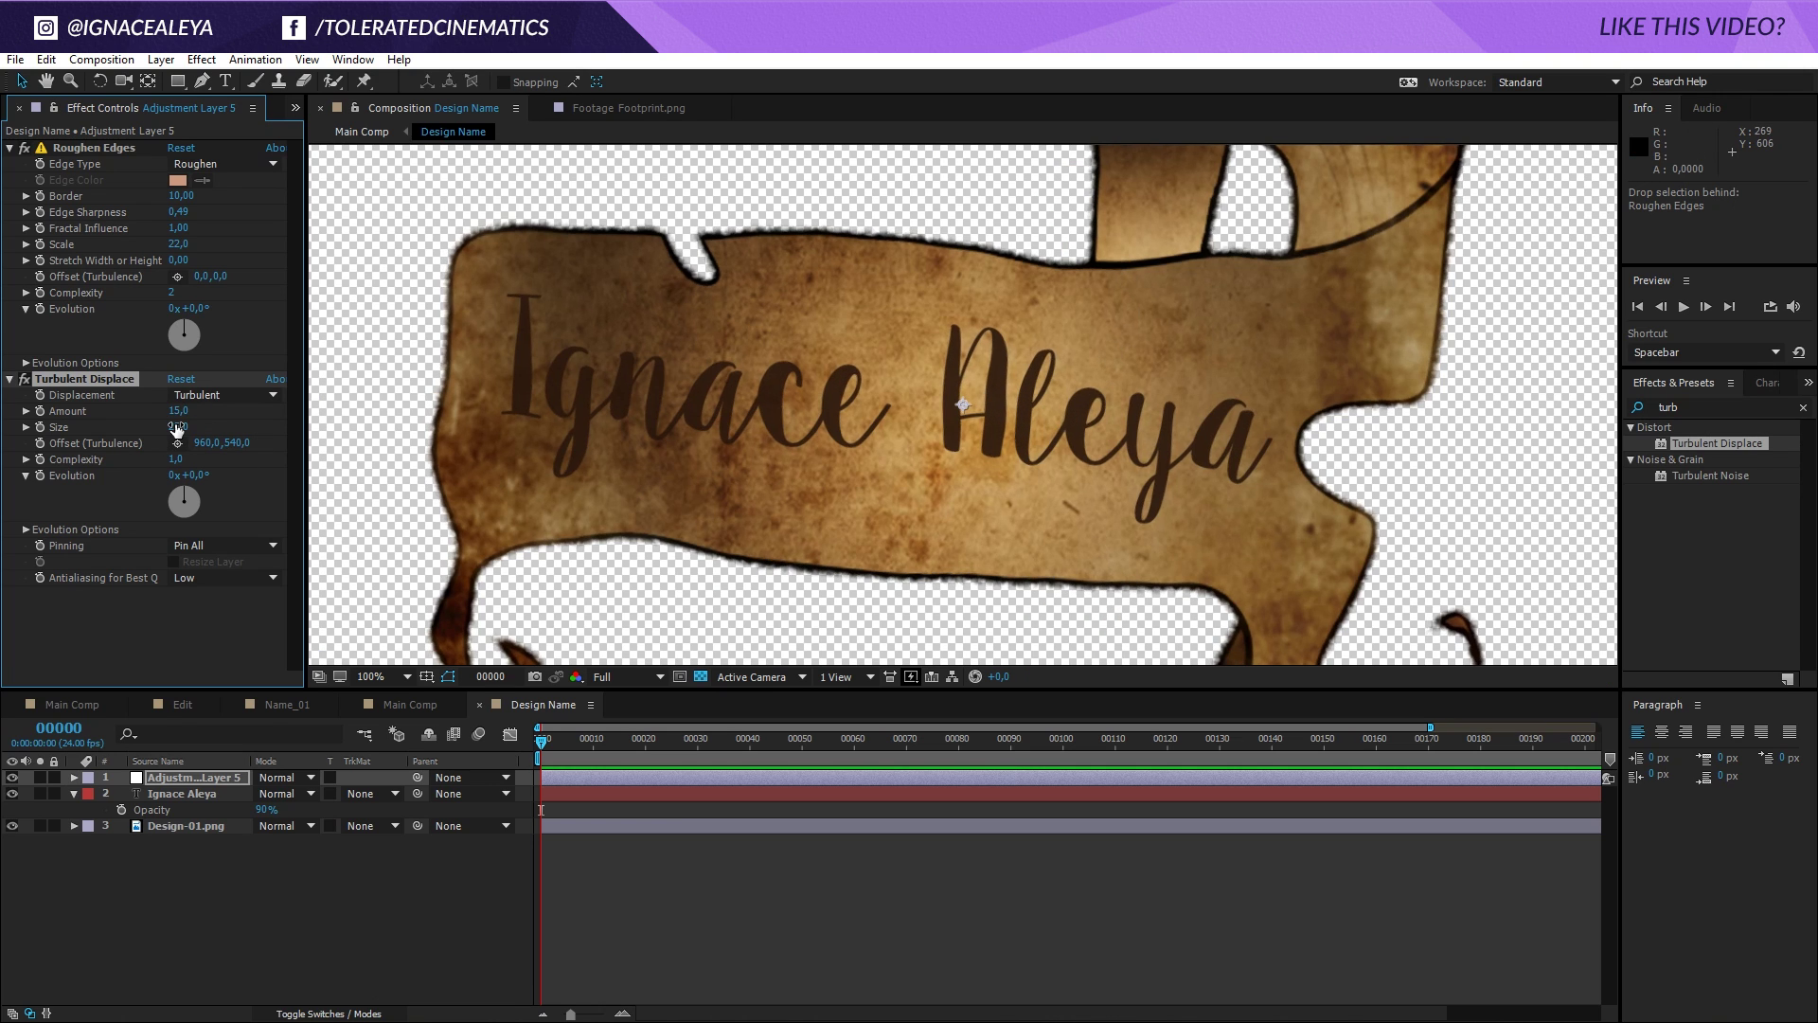
{"action": "key", "text": "comma"}
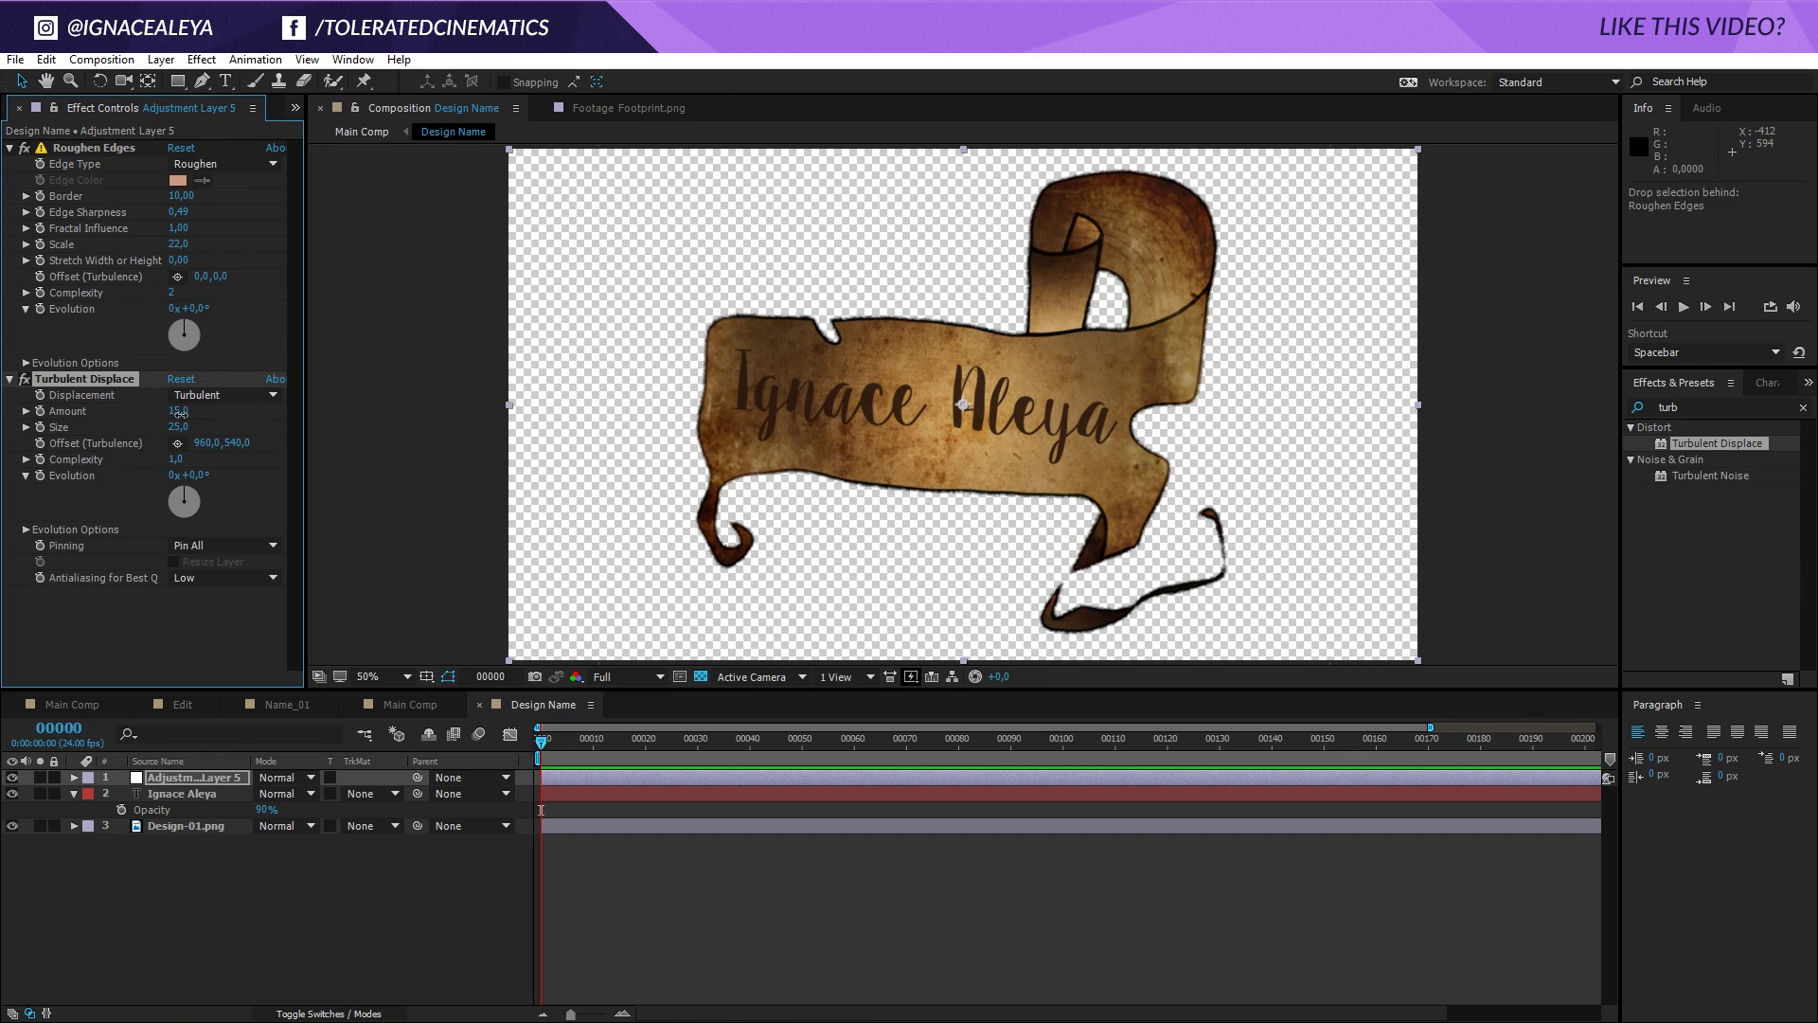
{"action": "left_click_drag", "start_coordinate": [207, 413], "coordinate": [222, 412]}
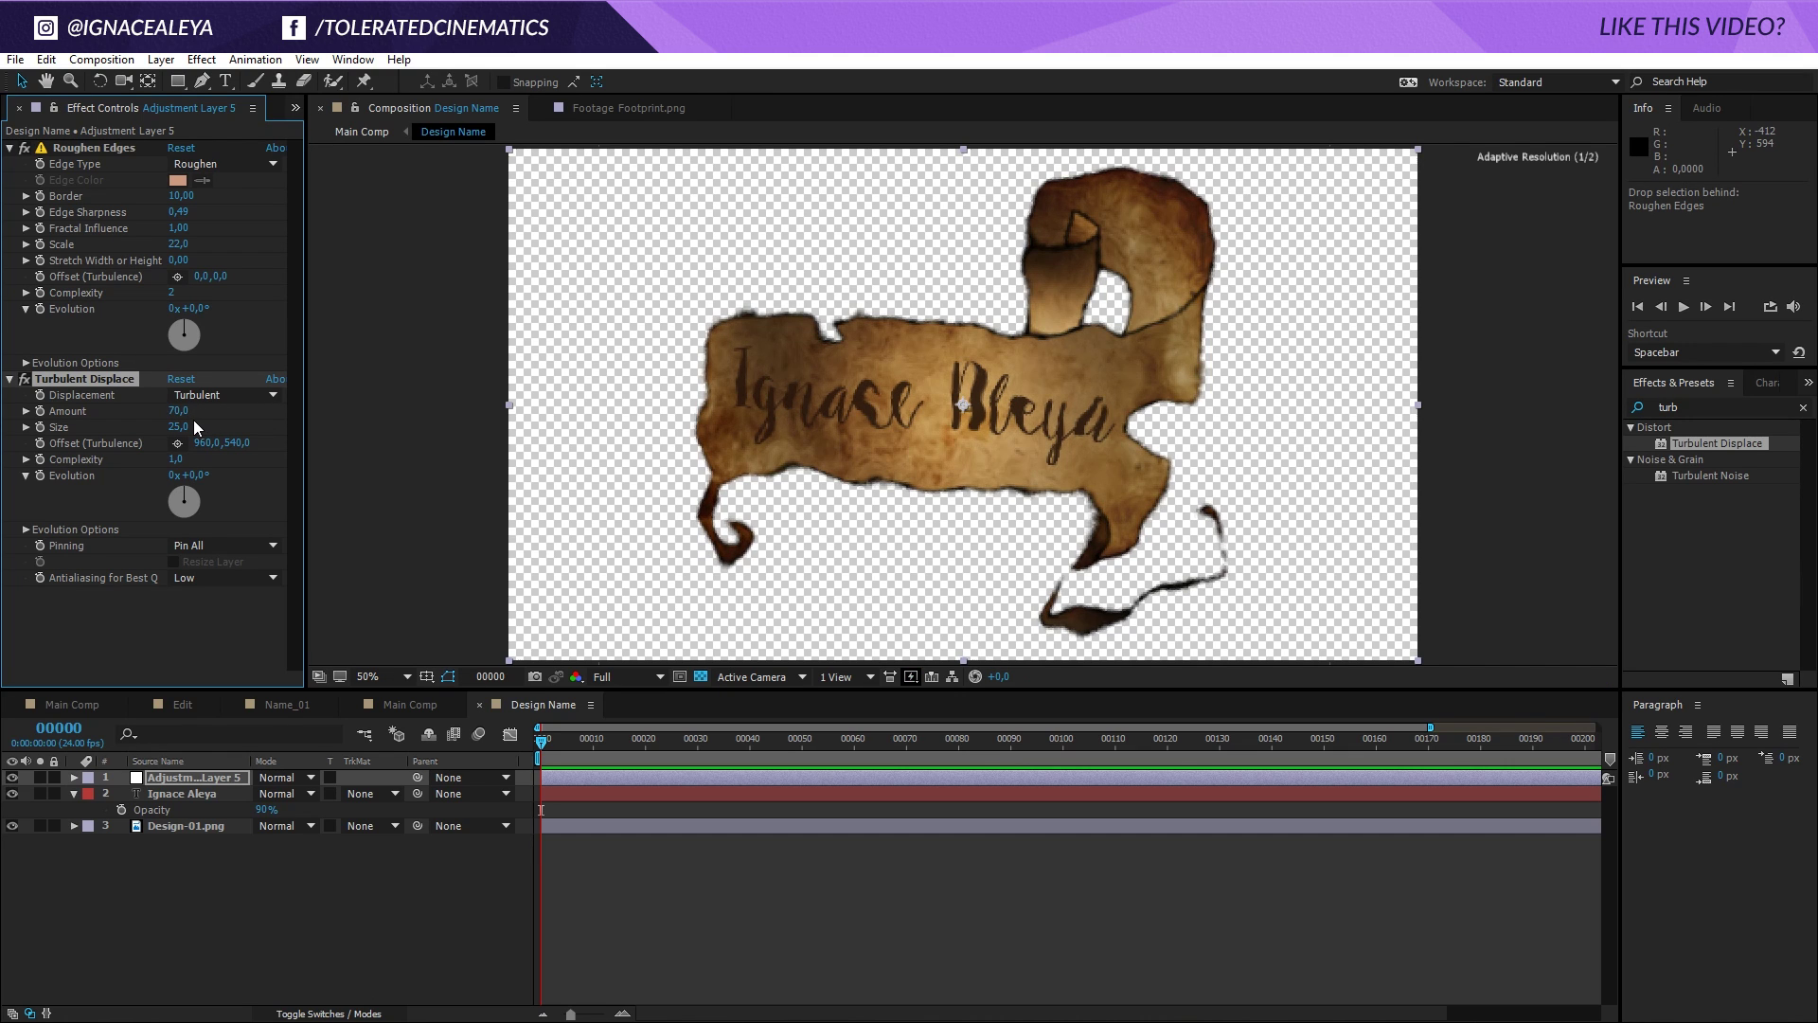
{"action": "left_click", "coordinate": [178, 411]}
{"action": "type", "text": "25"}
{"action": "key", "text": "Return"}
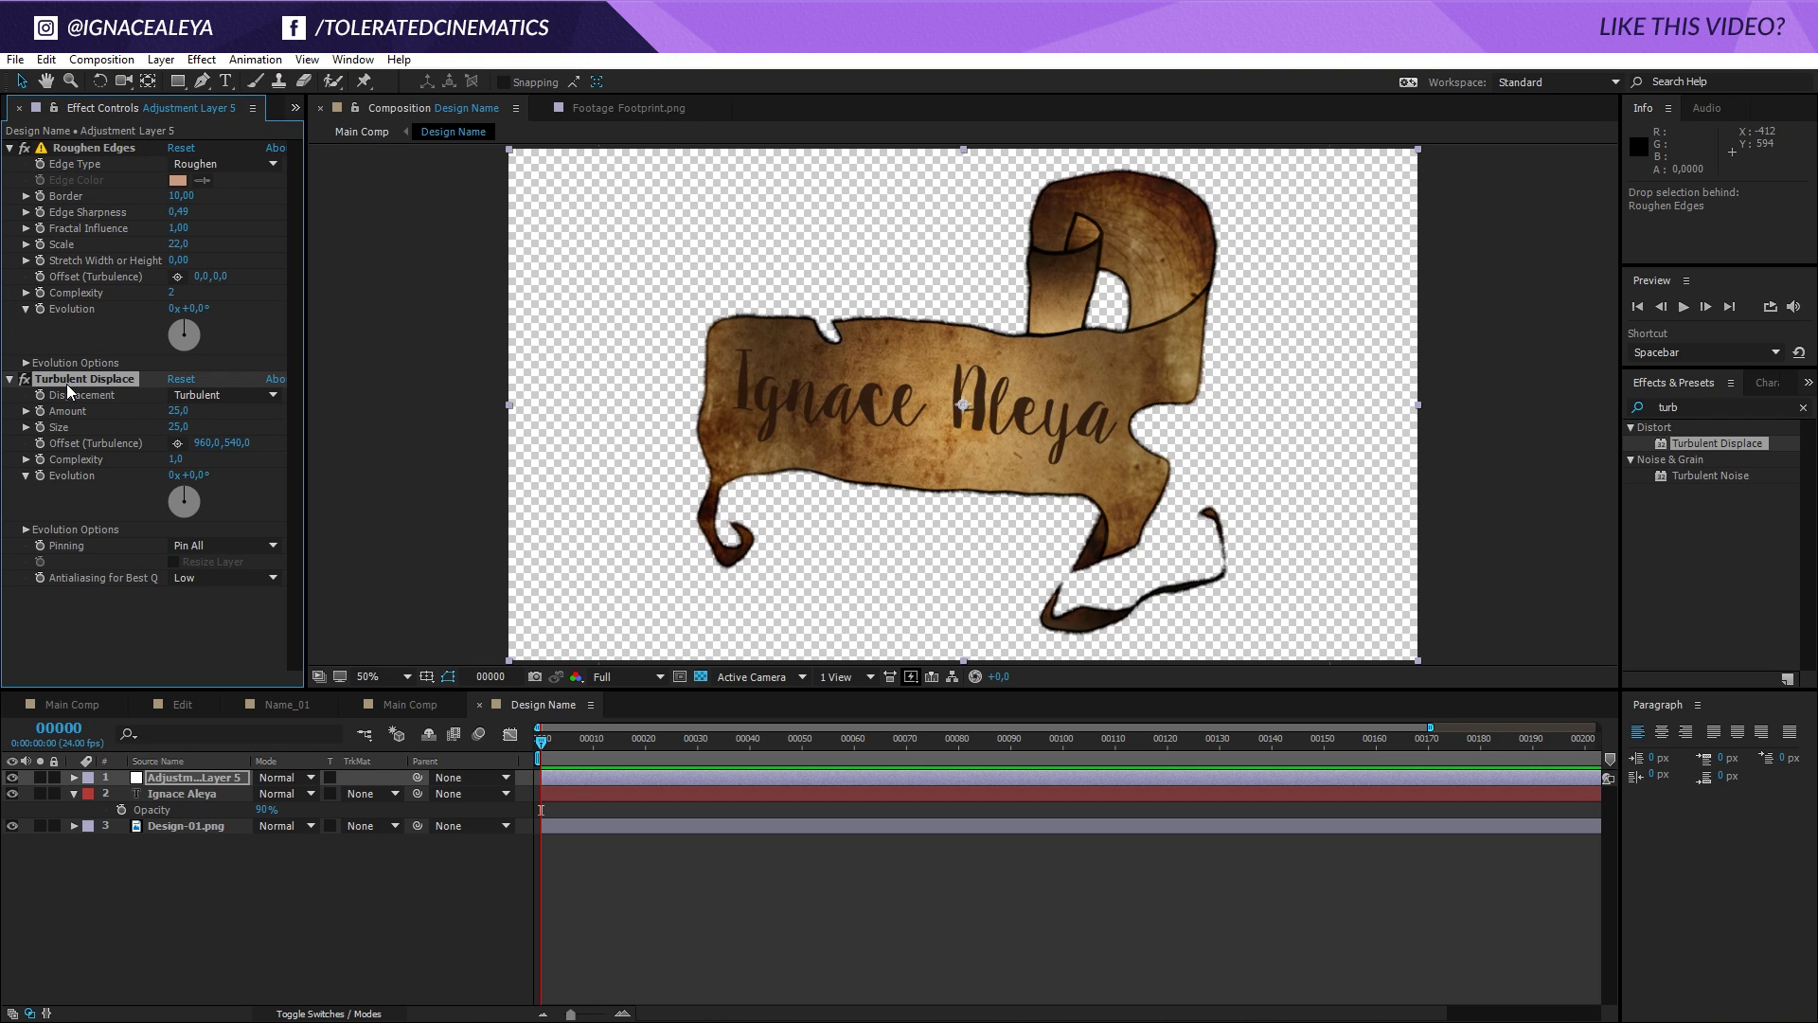
{"action": "key", "text": "ctrl+d"}
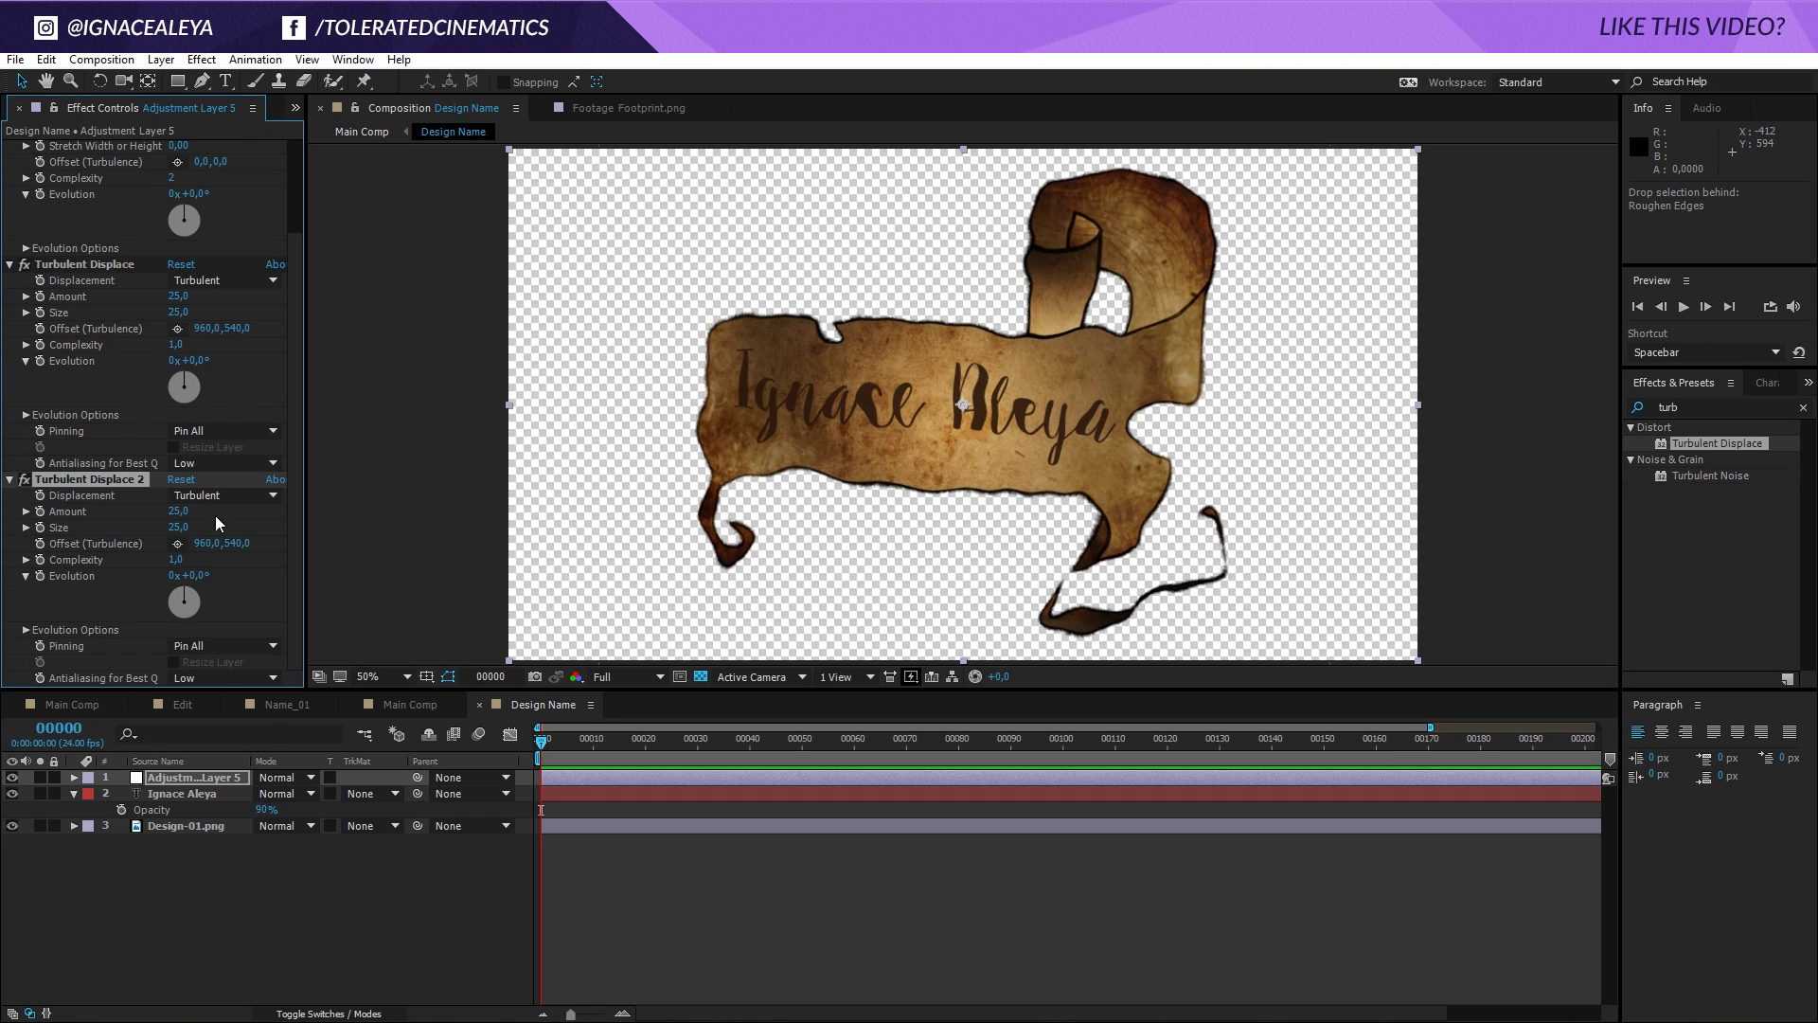
- Enter 20 on Turbulent Displace 2, lower the first one's Amount to 15, and collapse the effects
{"action": "left_click", "coordinate": [178, 527]}
{"action": "type", "text": "20"}
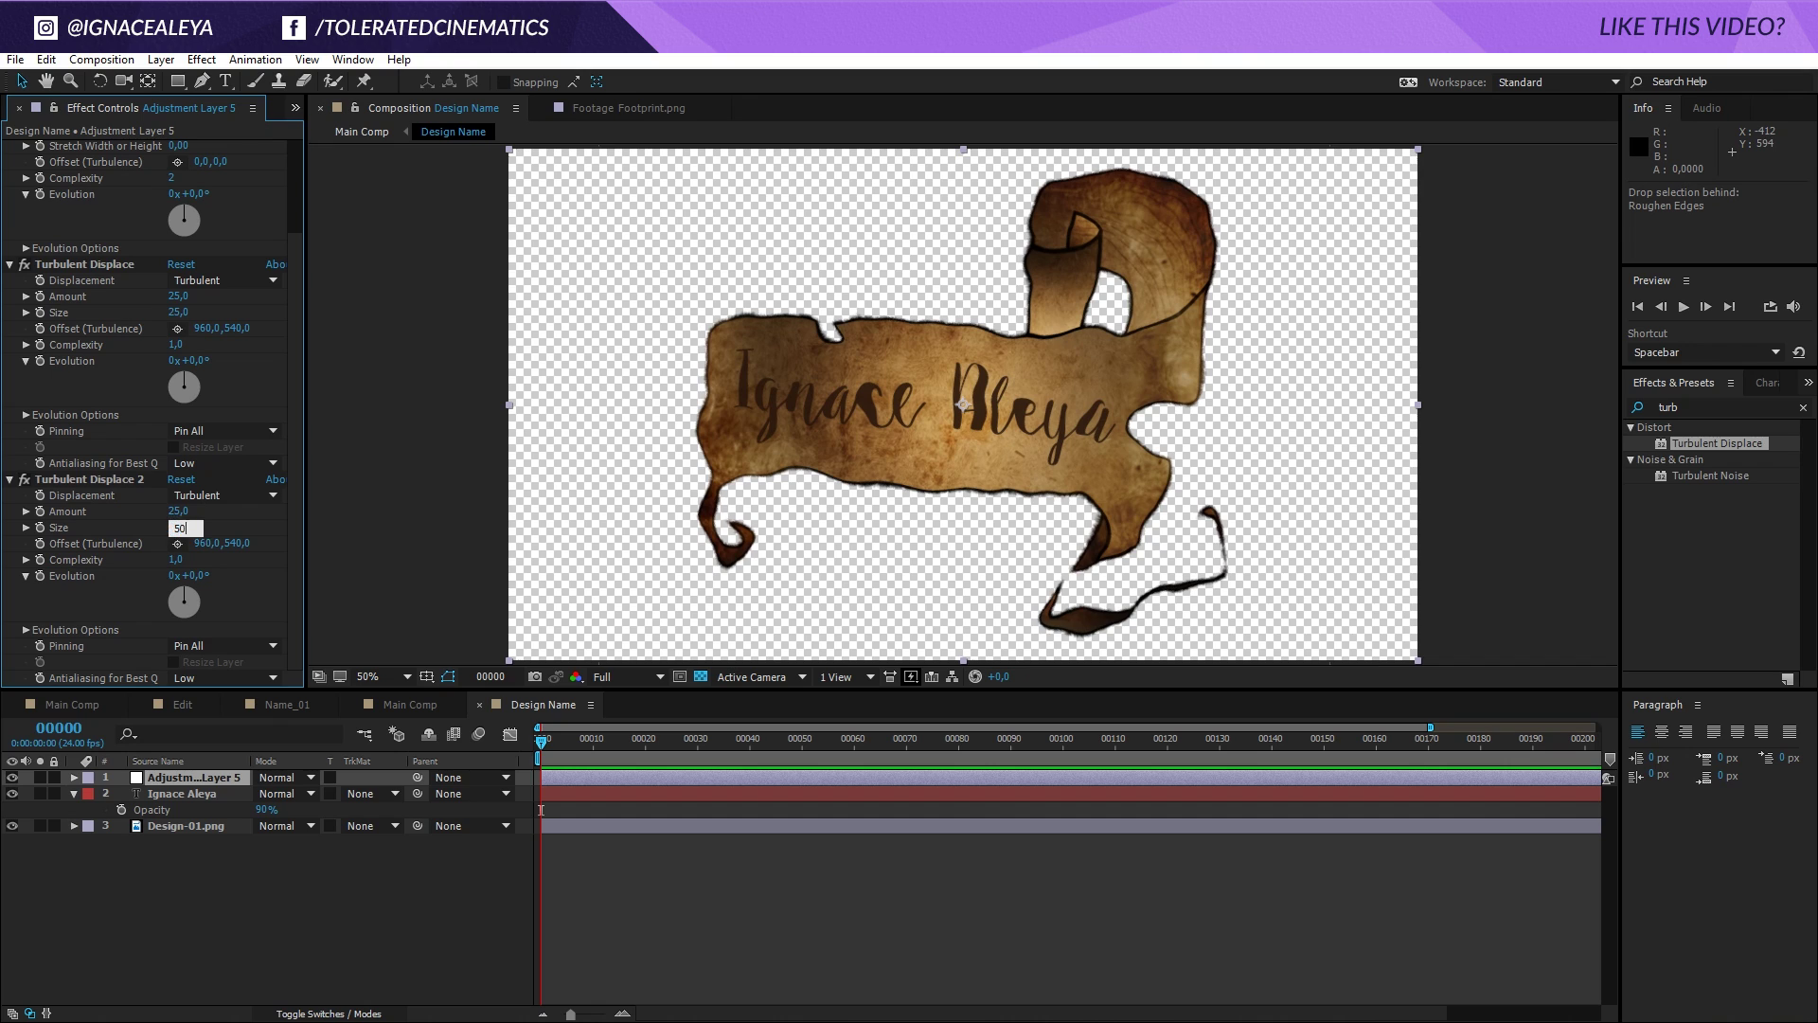
{"action": "key", "text": "Return"}
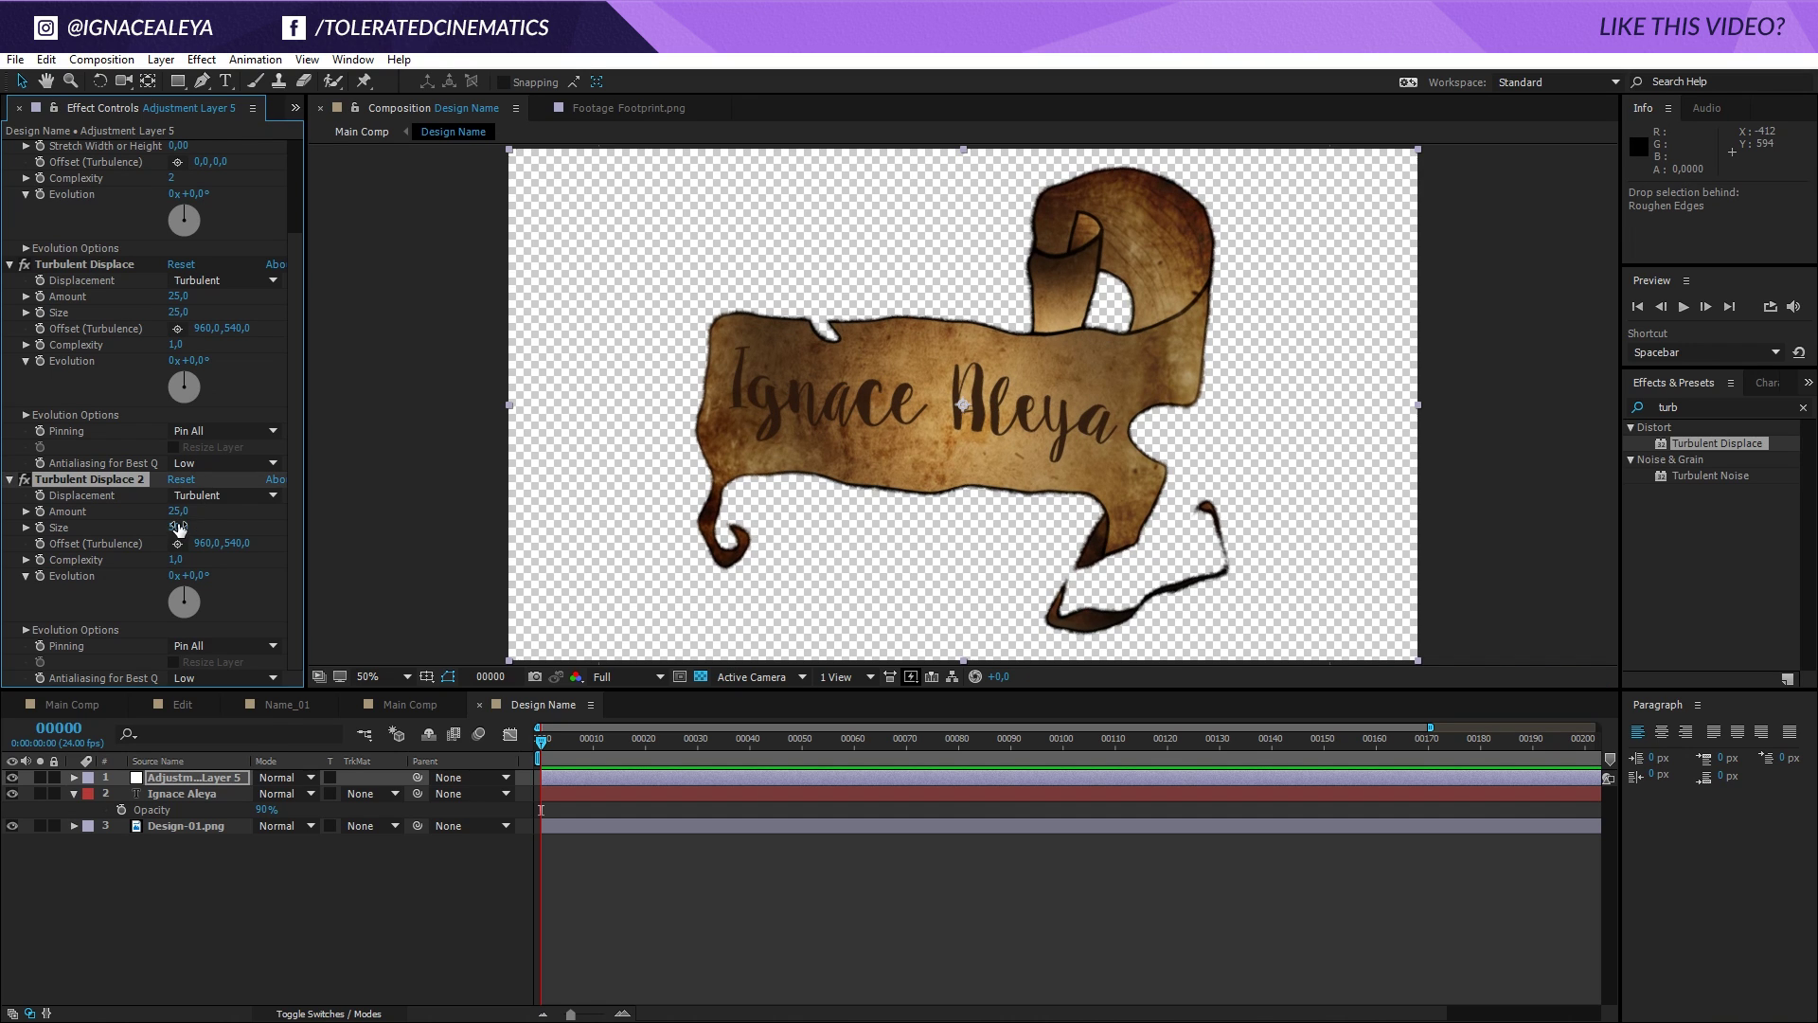
{"action": "left_click", "coordinate": [64, 261]}
{"action": "left_click_drag", "start_coordinate": [192, 301], "coordinate": [183, 303]}
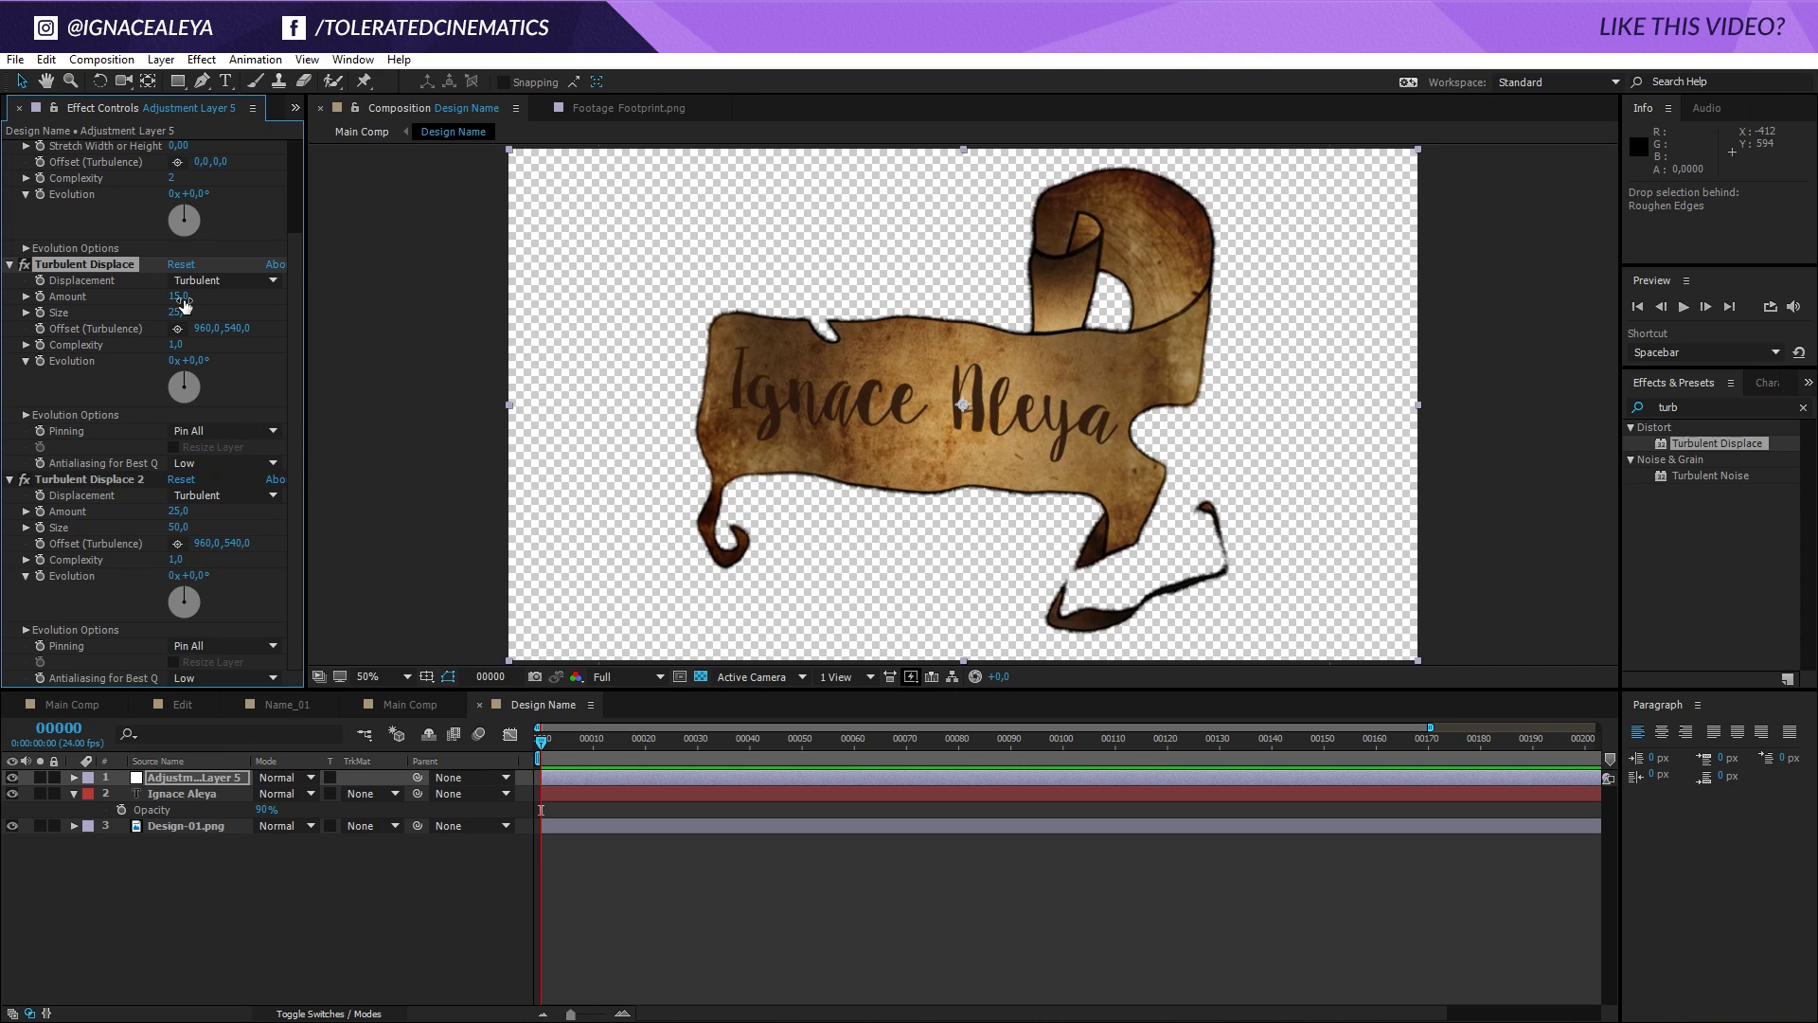
{"action": "left_click", "coordinate": [108, 479]}
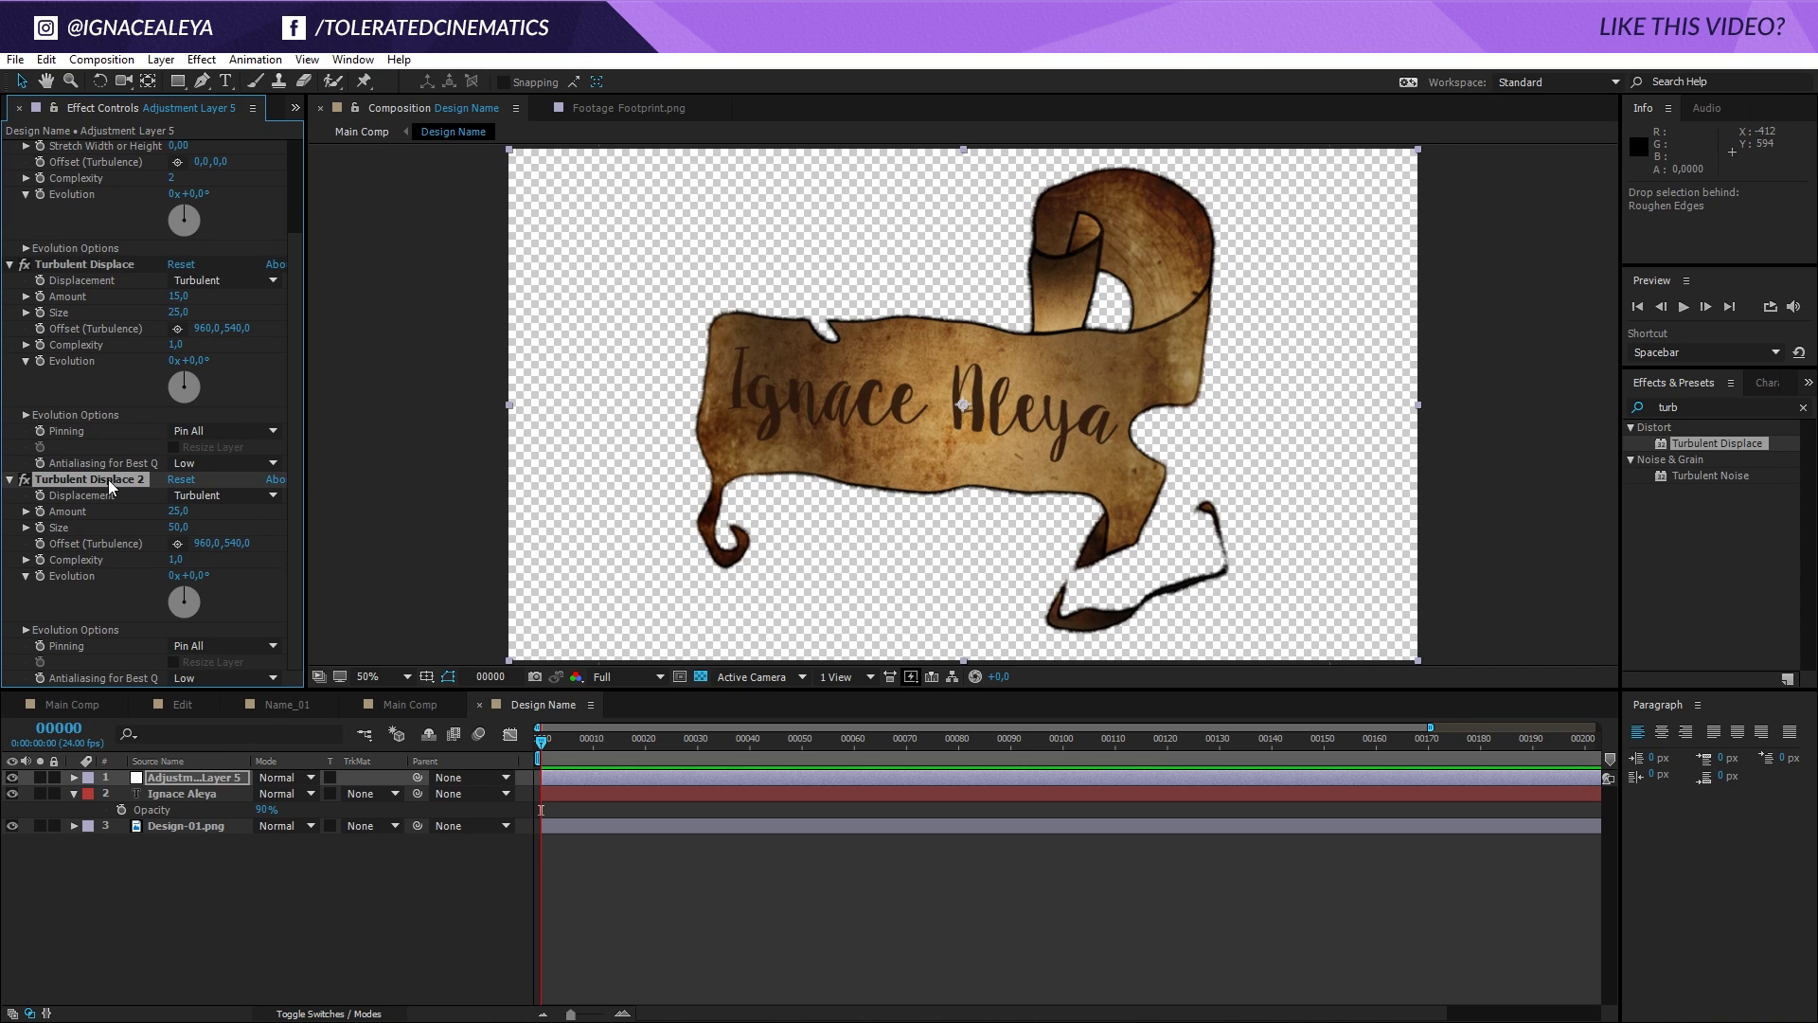
{"action": "left_click", "coordinate": [12, 265]}
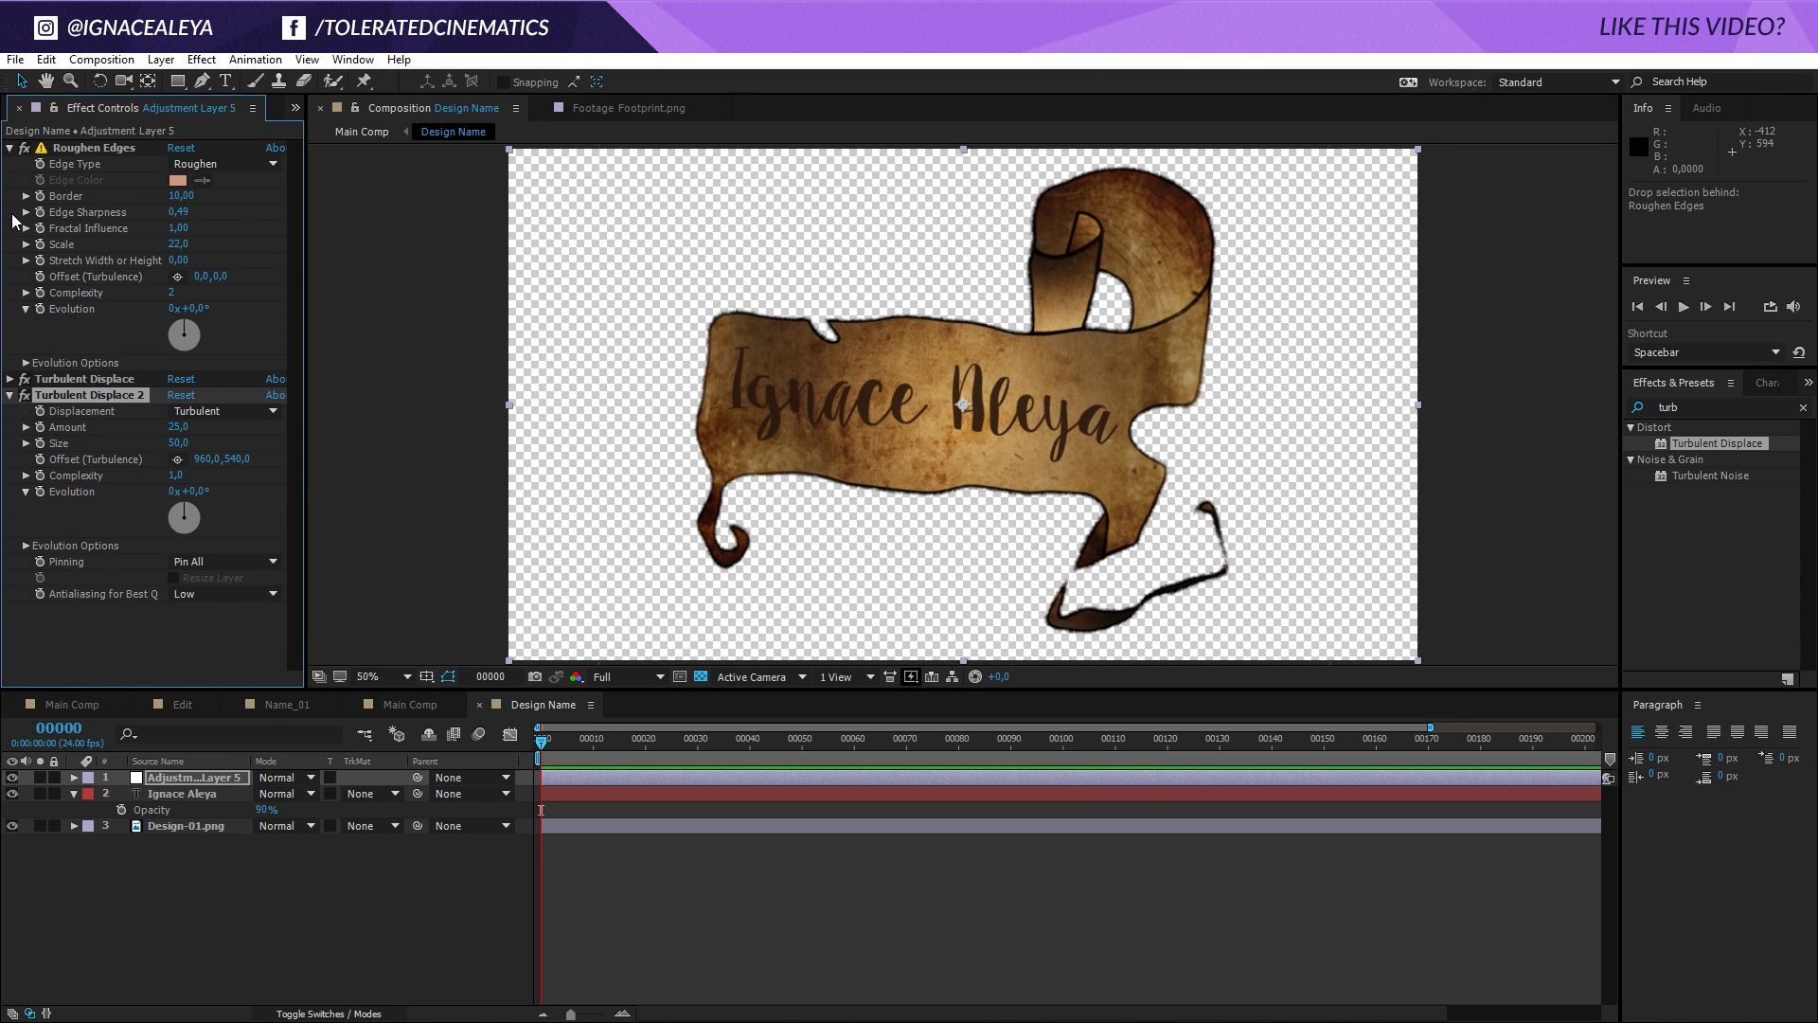
{"action": "left_click", "coordinate": [10, 149]}
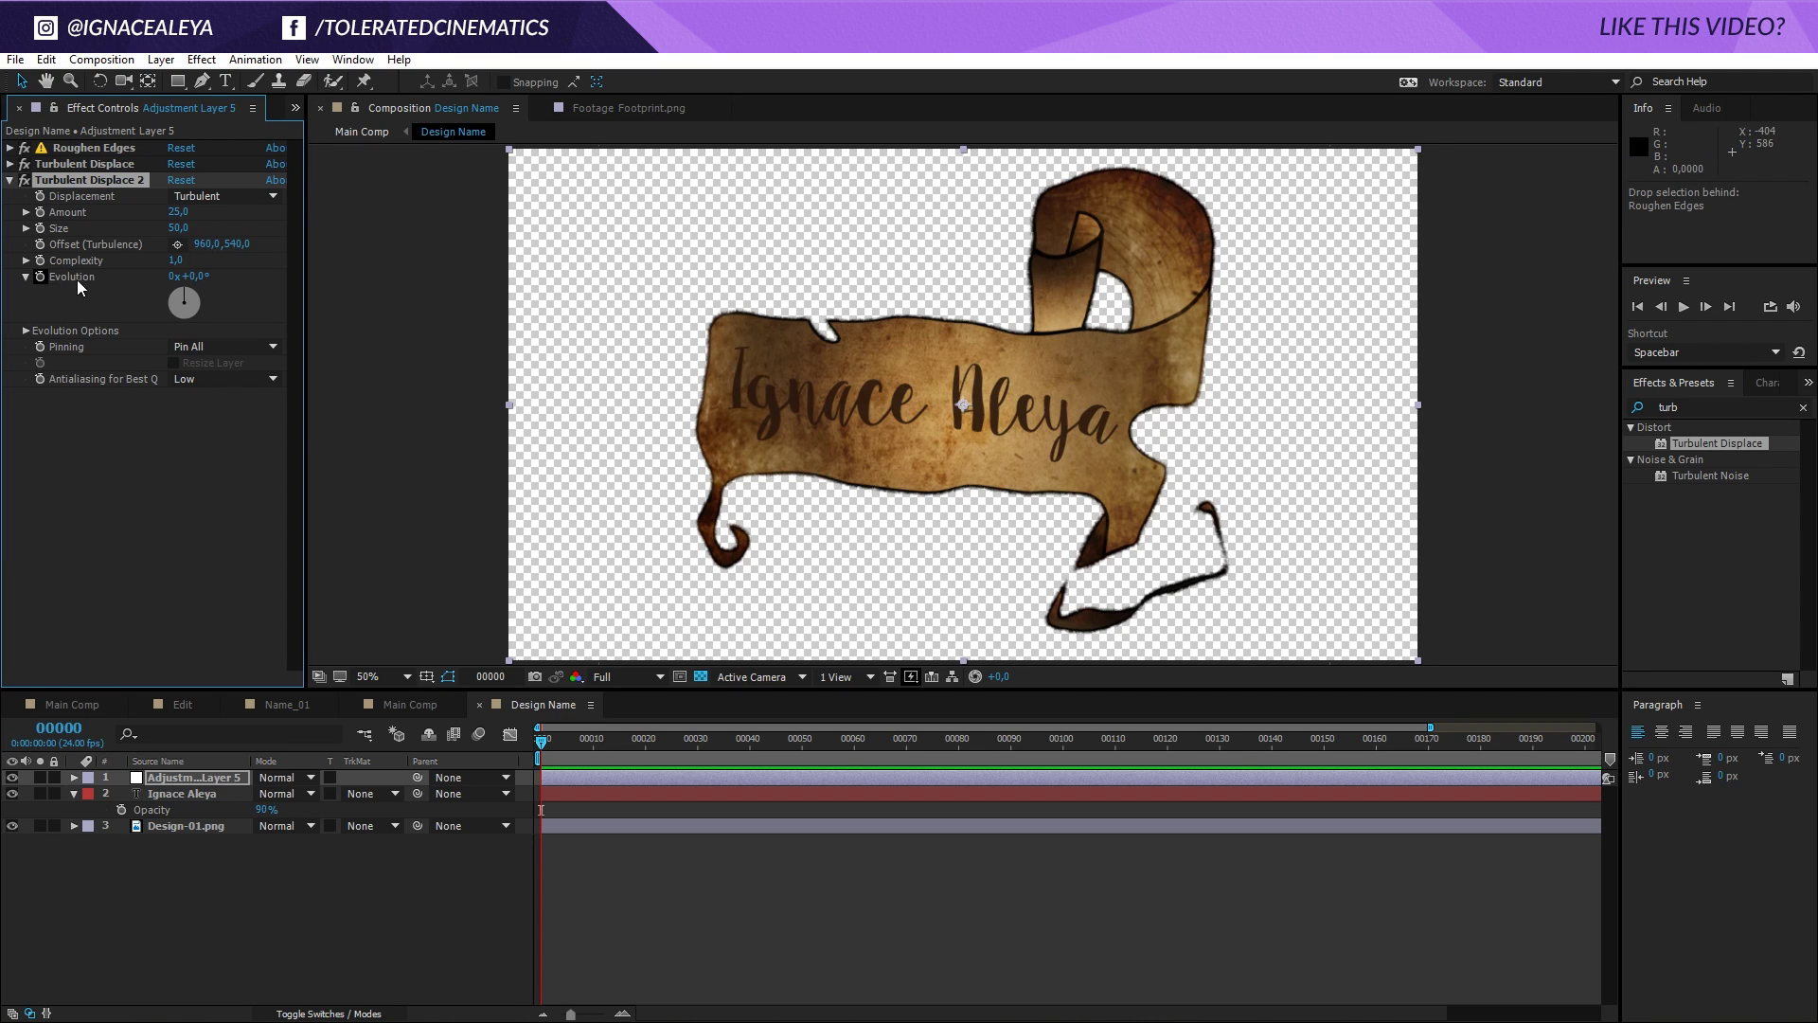
- Add a time-based expression to Turbulent Displace 2 Evolution and preview the distortion
{"action": "left_click", "coordinate": [41, 276], "text": "alt"}
{"action": "type", "text": "time*75"}
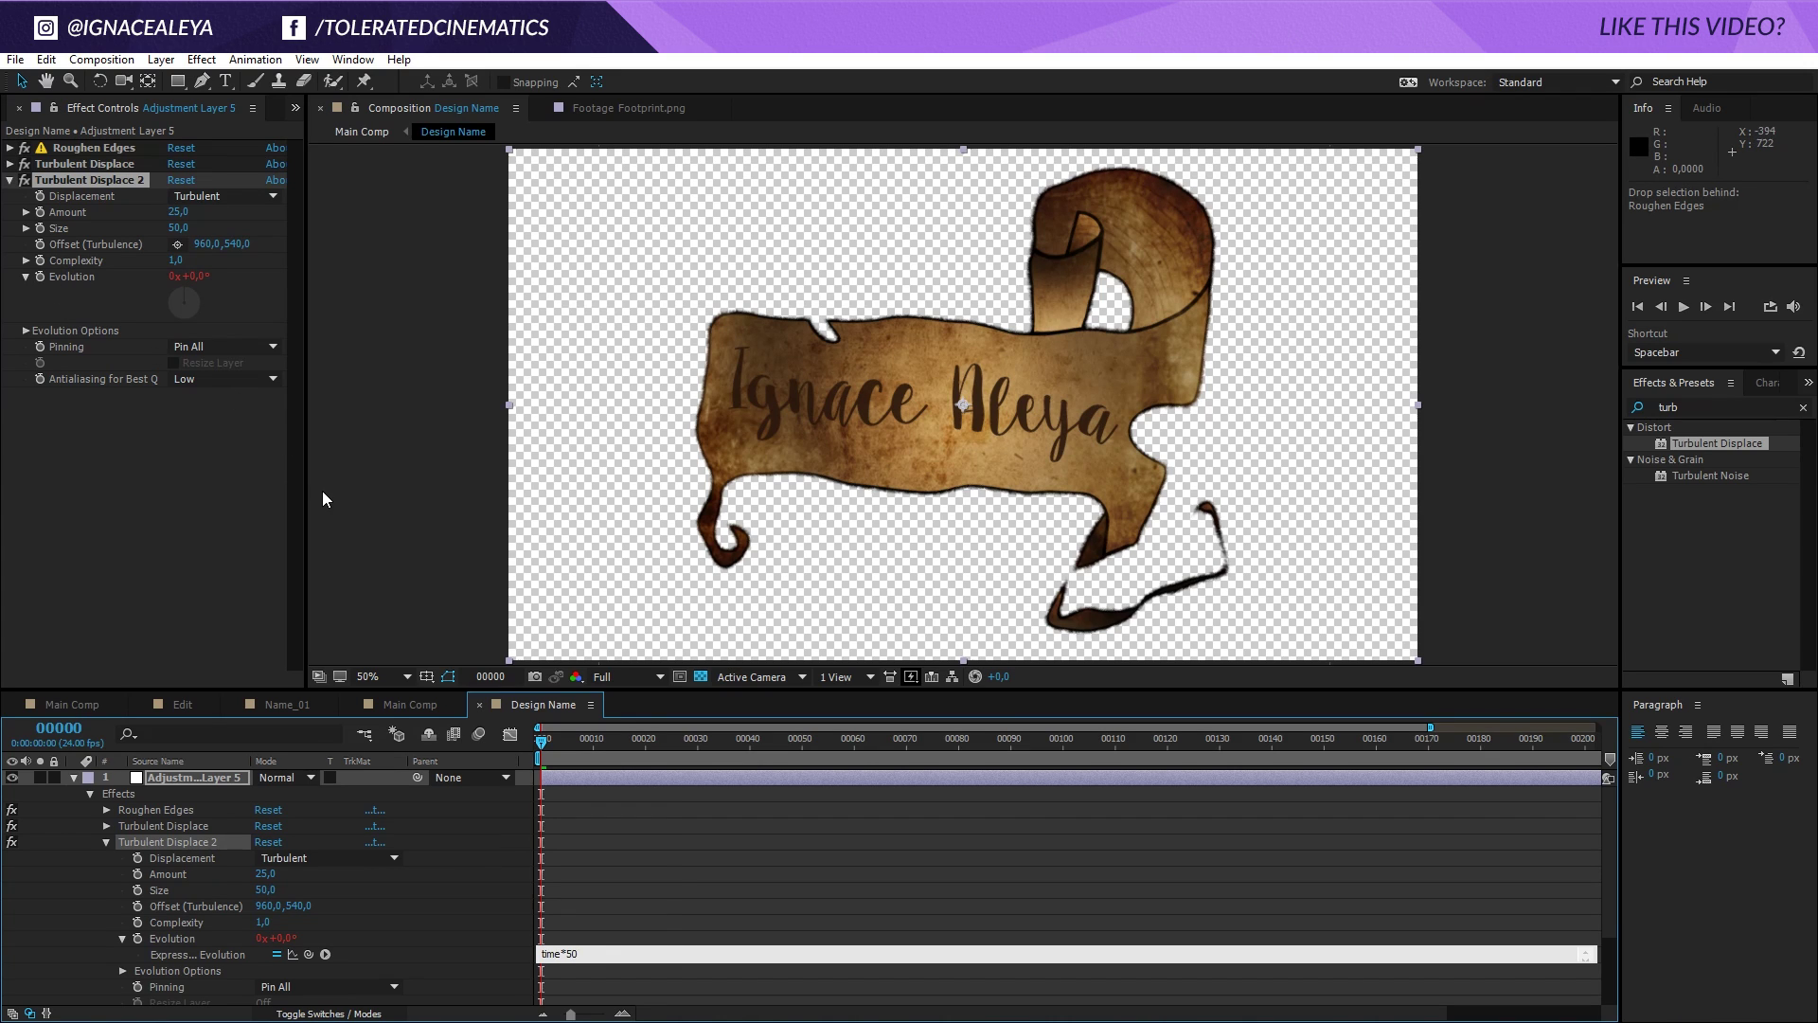
{"action": "left_click", "coordinate": [617, 833]}
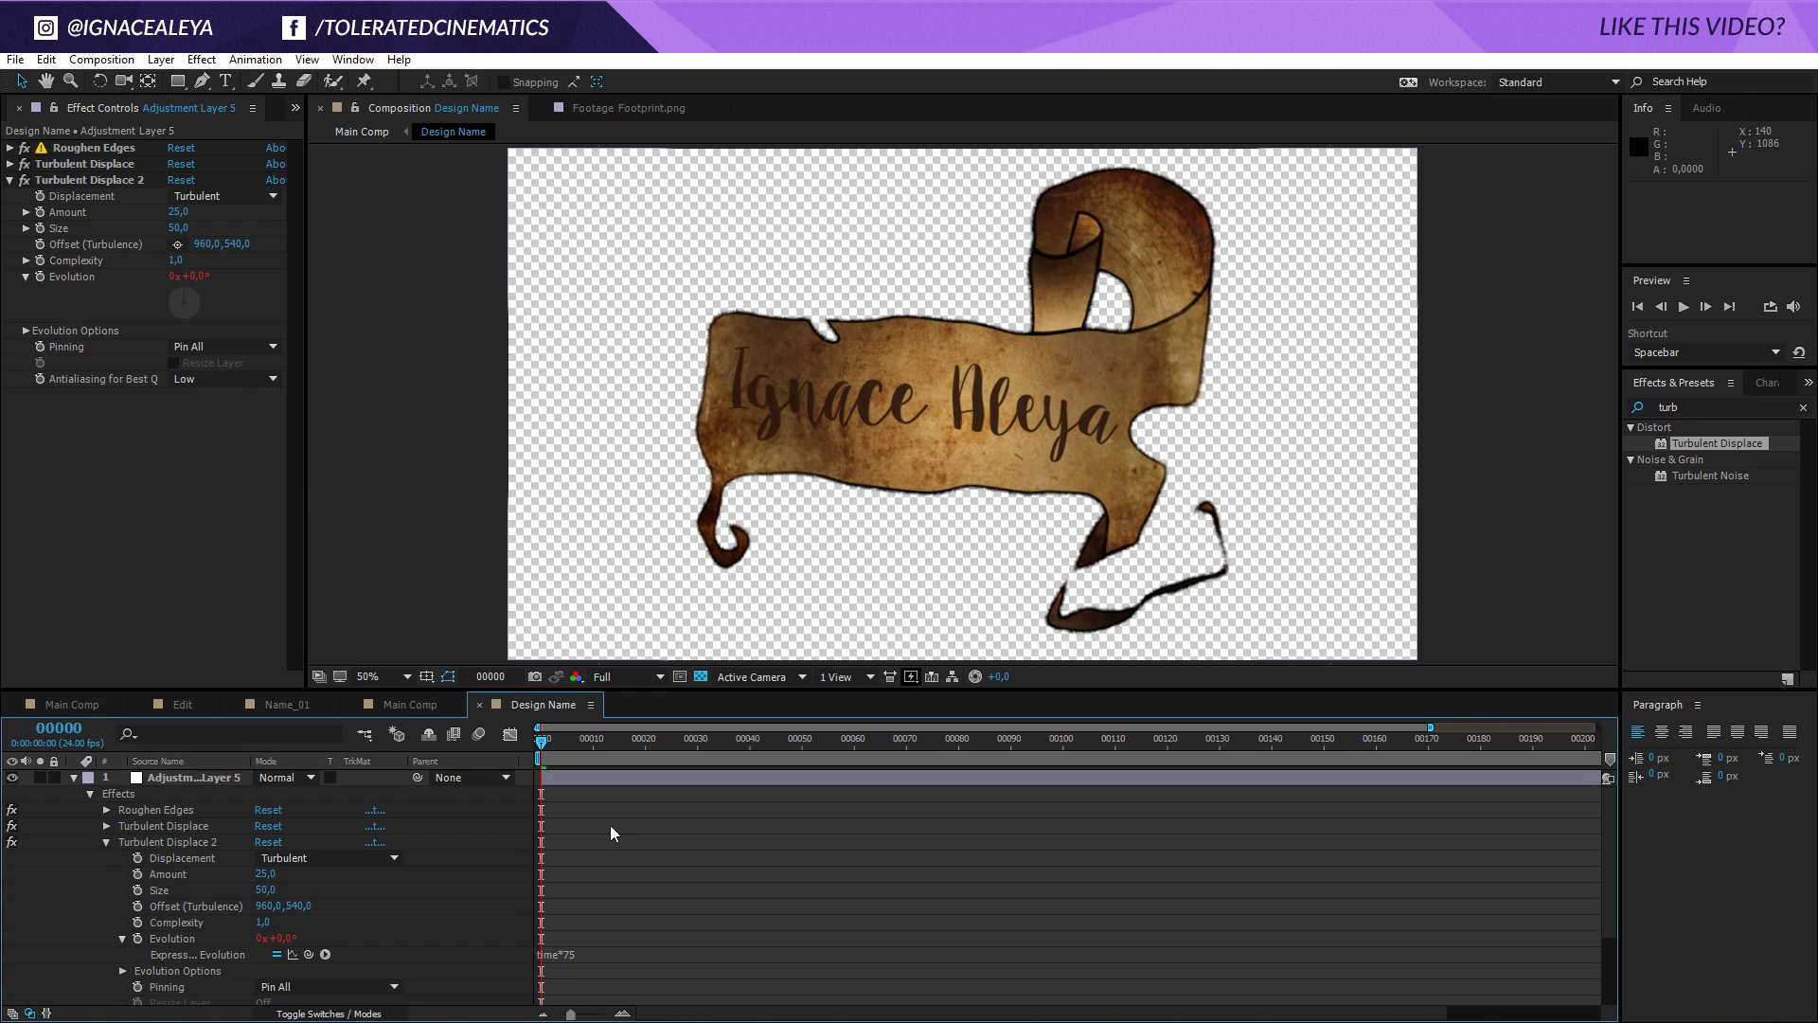
{"action": "left_click_drag", "start_coordinate": [554, 748], "coordinate": [702, 747]}
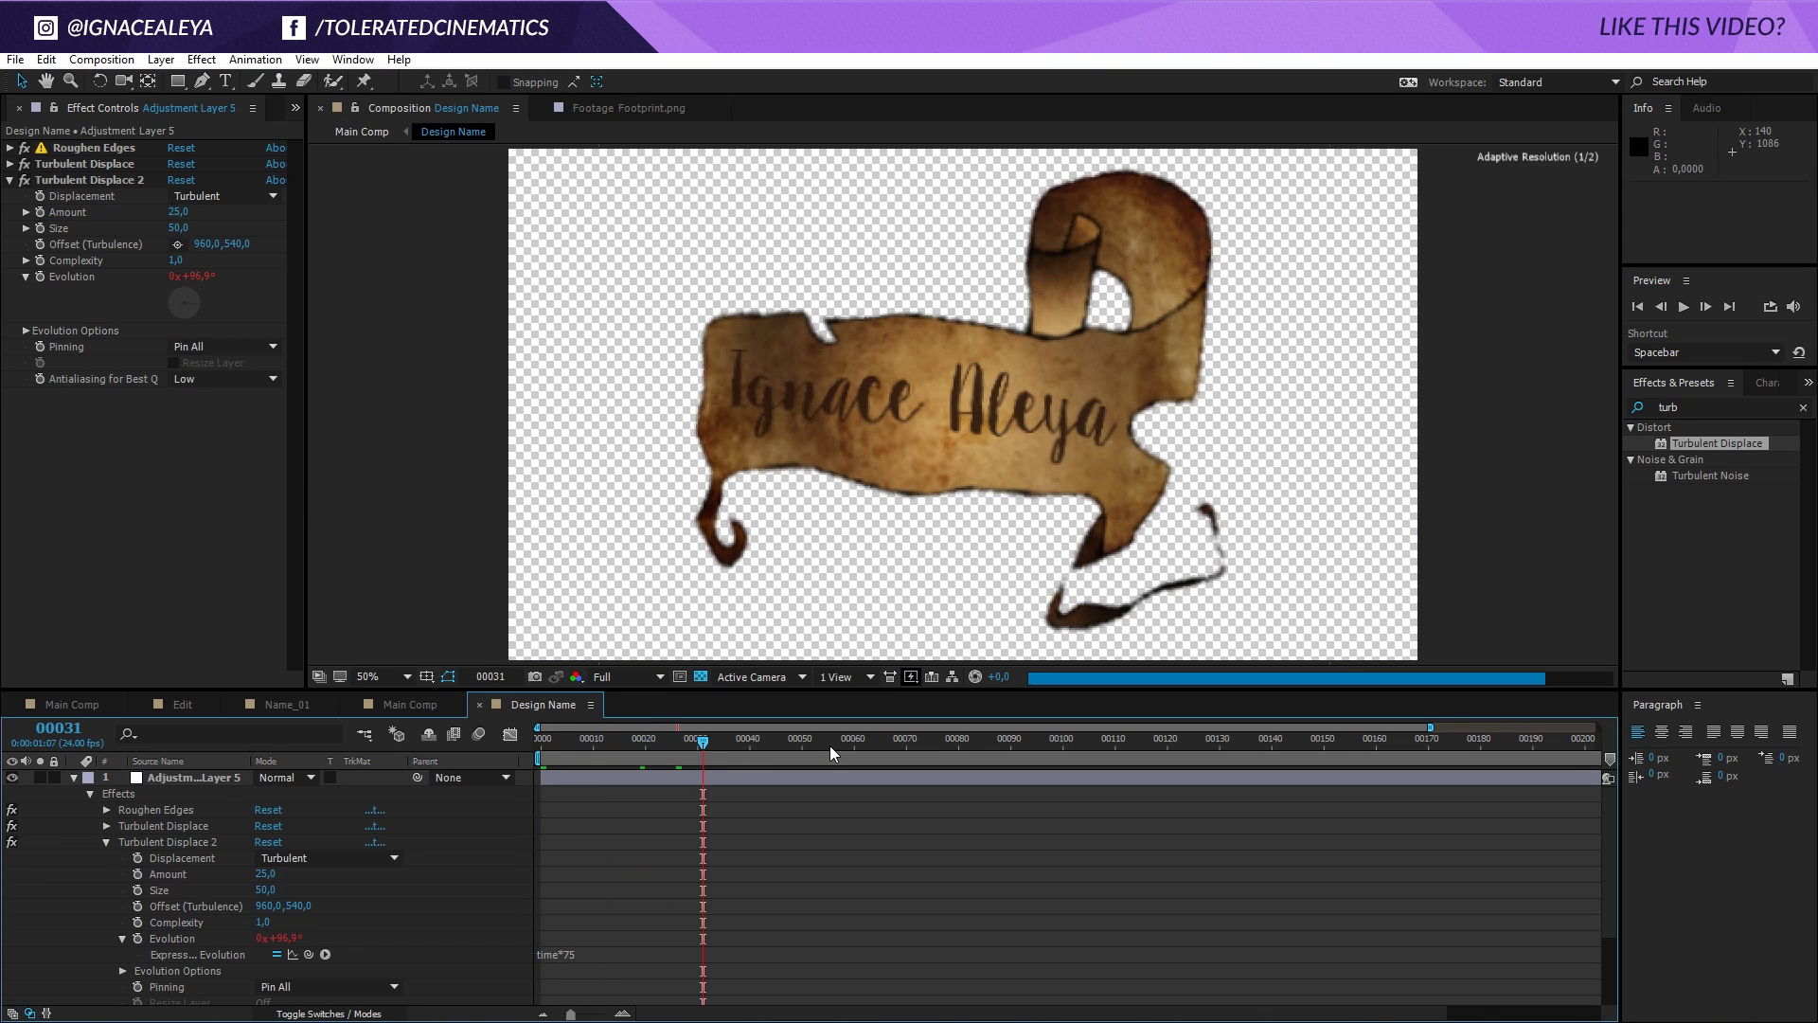
{"action": "key", "text": "space"}
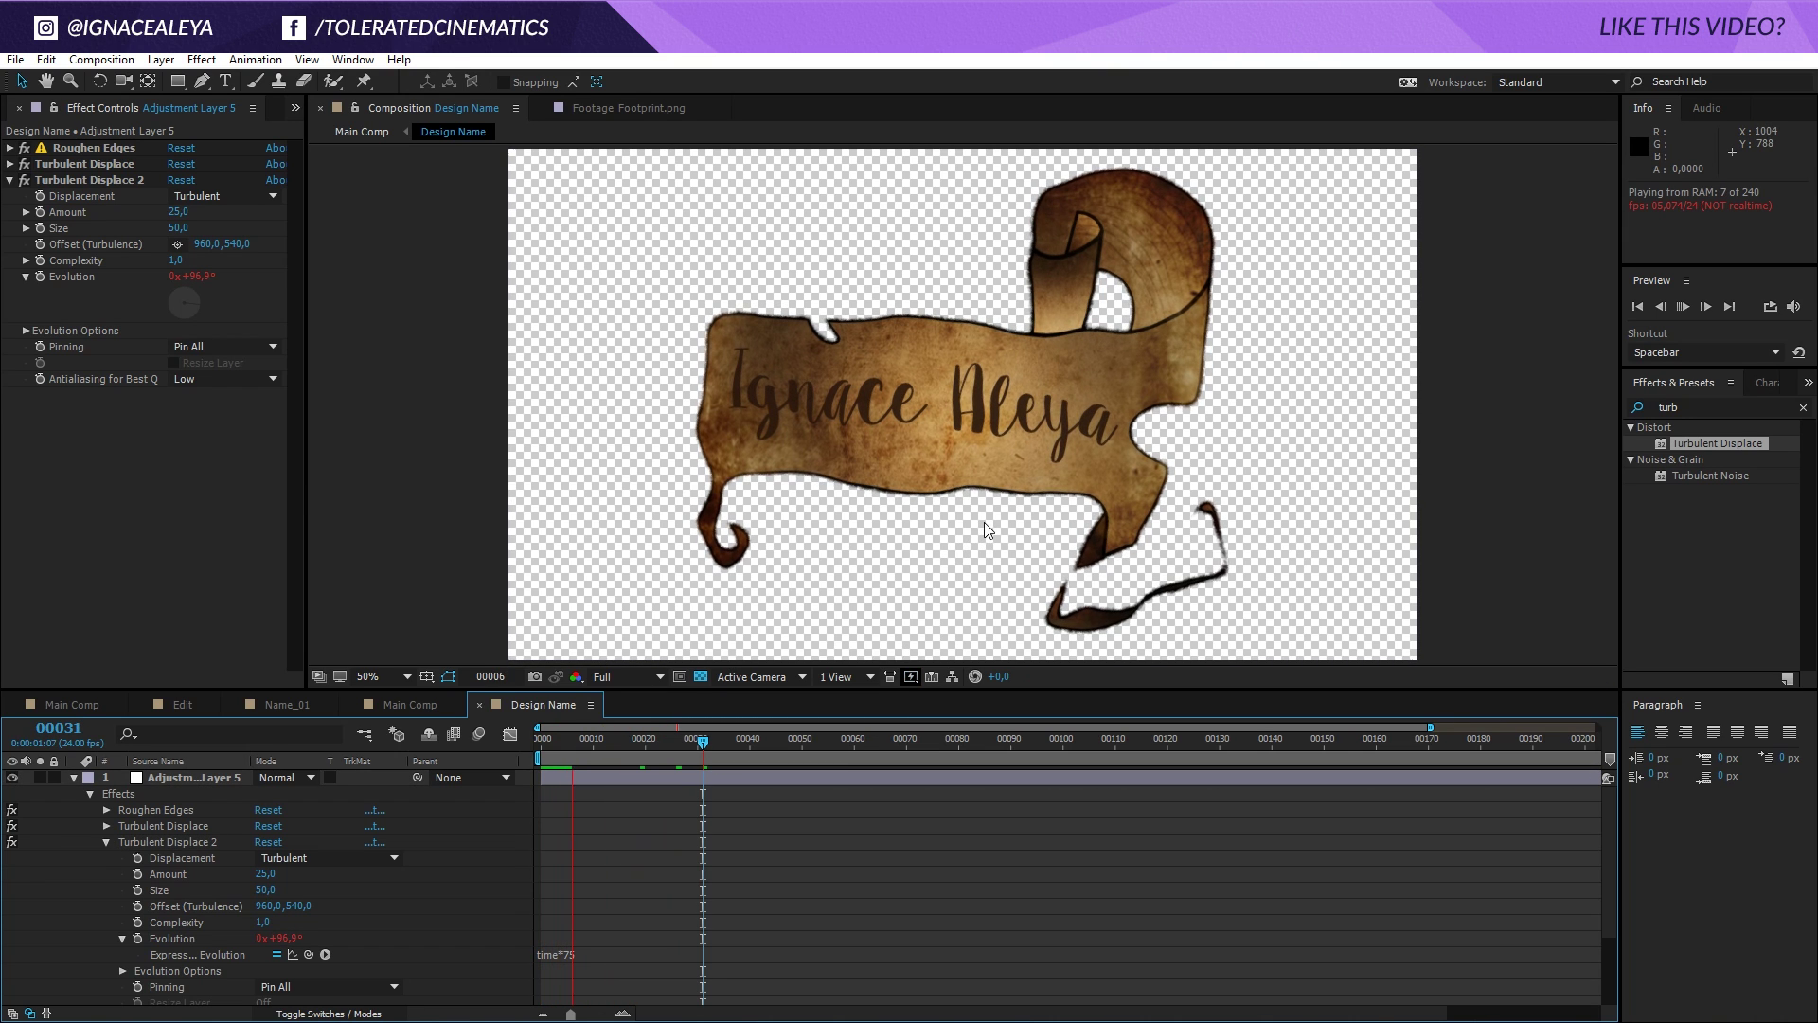
{"action": "left_click", "coordinate": [576, 758]}
- Change the Evolution expression to time*100 and preview the faster edge movement
{"action": "left_click", "coordinate": [606, 953]}
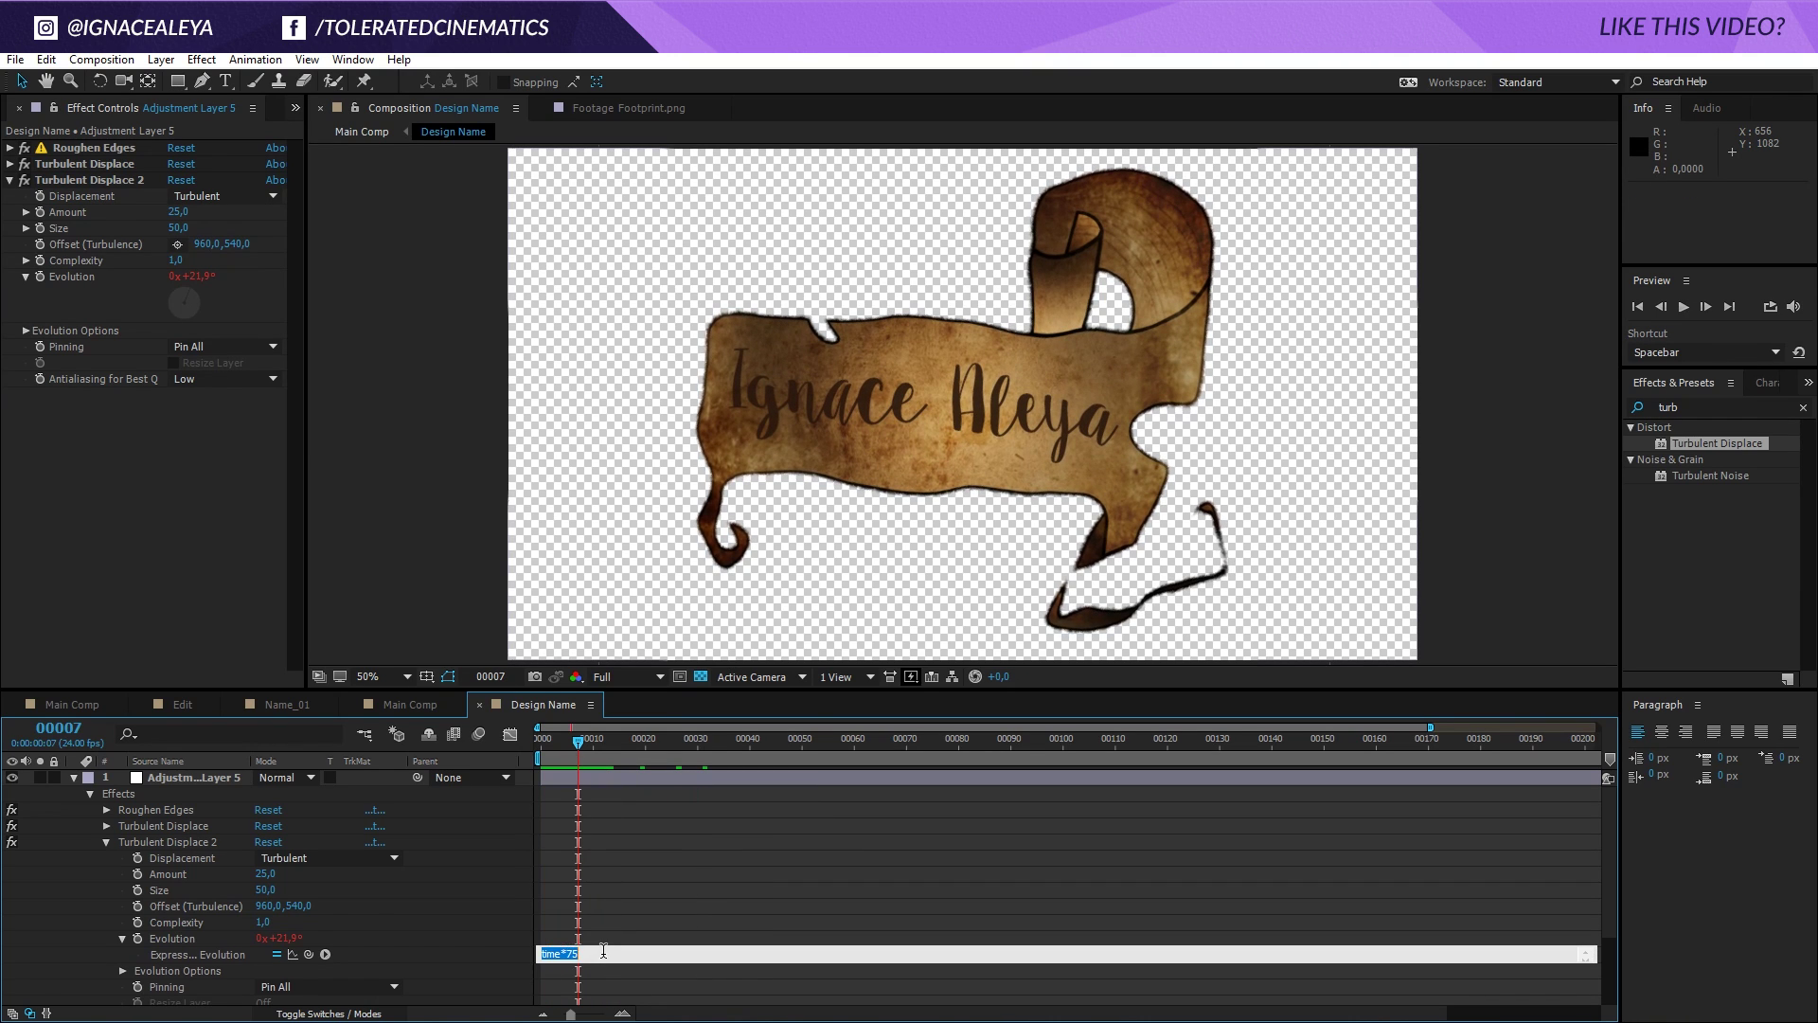
{"action": "key", "text": "BackSpace"}
{"action": "type", "text": "100"}
{"action": "left_click", "coordinate": [630, 901]}
{"action": "key", "text": "space"}
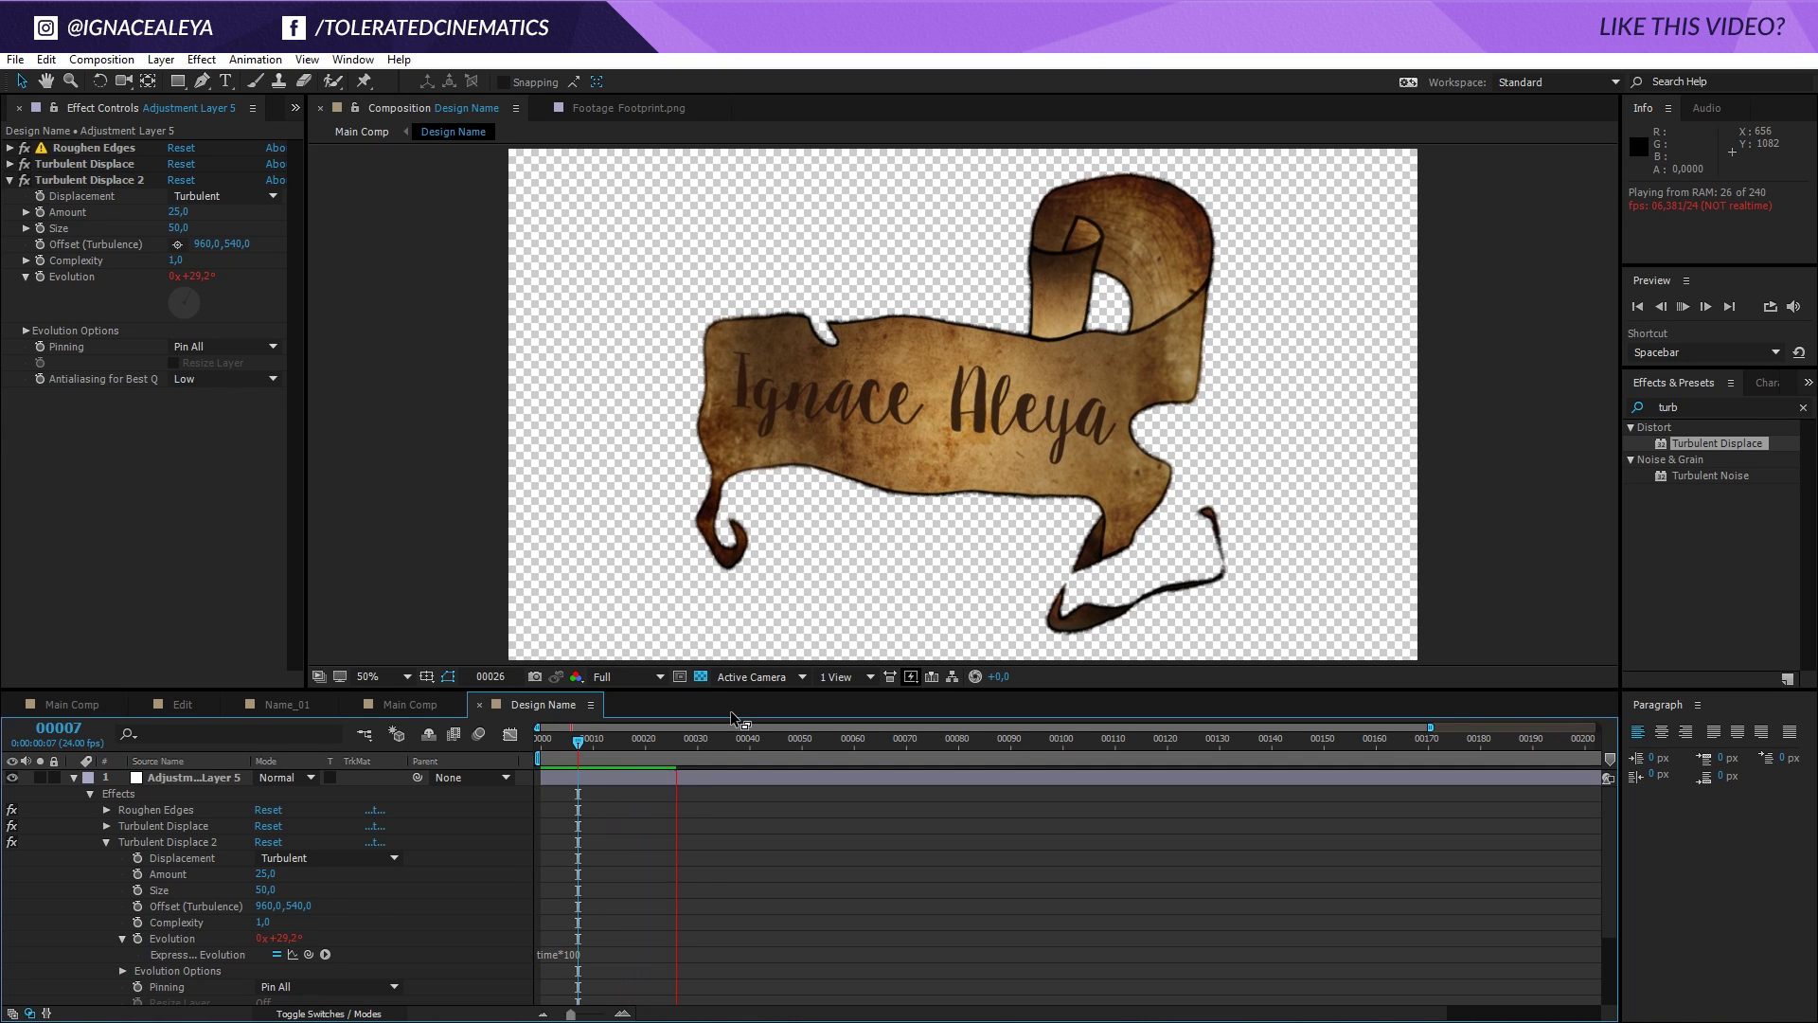
{"action": "key", "text": "space"}
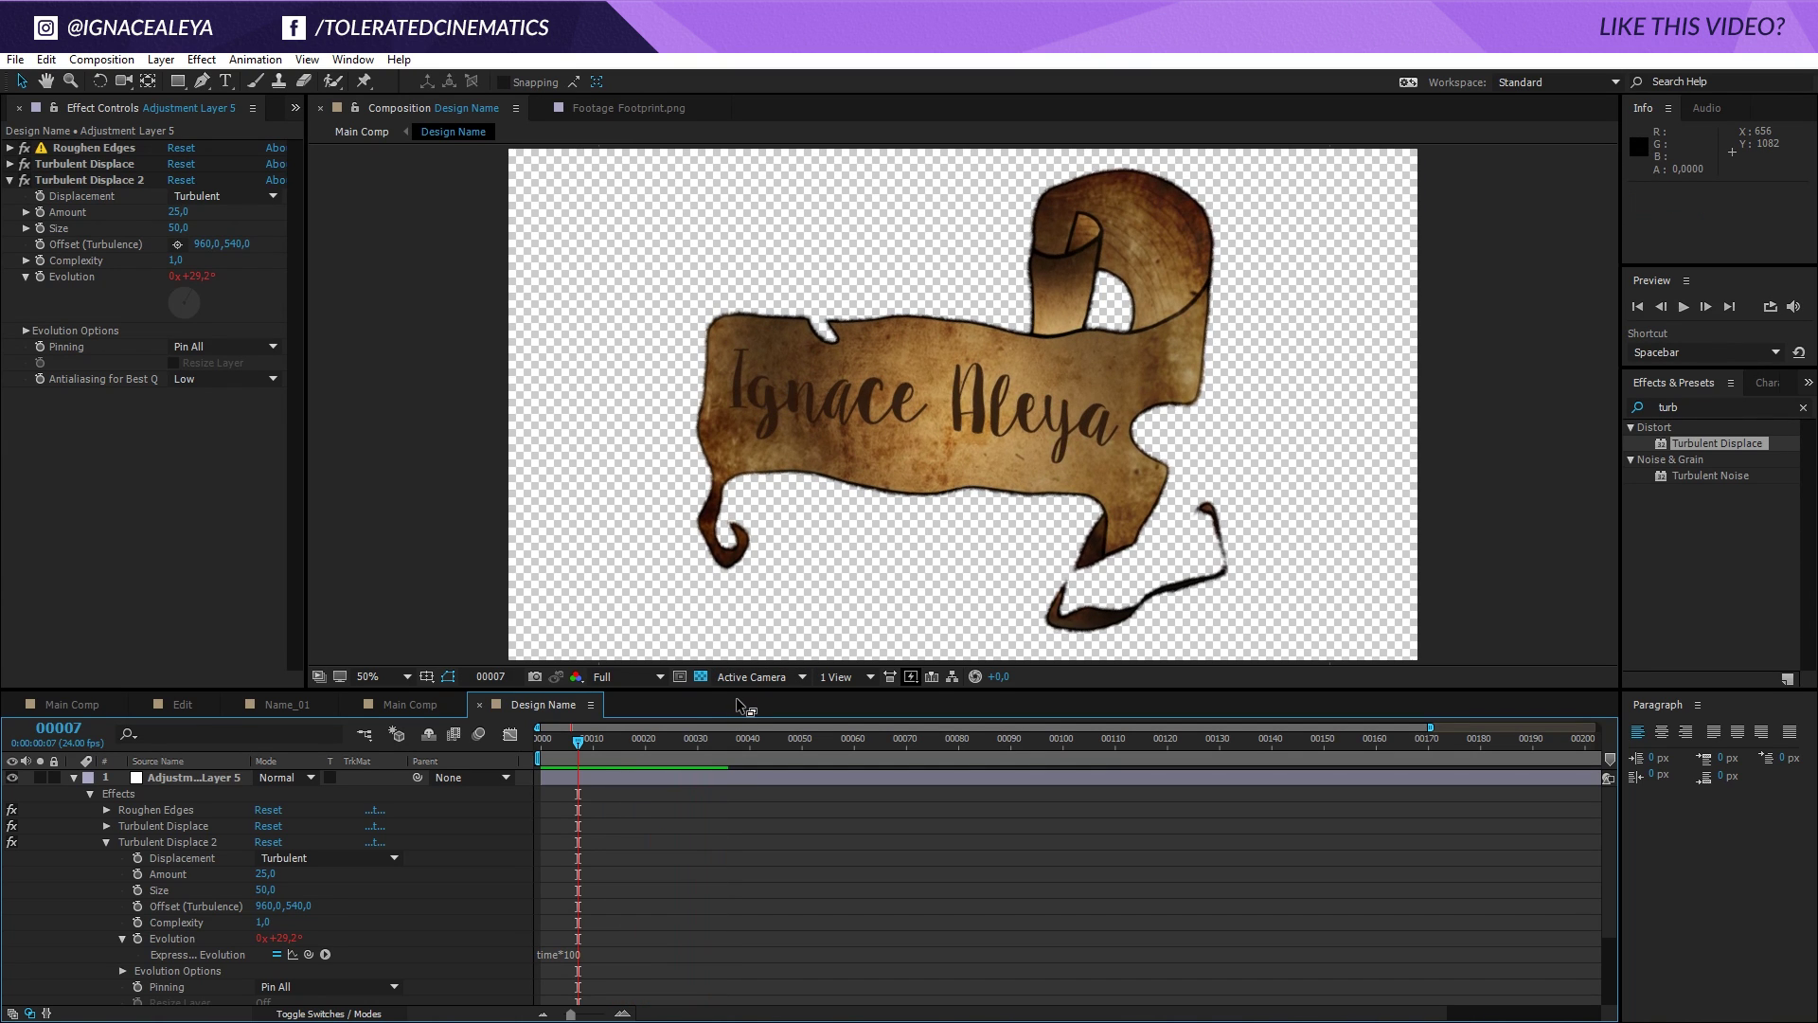
{"action": "key", "text": "space"}
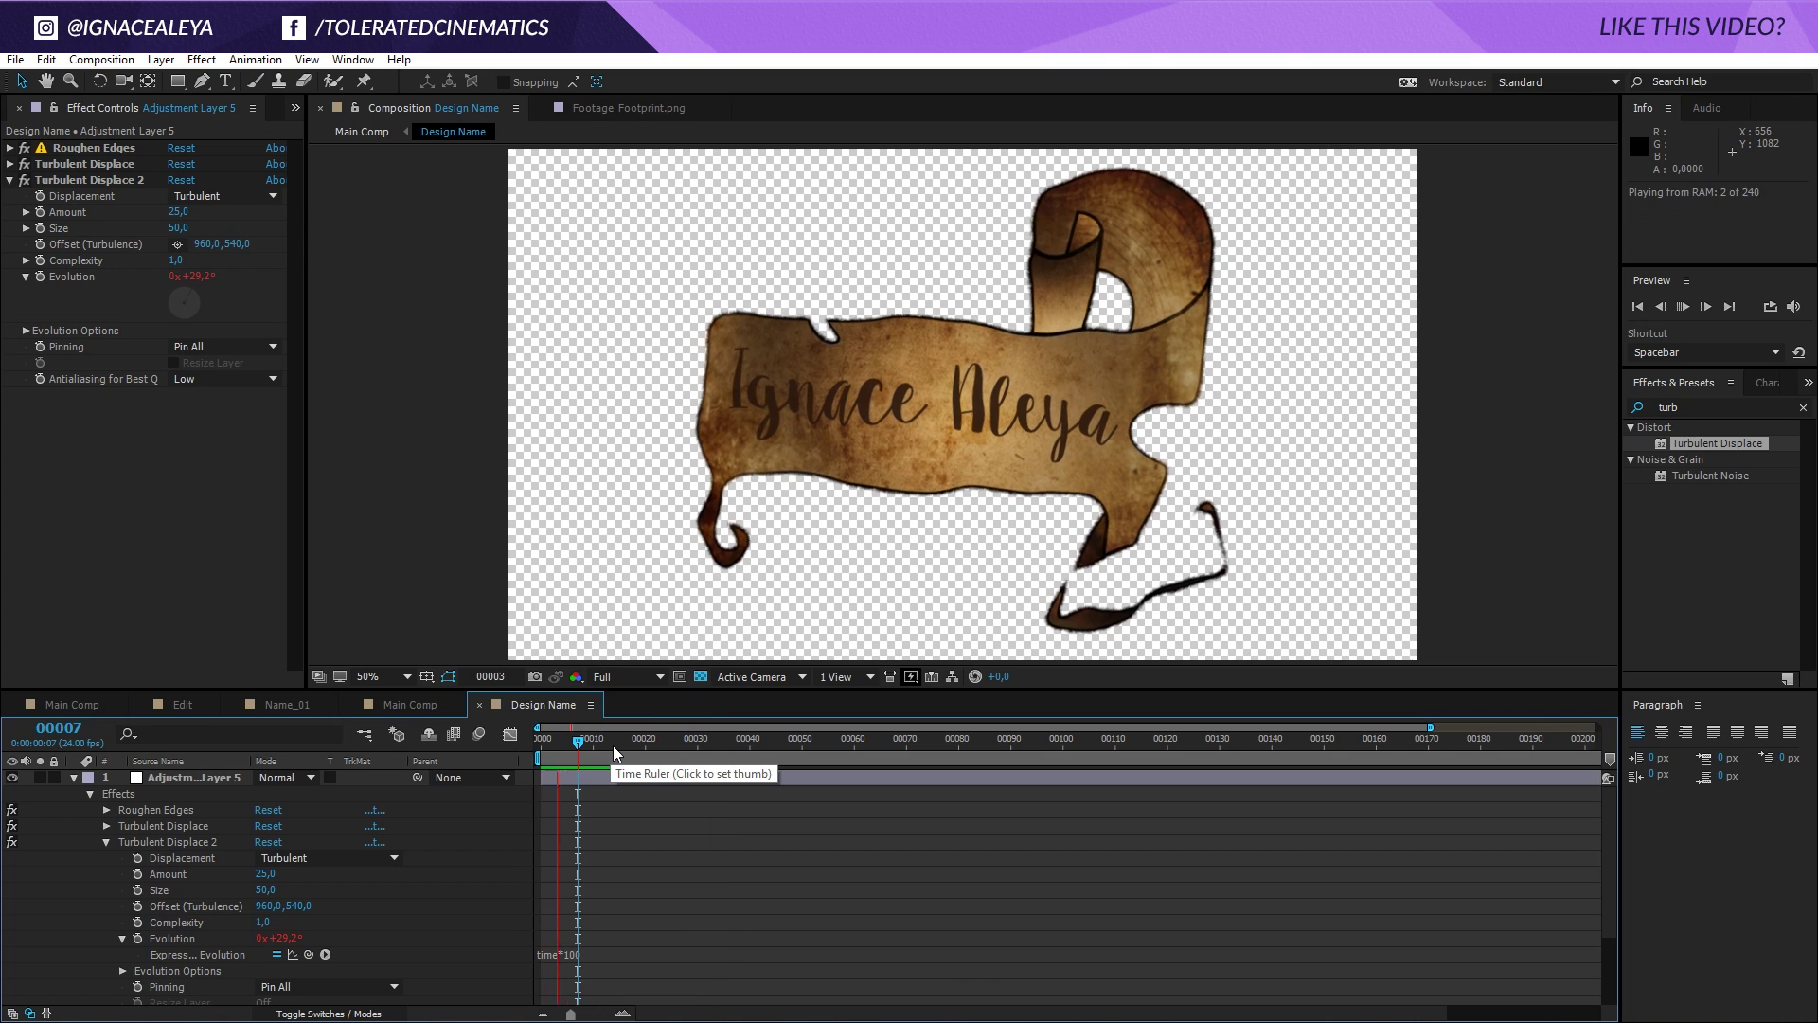
{"action": "left_click_drag", "start_coordinate": [599, 746], "coordinate": [541, 738]}
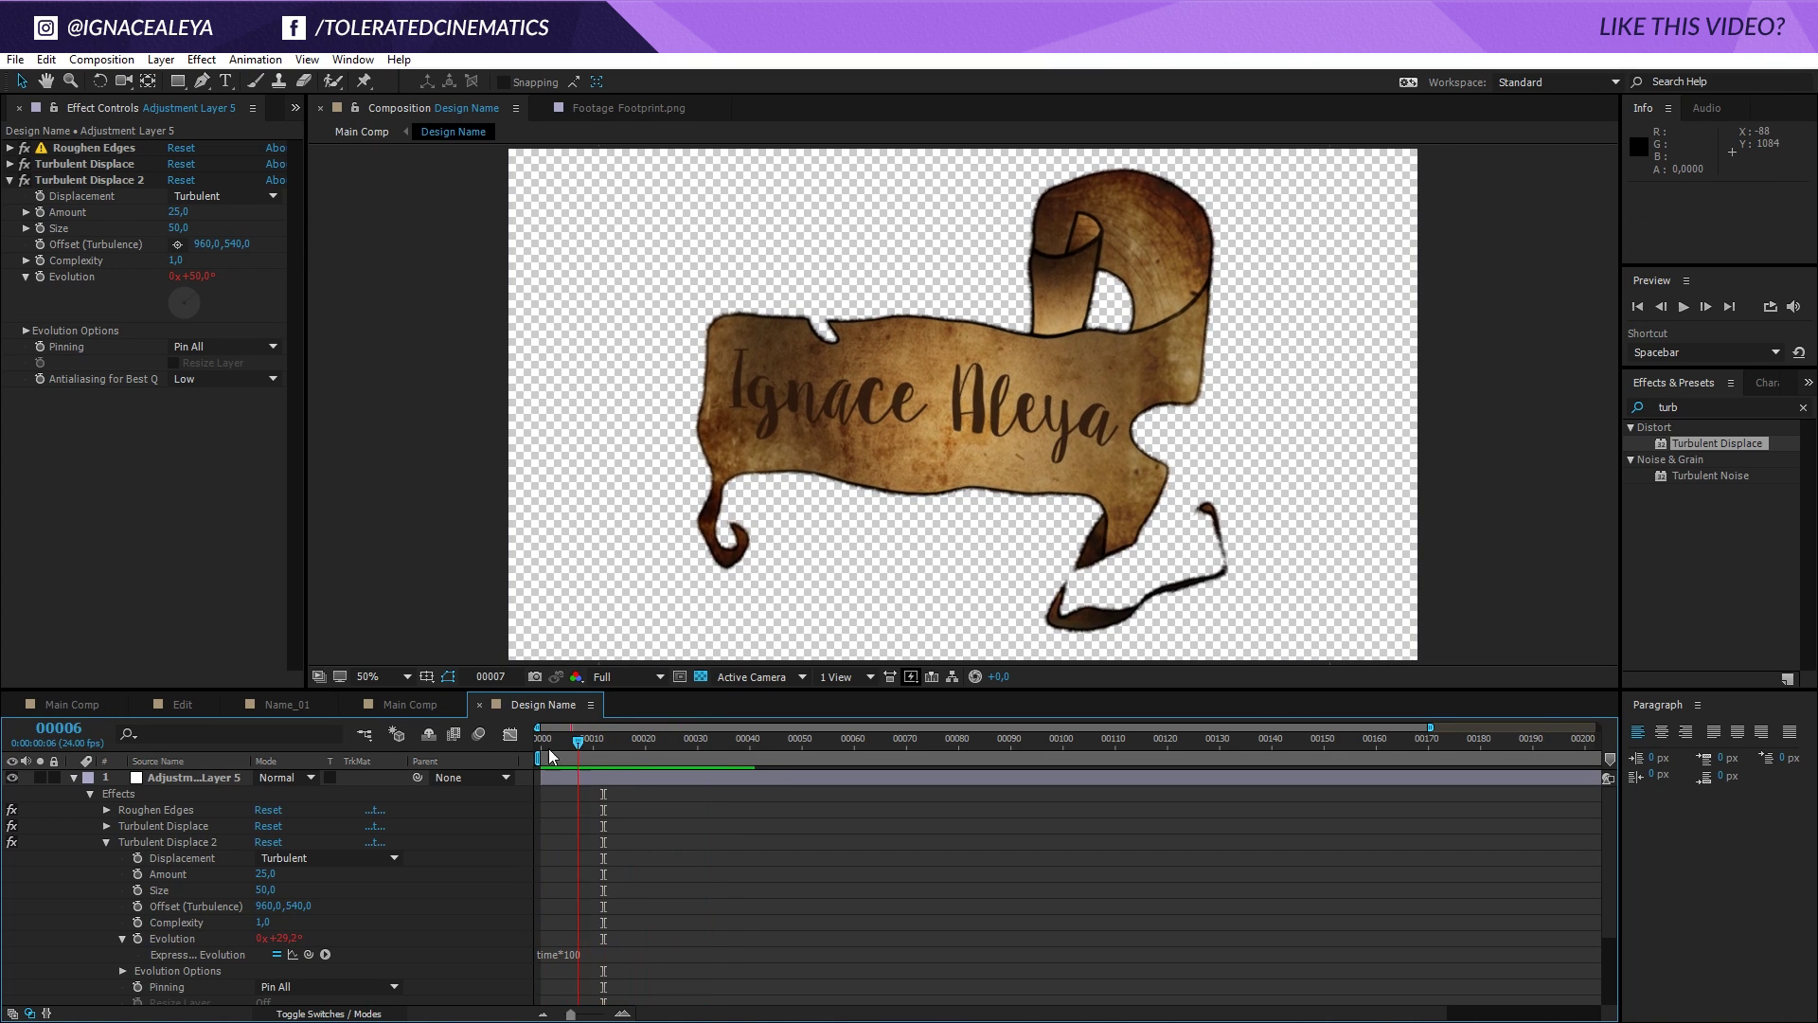
- Keyframe the Turbulence Offset with an end Y of 5000 and preview the full timeline
{"action": "left_click", "coordinate": [40, 244]}
{"action": "key", "text": "space"}
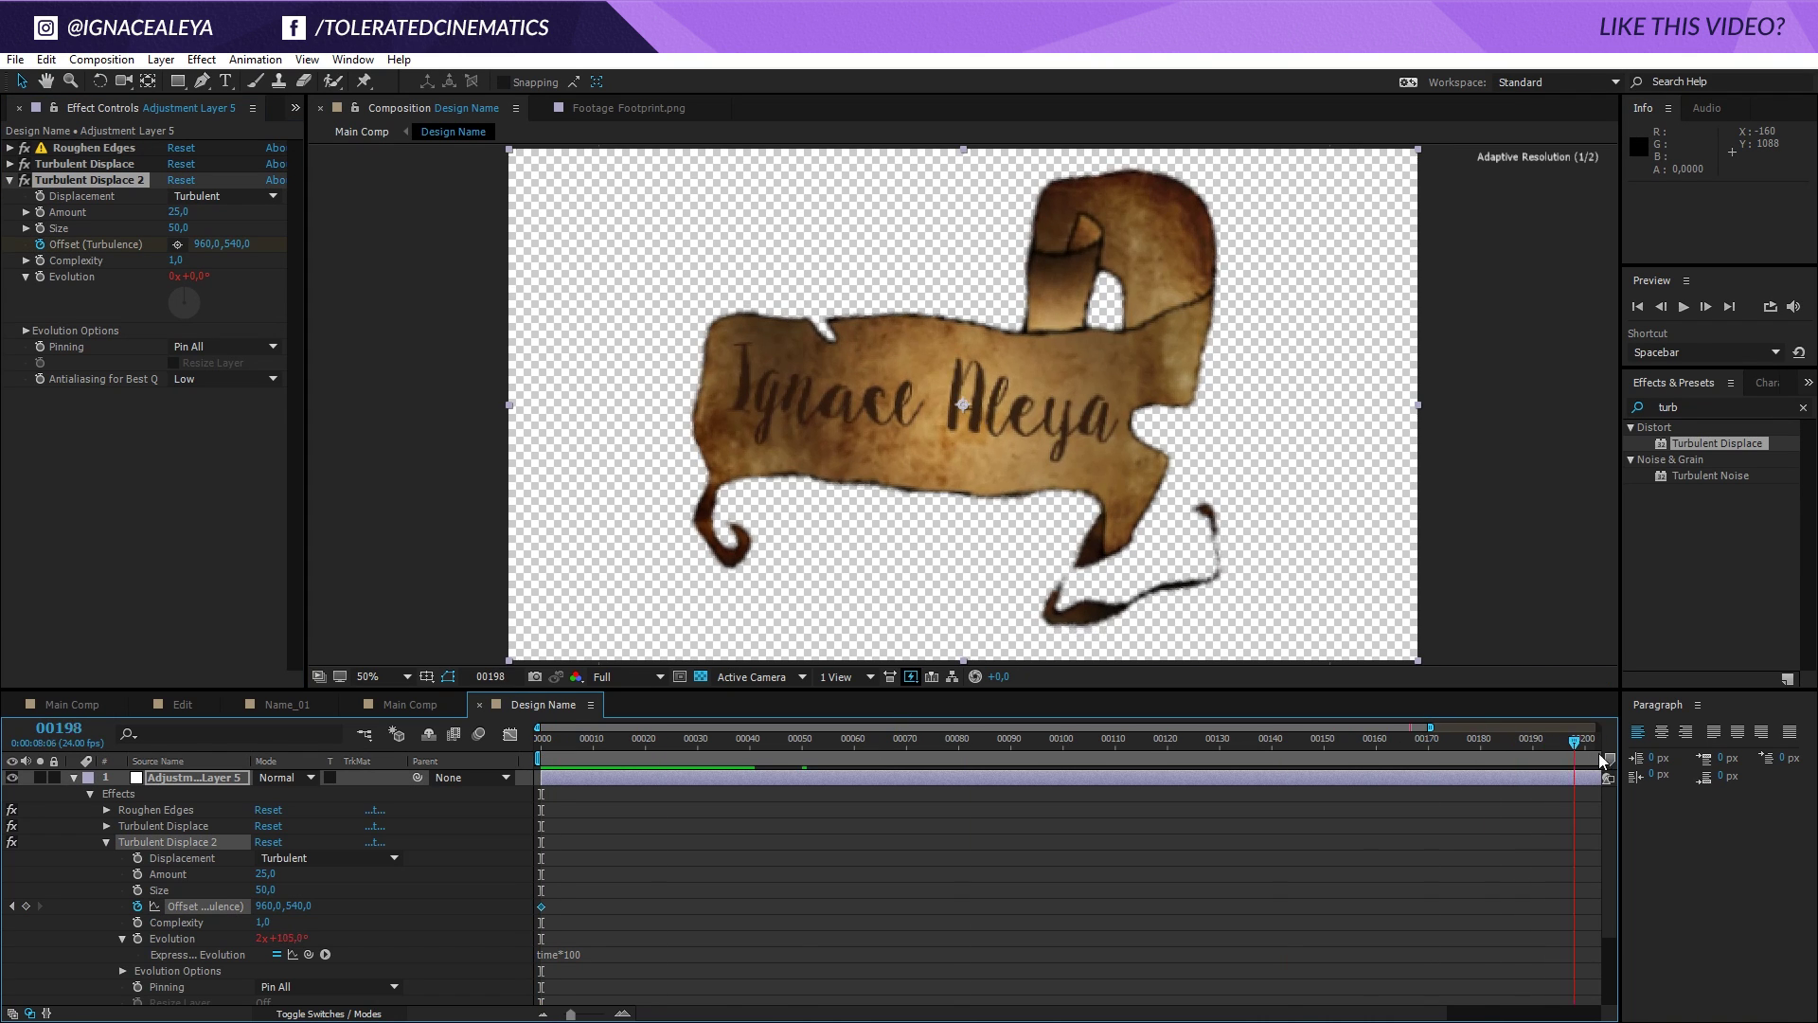
{"action": "left_click_drag", "start_coordinate": [1603, 751], "coordinate": [1600, 749]}
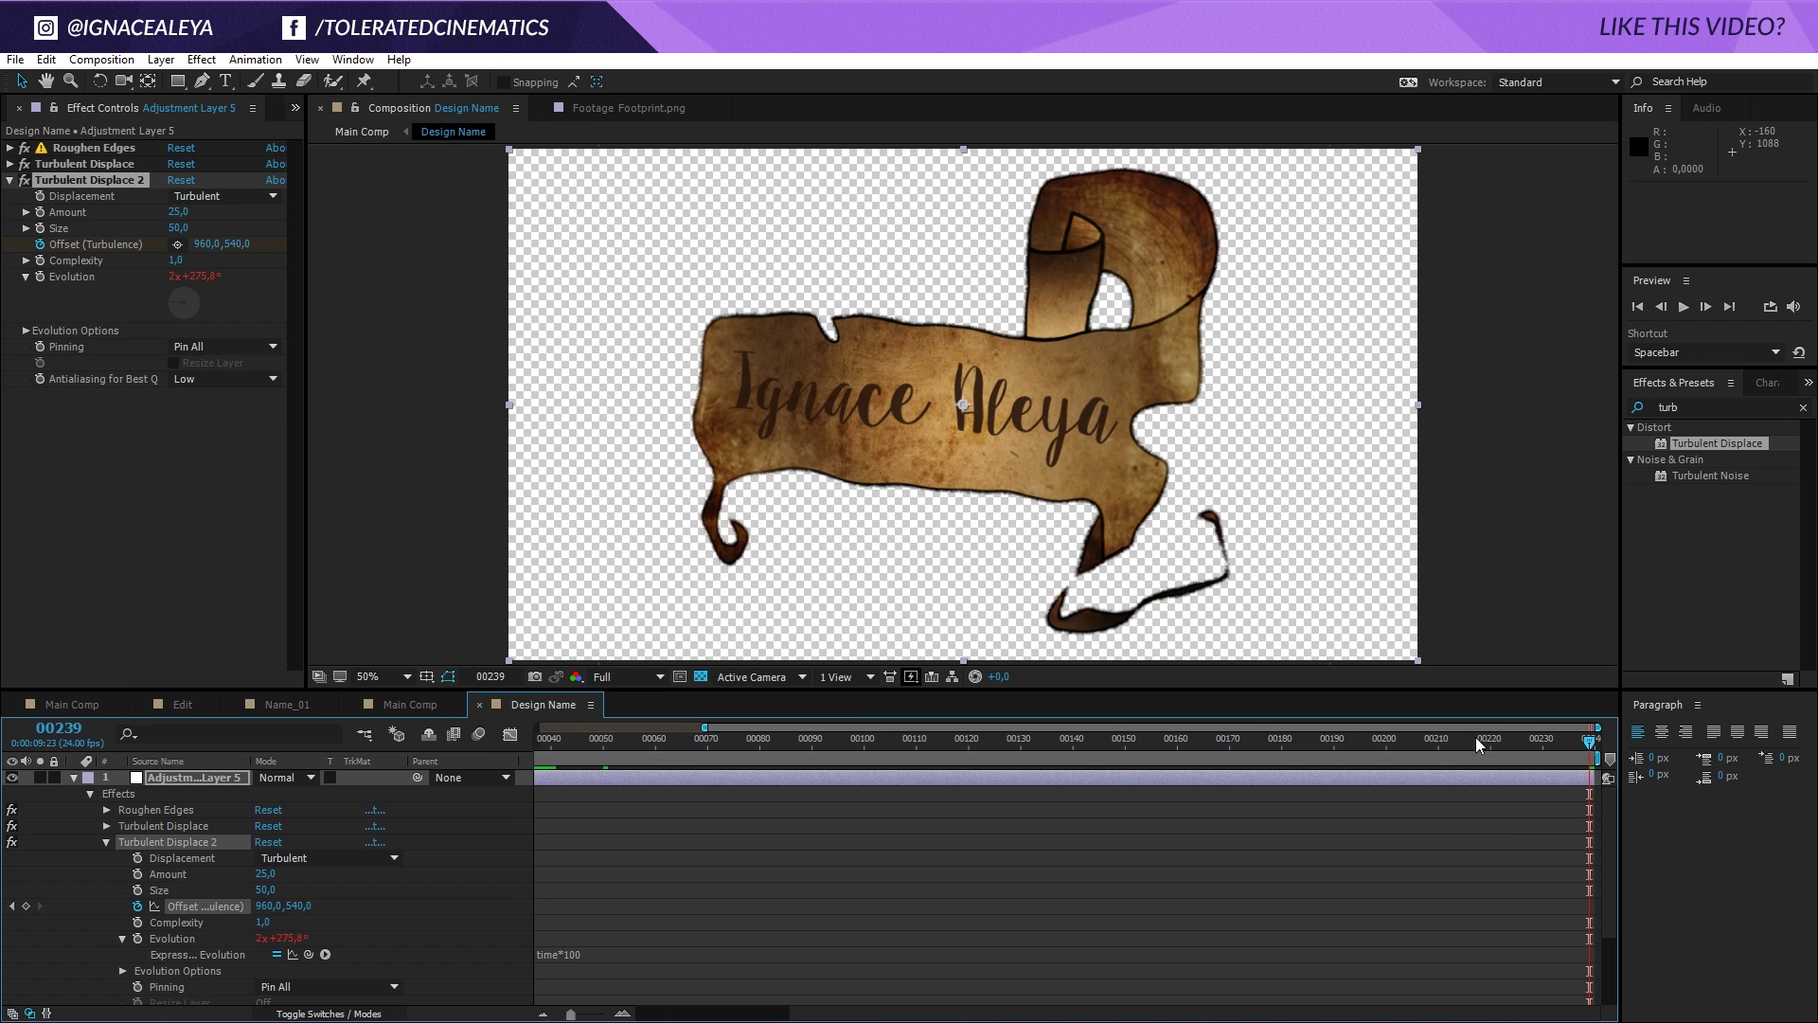
{"action": "left_click_drag", "start_coordinate": [239, 244], "coordinate": [909, 313]}
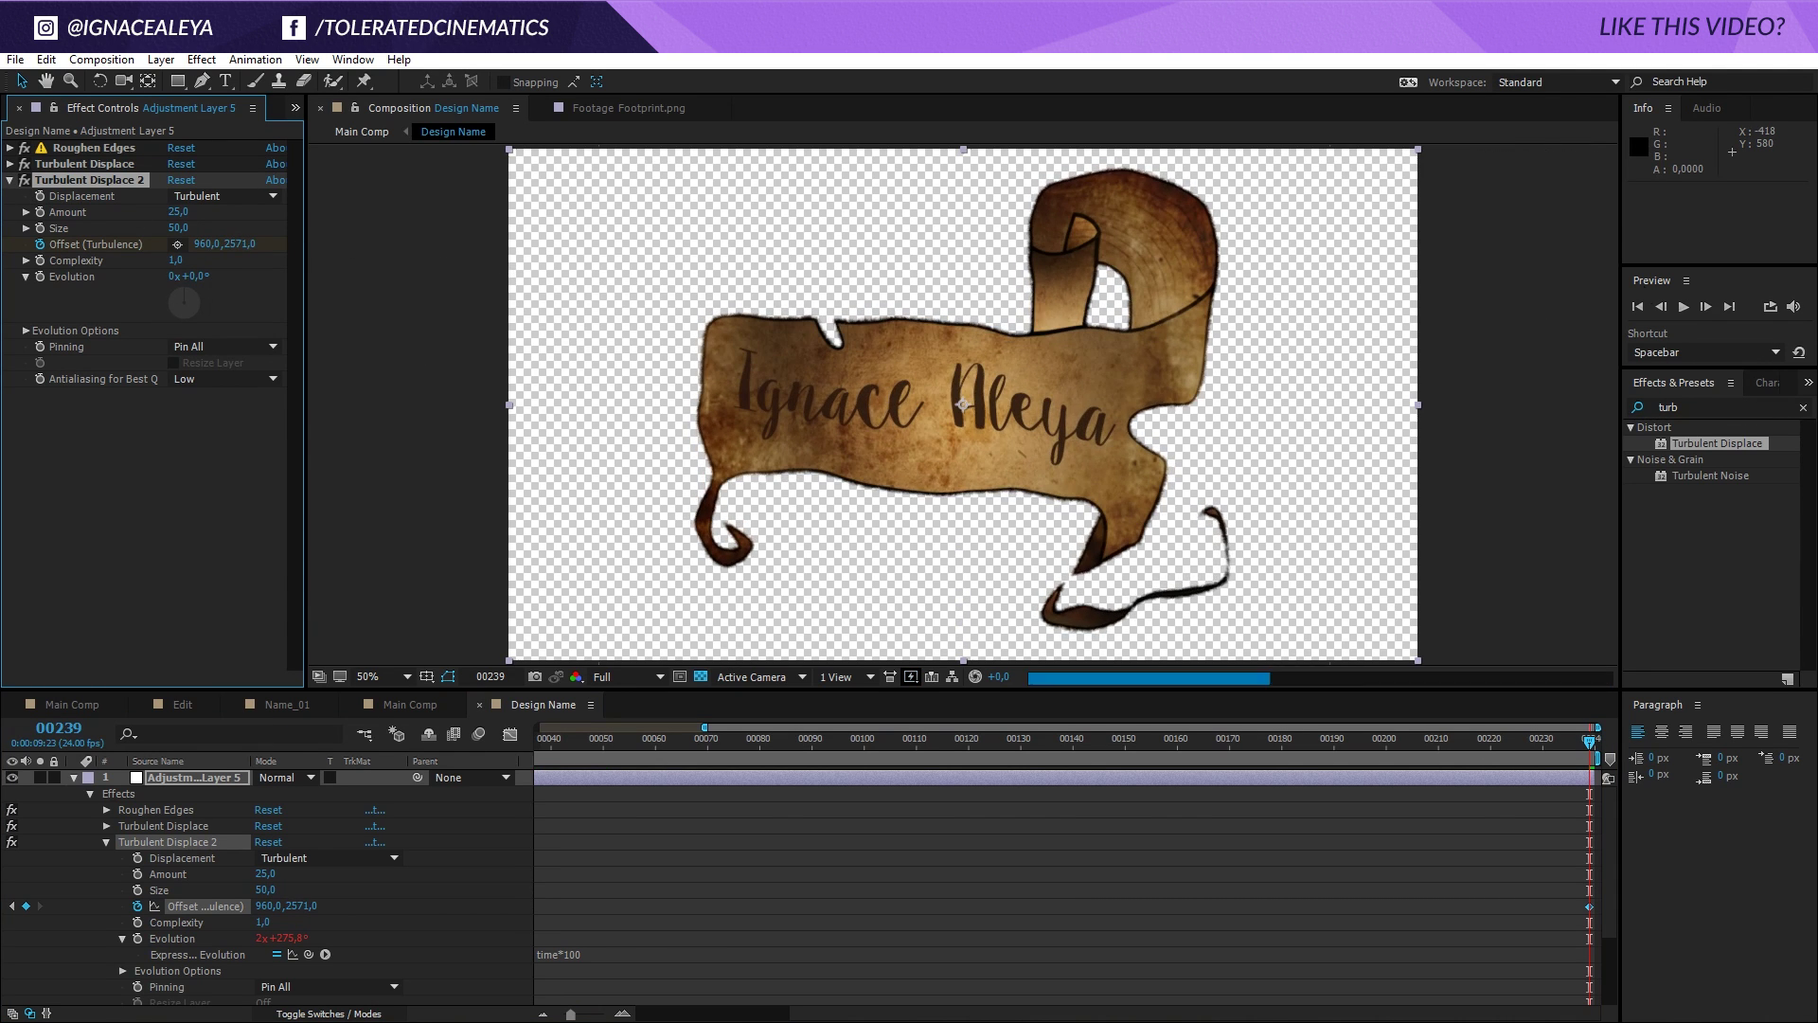
{"action": "left_click", "coordinate": [240, 244]}
{"action": "type", "text": "5000"}
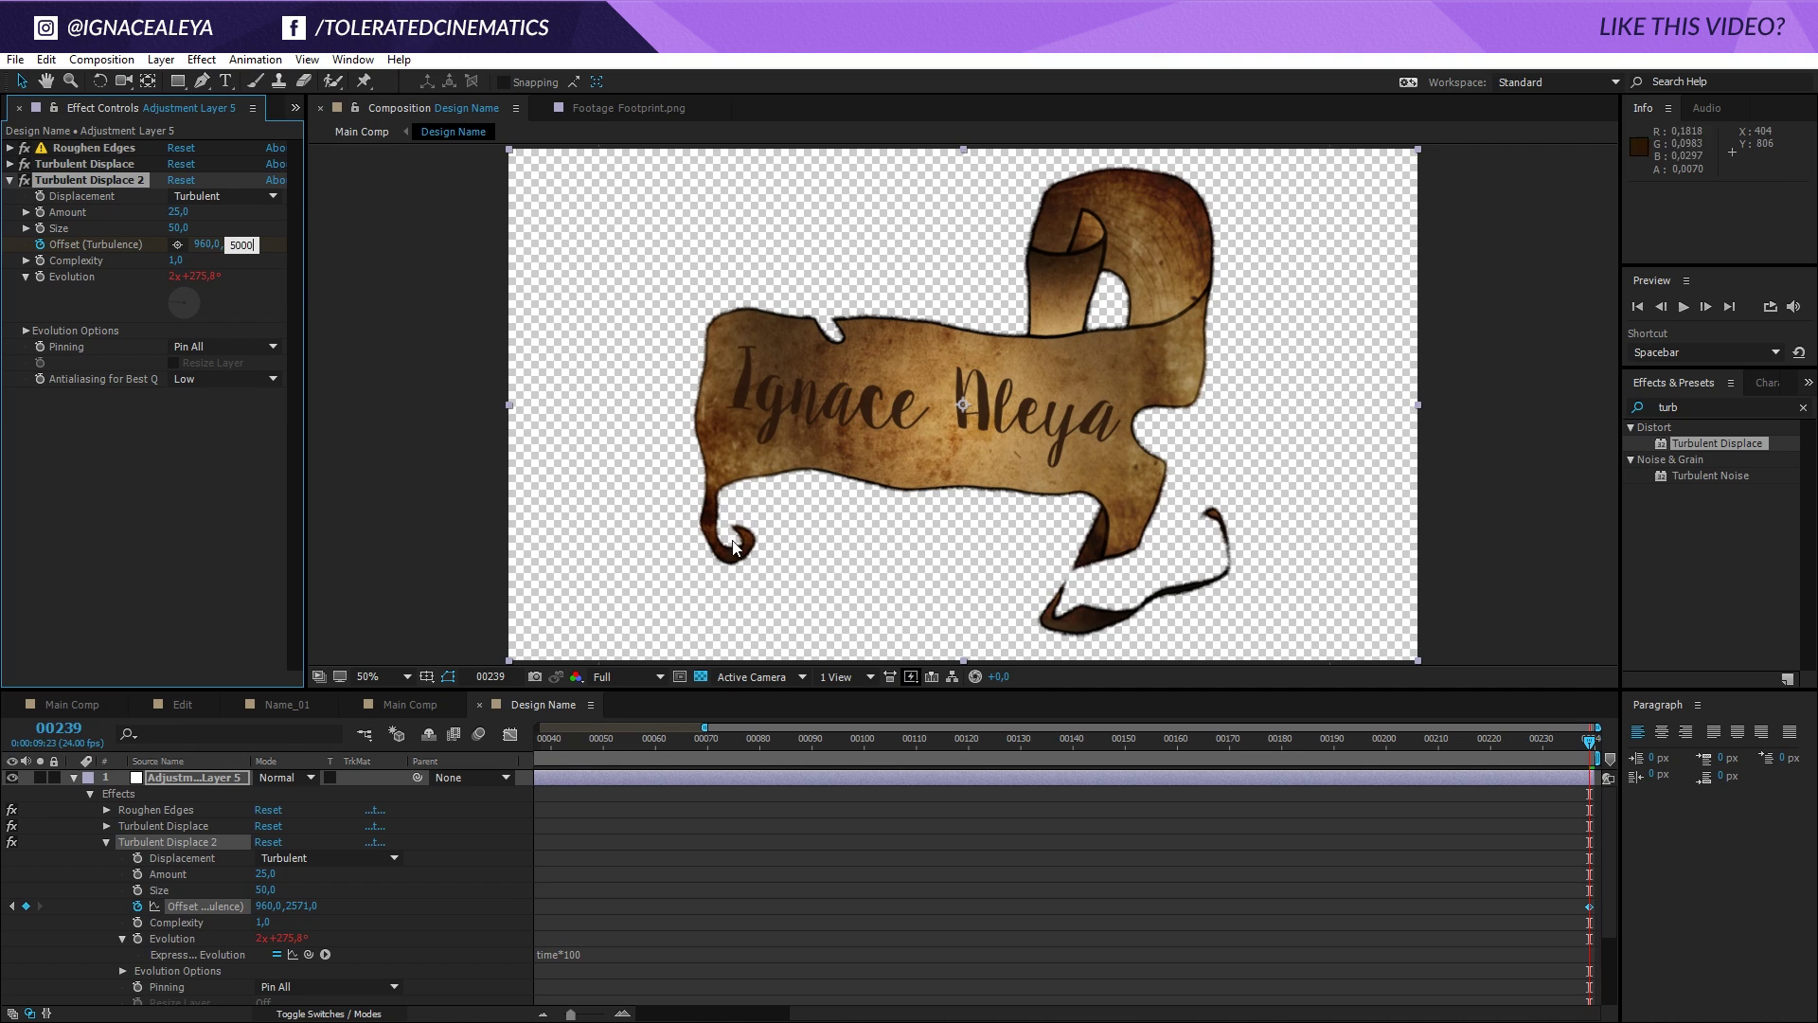
{"action": "key", "text": "Return"}
{"action": "left_click_drag", "start_coordinate": [553, 741], "coordinate": [730, 740]}
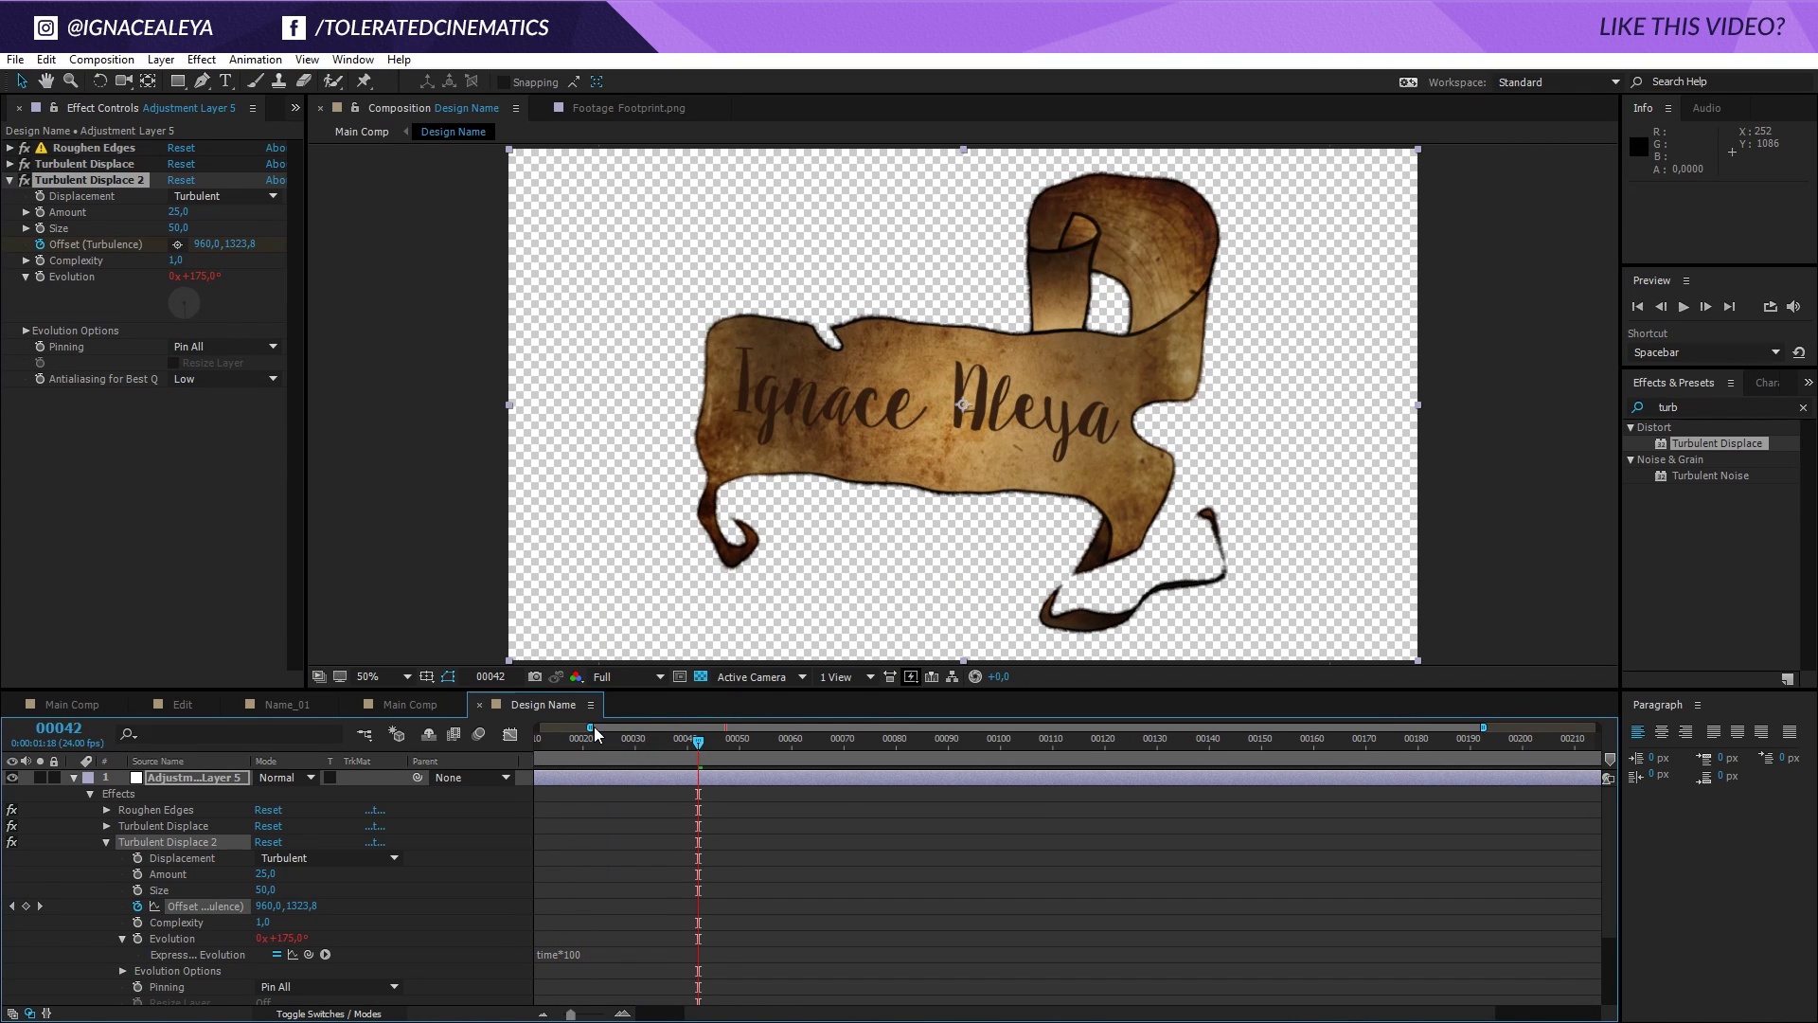
{"action": "left_click_drag", "start_coordinate": [595, 734], "coordinate": [453, 735]}
{"action": "left_click_drag", "start_coordinate": [1482, 727], "coordinate": [1598, 728]}
{"action": "key", "text": "space"}
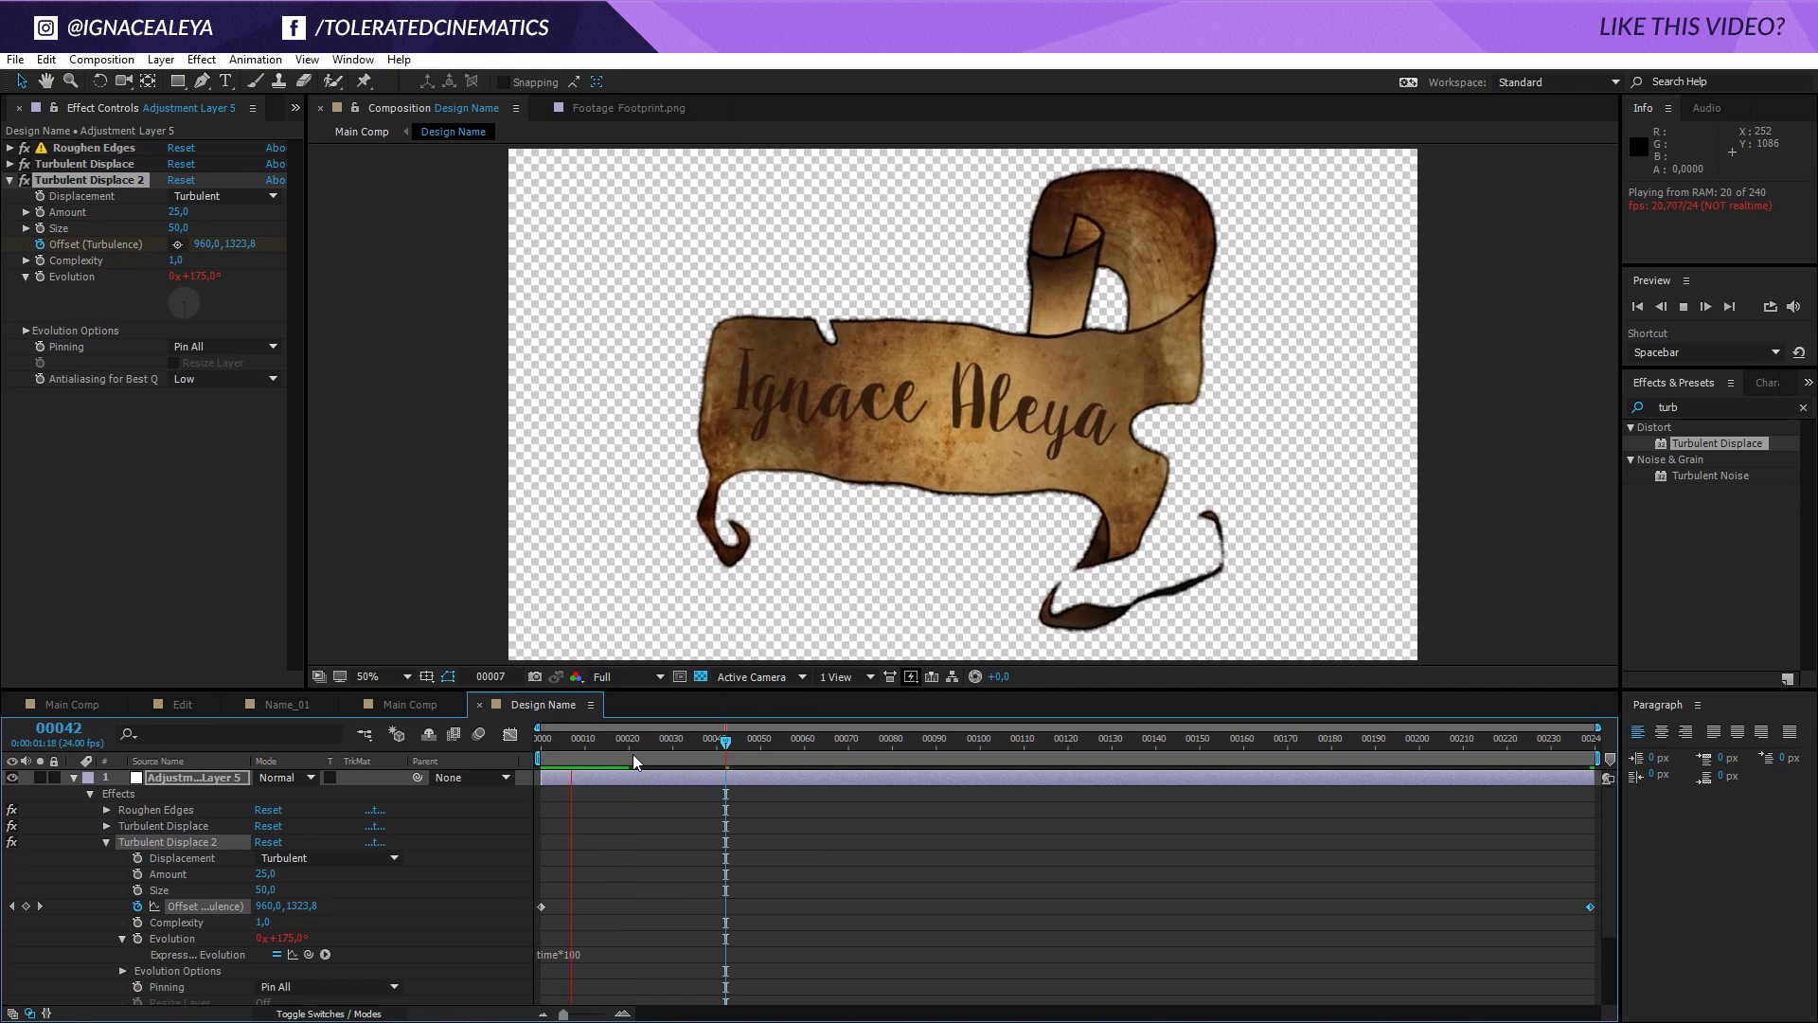
{"action": "key", "text": "End"}
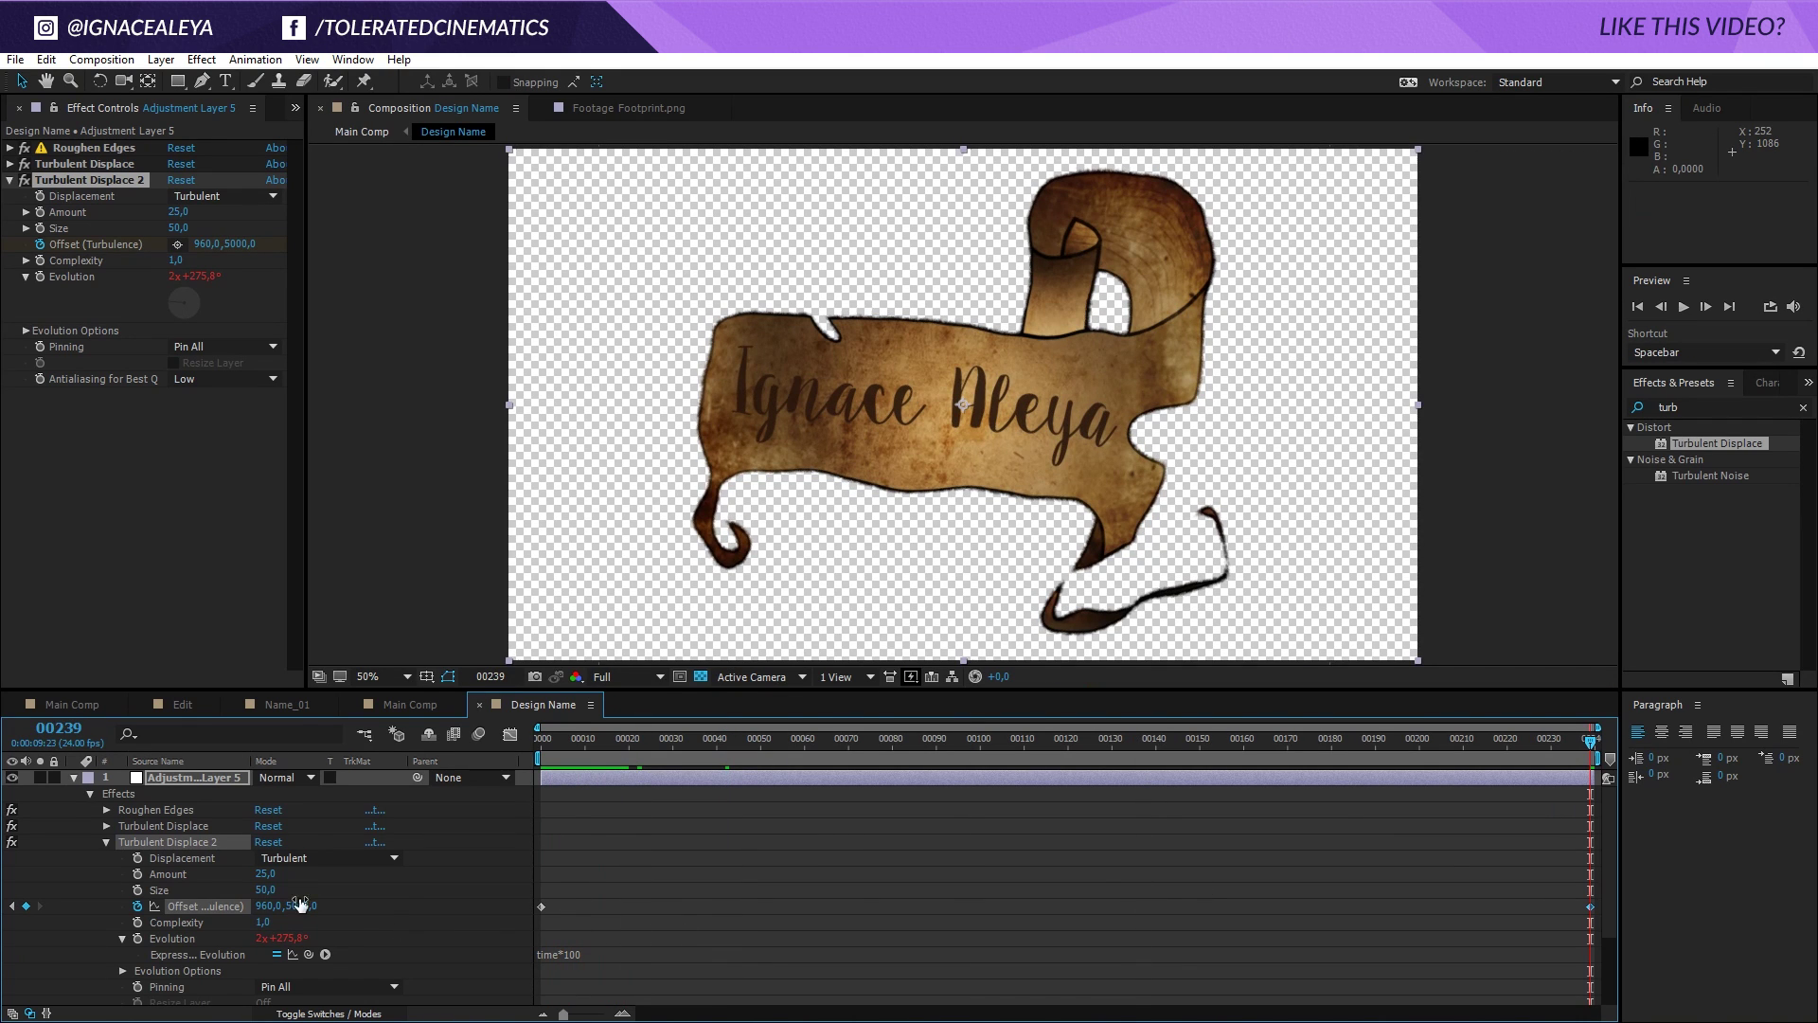
- Change the final Offset Y to 2500, preview the slower wobble, and close Design Name
{"action": "left_click", "coordinate": [303, 906]}
{"action": "type", "text": "2500"}
{"action": "left_click", "coordinate": [629, 869]}
{"action": "key", "text": "space"}
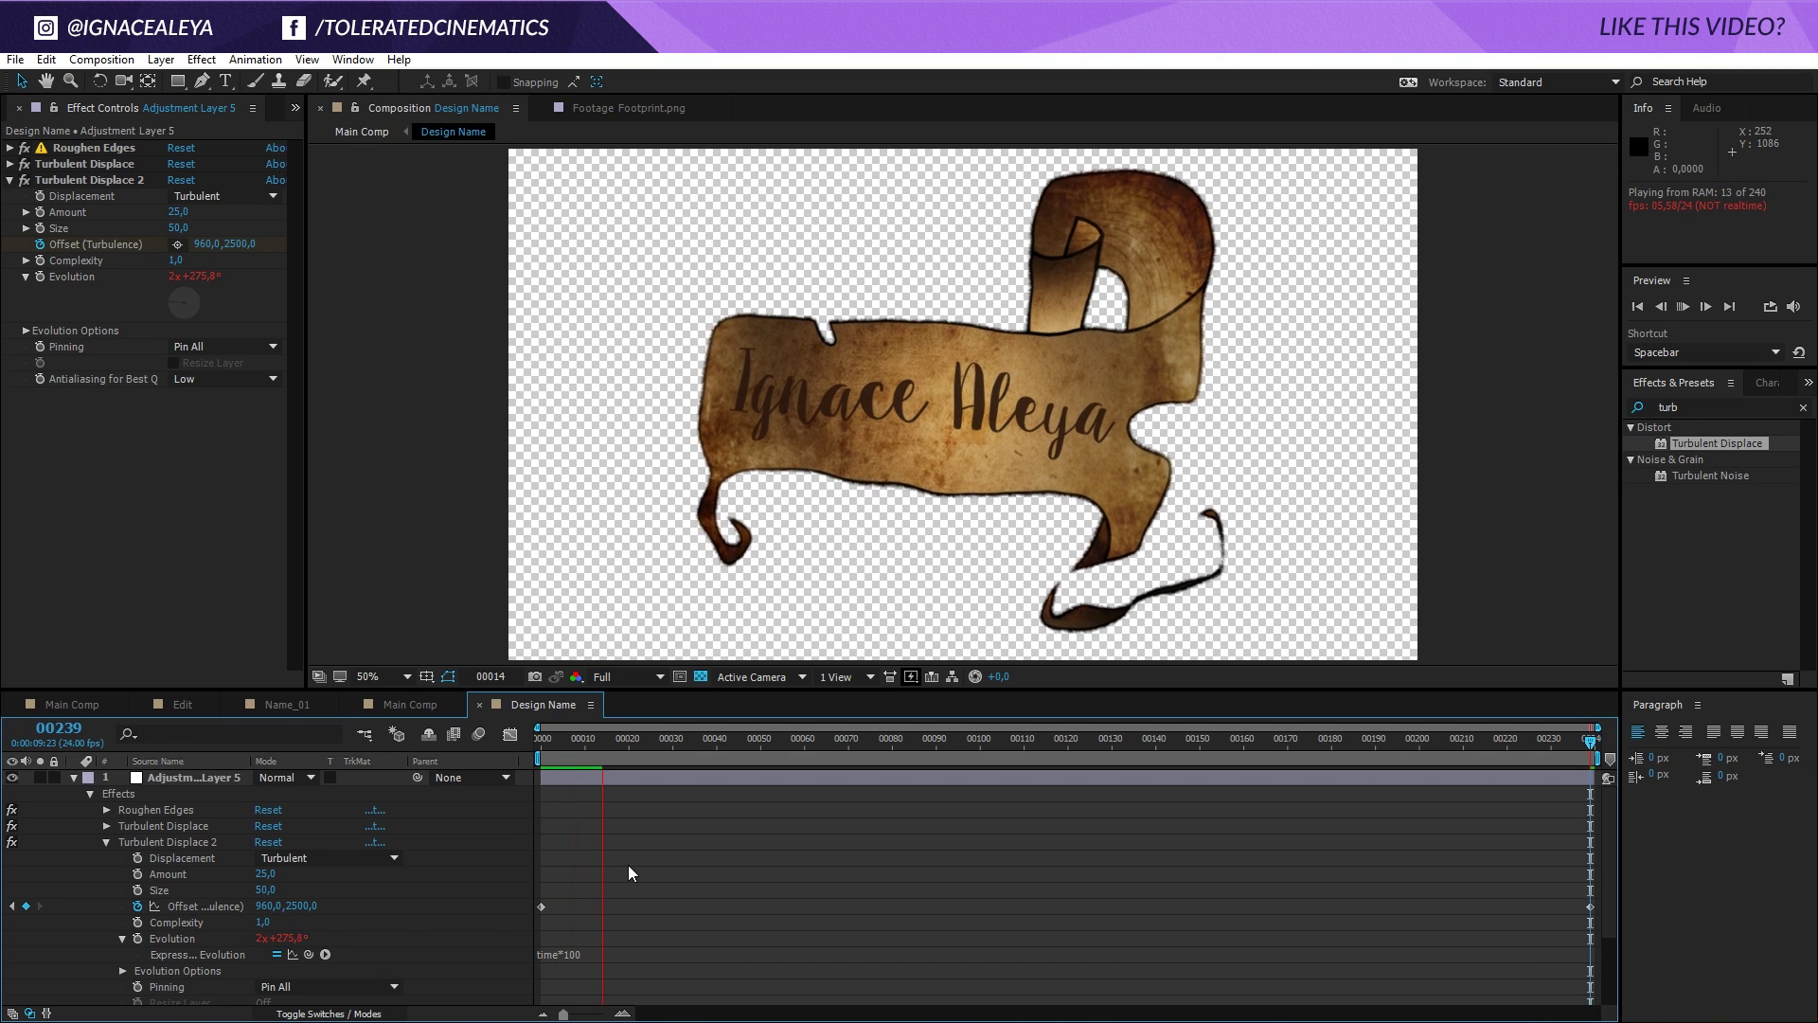
{"action": "key", "text": "space"}
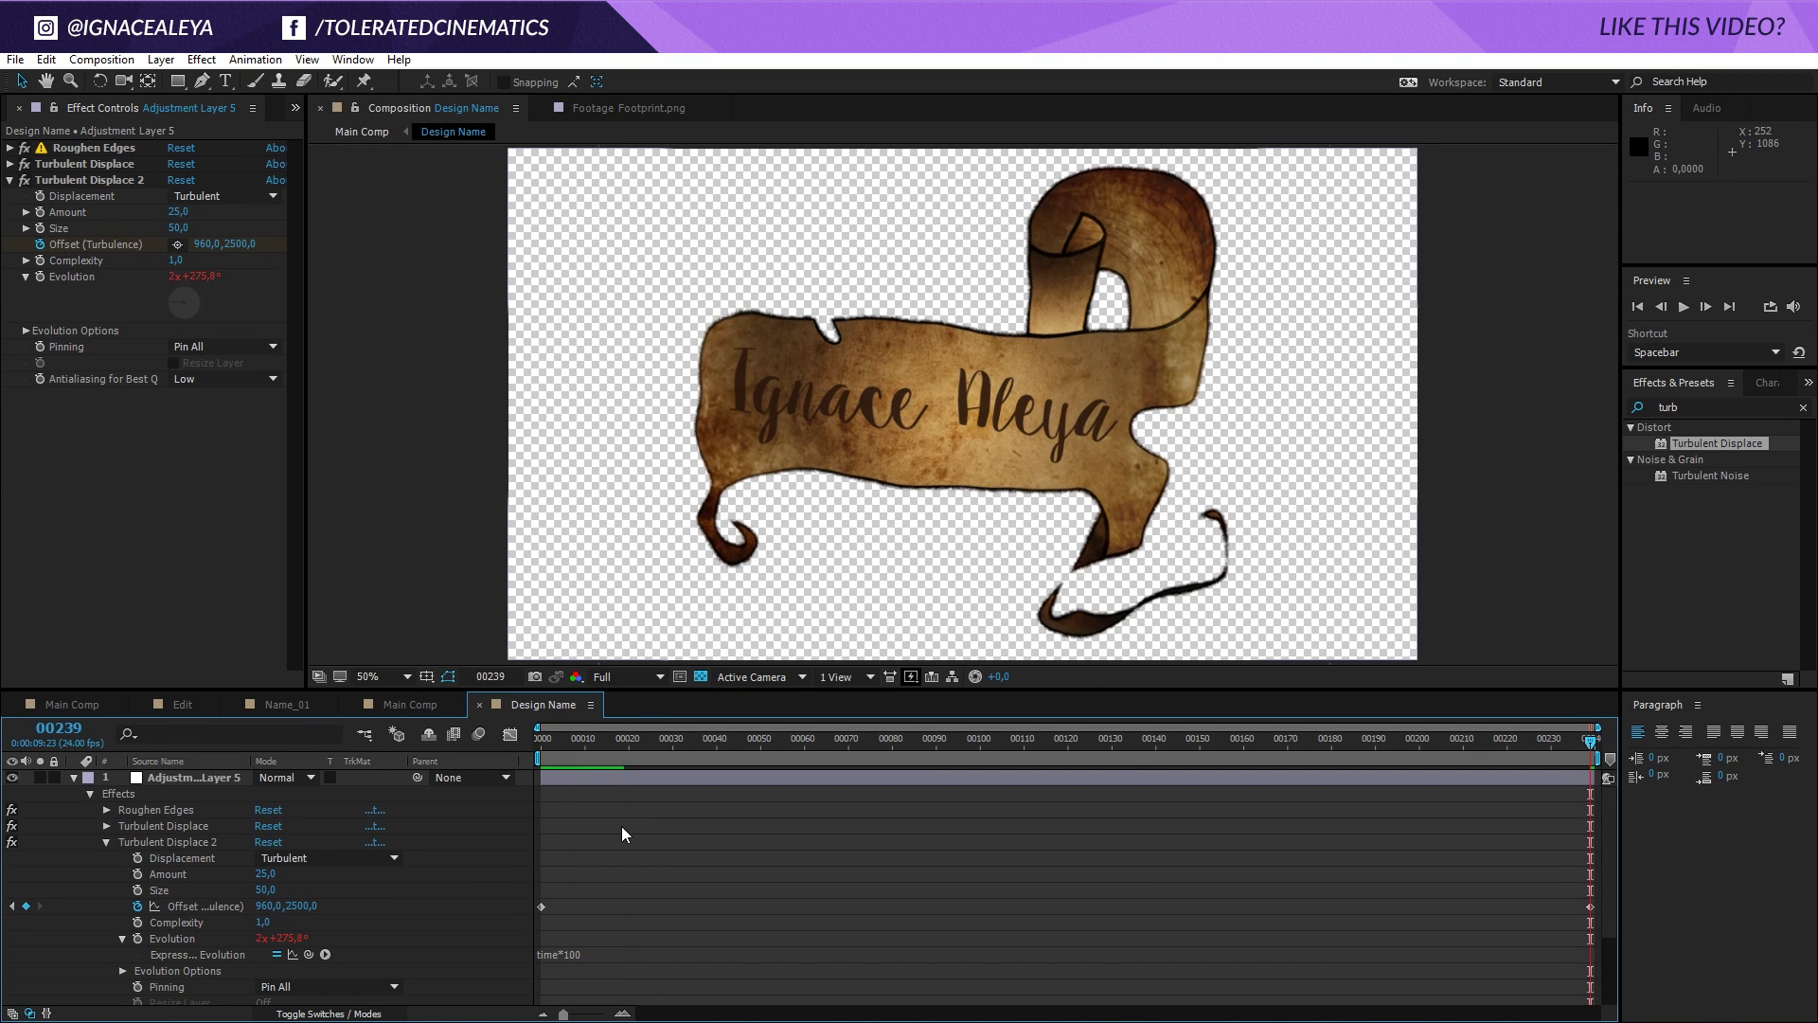
{"action": "key", "text": "space"}
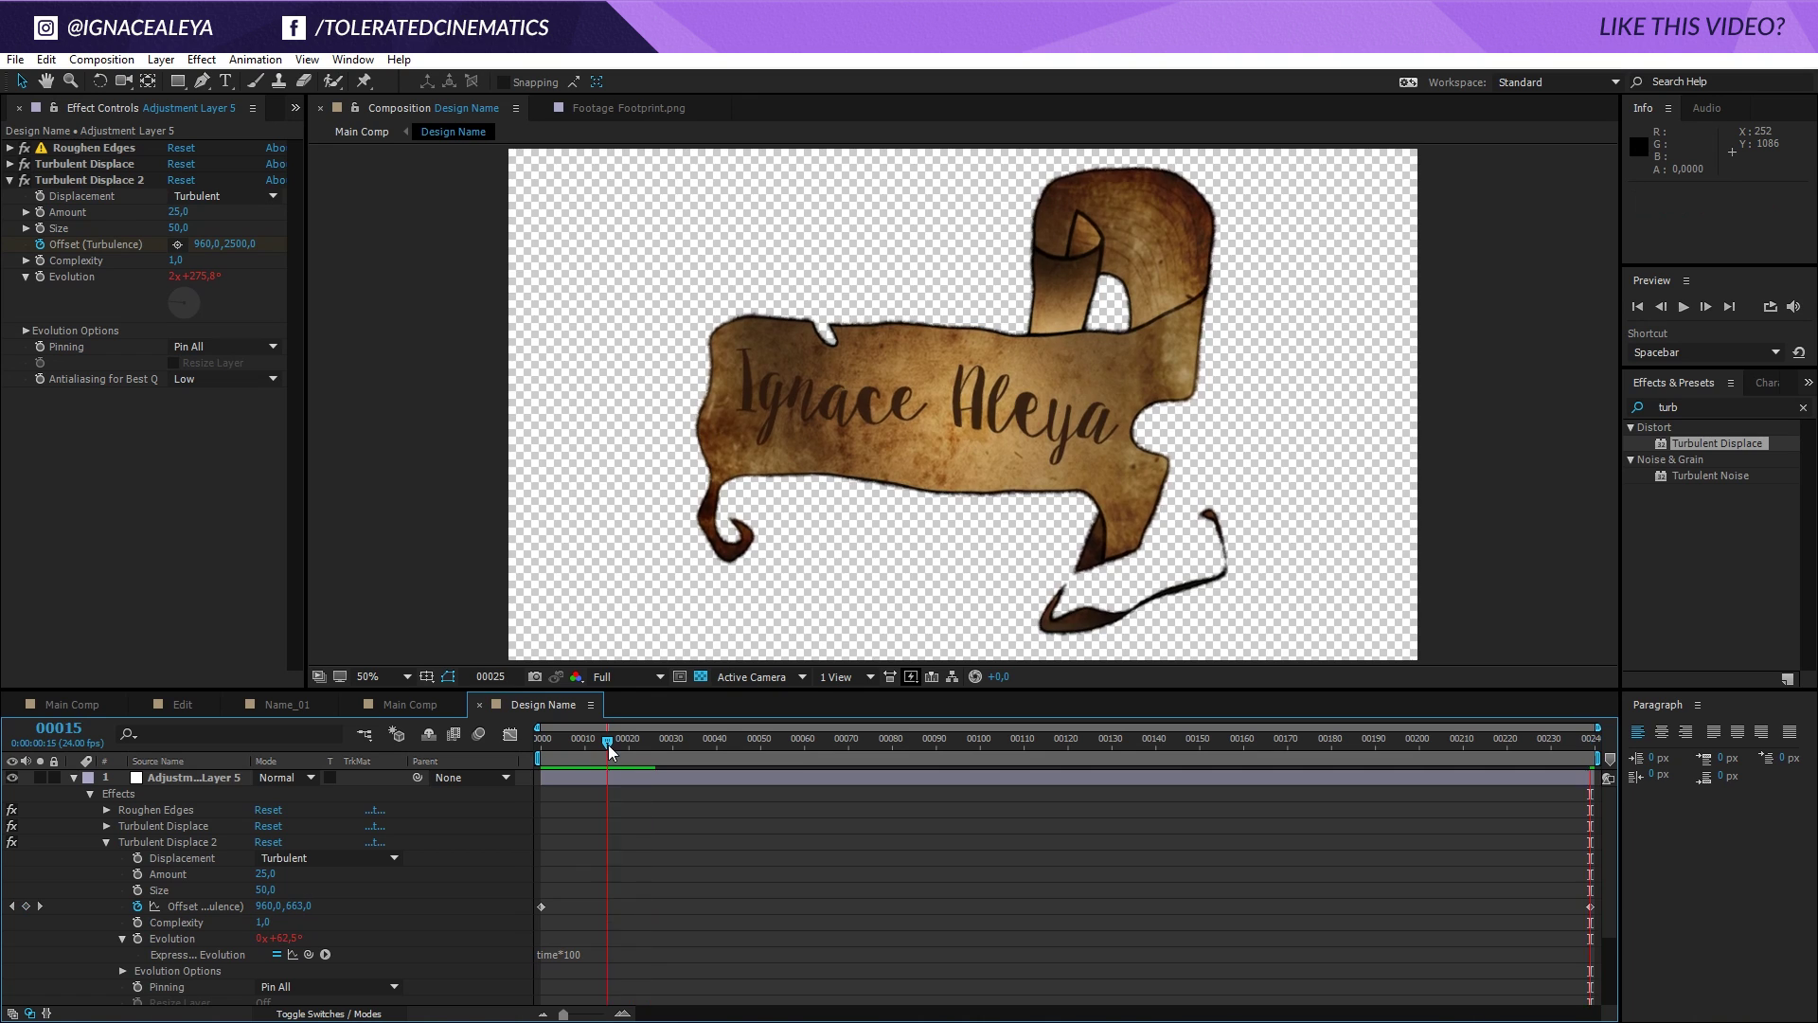
{"action": "left_click", "coordinate": [607, 744]}
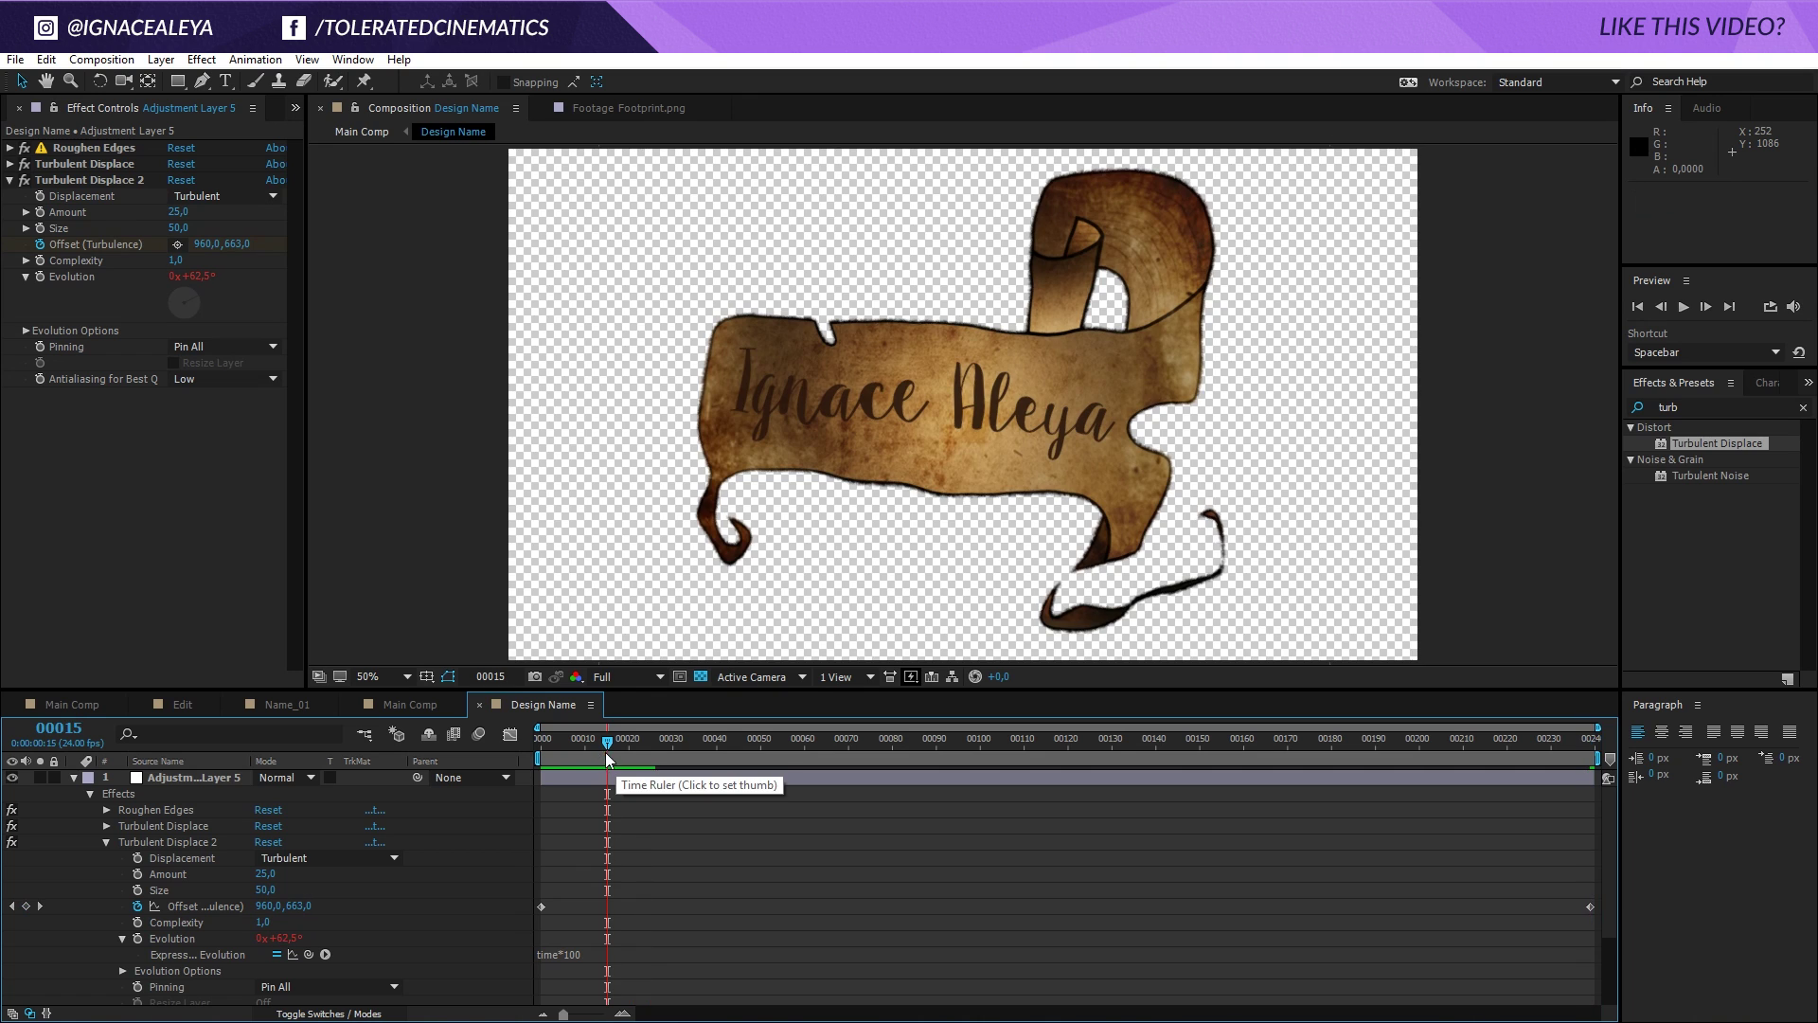
{"action": "left_click", "coordinate": [479, 705]}
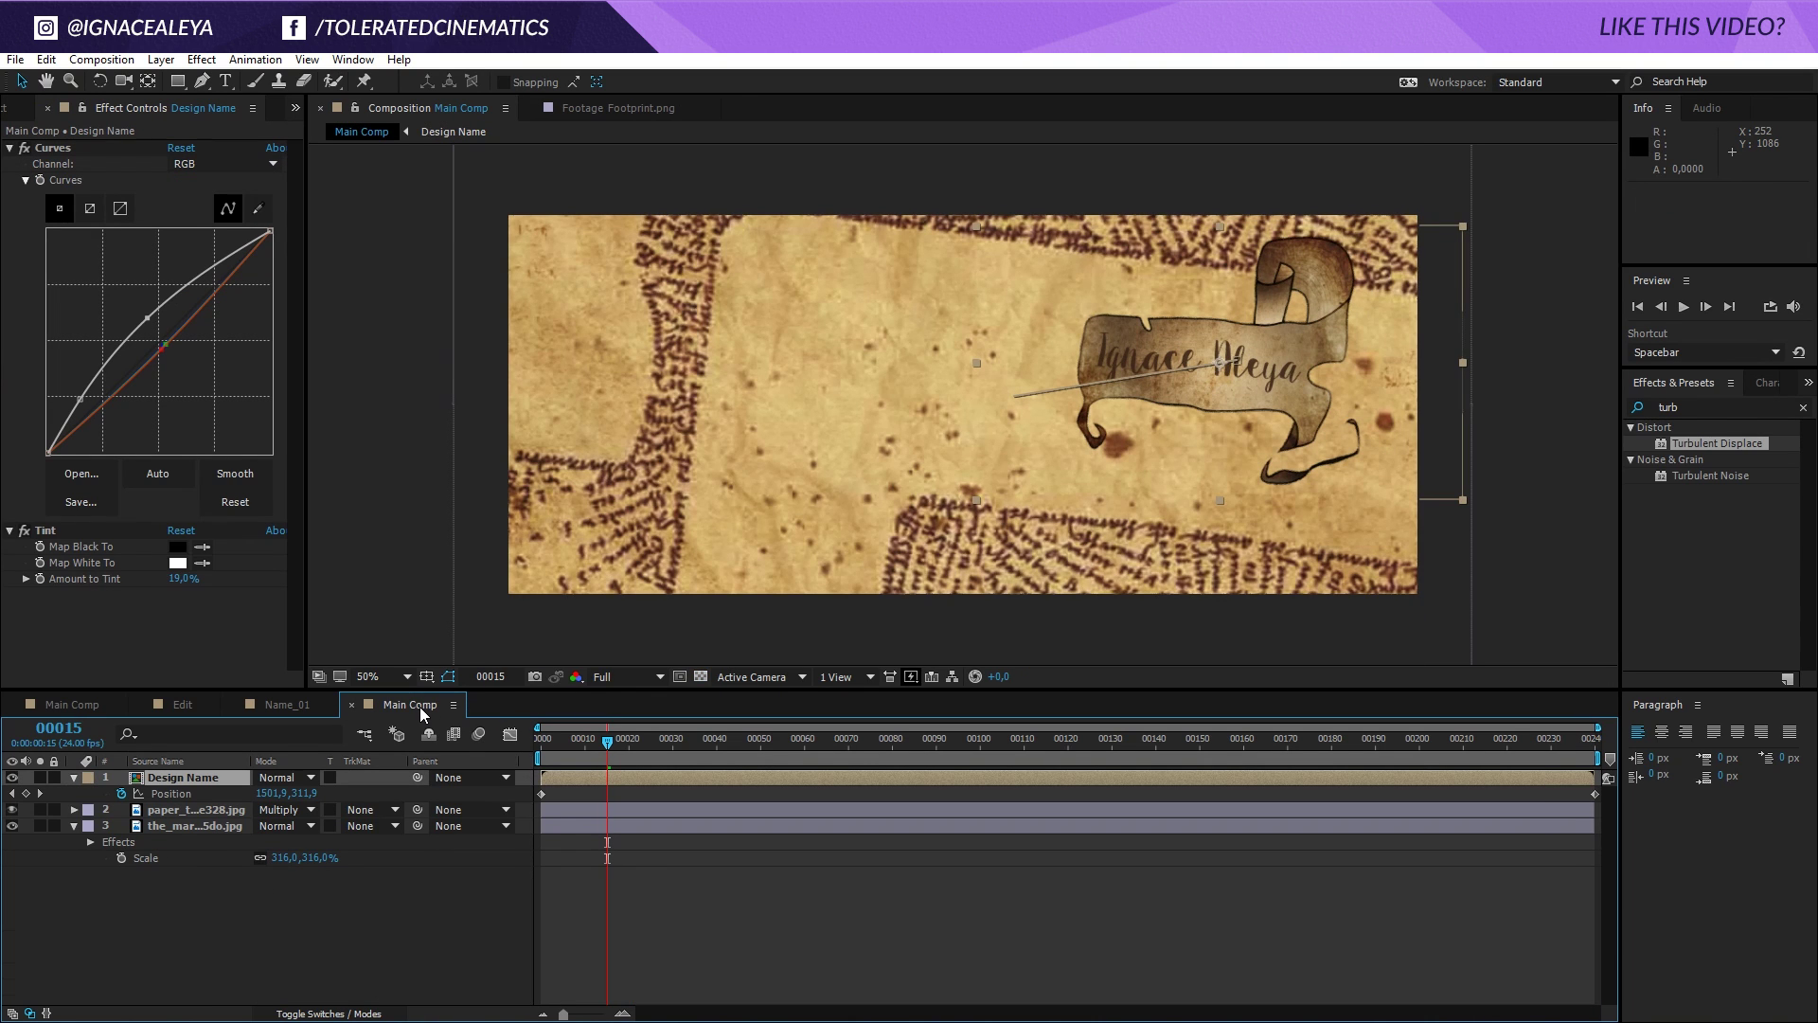
{"action": "key", "text": "space"}
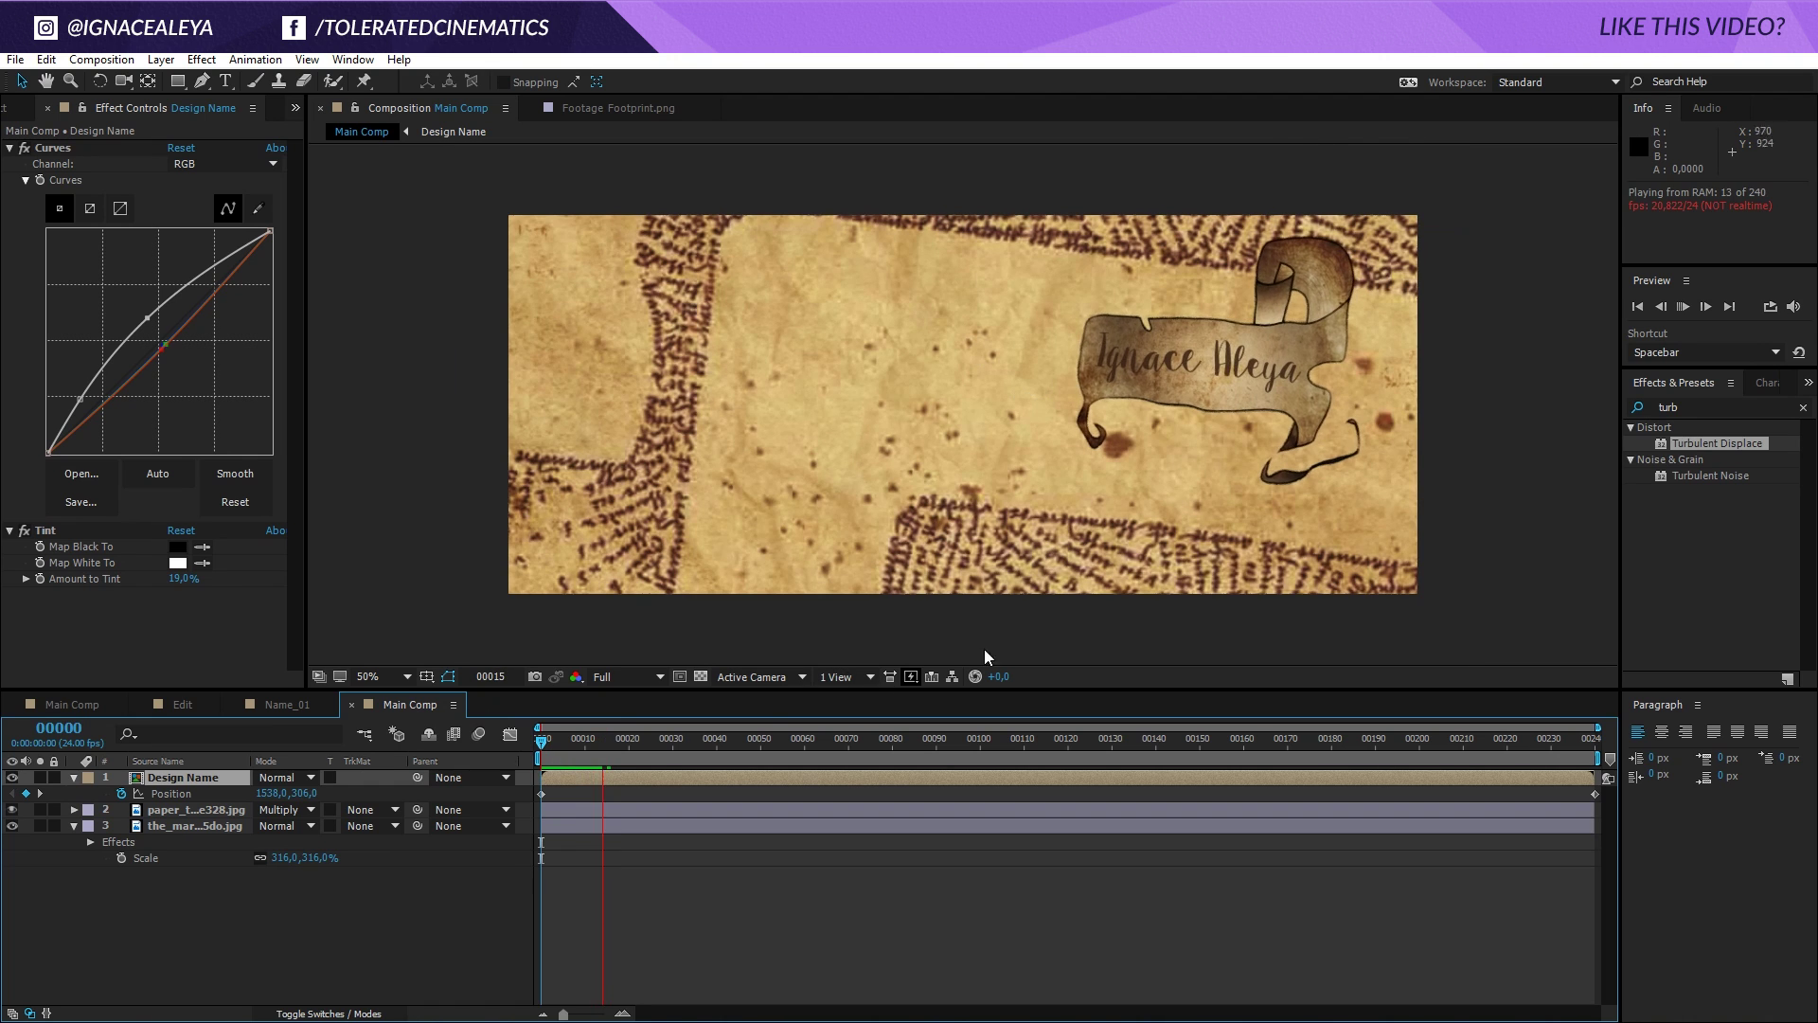
{"action": "key", "text": "space"}
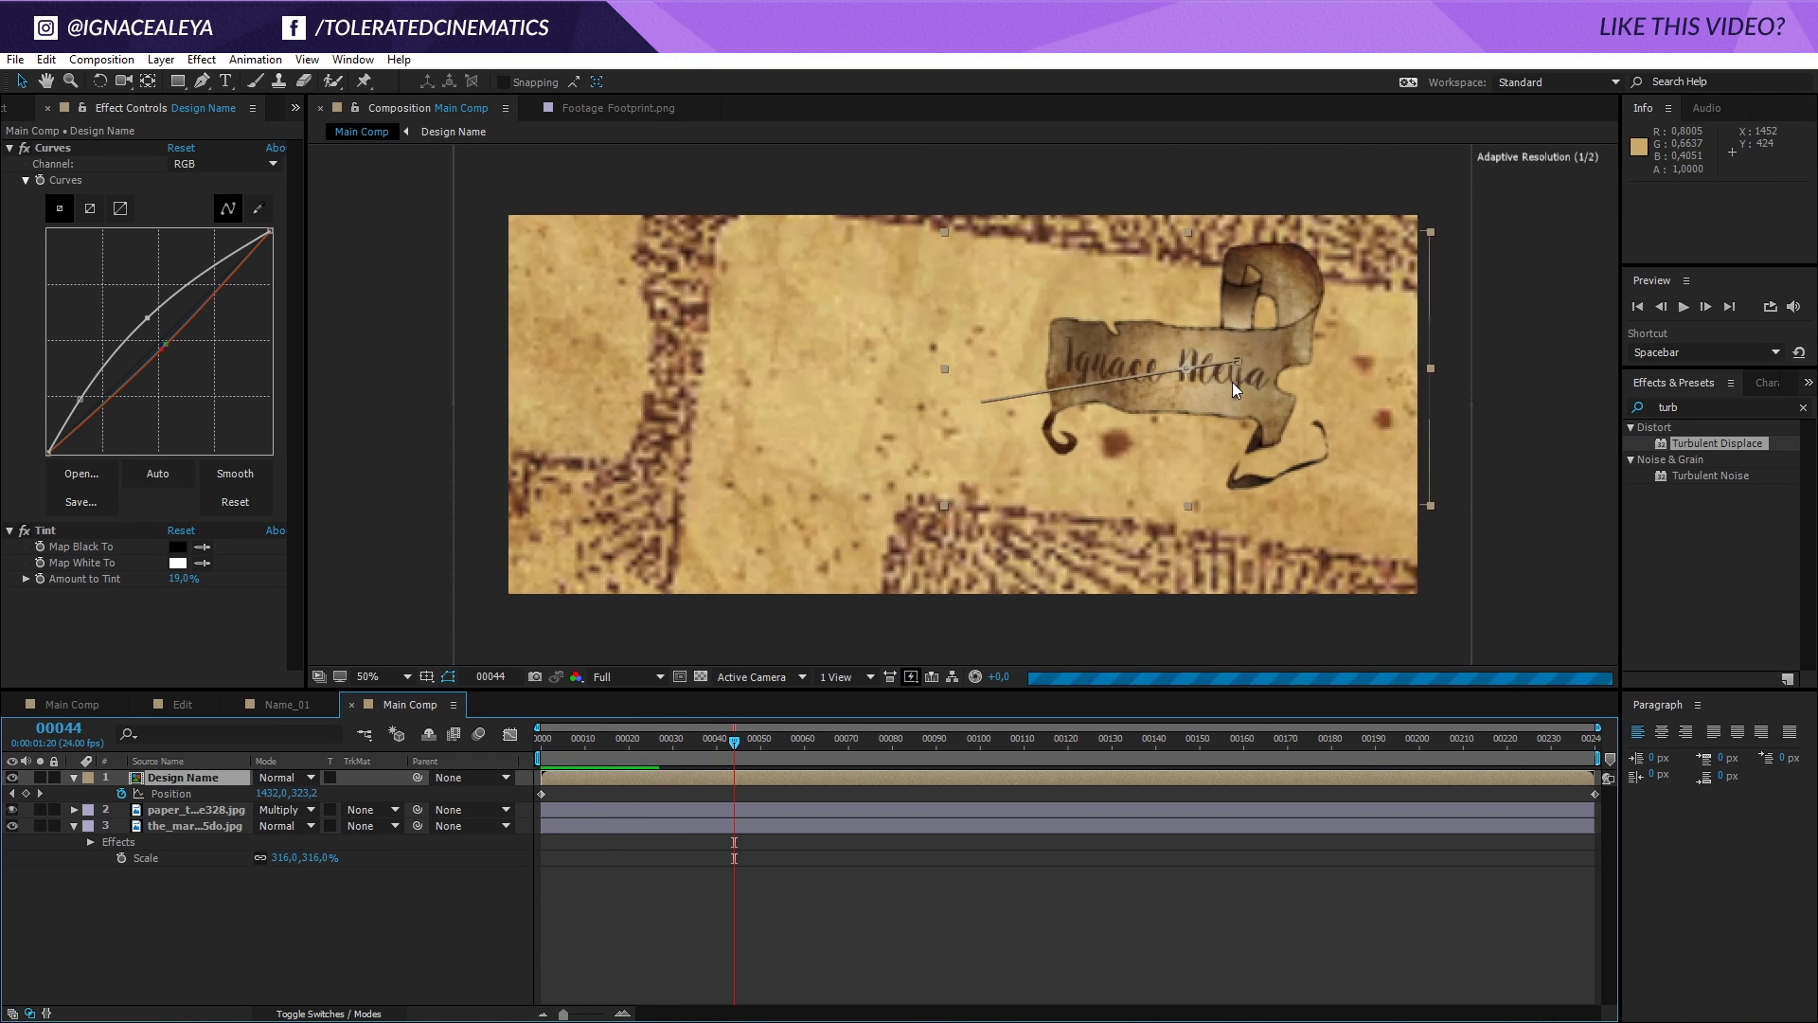
{"action": "key", "text": "period"}
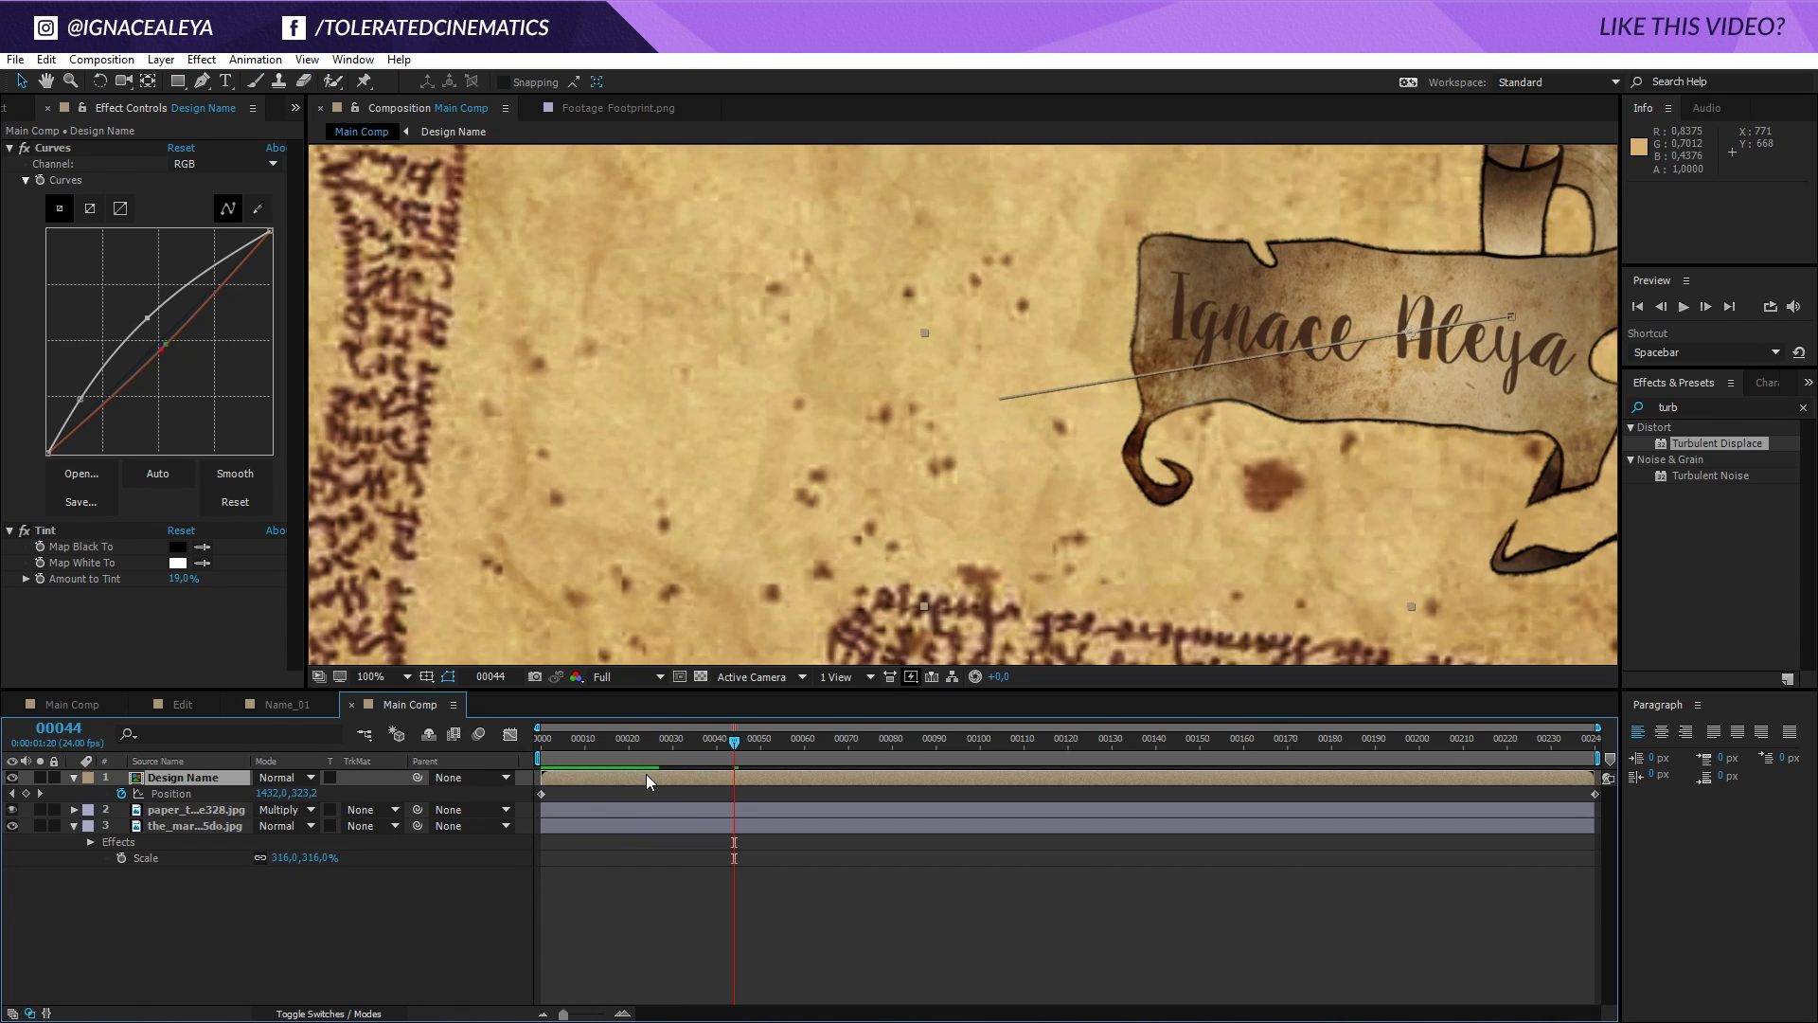
{"action": "double_click", "coordinate": [646, 775]}
{"action": "left_click", "coordinate": [74, 777]}
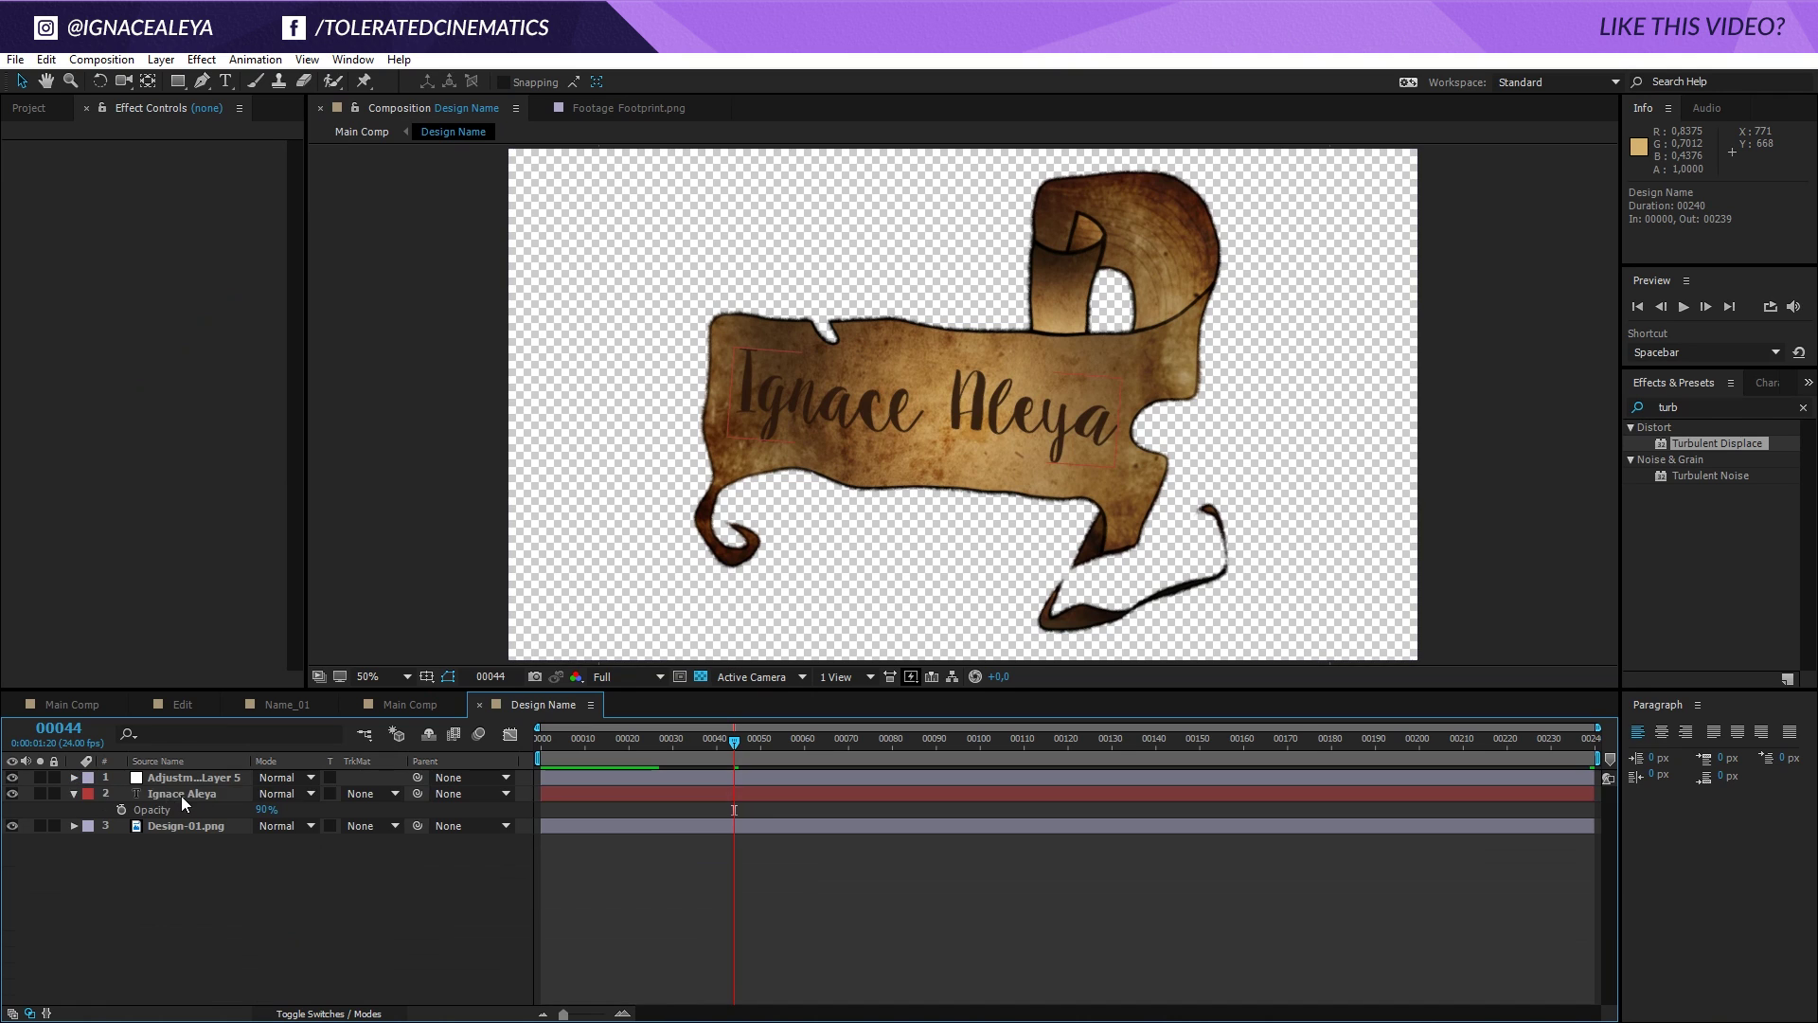
{"action": "left_click", "coordinate": [183, 795]}
{"action": "left_click", "coordinate": [285, 795]}
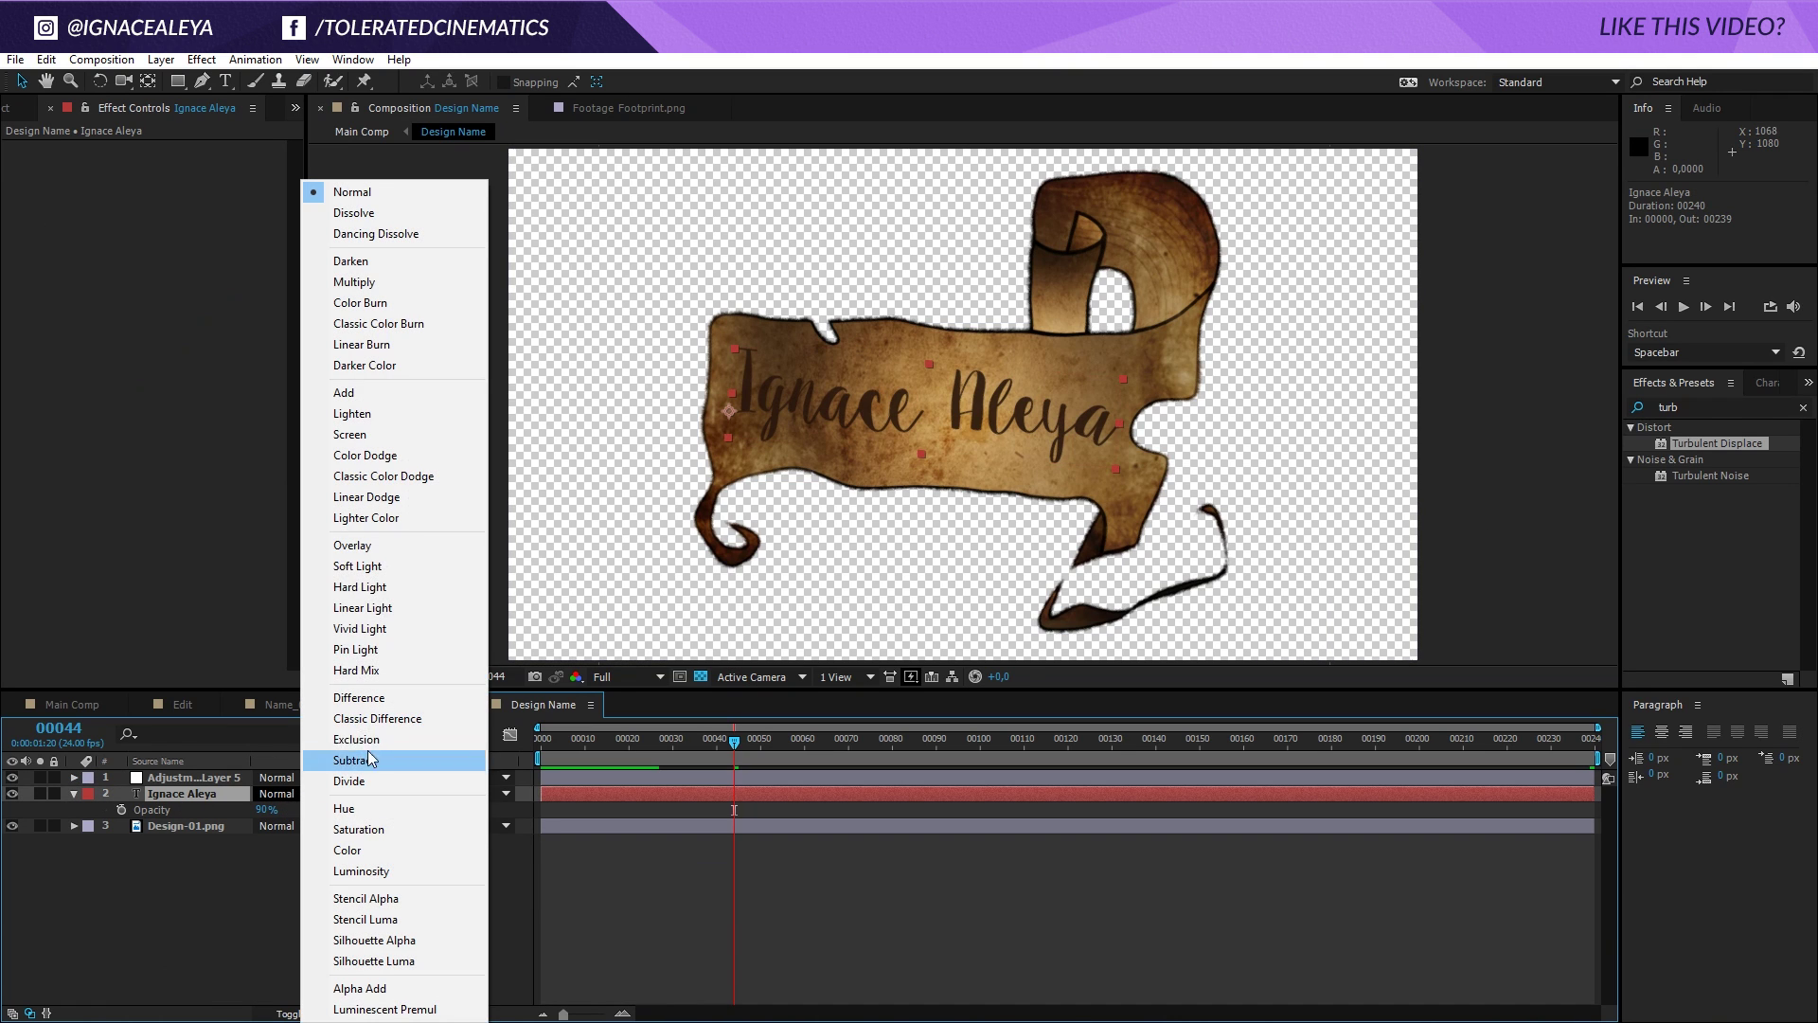
{"action": "left_click", "coordinate": [360, 587]}
{"action": "key", "text": "period"}
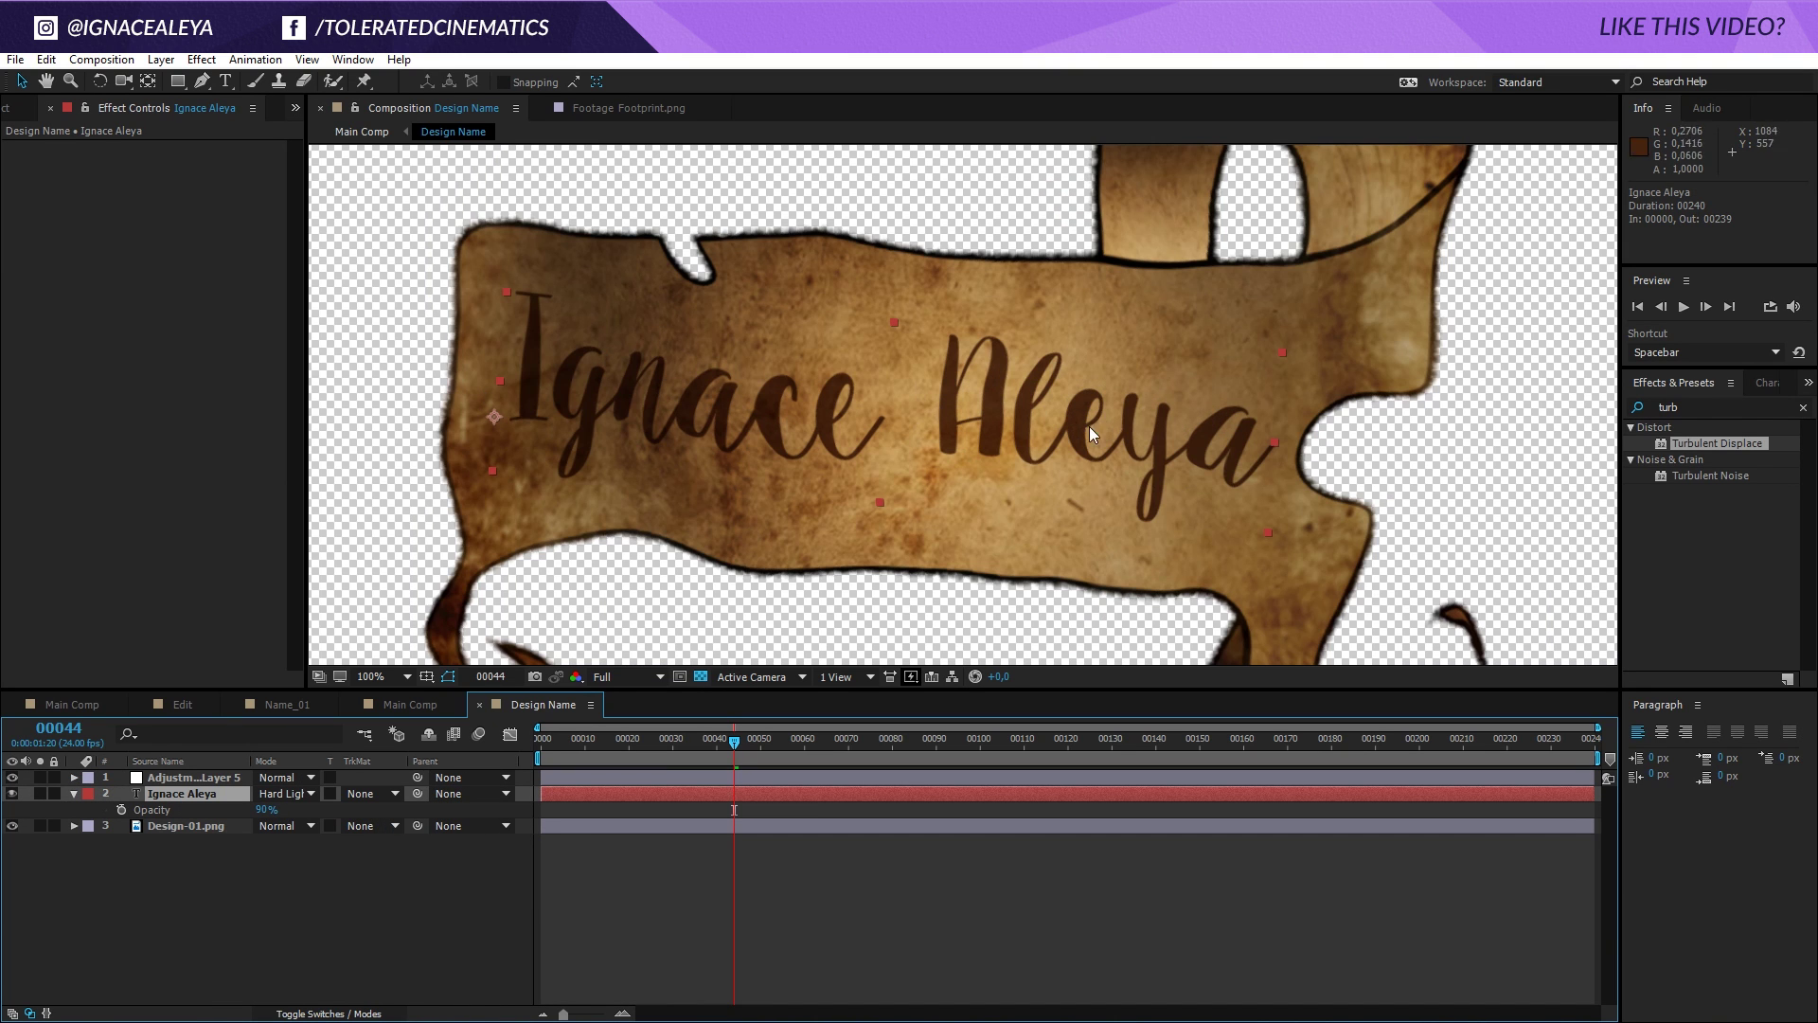
{"action": "left_click", "coordinate": [1767, 386]}
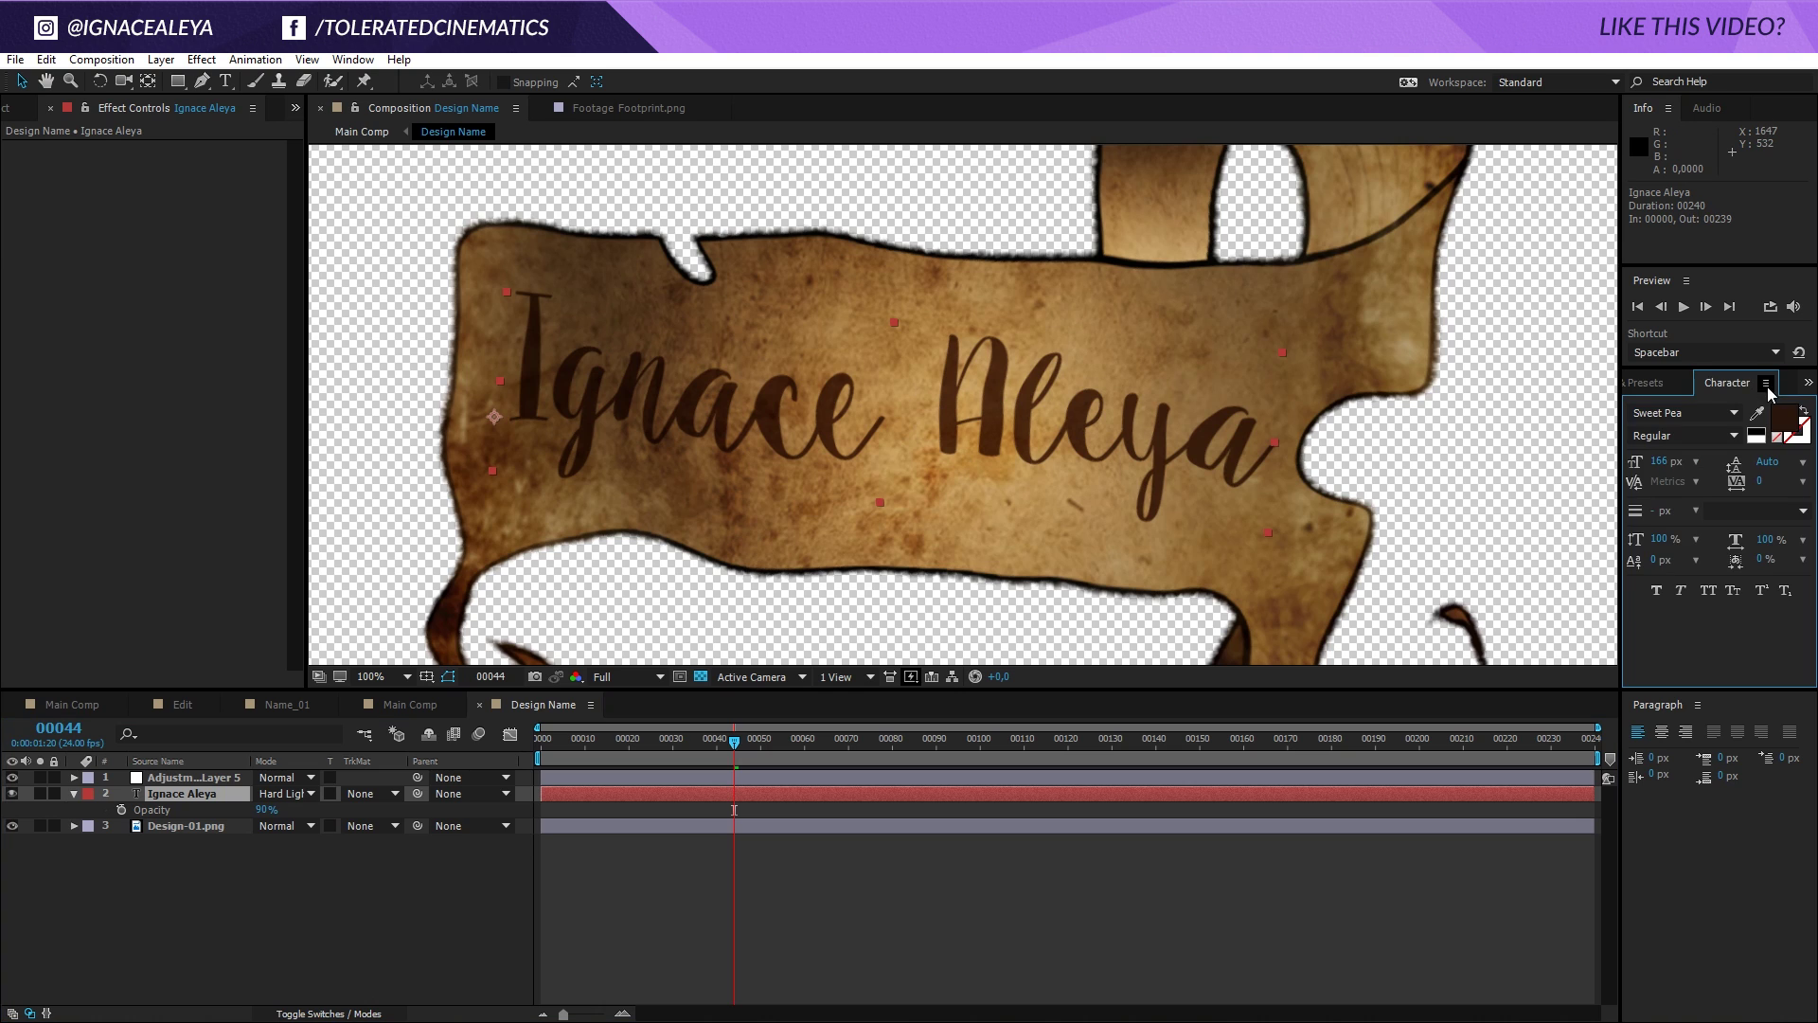
{"action": "left_click", "coordinate": [1786, 417]}
{"action": "left_click", "coordinate": [1365, 491]}
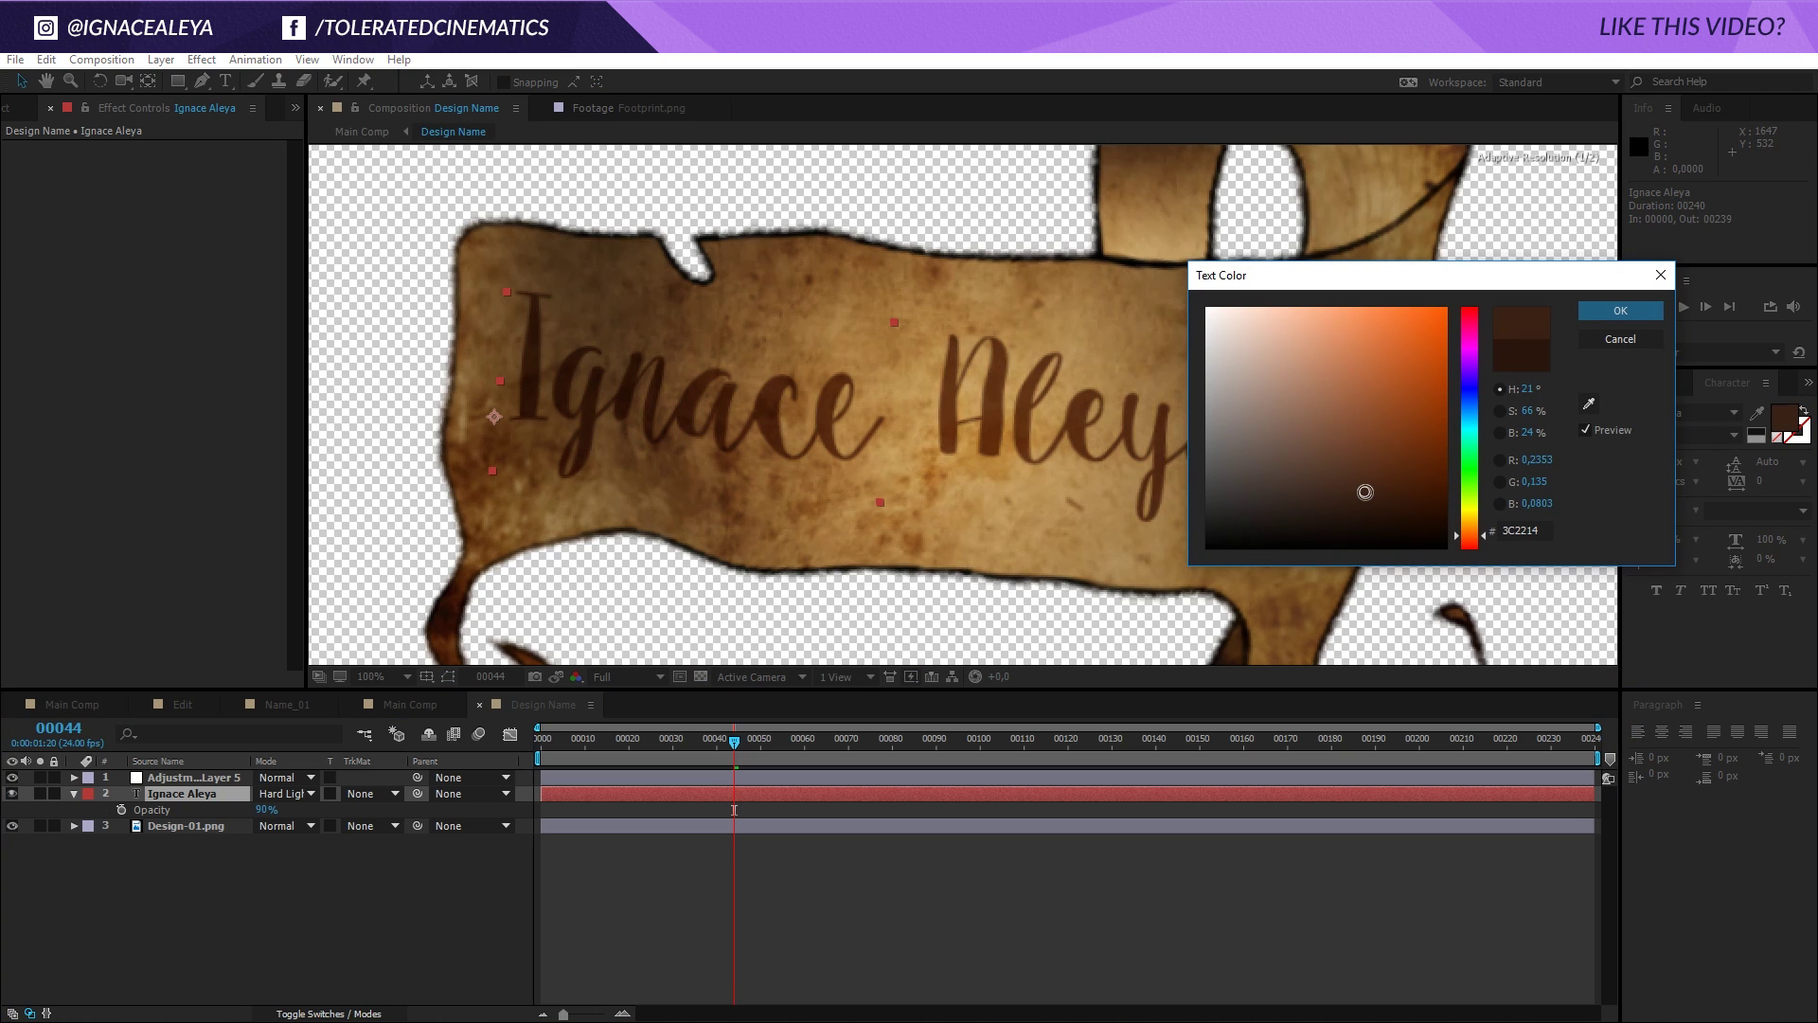
{"action": "mouse_move", "coordinate": [1365, 491]}
{"action": "left_mouse_down"}
{"action": "mouse_move", "coordinate": [1352, 507]}
{"action": "mouse_move", "coordinate": [1397, 493]}
{"action": "left_mouse_up"}
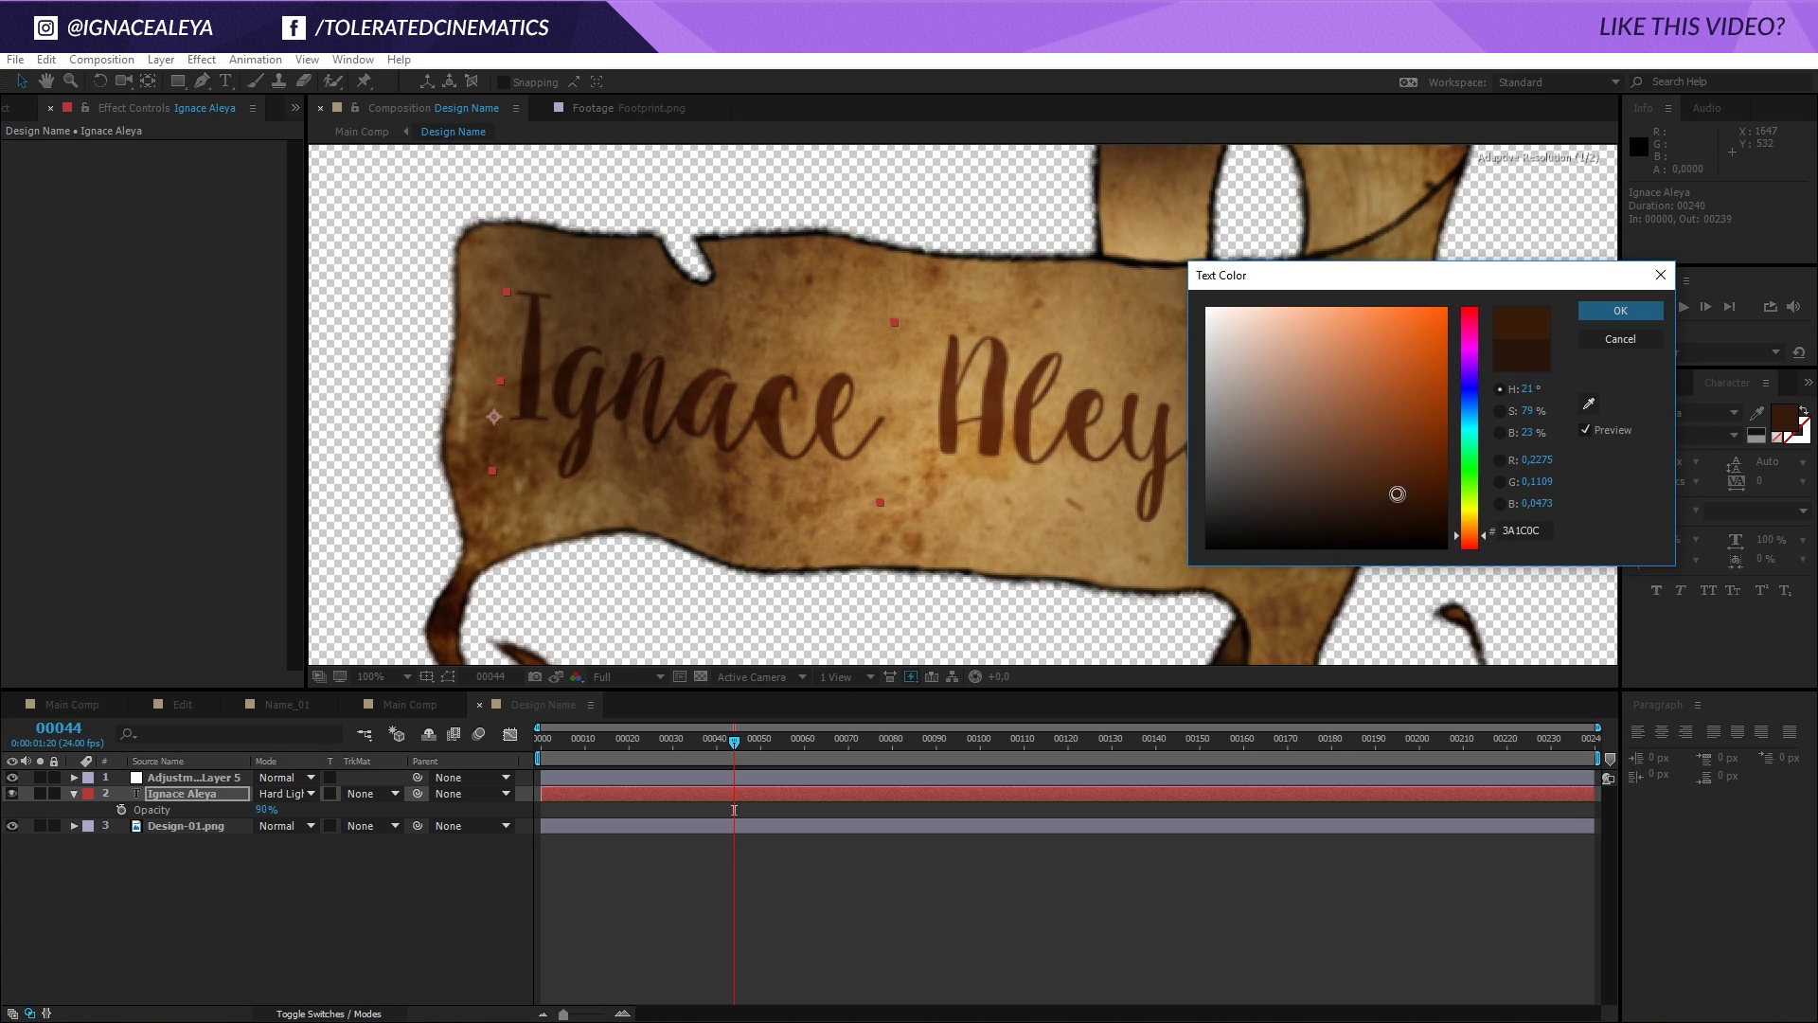
{"action": "left_click", "coordinate": [1610, 311]}
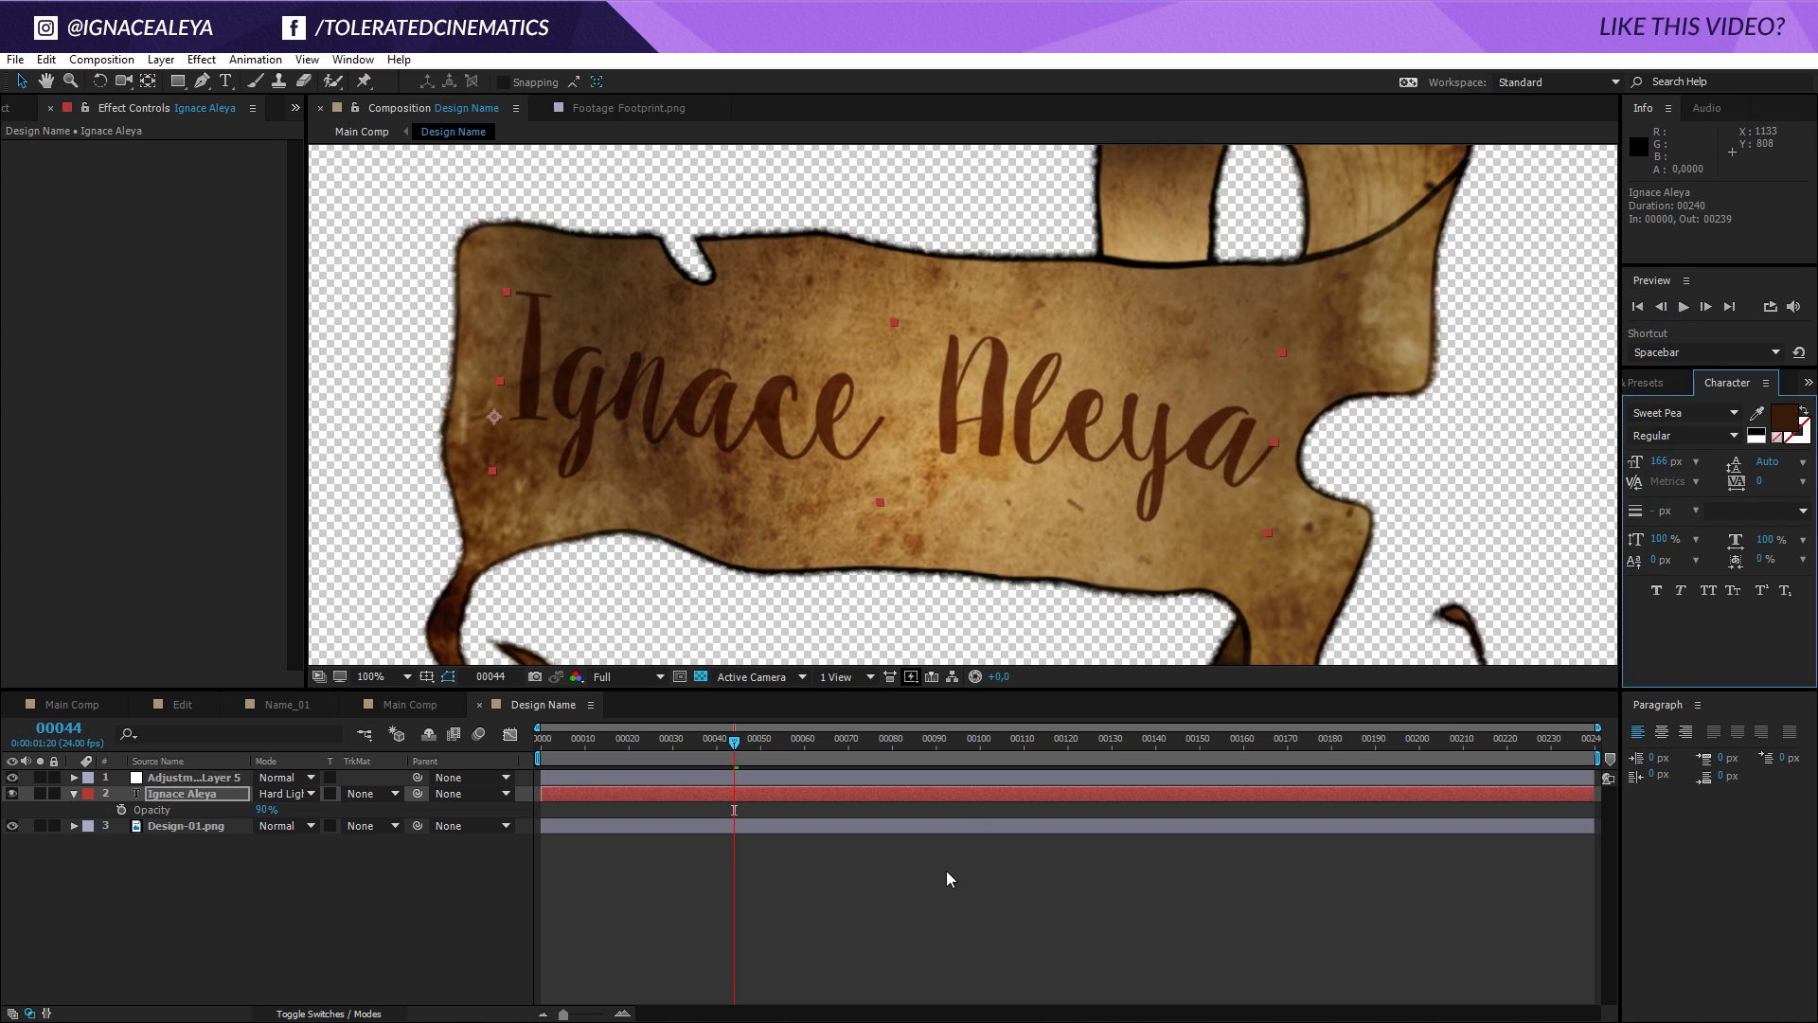
{"action": "scroll", "coordinate": [1098, 417], "scroll_direction": "down", "scroll_amount": 2}
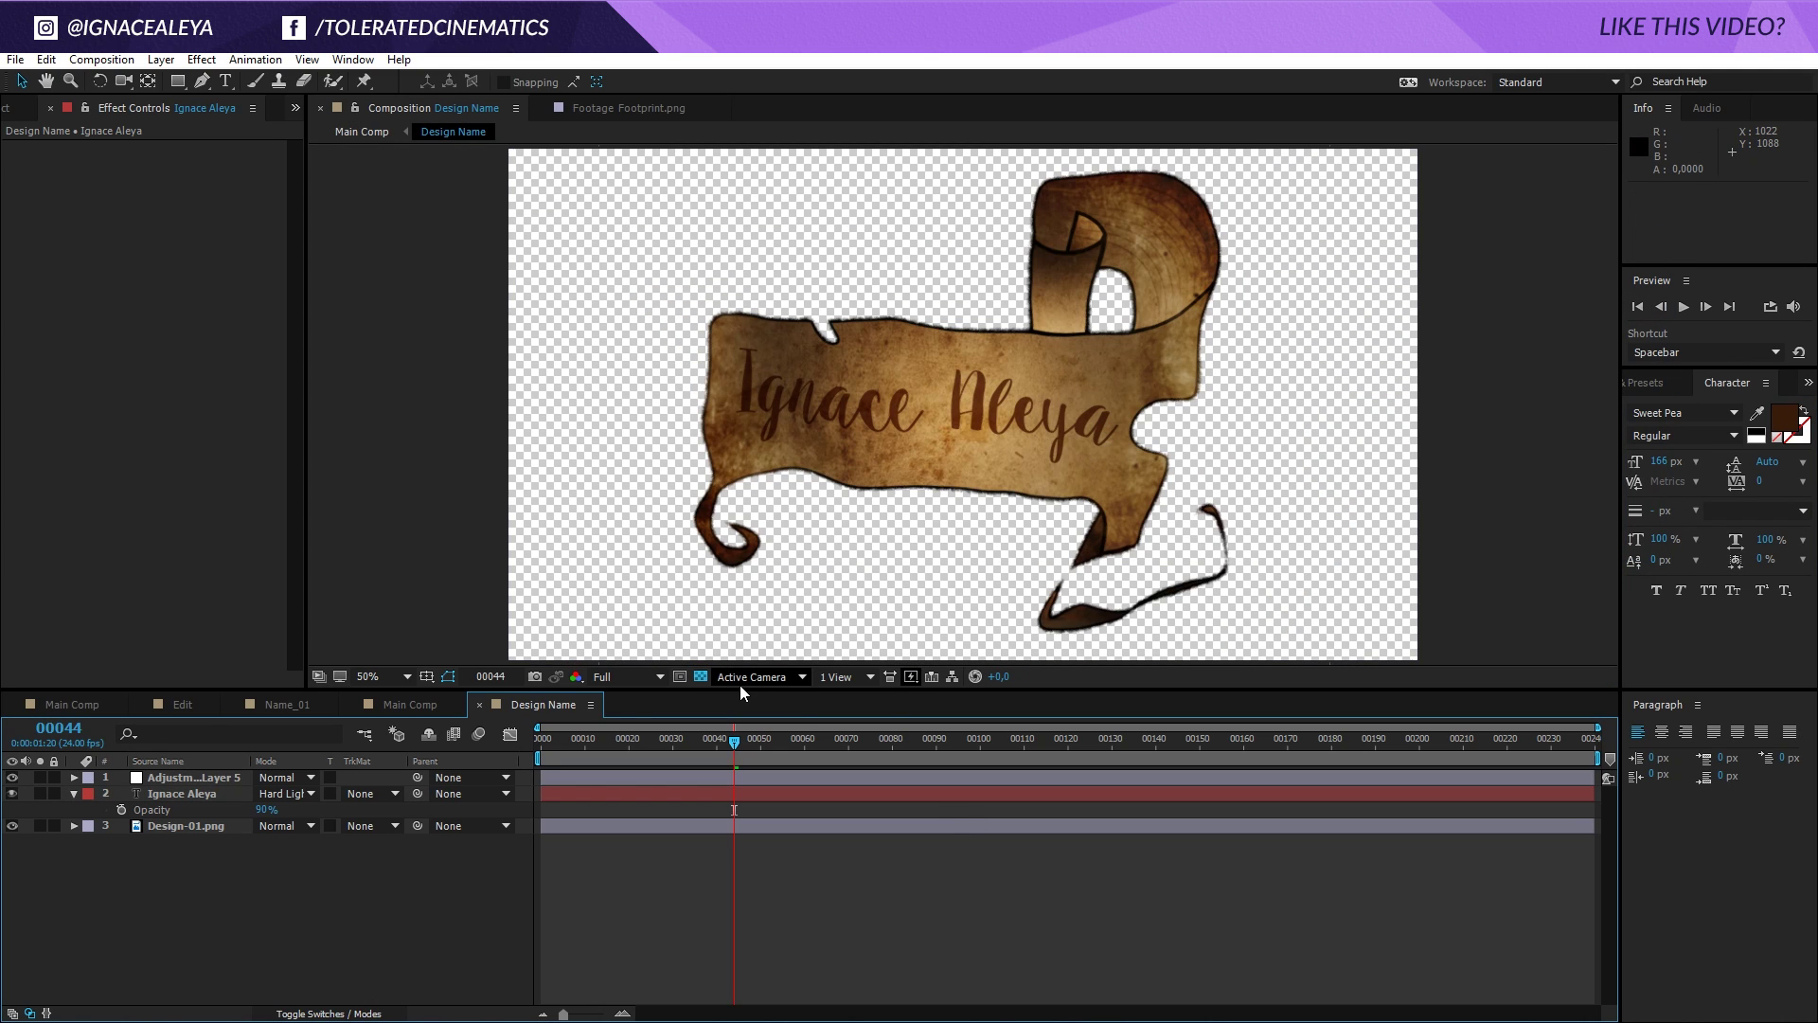
{"action": "left_click", "coordinate": [410, 705]}
{"action": "scroll", "coordinate": [1163, 447], "scroll_direction": "down", "scroll_amount": 2}
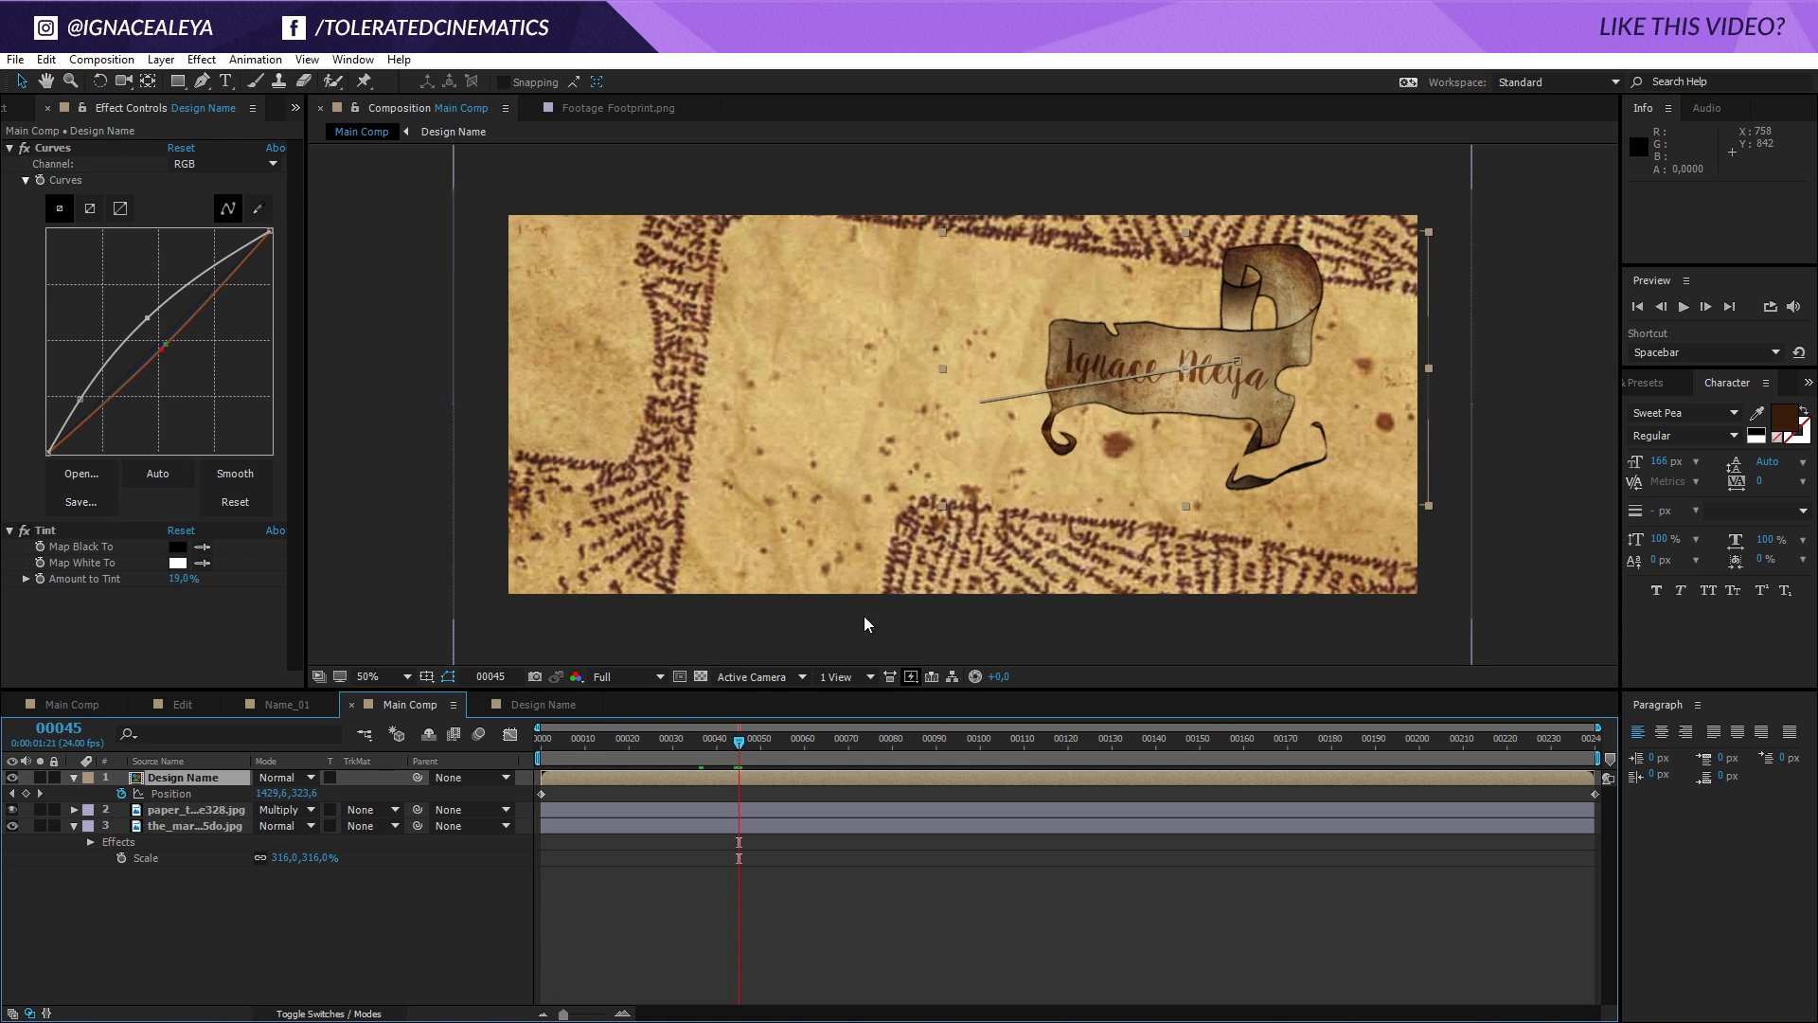
- Preview Main Comp from frame 0, then show the Project panel
{"action": "left_click_drag", "start_coordinate": [733, 740], "coordinate": [524, 772]}
{"action": "key", "text": "space"}
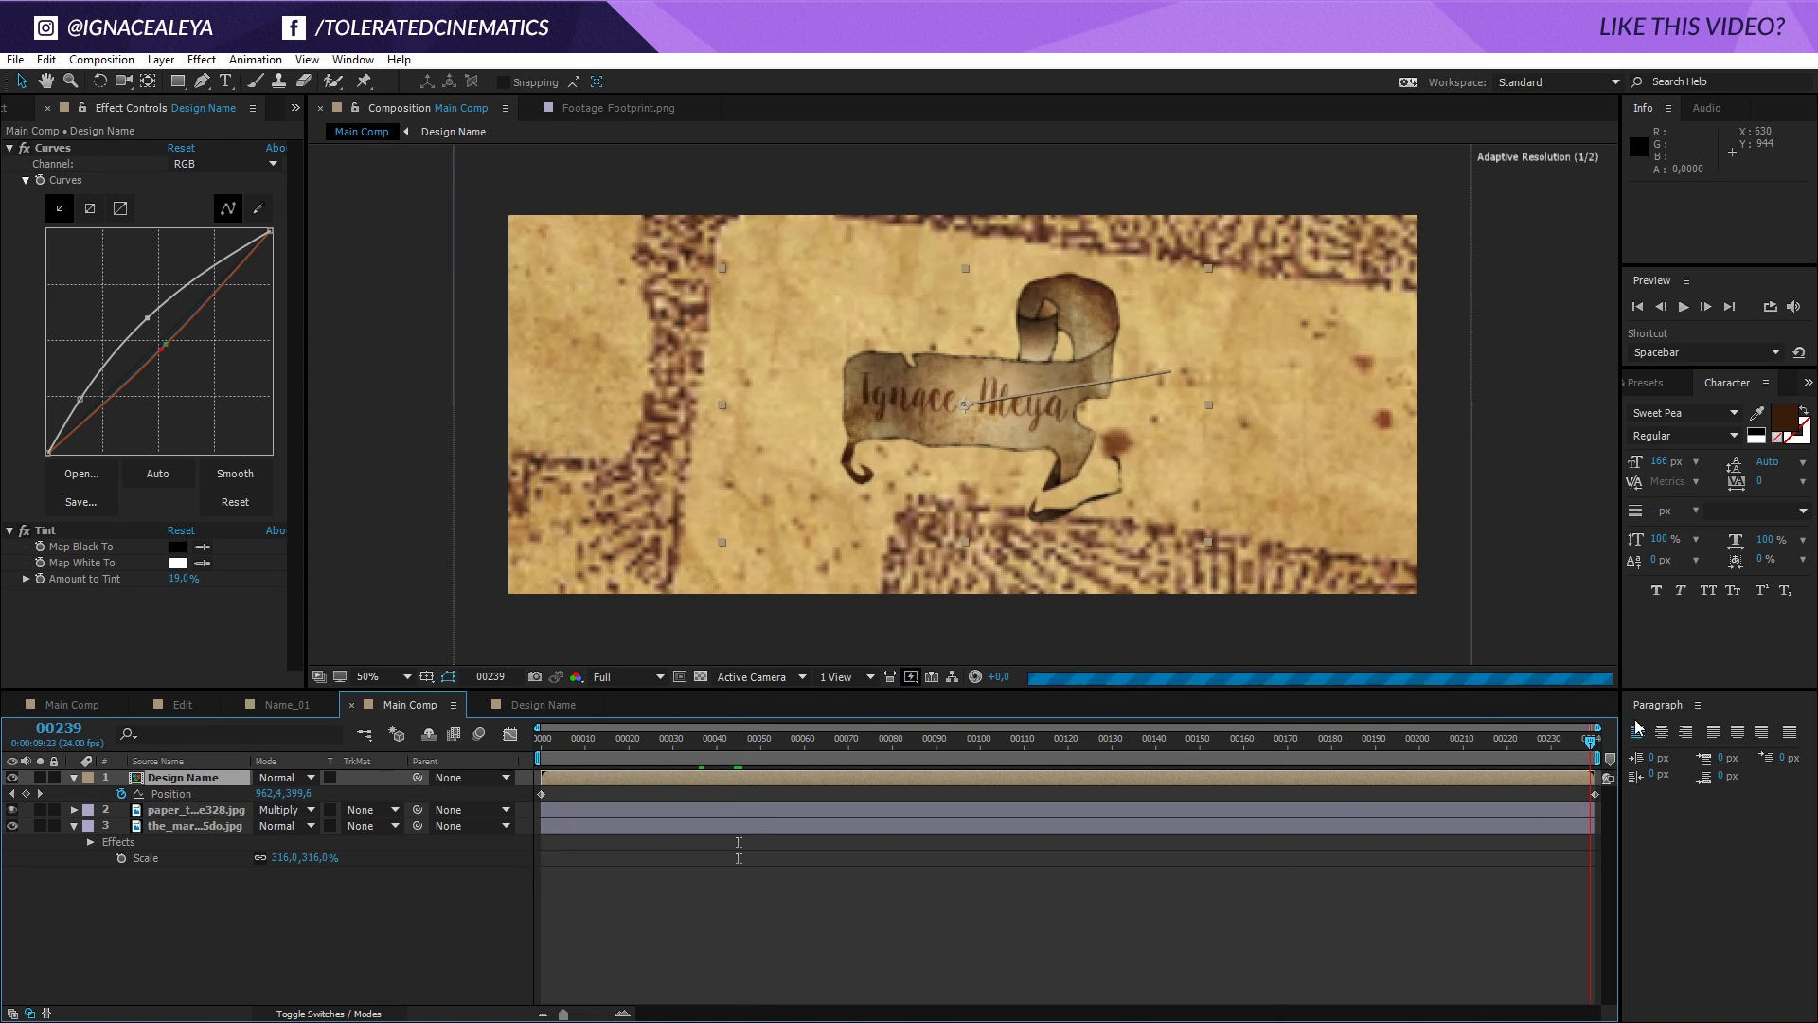
{"action": "key", "text": "space"}
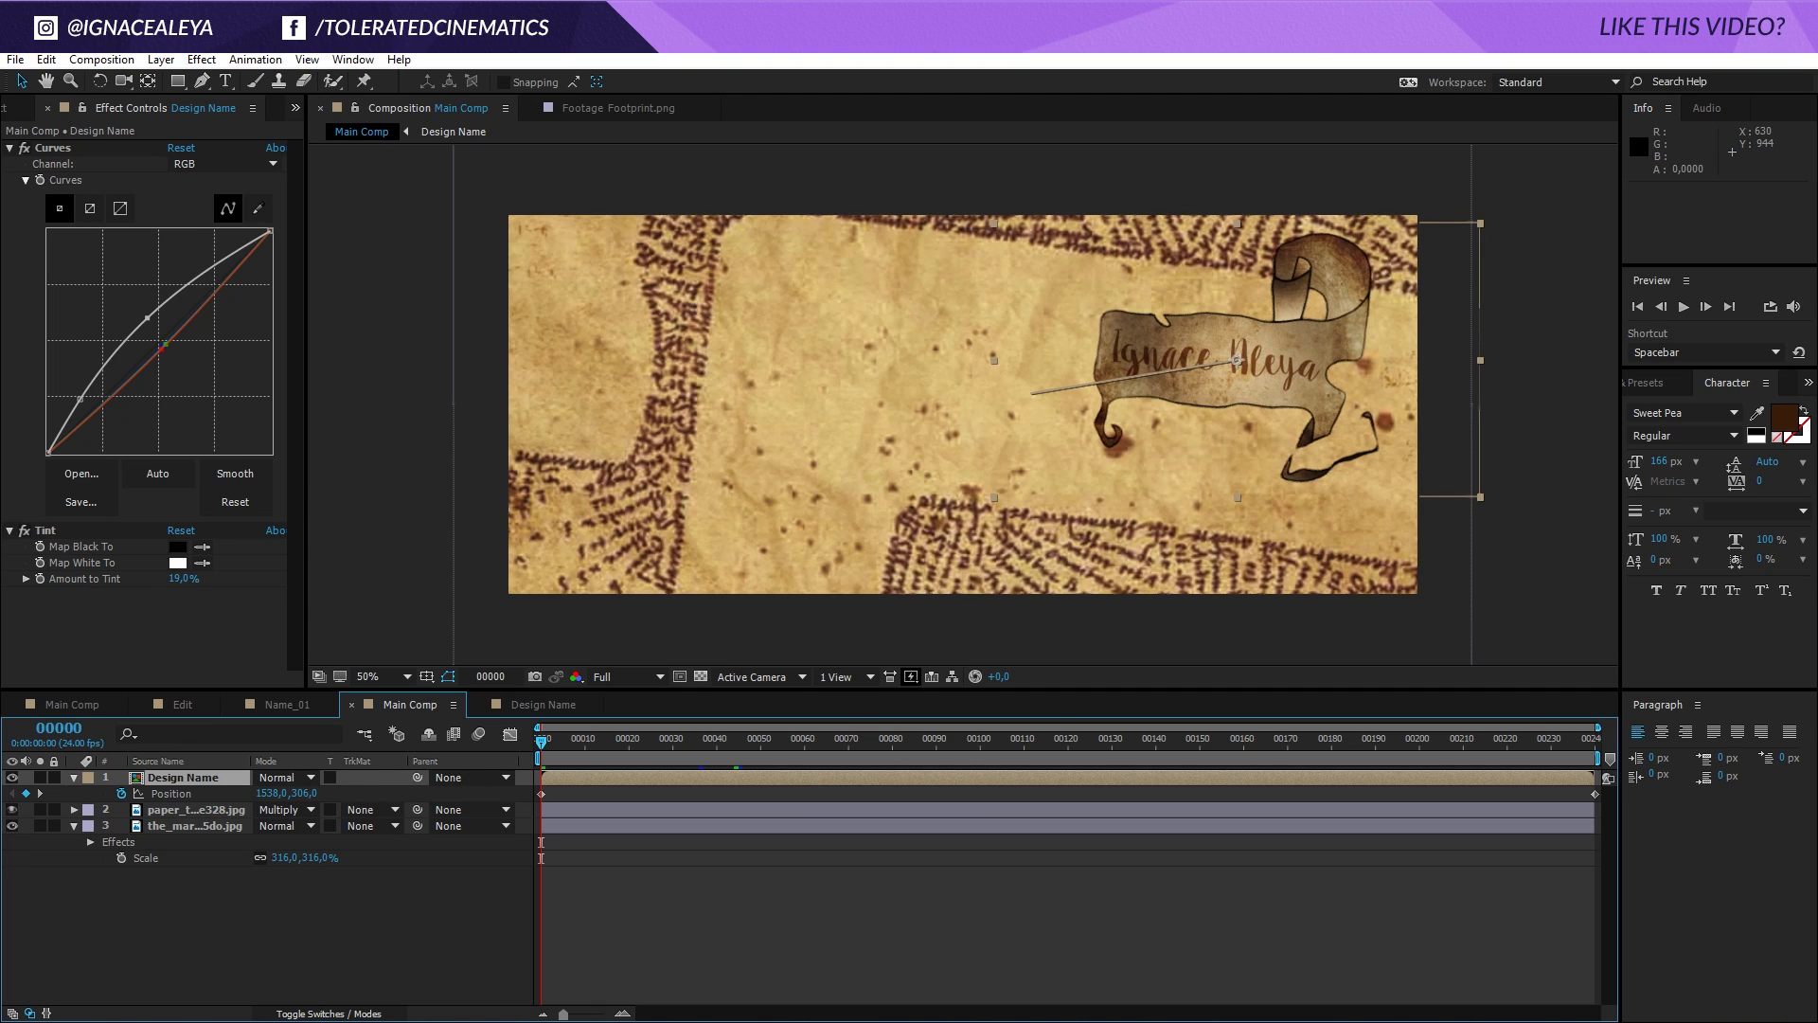
{"action": "left_click", "coordinate": [5, 110]}
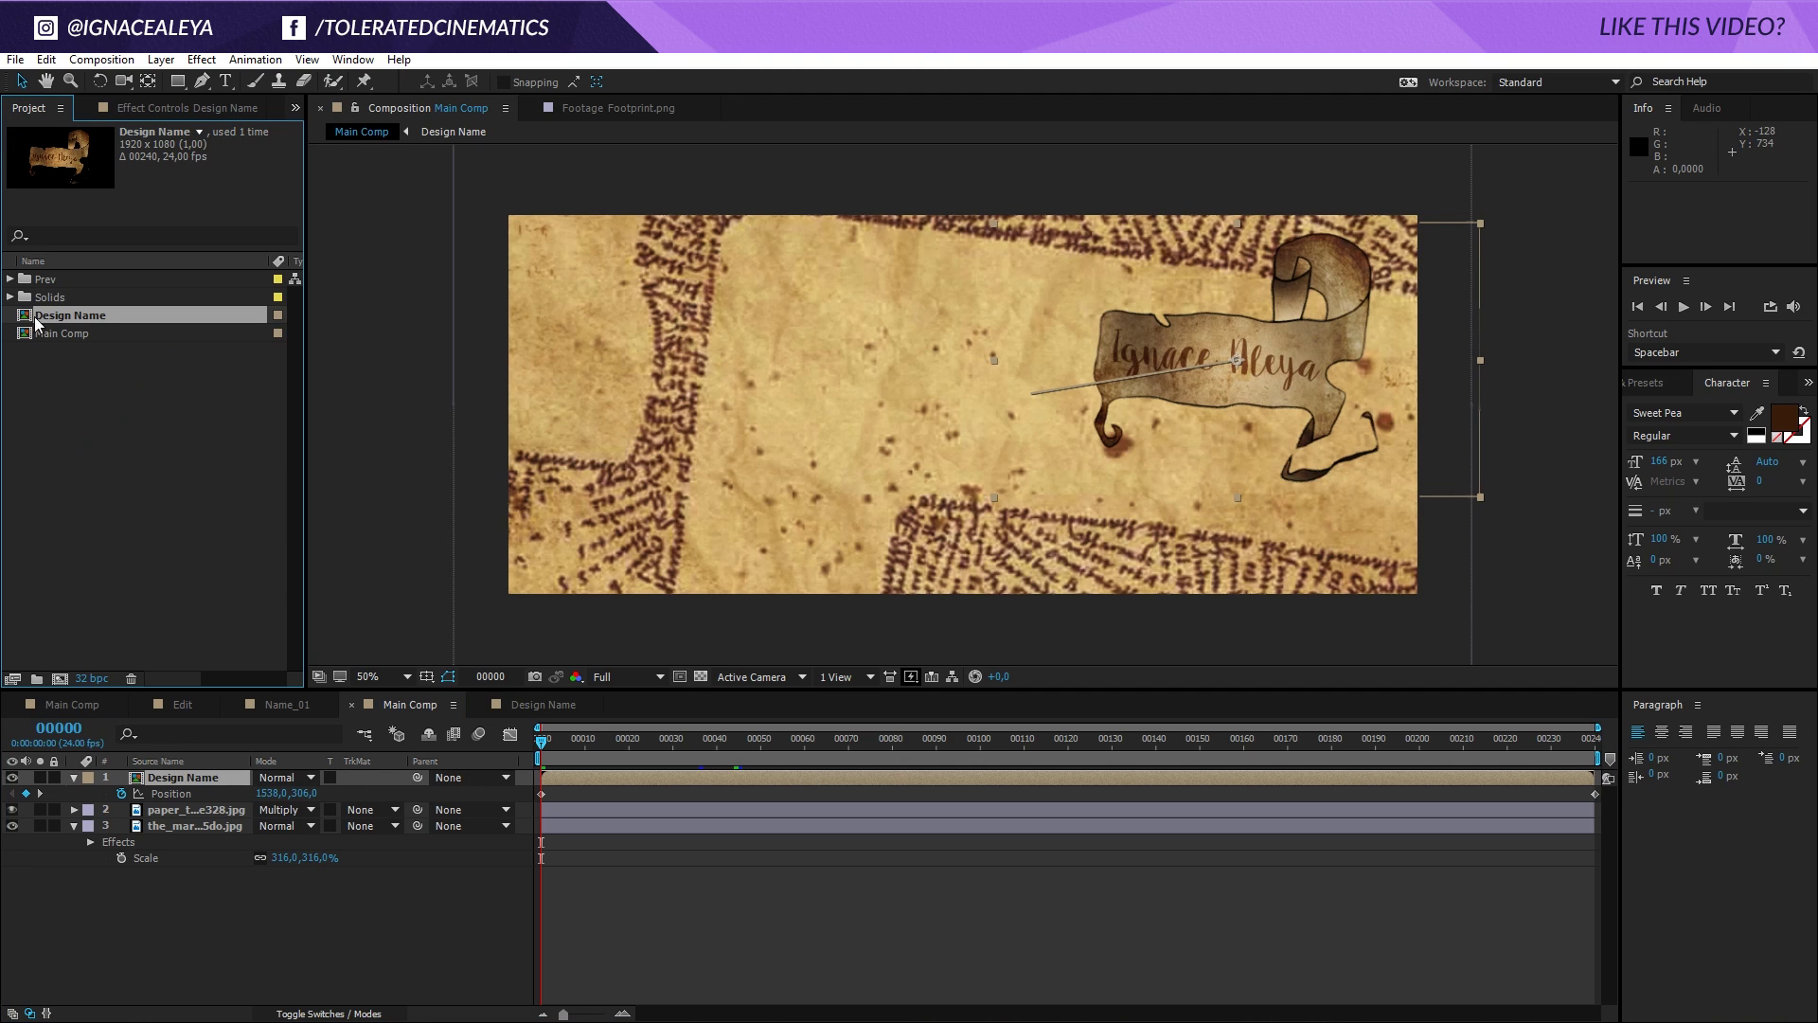
- Create the Footprint 2 comp from Footprint.png and add a new solid layer
{"action": "left_click", "coordinate": [11, 279]}
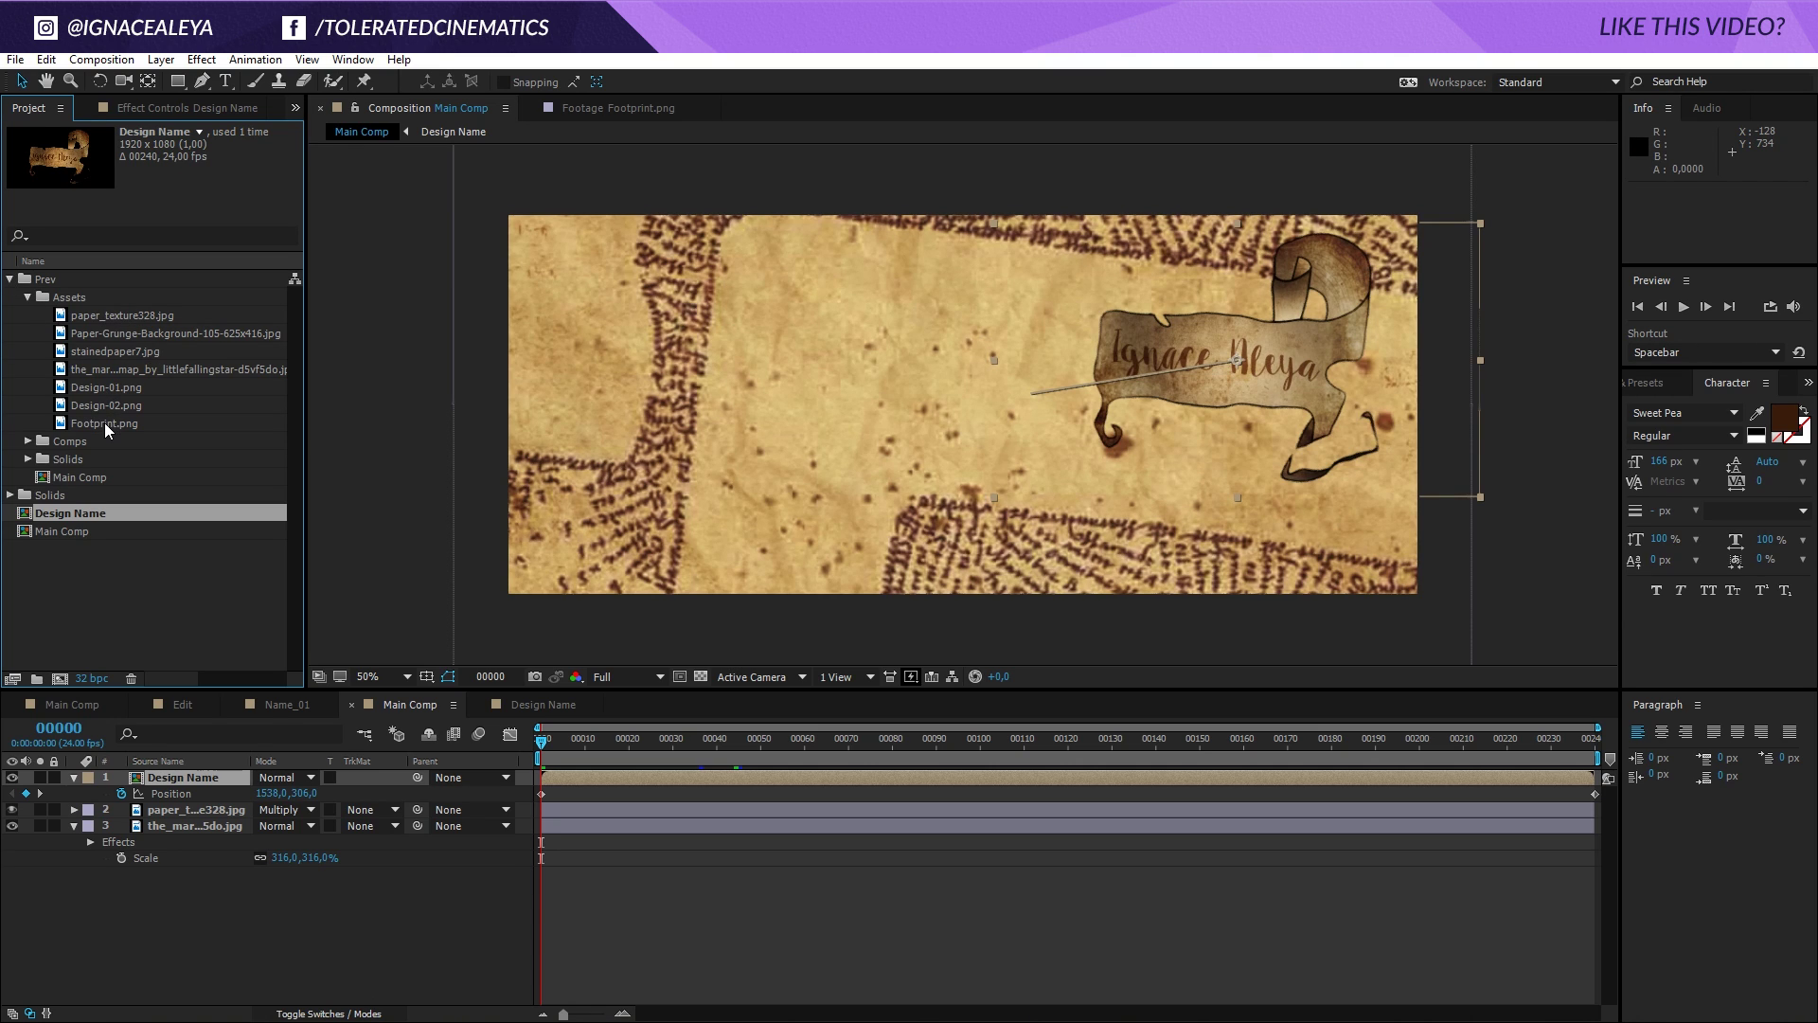
{"action": "left_click_drag", "start_coordinate": [104, 422], "coordinate": [62, 680]}
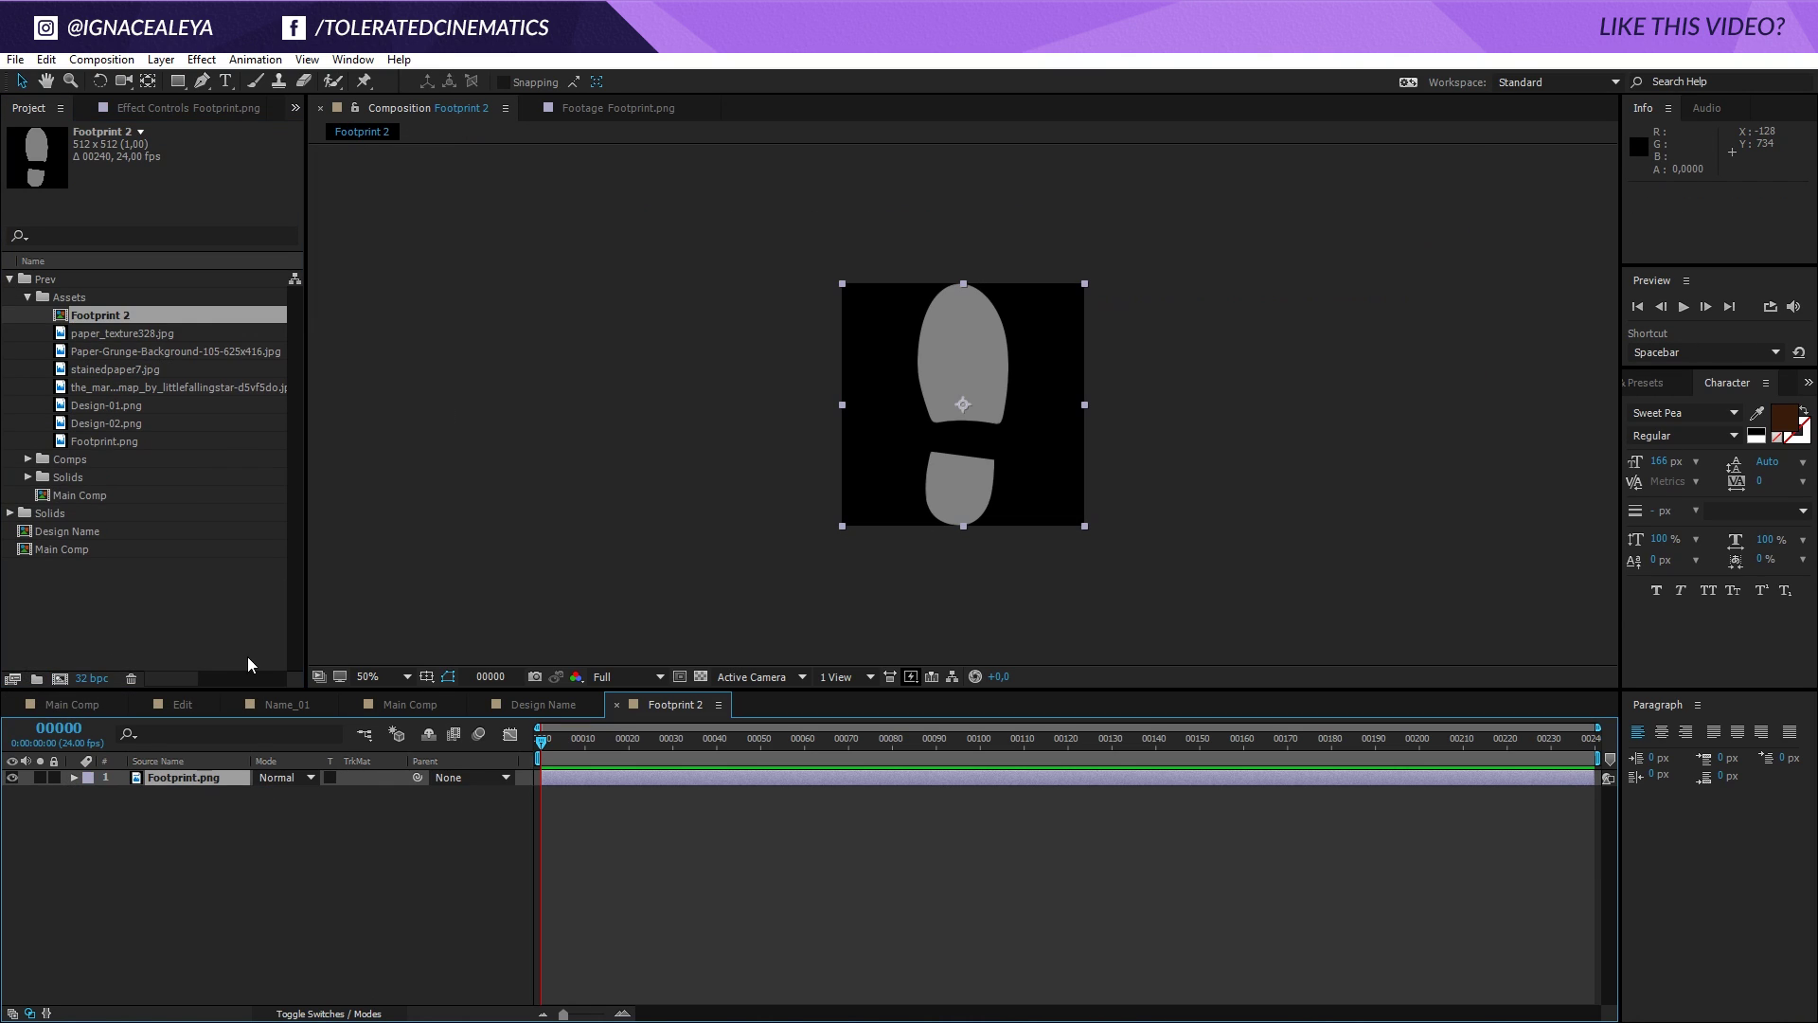
{"action": "right_click", "coordinate": [250, 851]}
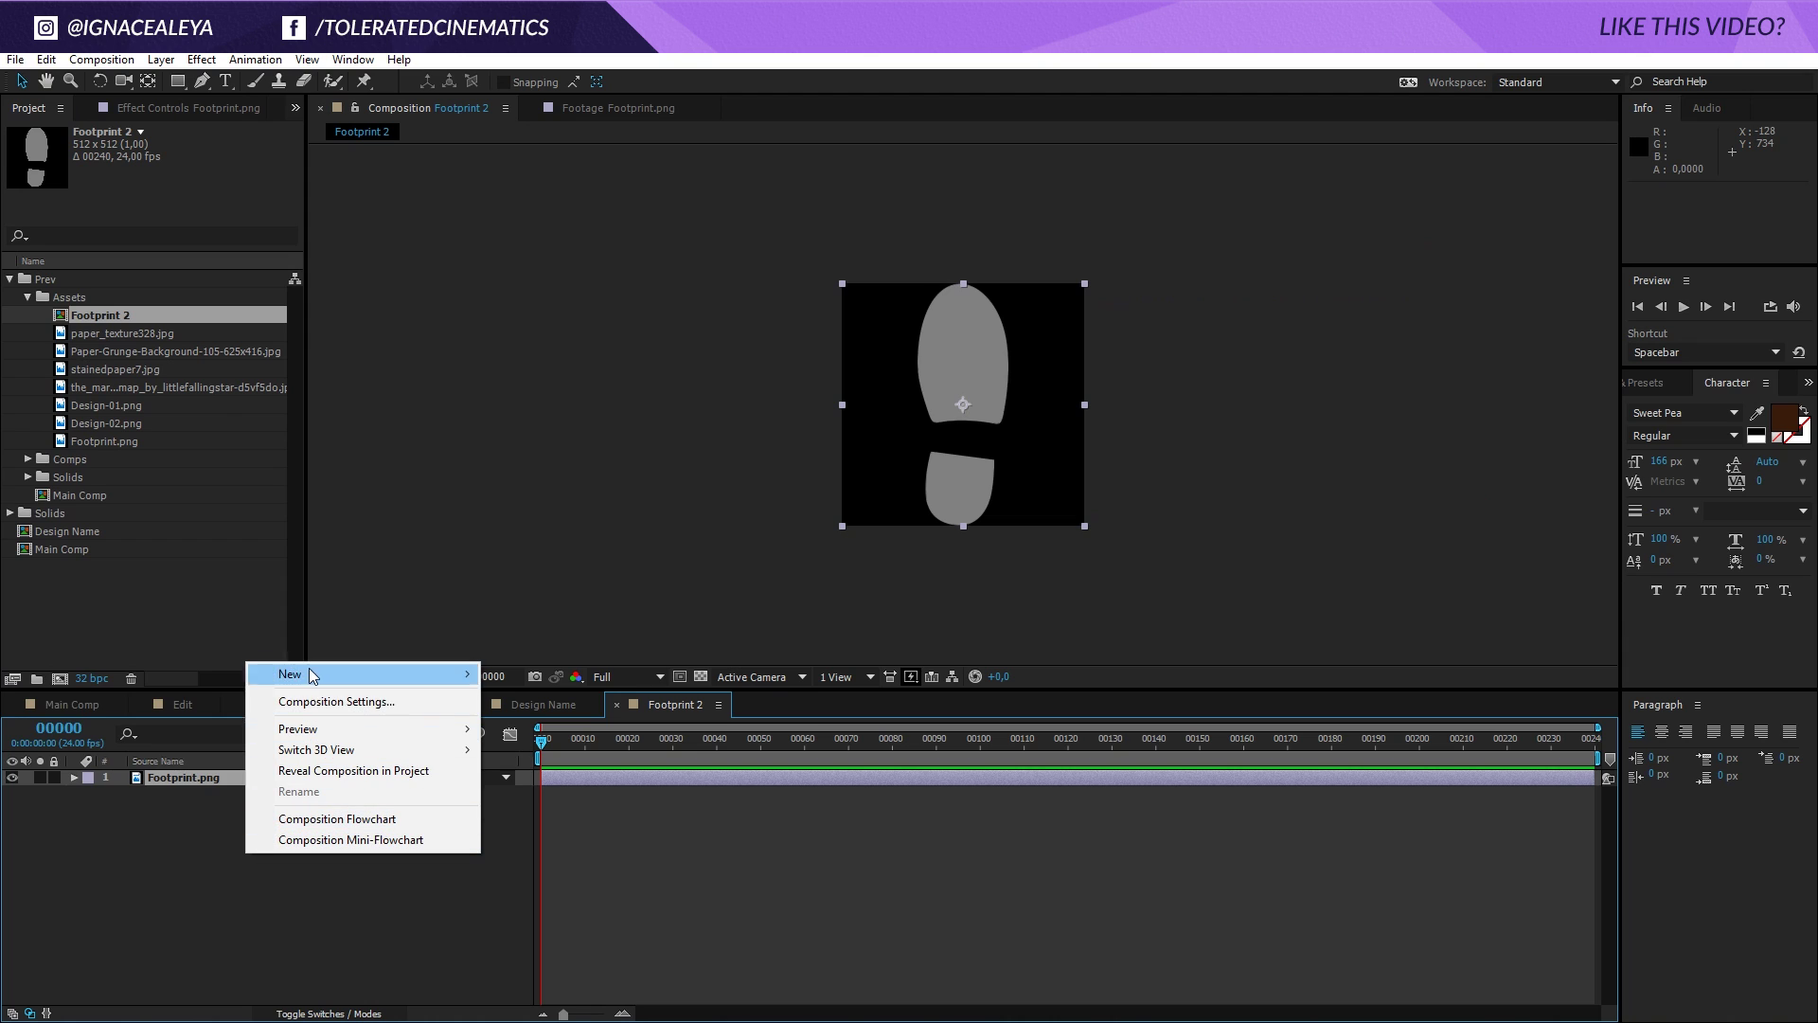
{"action": "mouse_move", "coordinate": [284, 673]}
{"action": "left_click", "coordinate": [81, 722]}
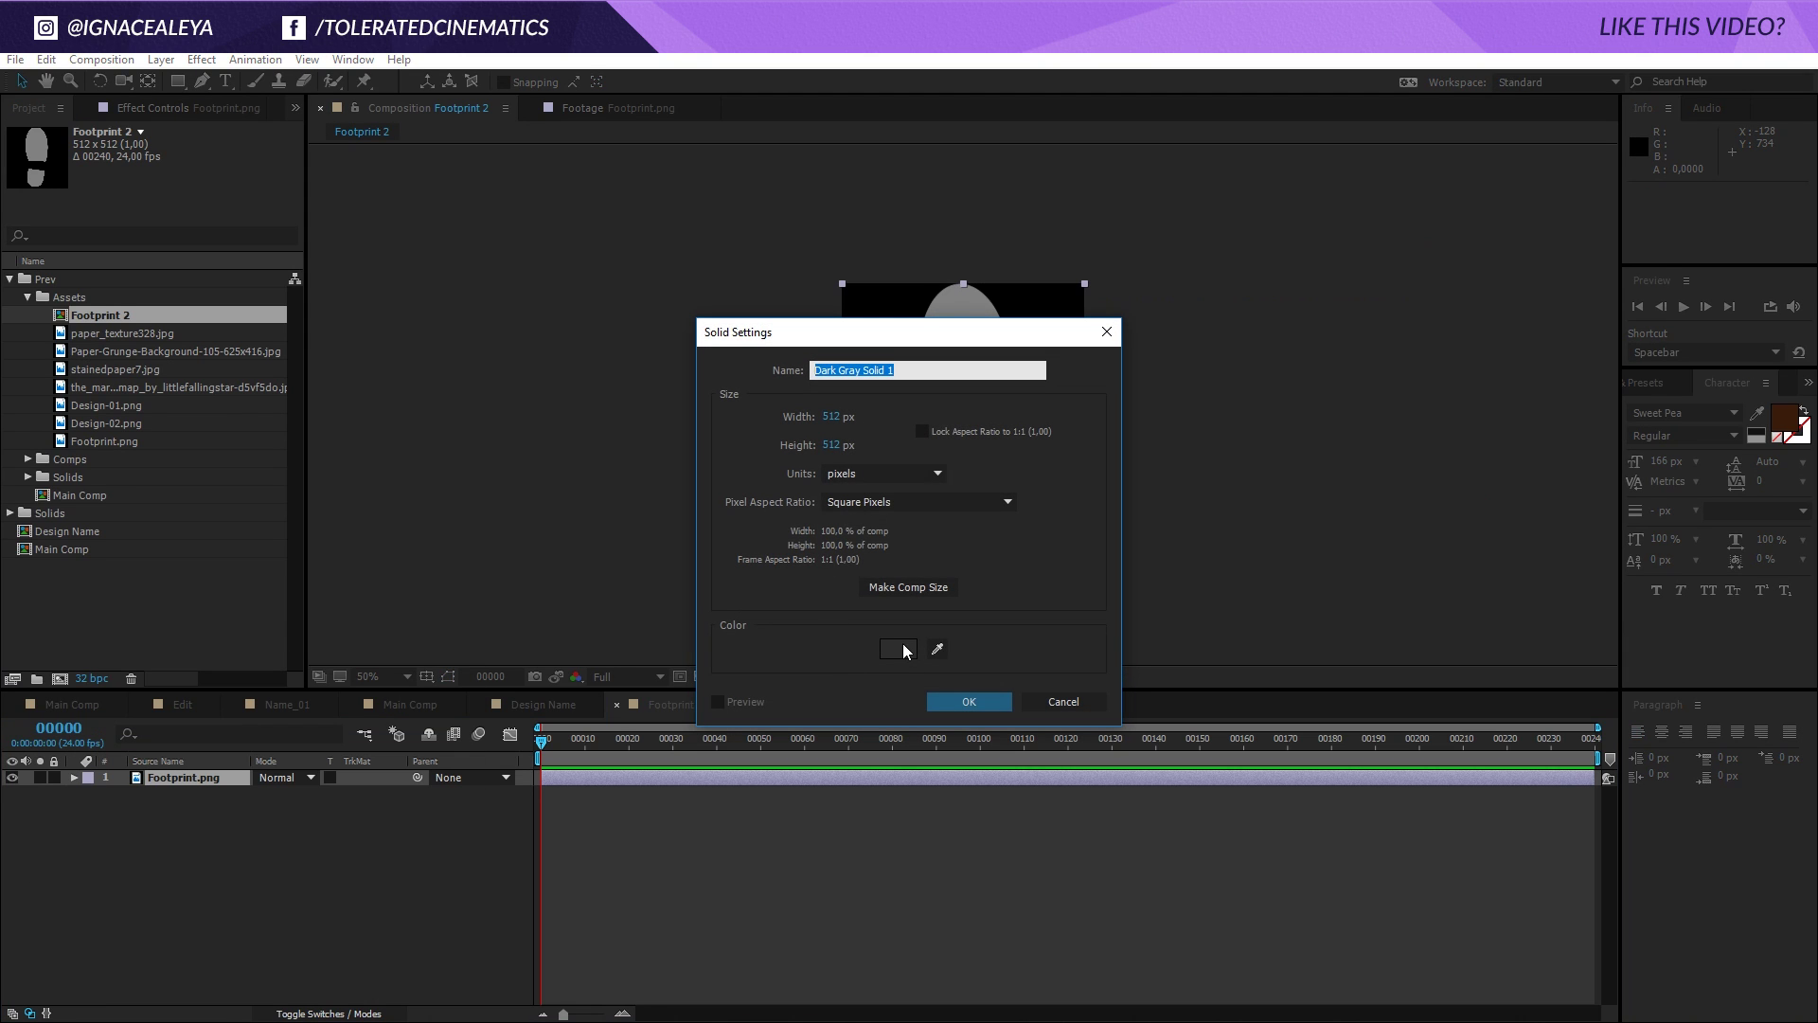
- Make the solid 50% gray, name it BG, and place it below Footprint.png
{"action": "left_click", "coordinate": [904, 651]}
{"action": "left_click", "coordinate": [1531, 433]}
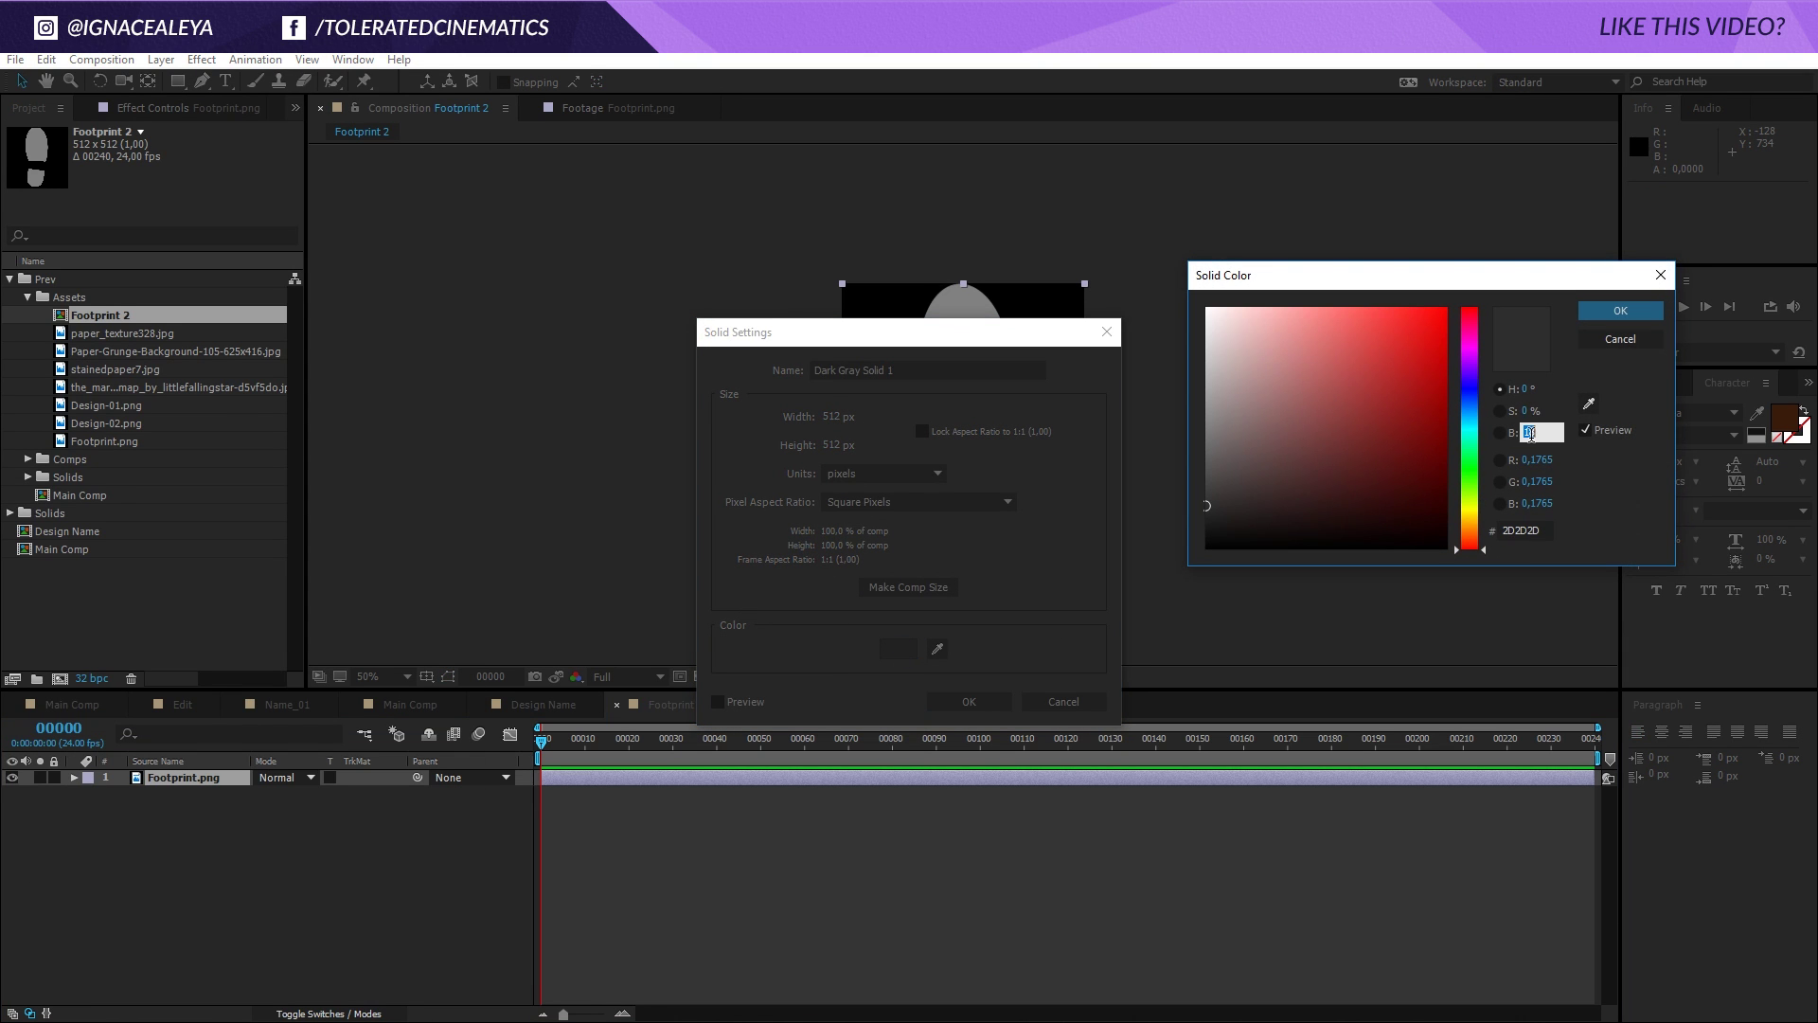
{"action": "type", "text": "50"}
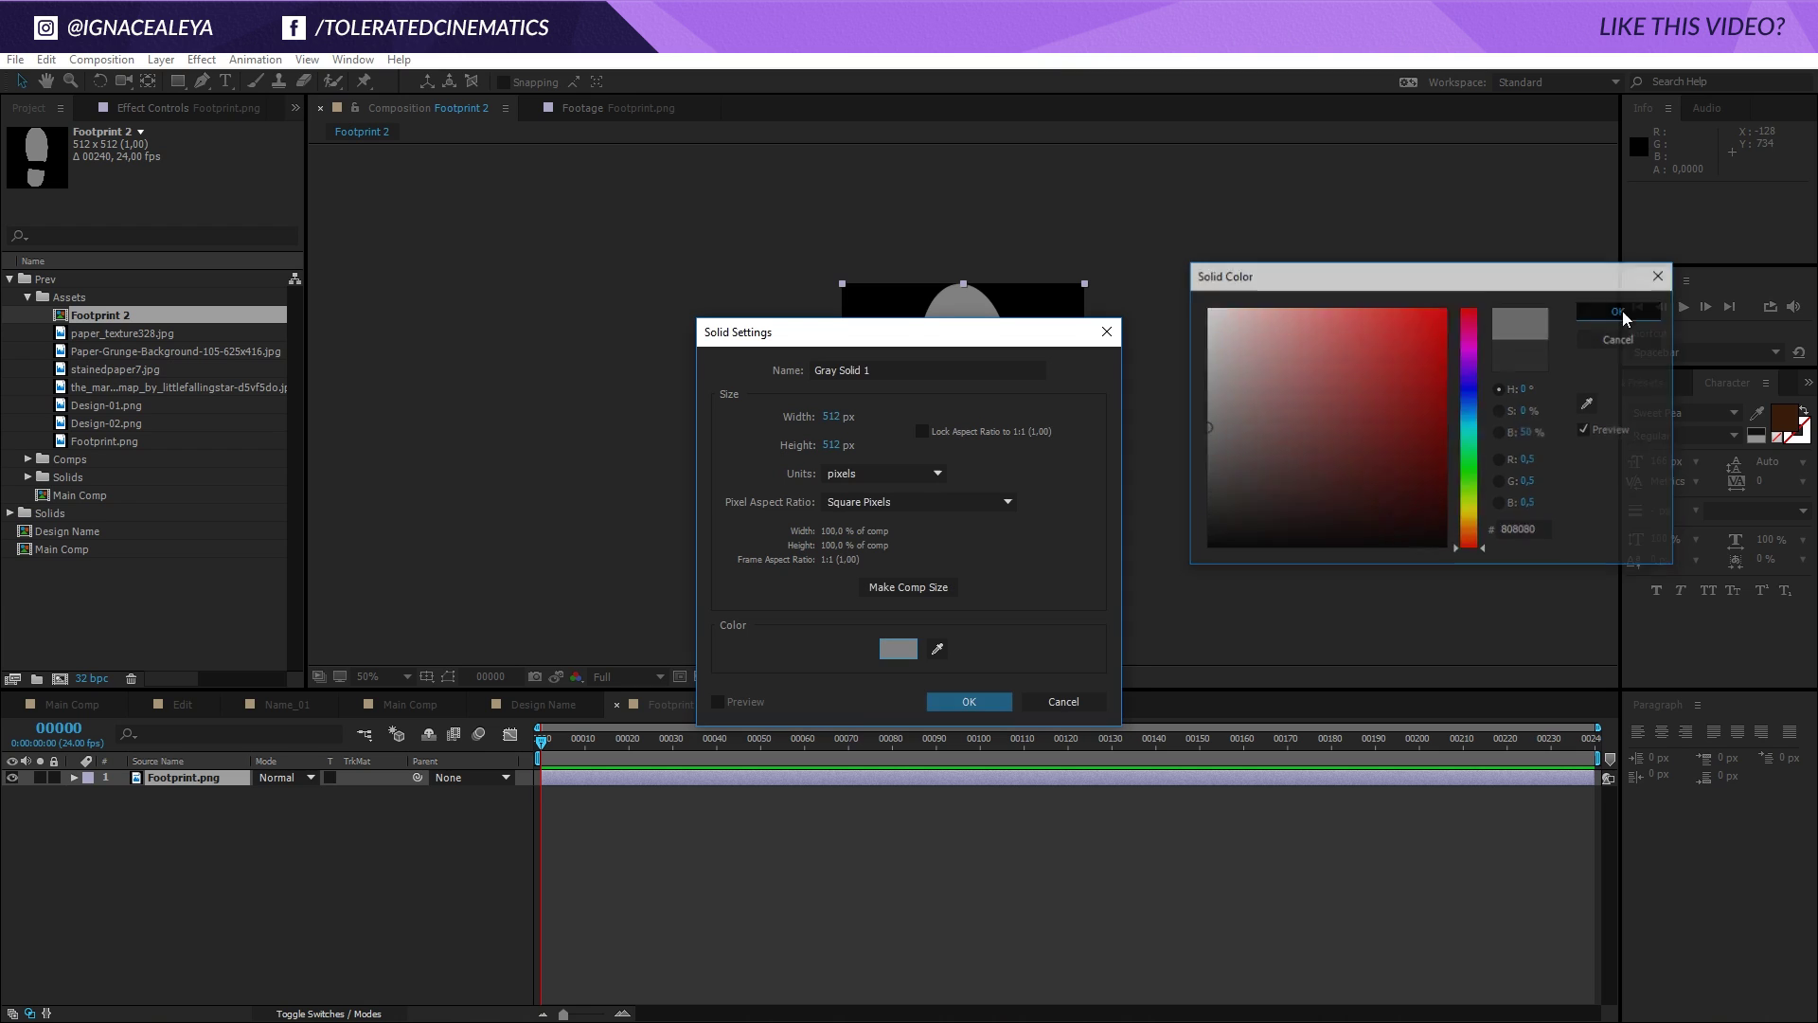
{"action": "left_click", "coordinate": [1620, 311]}
{"action": "triple_click", "coordinate": [905, 378]}
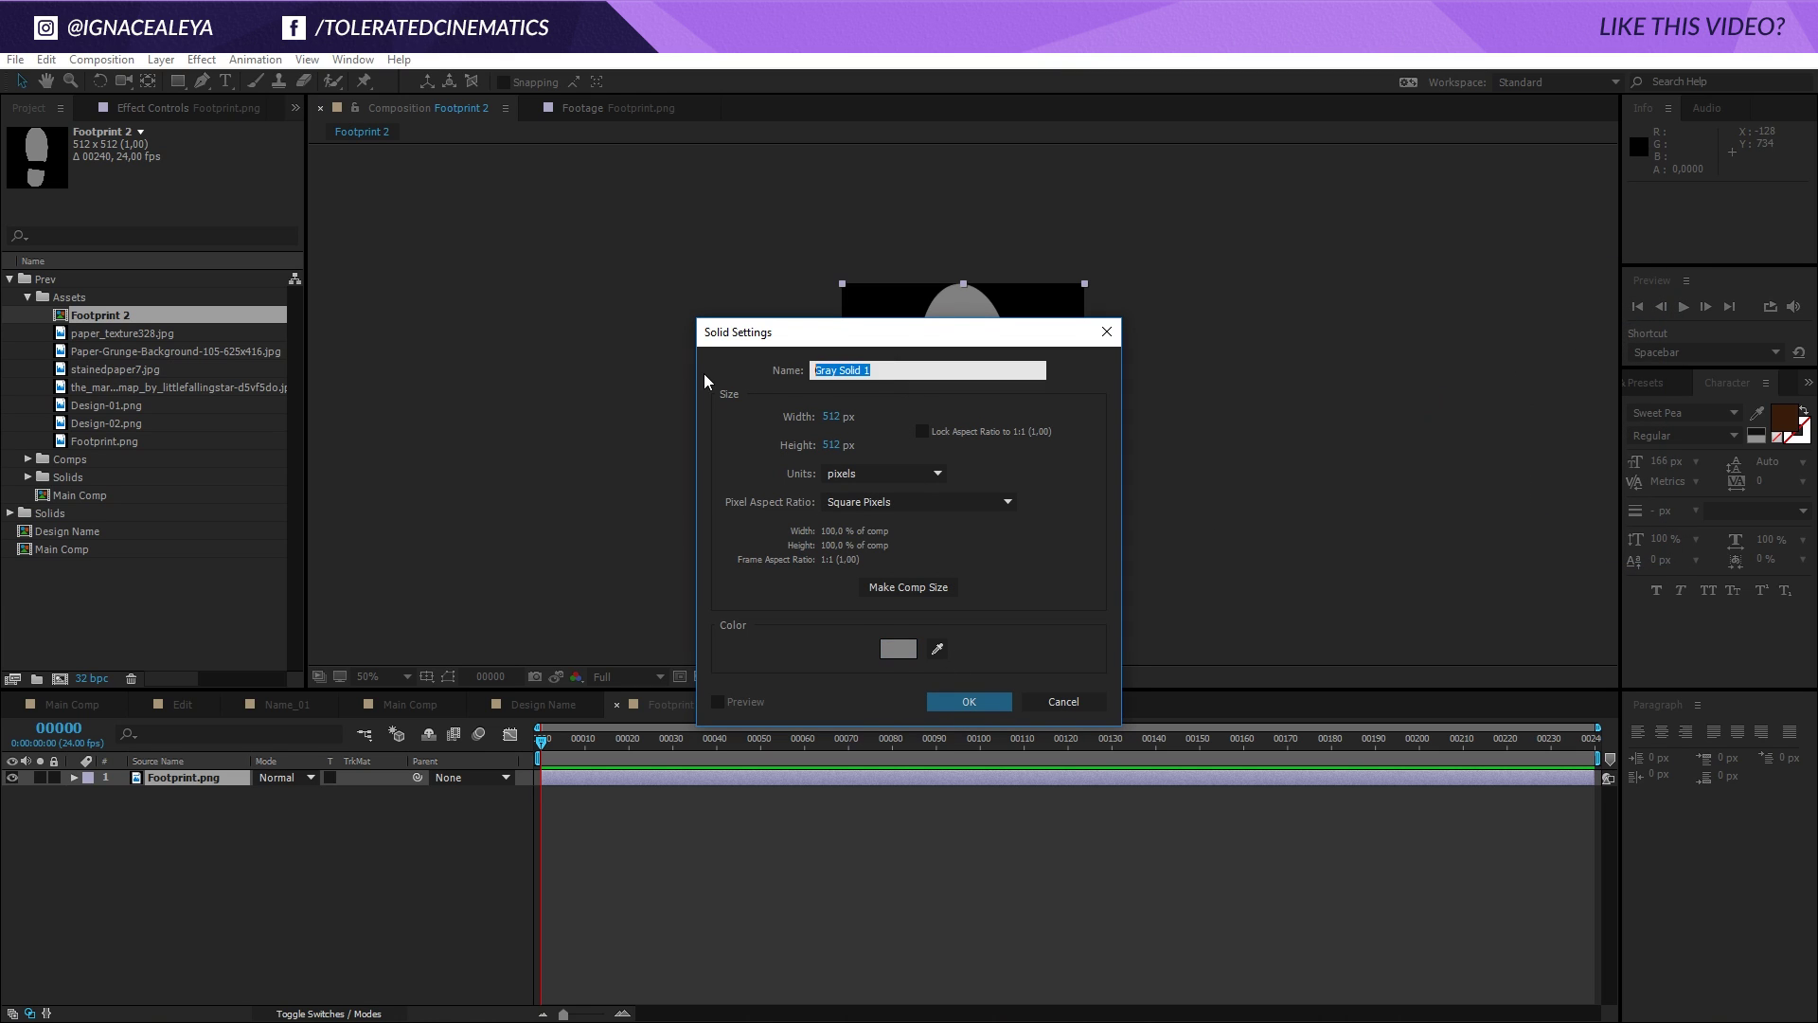
{"action": "type", "text": "BG"}
{"action": "left_click", "coordinate": [977, 699]}
{"action": "left_click_drag", "start_coordinate": [206, 778], "coordinate": [219, 810]}
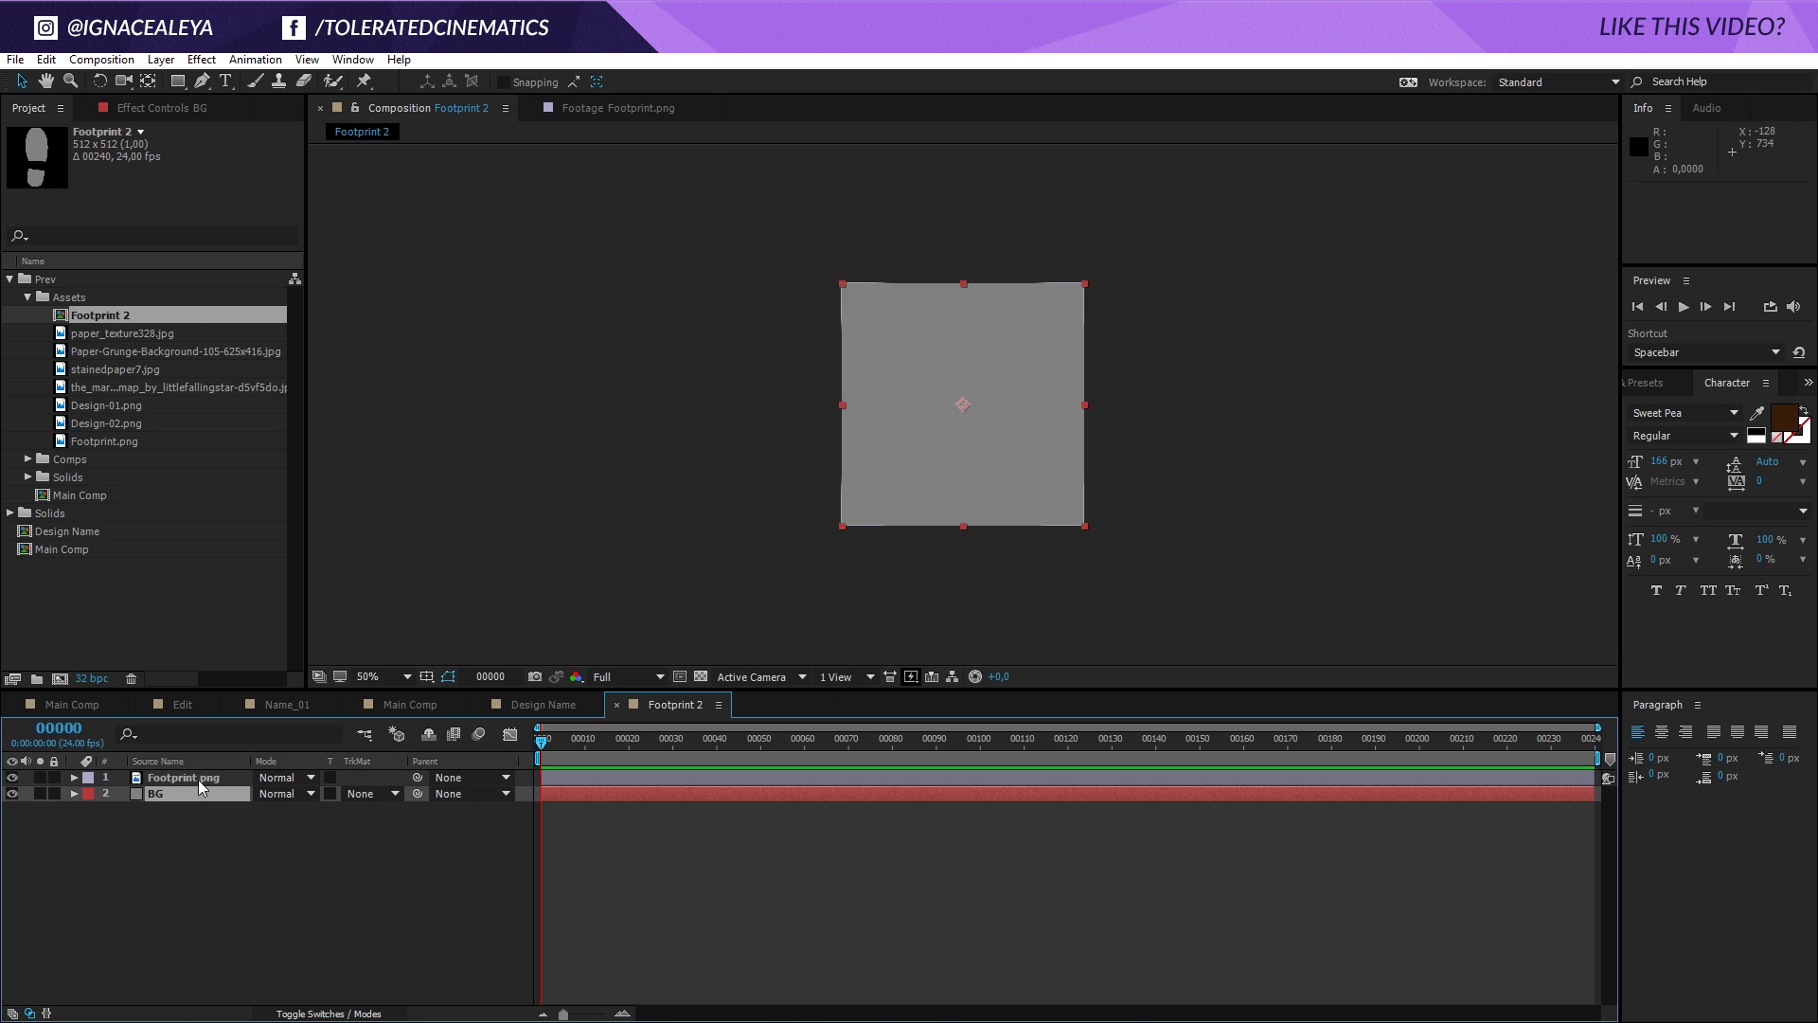
- Apply a Fill effect to Footprint.png in dark brown 1E120B, then select BG
{"action": "left_click", "coordinate": [197, 780]}
{"action": "left_click", "coordinate": [201, 61]}
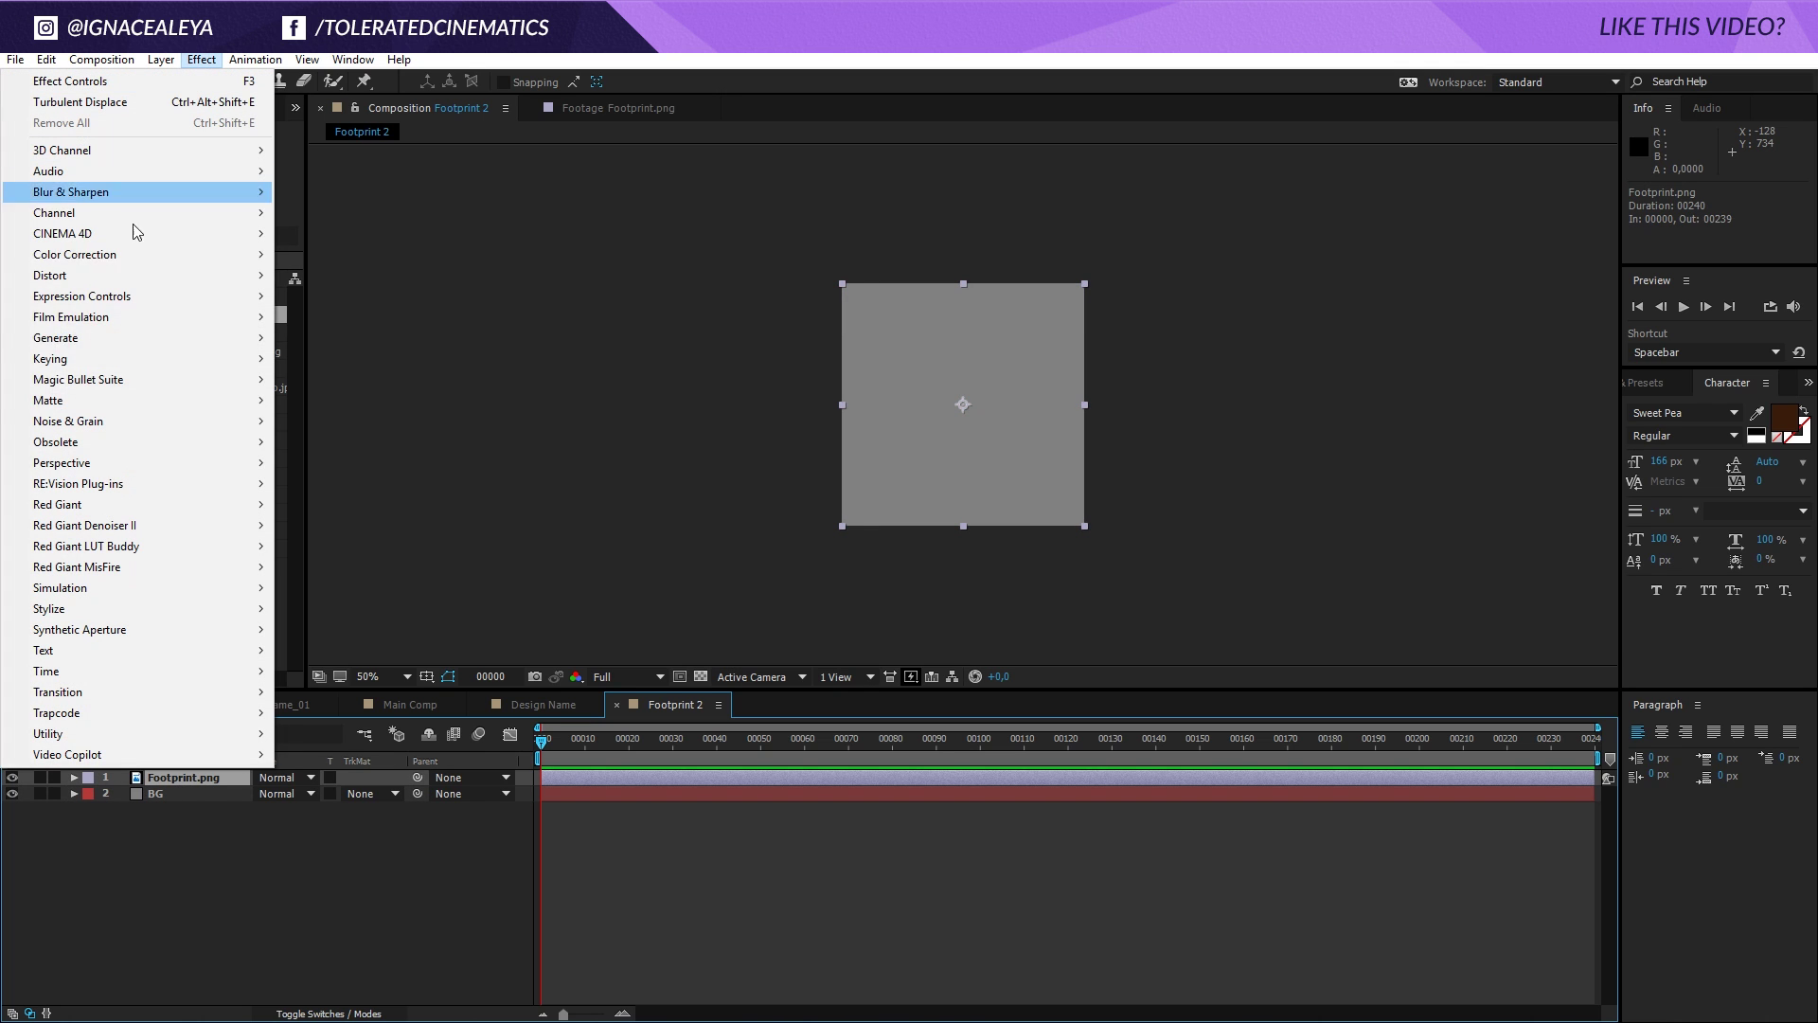
{"action": "mouse_move", "coordinate": [105, 339]}
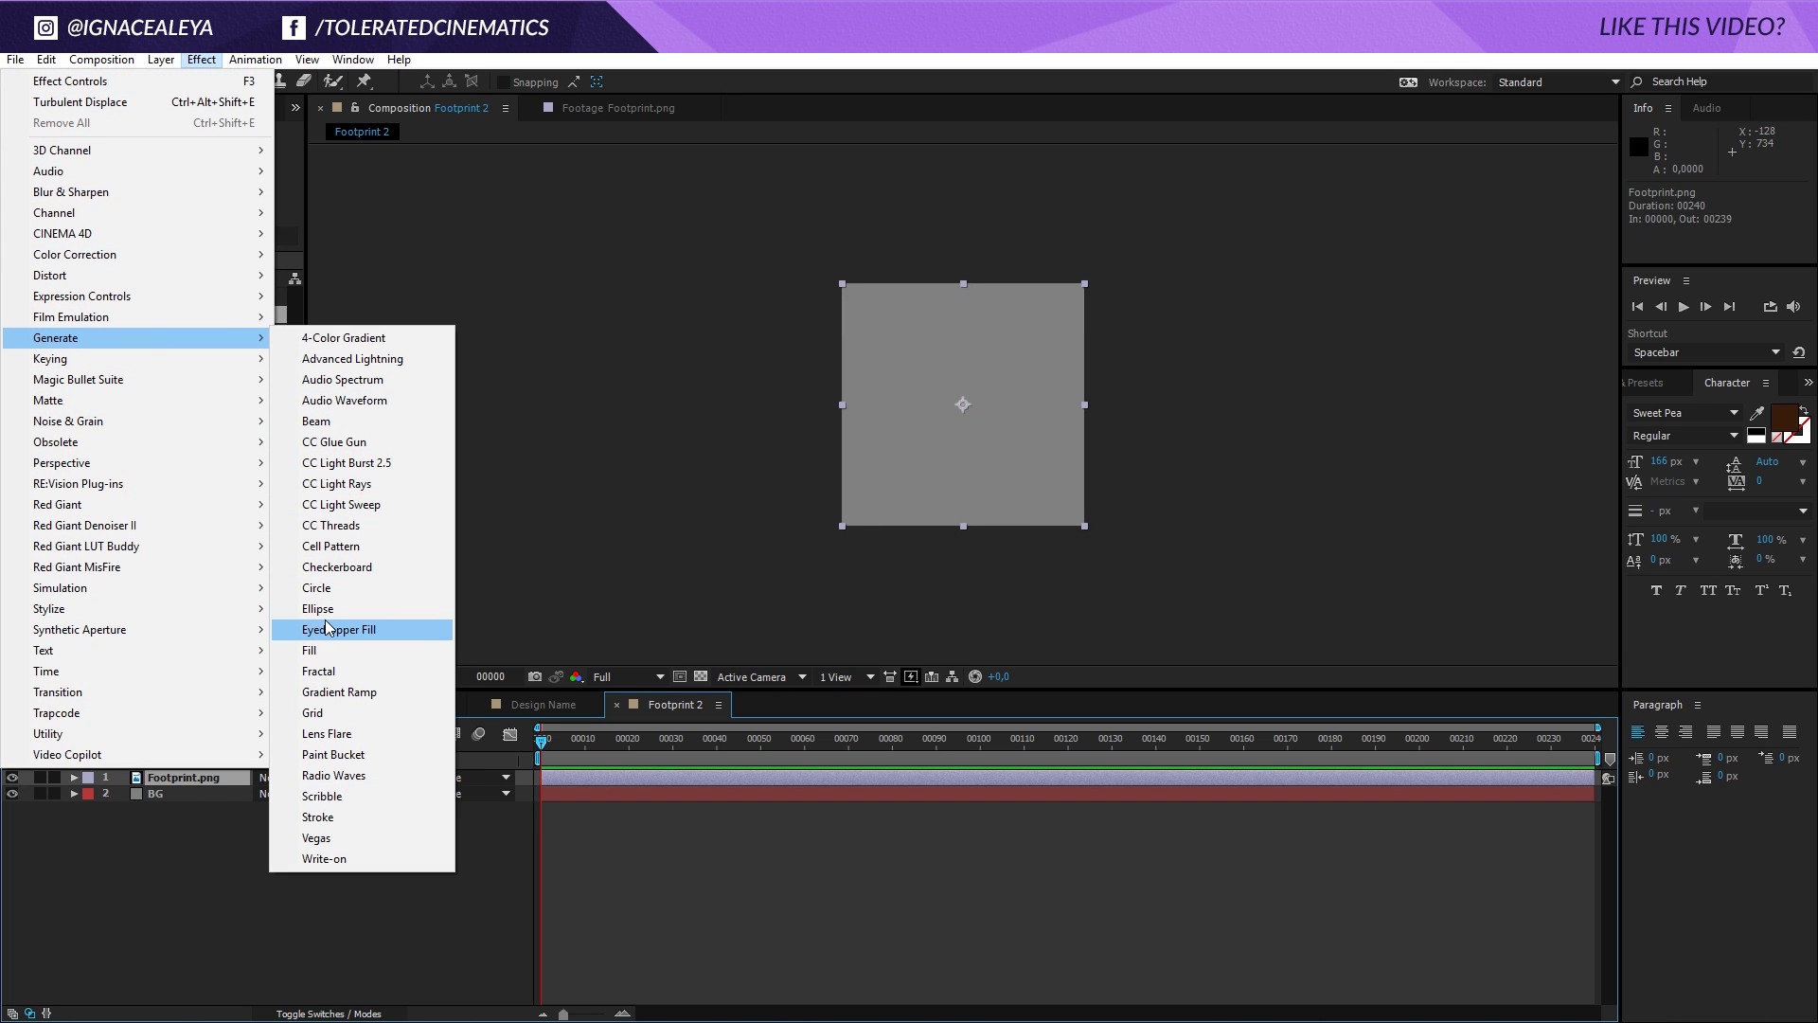
{"action": "left_click", "coordinate": [310, 649]}
{"action": "left_click", "coordinate": [177, 196]}
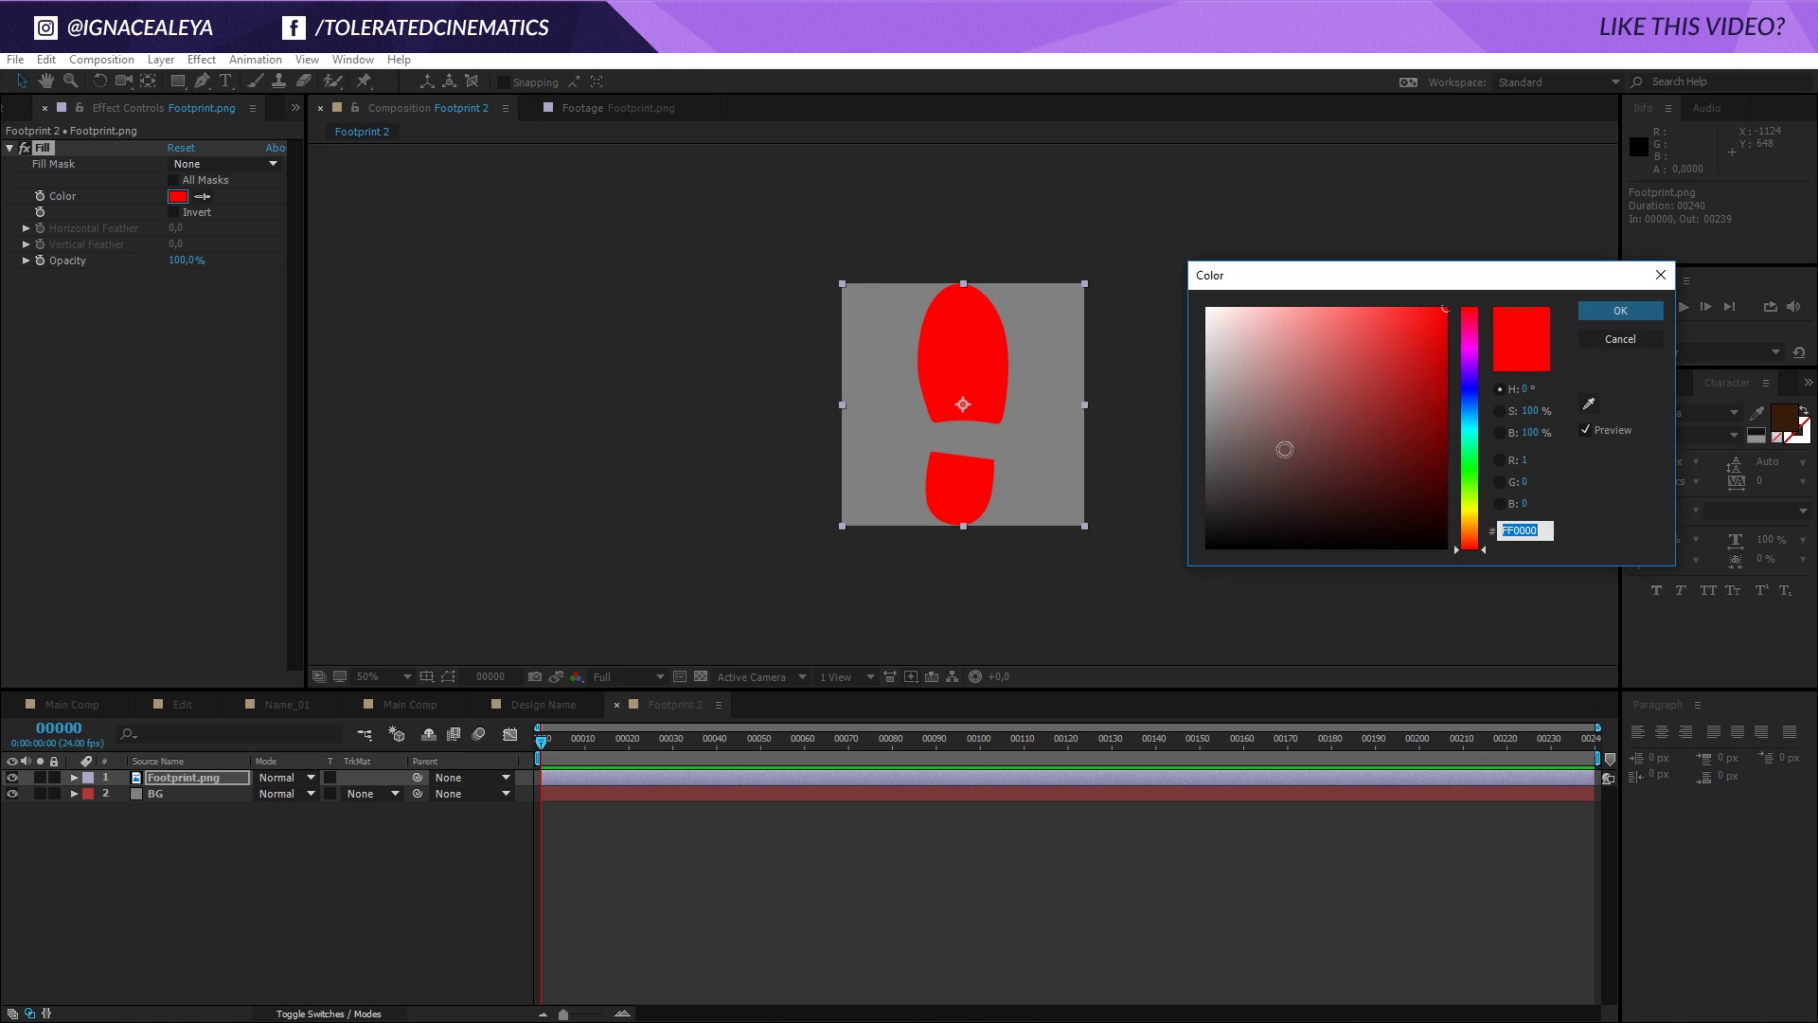
{"action": "left_click", "coordinate": [1365, 533]}
{"action": "left_click_drag", "start_coordinate": [1469, 546], "coordinate": [1469, 535]}
{"action": "left_click", "coordinate": [1369, 513]}
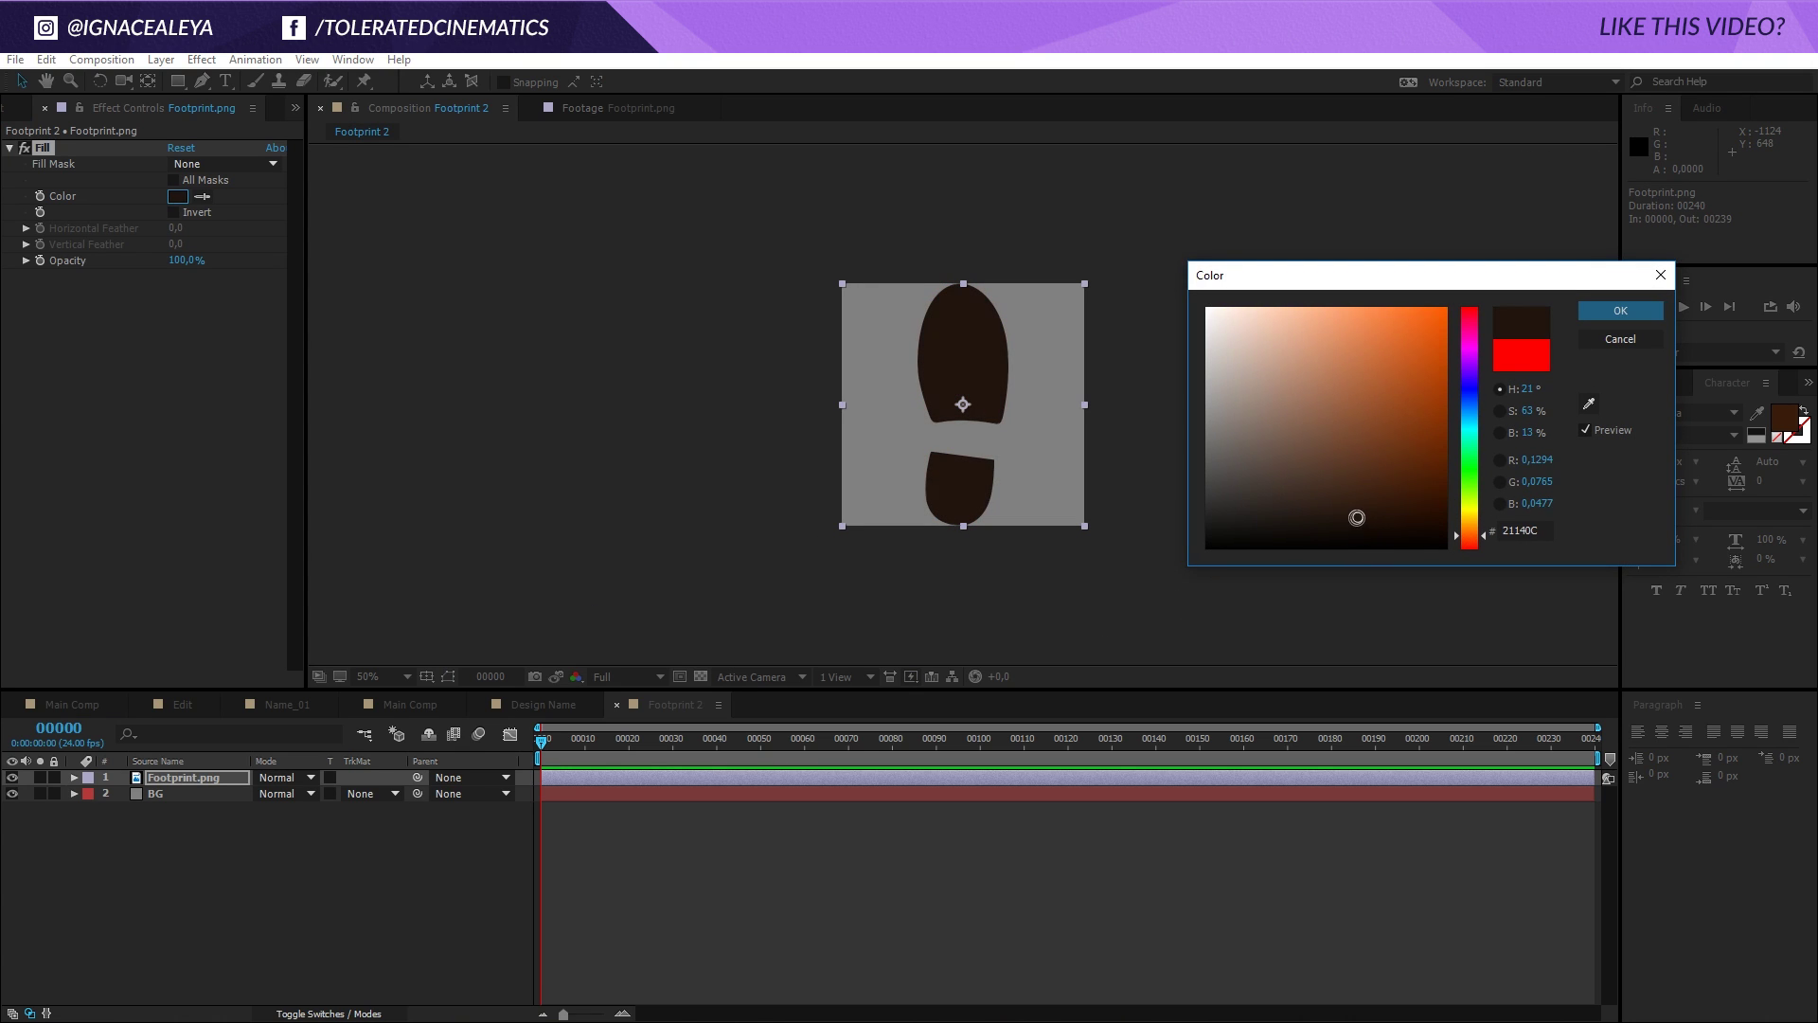
{"action": "left_click", "coordinate": [1630, 303]}
{"action": "key", "text": "/"}
{"action": "left_click", "coordinate": [1321, 395]}
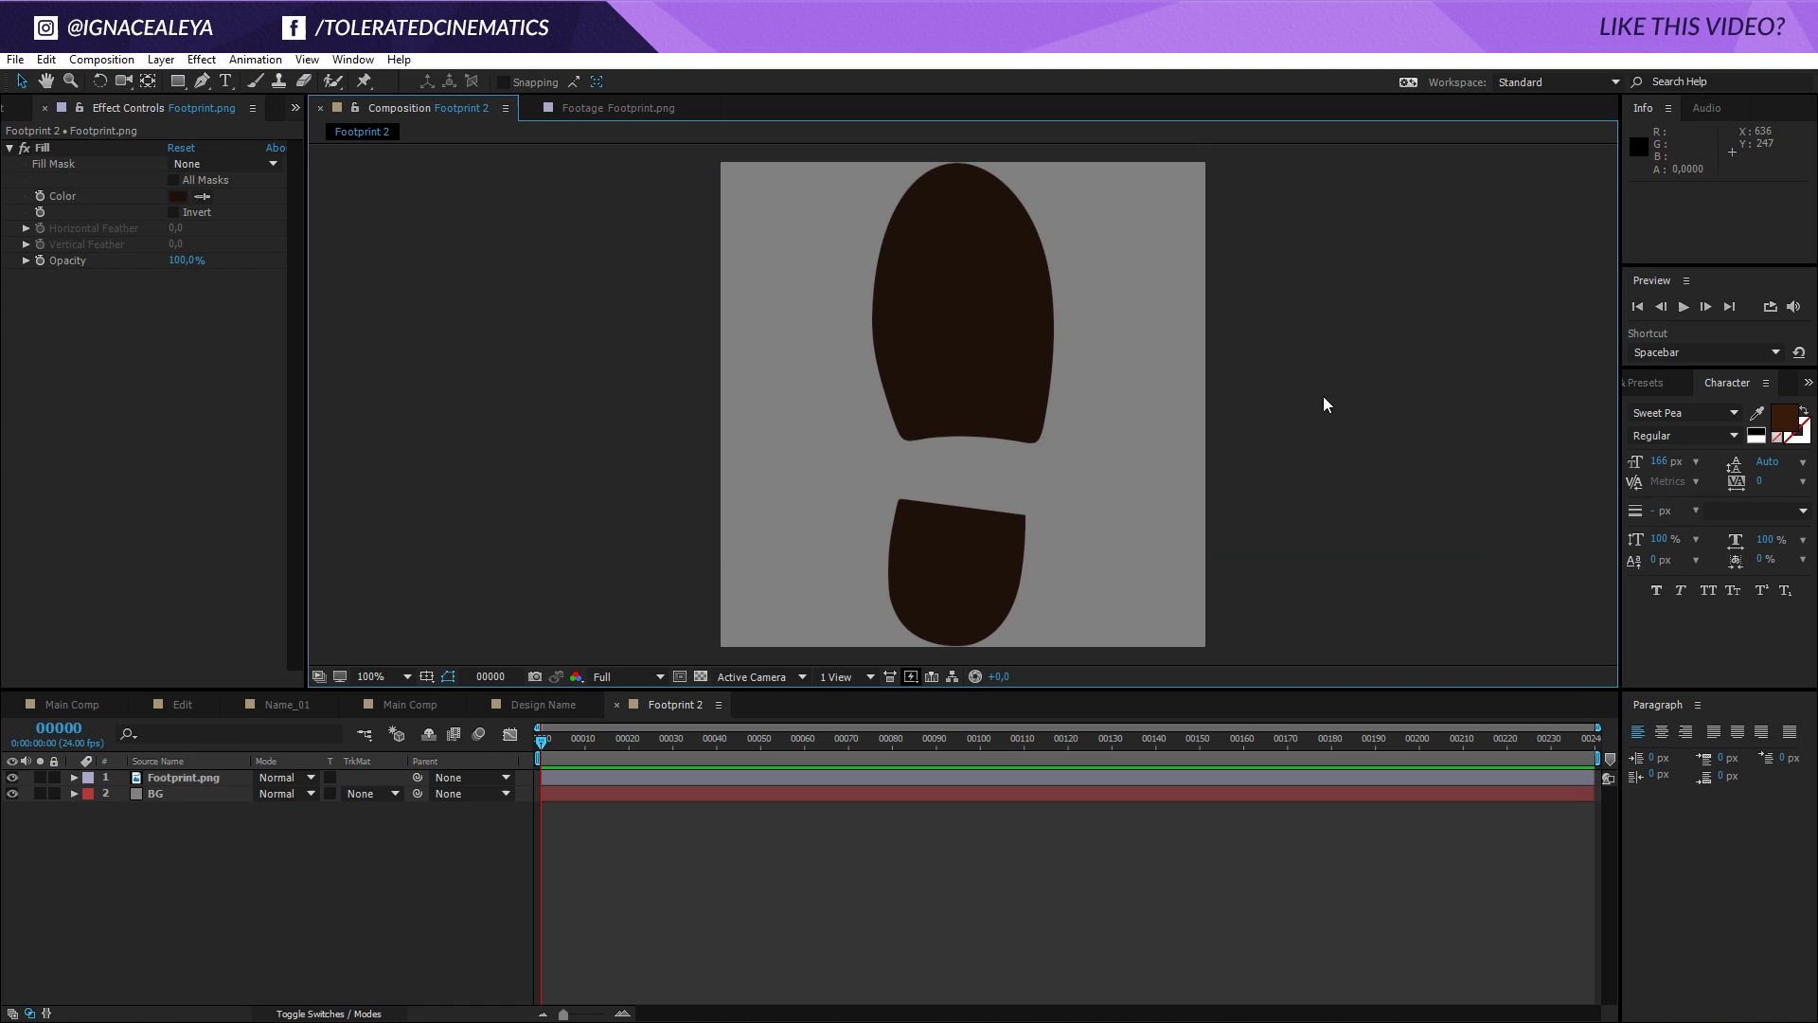
{"action": "left_click", "coordinate": [168, 793]}
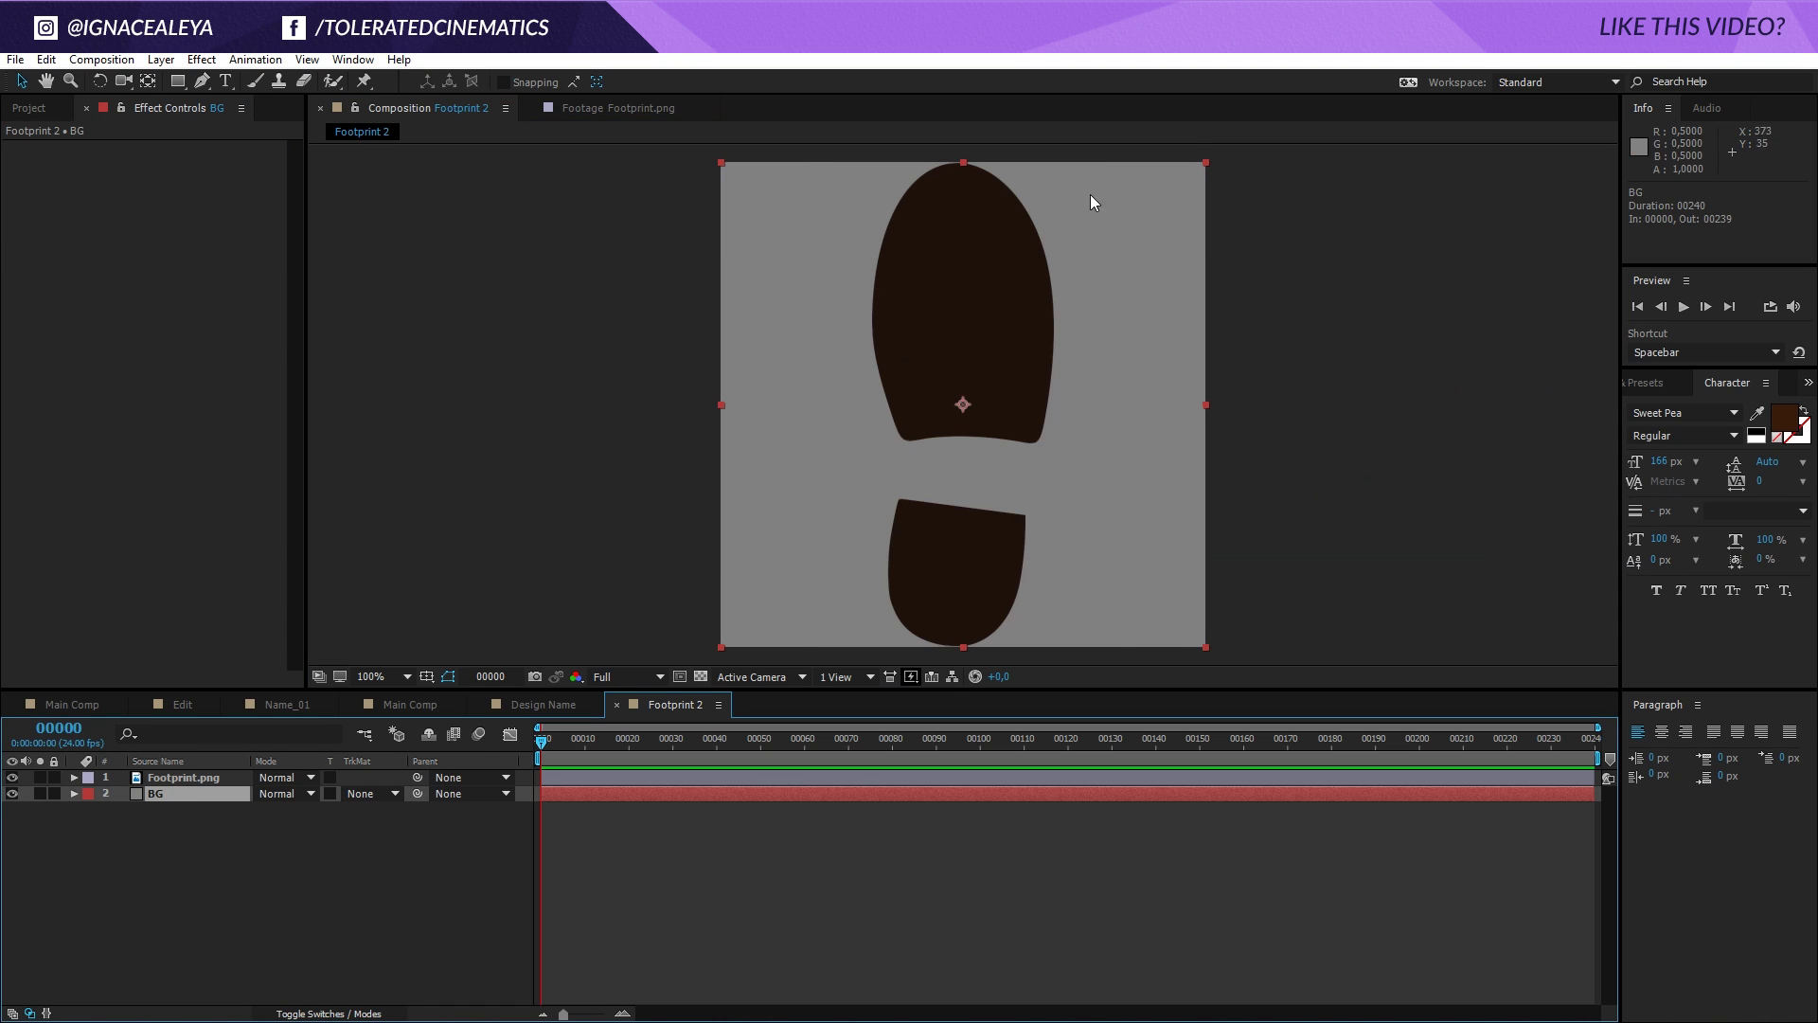
- Make the BG solid a guide layer and reselect the Footprint.png layer
{"action": "right_click", "coordinate": [157, 795]}
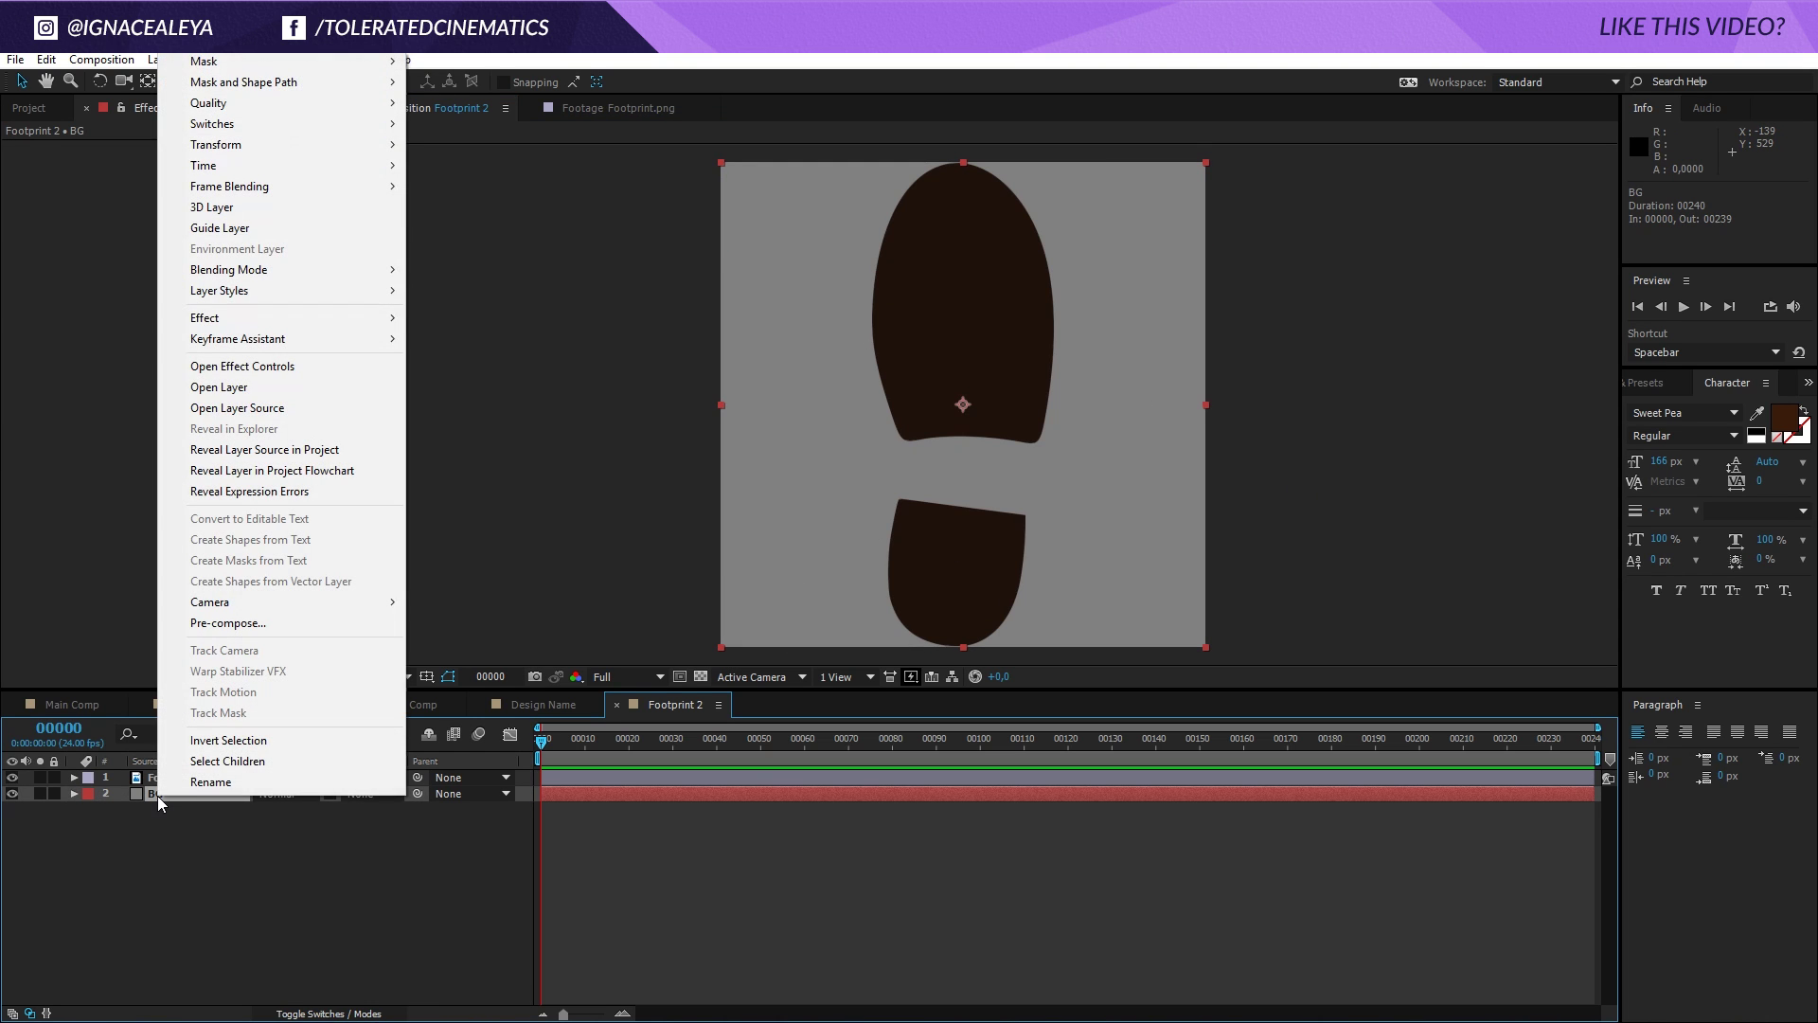
{"action": "left_click", "coordinate": [239, 229]}
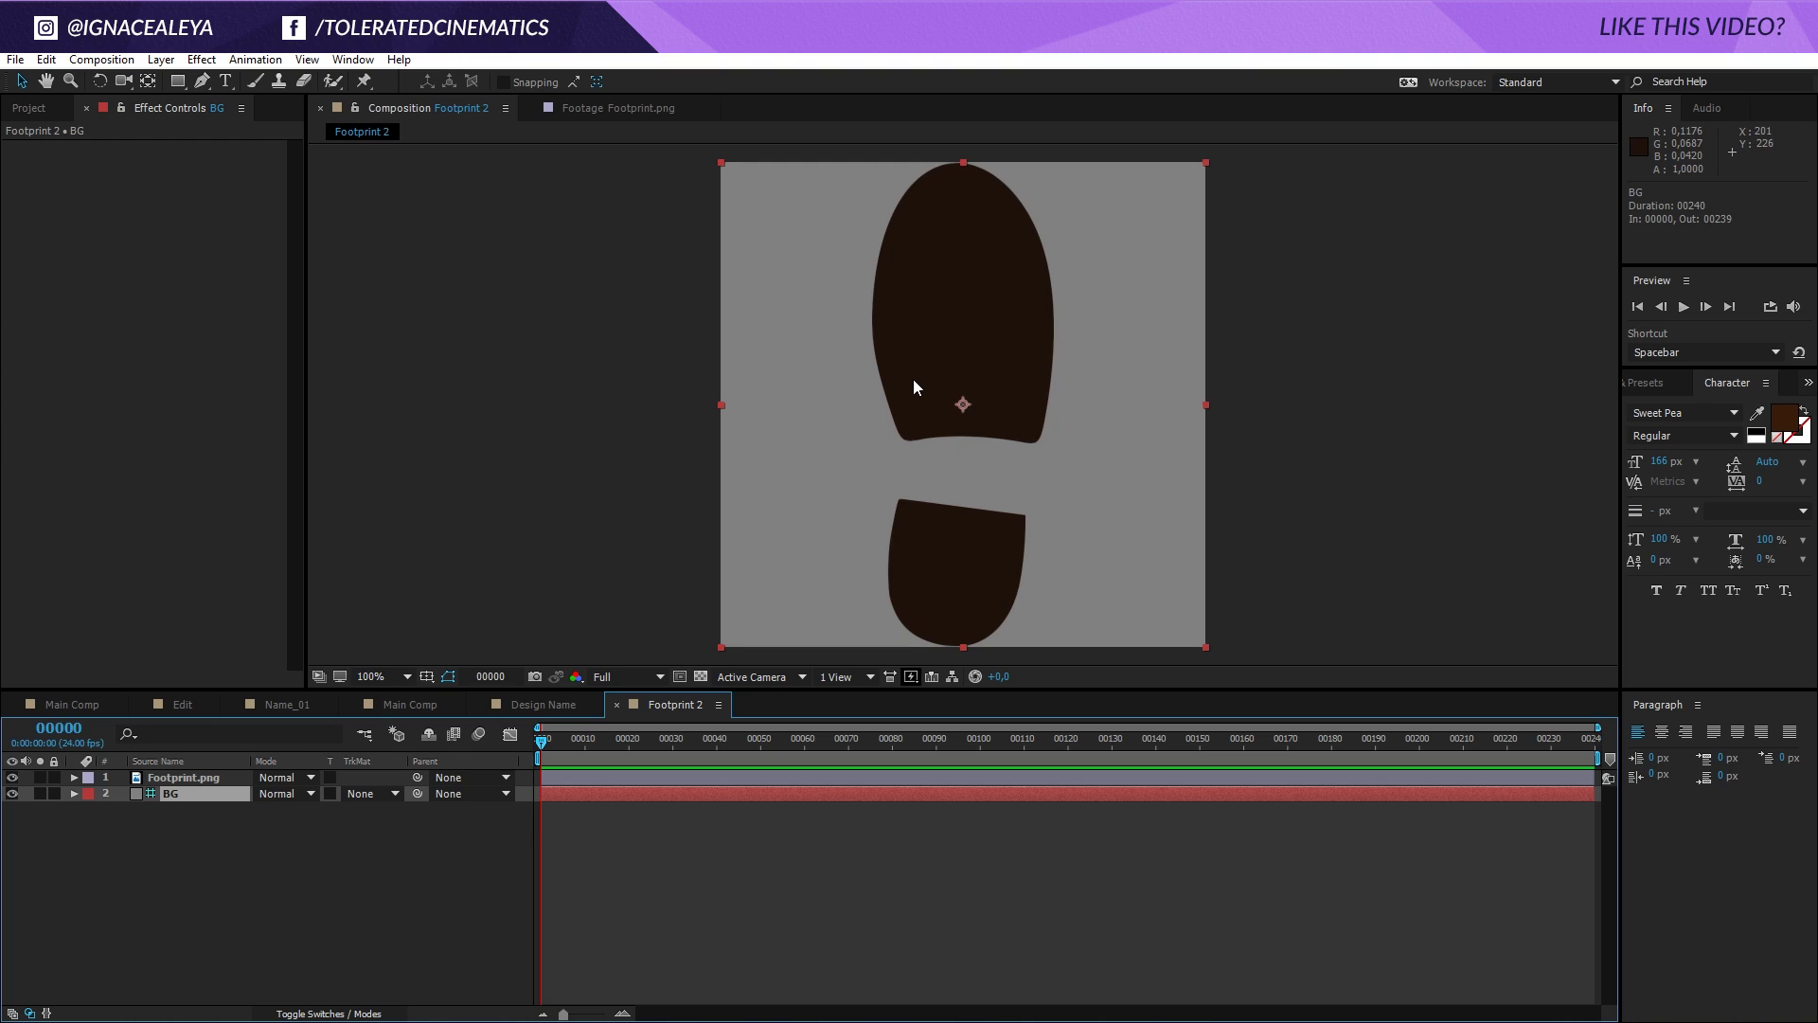
{"action": "left_click", "coordinate": [191, 776]}
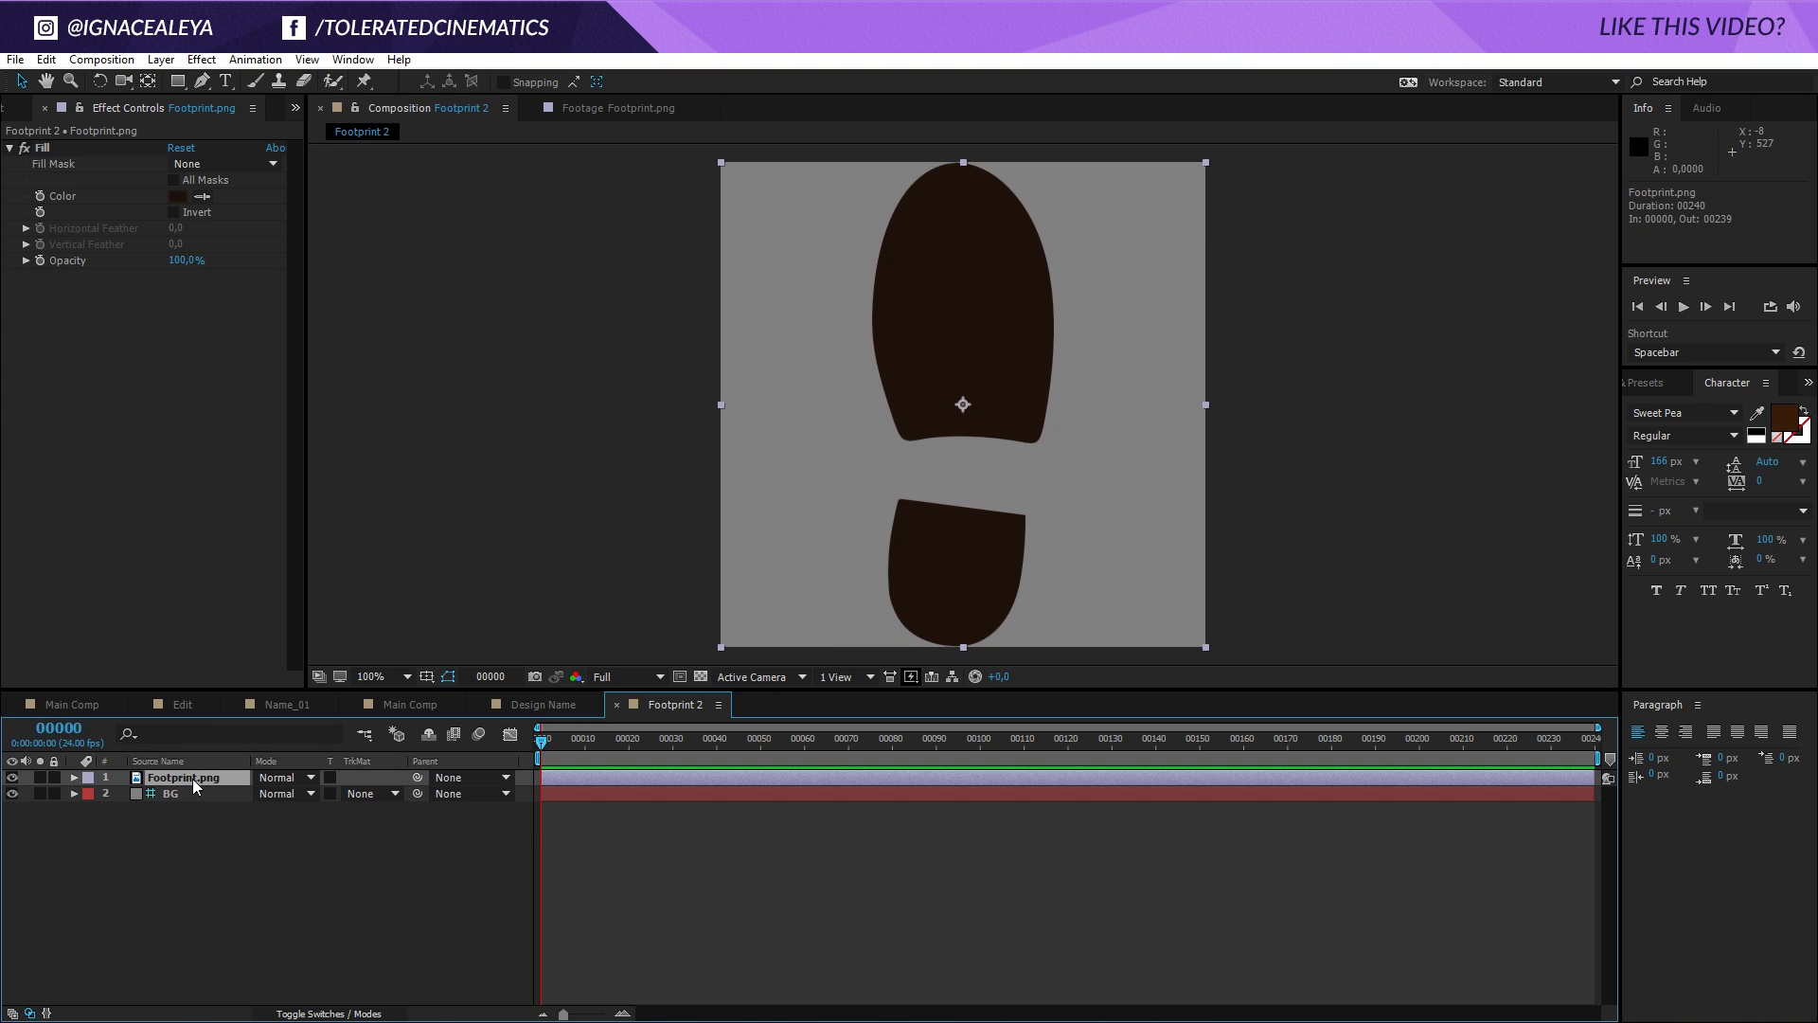
{"action": "left_click", "coordinate": [1650, 383]}
- Apply Roughen Edges to Footprint.png by searching 'roug' in Effects & Presets
{"action": "left_click", "coordinate": [1699, 405]}
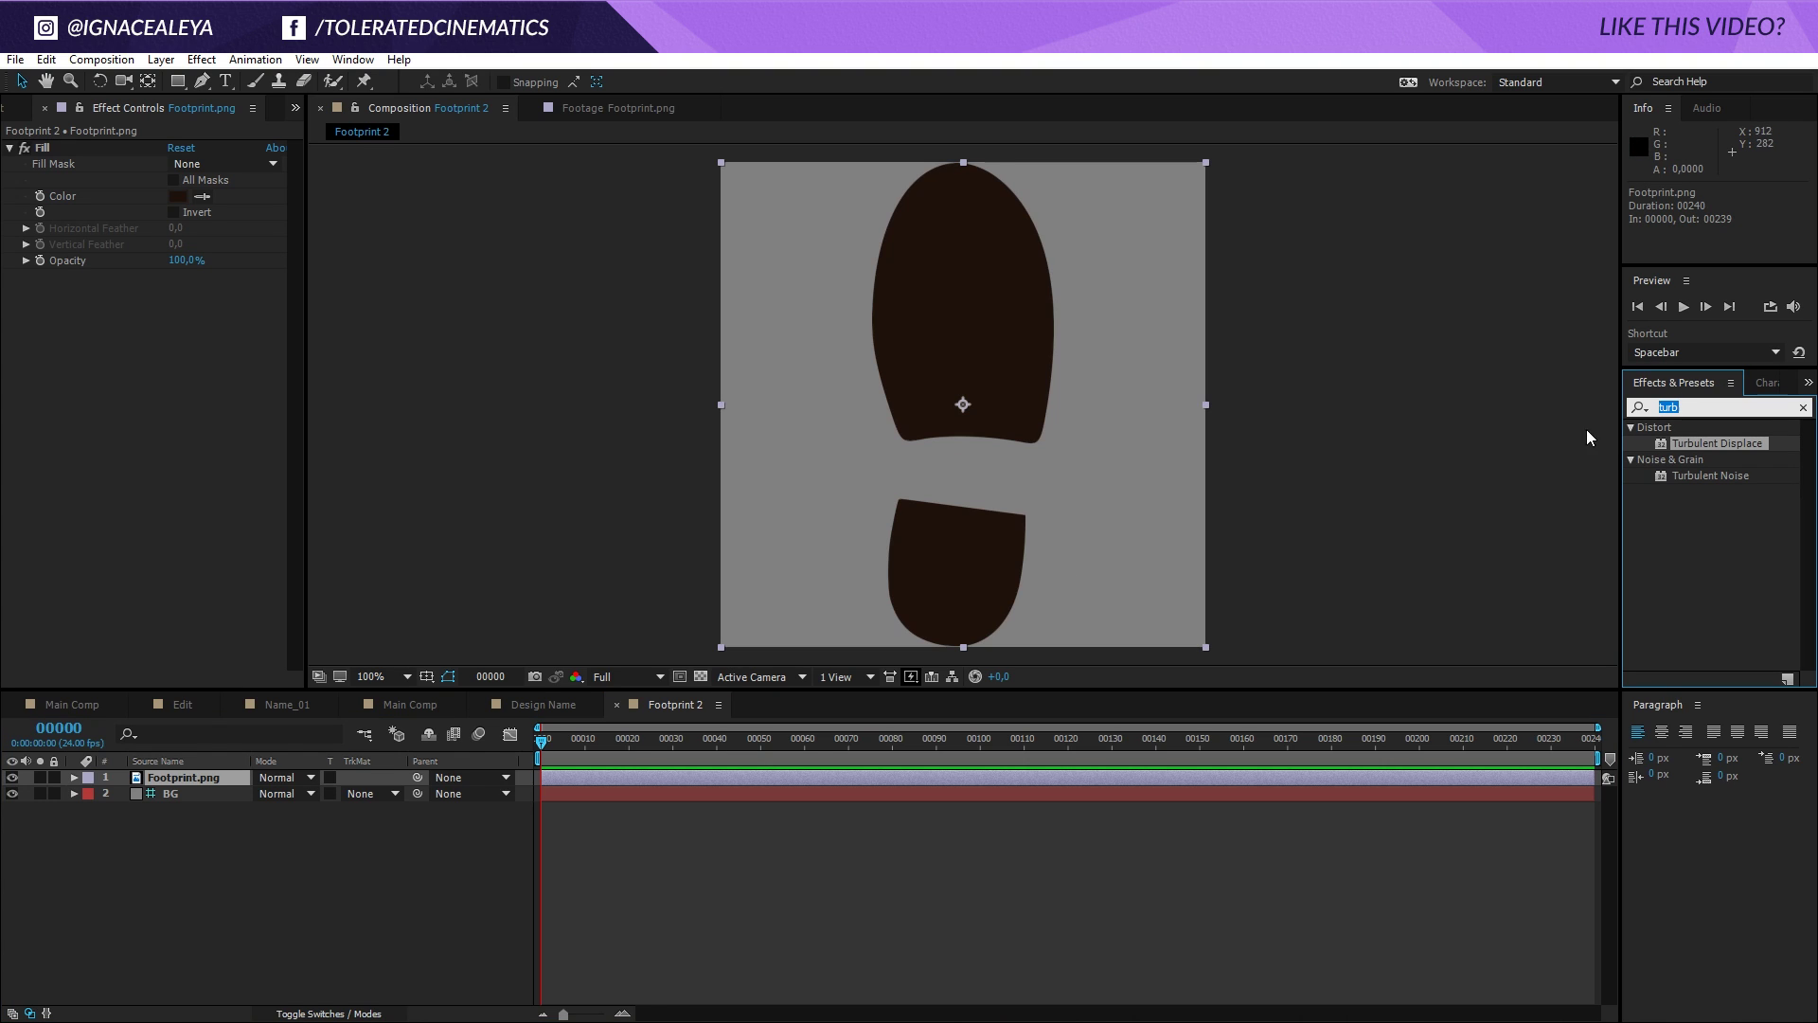
{"action": "type", "text": "rou"}
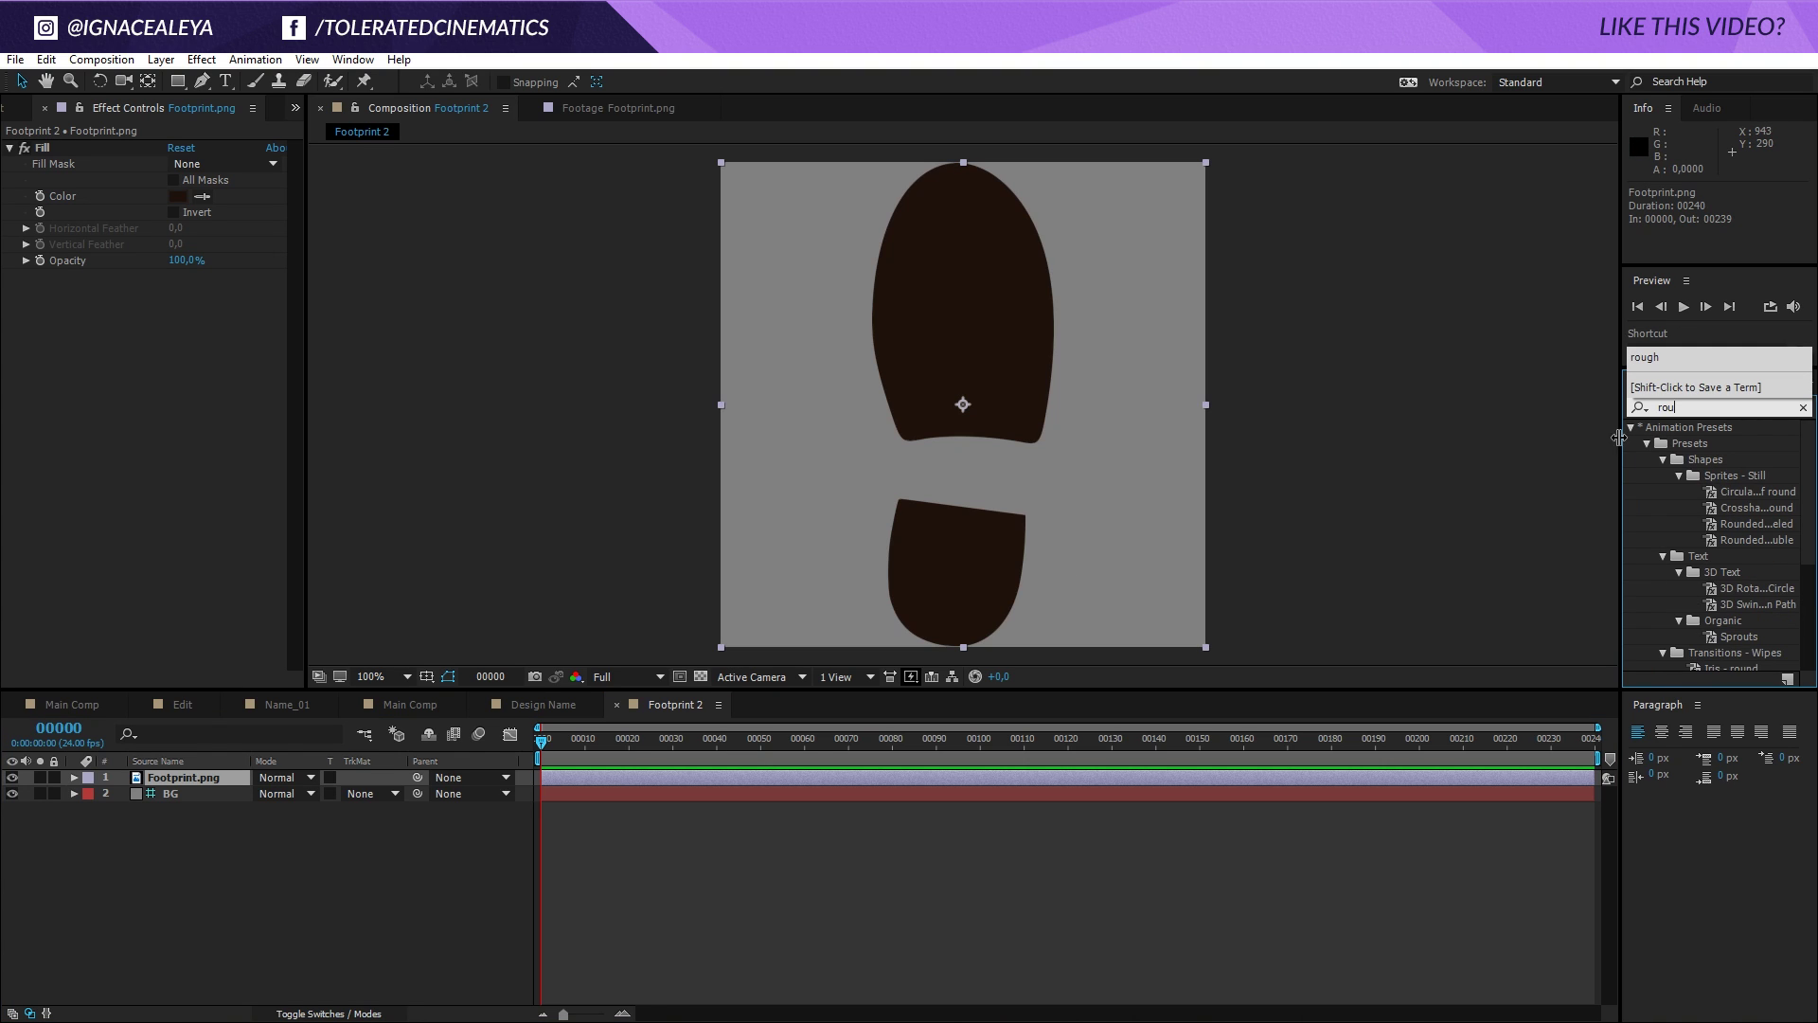
{"action": "type", "text": "gh"}
{"action": "left_click_drag", "start_coordinate": [1710, 444], "coordinate": [826, 781]}
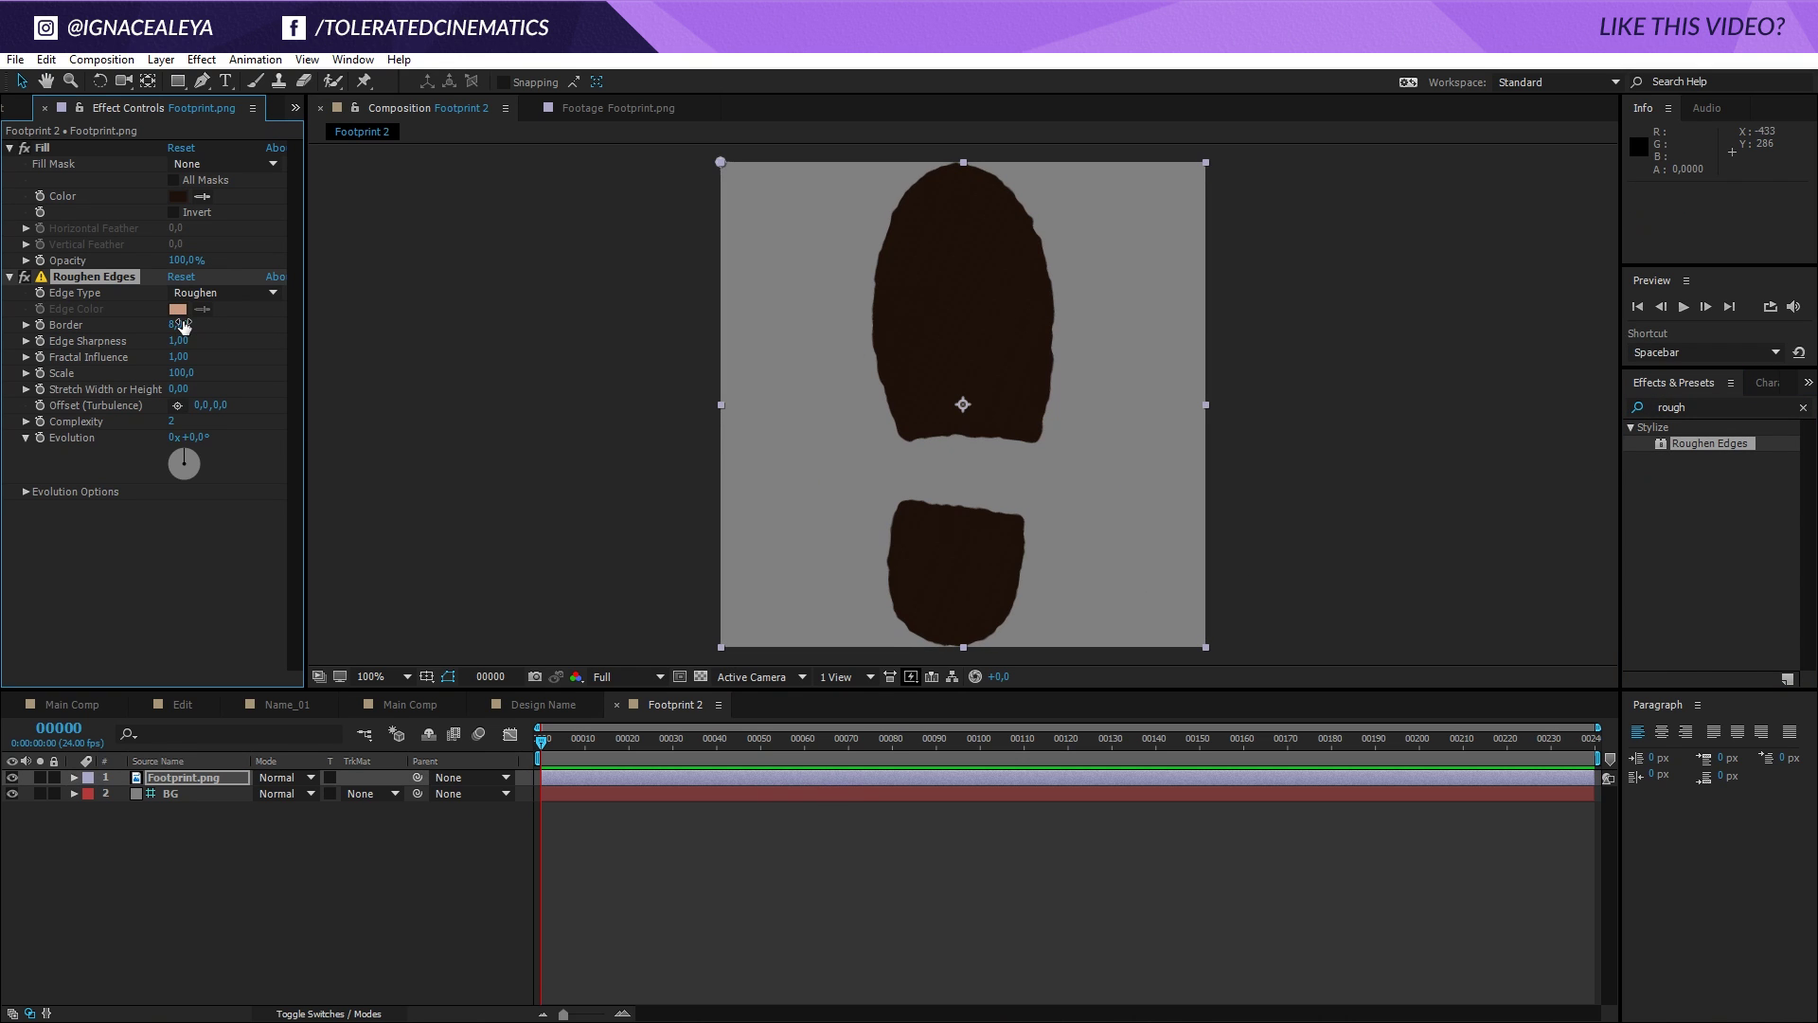
- Tune Roughen Edges to Border 27.30, Edge Sharpness 0.10, Scale 554.0 and Complexity 4
{"action": "left_click_drag", "start_coordinate": [182, 374], "coordinate": [446, 325]}
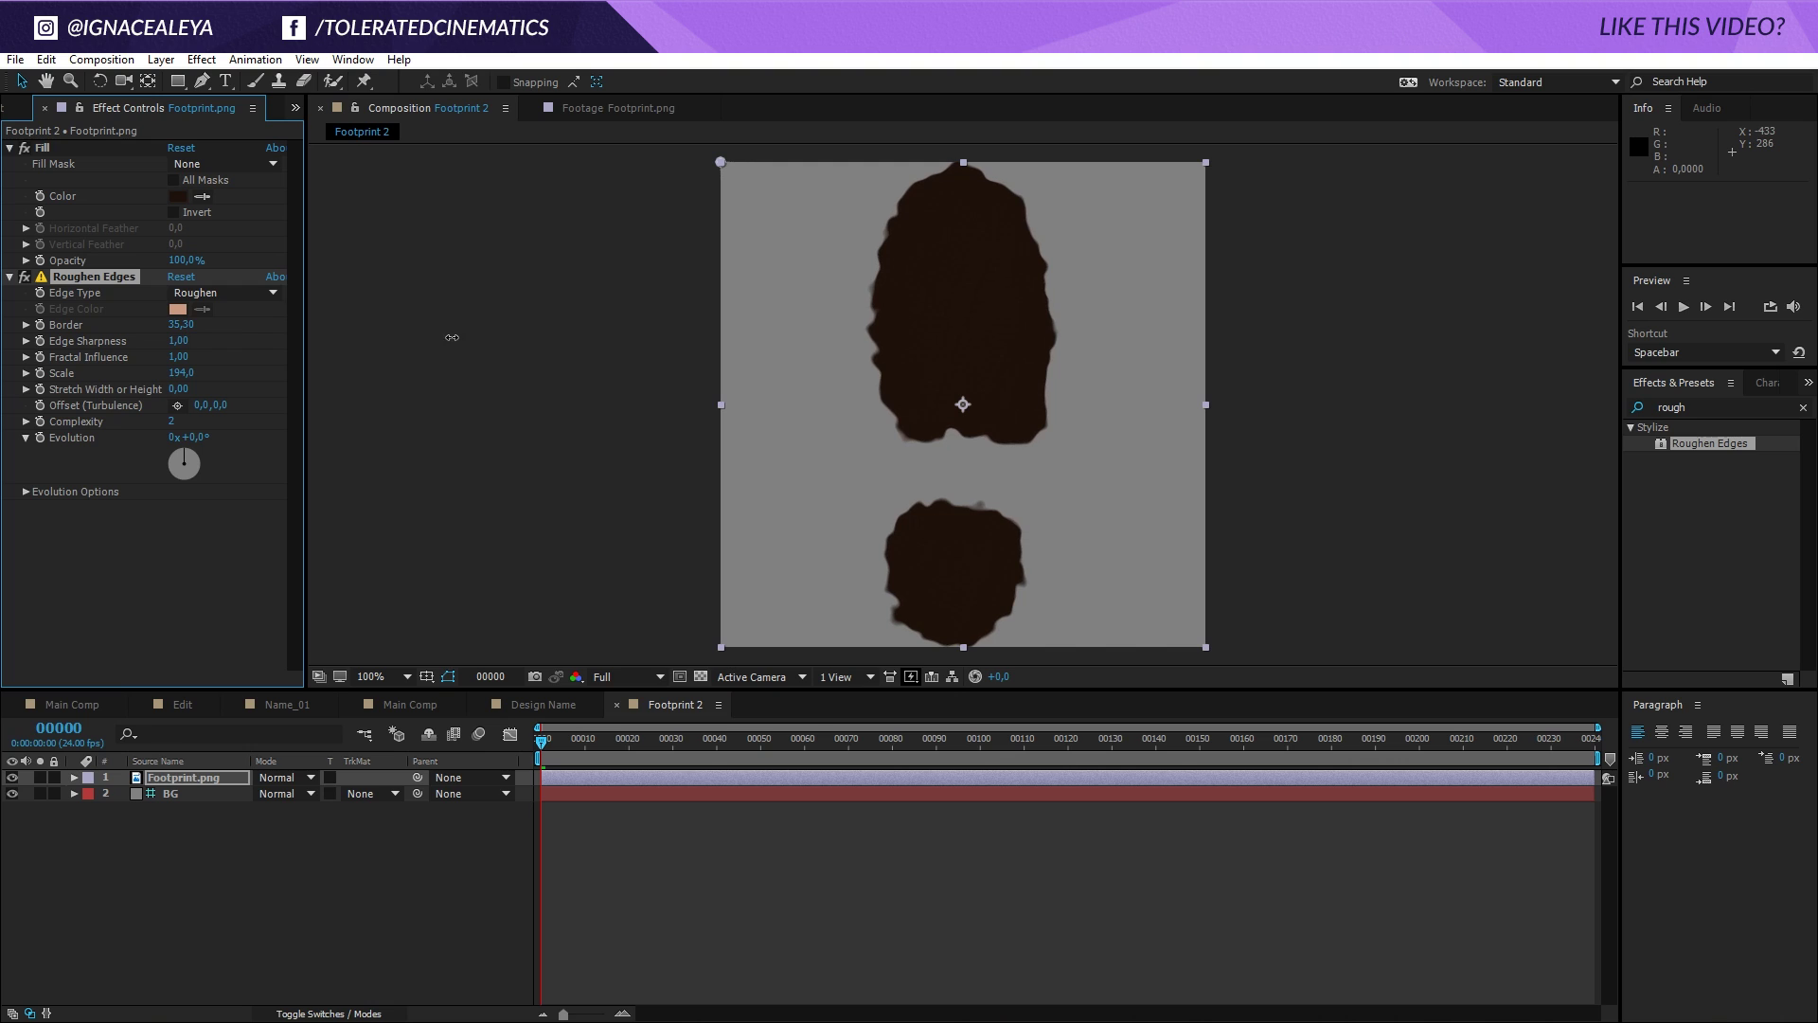
{"action": "left_click_drag", "start_coordinate": [180, 342], "coordinate": [111, 358]}
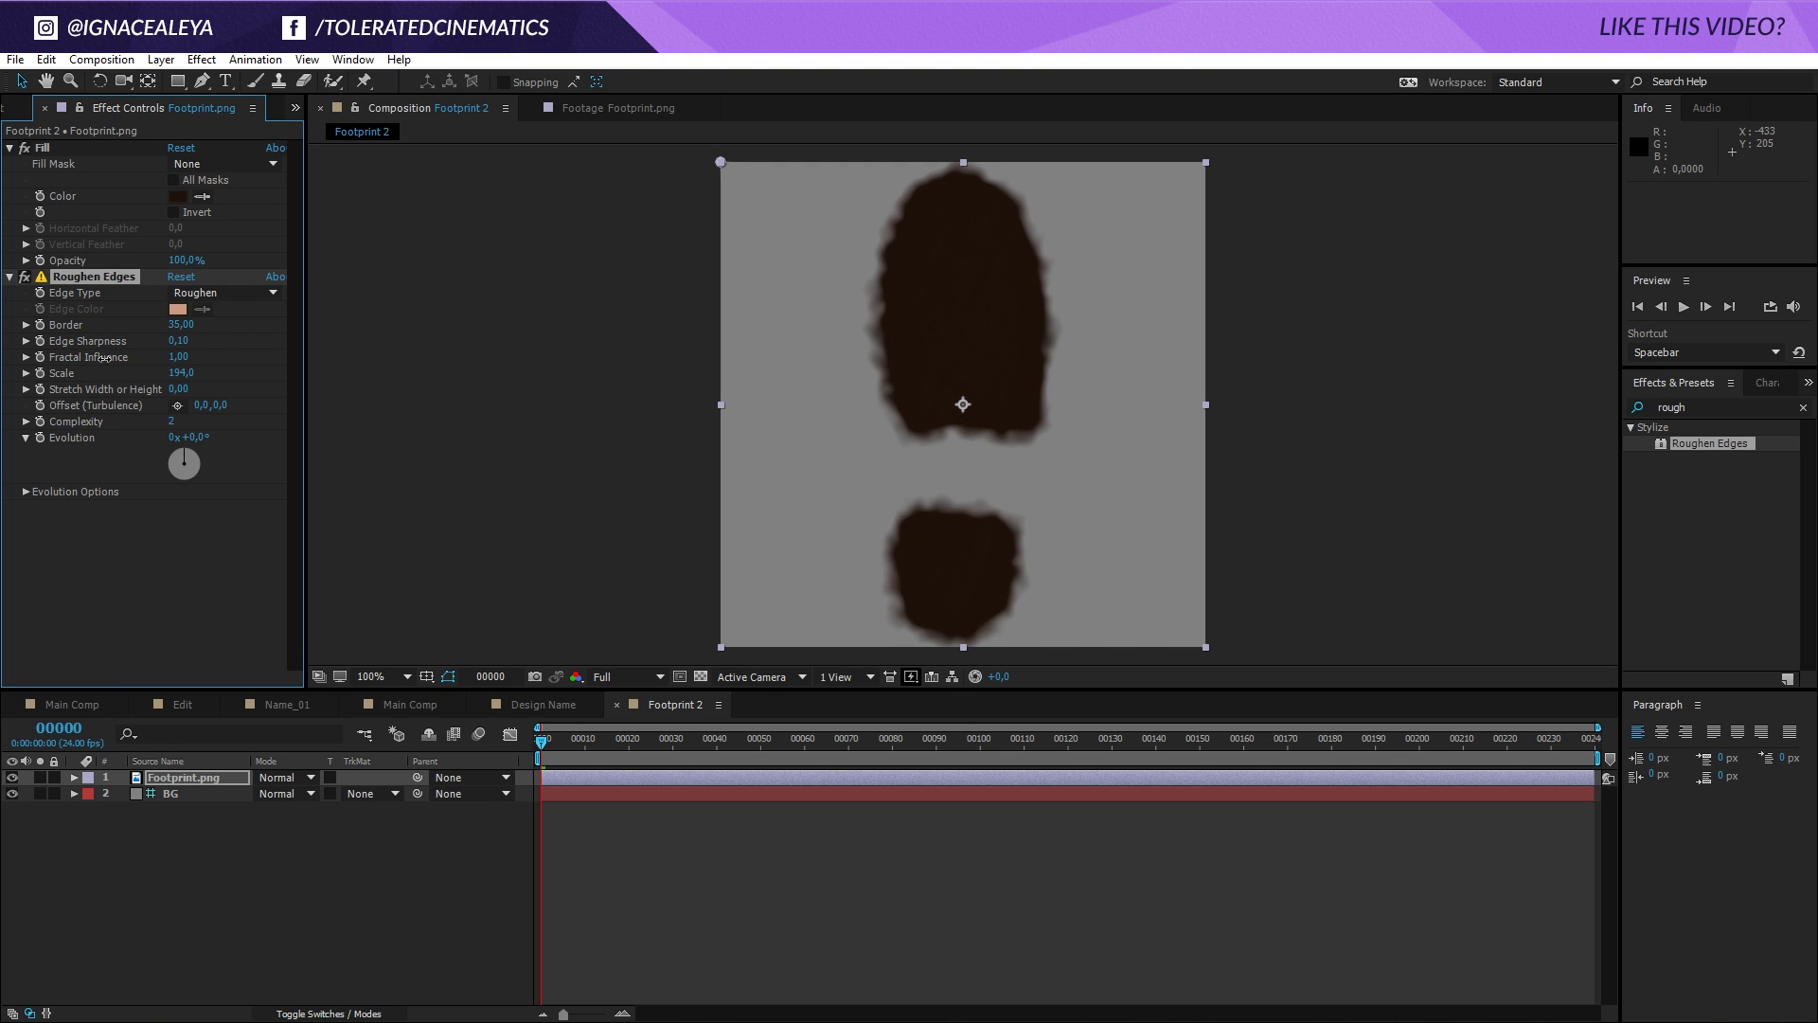
{"action": "key", "text": "comma"}
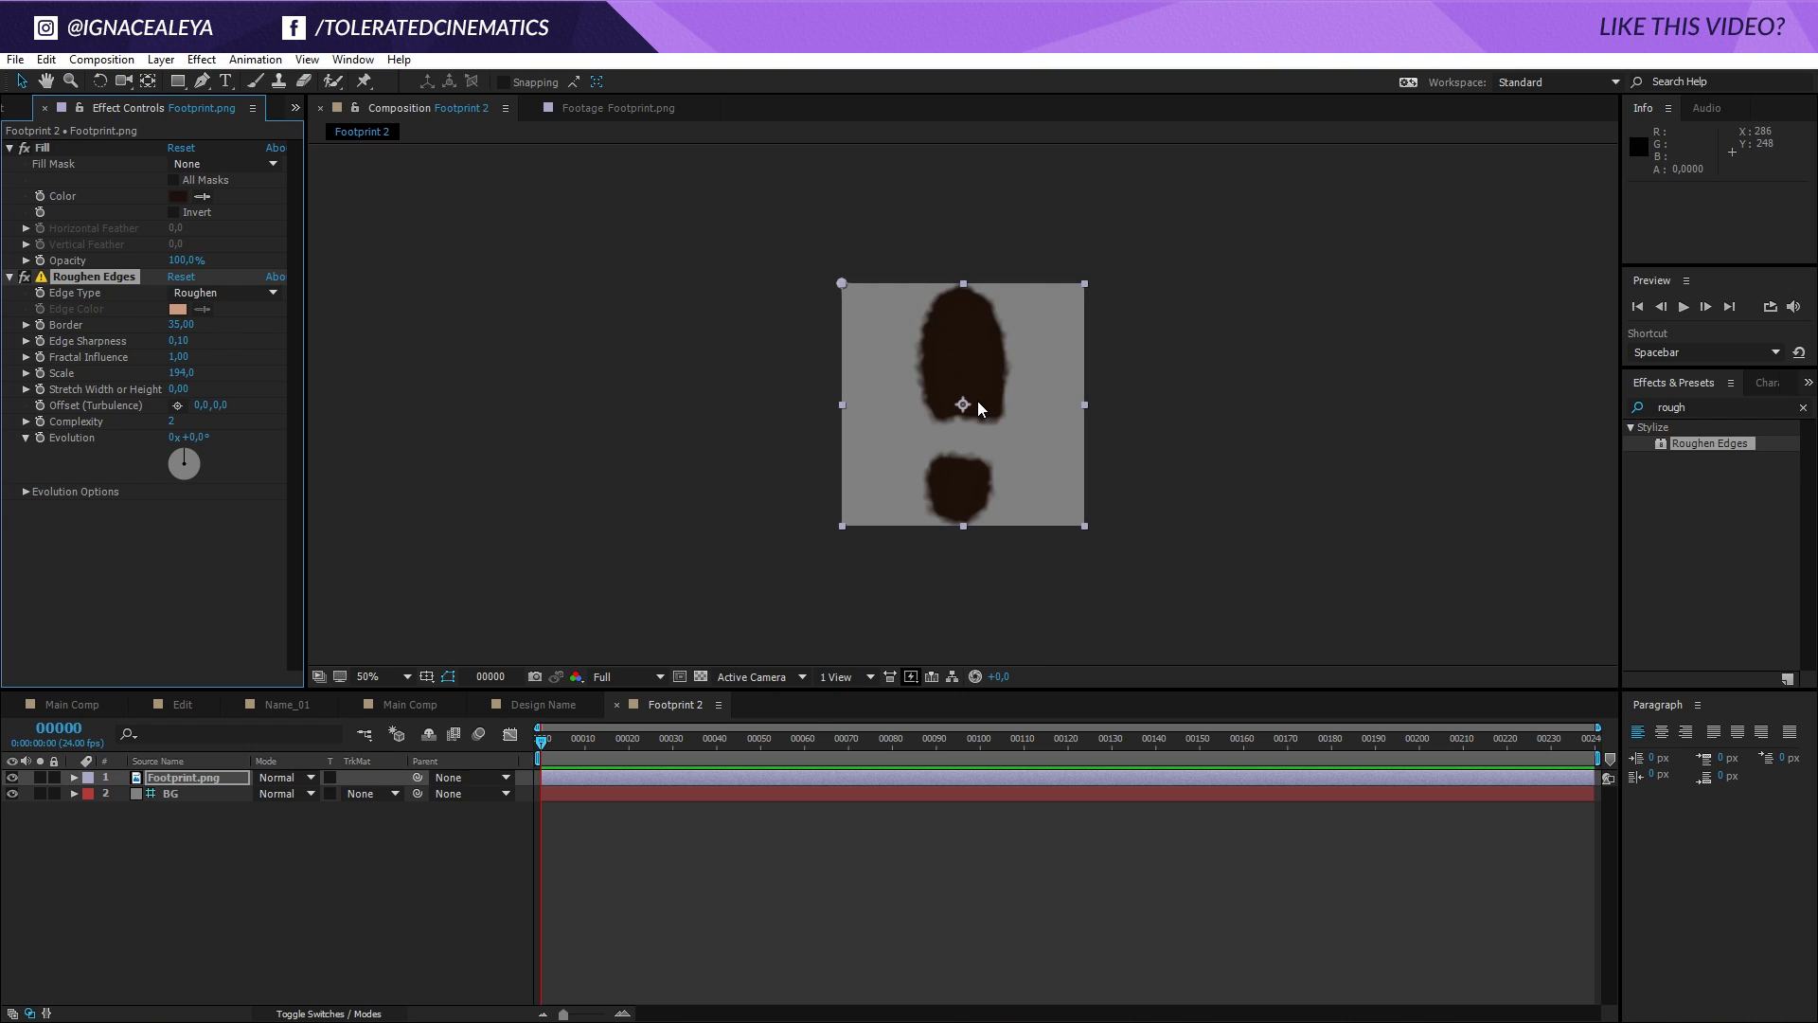
{"action": "key", "text": "period"}
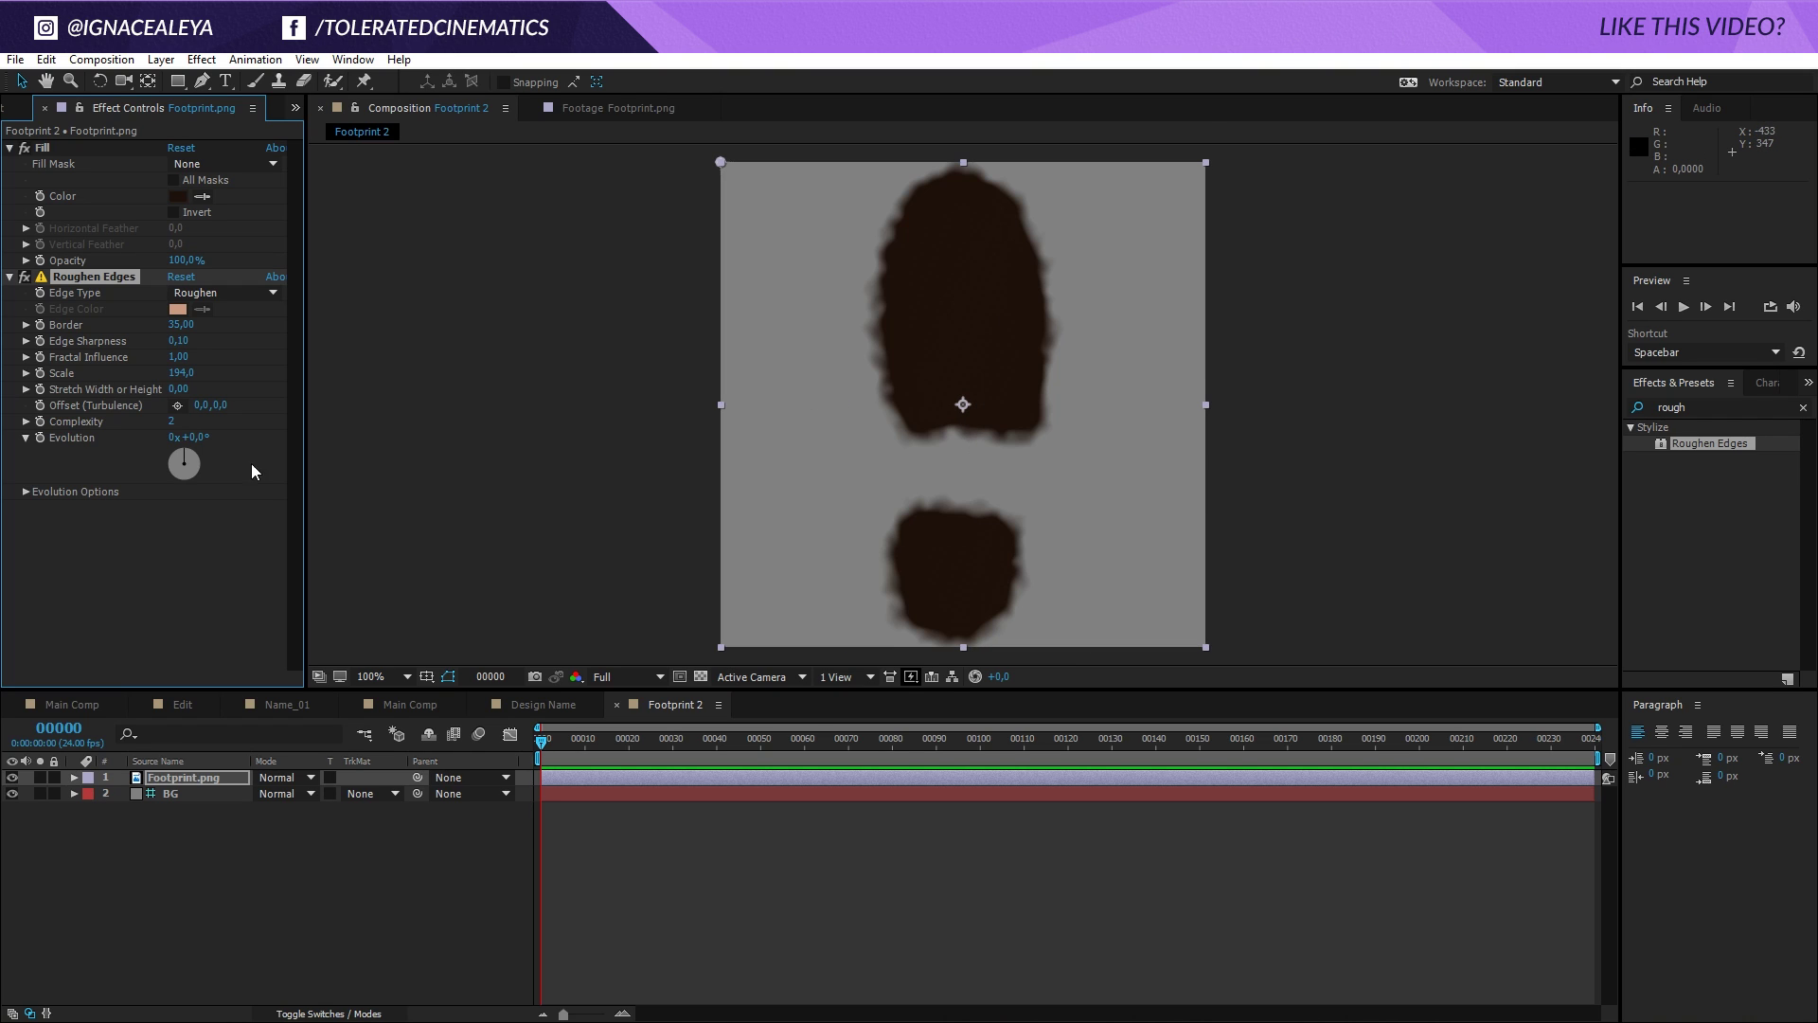
{"action": "left_click_drag", "start_coordinate": [182, 373], "coordinate": [267, 379]}
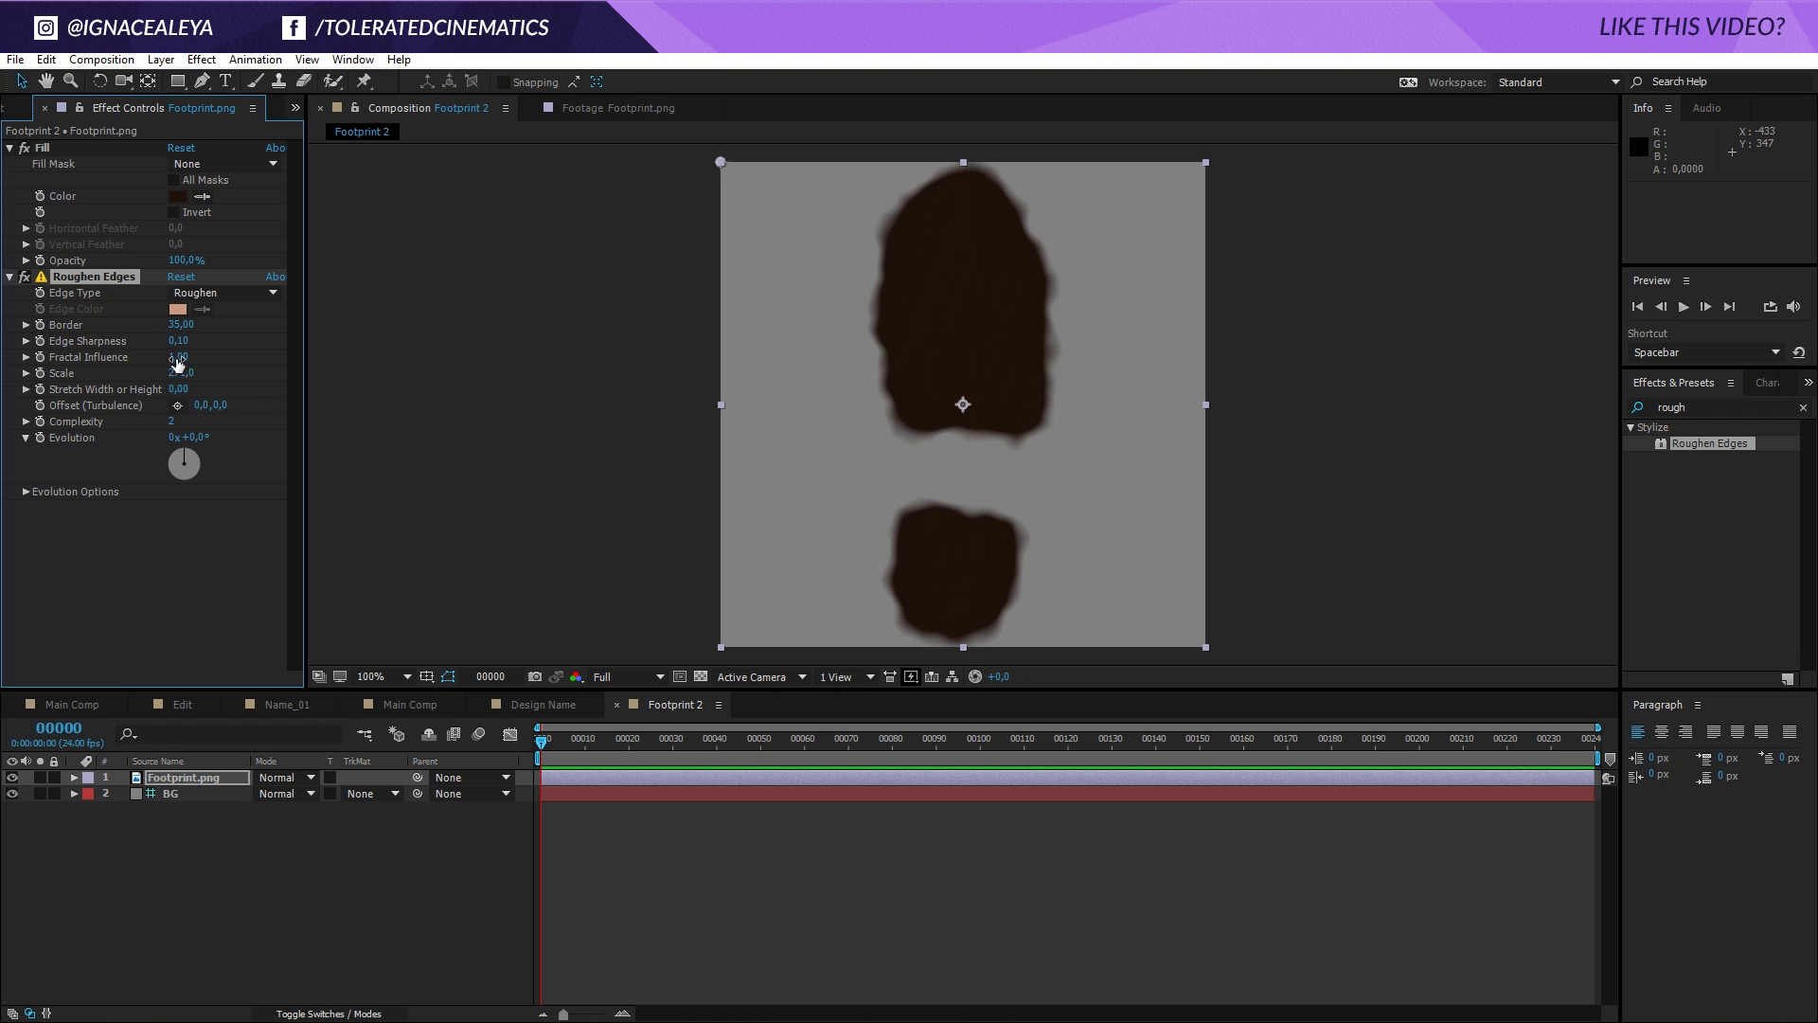
{"action": "left_click", "coordinate": [169, 421]}
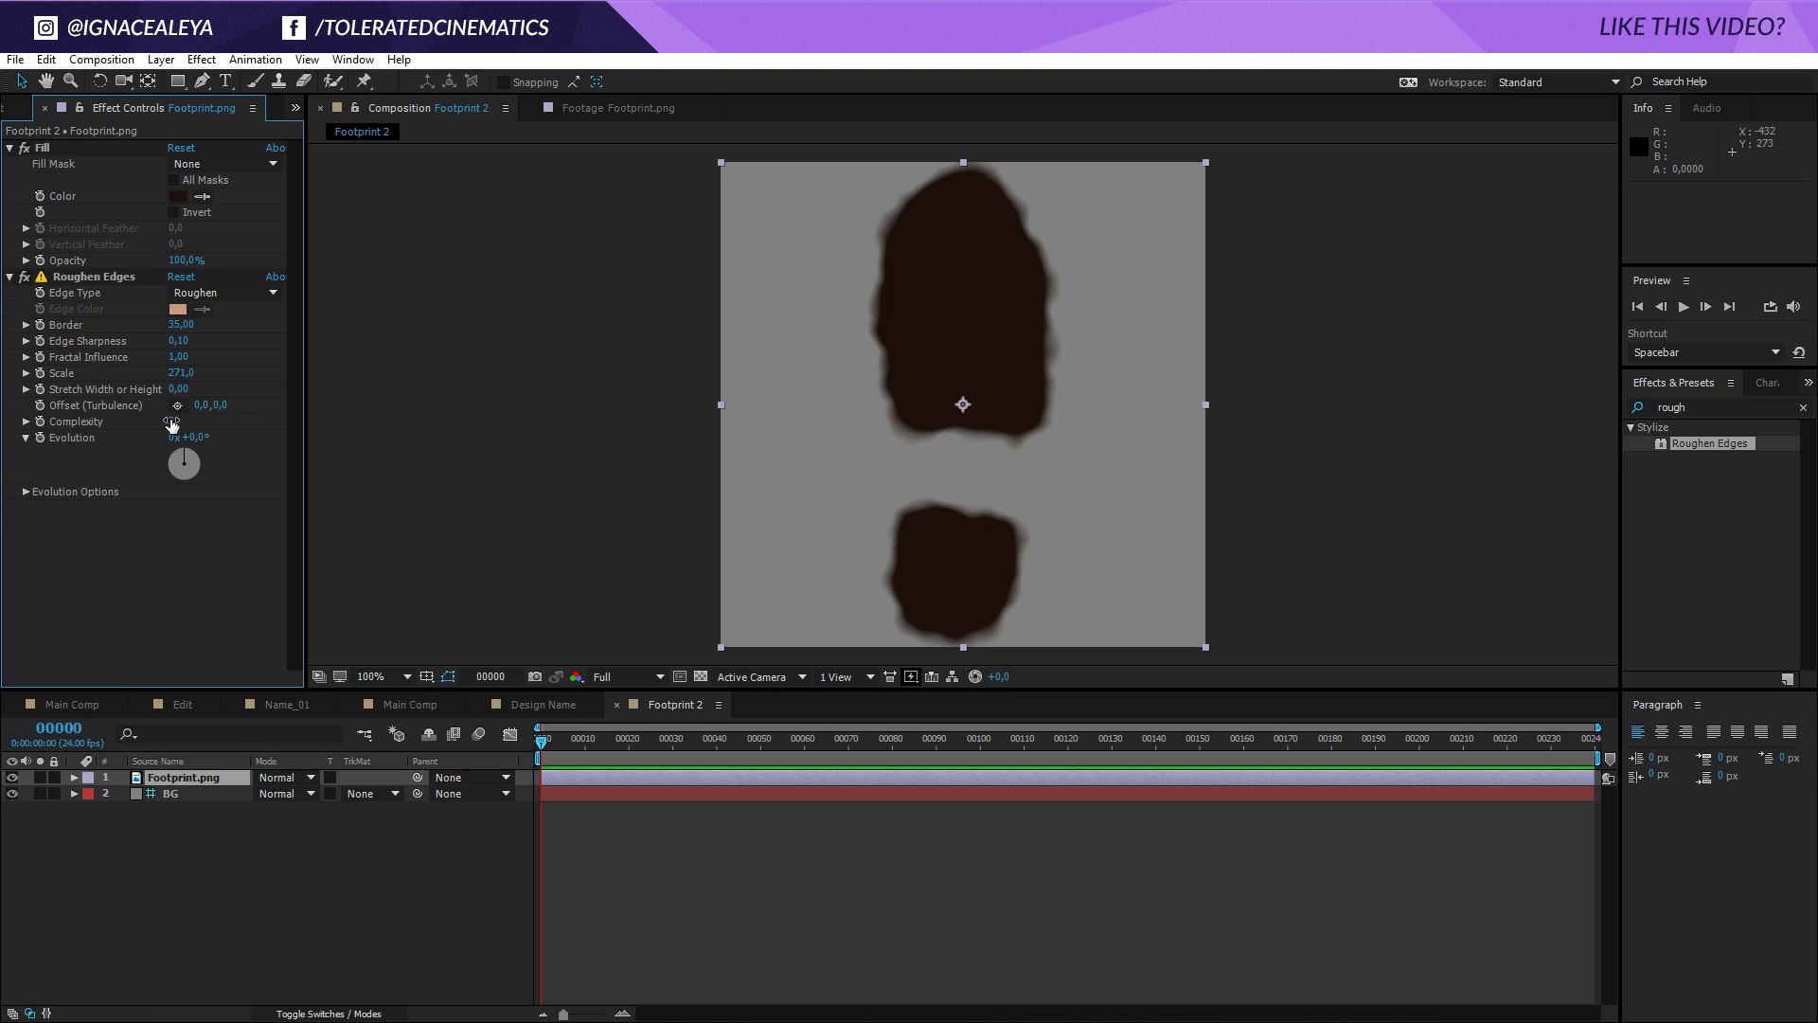
{"action": "left_click_drag", "start_coordinate": [171, 426], "coordinate": [255, 424]}
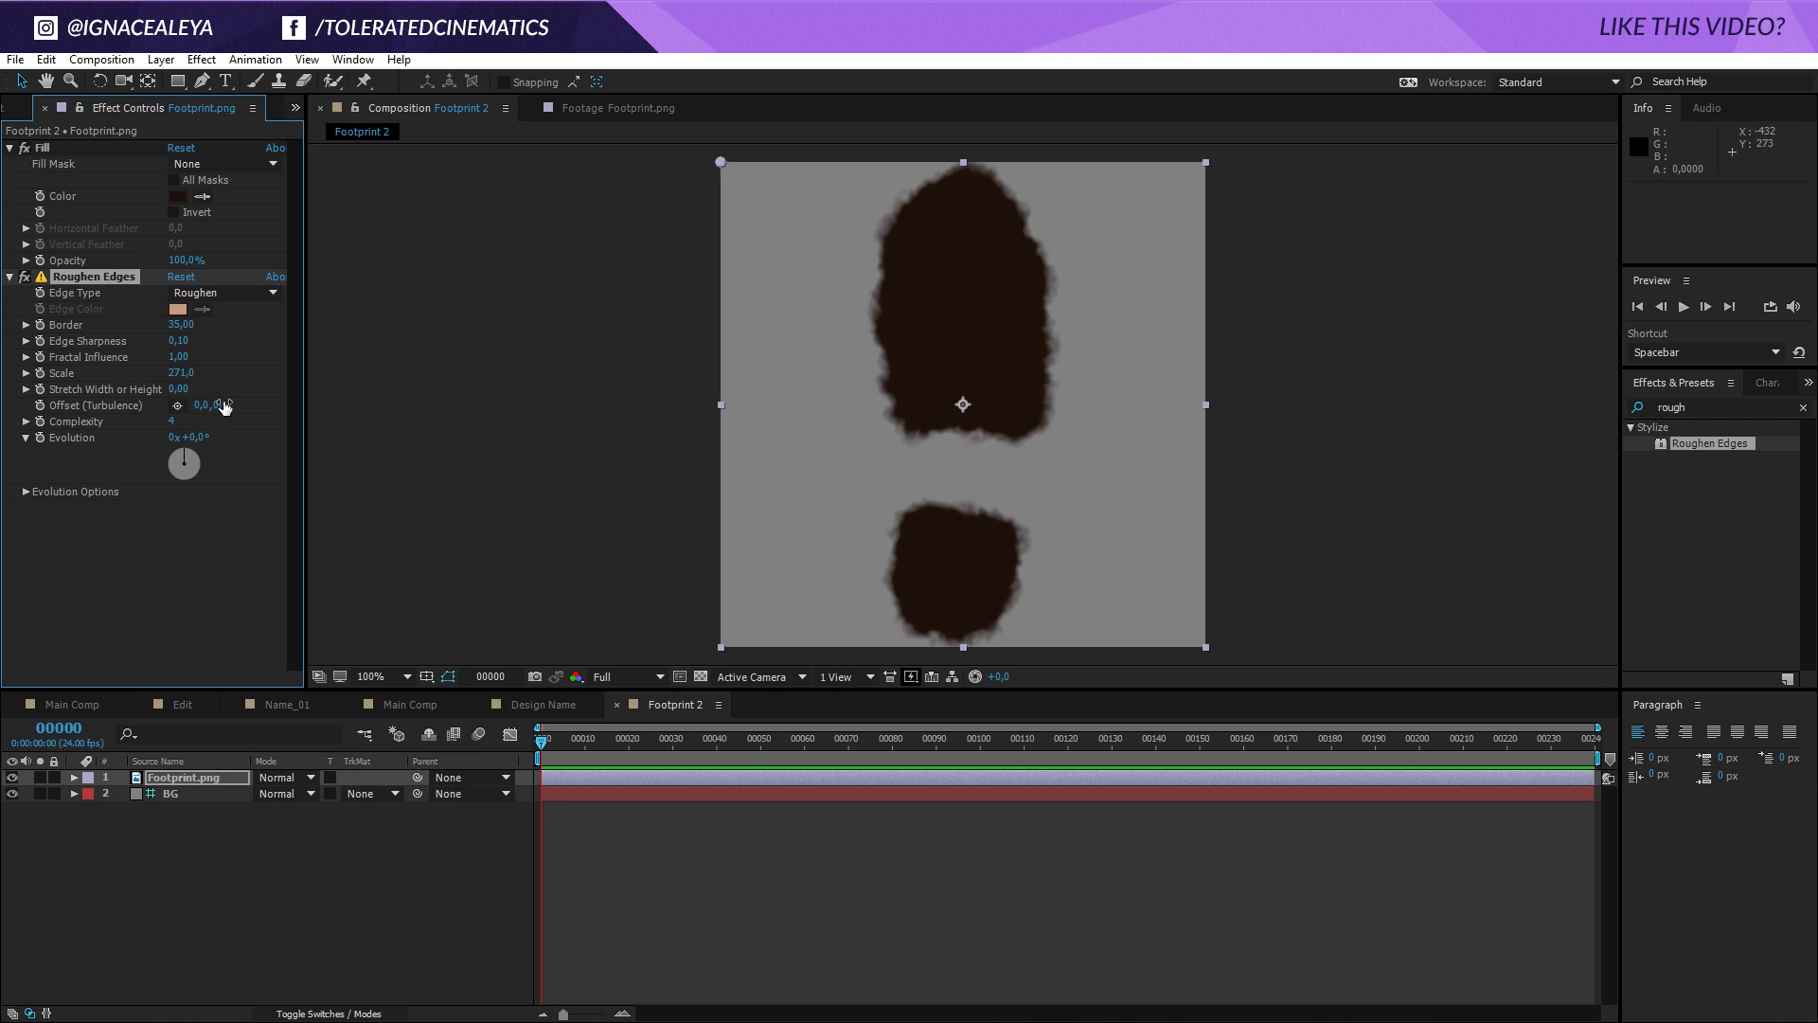
{"action": "mouse_move", "coordinate": [179, 325]}
{"action": "left_mouse_down"}
{"action": "mouse_move", "coordinate": [115, 334]}
{"action": "mouse_move", "coordinate": [169, 327]}
{"action": "left_mouse_up"}
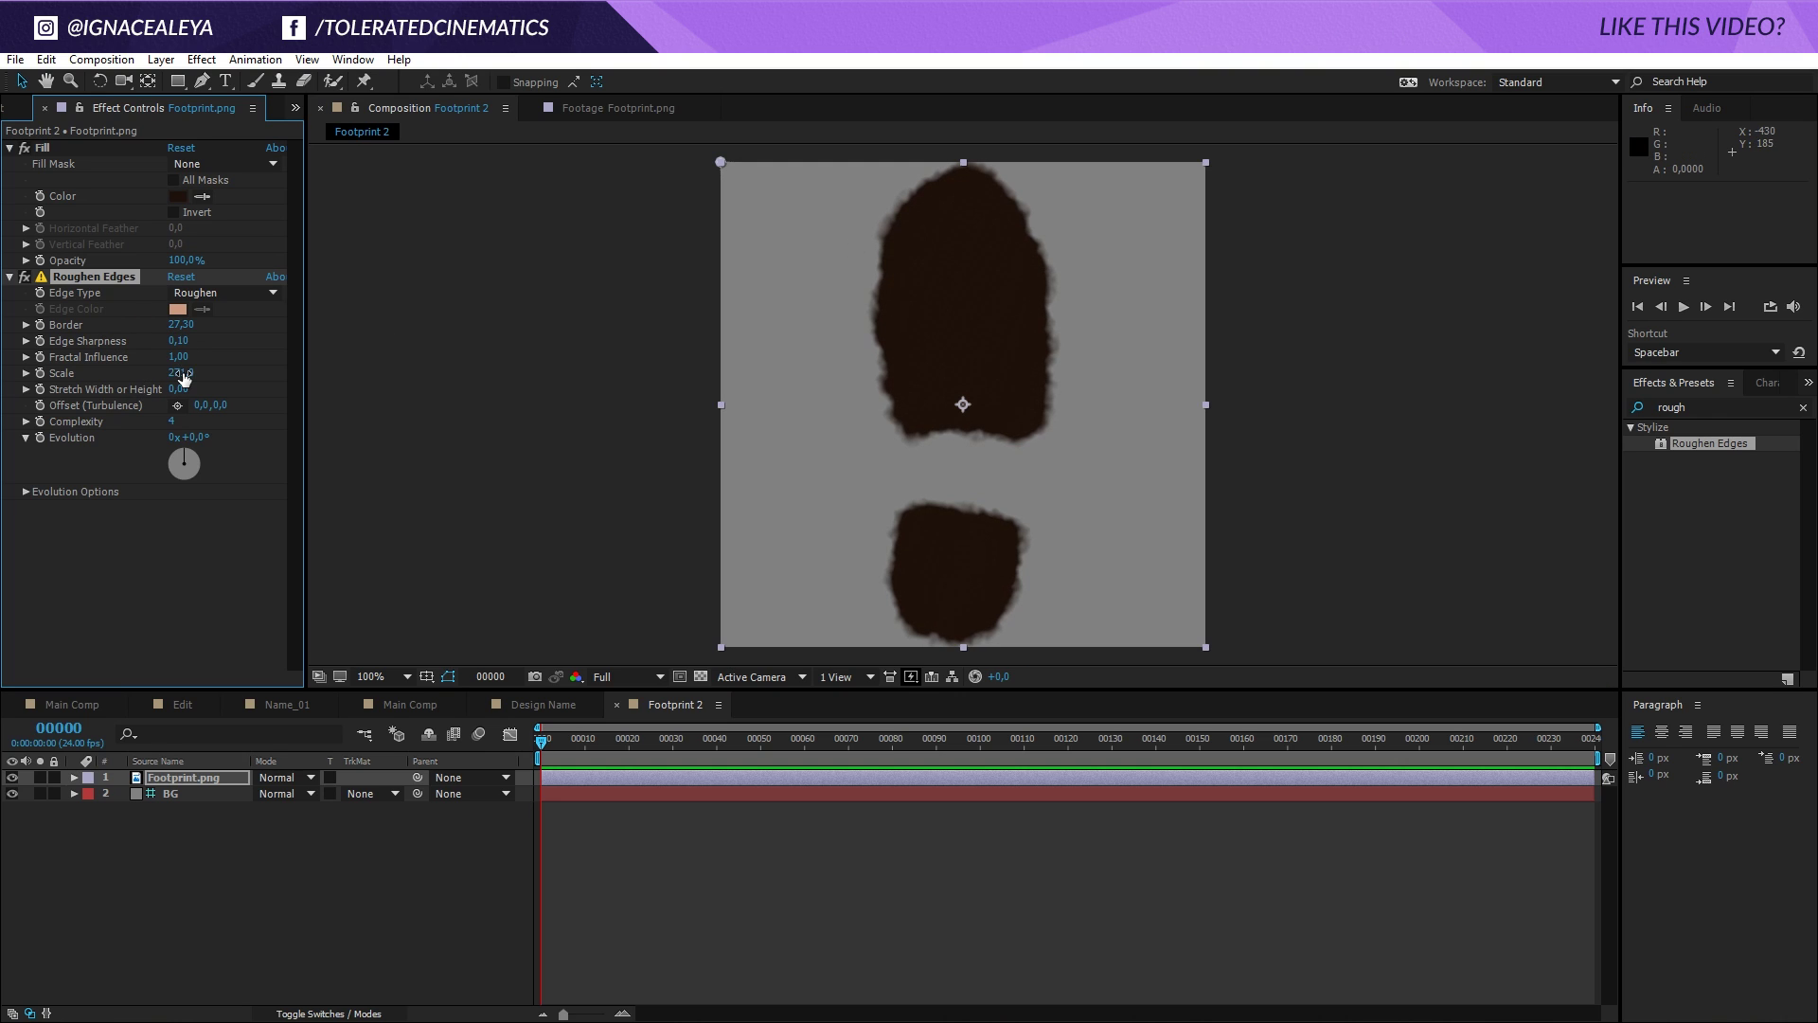
{"action": "left_click_drag", "start_coordinate": [163, 372], "coordinate": [422, 350]}
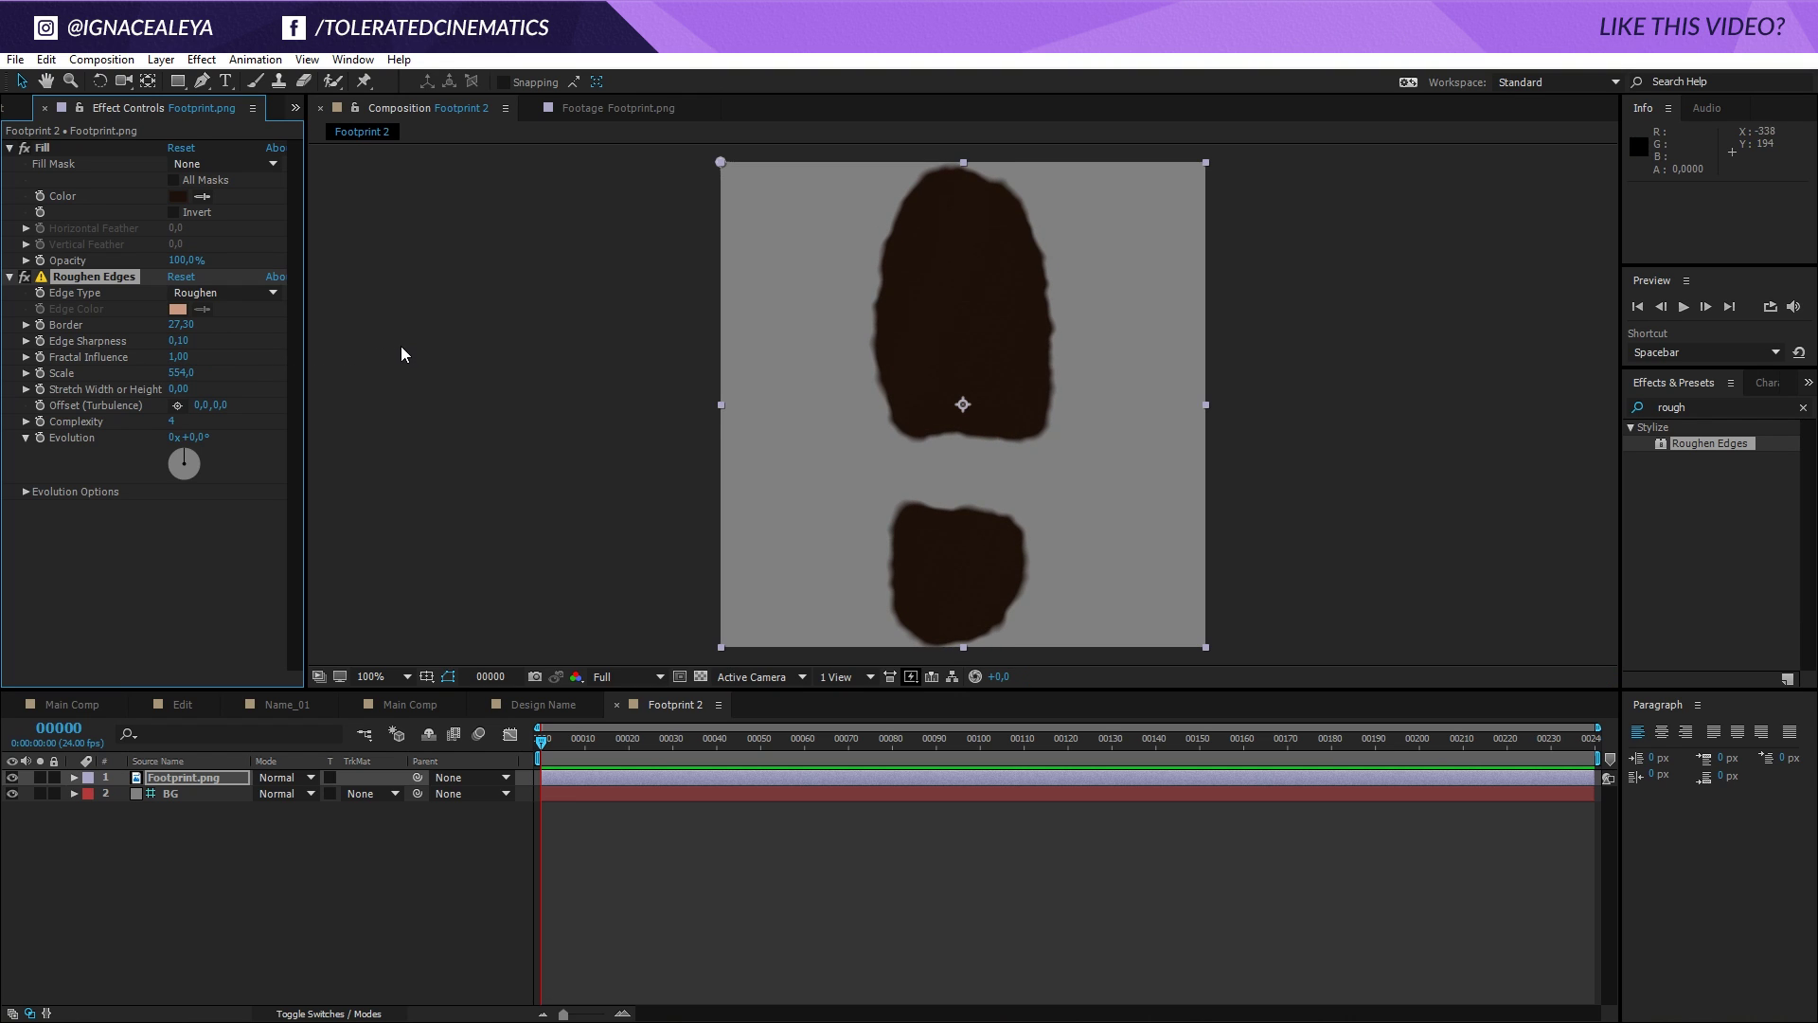
{"action": "scroll", "coordinate": [744, 420], "scroll_direction": "down", "scroll_amount": 2}
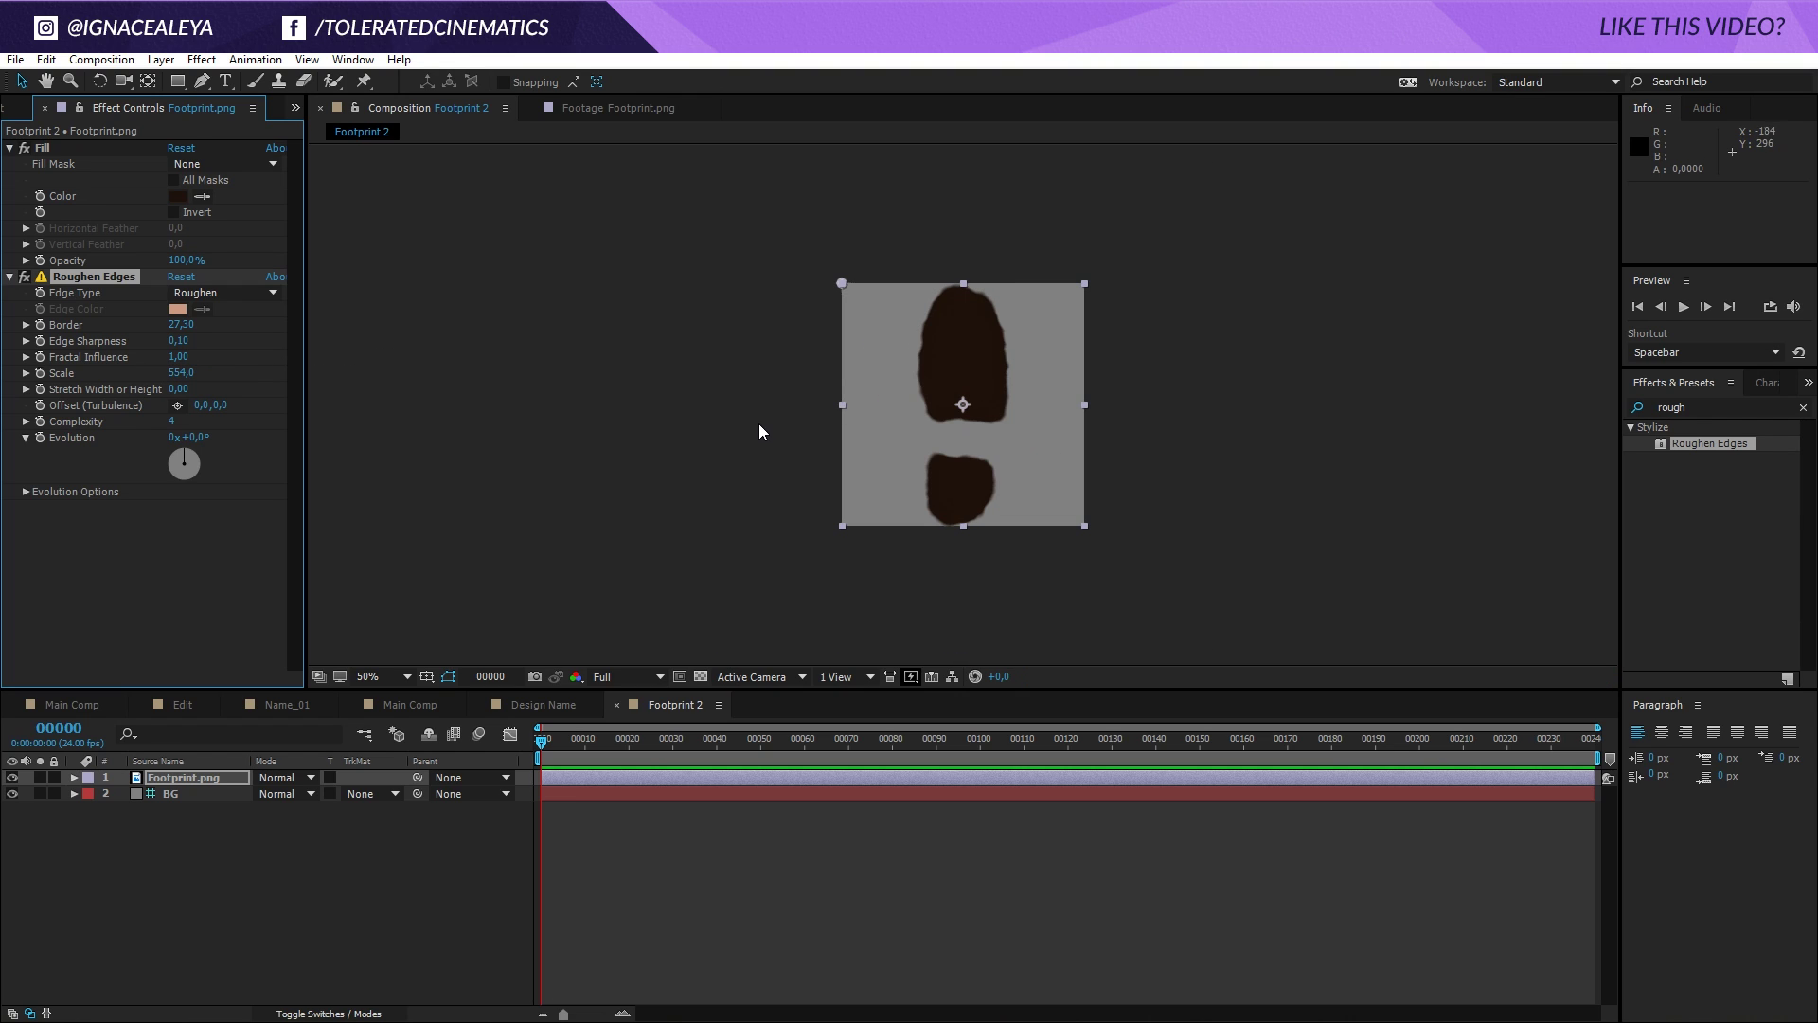
{"action": "key", "text": "slash"}
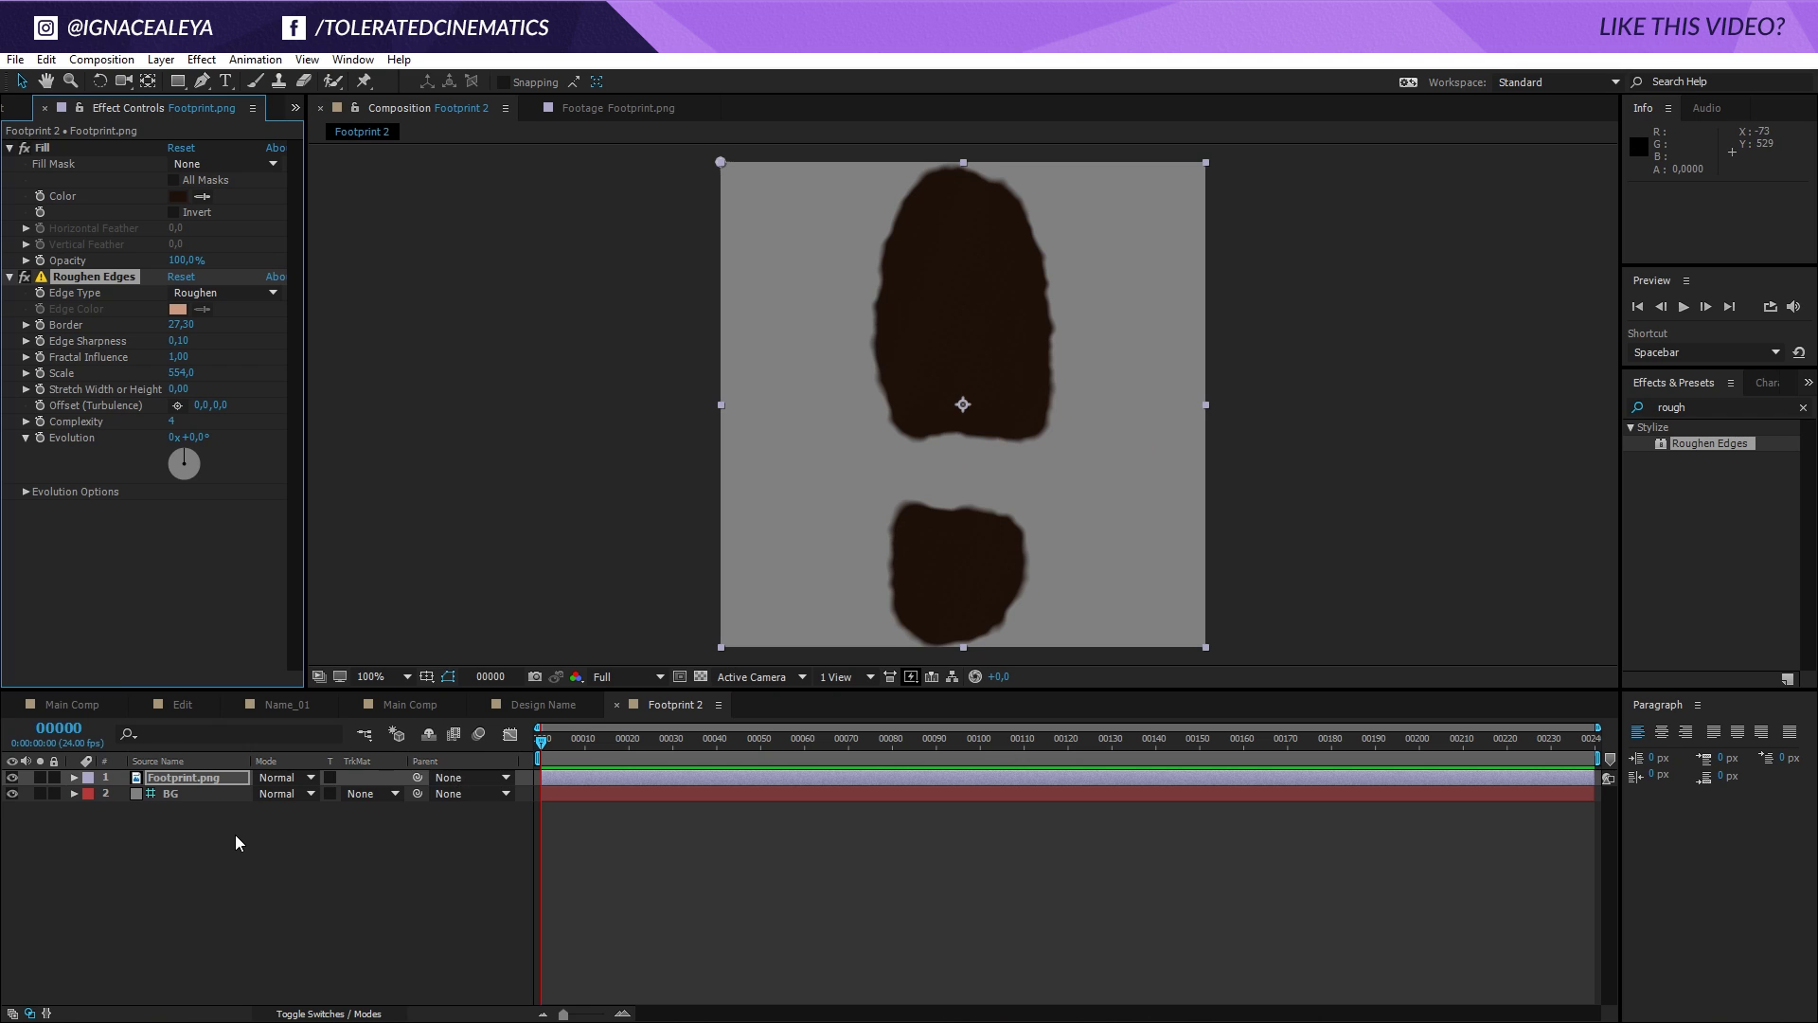
- Create a new solid layer named 'Fractal Noise' in the timeline
{"action": "right_click", "coordinate": [234, 833]}
{"action": "mouse_move", "coordinate": [265, 649]}
{"action": "left_click", "coordinate": [134, 704]}
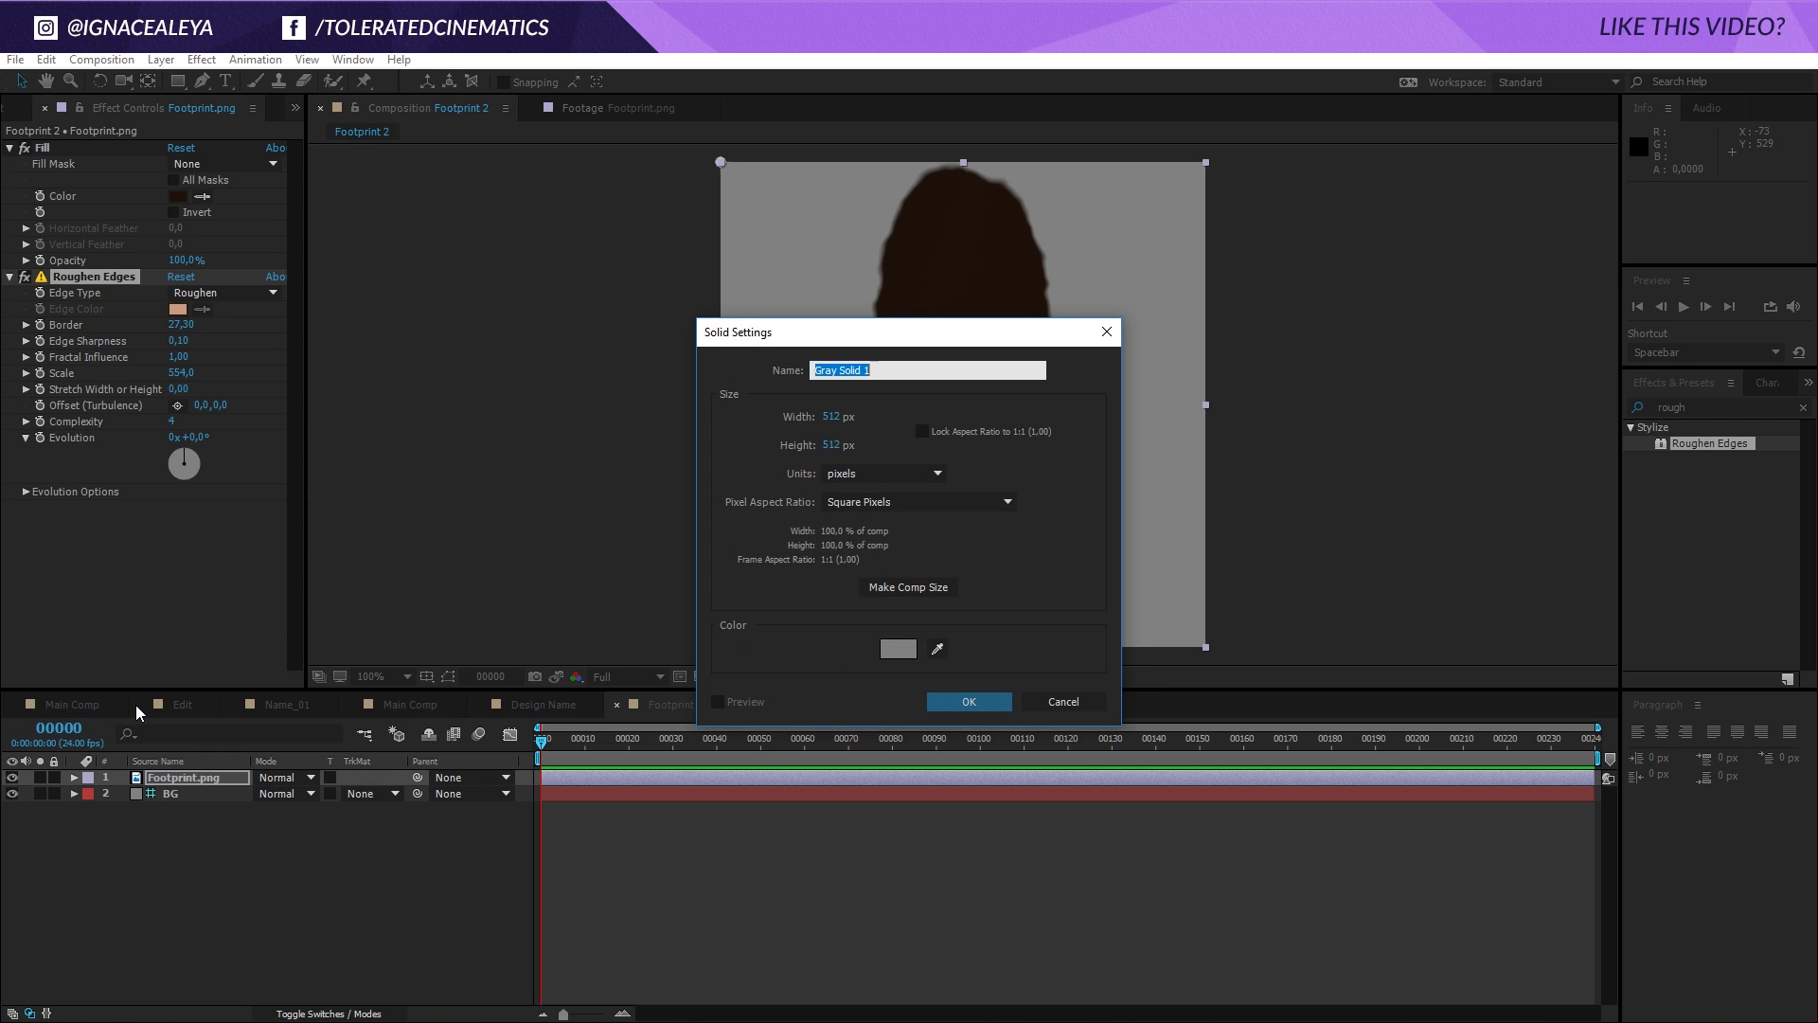
{"action": "type", "text": "Fractal Noise"}
{"action": "key", "text": "Return"}
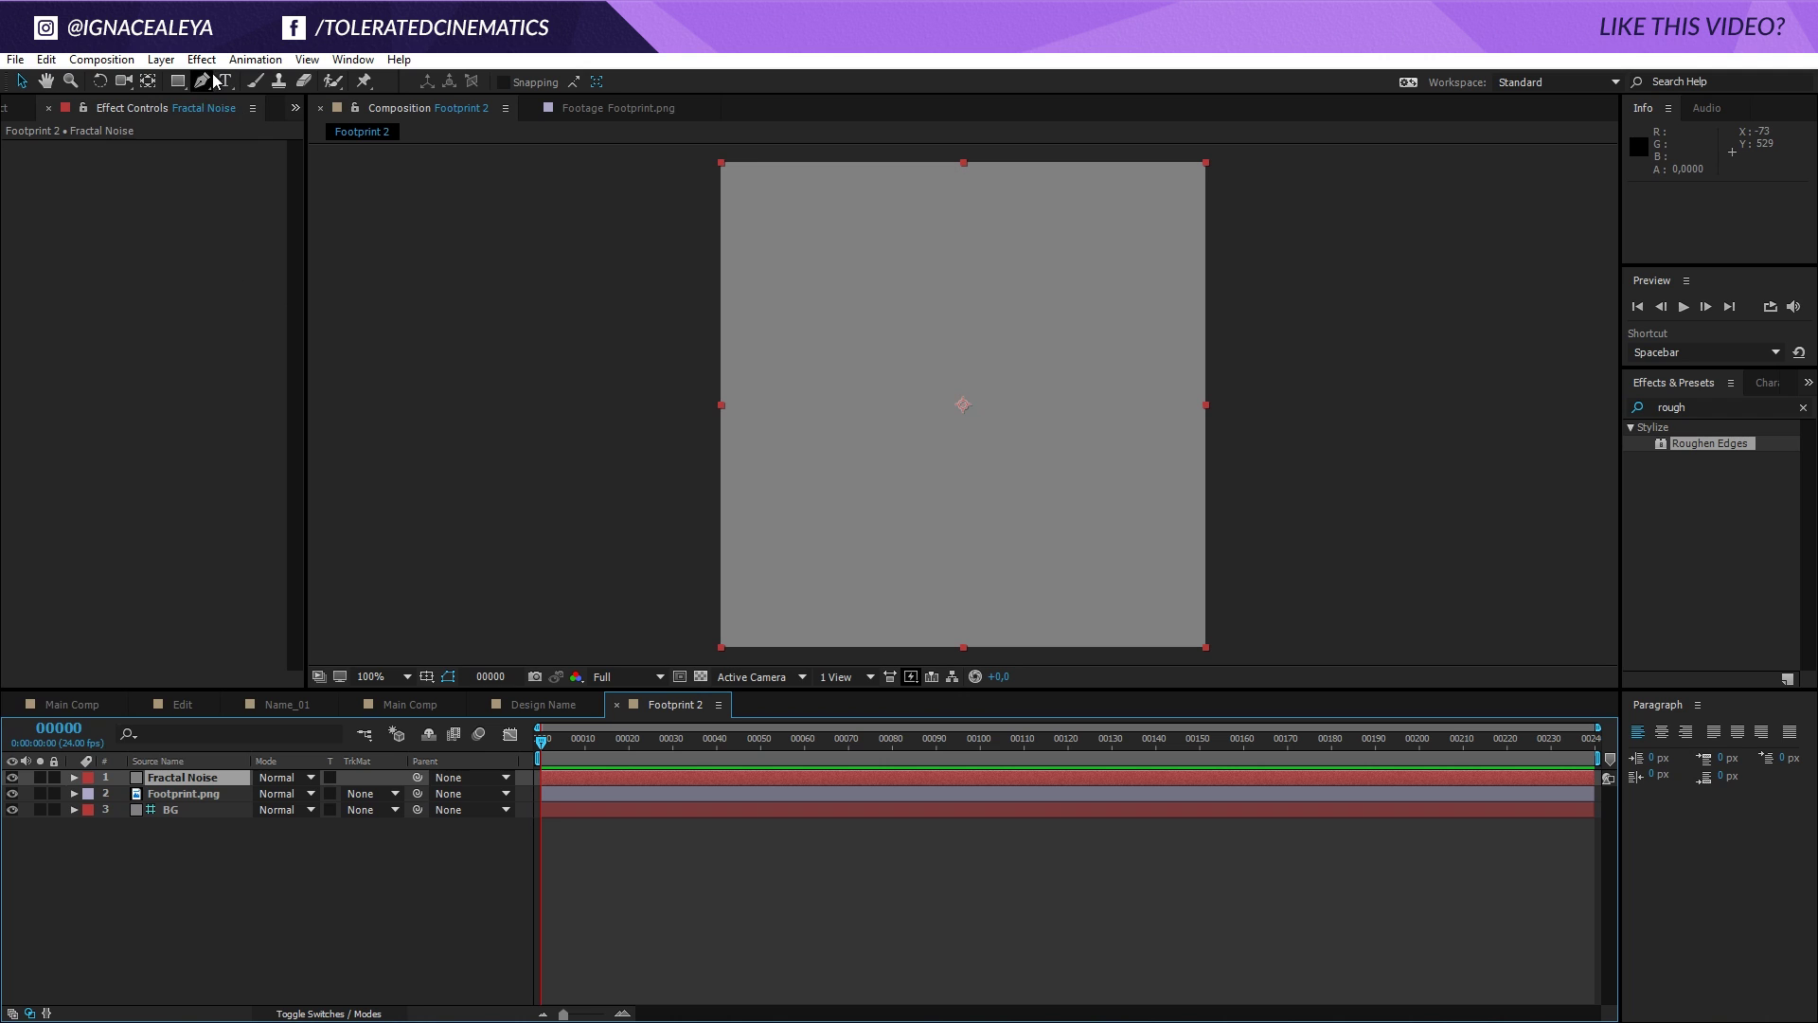
- Apply the Fractal Noise effect to the solid with Contrast 350 and Scale 50
{"action": "left_click", "coordinate": [201, 58]}
{"action": "mouse_move", "coordinate": [251, 420]}
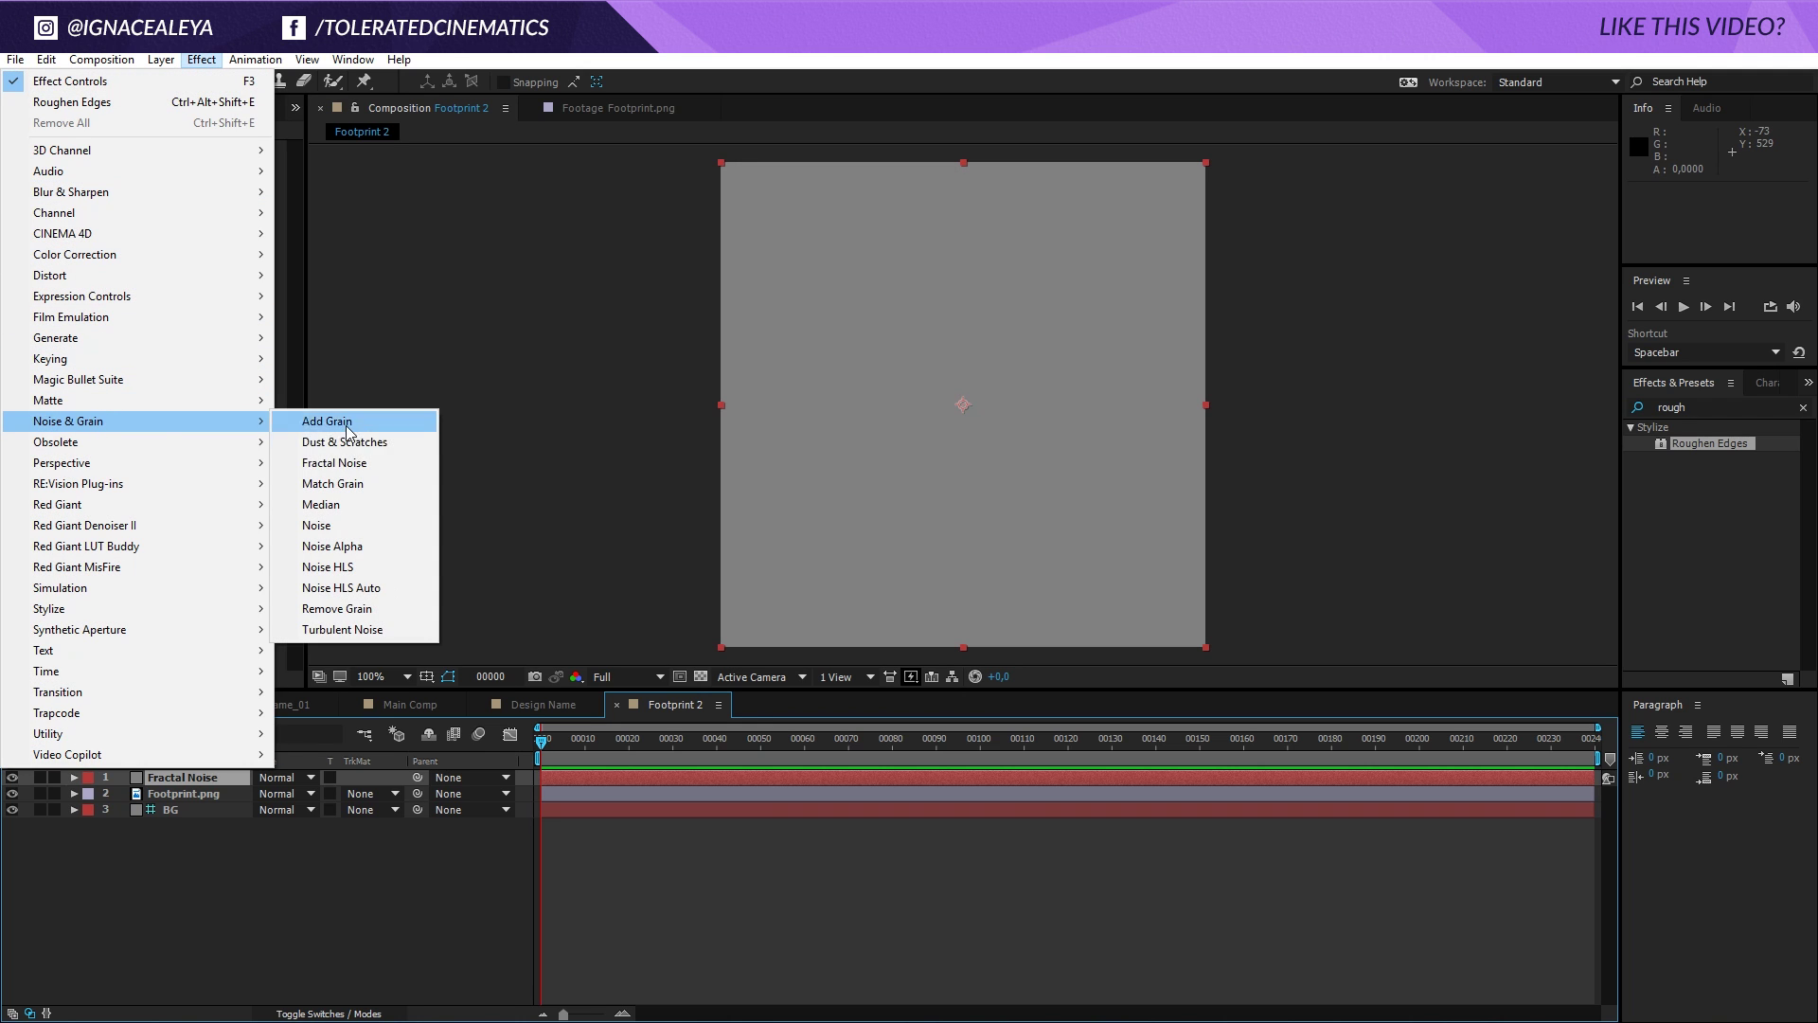
{"action": "left_click", "coordinate": [383, 463]}
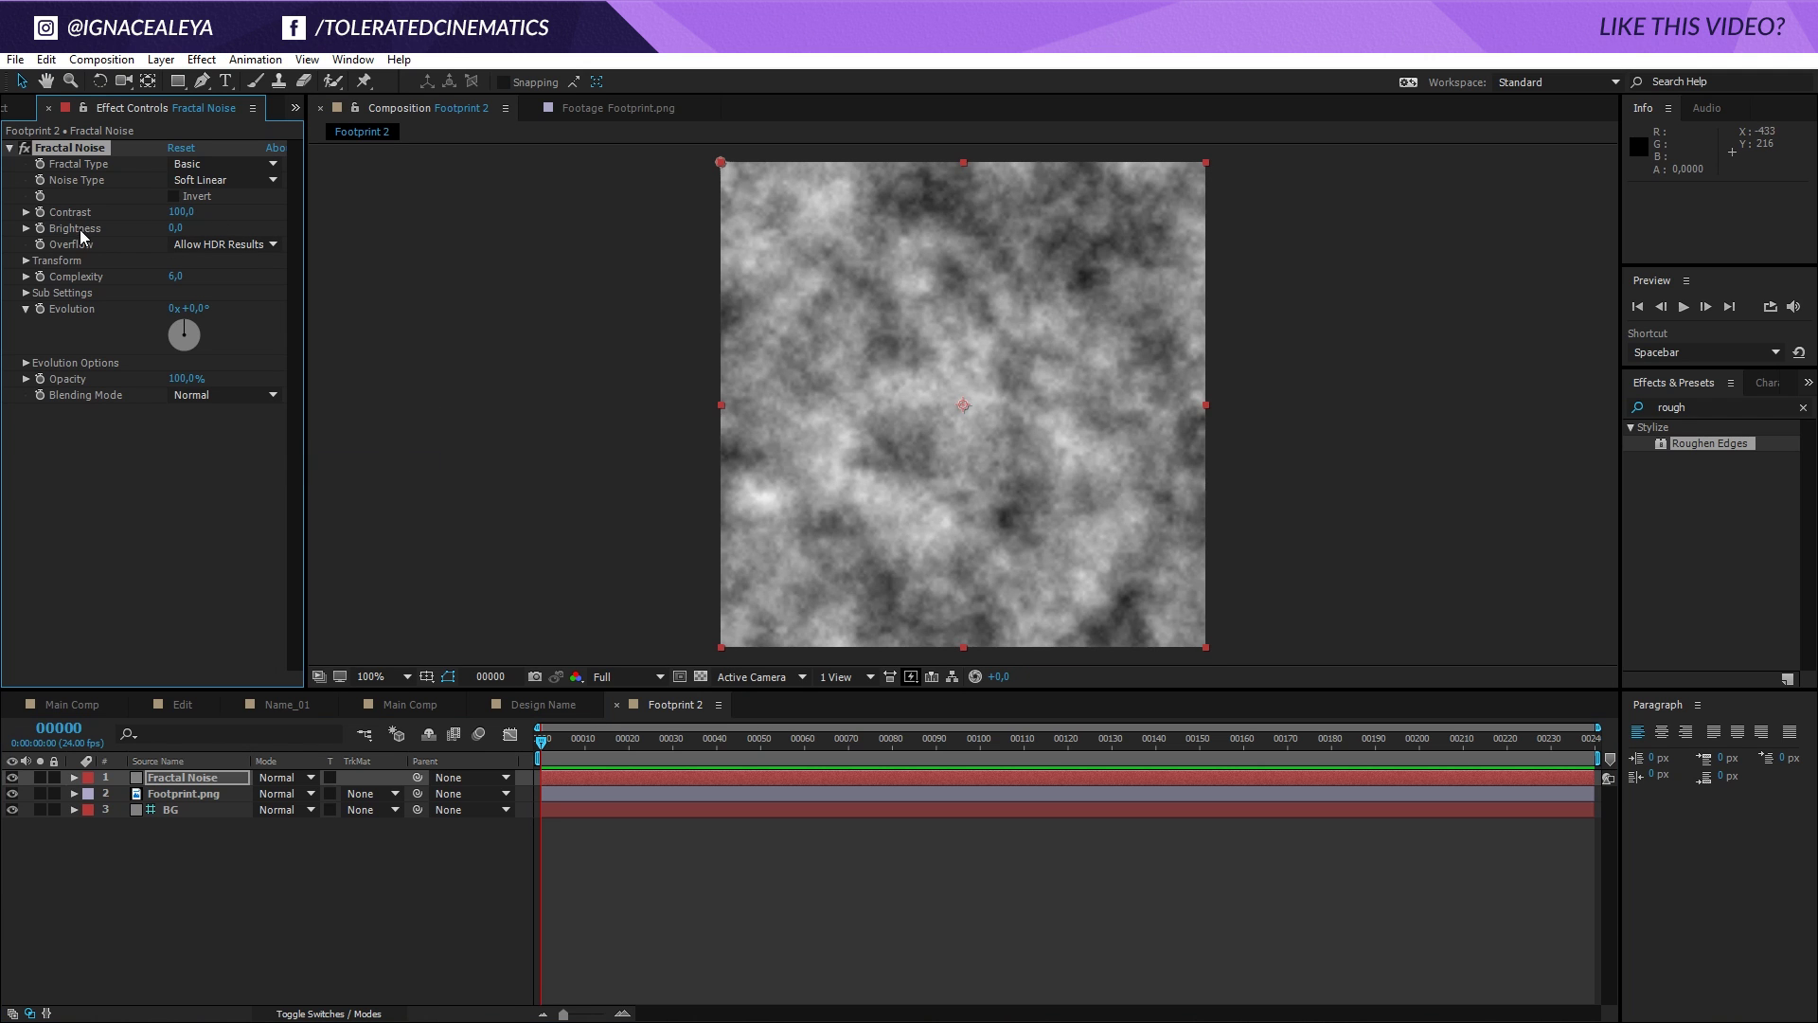
{"action": "left_click", "coordinate": [185, 211]}
{"action": "key", "text": "Return"}
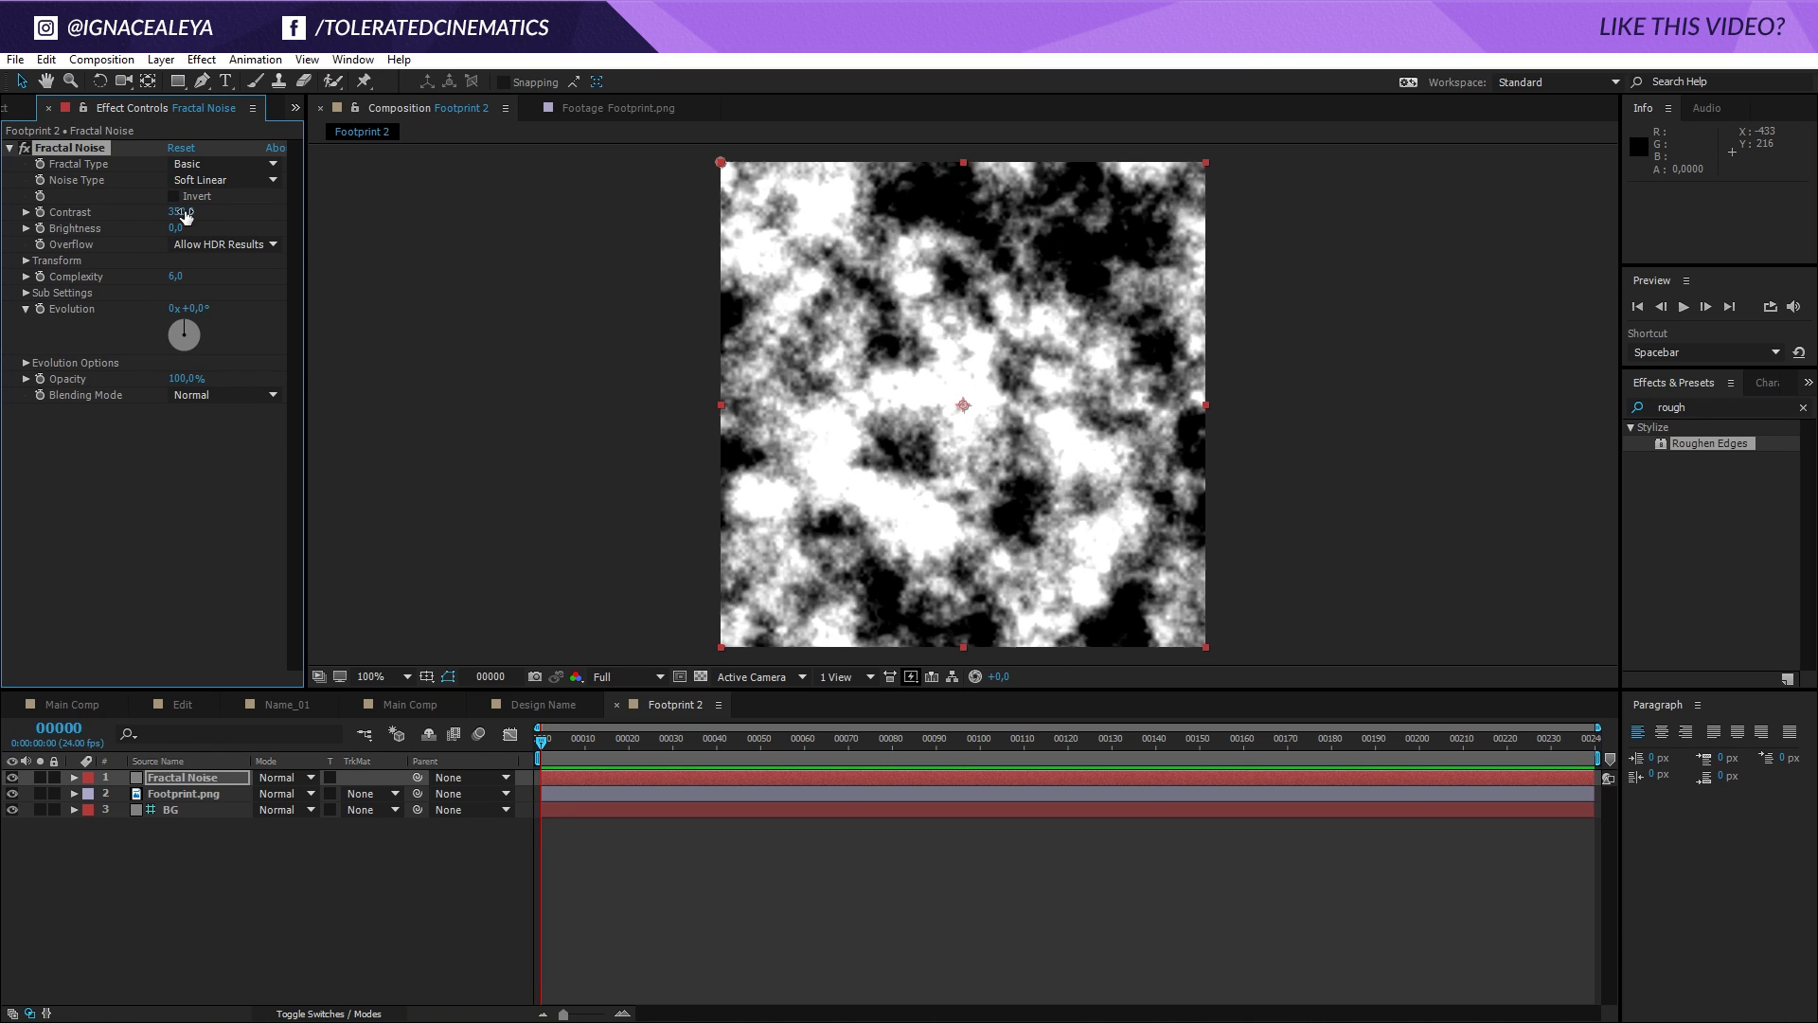
{"action": "left_click", "coordinate": [26, 261]}
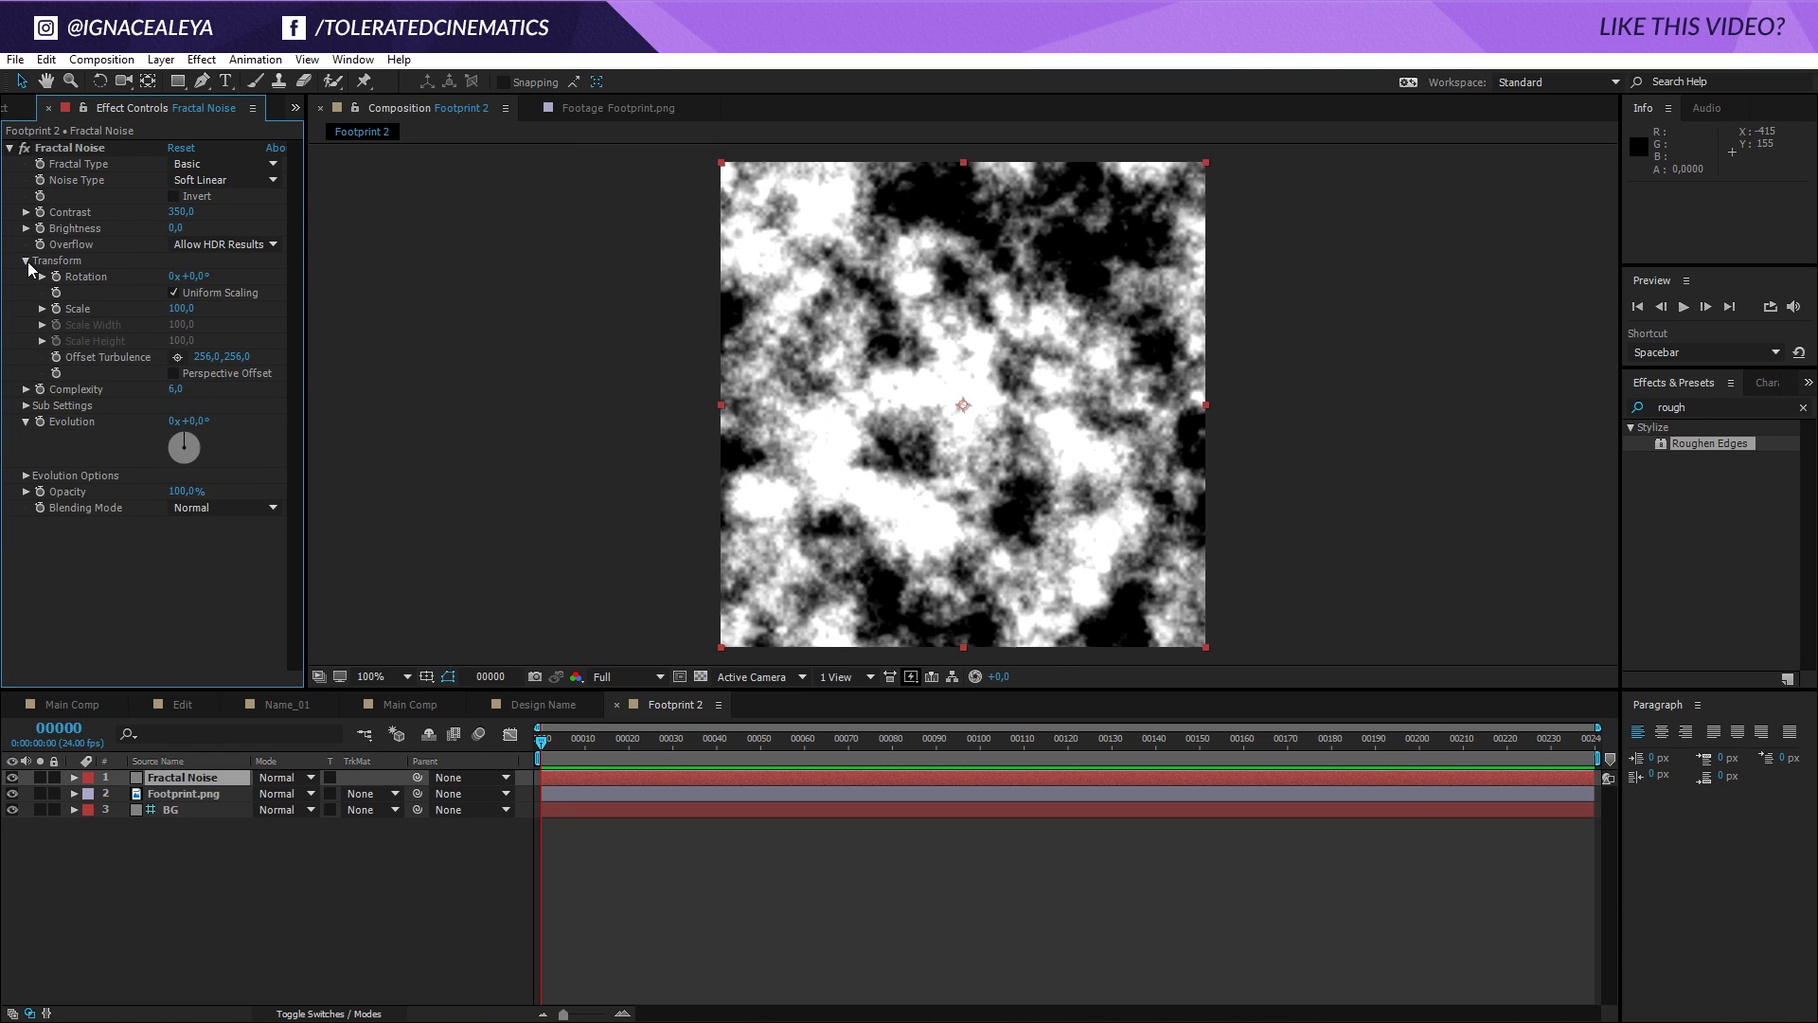
{"action": "left_click", "coordinate": [180, 308]}
{"action": "type", "text": "50"}
{"action": "key", "text": "Return"}
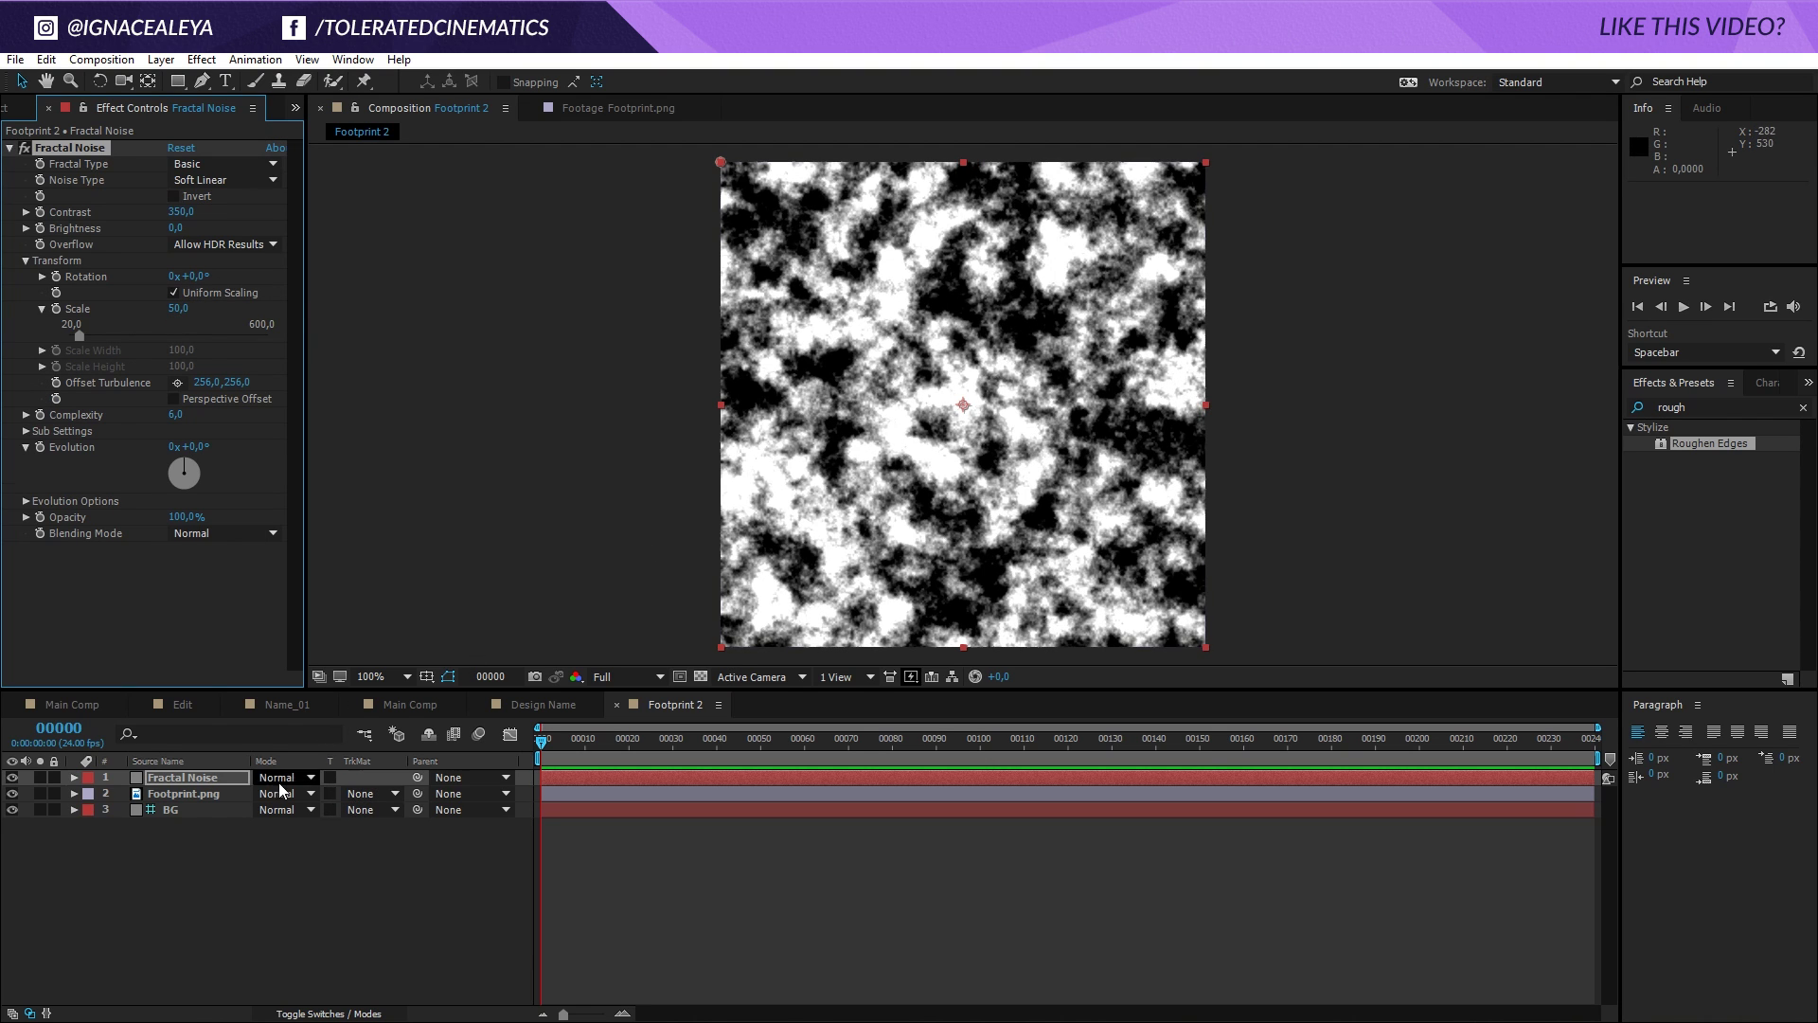
{"action": "left_click", "coordinate": [173, 795]}
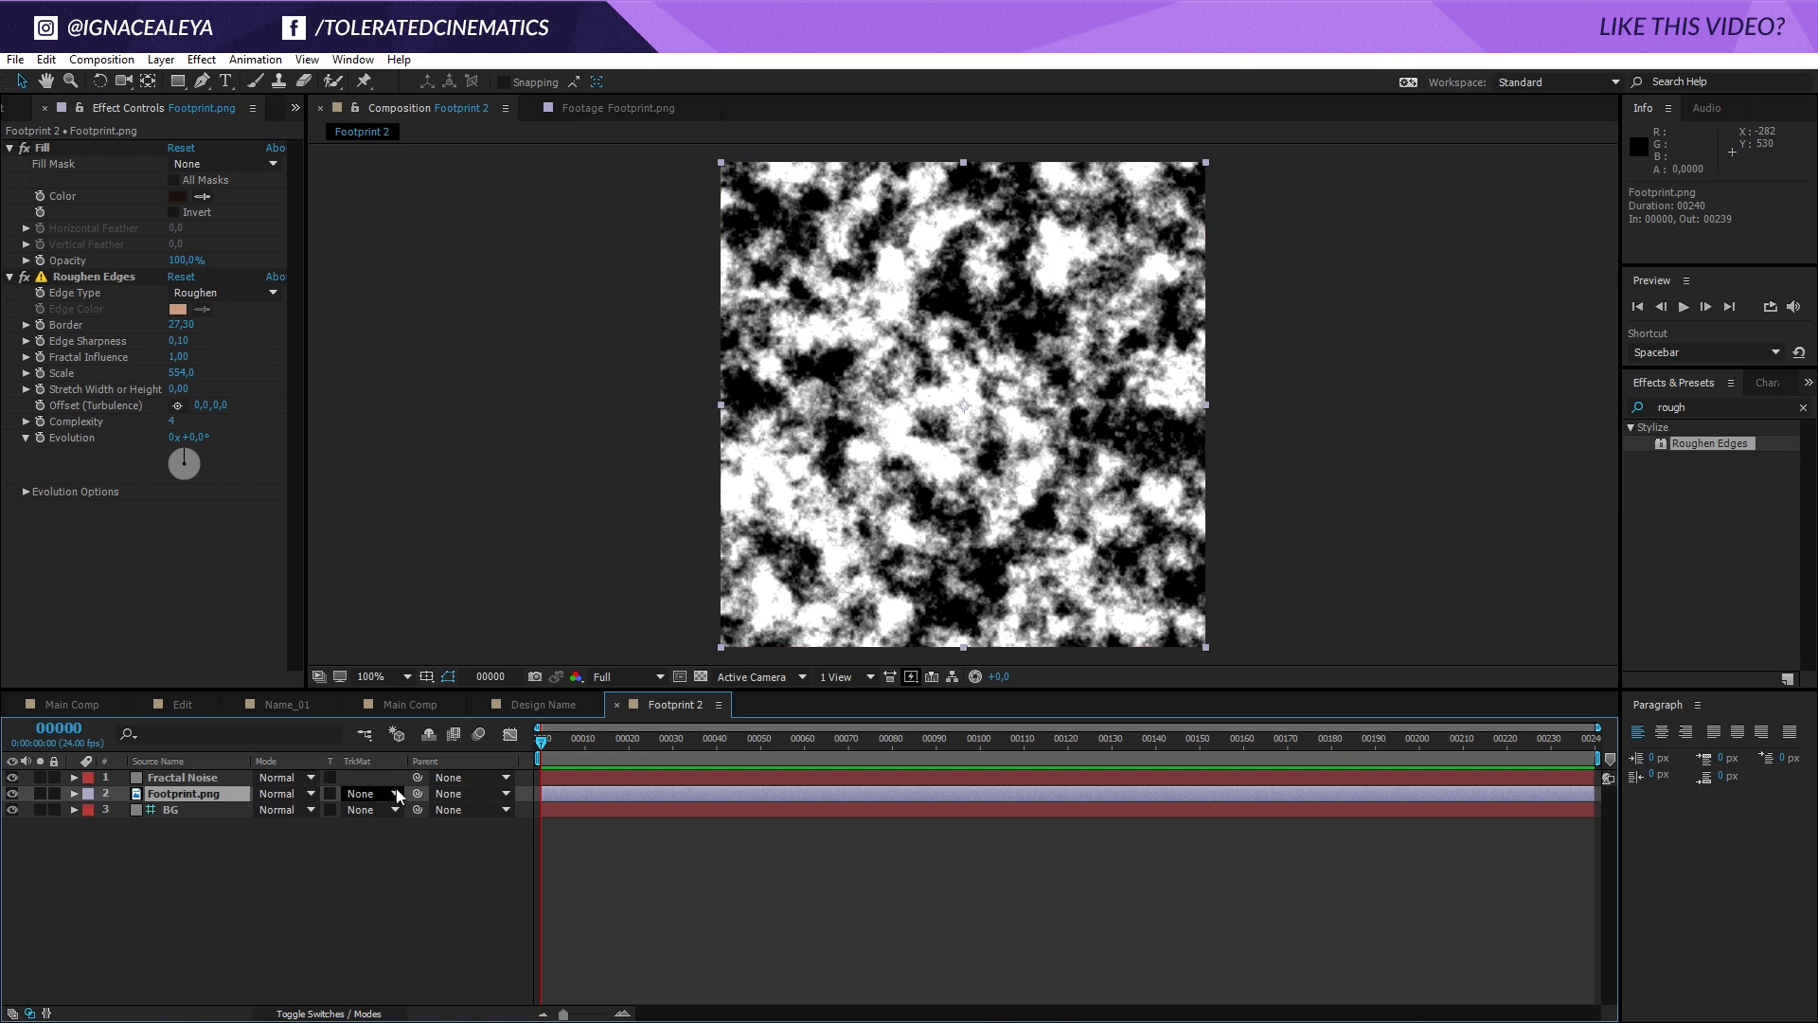
- Set Footprint.png's track matte to Luma Matte 'Fractal Noise' and check the mottled result
{"action": "left_click", "coordinate": [357, 1012]}
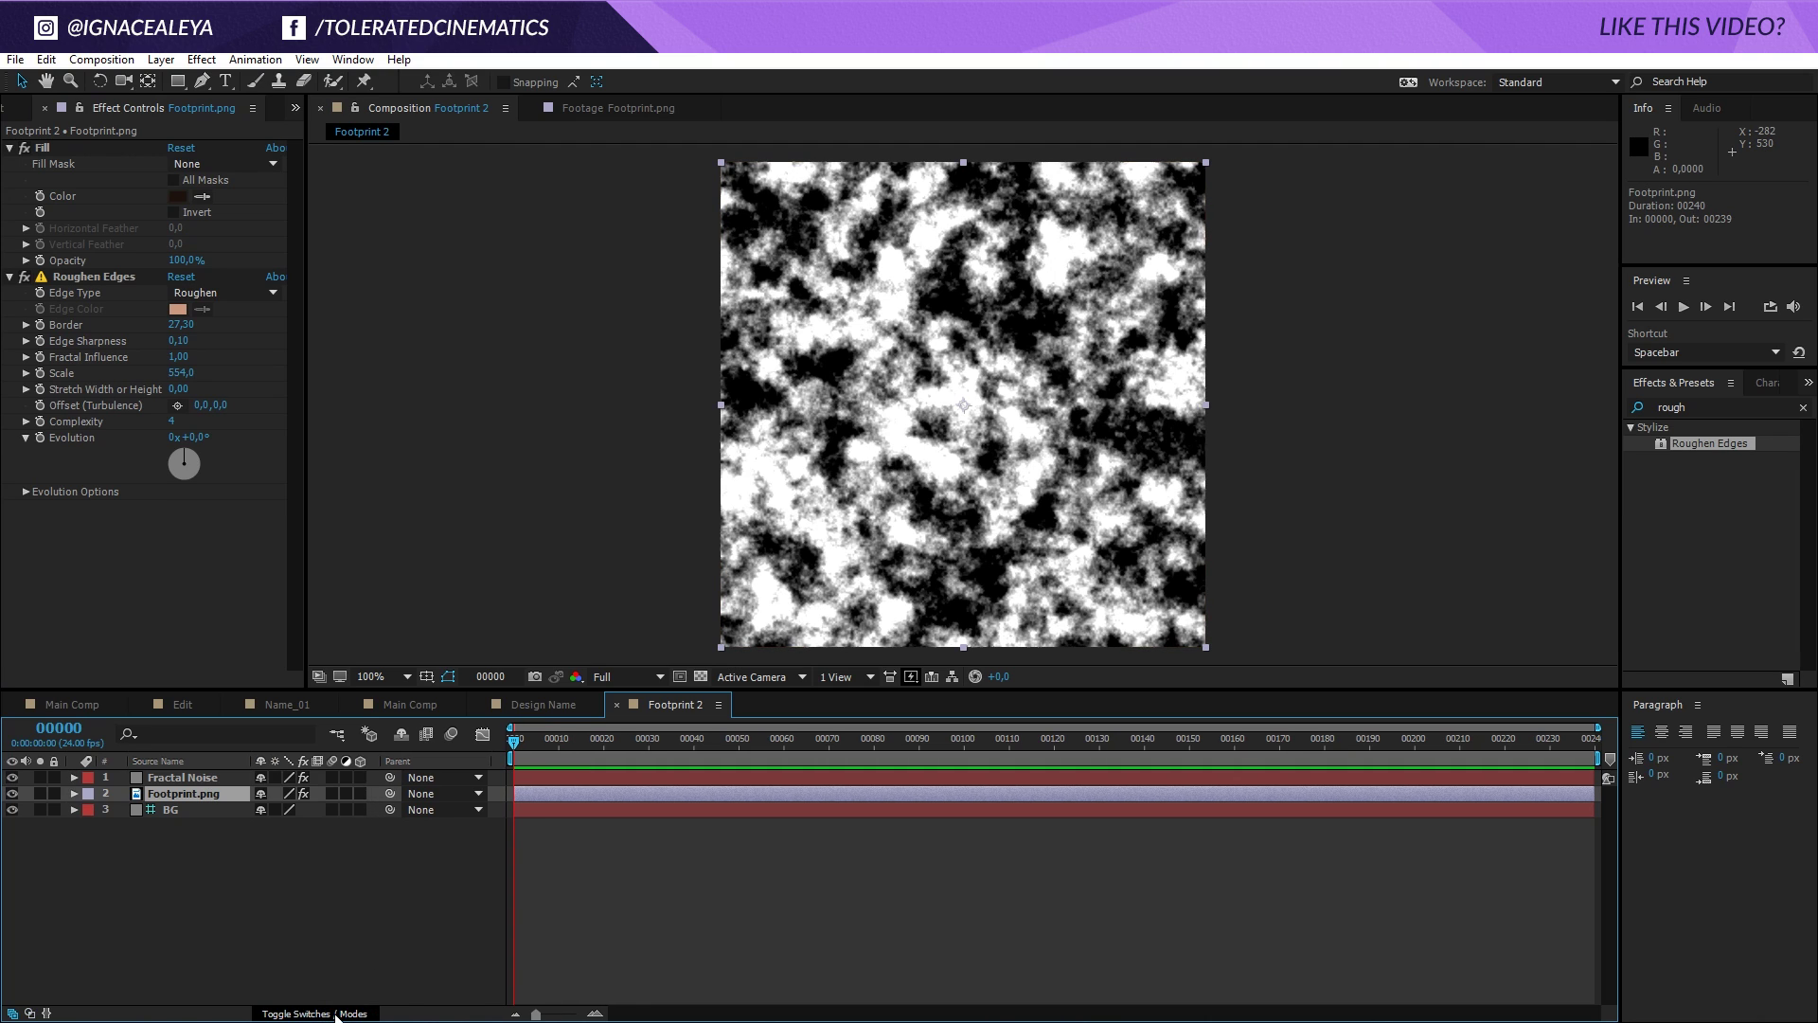
{"action": "left_click", "coordinate": [357, 1013]}
{"action": "left_click", "coordinate": [369, 798]}
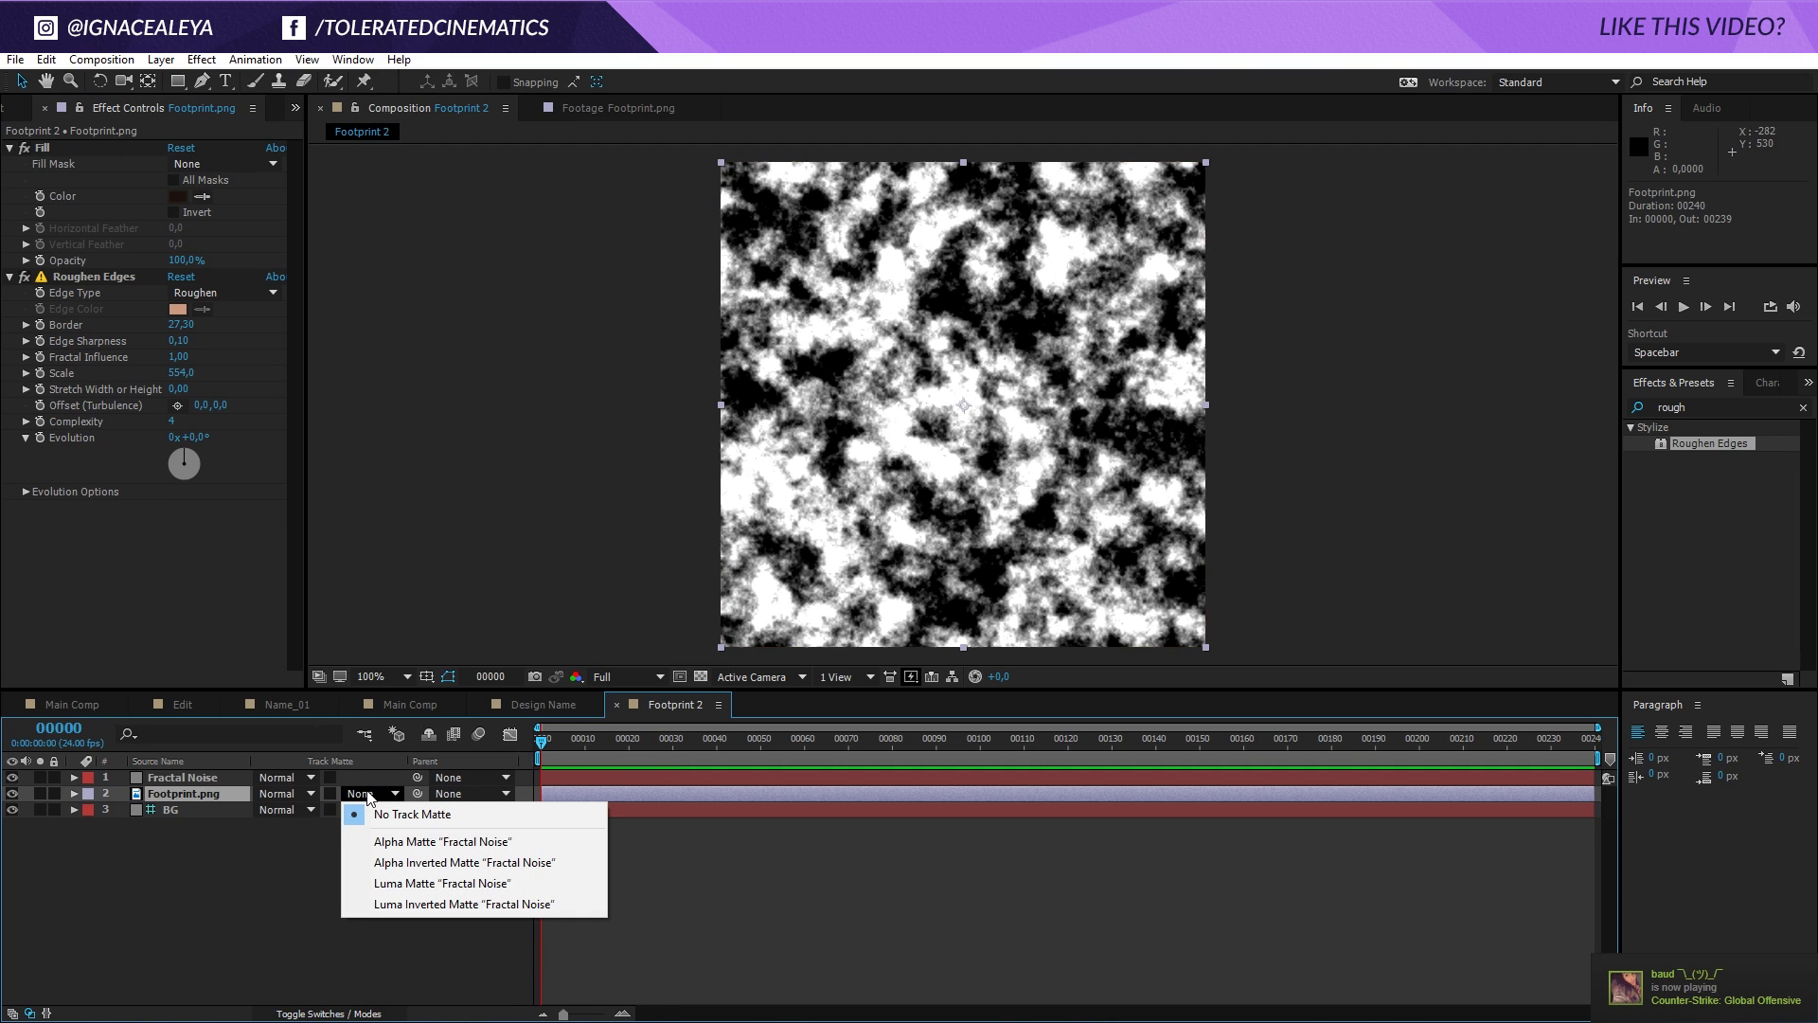
{"action": "left_click", "coordinate": [434, 883]}
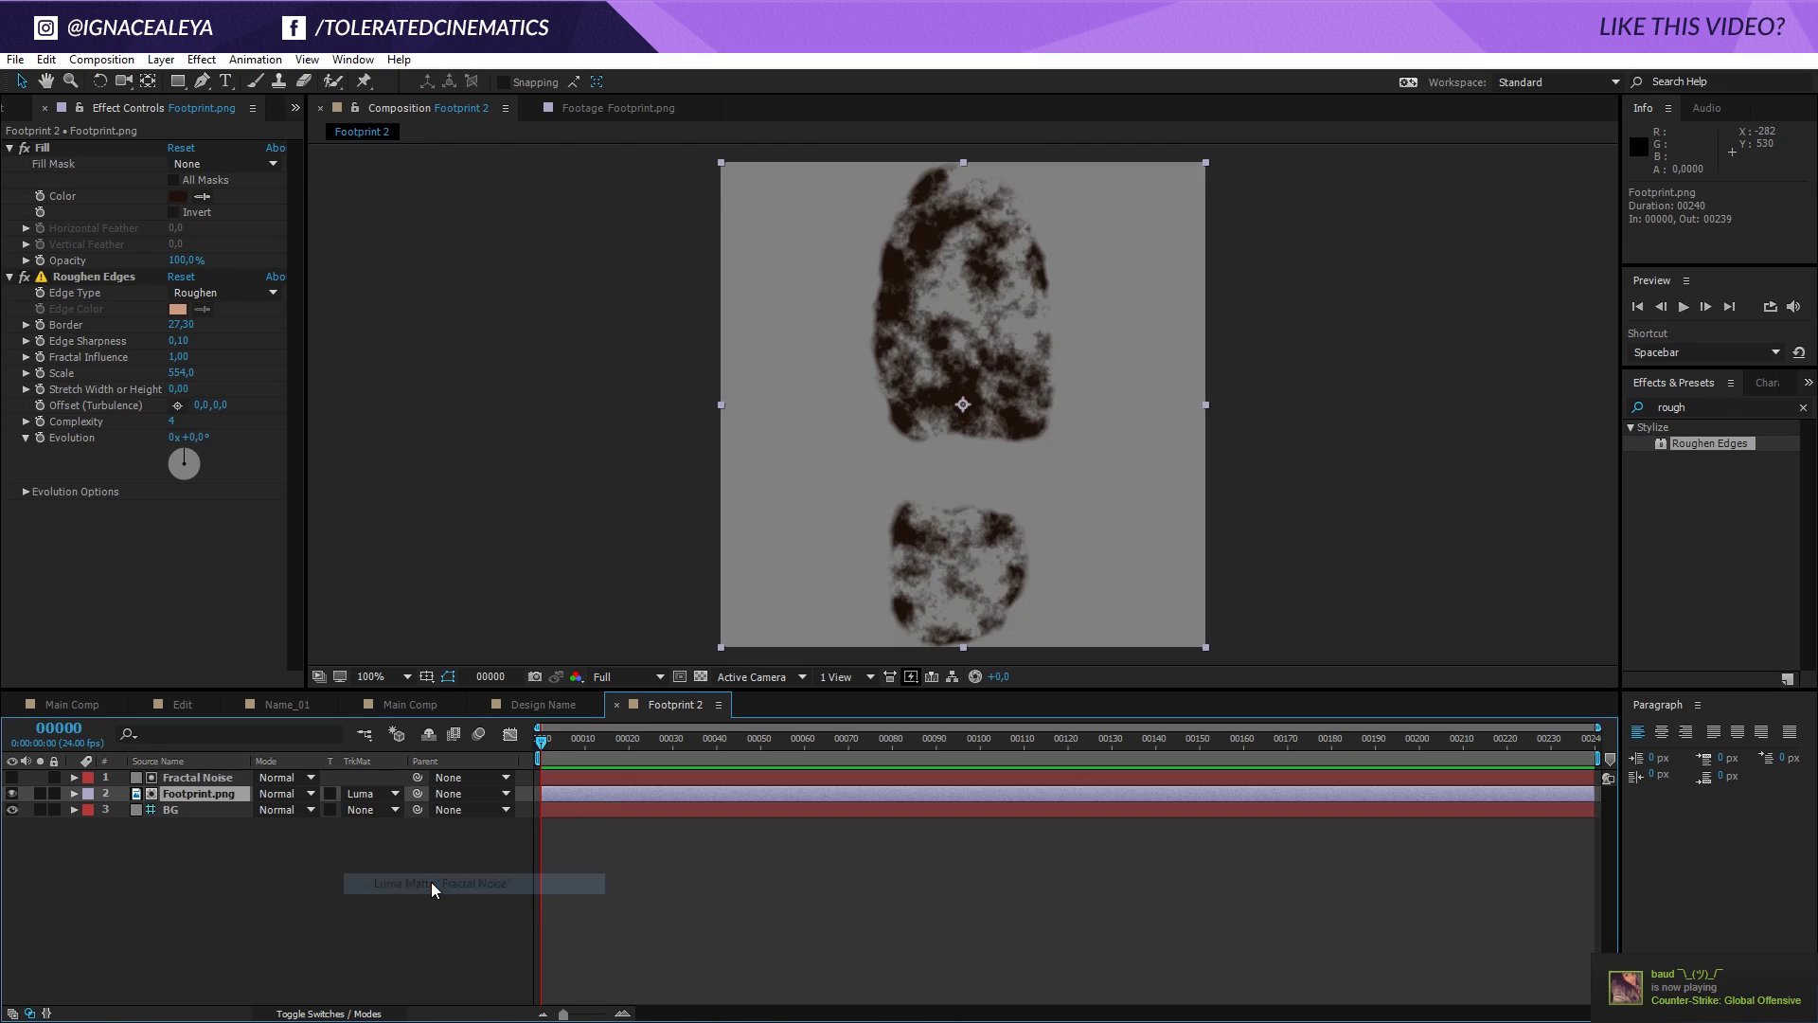
{"action": "left_click", "coordinate": [580, 740]}
{"action": "left_click_drag", "start_coordinate": [604, 743], "coordinate": [513, 755]}
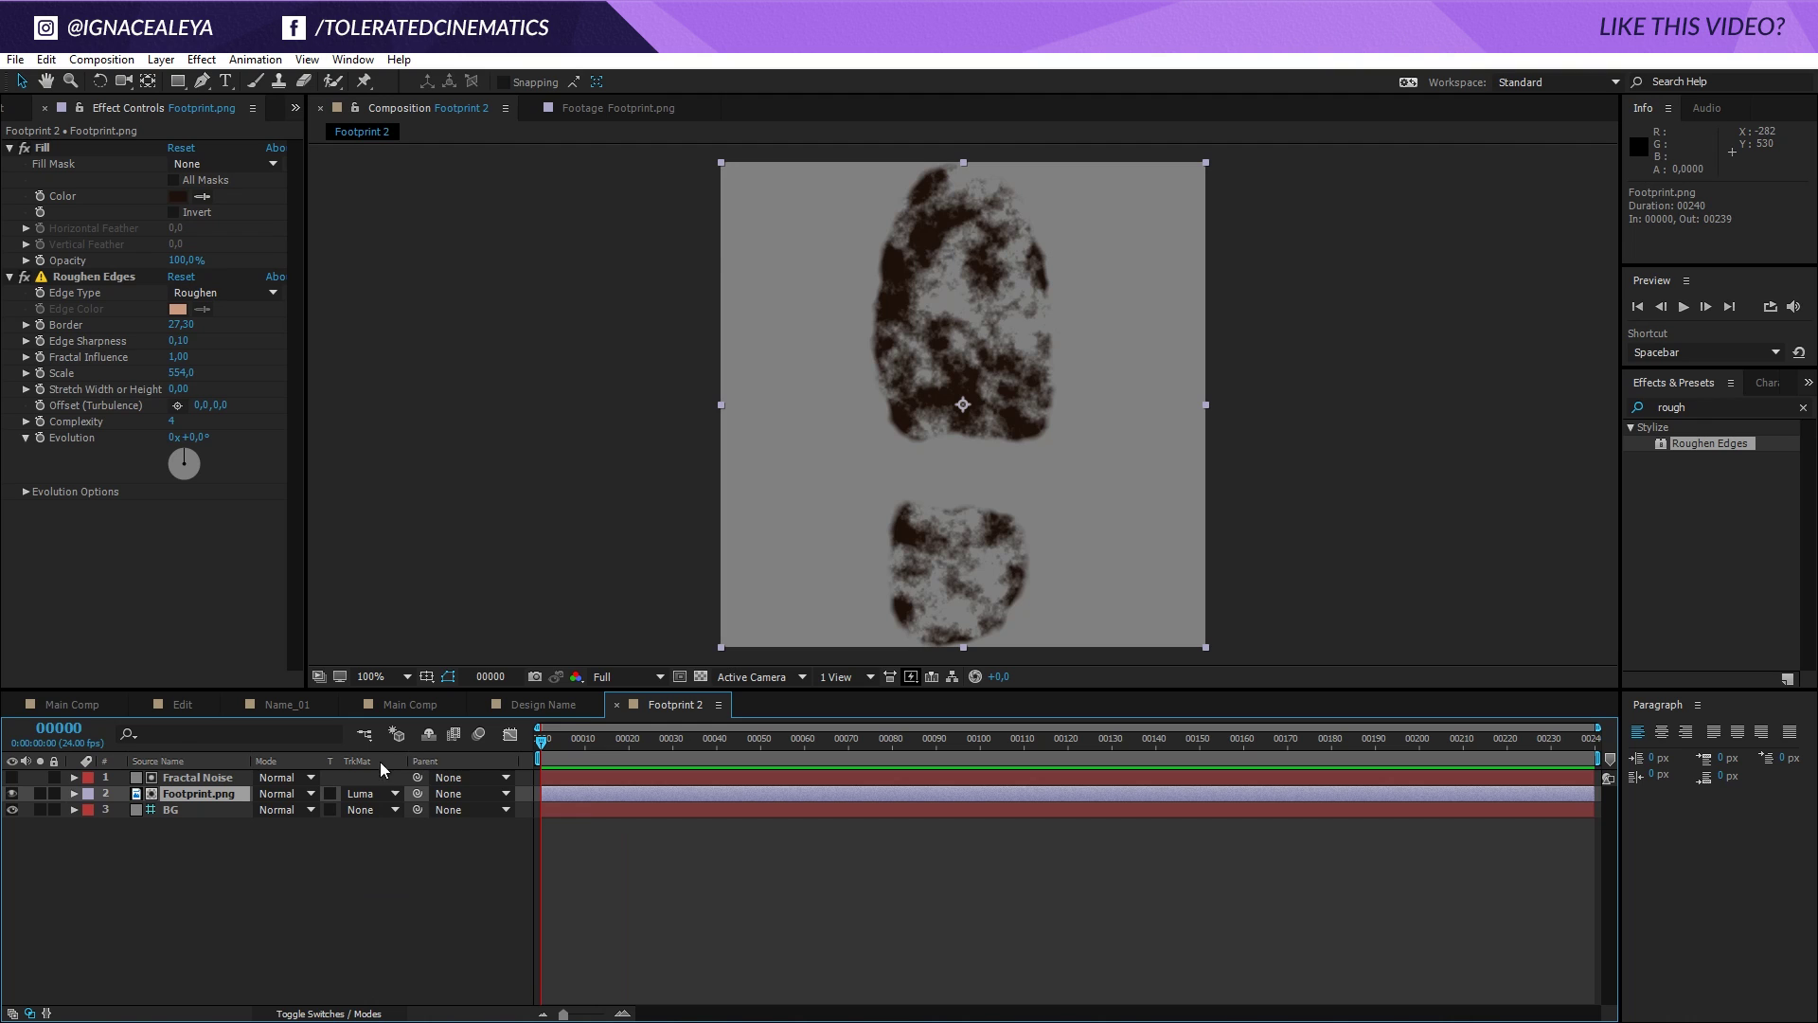
{"action": "left_click", "coordinate": [186, 778]}
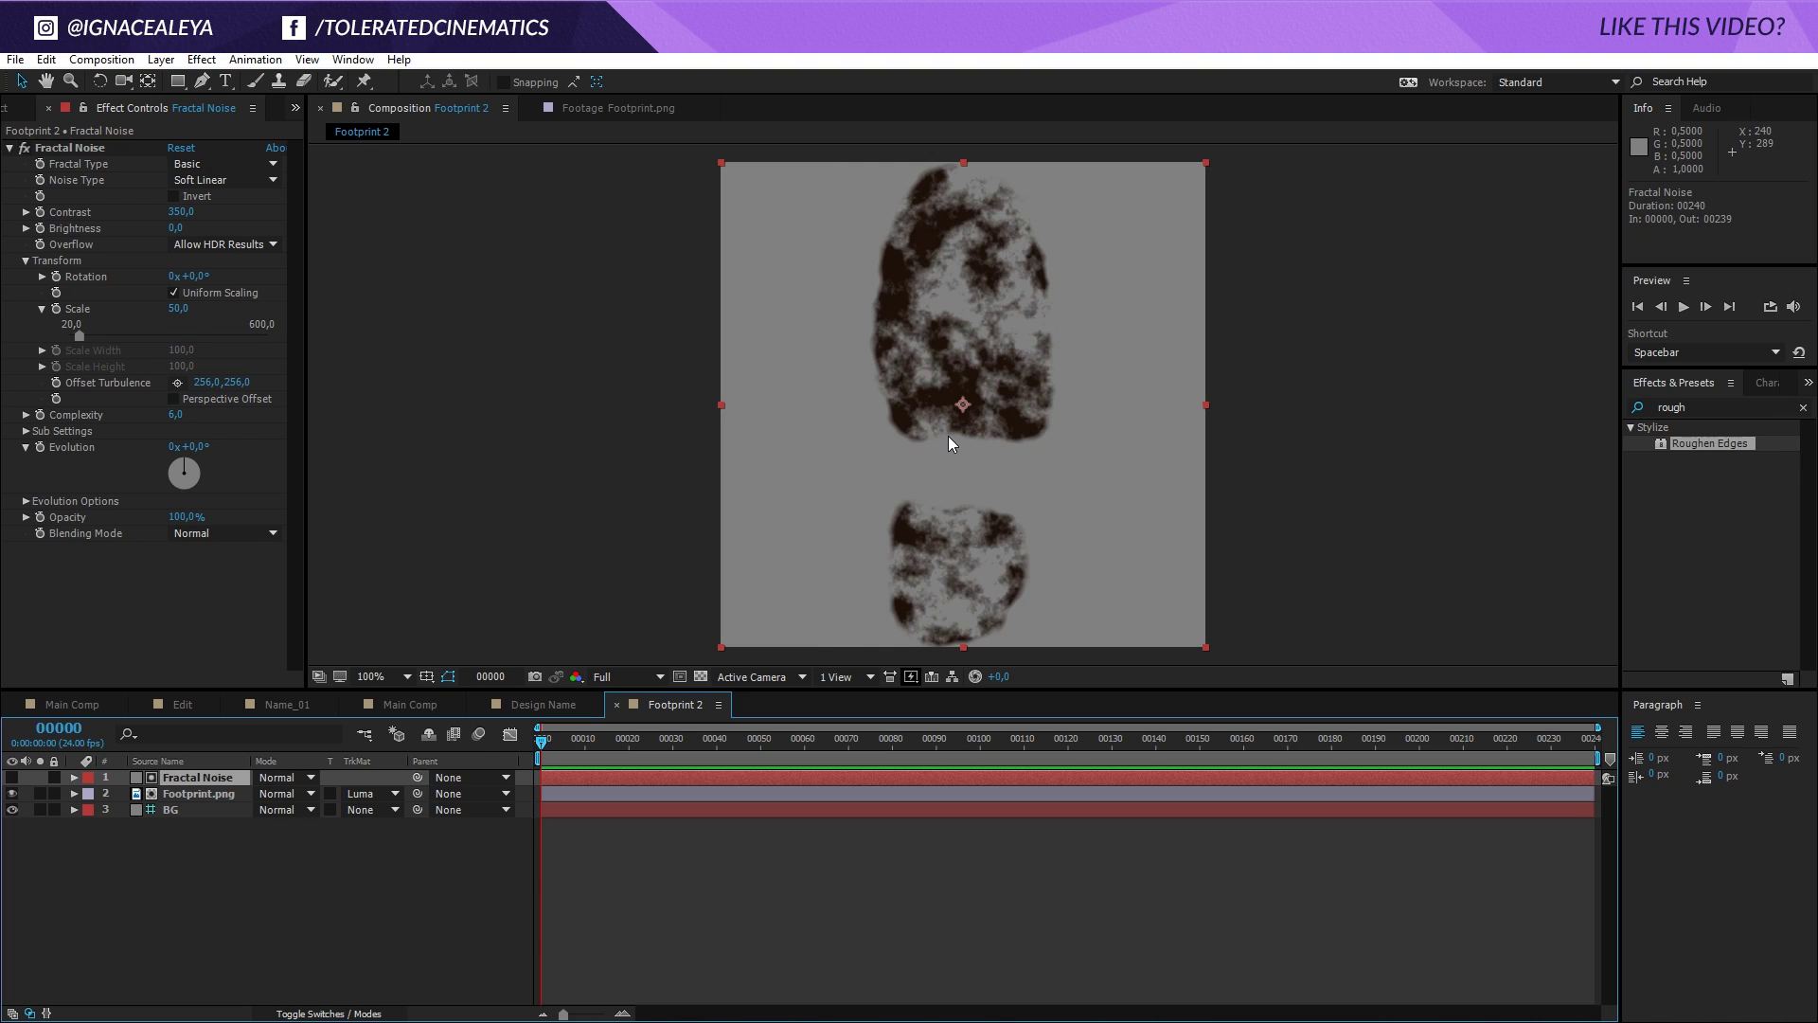
- Scrub Fractal Noise Brightness up to 217 and scrub the timeline to verify solid footprints
{"action": "left_click", "coordinate": [47, 228]}
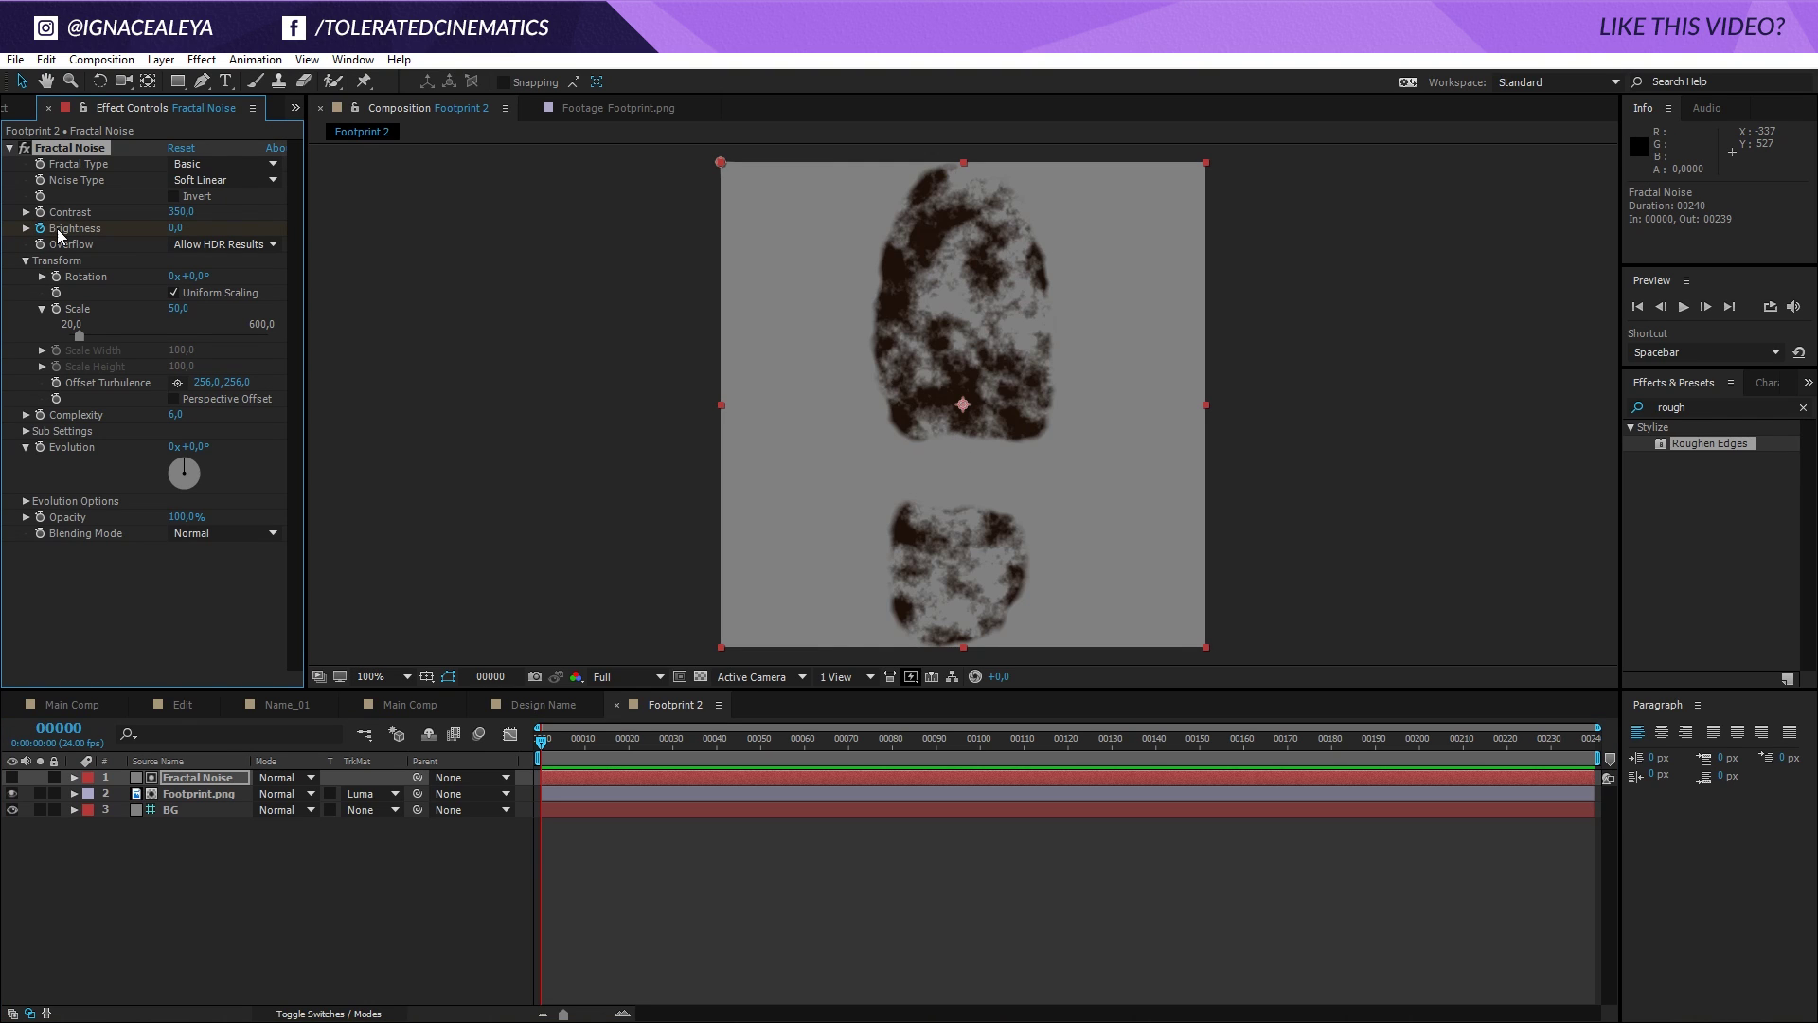
{"action": "left_click_drag", "start_coordinate": [173, 231], "coordinate": [377, 237]}
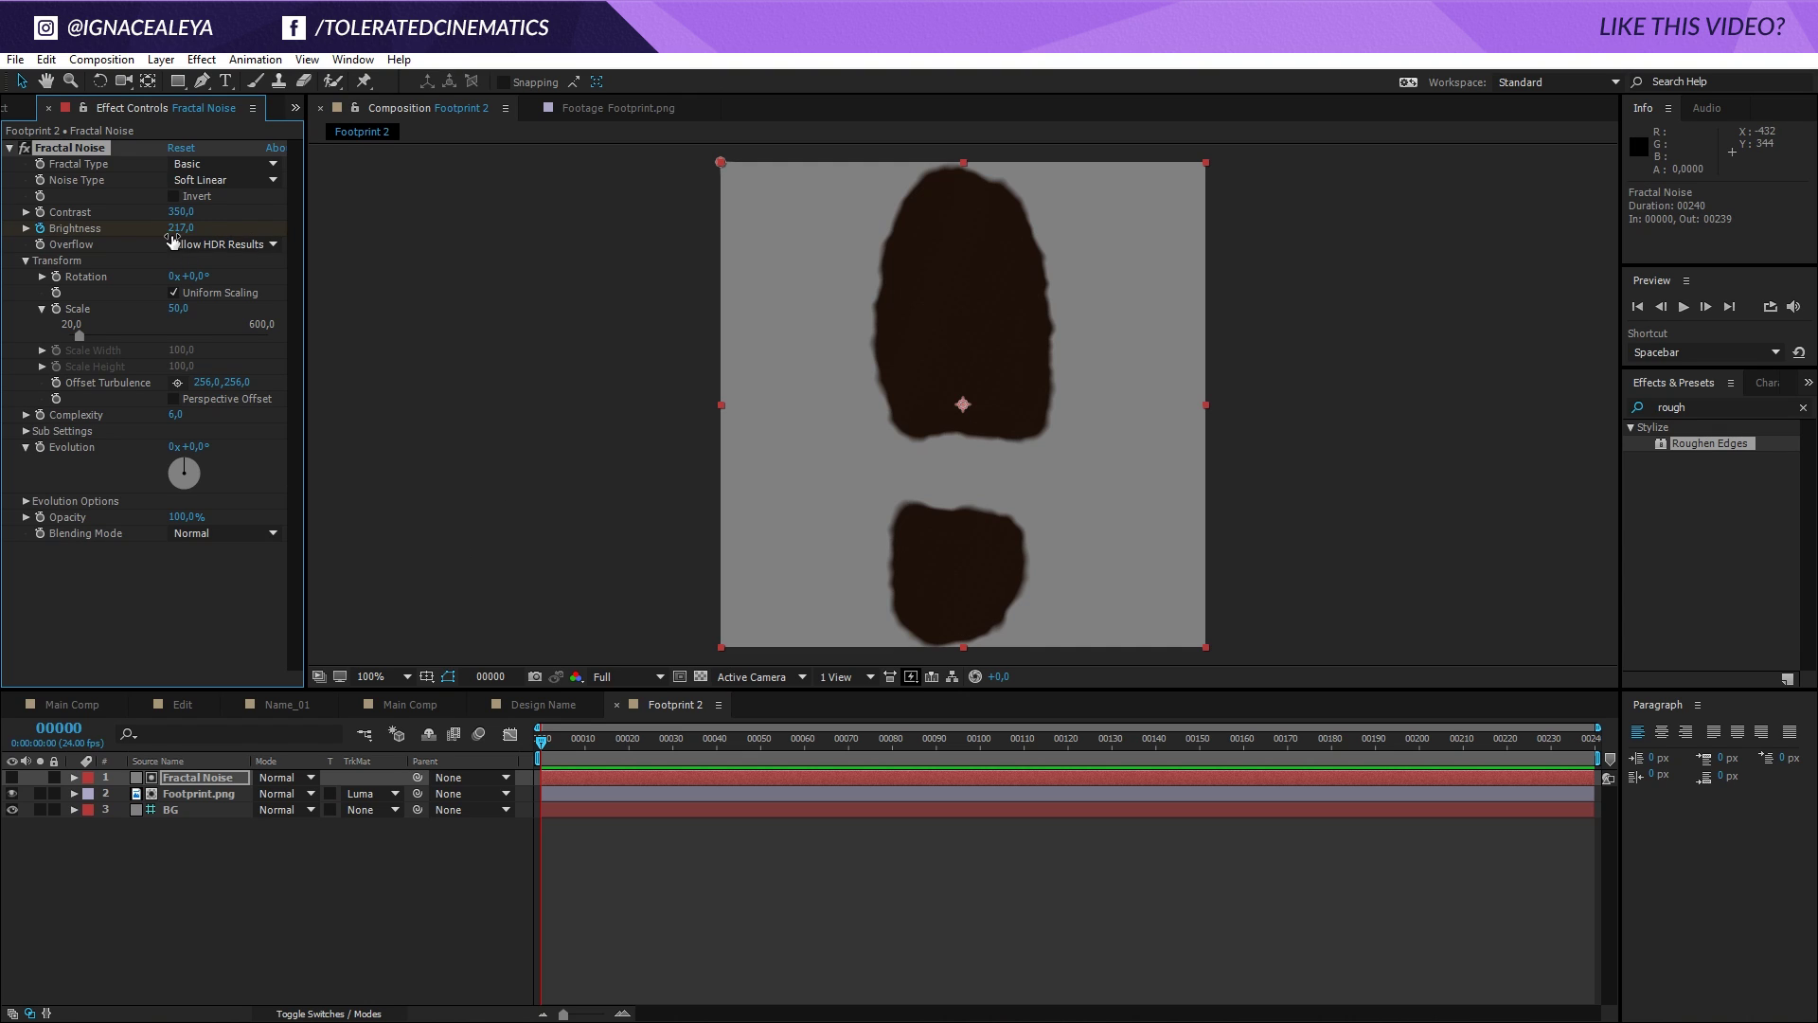
{"action": "left_click_drag", "start_coordinate": [580, 744], "coordinate": [614, 744]}
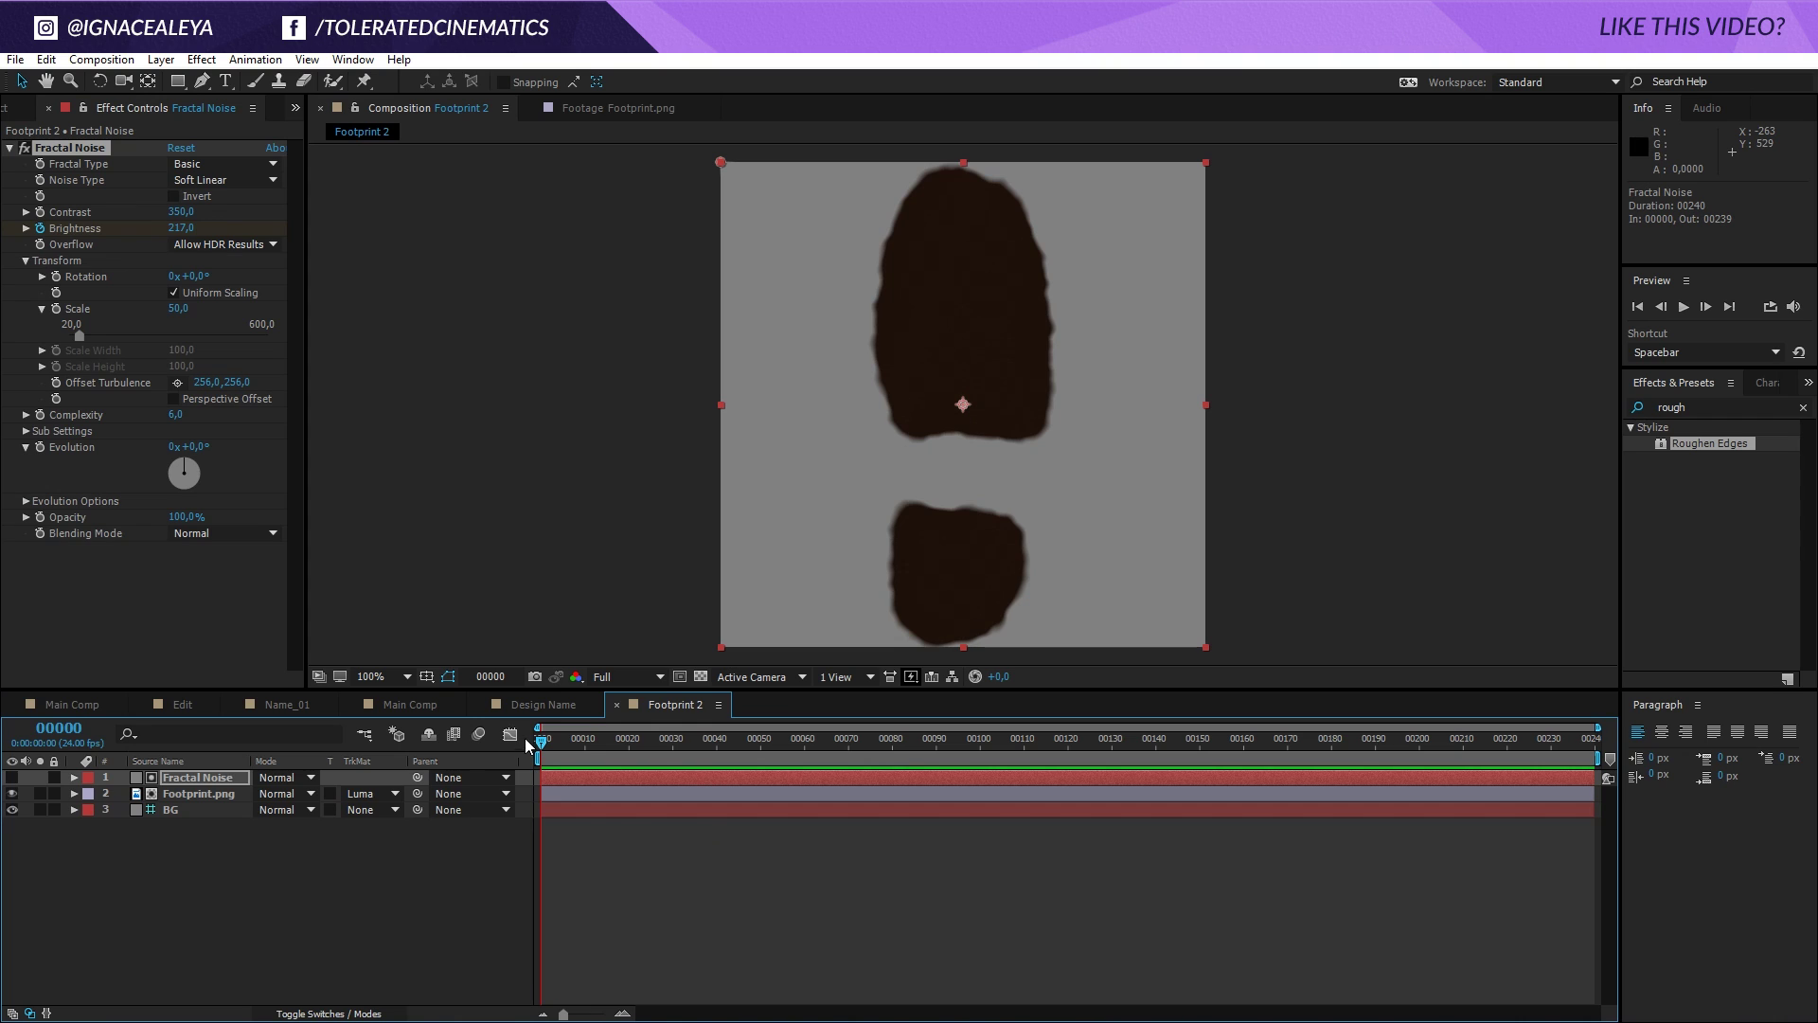
{"action": "left_click_drag", "start_coordinate": [541, 740], "coordinate": [1754, 798]}
{"action": "left_click", "coordinate": [606, 737]}
{"action": "key", "text": "space"}
- Change the Footprint 2 composition duration to 00072 frames and preview the footprint animation
{"action": "right_click", "coordinate": [586, 773]}
{"action": "left_click", "coordinate": [447, 725]}
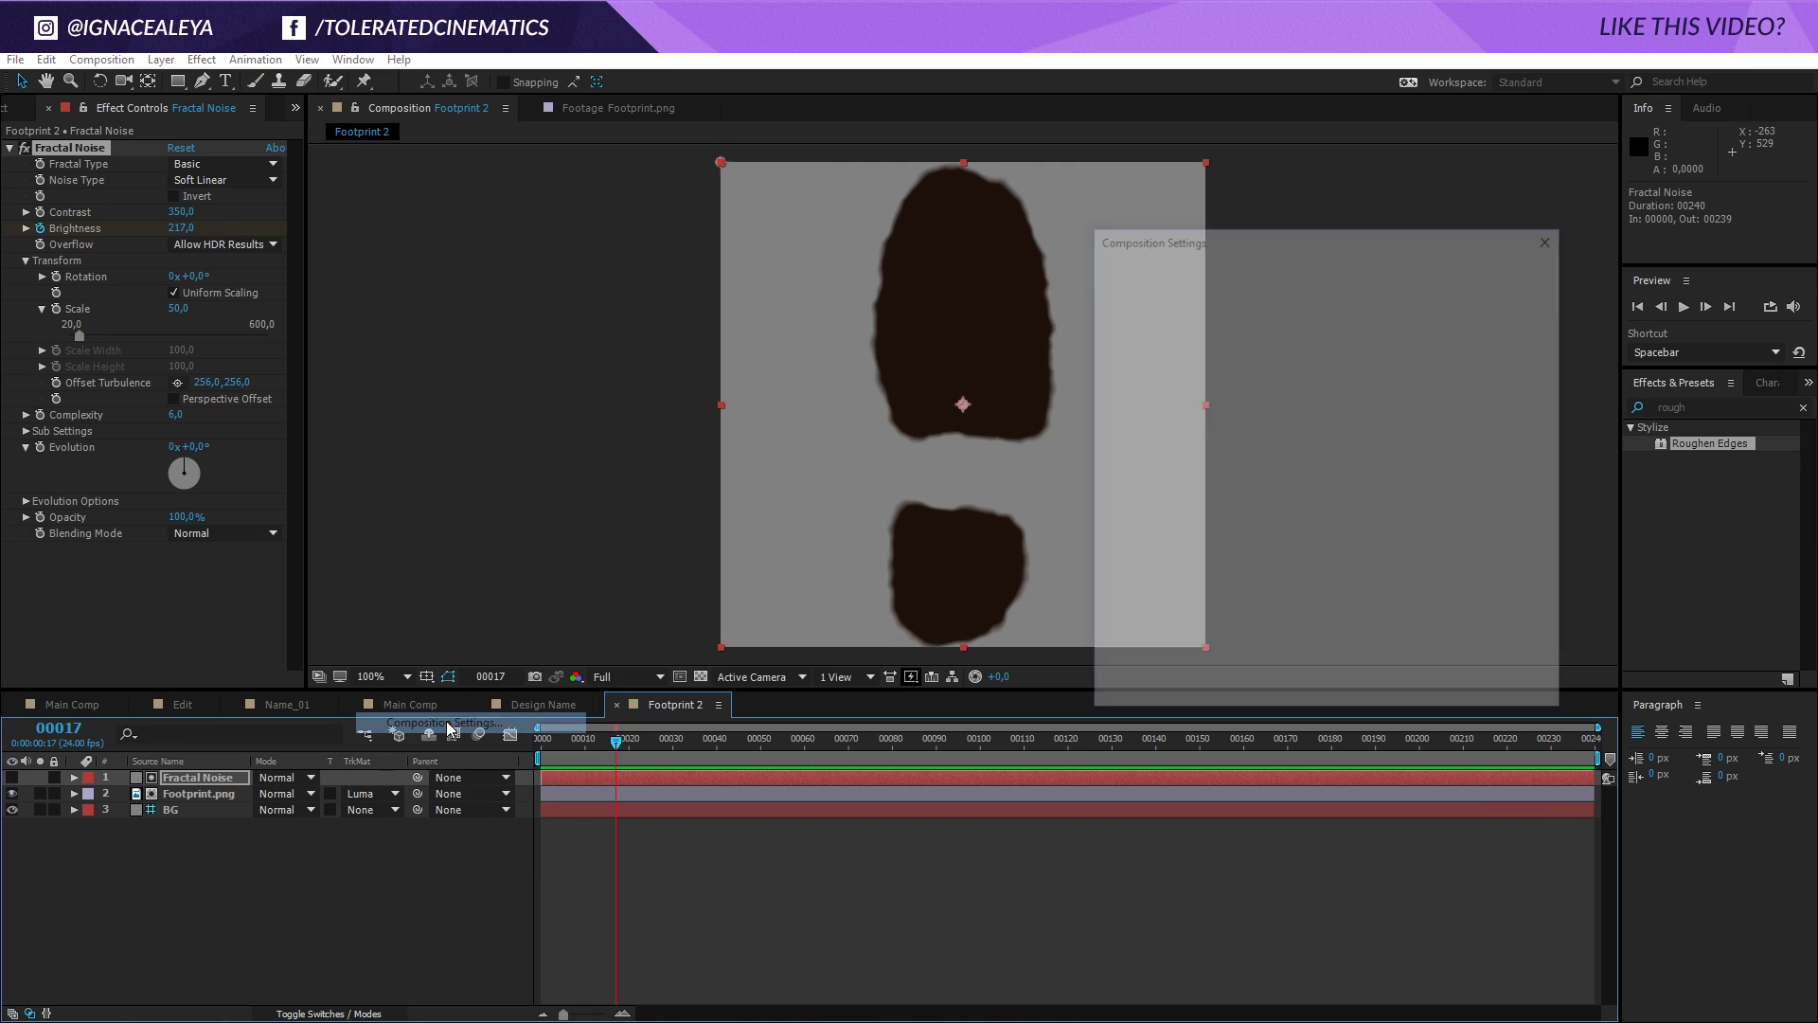
{"action": "left_click", "coordinate": [1229, 569]}
{"action": "key", "text": "BackSpace"}
{"action": "key", "text": "BackSpace"}
{"action": "key", "text": "BackSpace"}
{"action": "type", "text": "072"}
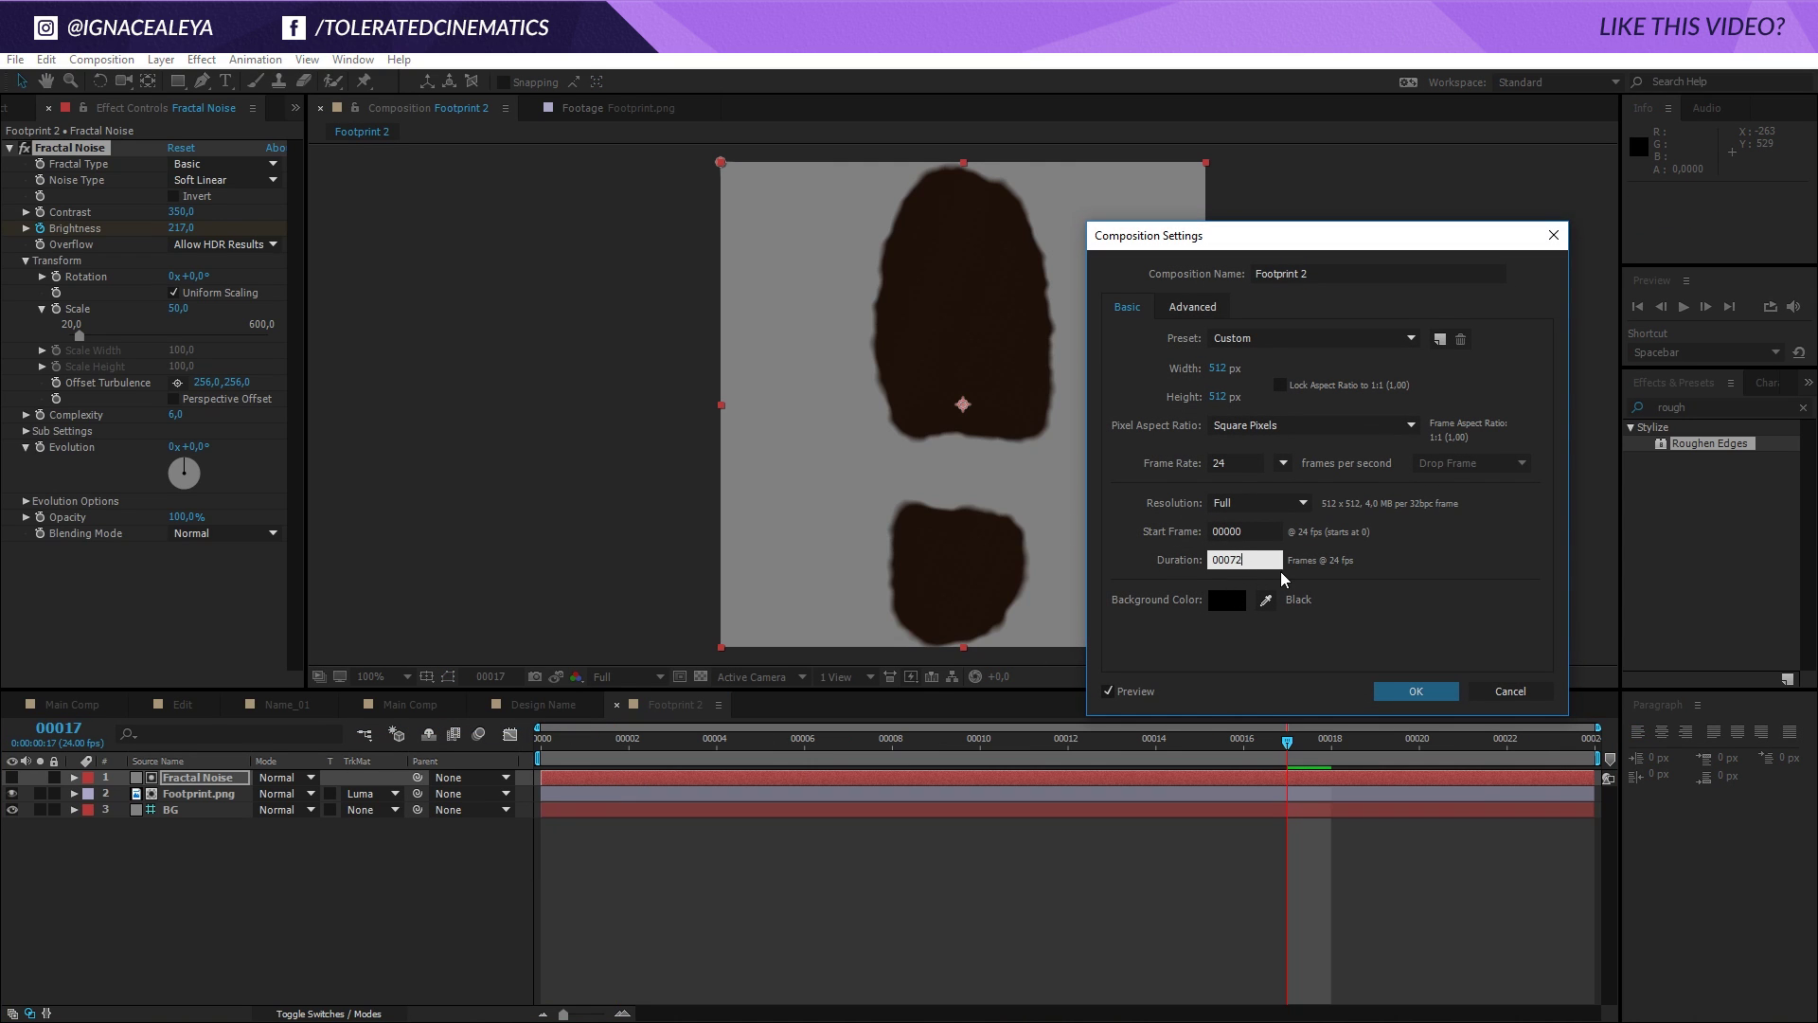
{"action": "left_click", "coordinate": [1414, 698]}
{"action": "left_click", "coordinate": [1408, 690]}
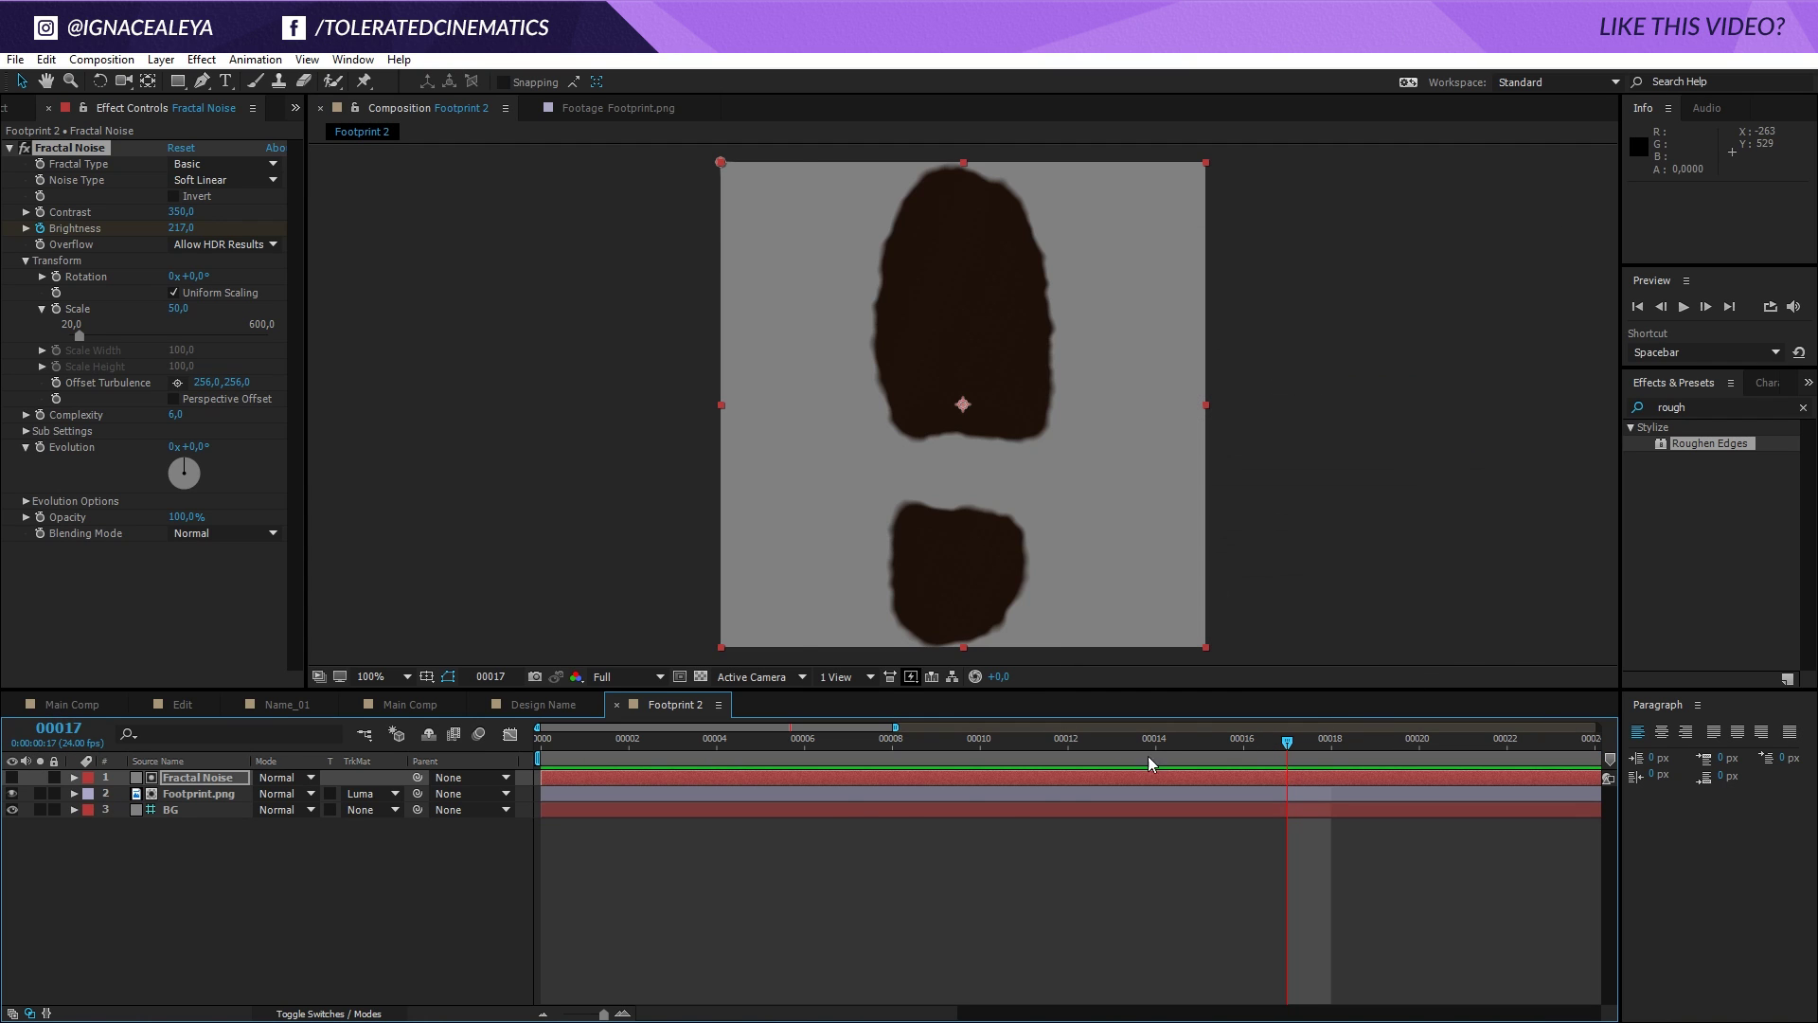
{"action": "left_click_drag", "start_coordinate": [896, 727], "coordinate": [1598, 727]}
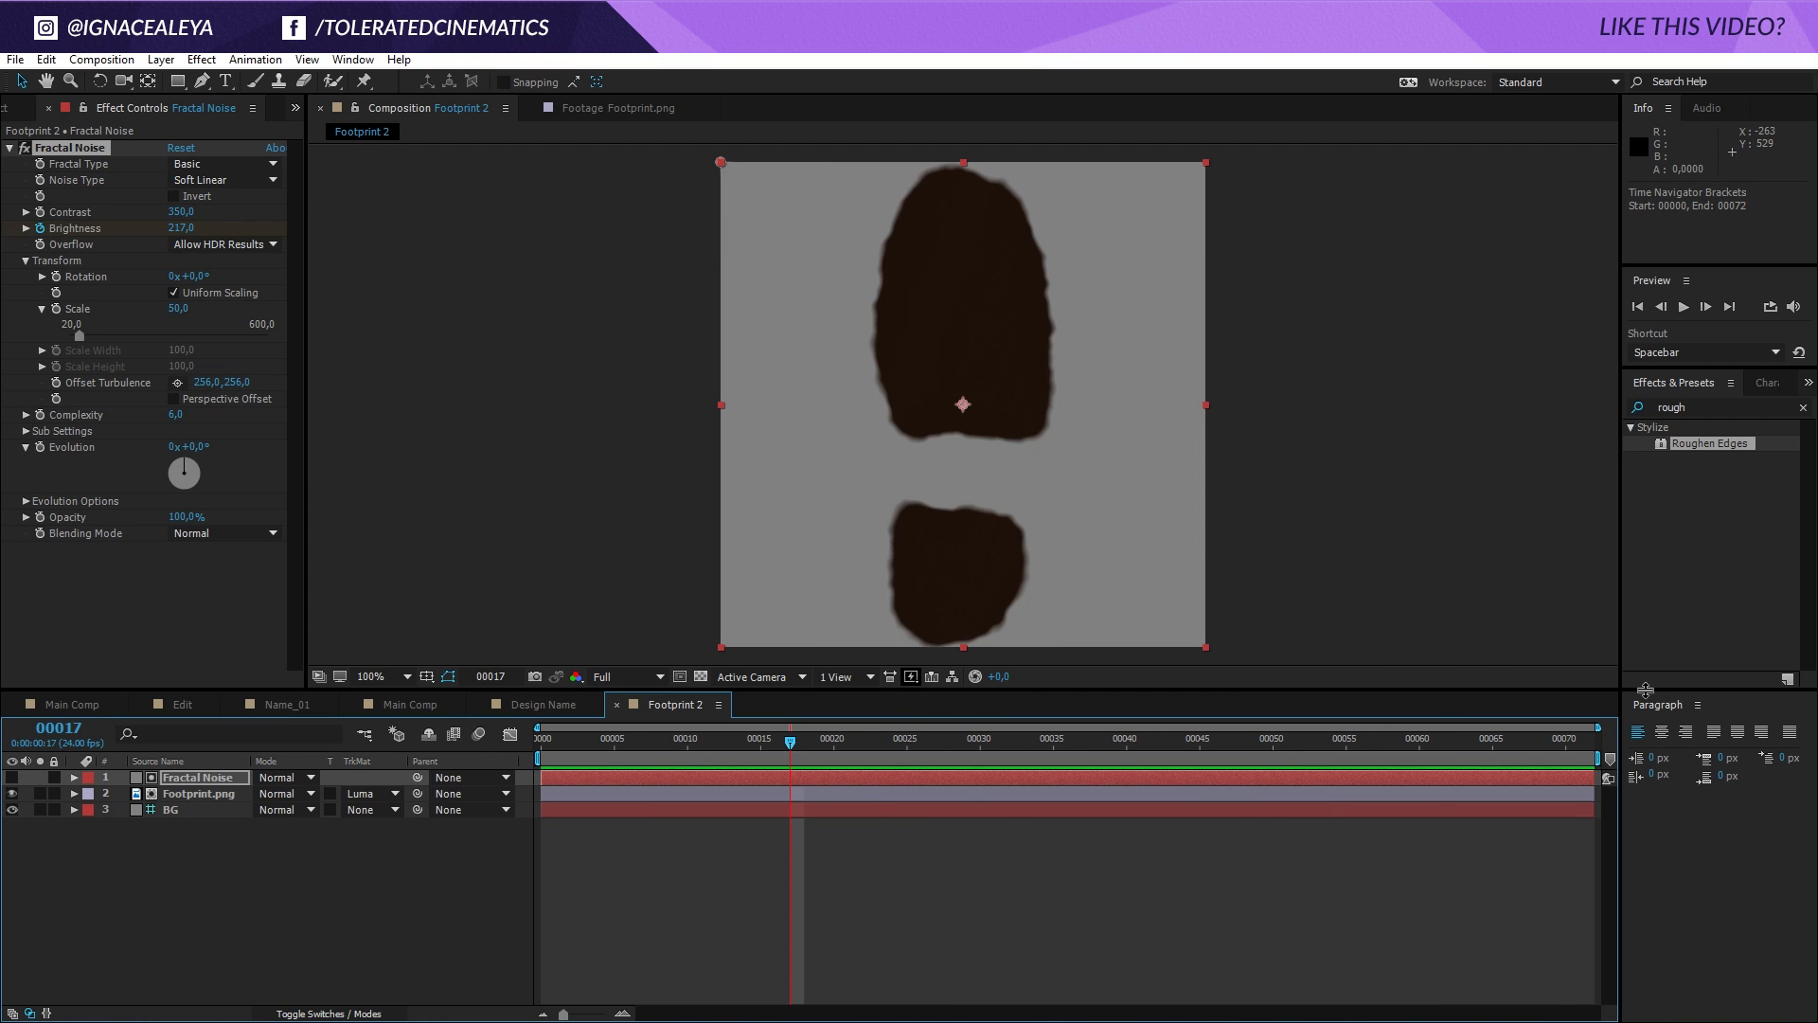
{"action": "key", "text": "space"}
{"action": "left_click", "coordinate": [175, 779]}
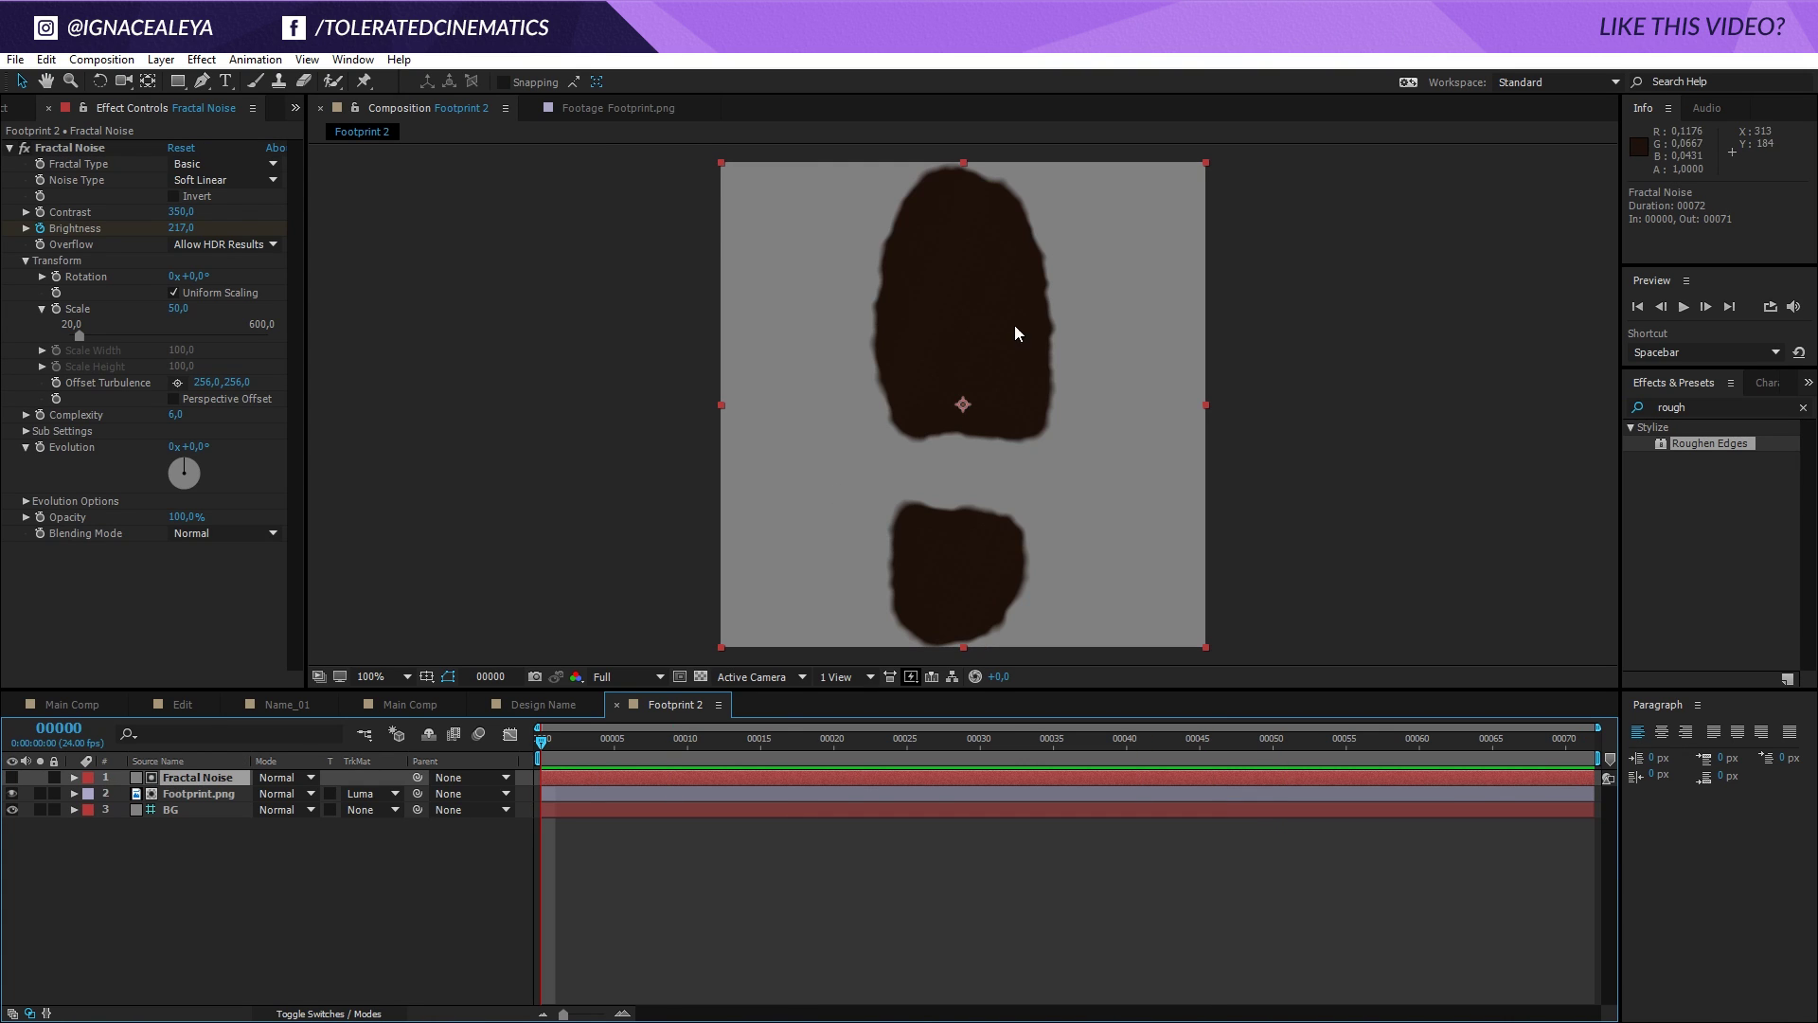
- Keyframe Fractal Noise Brightness from 217 at frame 0 to -210 at frame 71, then preview
{"action": "left_click", "coordinate": [555, 743]}
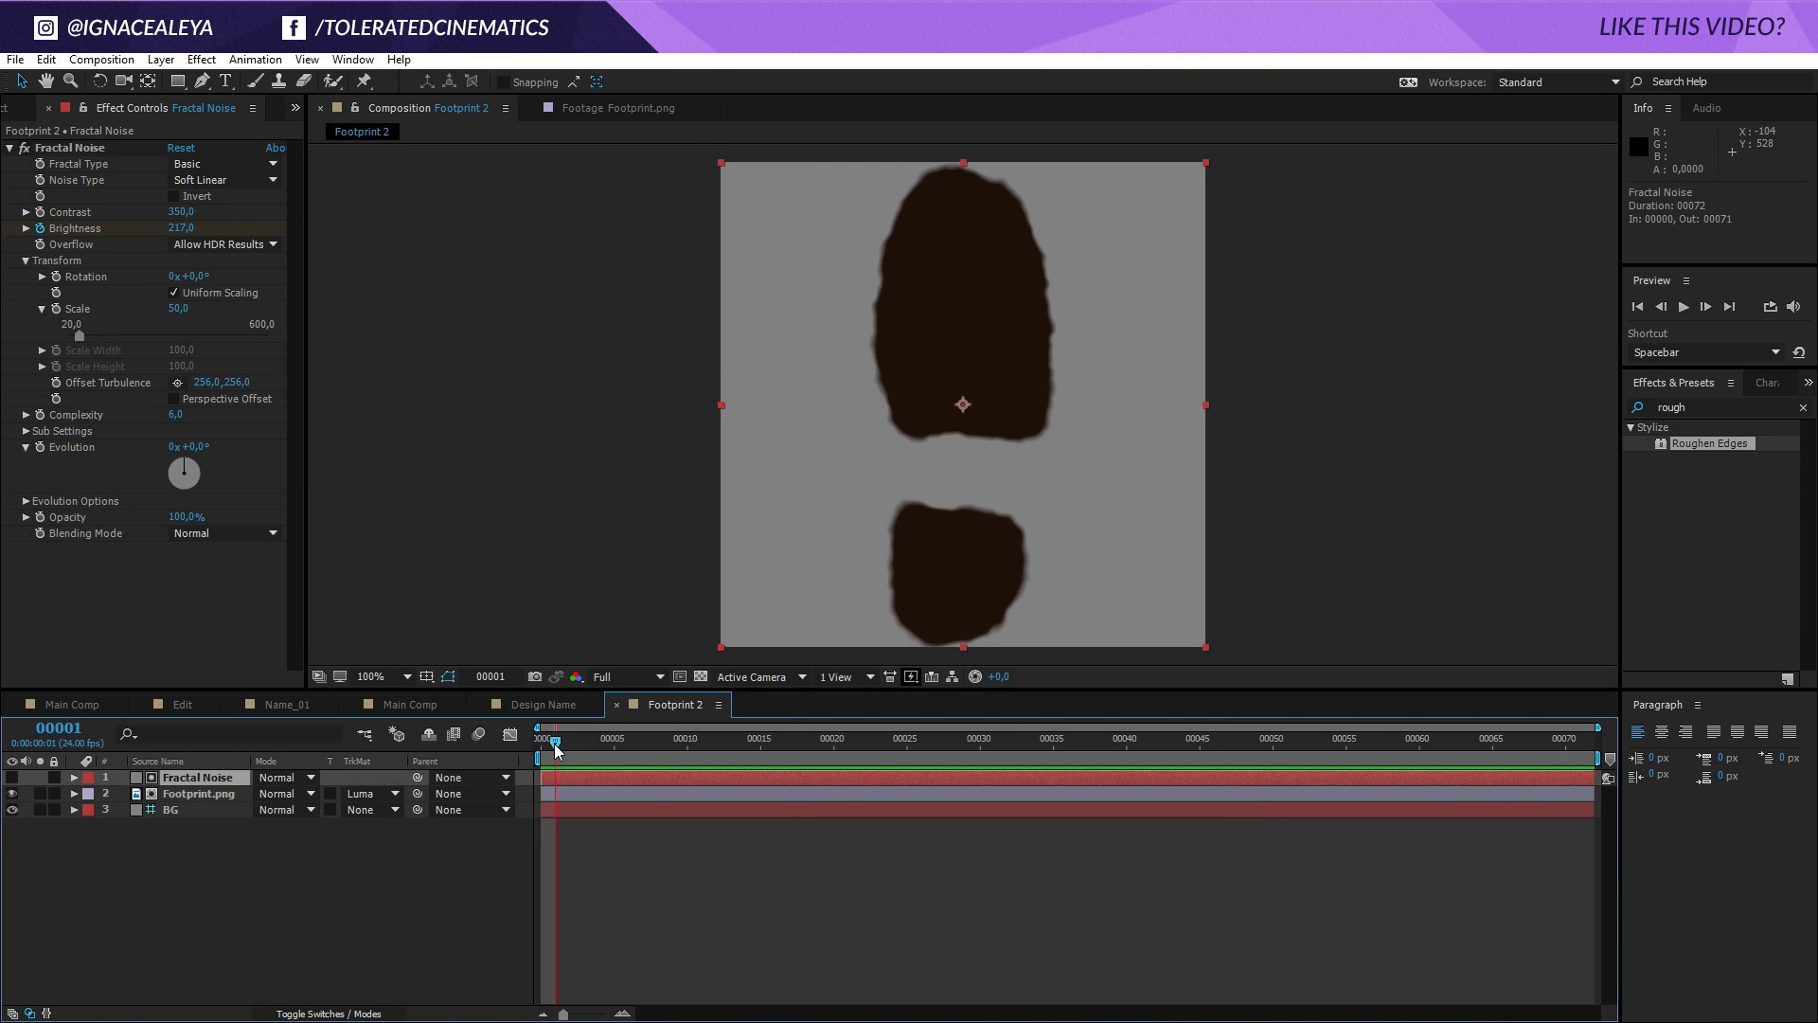
{"action": "left_click", "coordinate": [171, 220]}
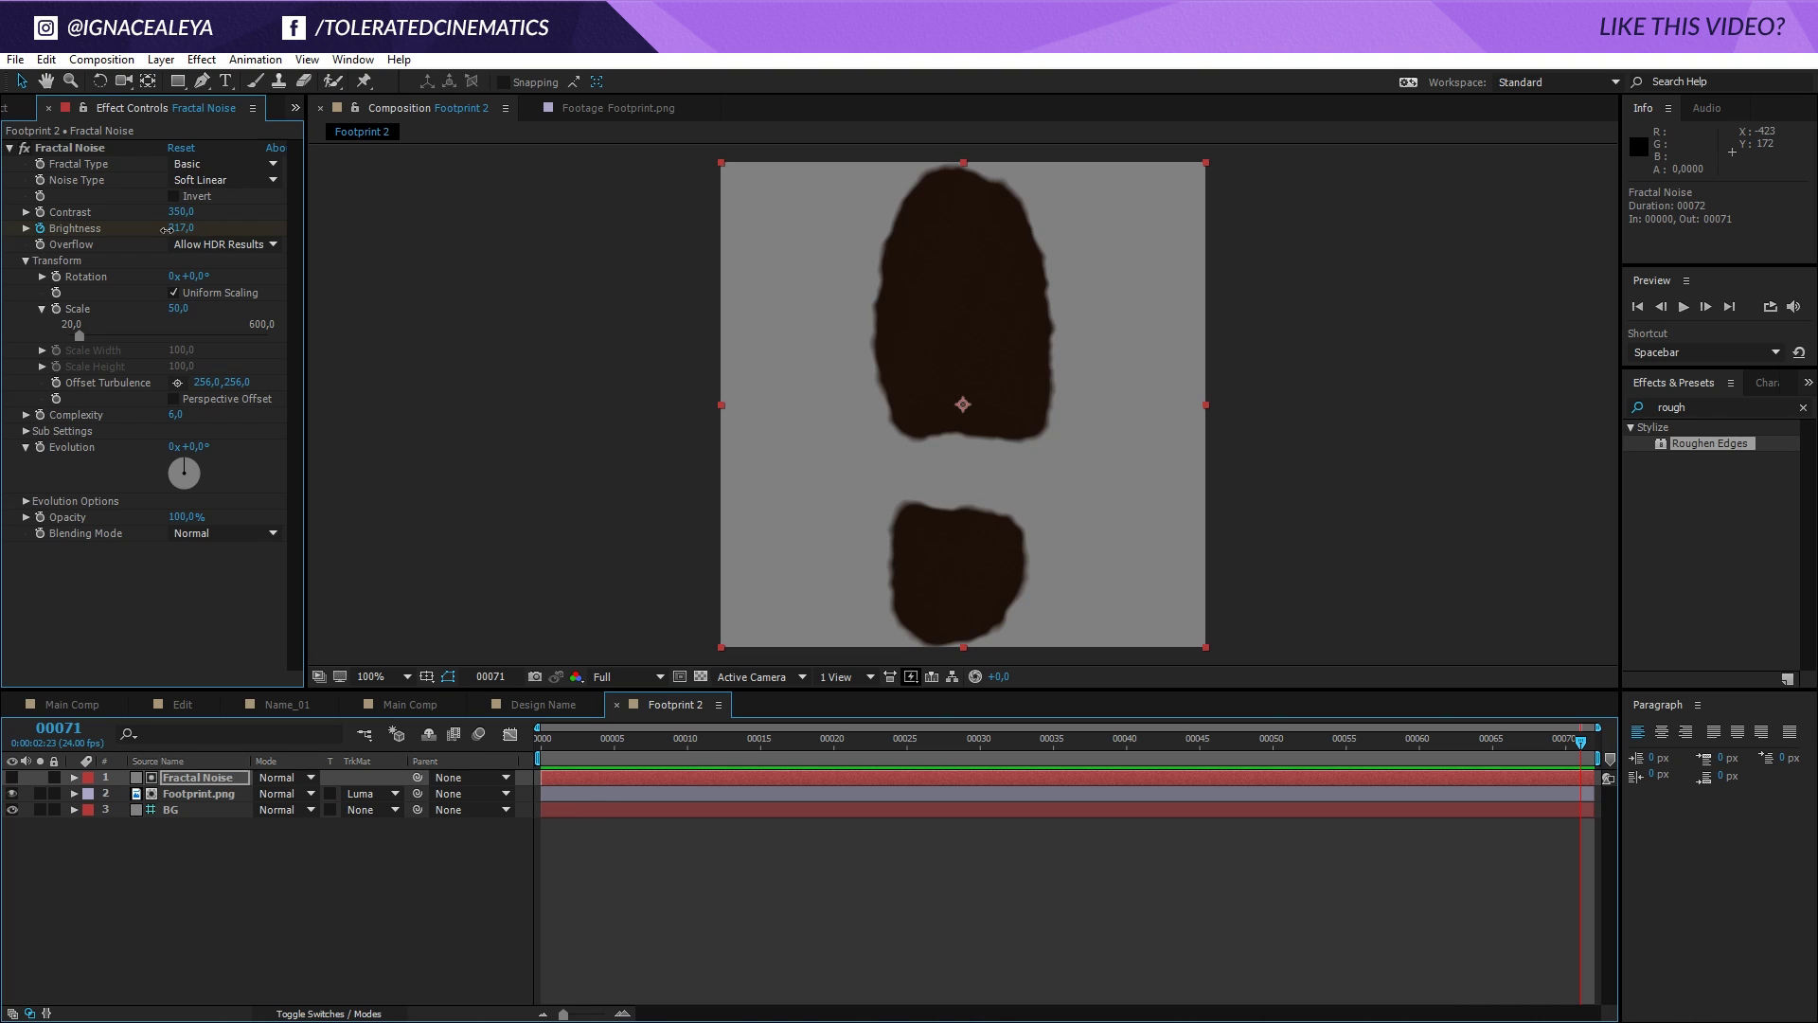
{"action": "left_click_drag", "start_coordinate": [170, 224], "coordinate": [129, 236]}
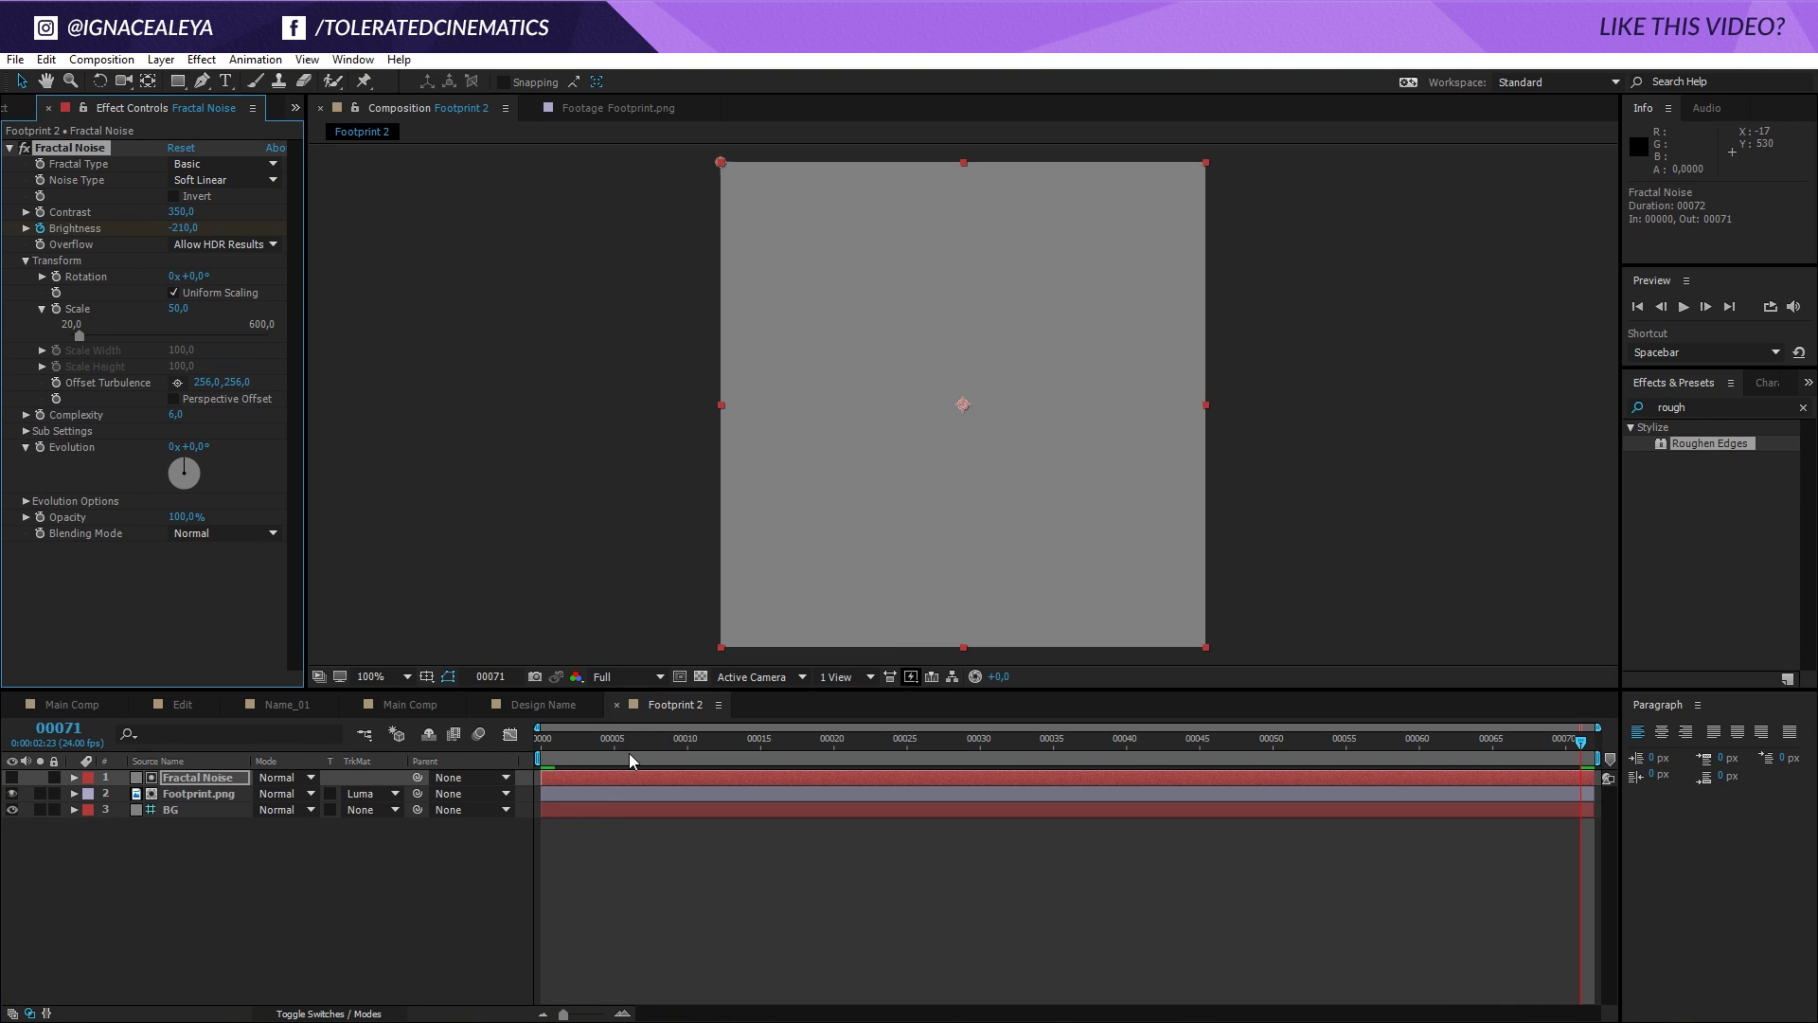
{"action": "left_click", "coordinate": [542, 748]}
{"action": "key", "text": "space"}
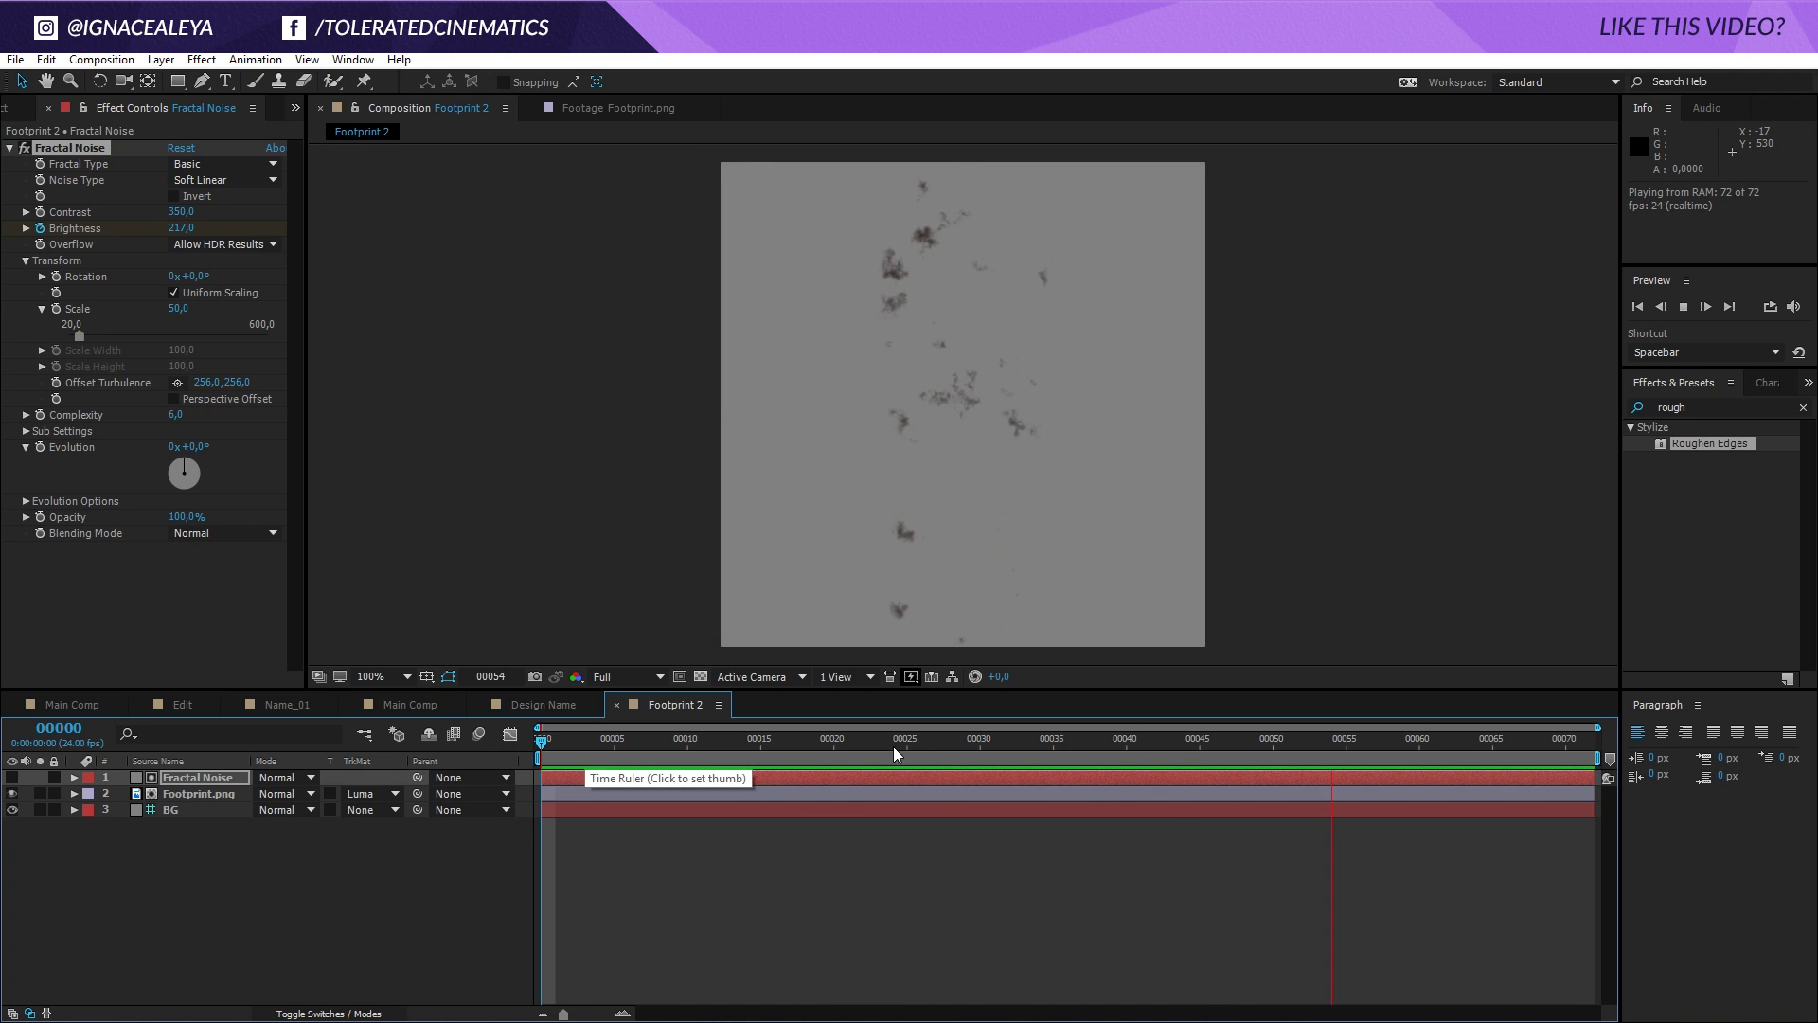
{"action": "left_click", "coordinate": [1023, 747]}
{"action": "left_click_drag", "start_coordinate": [1114, 746], "coordinate": [1536, 761]}
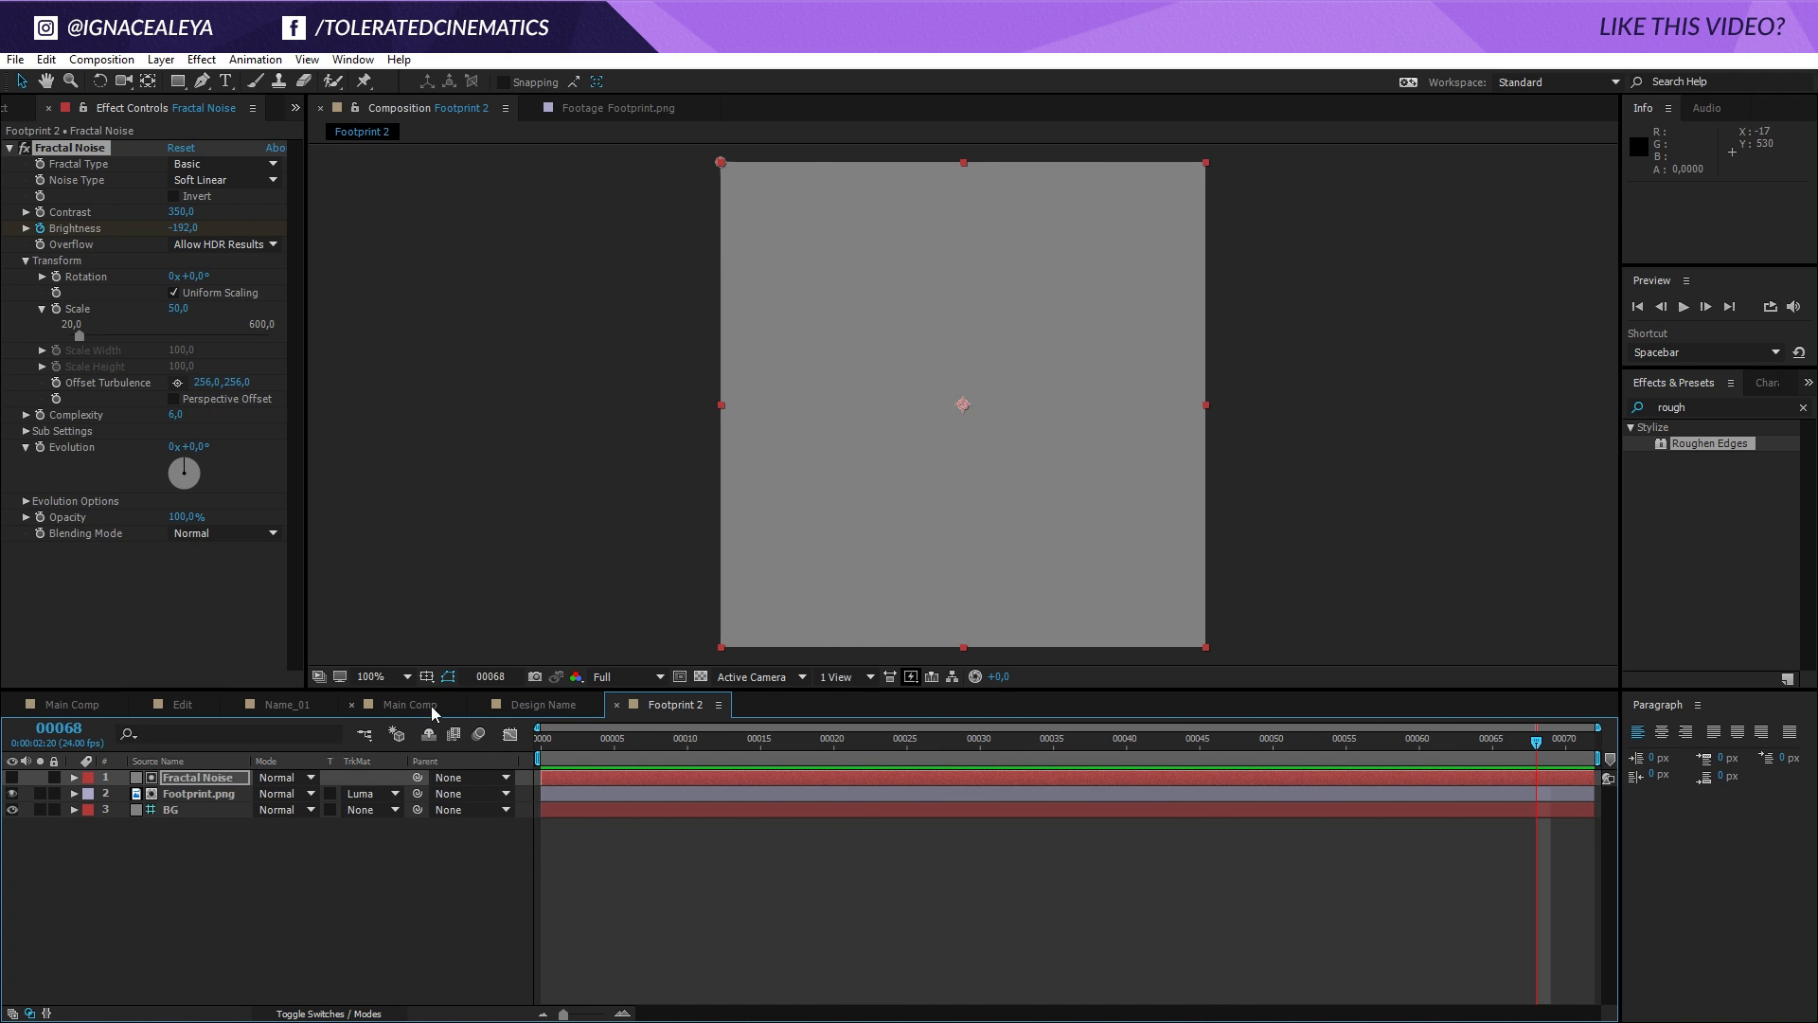
{"action": "left_click", "coordinate": [400, 704]}
- Add Footprint 2 to Main Comp with Multiply blending at 90% opacity, then reopen the precomp
{"action": "left_click", "coordinate": [4, 107]}
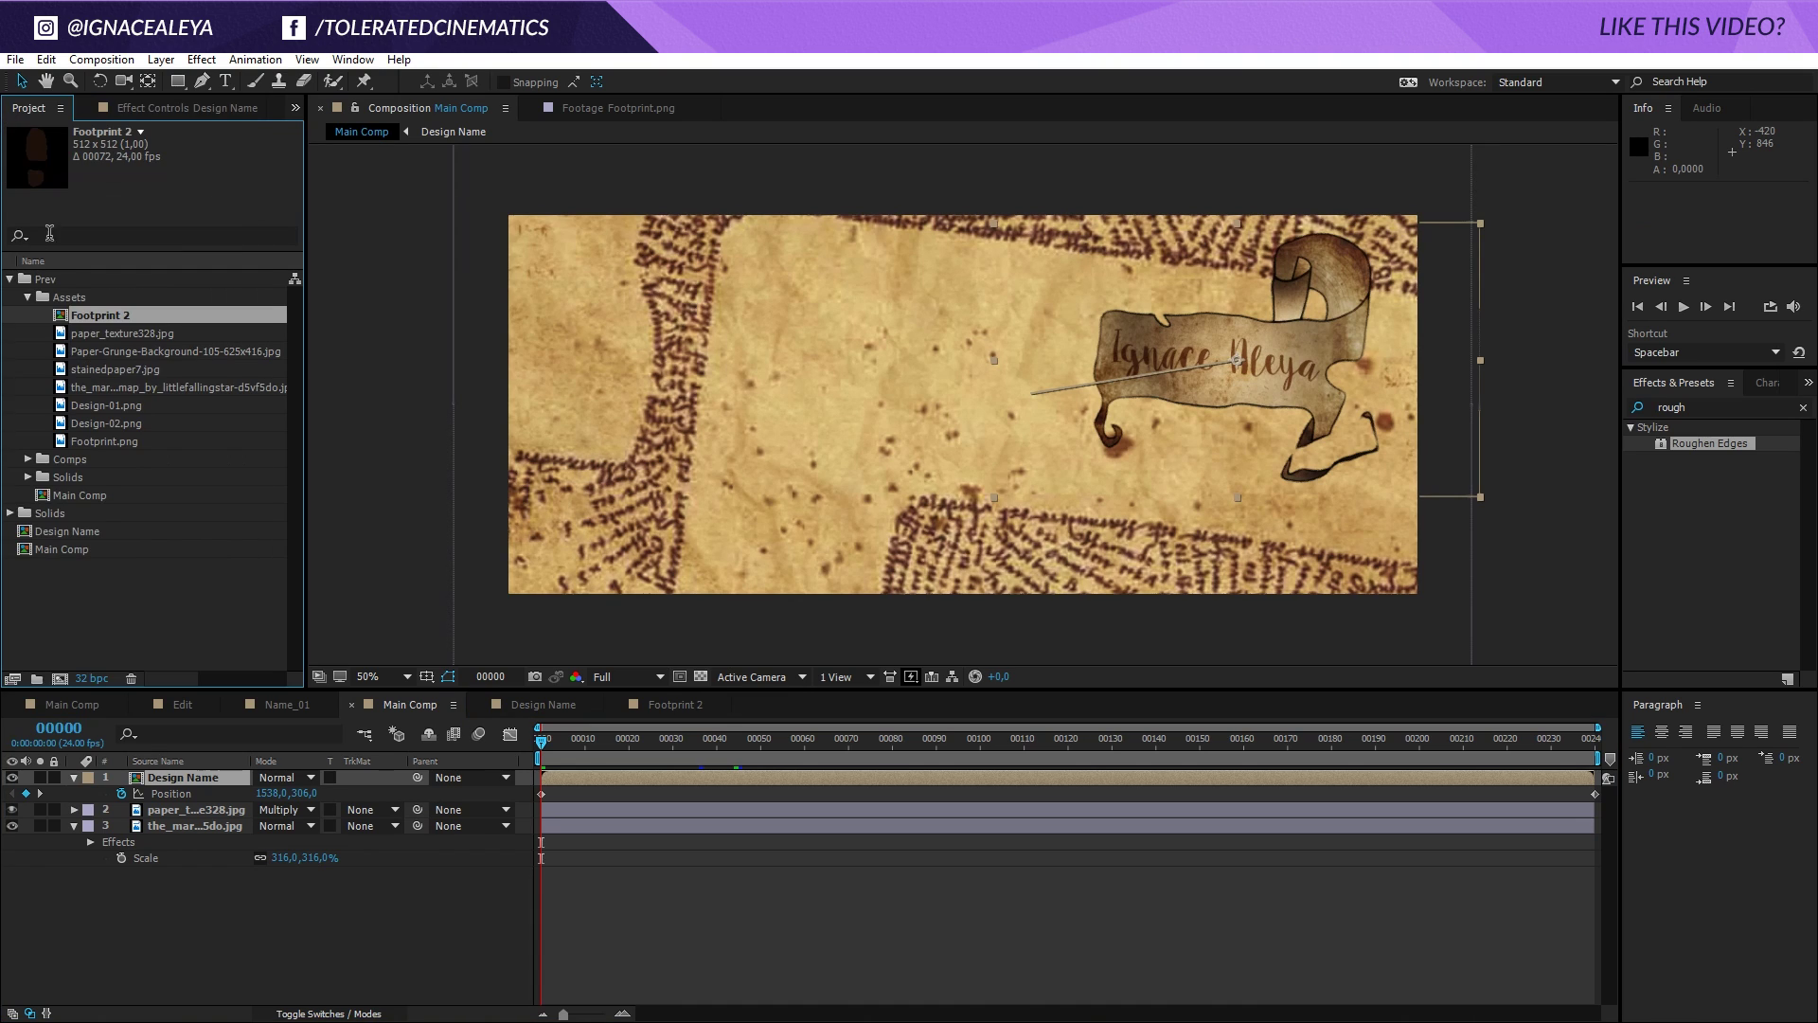
{"action": "left_click_drag", "start_coordinate": [113, 318], "coordinate": [190, 771]}
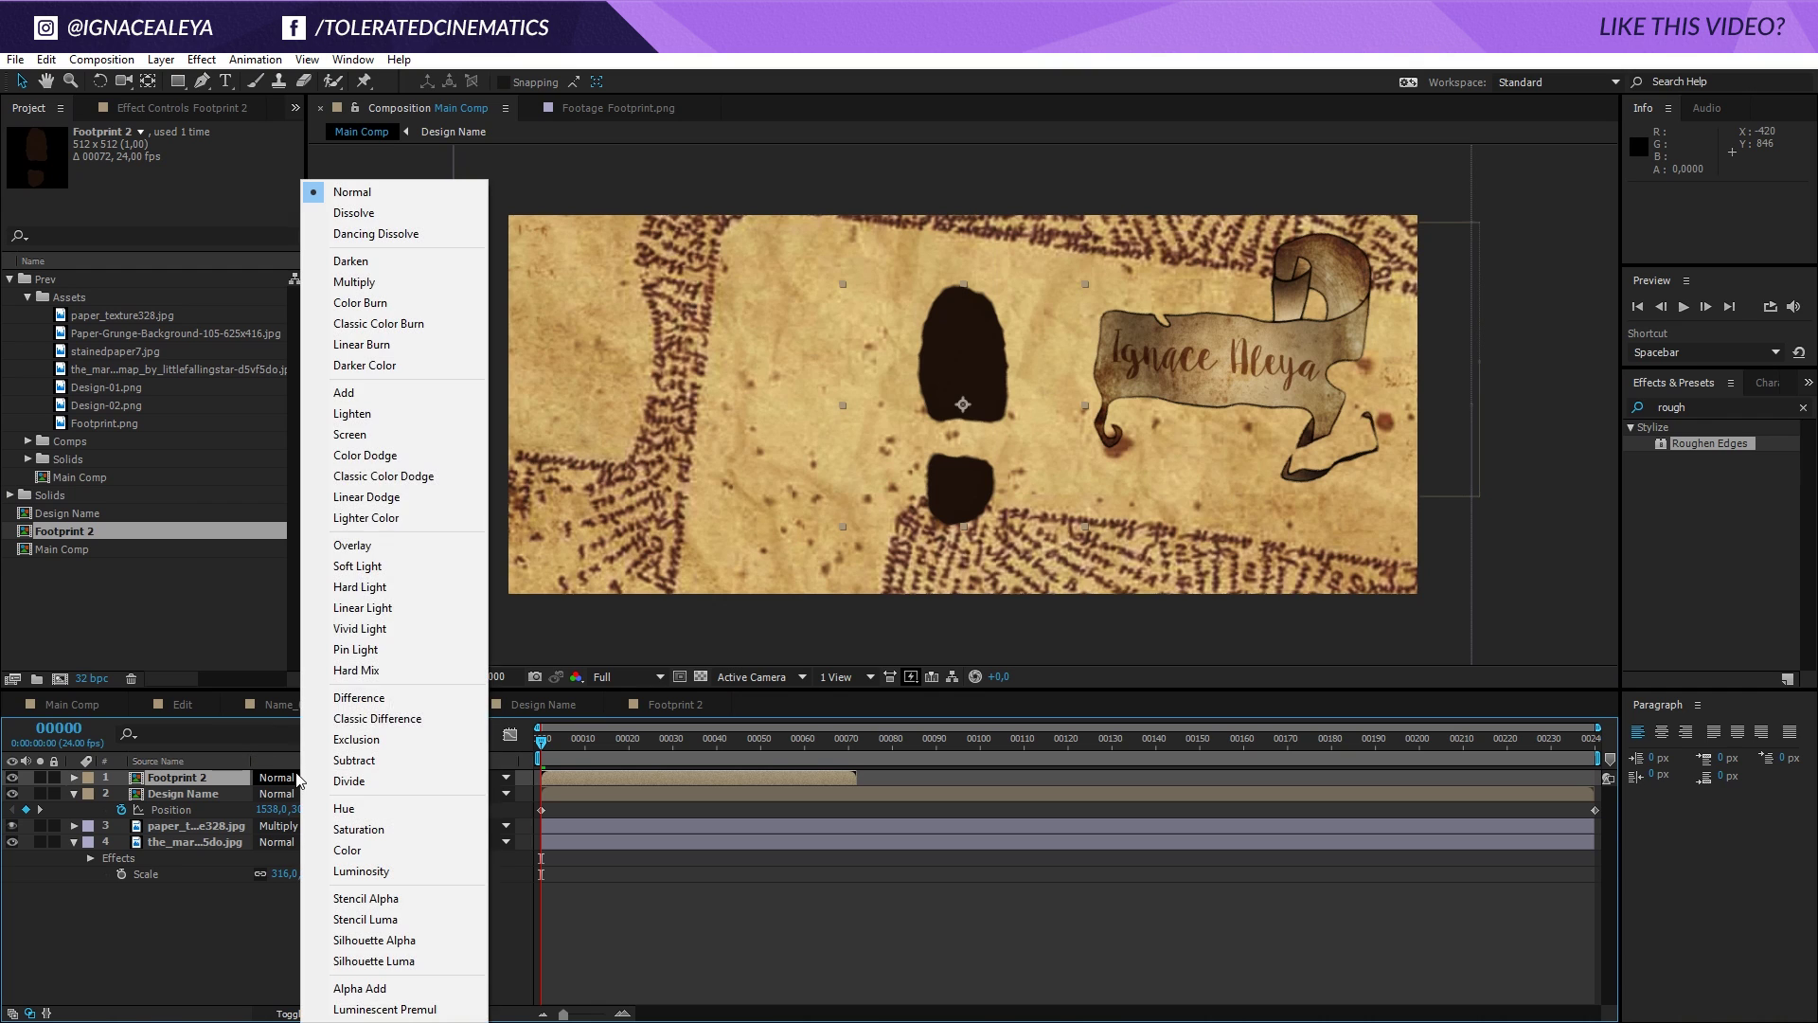
{"action": "left_click", "coordinate": [309, 778]}
{"action": "left_click", "coordinate": [392, 591]}
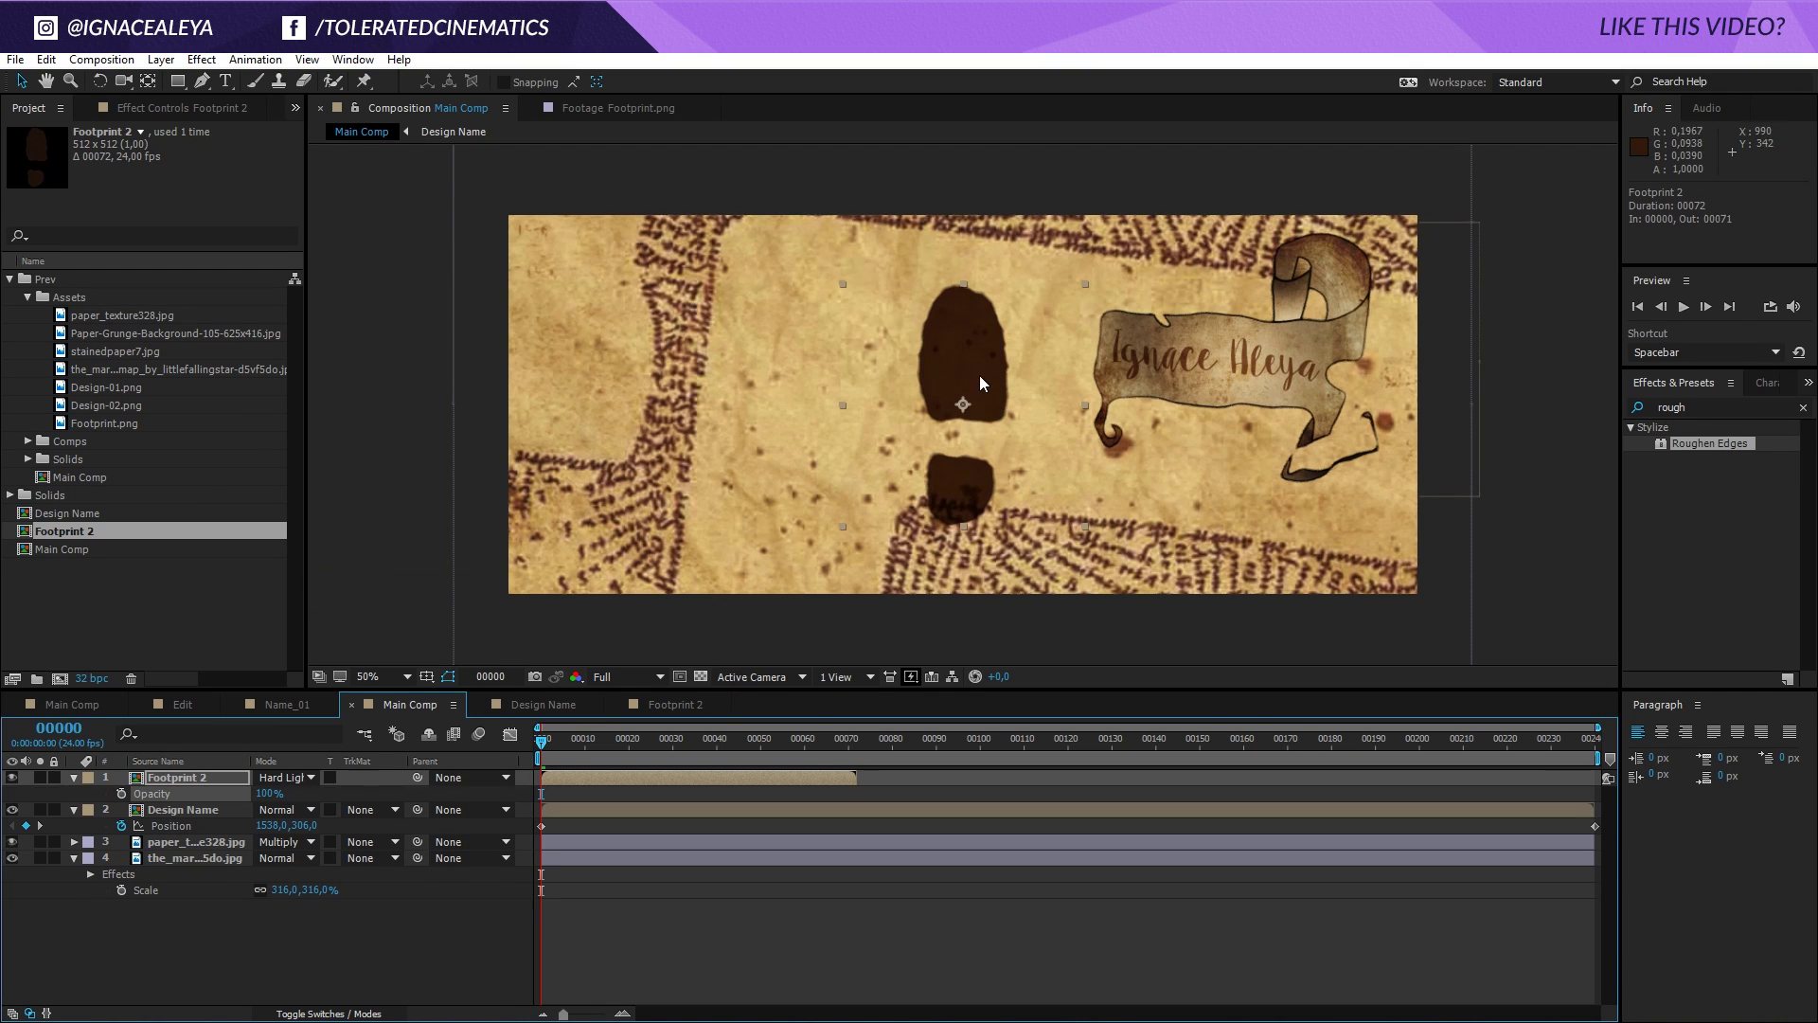
{"action": "key", "text": "t"}
{"action": "mouse_move", "coordinate": [265, 793]}
{"action": "left_mouse_down"}
{"action": "mouse_move", "coordinate": [242, 795]}
{"action": "mouse_move", "coordinate": [261, 796]}
{"action": "left_mouse_up"}
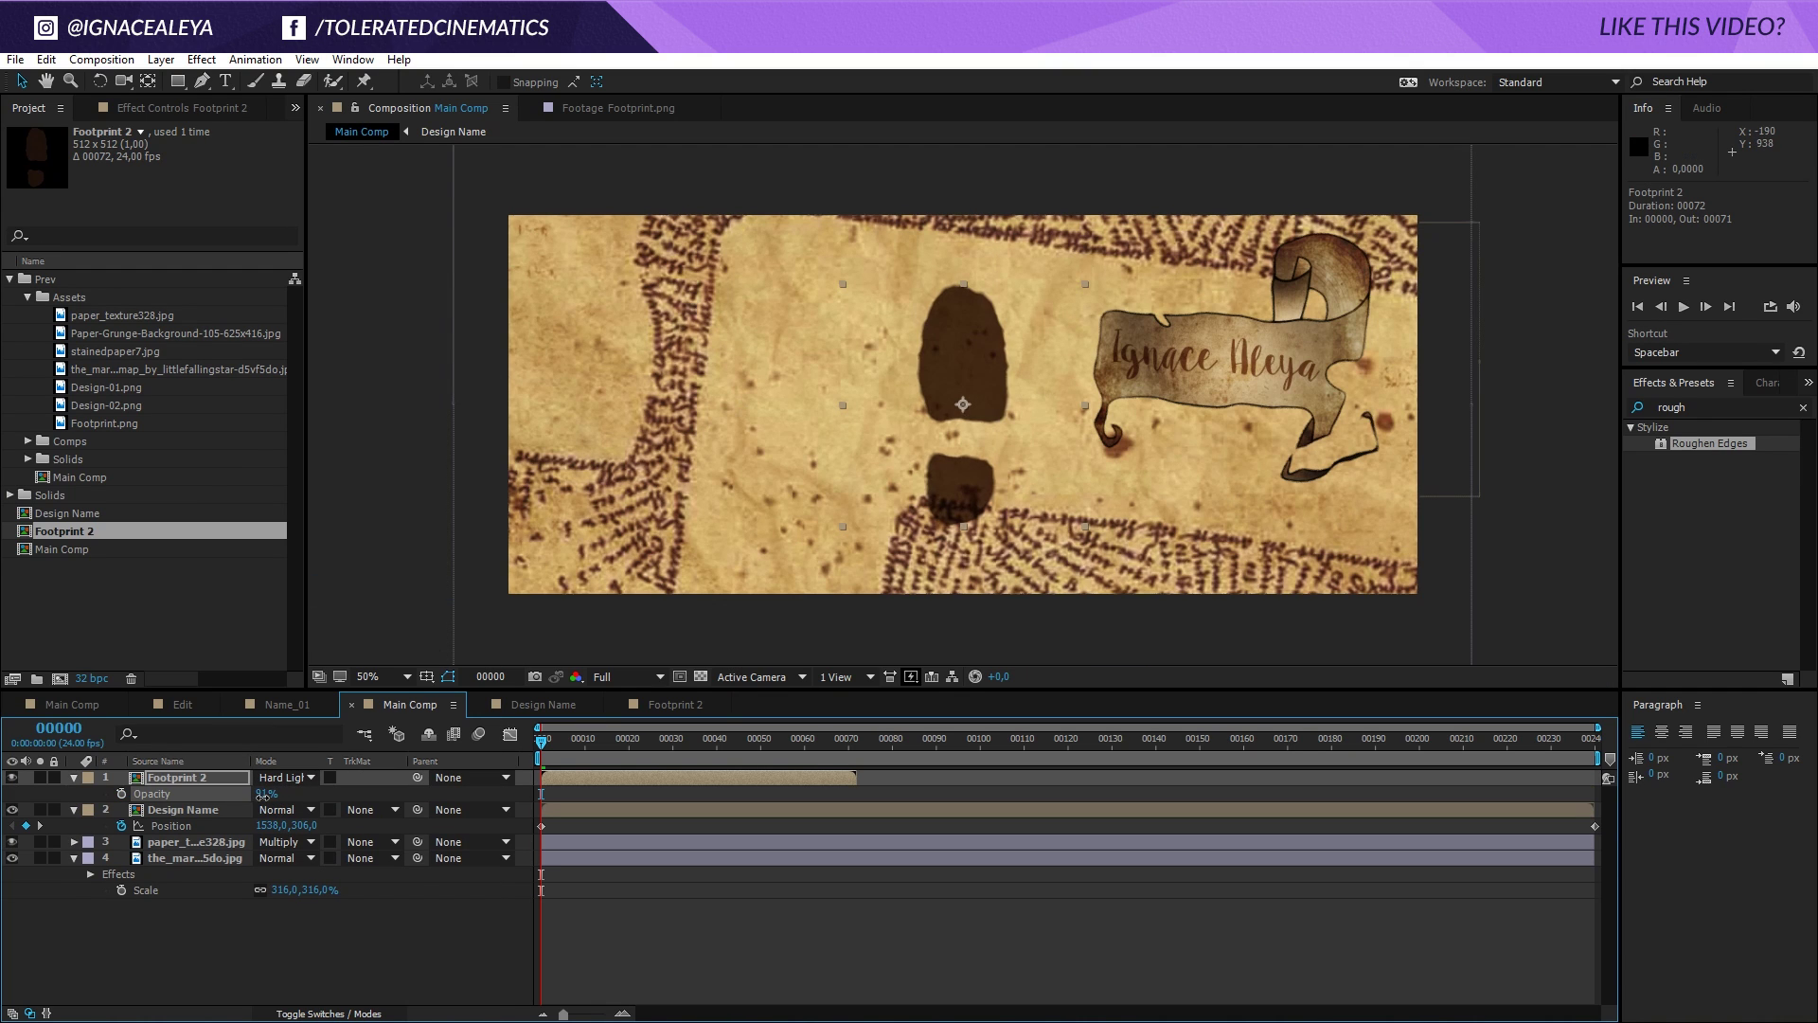
{"action": "left_click", "coordinate": [309, 777]}
{"action": "left_click", "coordinate": [401, 289]}
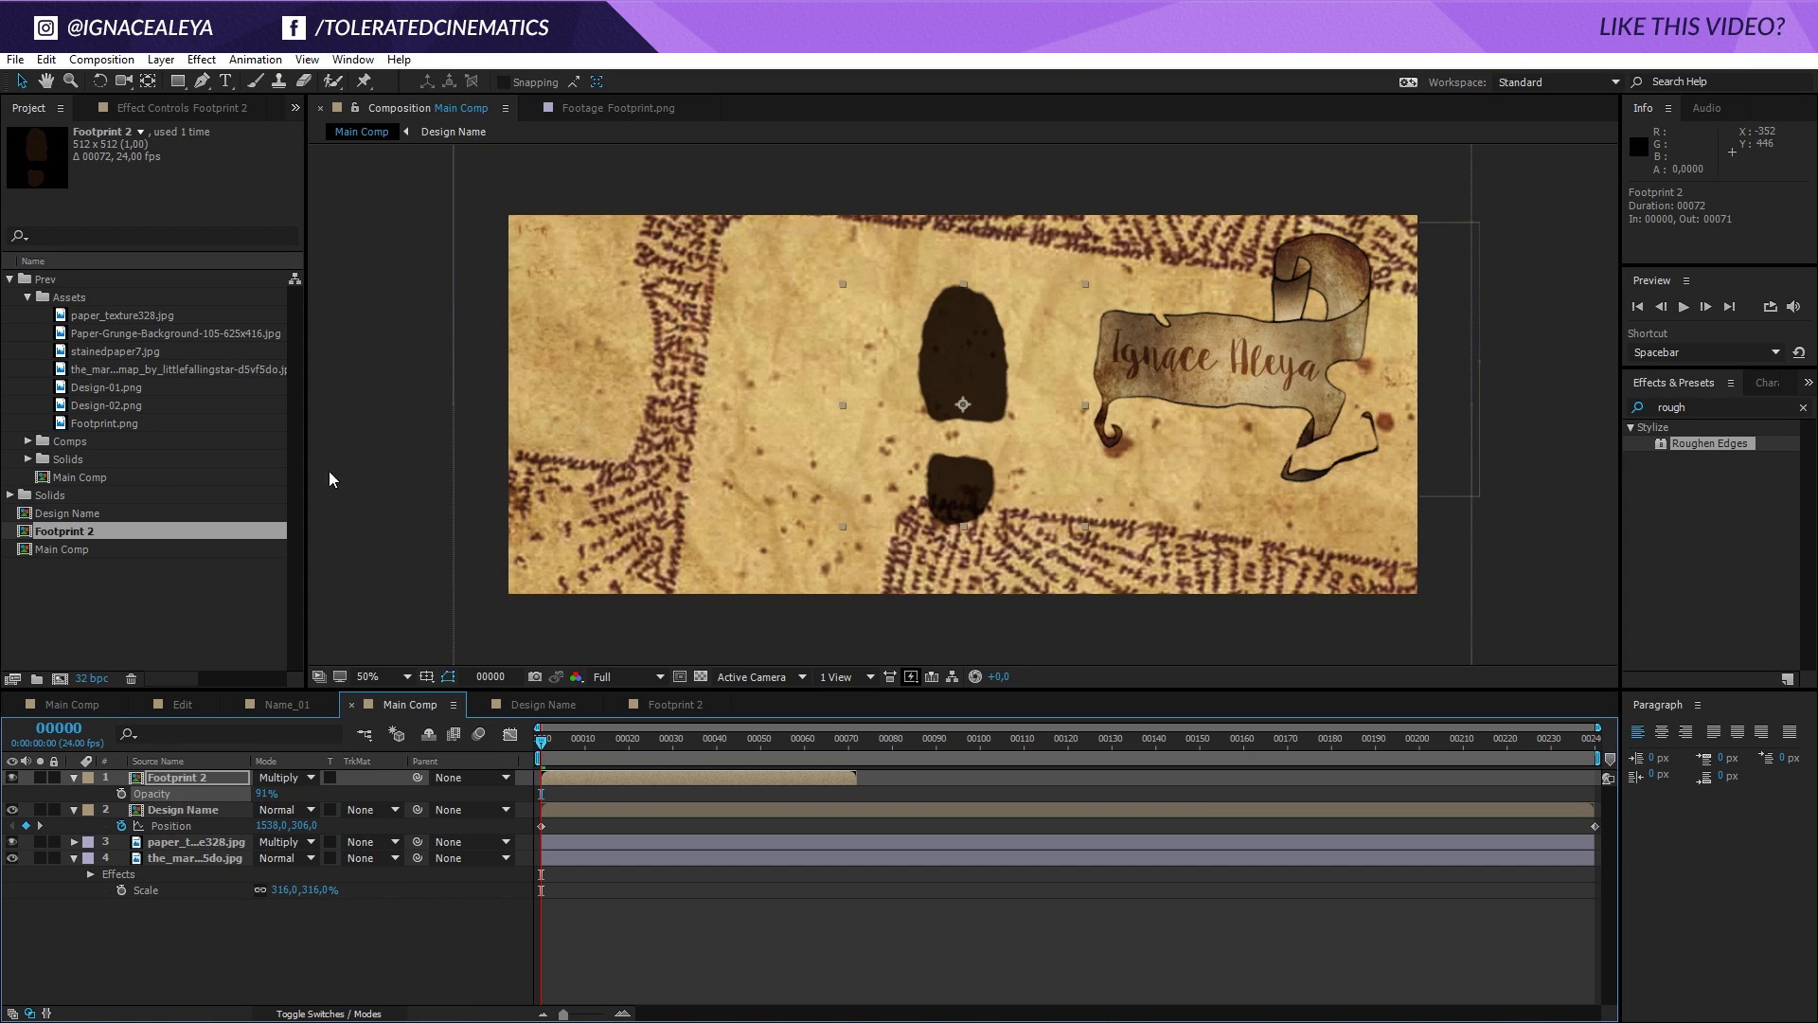
{"action": "left_click_drag", "start_coordinate": [265, 793], "coordinate": [263, 784]}
{"action": "left_click", "coordinate": [180, 779]}
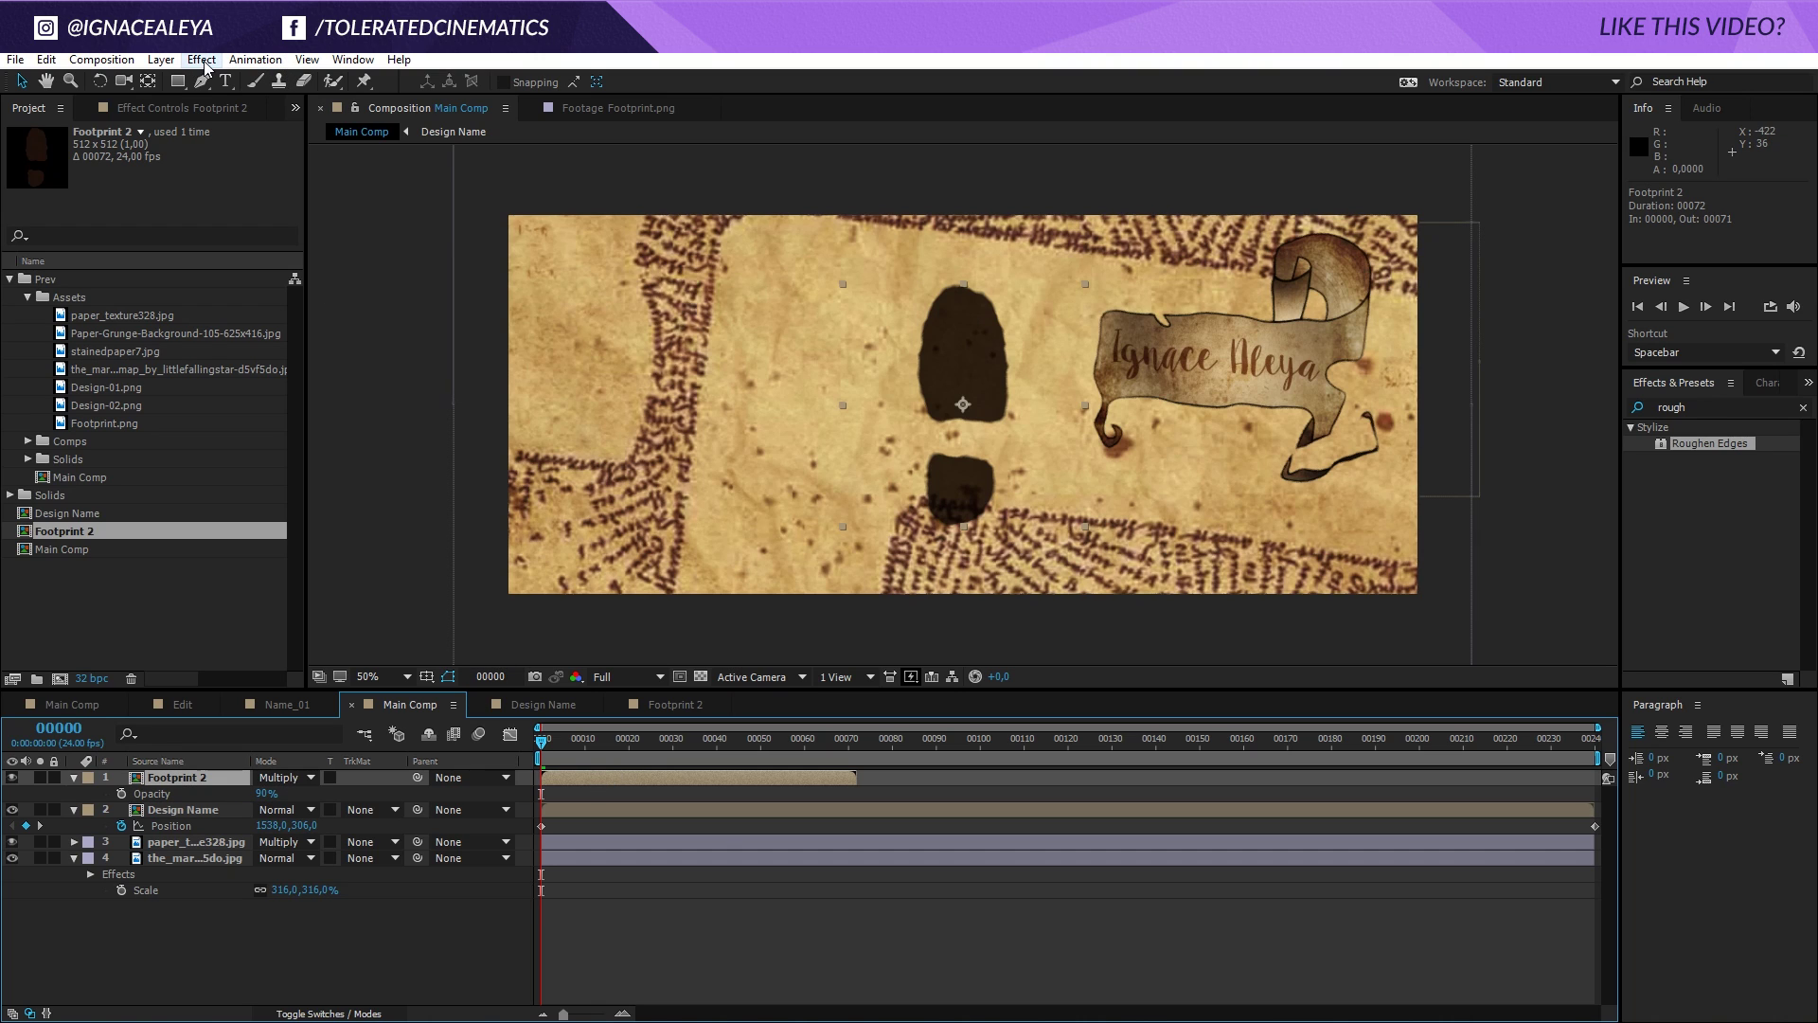
{"action": "double_click", "coordinate": [656, 777]}
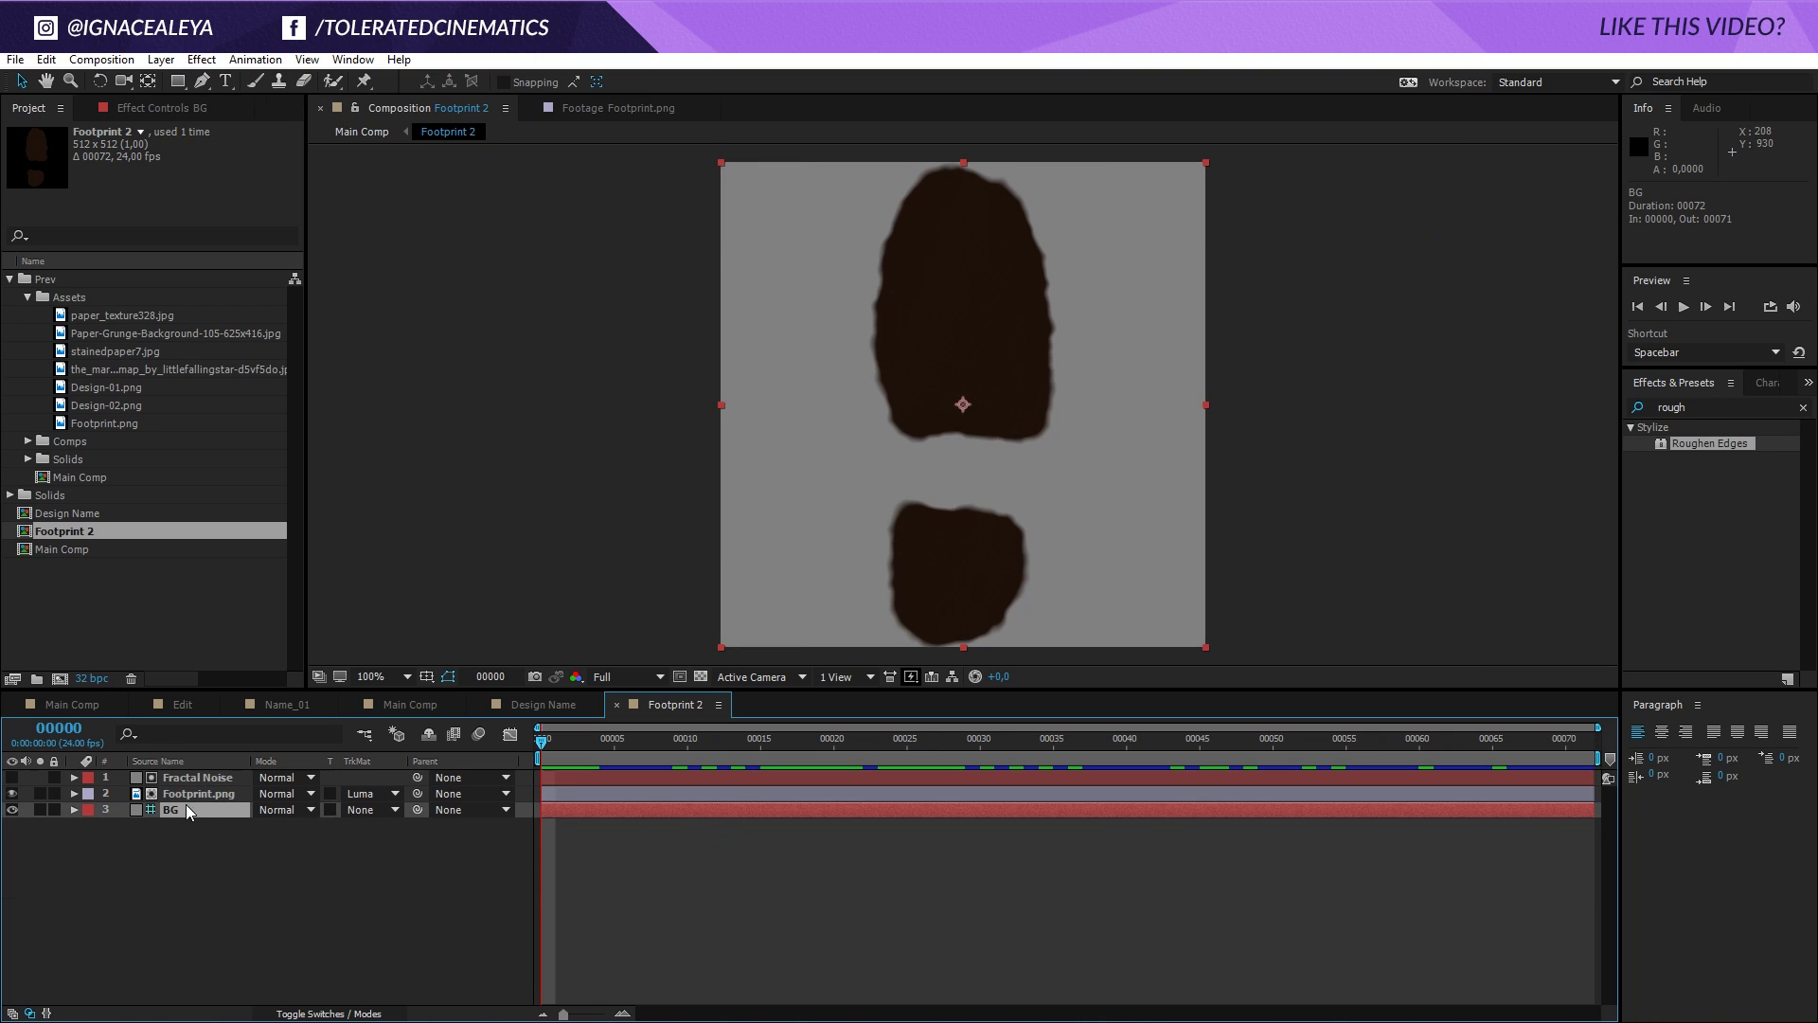
- Copy Footprint.png's Fill effect onto Footprint 2 in Main Comp and colour it 392215
{"action": "left_click", "coordinate": [157, 110]}
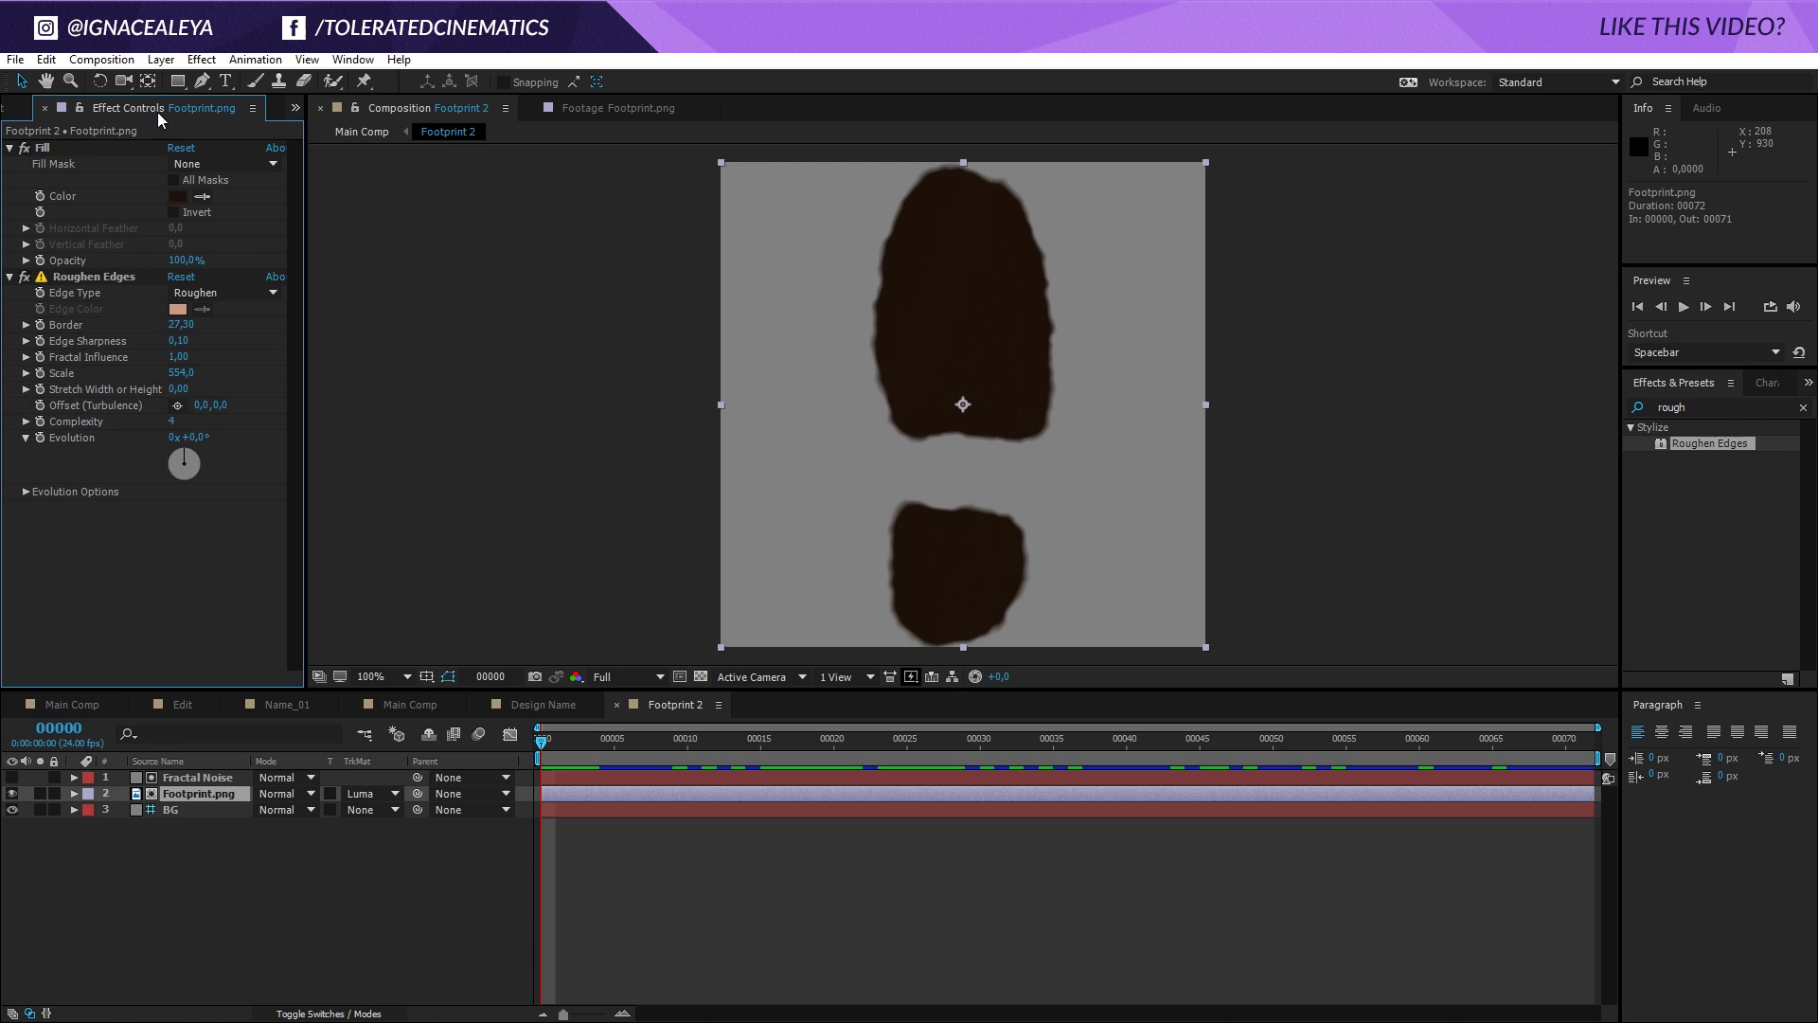
{"action": "left_click", "coordinate": [63, 150]}
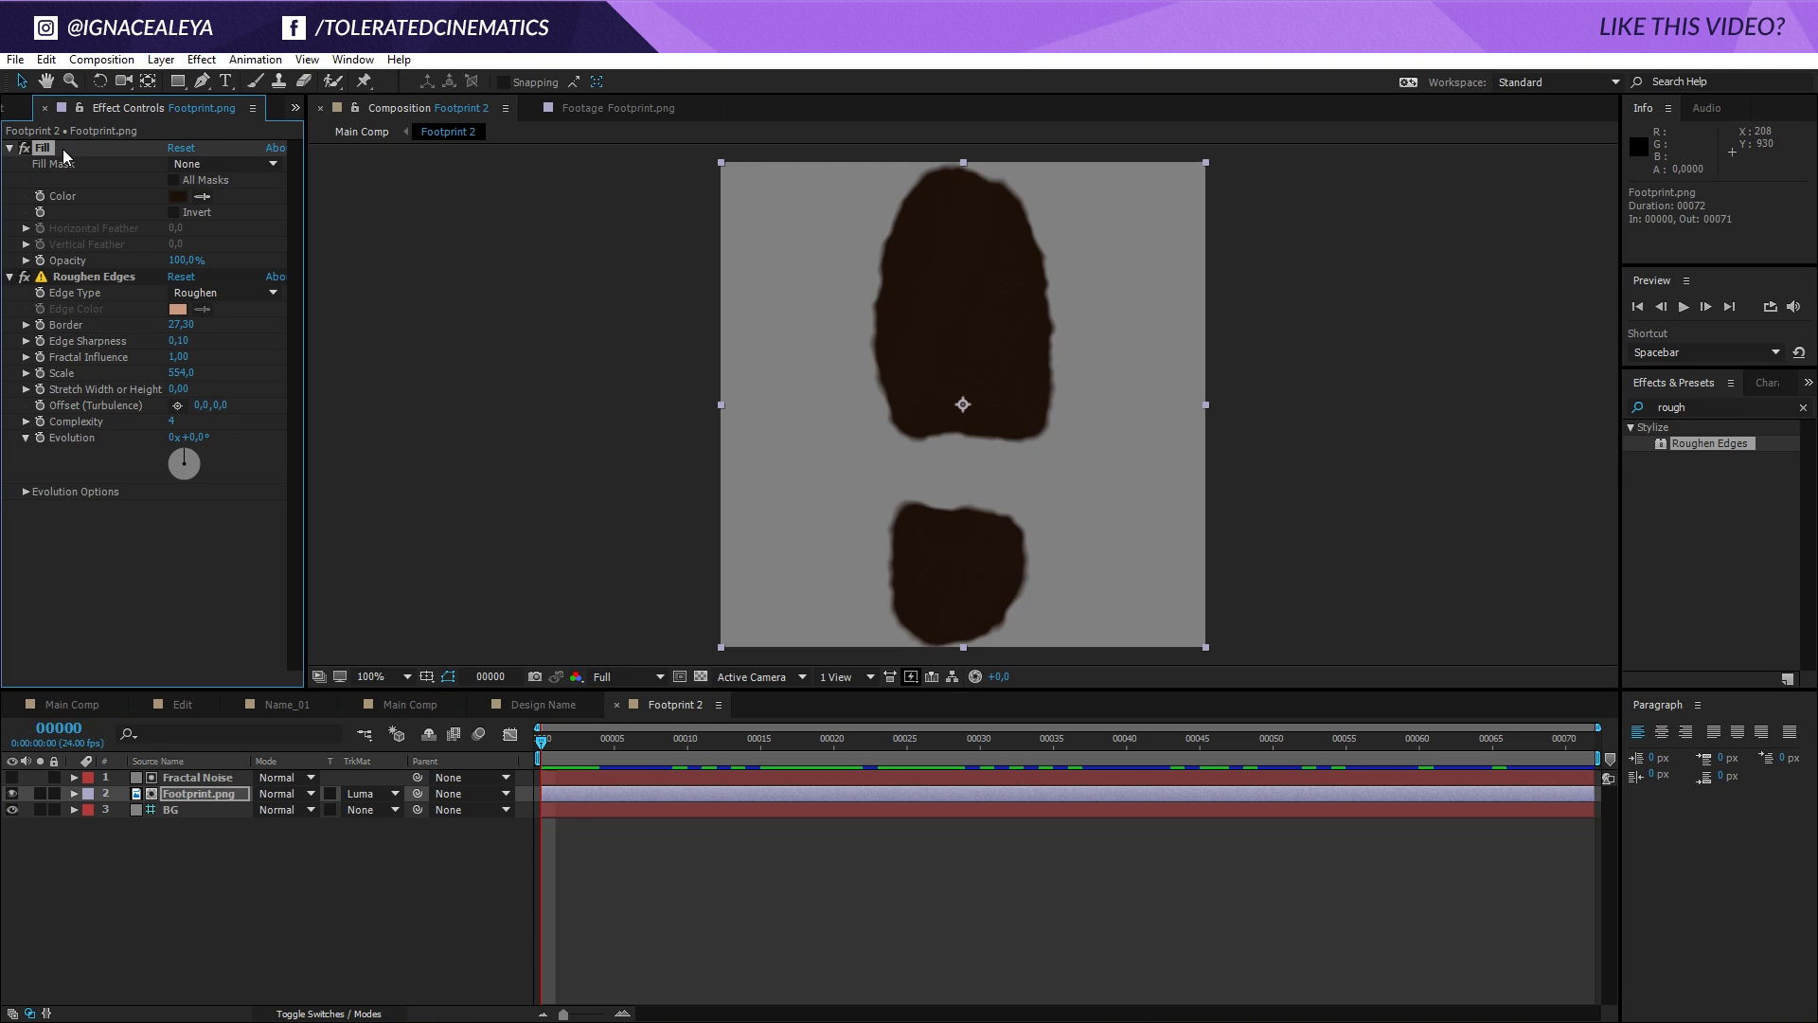
{"action": "left_click", "coordinate": [548, 712]}
{"action": "left_click", "coordinate": [388, 714]}
{"action": "left_click", "coordinate": [220, 777]}
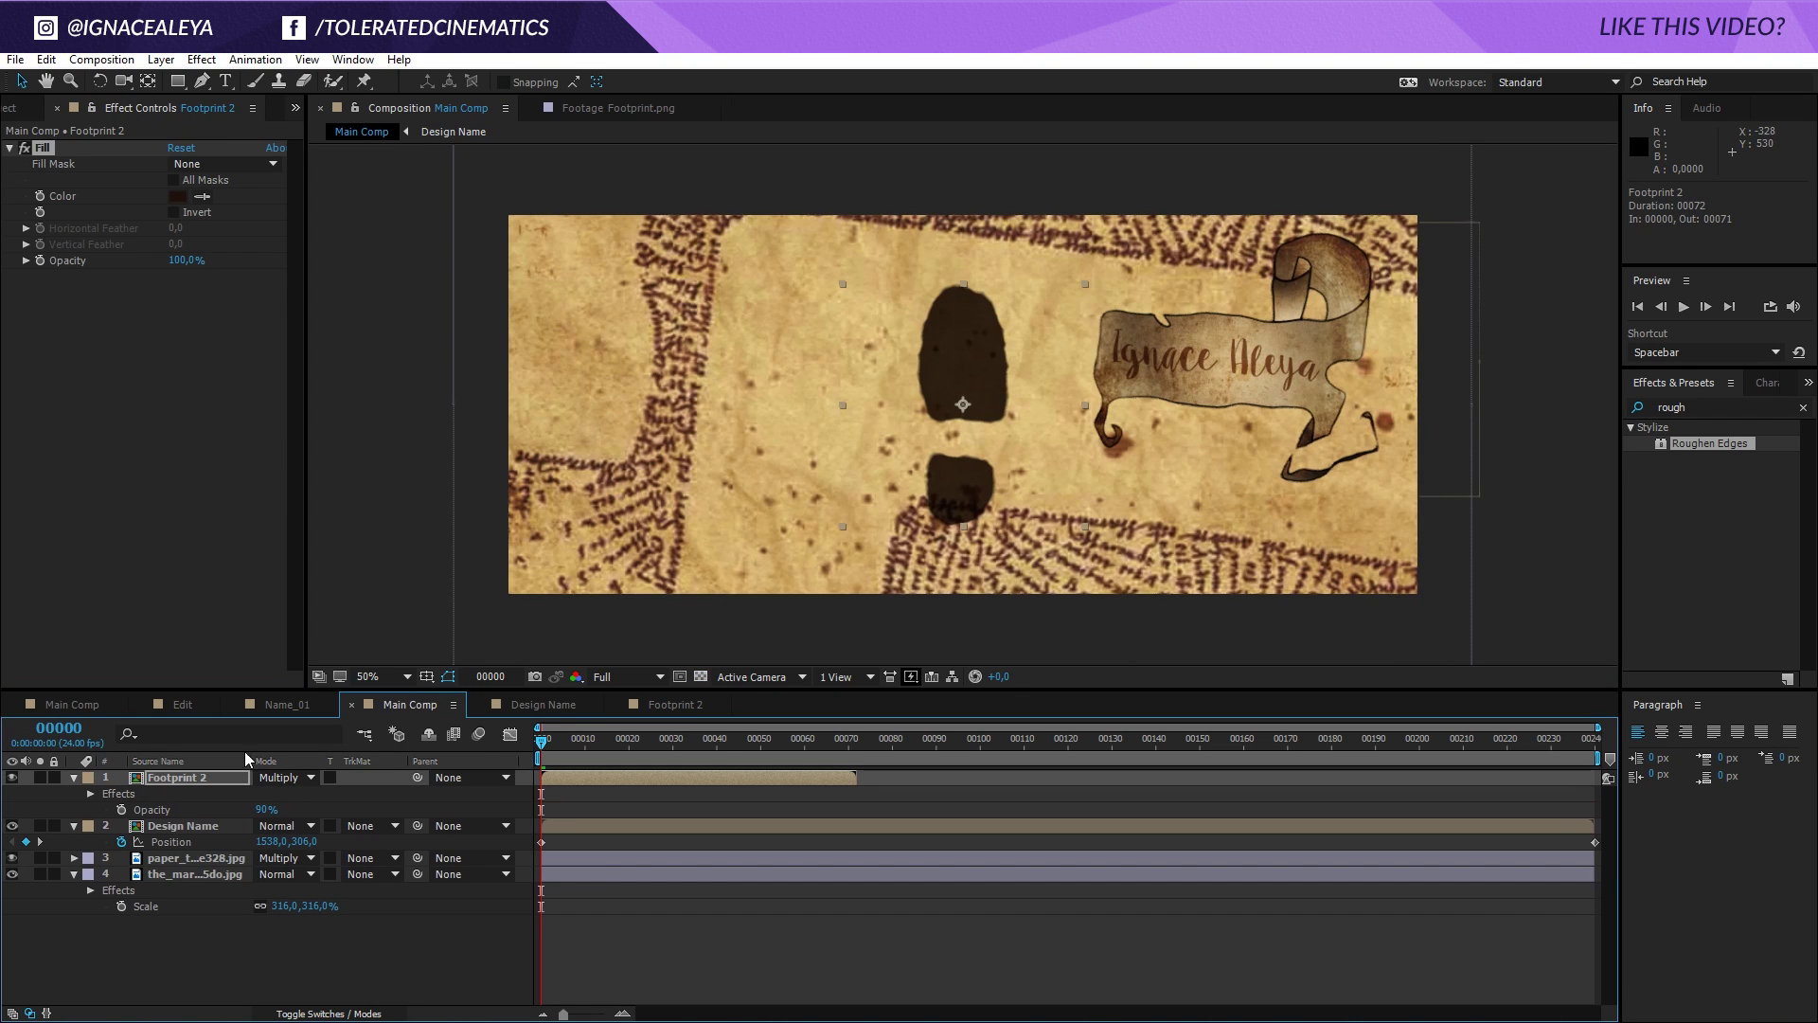
{"action": "left_click", "coordinate": [177, 197]}
{"action": "left_click_drag", "start_coordinate": [1359, 515], "coordinate": [1357, 495]}
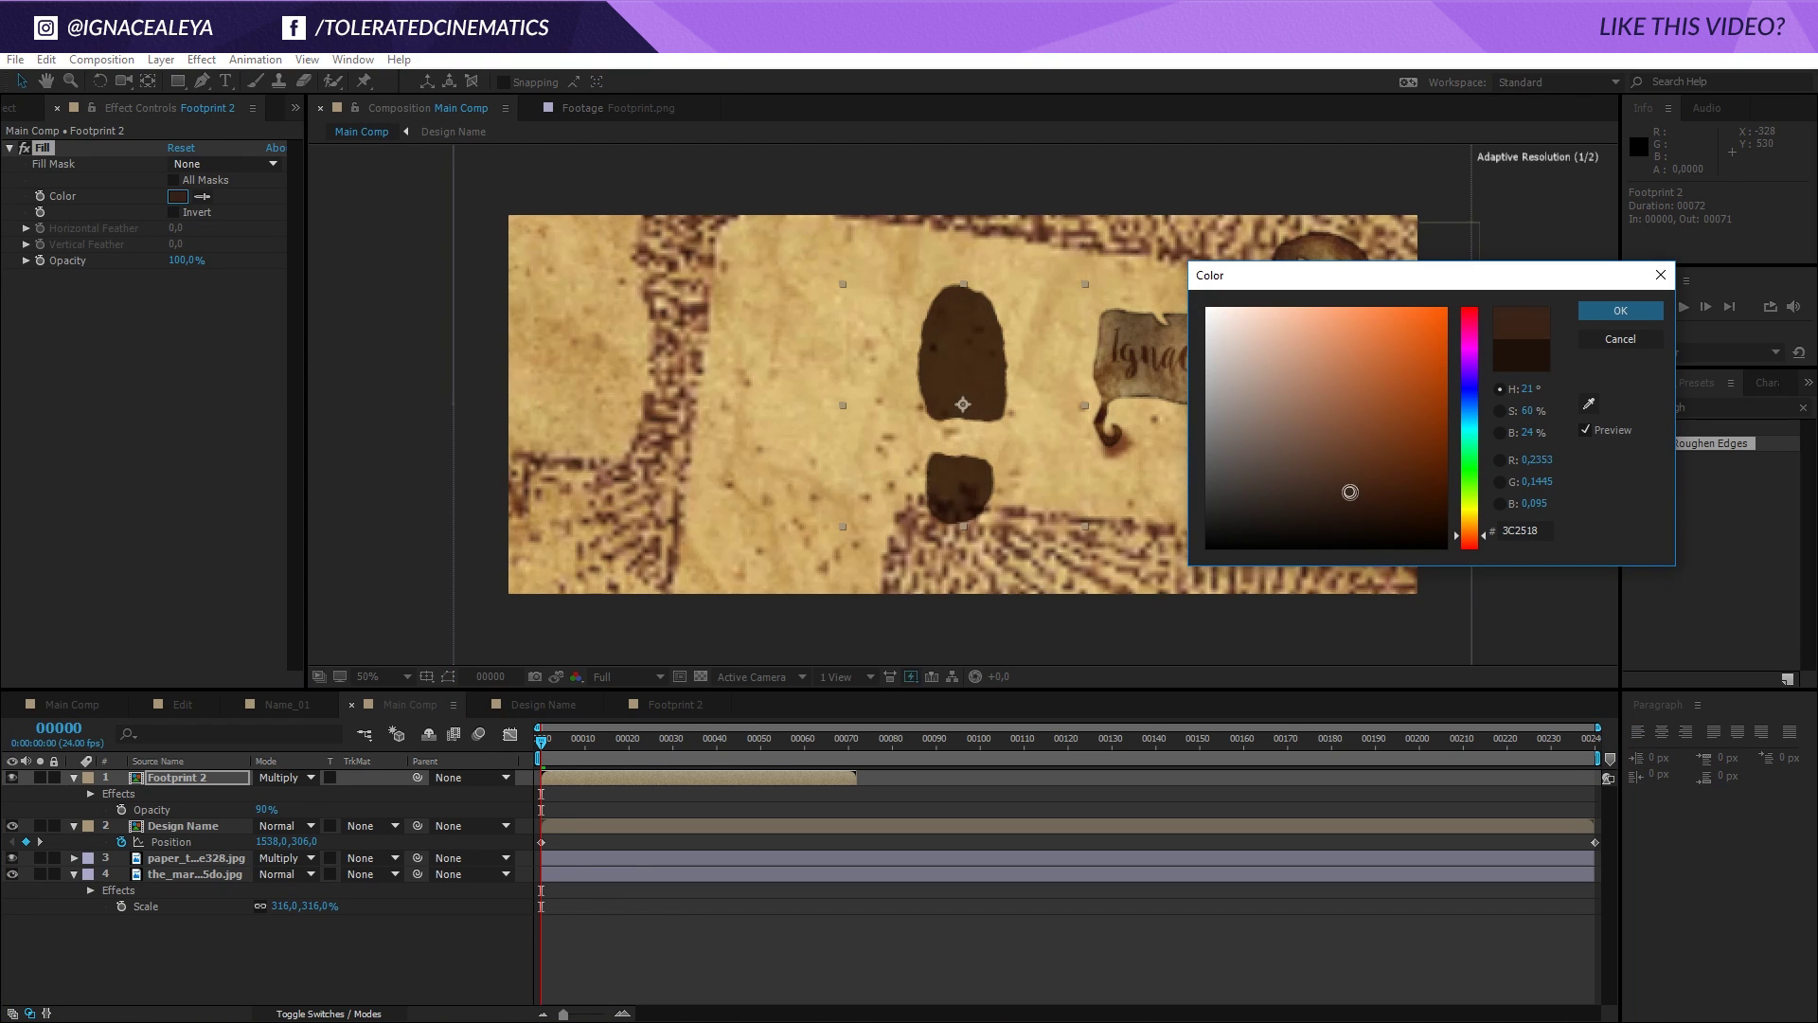
{"action": "left_click", "coordinate": [1616, 310]}
{"action": "left_click", "coordinate": [682, 777]}
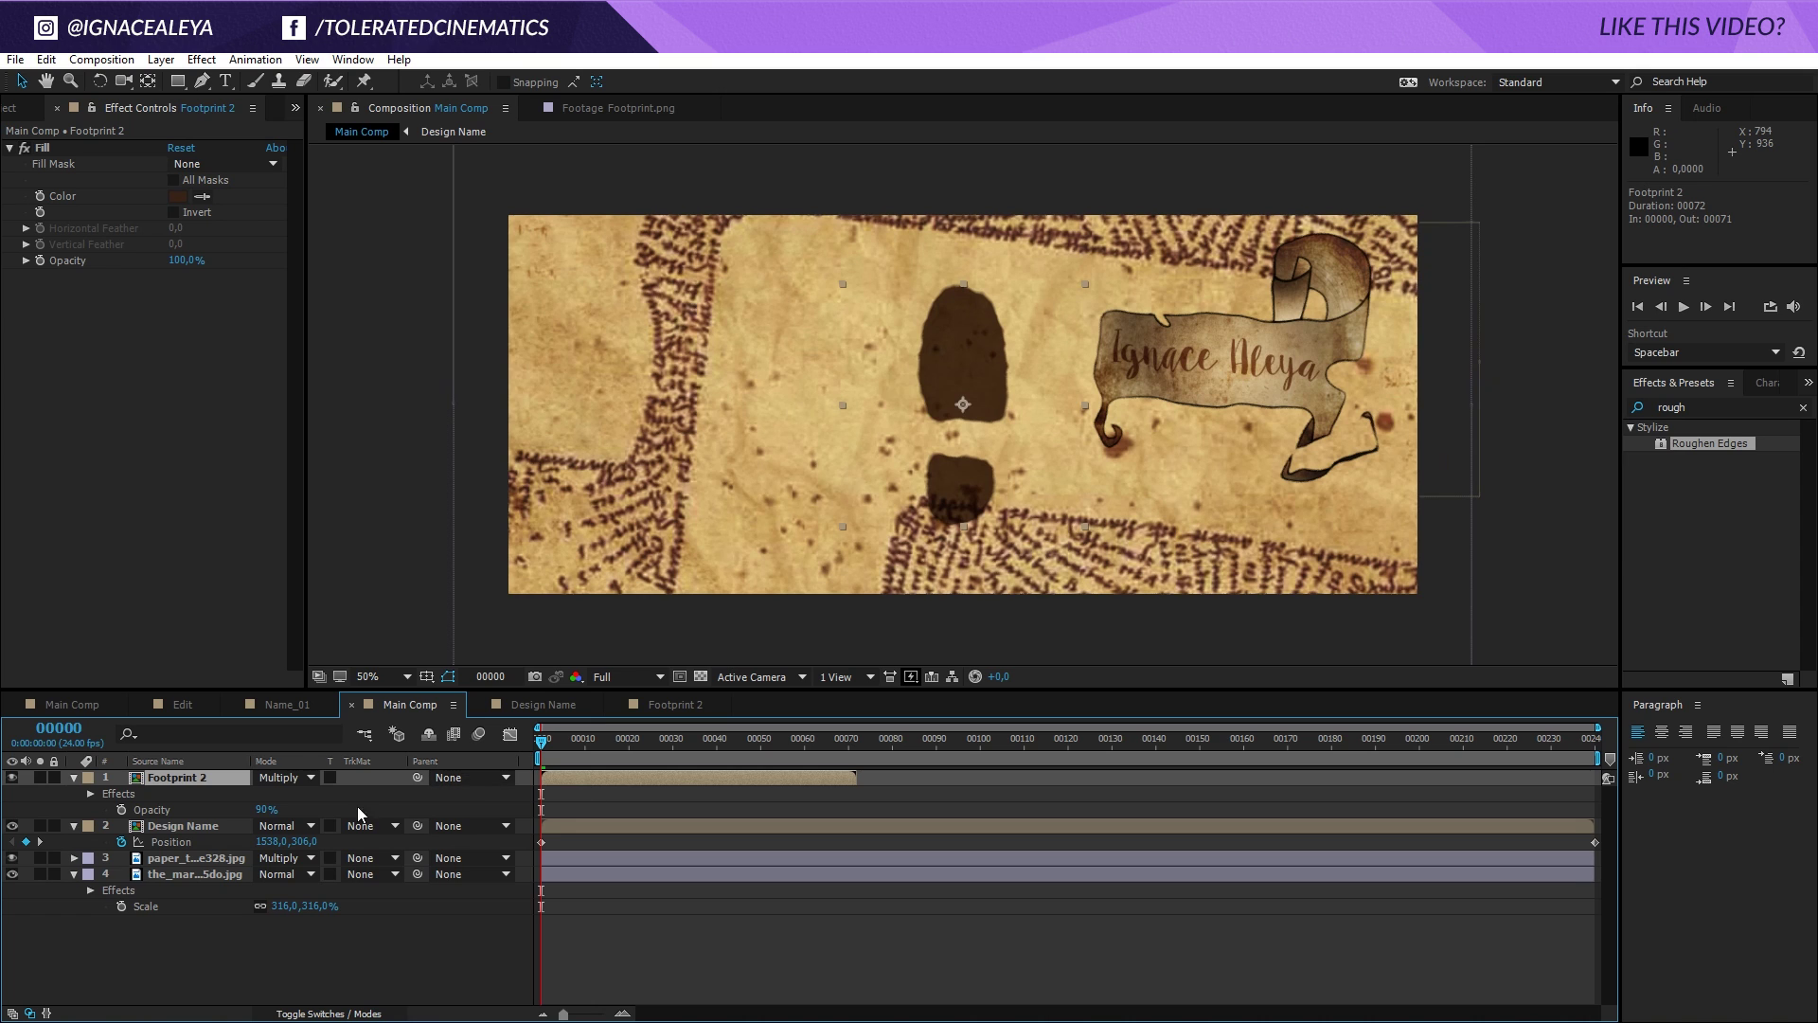
- Scale the Footprint 2 layer in Main Comp to 15%, then begin adding Roughen Edges from the Effect menu
{"action": "key", "text": "s"}
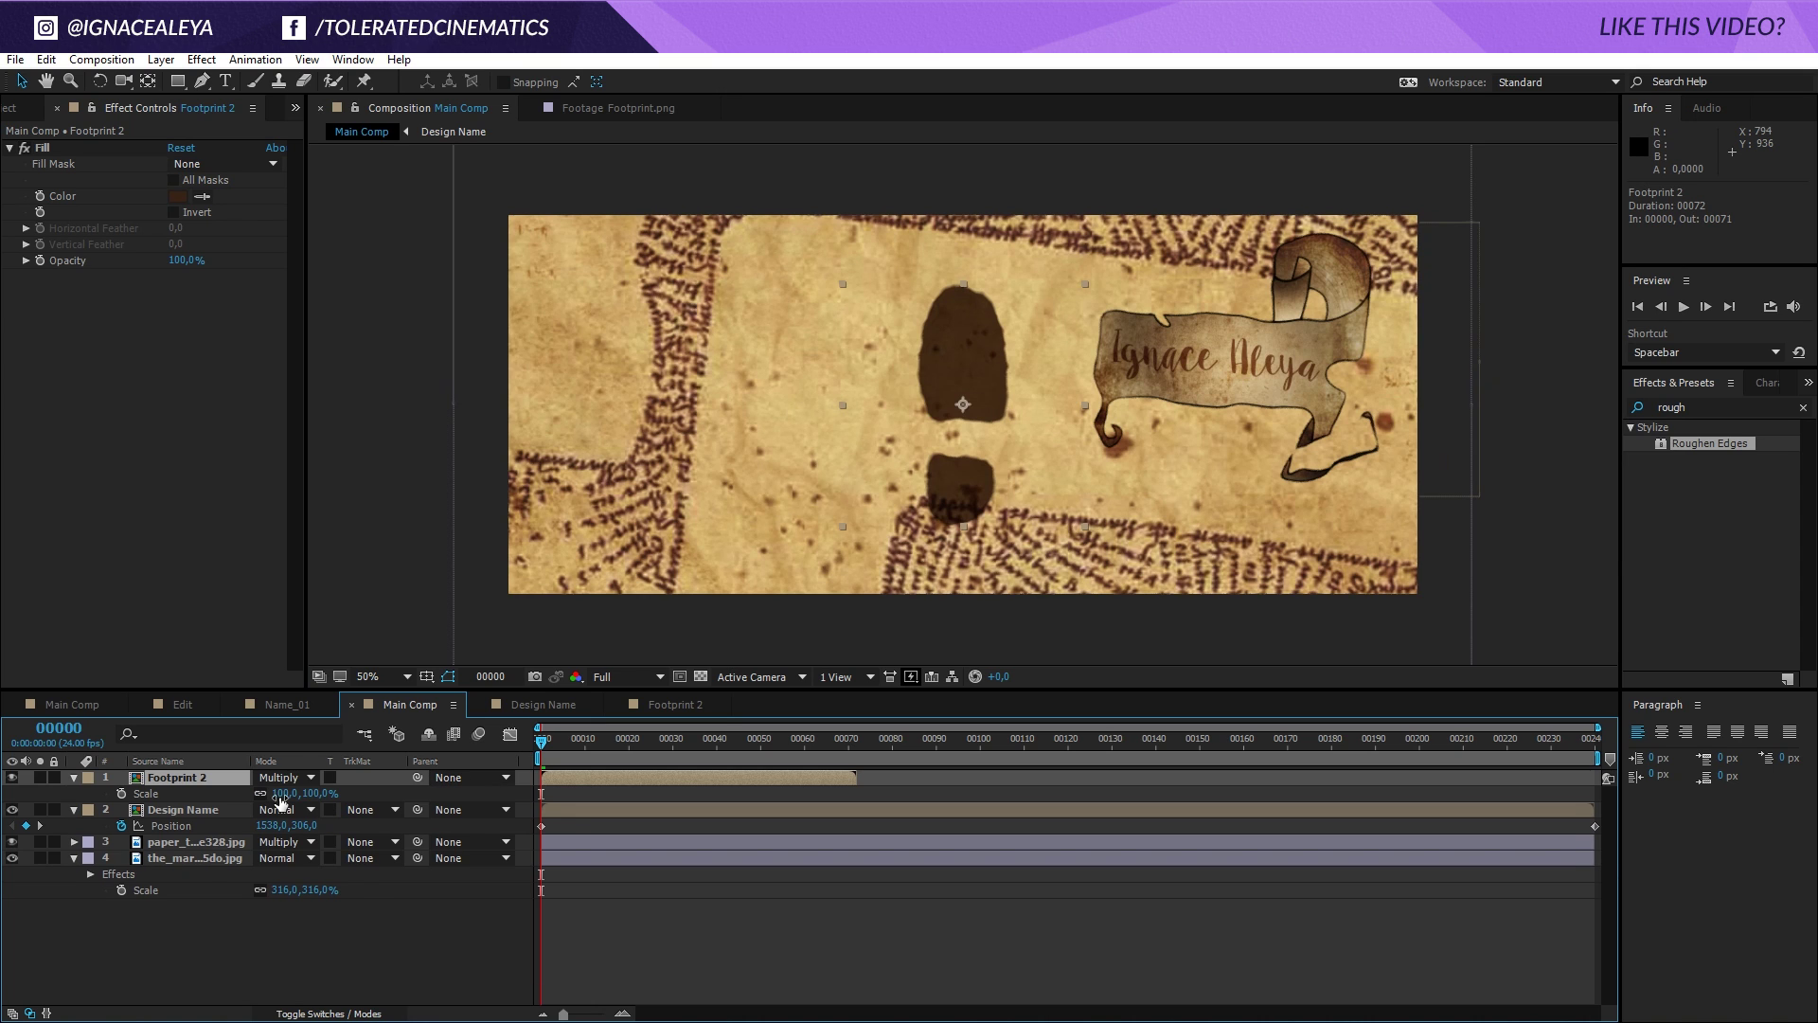
{"action": "left_click", "coordinate": [281, 793]}
{"action": "type", "text": "10"}
{"action": "key", "text": "Return"}
{"action": "key", "text": "period"}
{"action": "key", "text": "period"}
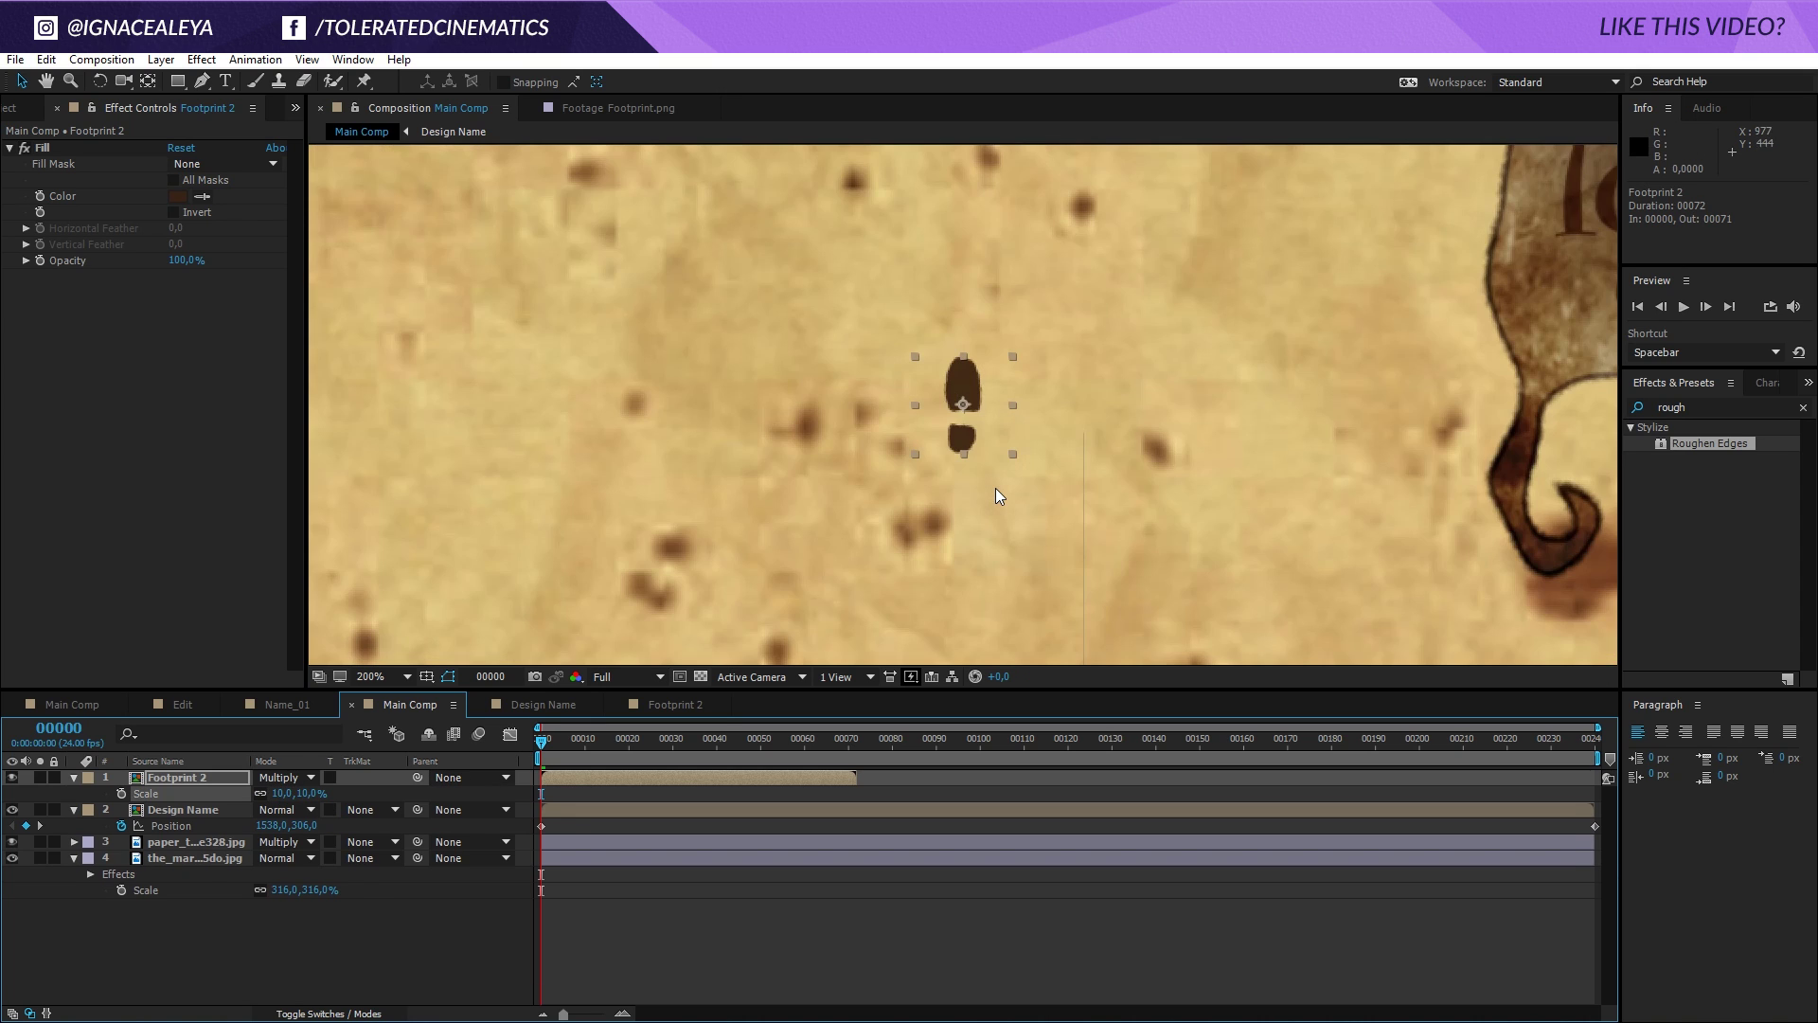
{"action": "key", "text": "comma"}
{"action": "key", "text": "comma"}
{"action": "key", "text": "comma"}
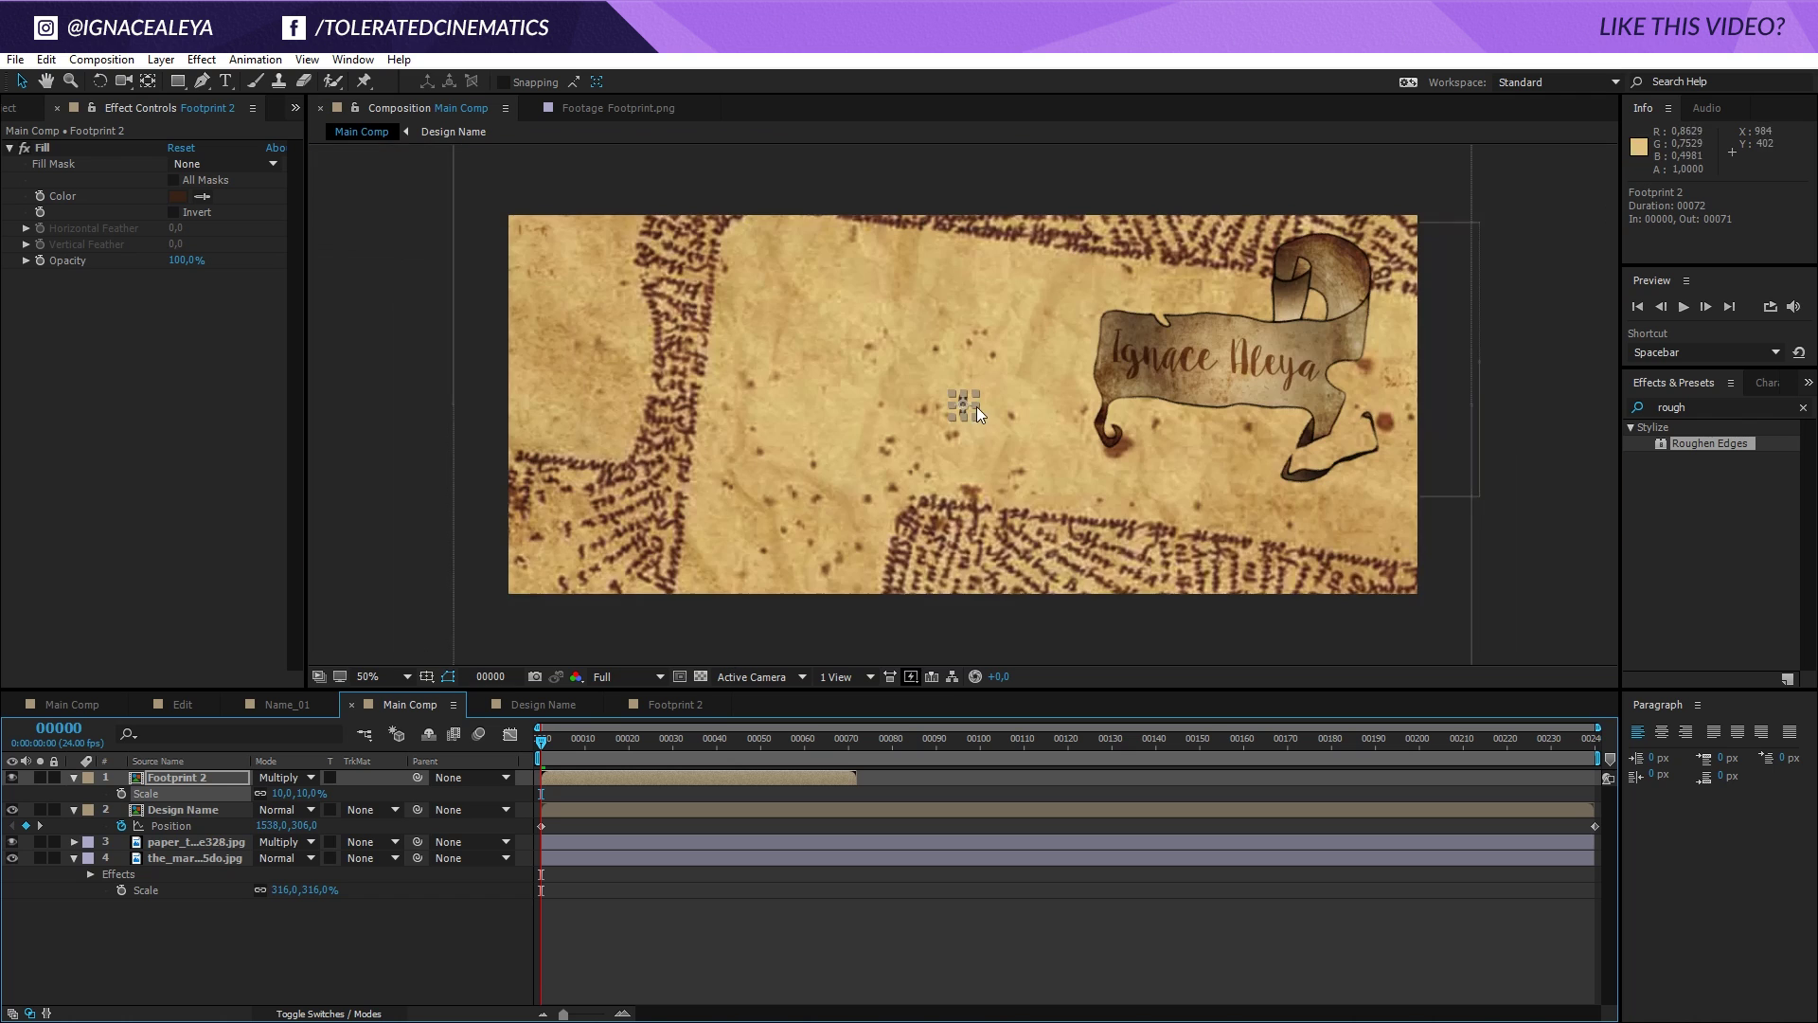
{"action": "left_click_drag", "start_coordinate": [301, 793], "coordinate": [317, 793]}
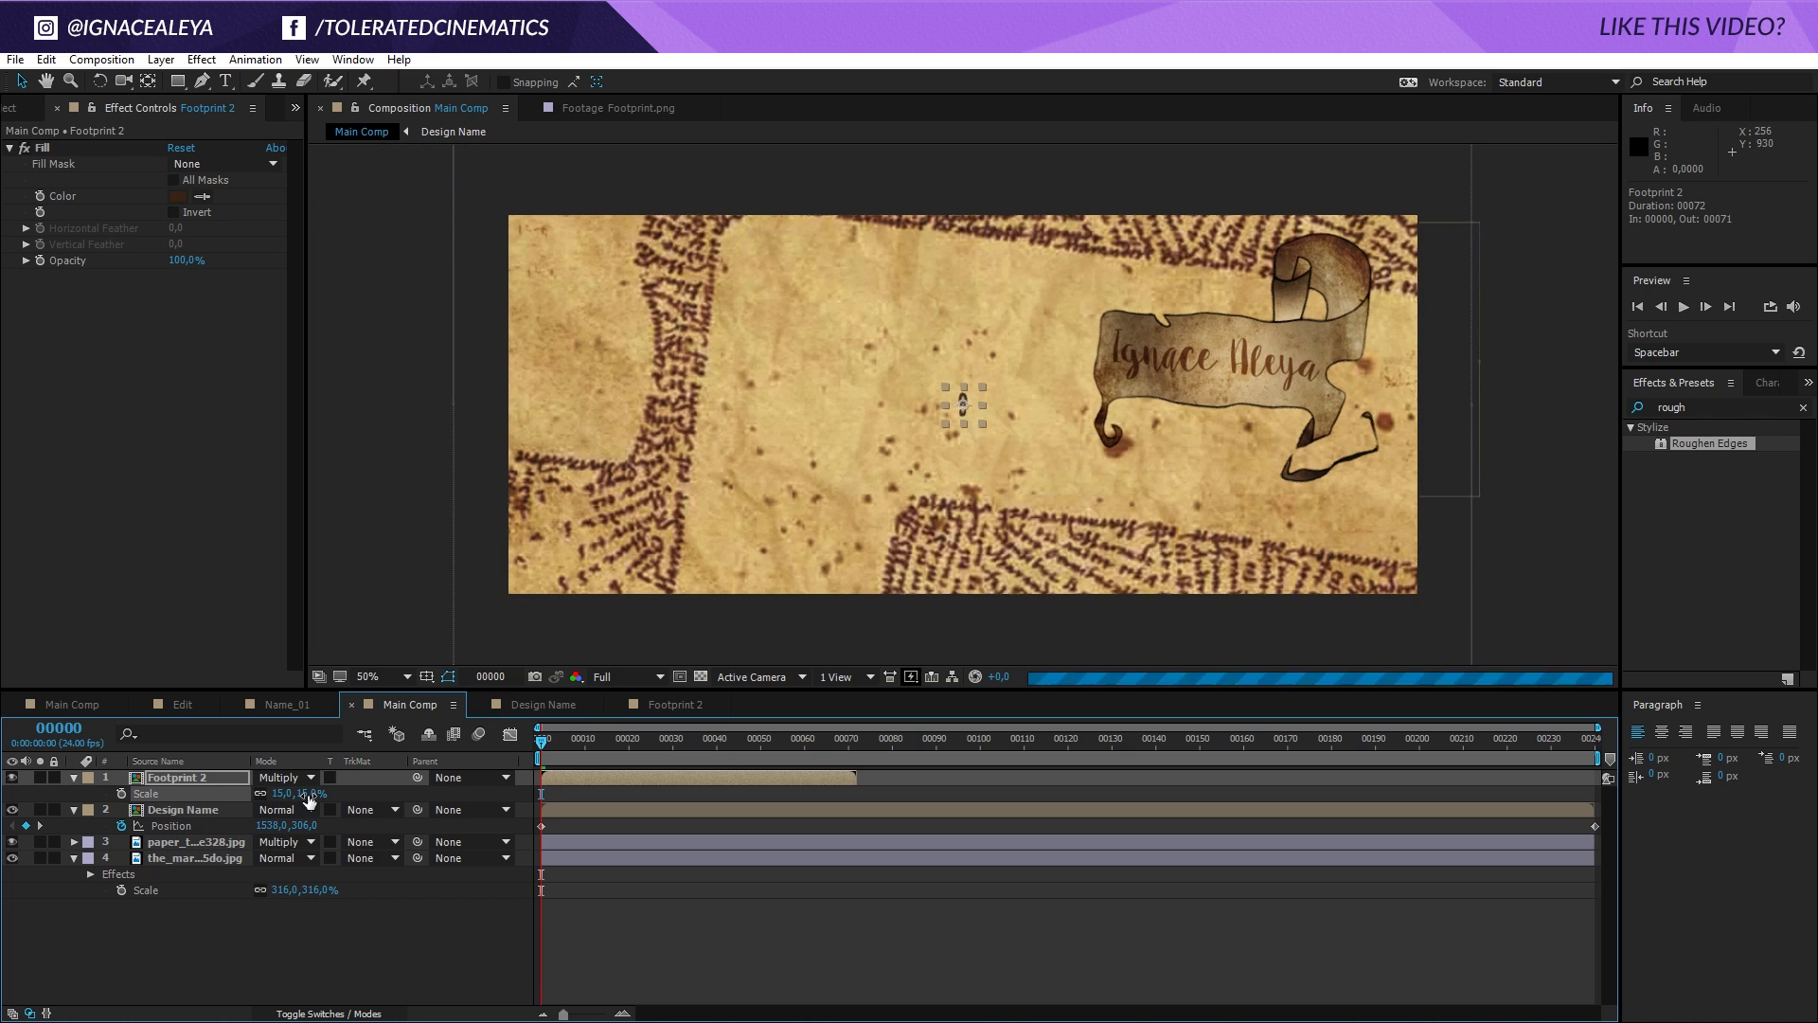
{"action": "left_click", "coordinate": [833, 796]}
{"action": "left_click", "coordinate": [821, 778]}
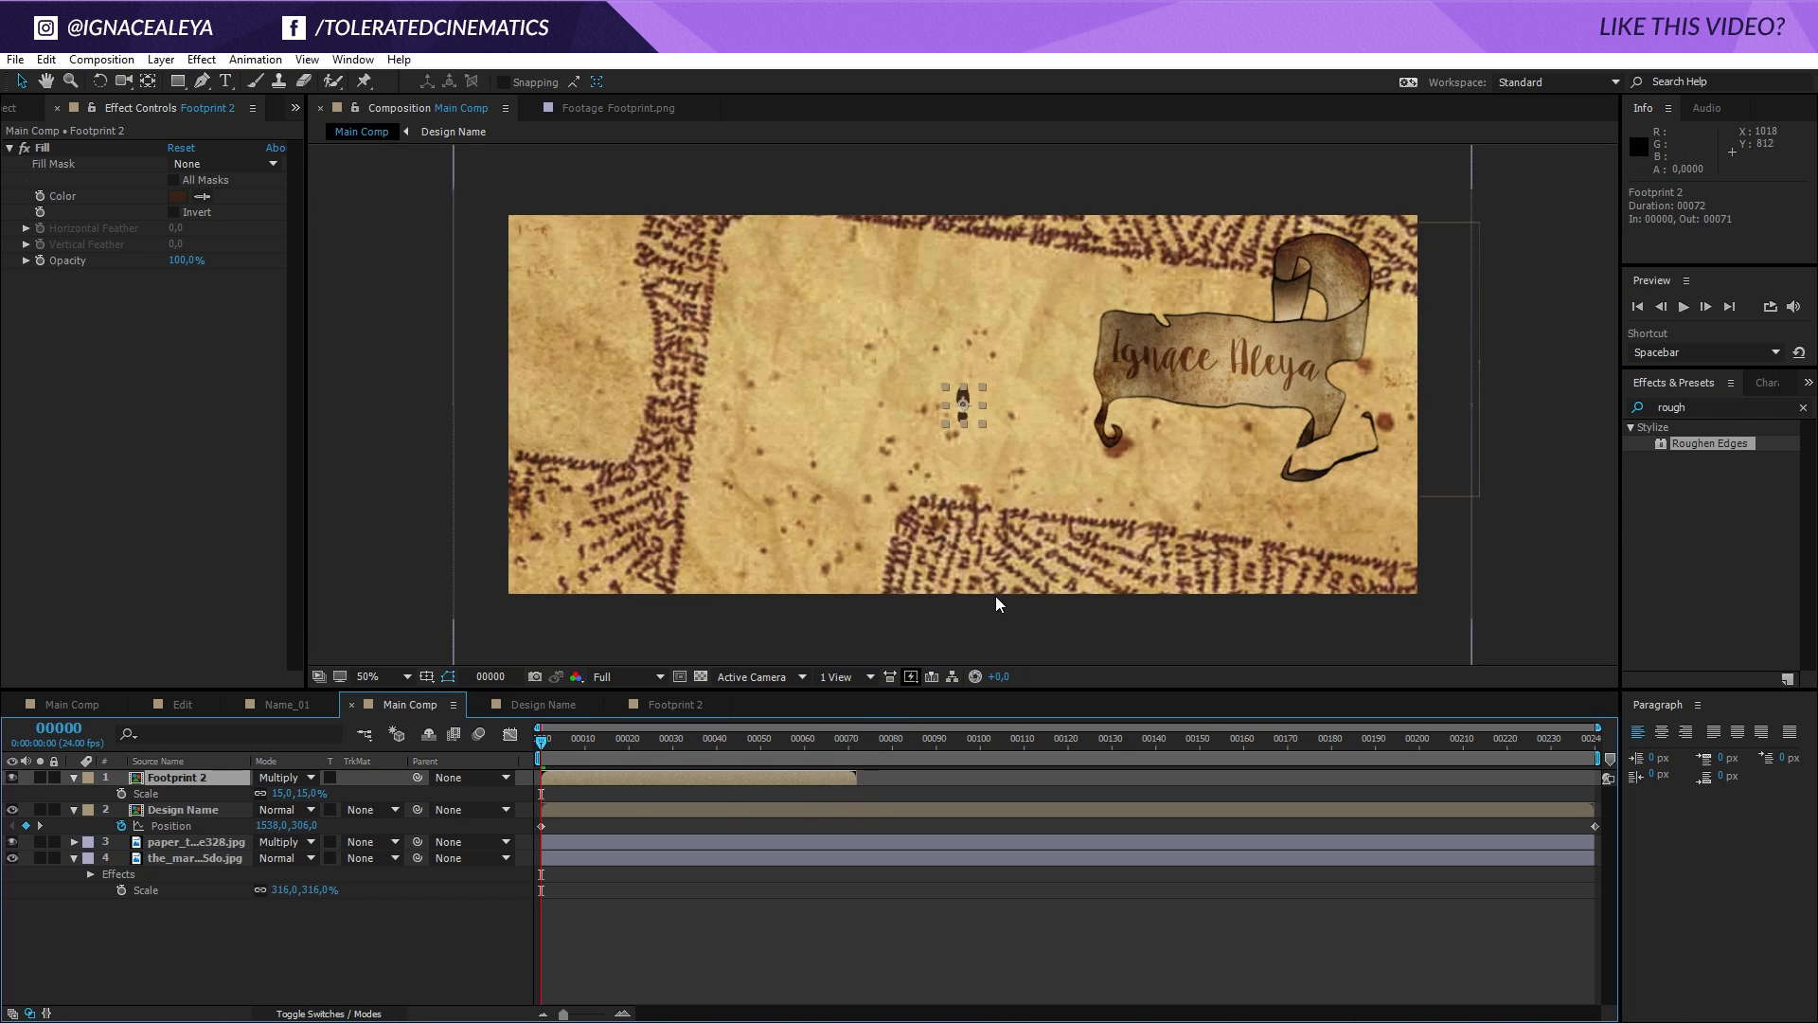
{"action": "key", "text": "period"}
{"action": "key", "text": "period"}
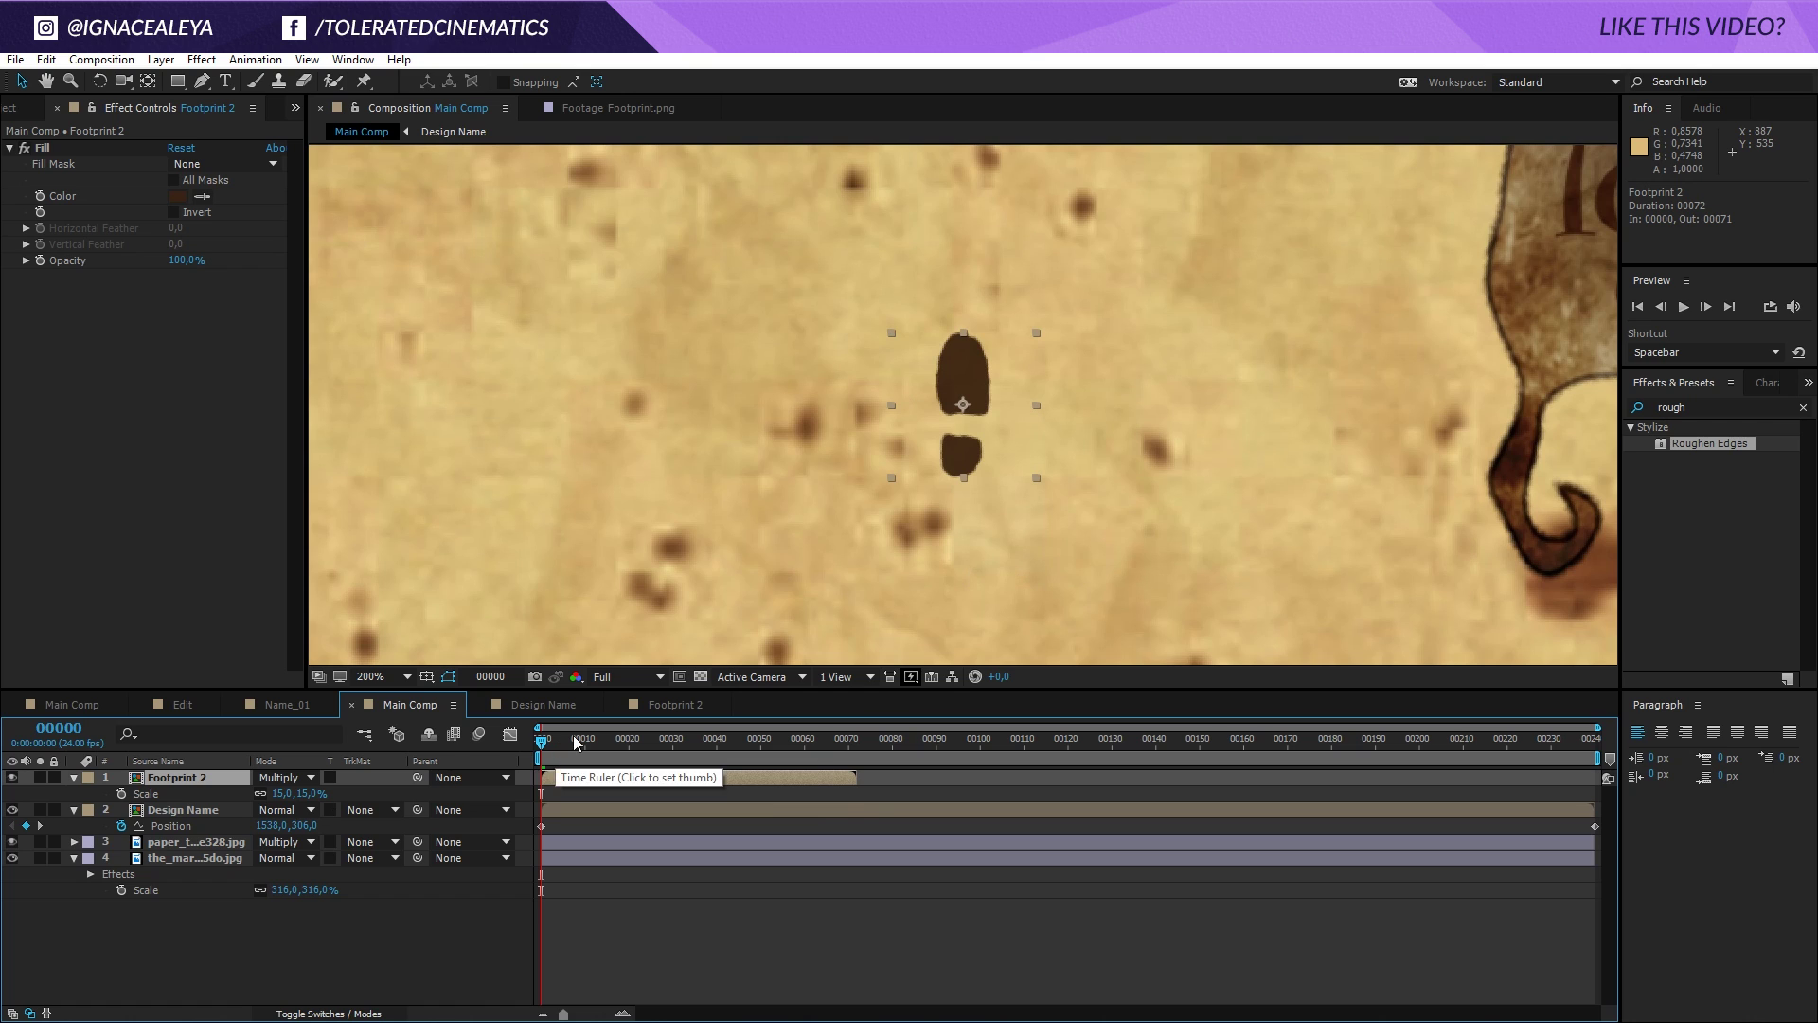
{"action": "left_click", "coordinate": [206, 61]}
{"action": "mouse_move", "coordinate": [99, 200]}
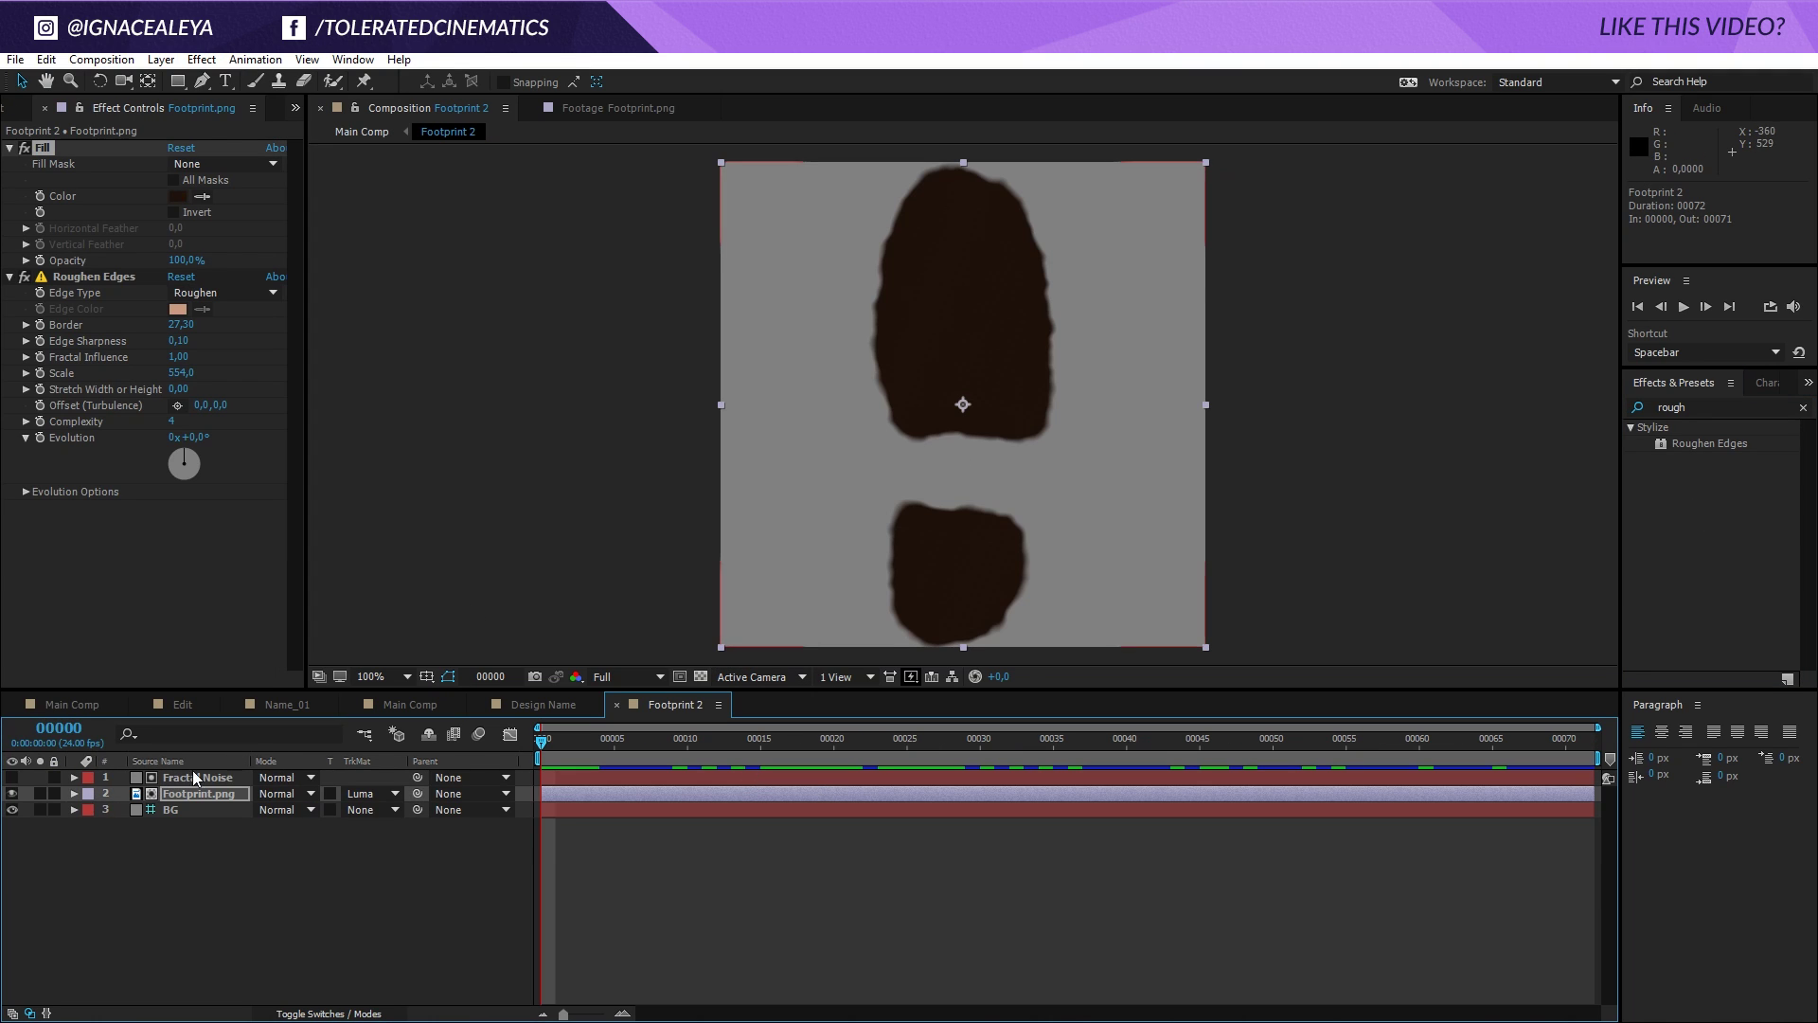
- Set the footprint image's Roughen Edges Border to 60 and Scale to 250, then go back to Main Comp
{"action": "key", "text": "comma"}
{"action": "key", "text": "comma"}
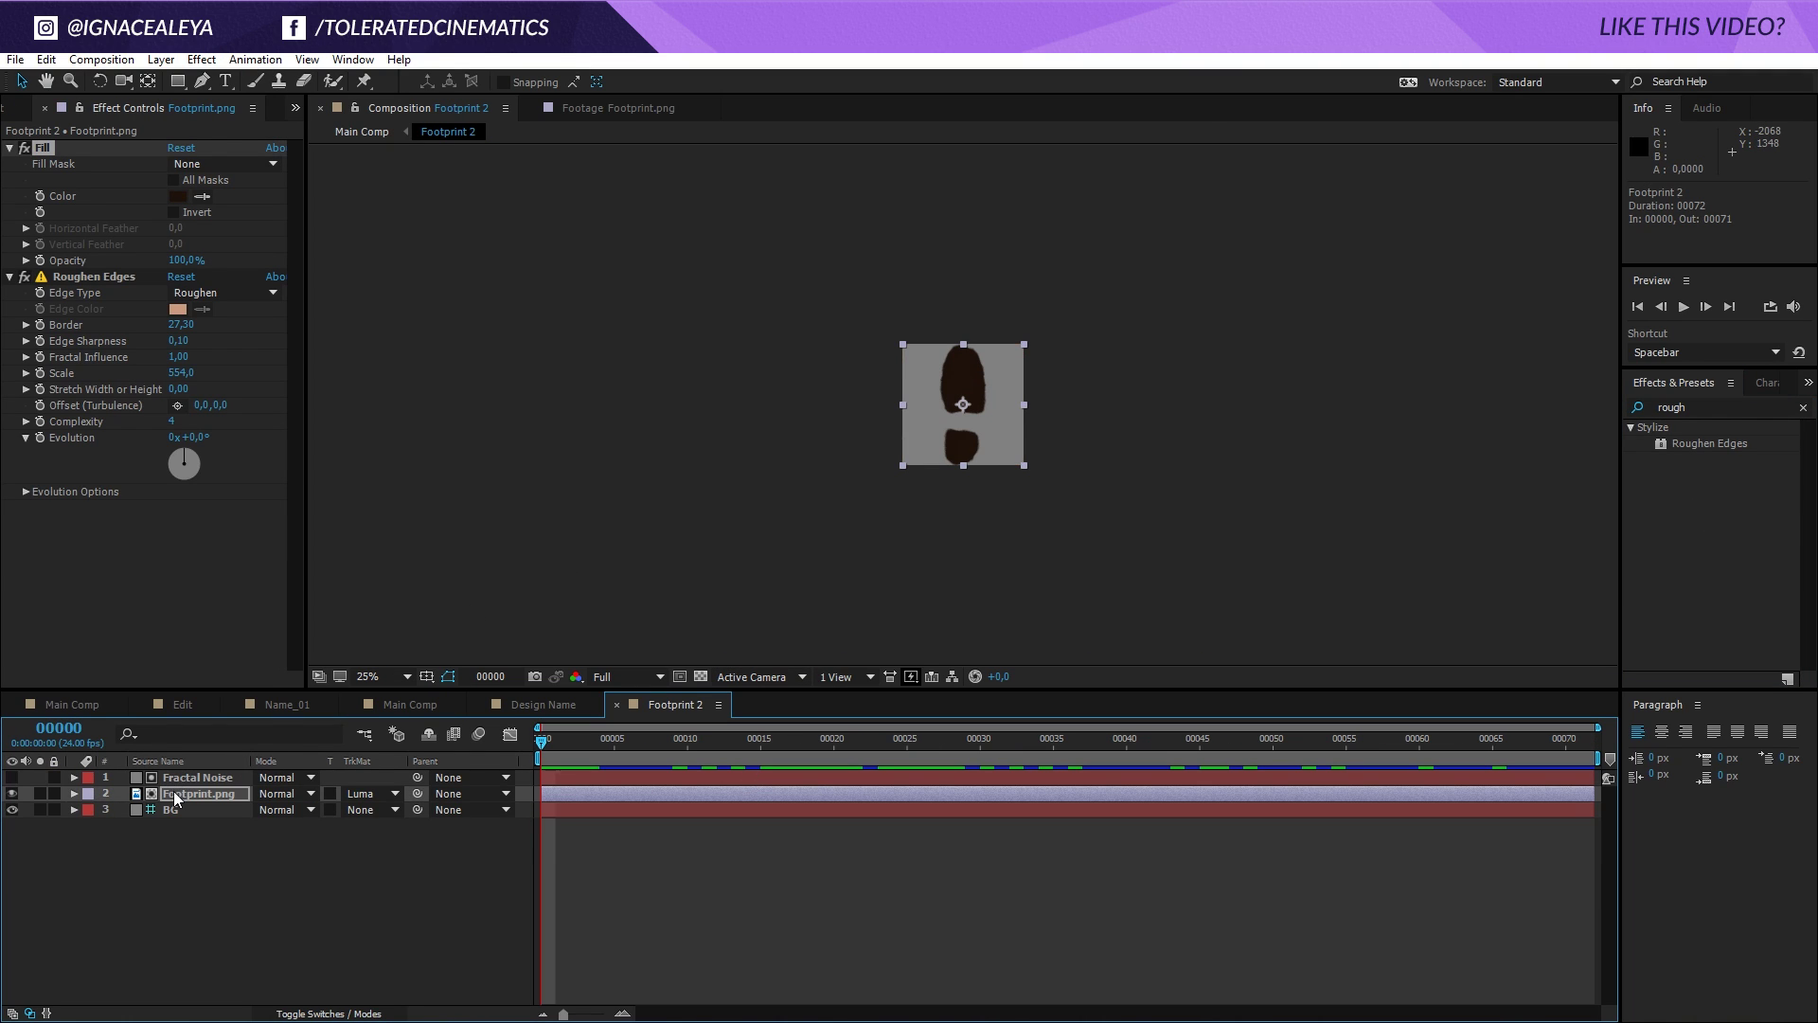
{"action": "left_click", "coordinate": [176, 796]}
{"action": "left_click_drag", "start_coordinate": [180, 324], "coordinate": [293, 327]}
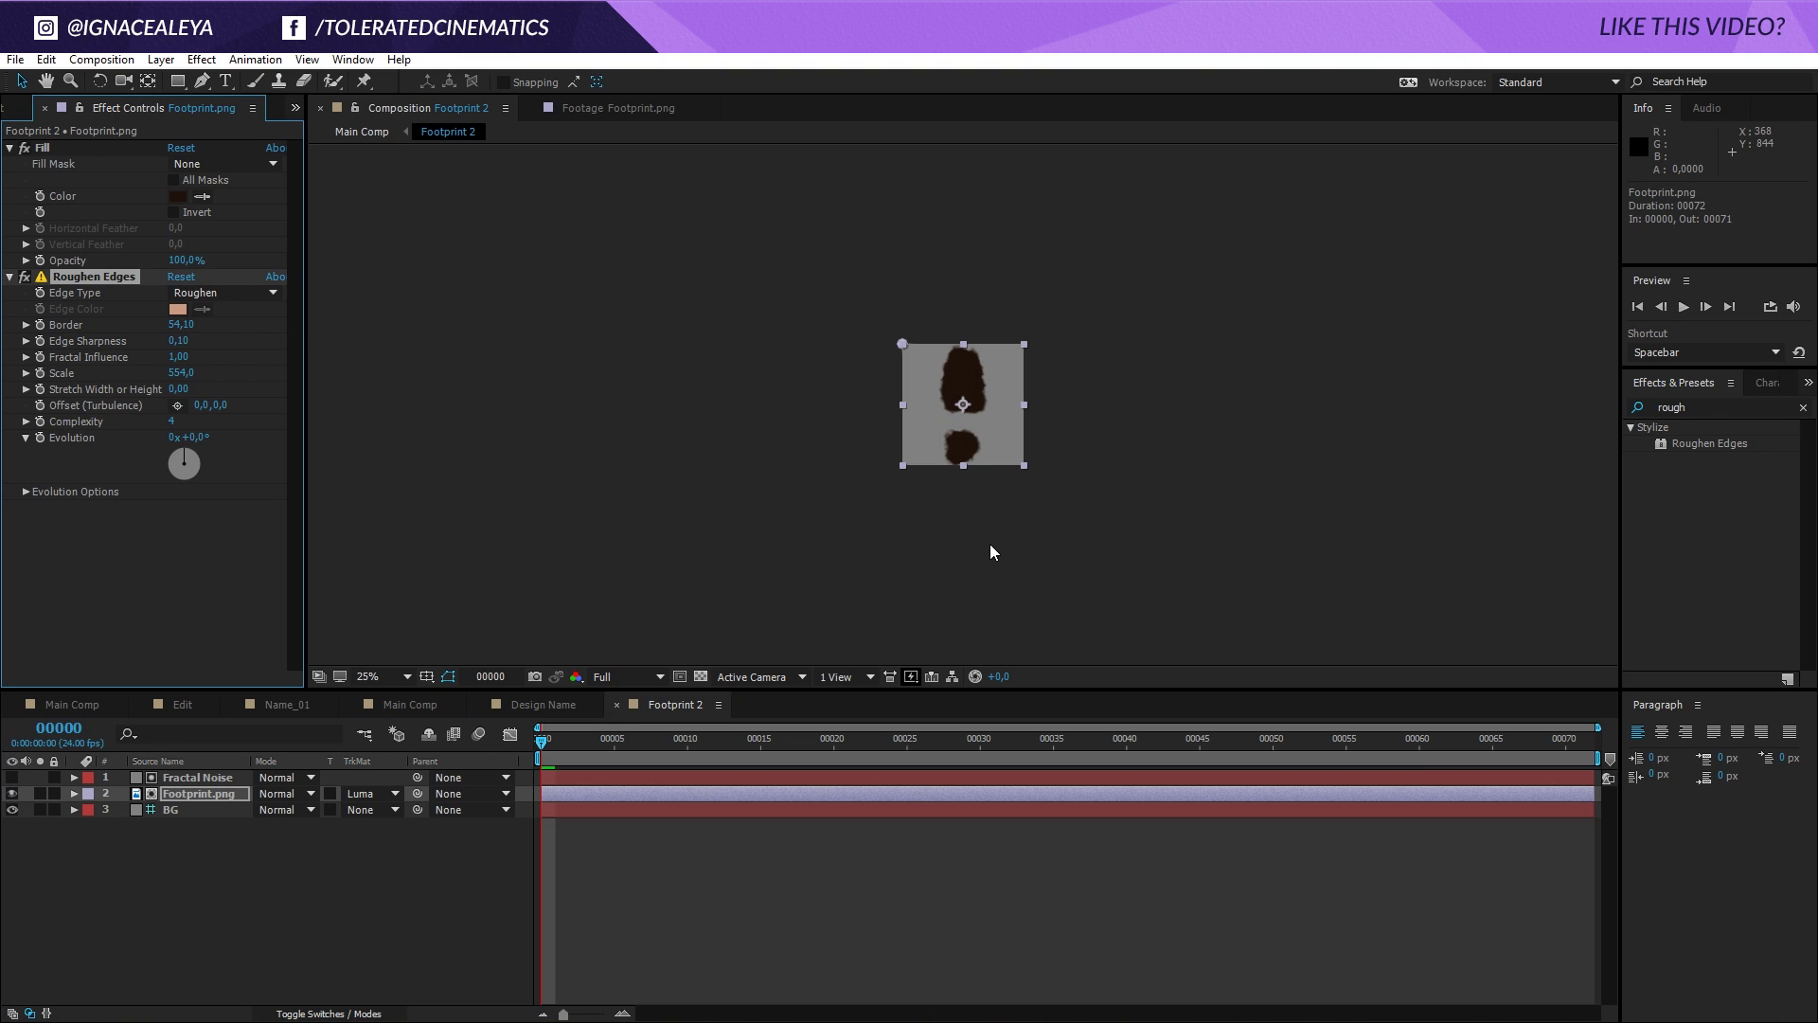
{"action": "key", "text": "comma"}
{"action": "left_click", "coordinate": [412, 468]}
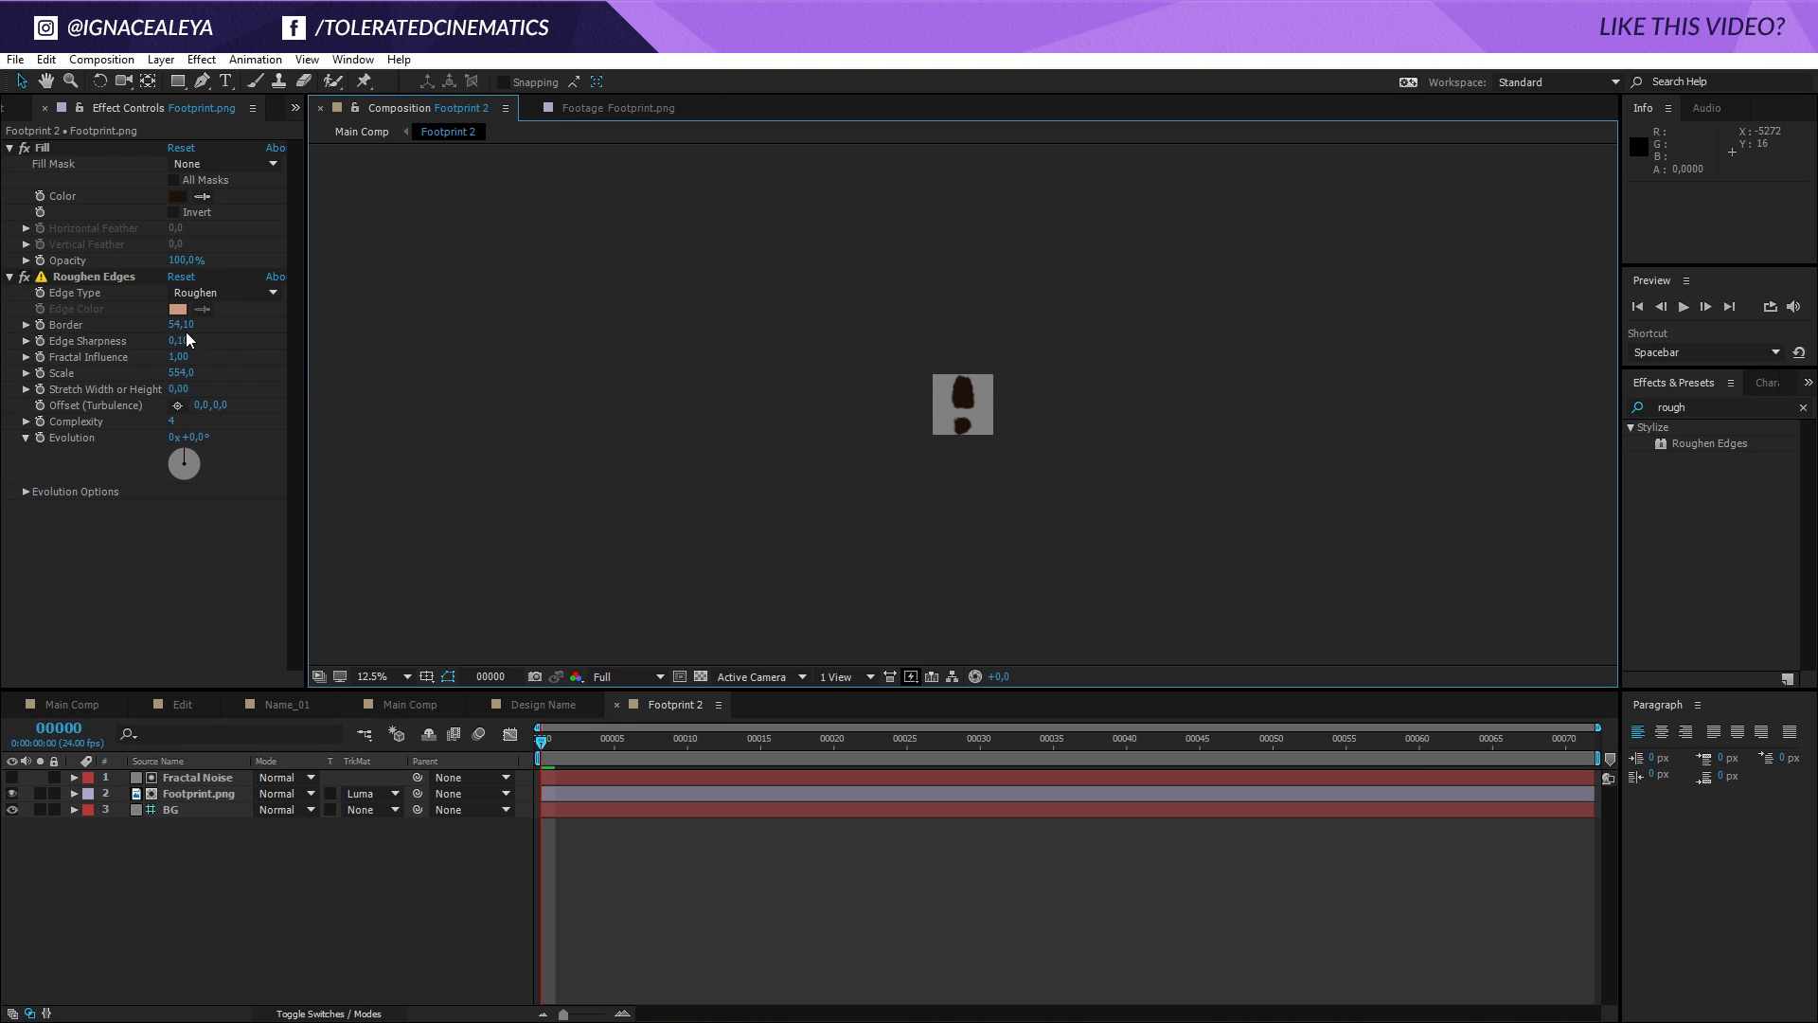
{"action": "left_click_drag", "start_coordinate": [180, 324], "coordinate": [257, 326]}
{"action": "type", "text": "2"}
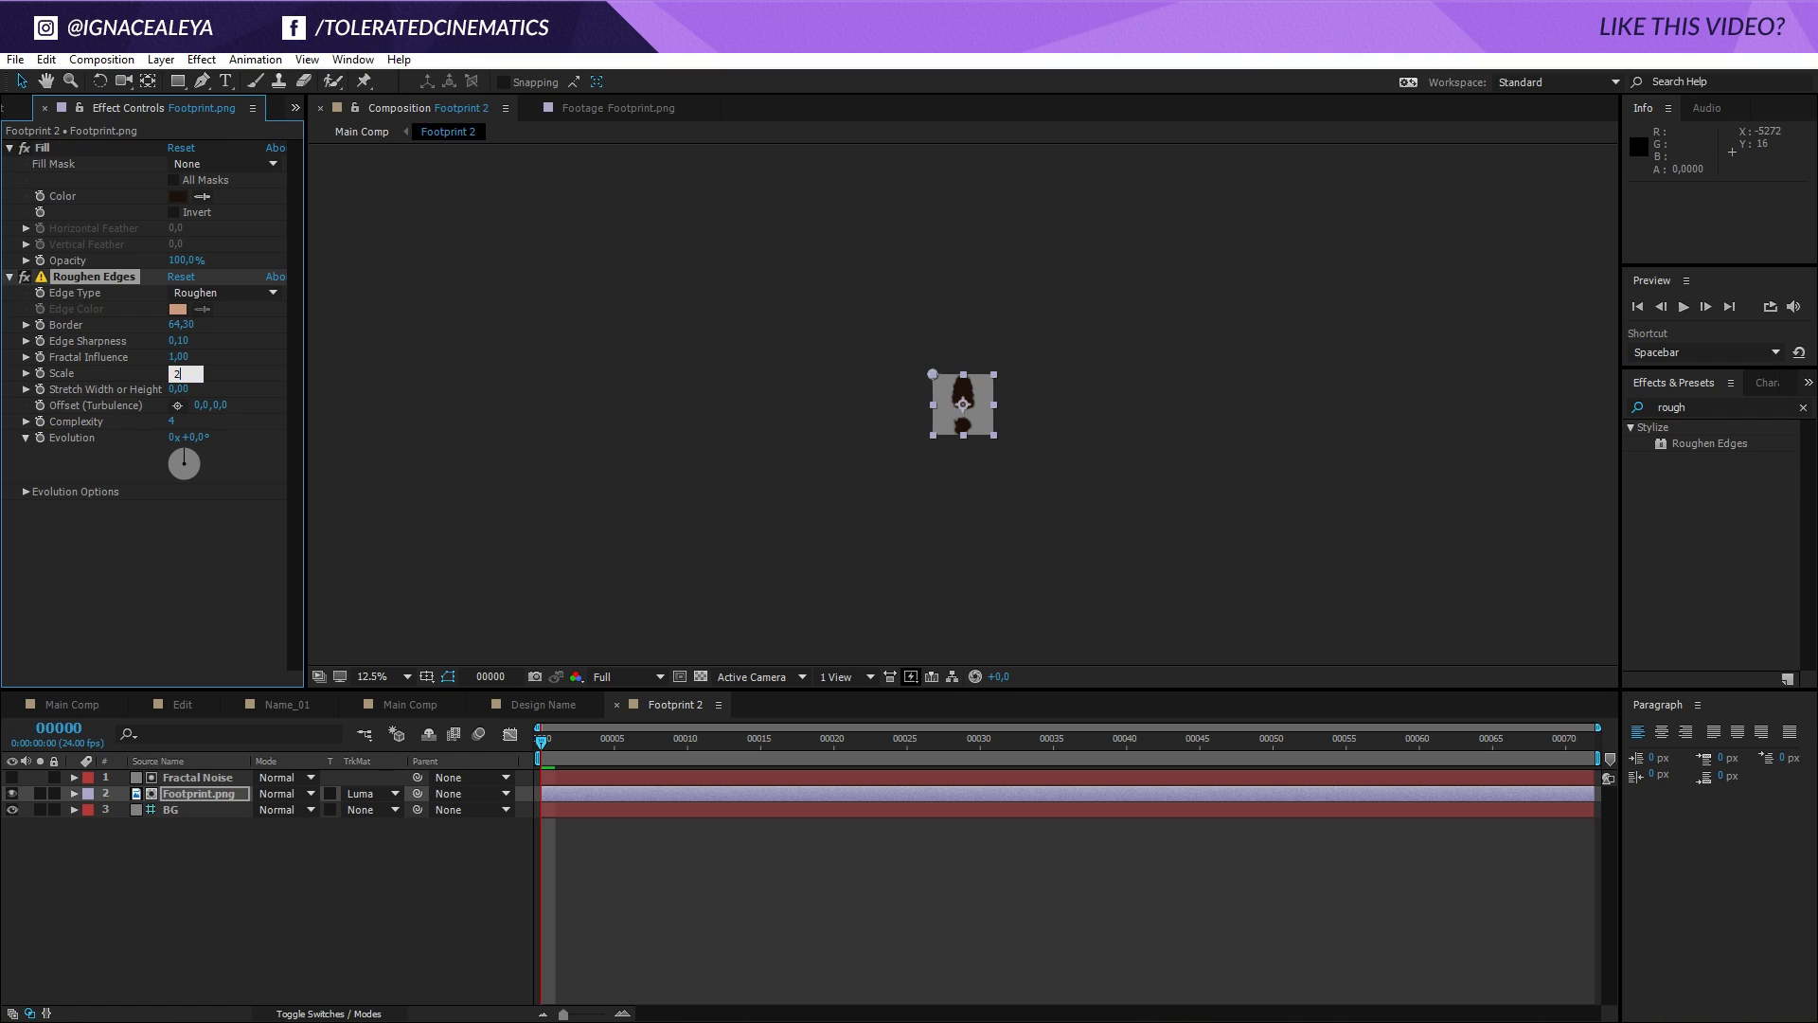
{"action": "type", "text": "5"}
{"action": "key", "text": "Return"}
{"action": "left_click", "coordinate": [482, 394]}
{"action": "key", "text": "period"}
{"action": "key", "text": "period"}
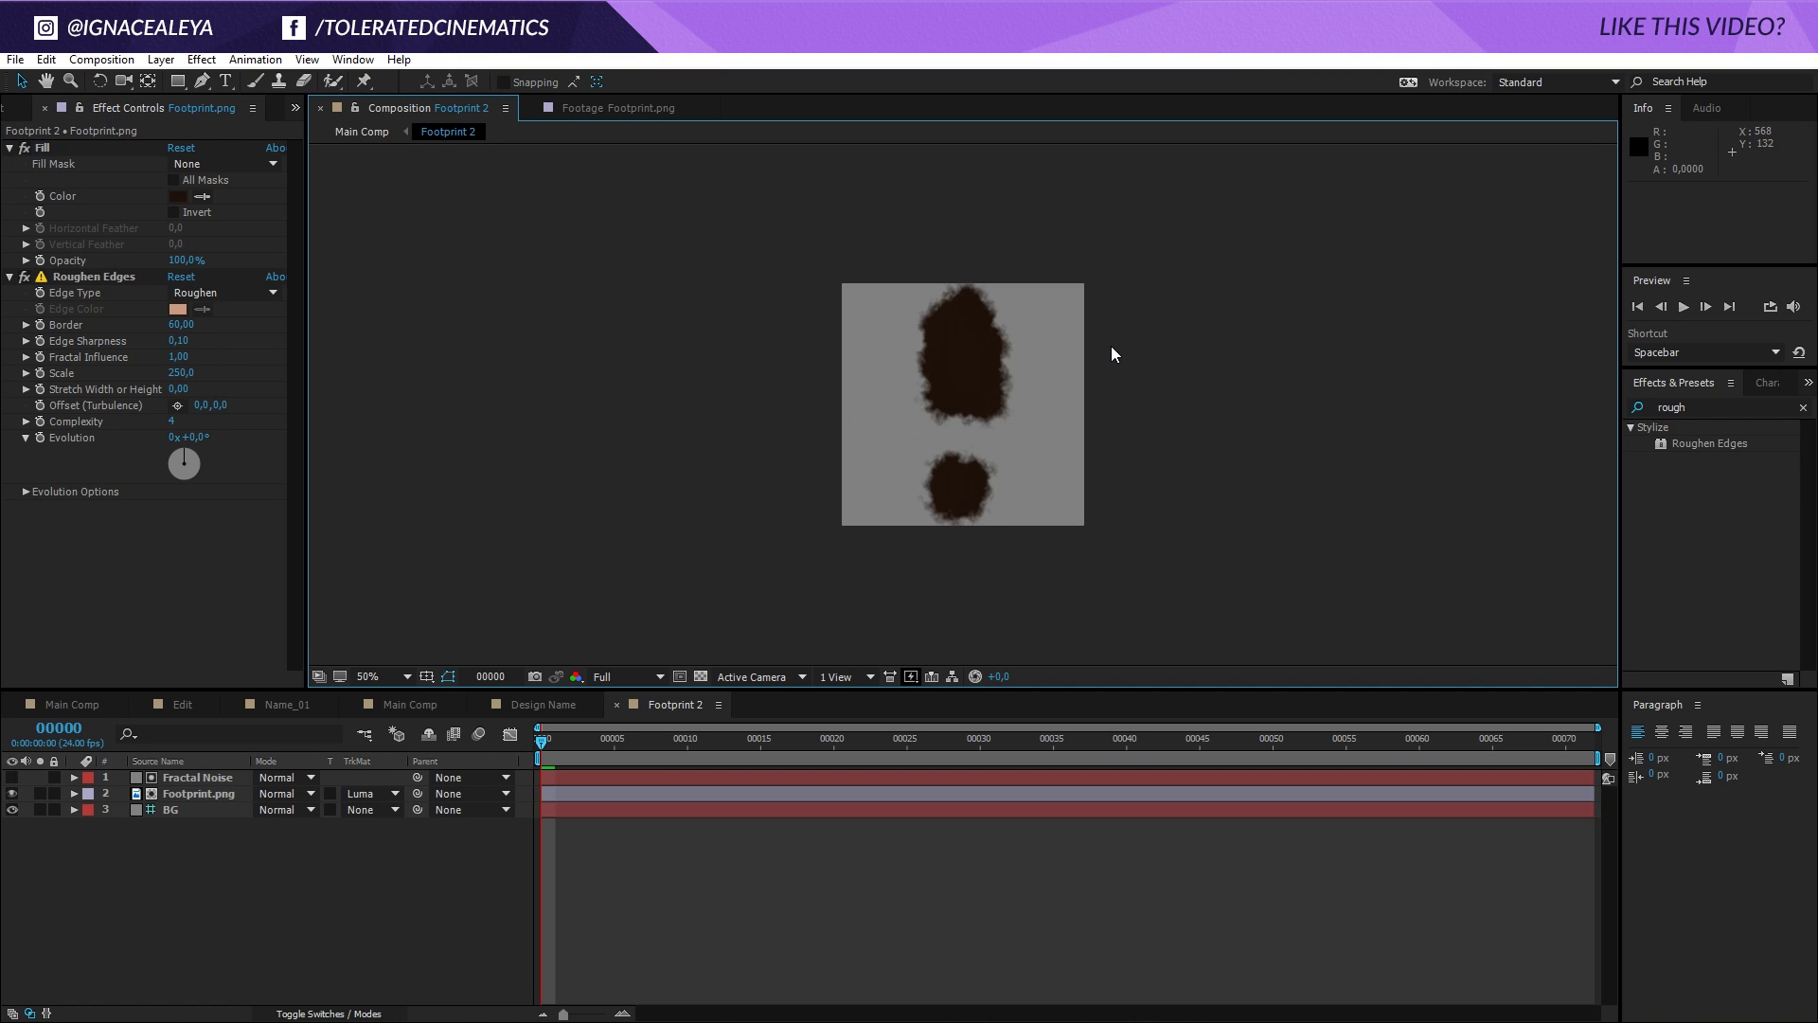
{"action": "left_click", "coordinate": [436, 705]}
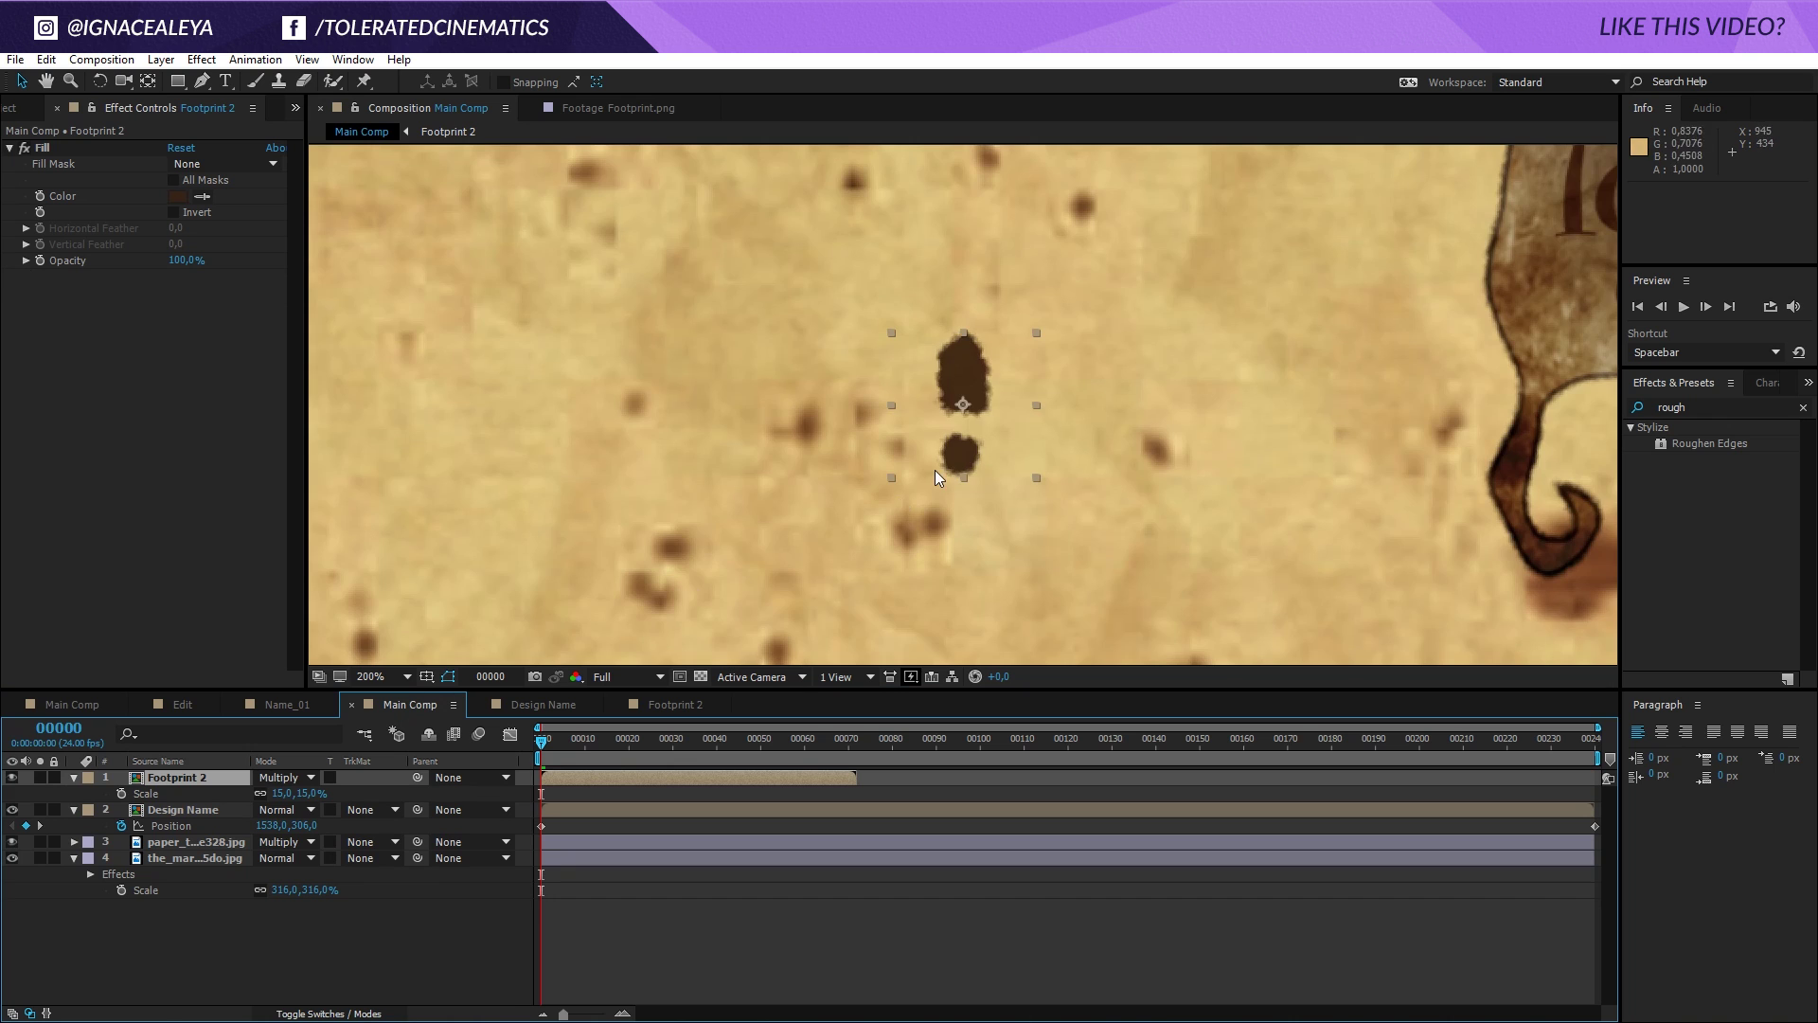
- Zoom the view to 50% and rotate Footprint 2 to point along the trail
{"action": "key", "text": "comma"}
{"action": "key", "text": "comma"}
{"action": "key", "text": "comma"}
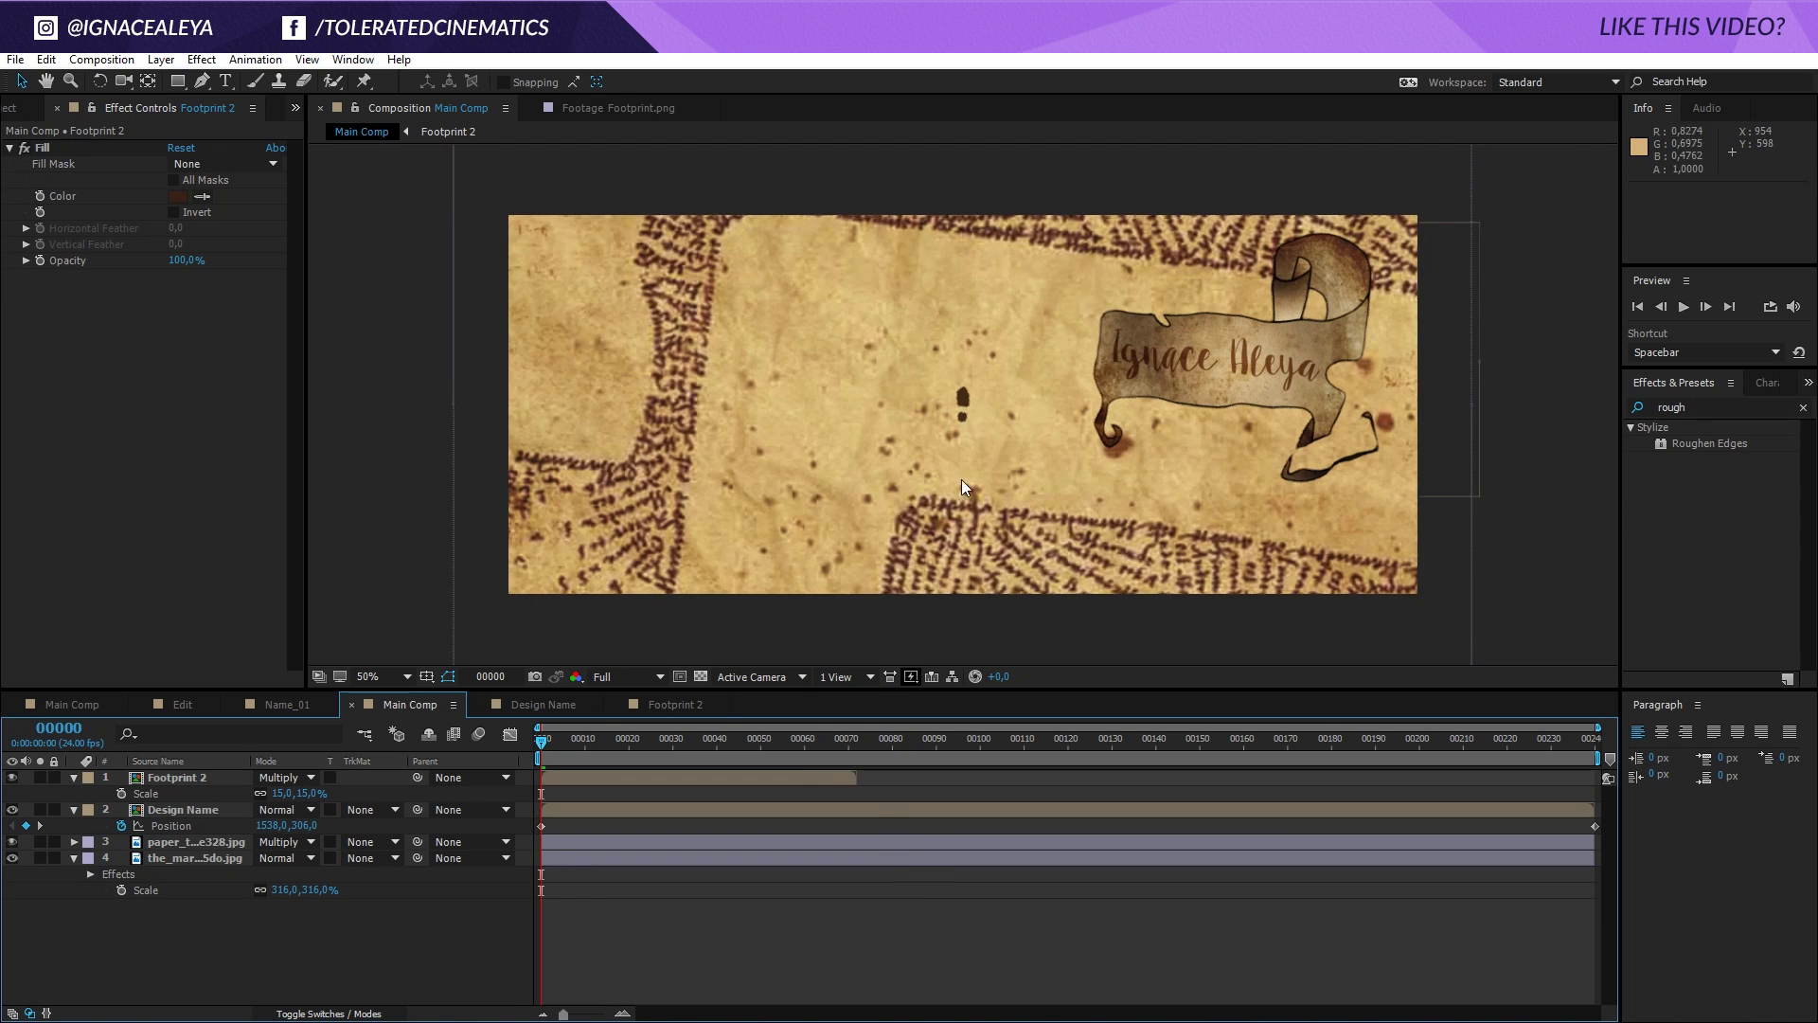
{"action": "scroll", "coordinate": [958, 429], "scroll_direction": "up", "scroll_amount": 2}
{"action": "left_click", "coordinate": [592, 778]}
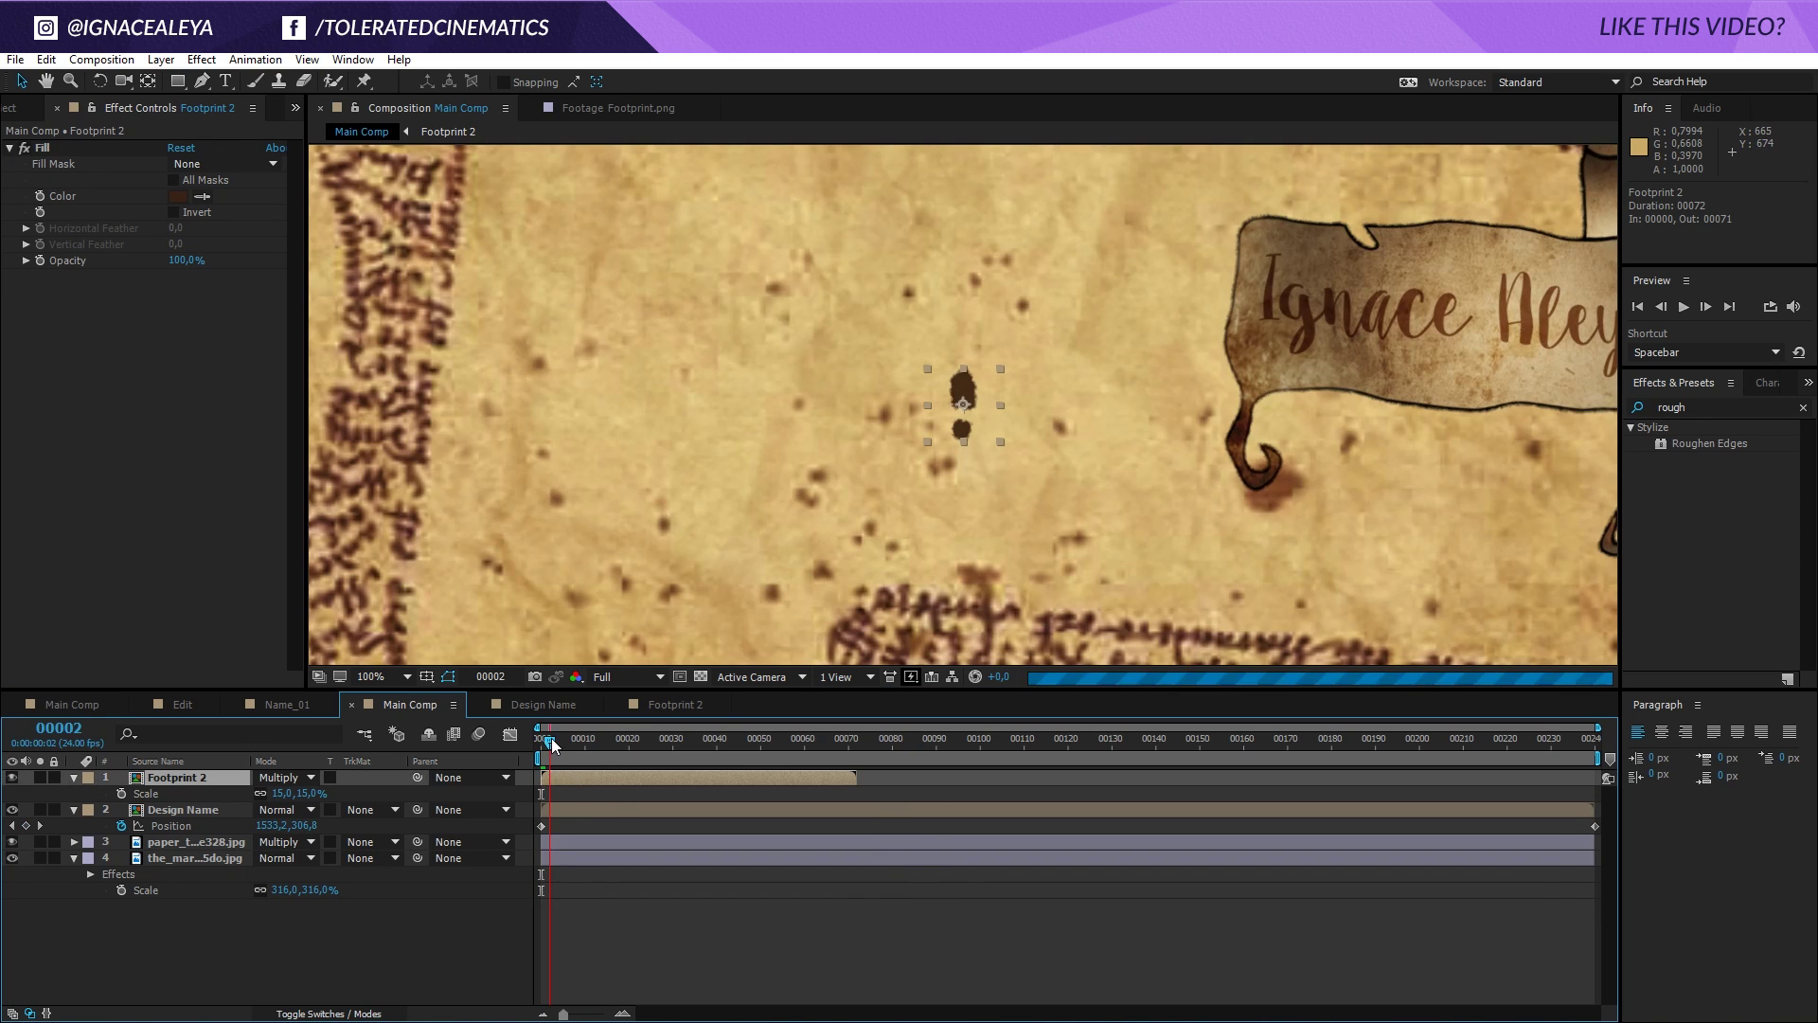
{"action": "mouse_move", "coordinate": [542, 740]}
{"action": "left_mouse_down"}
{"action": "mouse_move", "coordinate": [776, 747]}
{"action": "mouse_move", "coordinate": [577, 744]}
{"action": "mouse_move", "coordinate": [694, 729]}
{"action": "mouse_move", "coordinate": [740, 735]}
{"action": "mouse_move", "coordinate": [565, 742]}
{"action": "mouse_move", "coordinate": [525, 765]}
{"action": "left_mouse_up"}
{"action": "scroll", "coordinate": [952, 492], "scroll_direction": "down", "scroll_amount": 2}
{"action": "left_click", "coordinate": [858, 911]}
{"action": "left_click", "coordinate": [567, 780]}
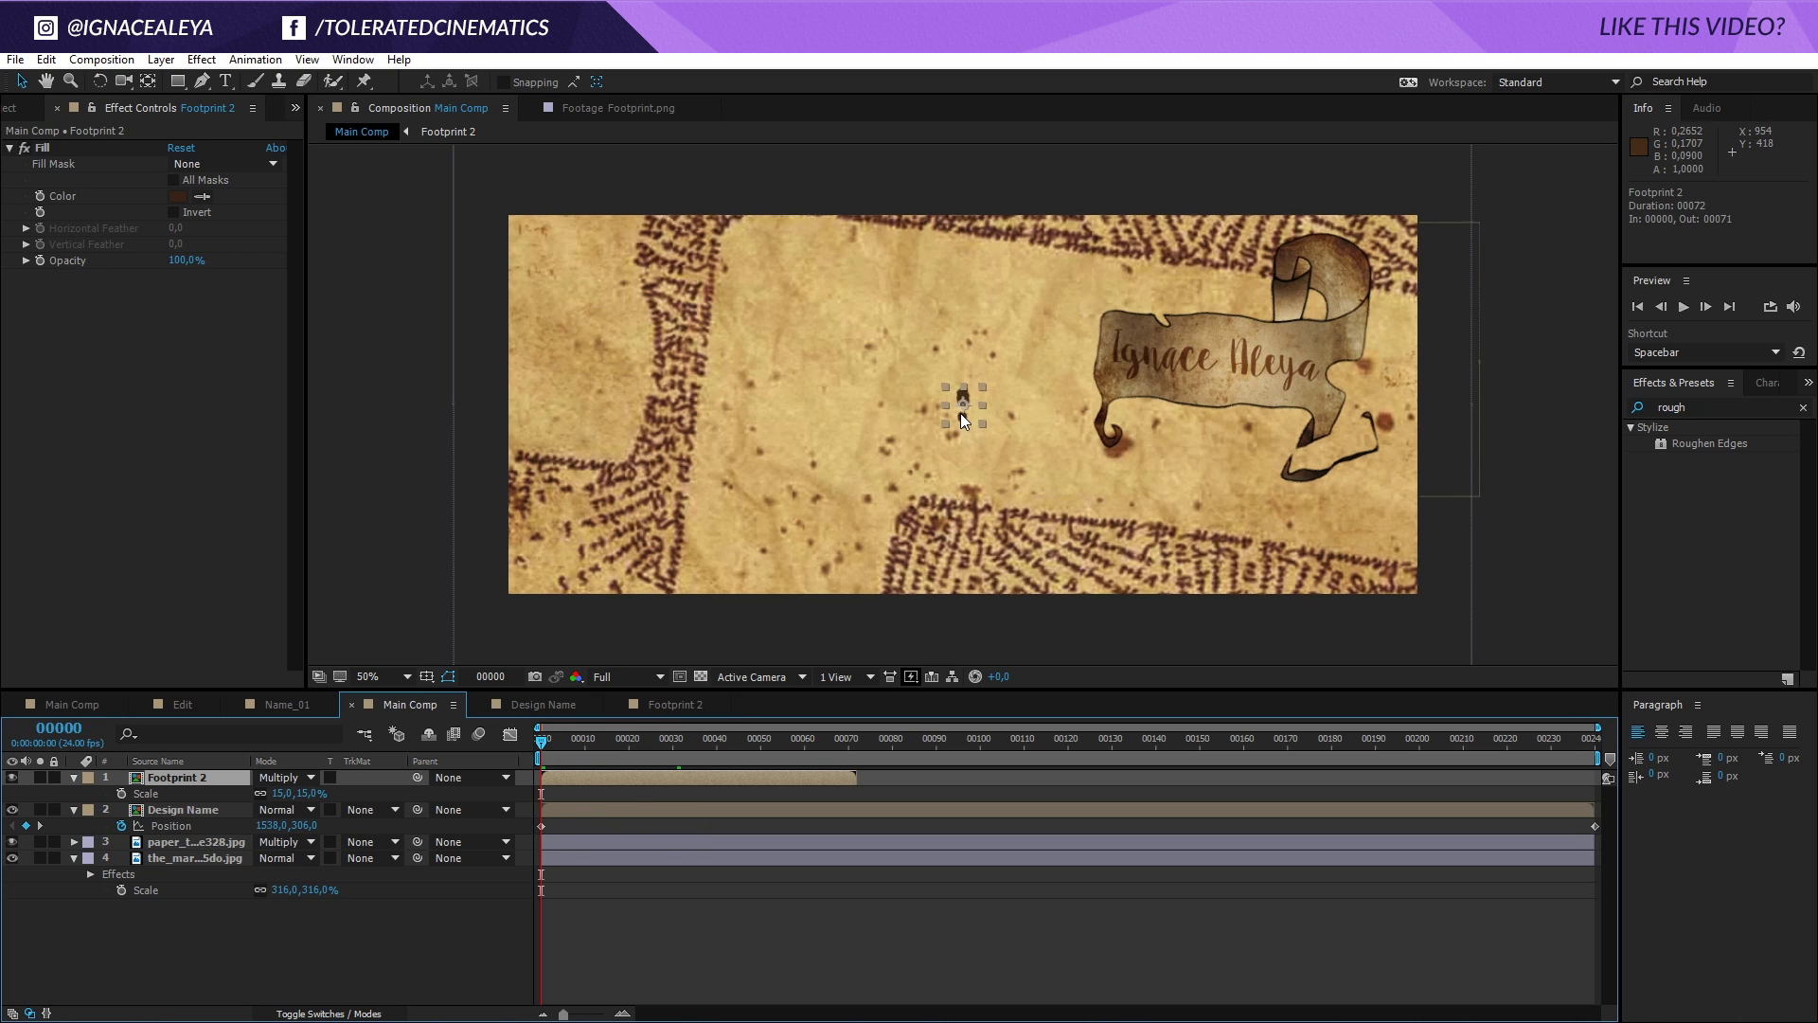
{"action": "key", "text": "w"}
{"action": "mouse_move", "coordinate": [963, 413]}
{"action": "left_mouse_down"}
{"action": "mouse_move", "coordinate": [1008, 405]}
{"action": "mouse_move", "coordinate": [1002, 422]}
{"action": "mouse_move", "coordinate": [938, 308]}
{"action": "mouse_move", "coordinate": [1002, 451]}
{"action": "mouse_move", "coordinate": [1053, 383]}
{"action": "mouse_move", "coordinate": [974, 414]}
{"action": "mouse_move", "coordinate": [1062, 417]}
{"action": "mouse_move", "coordinate": [1036, 390]}
{"action": "mouse_move", "coordinate": [953, 419]}
{"action": "left_mouse_up"}
{"action": "key", "text": "v"}
- Duplicate the footprint, placing and rotating the first copies along the curving path
{"action": "key", "text": "ctrl+d"}
{"action": "key", "text": "ctrl+d"}
{"action": "key", "text": "ctrl+d"}
{"action": "key", "text": "ctrl+d"}
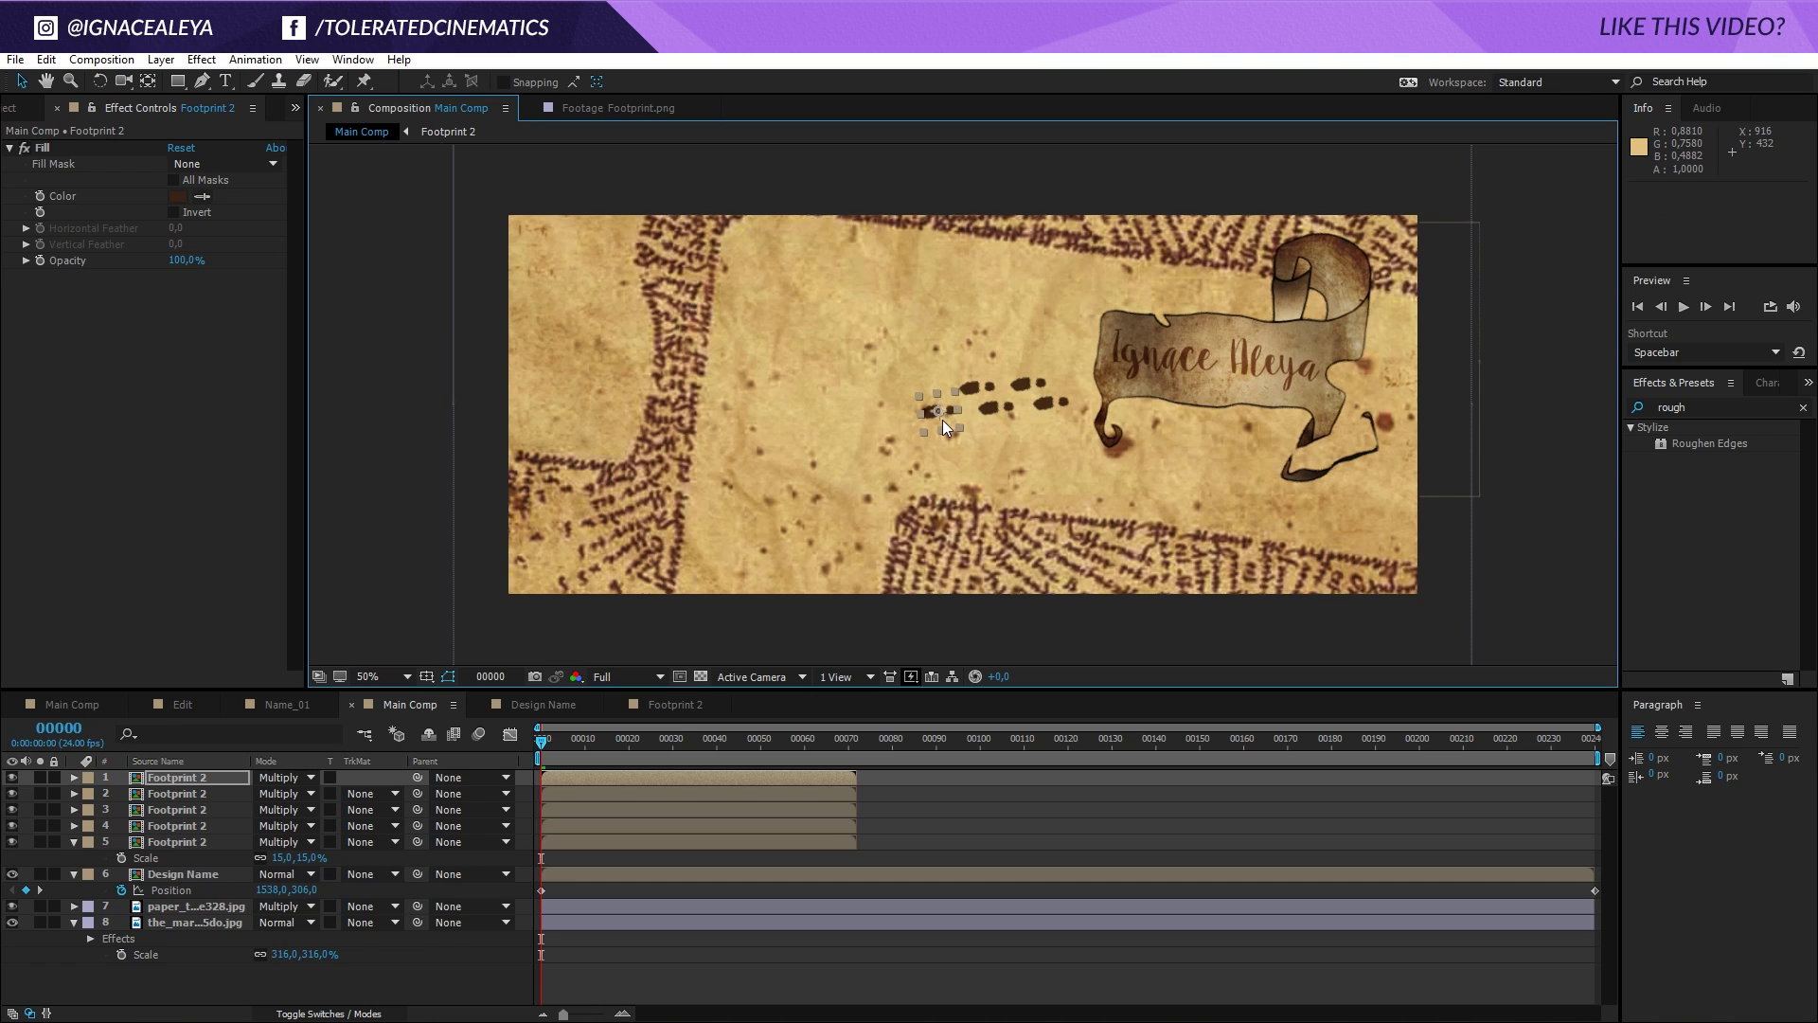
{"action": "key", "text": "ctrl+d"}
{"action": "left_click_drag", "start_coordinate": [941, 419], "coordinate": [877, 379]}
{"action": "key", "text": "w"}
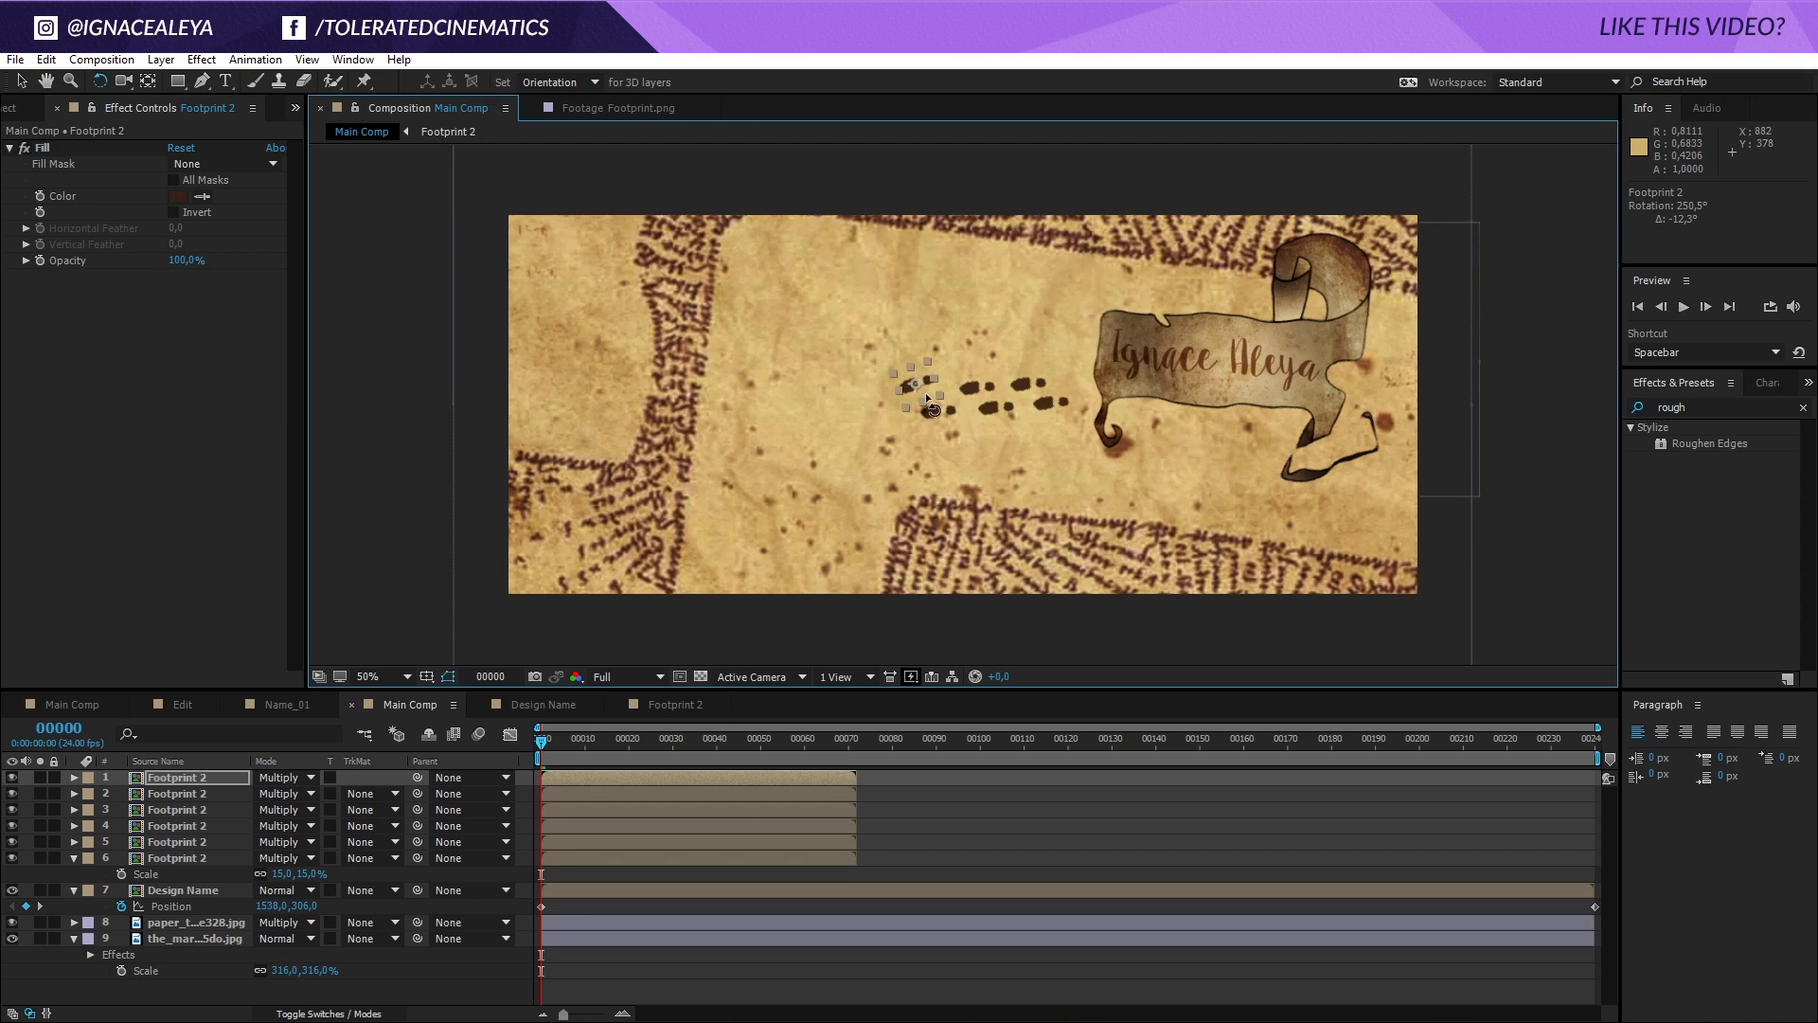
{"action": "key", "text": "v"}
{"action": "left_click_drag", "start_coordinate": [926, 396], "coordinate": [859, 524]}
{"action": "key", "text": "ctrl+d"}
{"action": "key", "text": "w"}
{"action": "key", "text": "v"}
- Add more rotated footprint copies to extend the trail toward the lower left, then scrub to check
{"action": "key", "text": "ctrl+d"}
{"action": "key", "text": "ctrl+d"}
{"action": "key", "text": "w"}
{"action": "key", "text": "ctrl+d"}
{"action": "key", "text": "w"}
{"action": "key", "text": "v"}
{"action": "key", "text": "ctrl+d"}
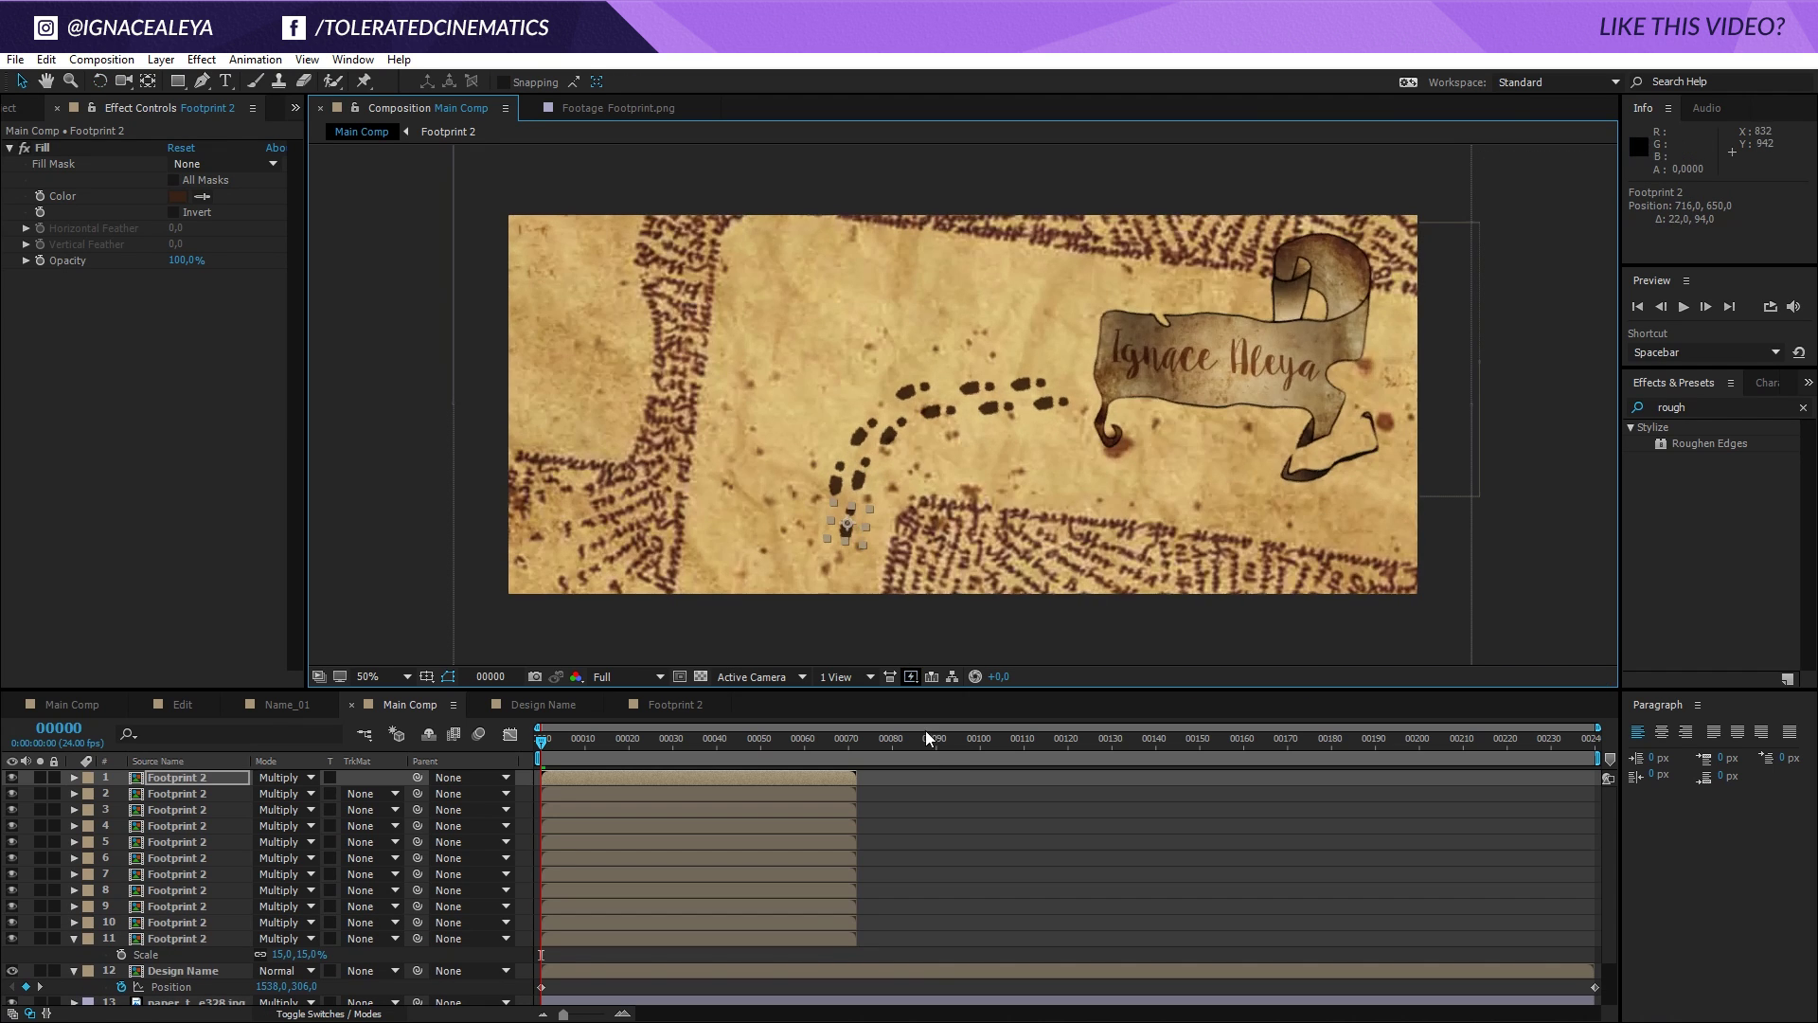
{"action": "left_click_drag", "start_coordinate": [925, 730], "coordinate": [537, 778]}
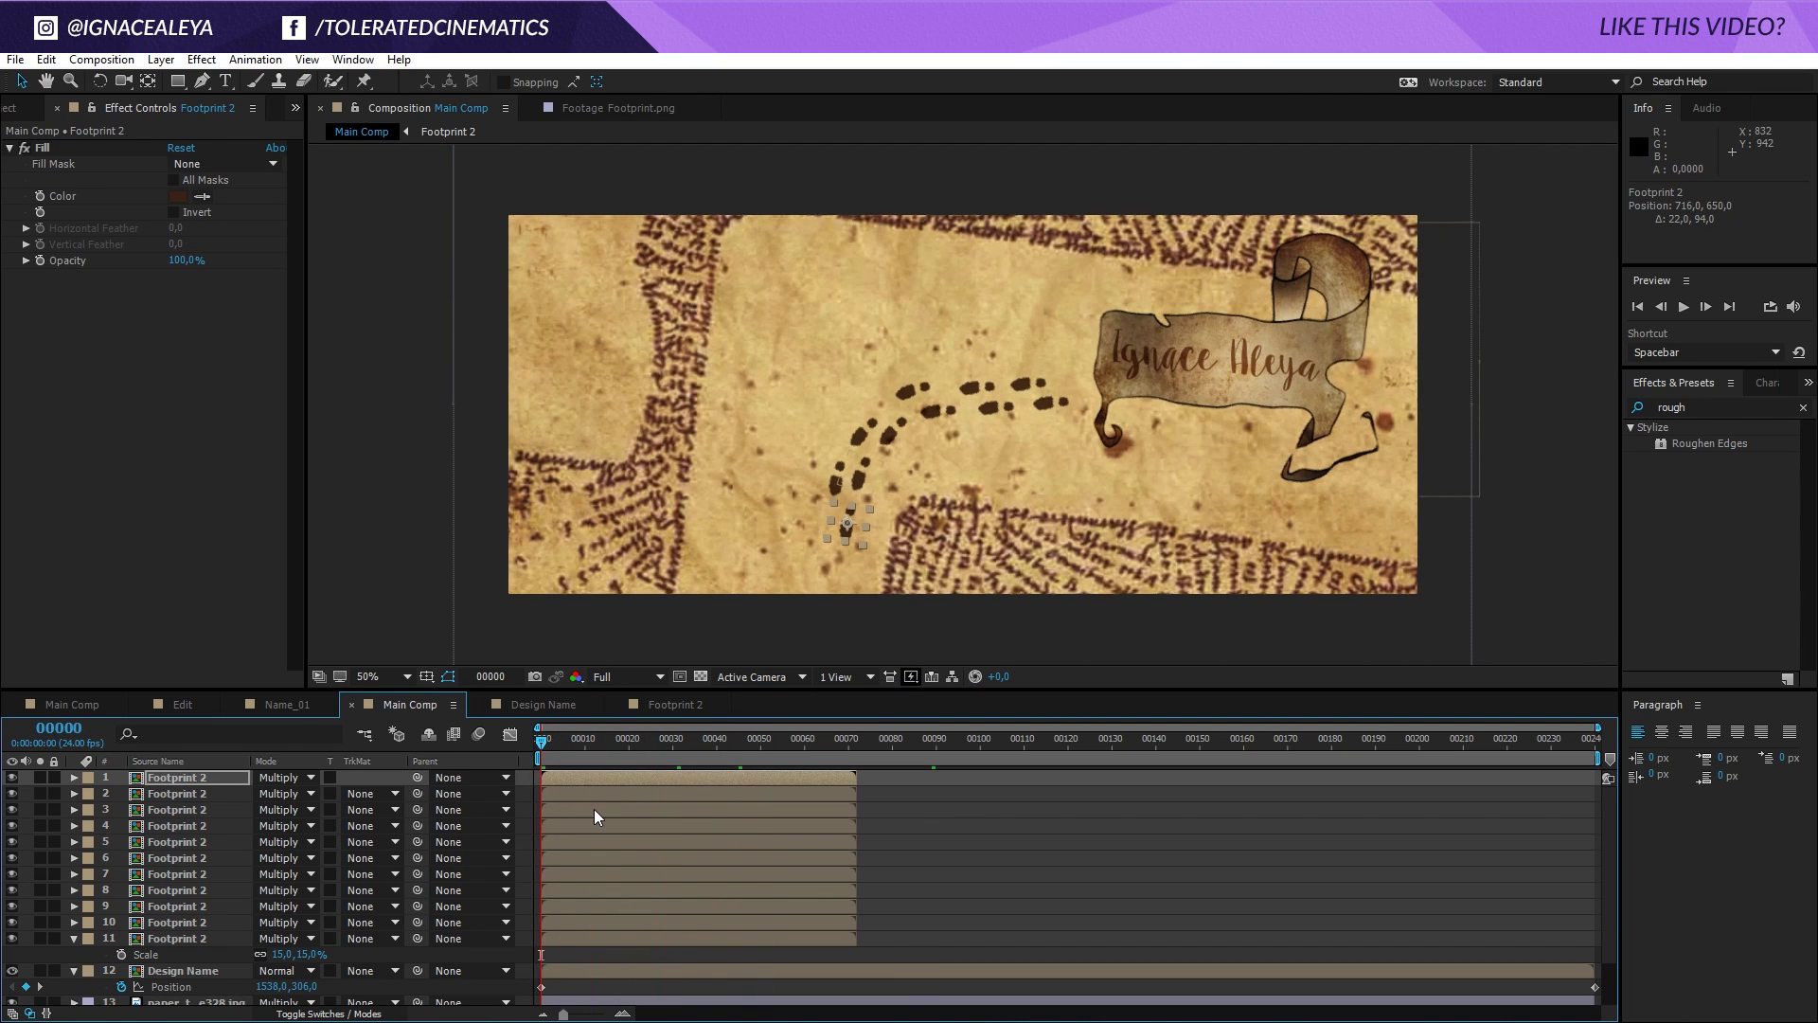
- Zoom the timeline to 60 frames and start footprint layers 10 to 5 between frames 4 and 21
{"action": "left_click", "coordinate": [561, 923]}
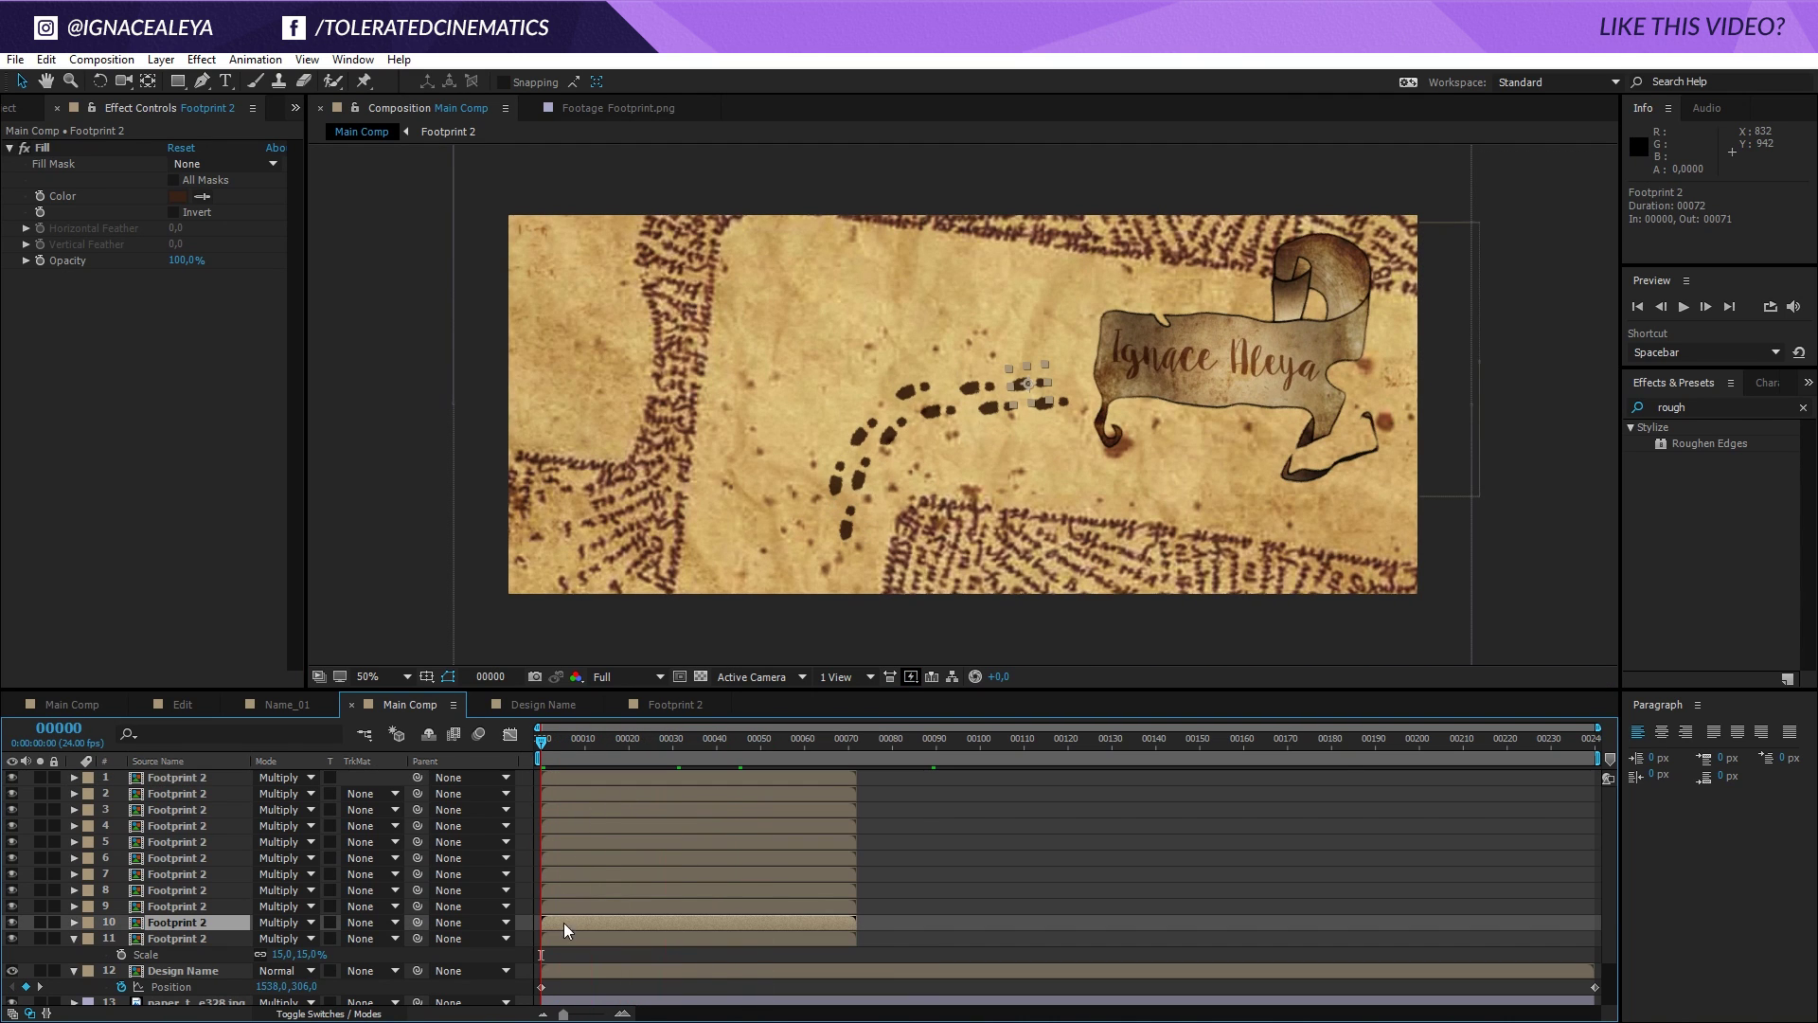
{"action": "left_click", "coordinate": [622, 1014]}
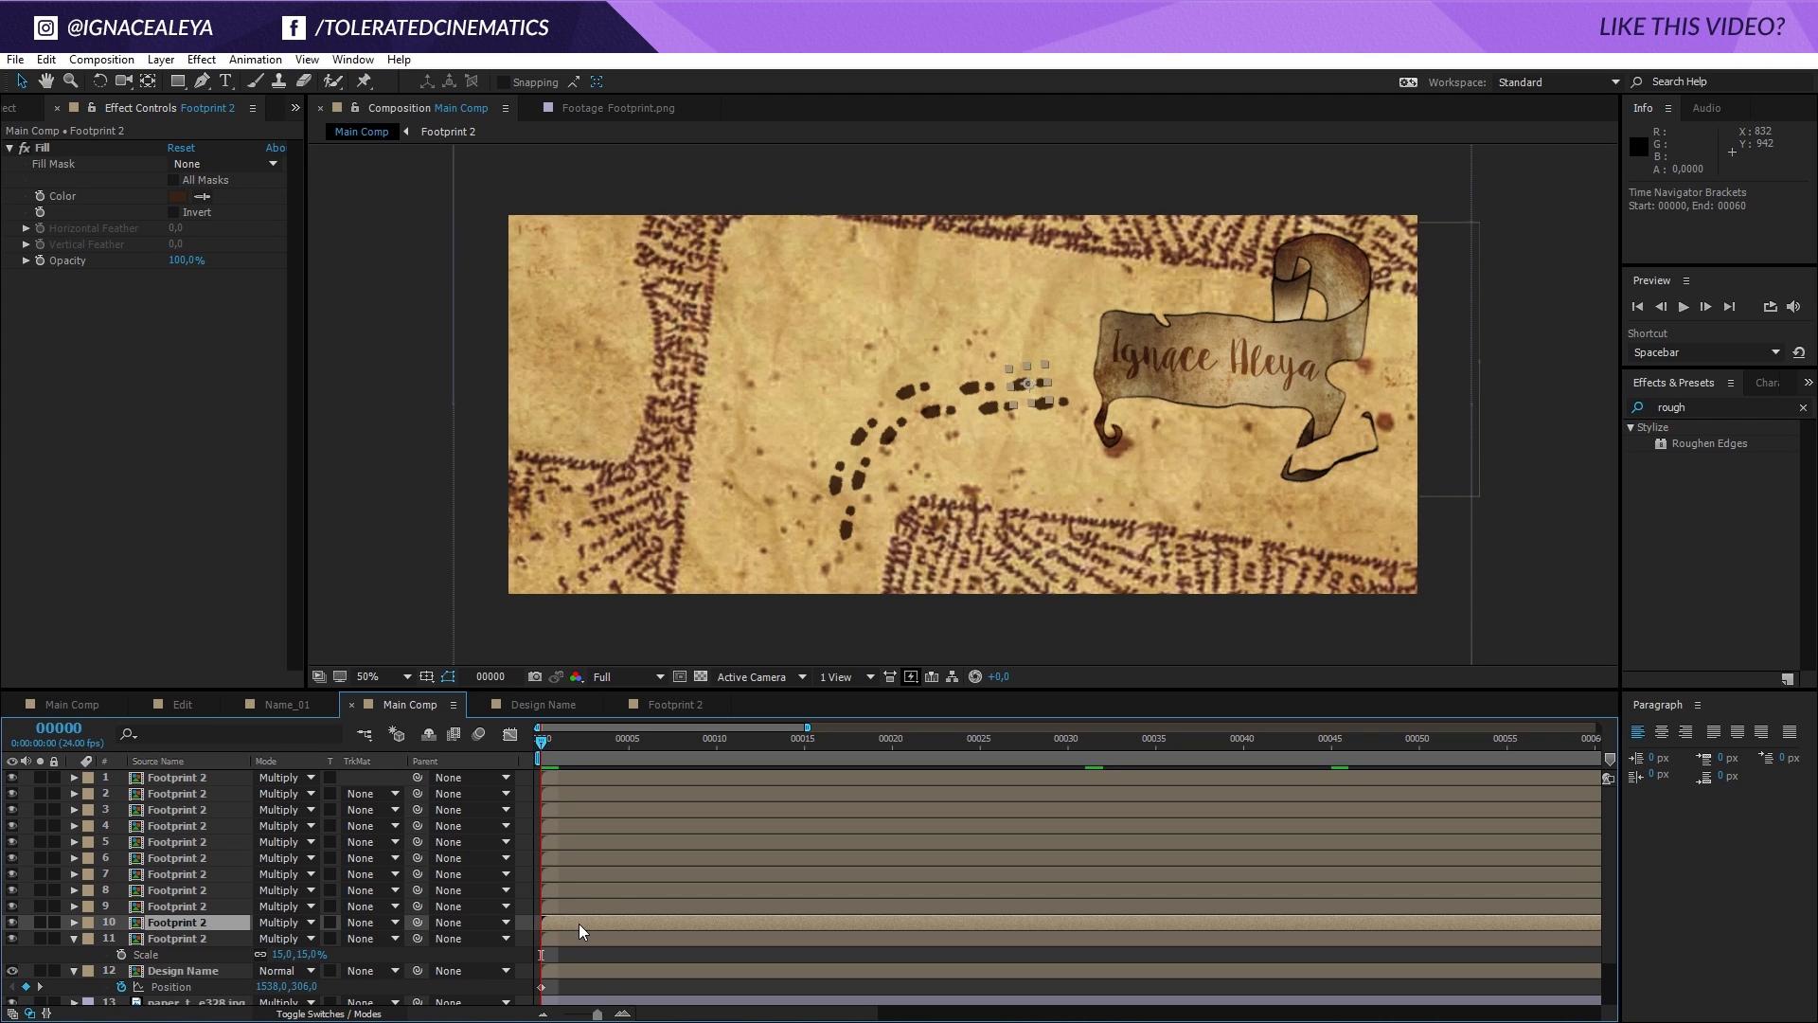
{"action": "left_click_drag", "start_coordinate": [578, 923], "coordinate": [770, 908]}
{"action": "left_click_drag", "start_coordinate": [654, 891], "coordinate": [887, 896]}
{"action": "left_click_drag", "start_coordinate": [727, 874], "coordinate": [1078, 878]}
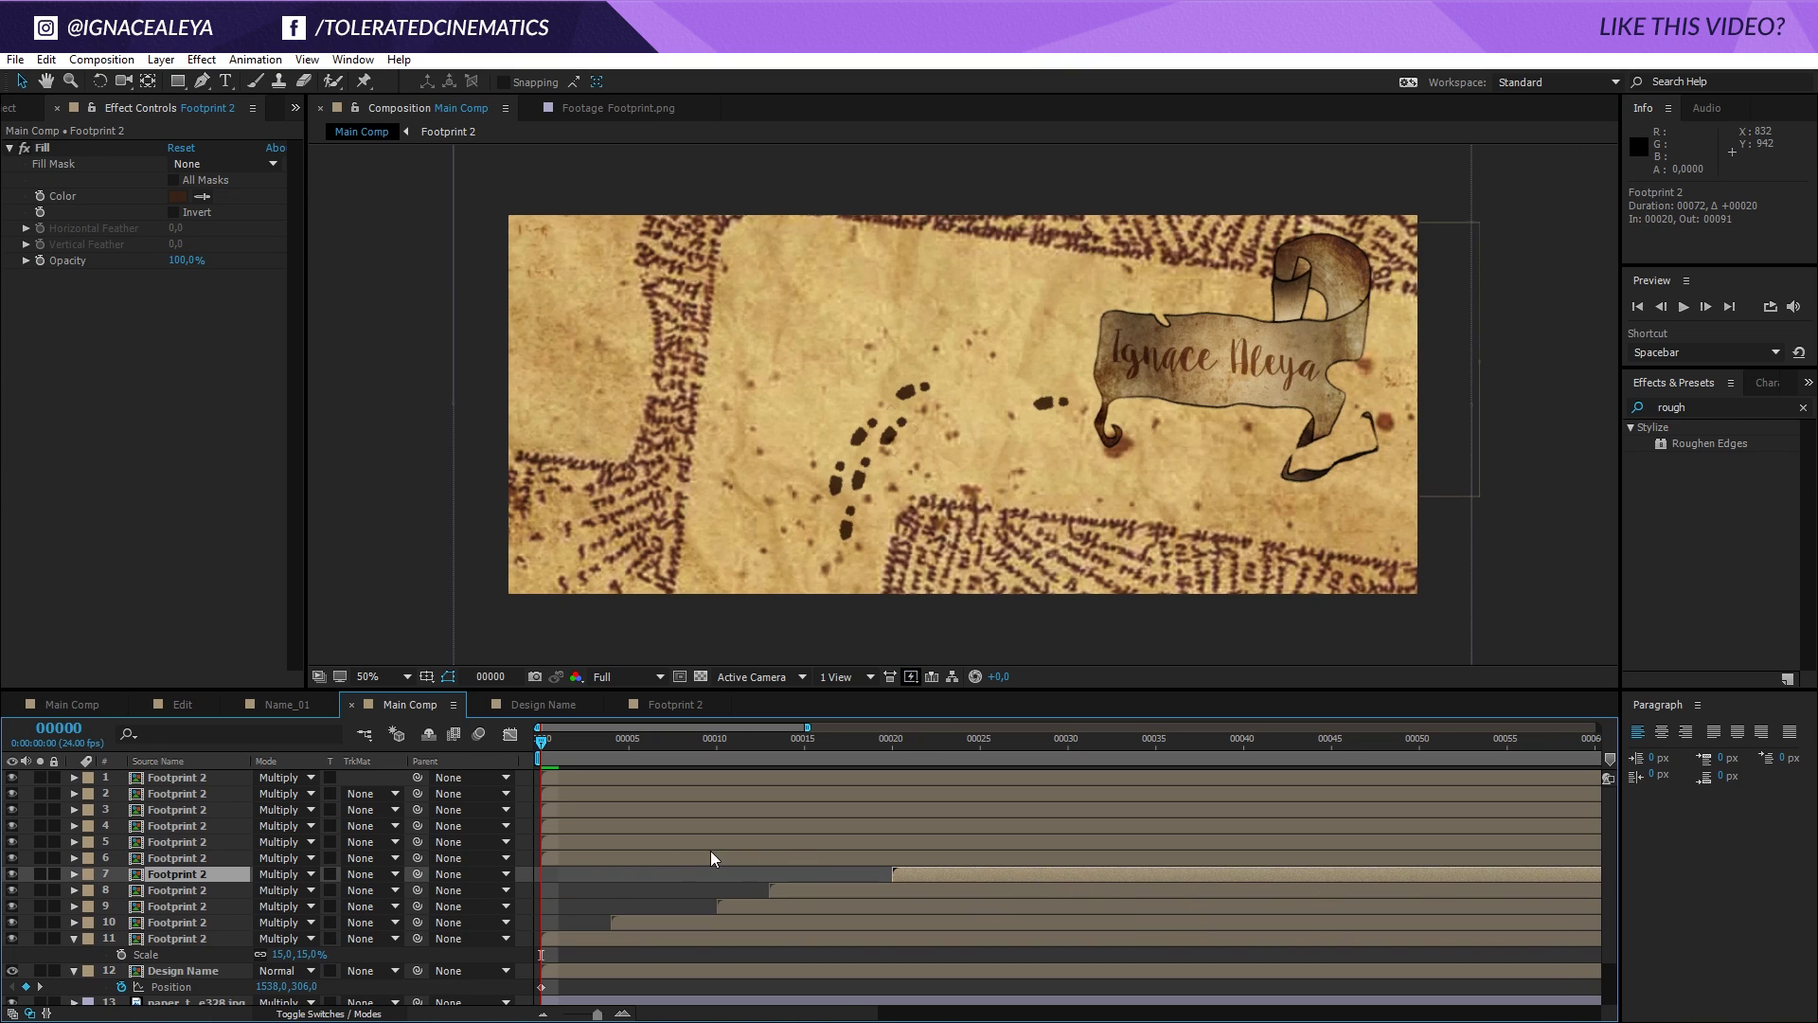
{"action": "left_click_drag", "start_coordinate": [713, 858], "coordinate": [1029, 867]}
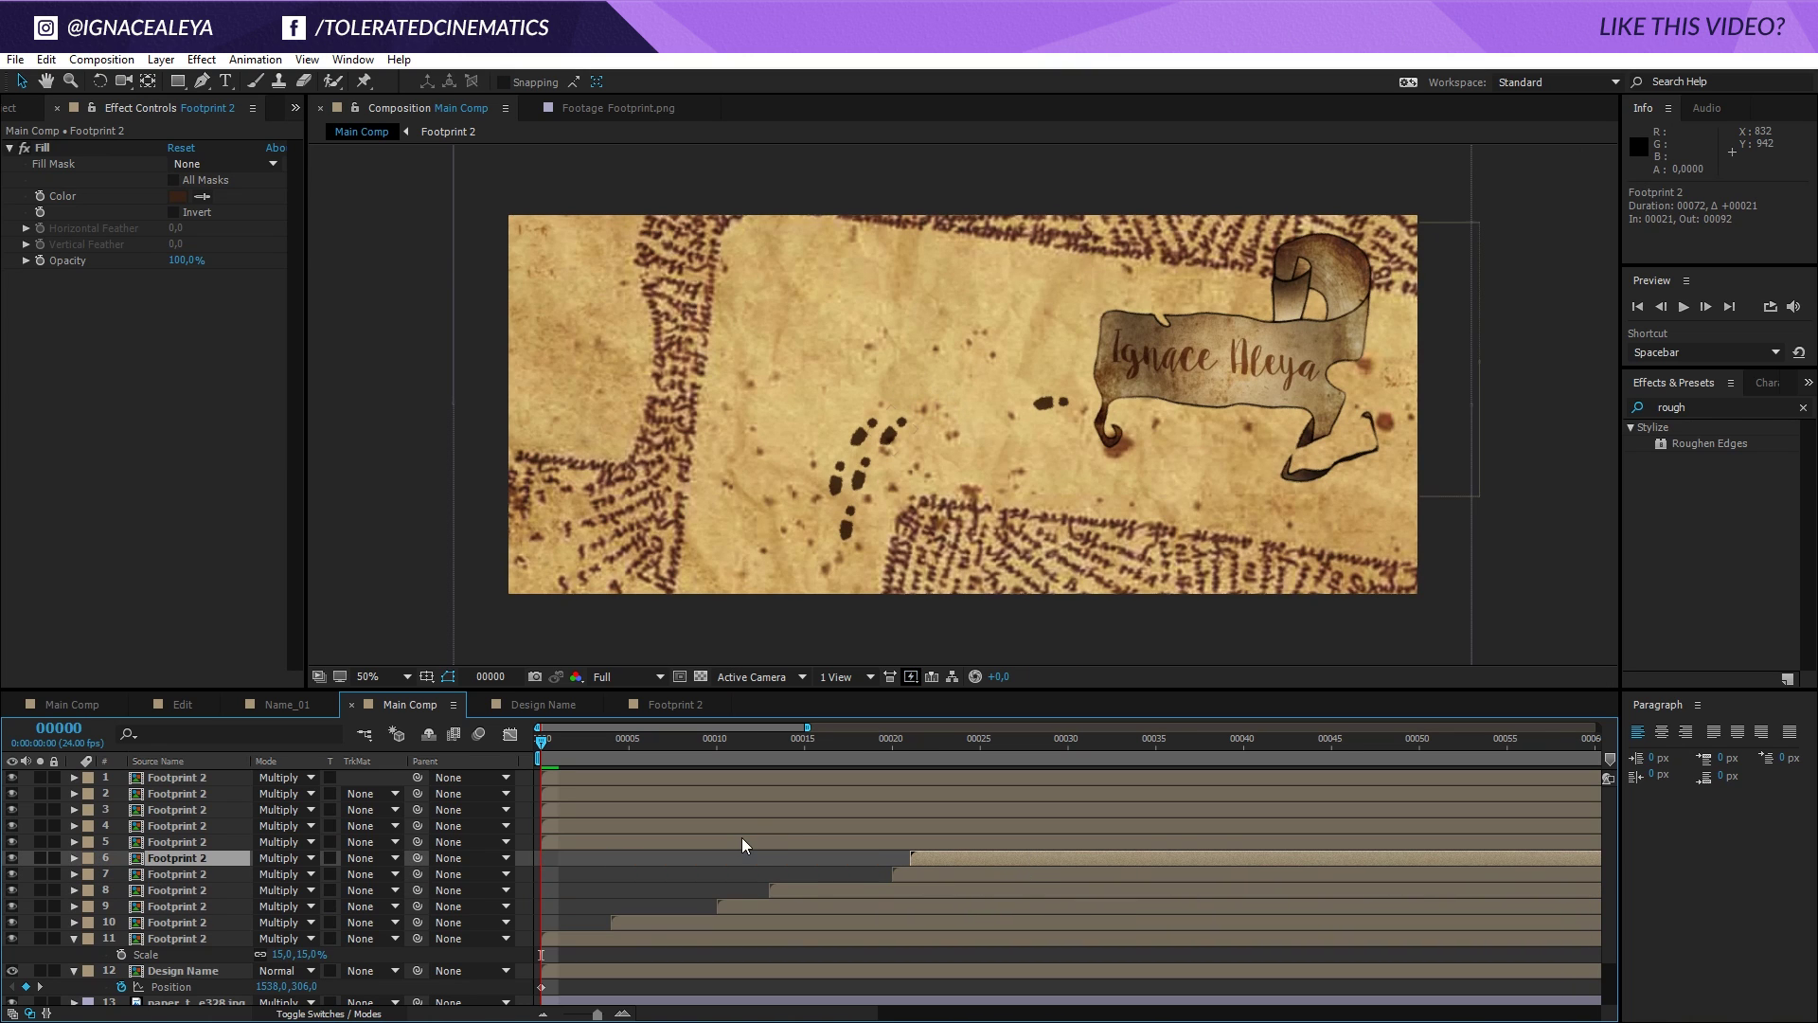
{"action": "left_click_drag", "start_coordinate": [741, 837], "coordinate": [1056, 839]}
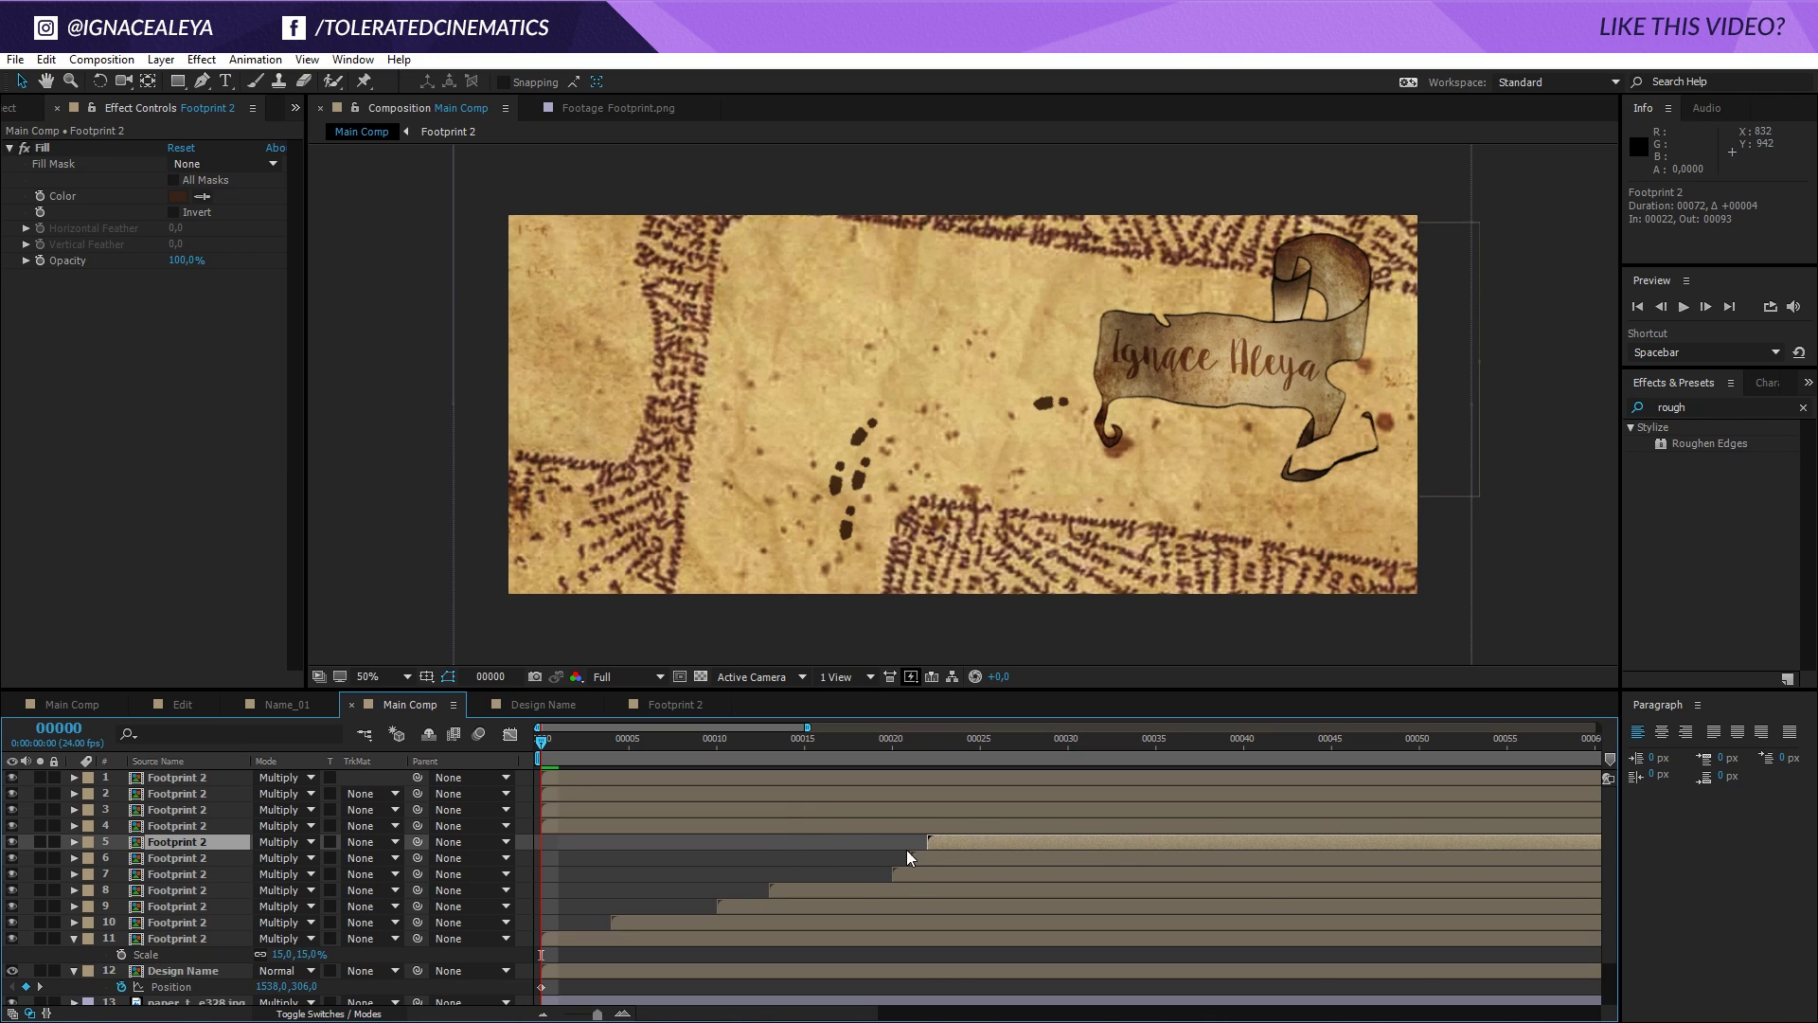
- Shift layers 5–7 to about frame 27, start layers 4–1 at frames 30, 36, 37, 35, and preview
{"action": "left_click", "coordinate": [911, 881]}
{"action": "left_click", "coordinate": [937, 843], "text": "shift"}
{"action": "left_click_drag", "start_coordinate": [920, 855], "coordinate": [1038, 844]}
{"action": "left_click_drag", "start_coordinate": [672, 824], "coordinate": [1200, 828]}
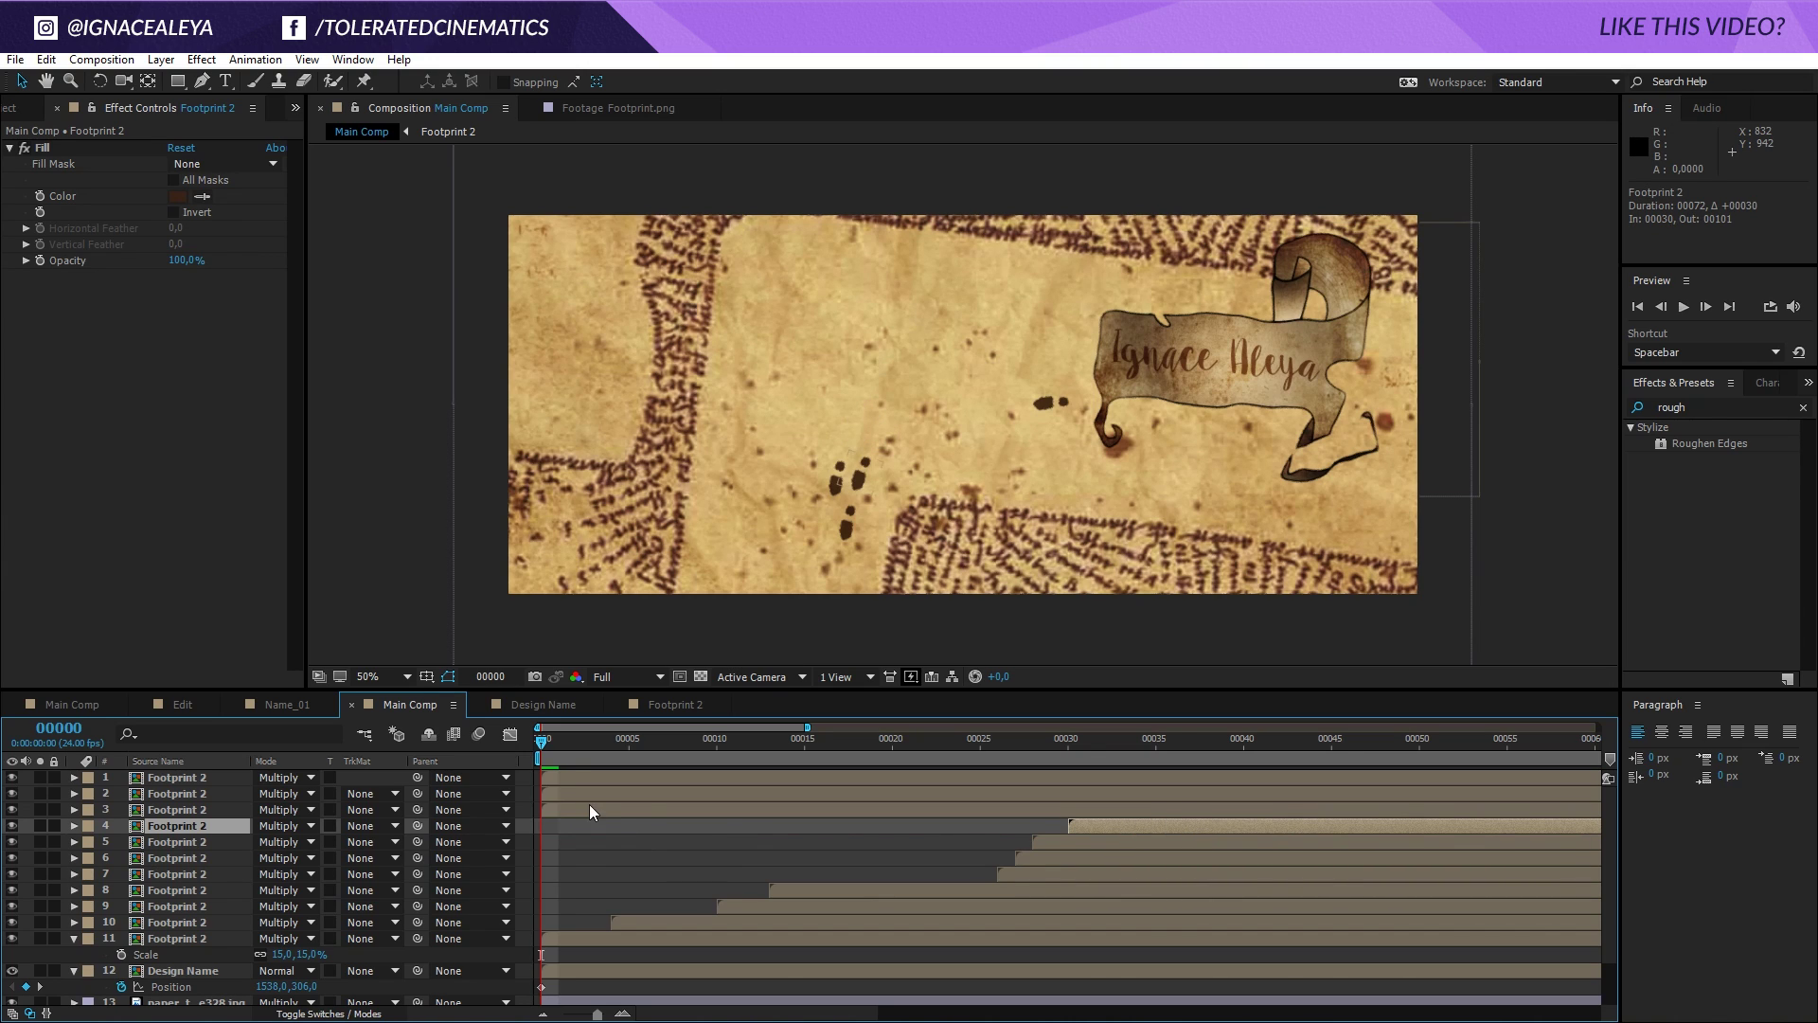
{"action": "left_click_drag", "start_coordinate": [589, 807], "coordinate": [1217, 812]}
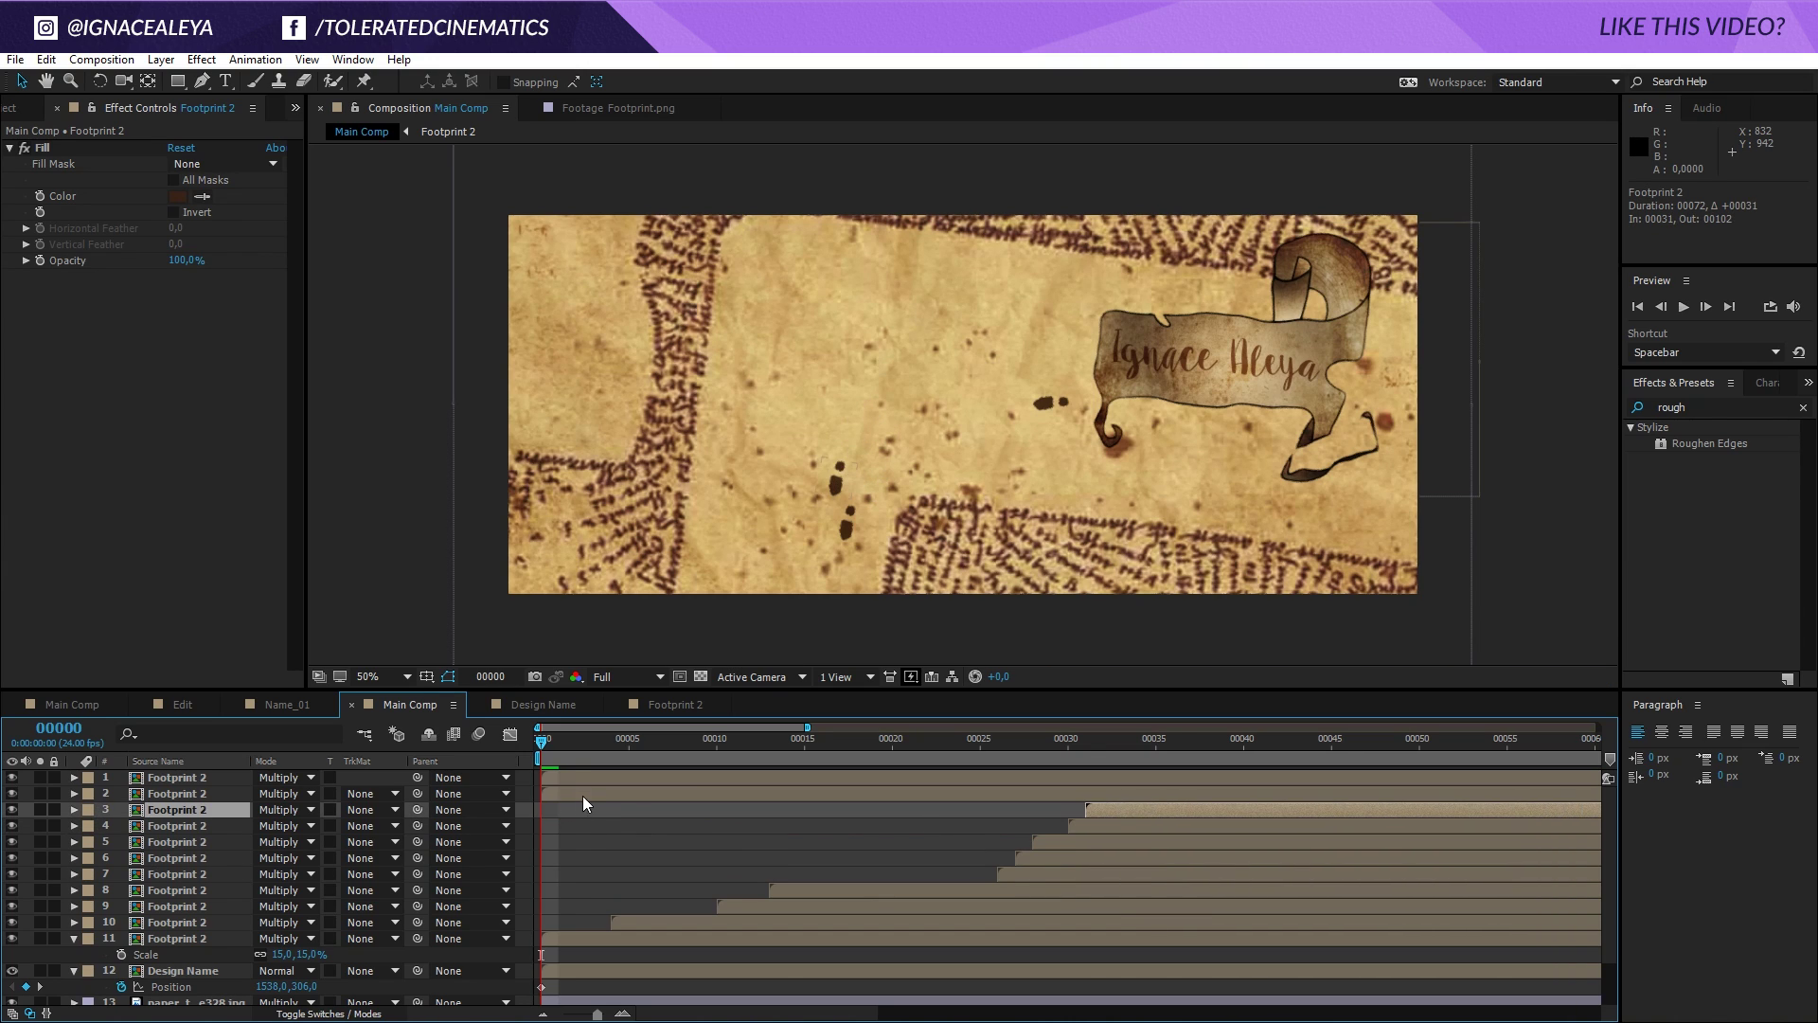
{"action": "left_click_drag", "start_coordinate": [582, 796], "coordinate": [1232, 802]}
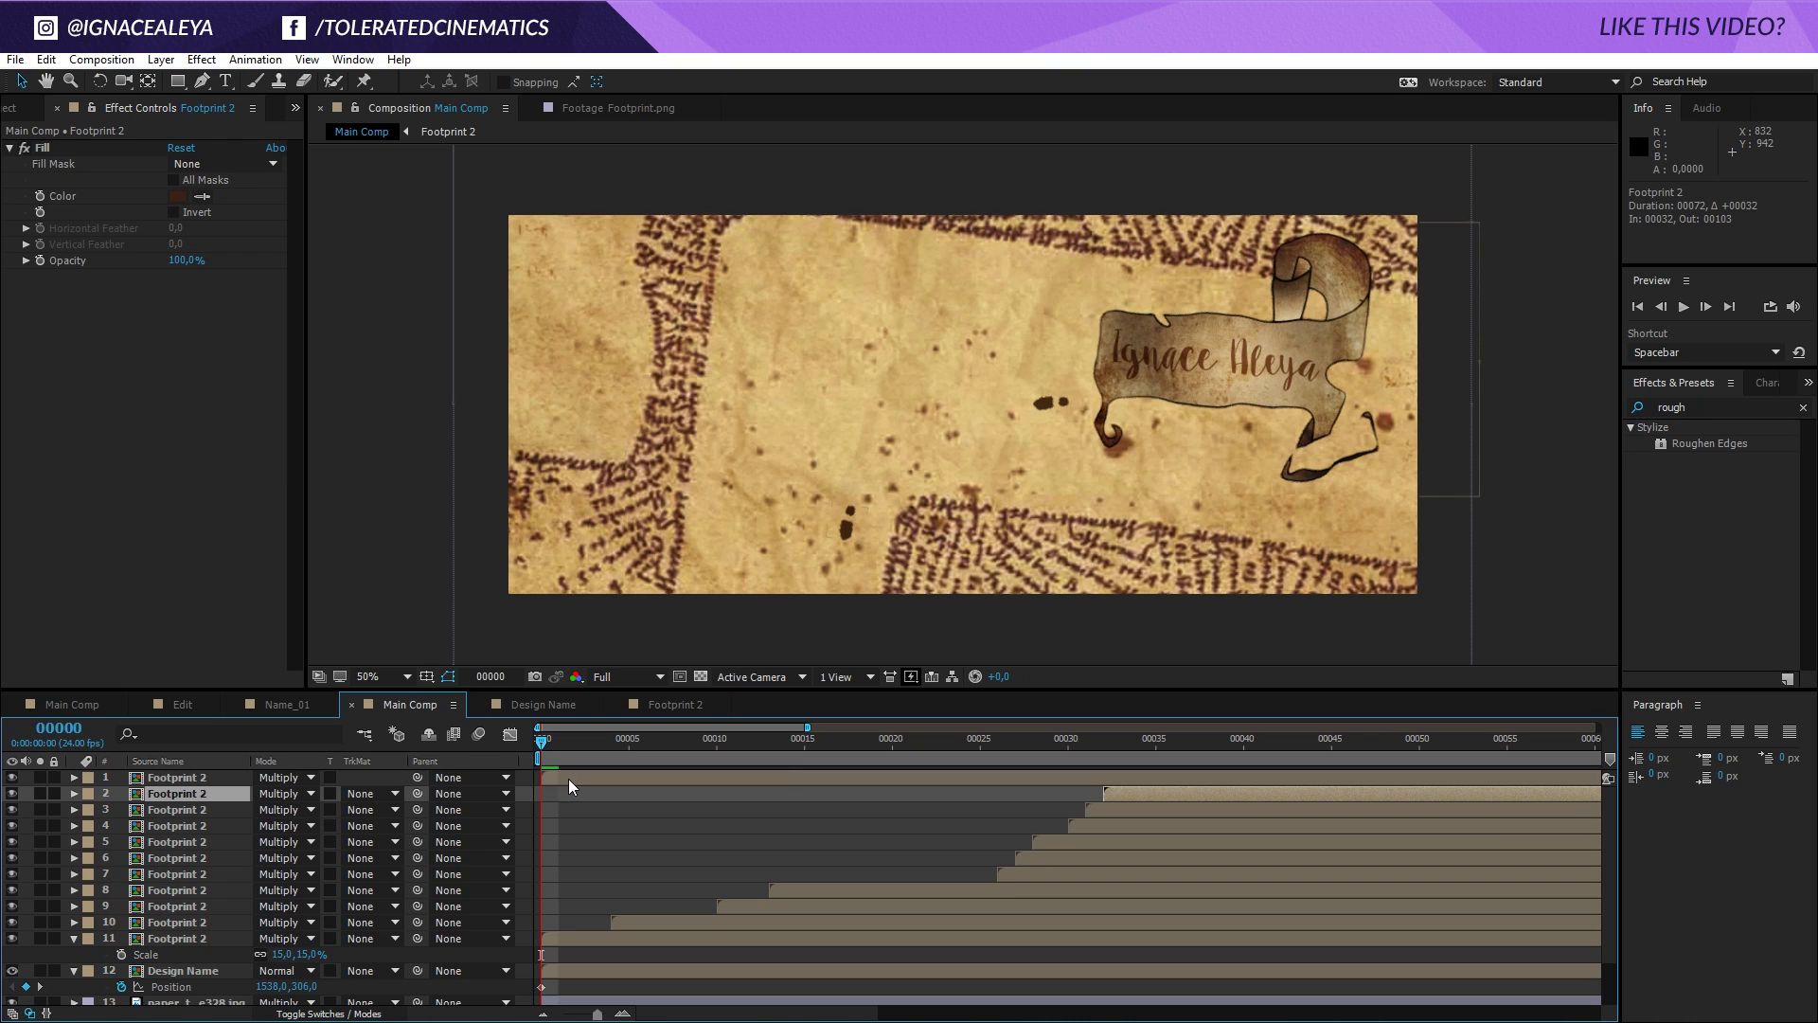
{"action": "left_click_drag", "start_coordinate": [569, 780], "coordinate": [1177, 797]}
{"action": "key", "text": "space"}
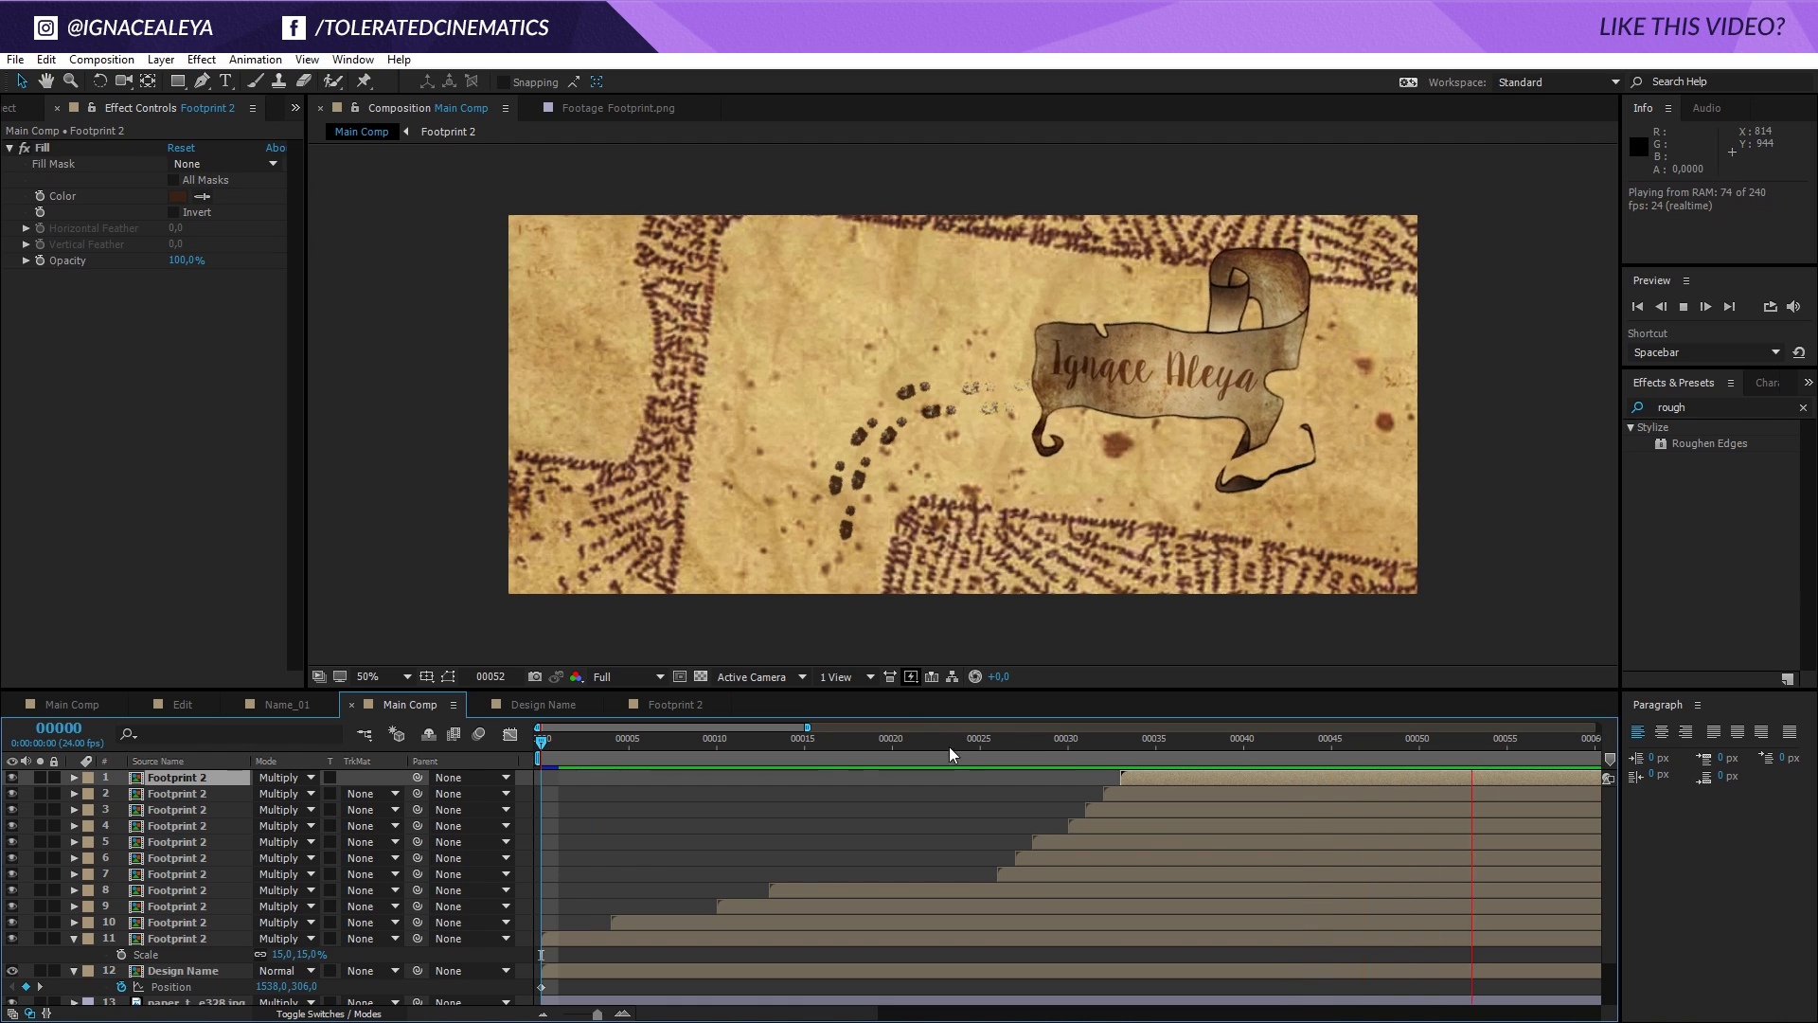
- Move layer 6's start to the current frame, around frame 41
{"action": "left_click_drag", "start_coordinate": [1031, 858], "coordinate": [1385, 778]}
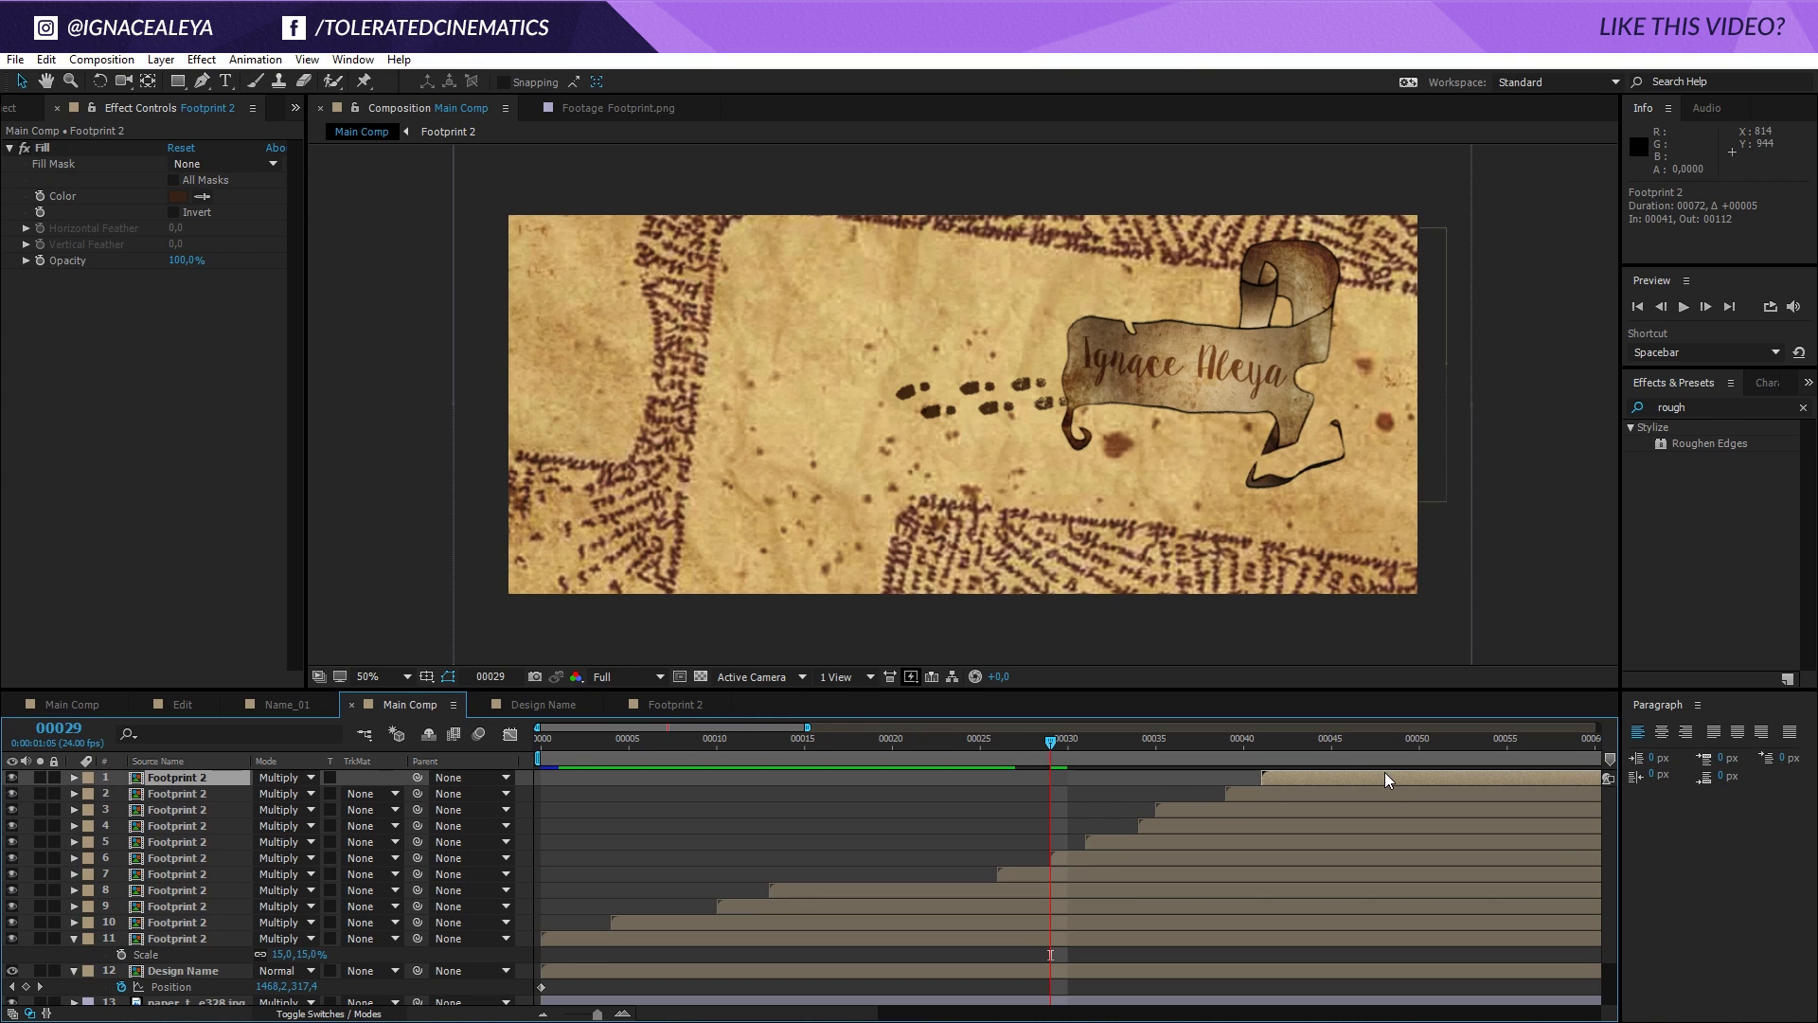
{"action": "key", "text": "comma"}
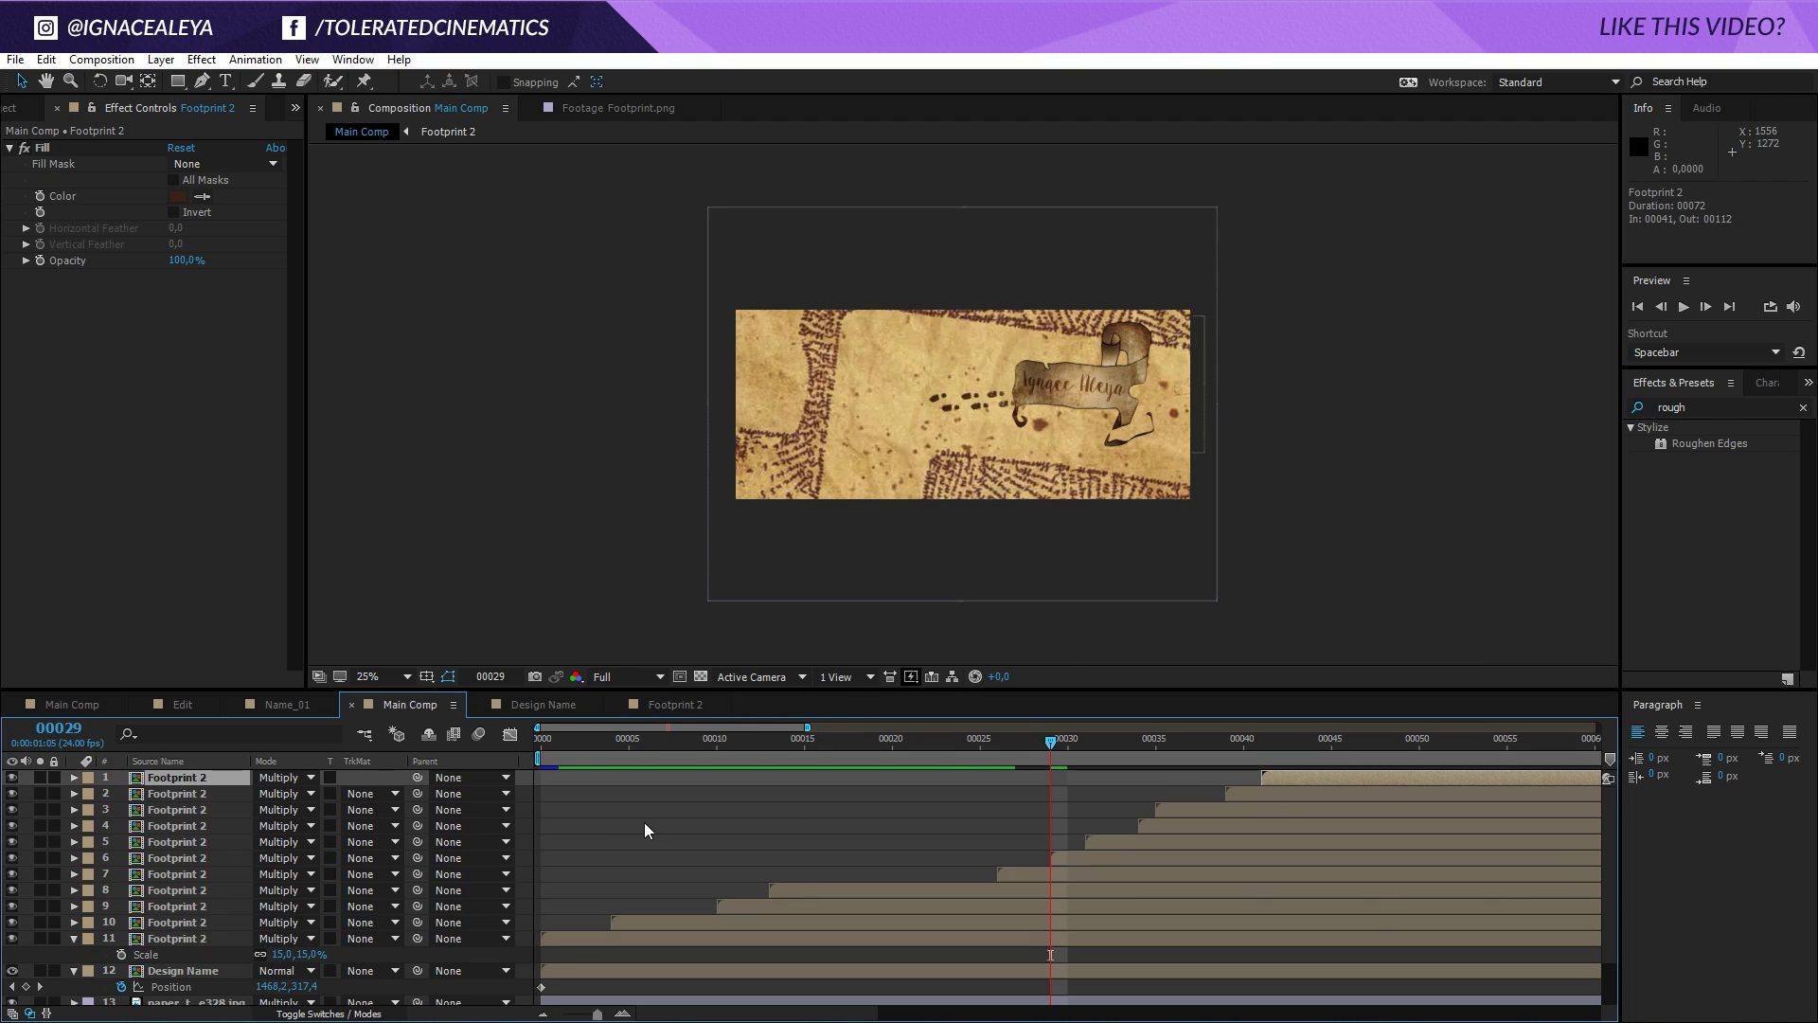
{"action": "key", "text": "period"}
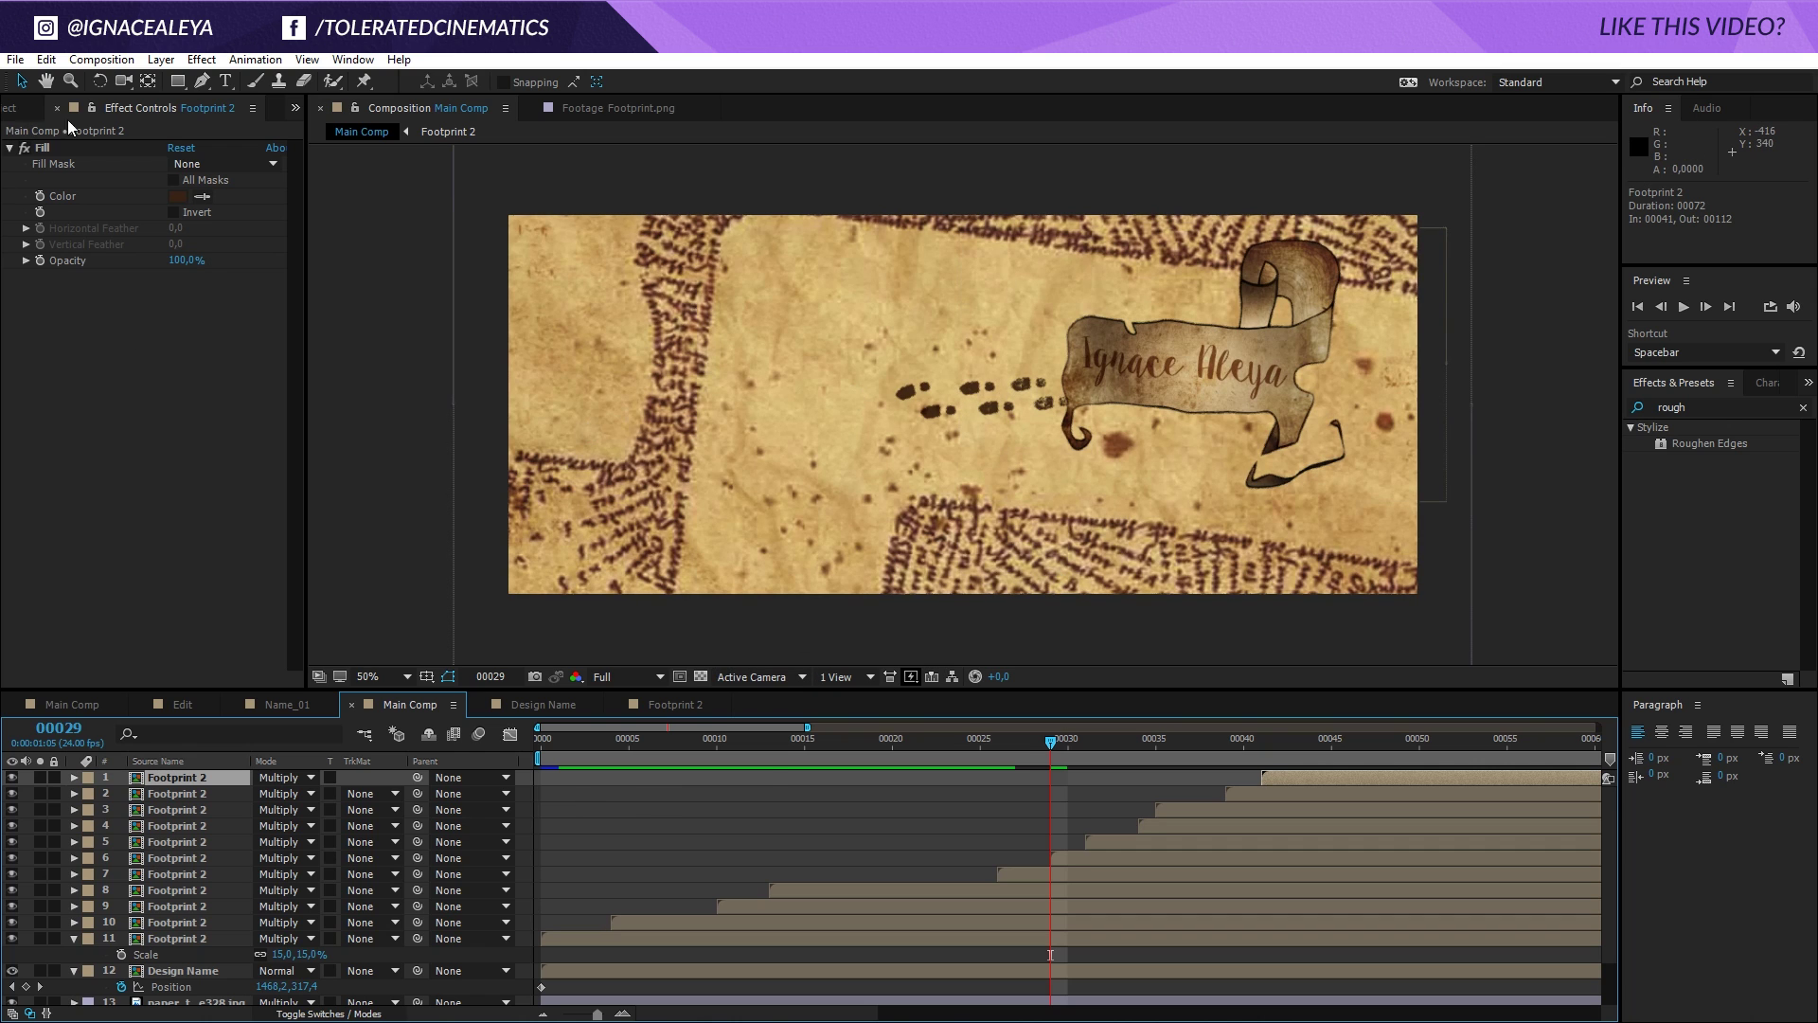
- Add a new adjustment layer above all the footprint layers
{"action": "left_click", "coordinate": [161, 60]}
{"action": "mouse_move", "coordinate": [151, 86]}
{"action": "left_click", "coordinate": [426, 207]}
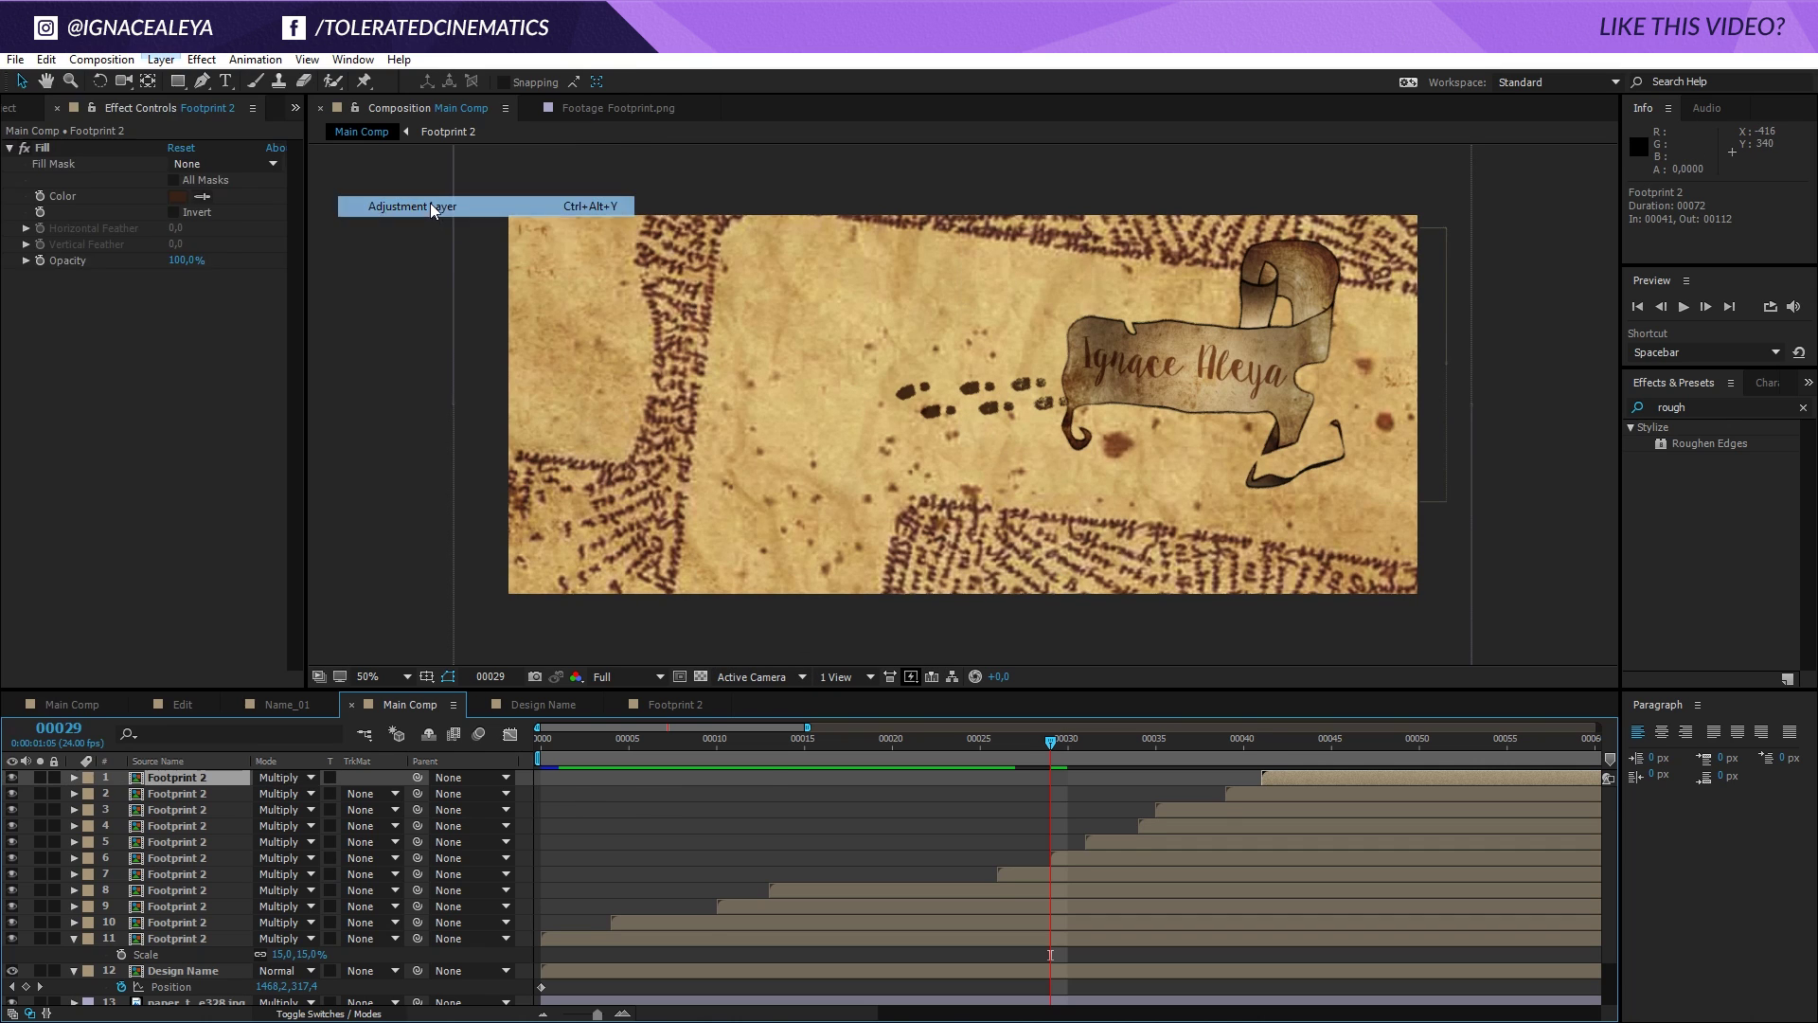
- Apply the Tint effect to Adjustment Layer 6
{"action": "left_click", "coordinate": [201, 60]}
{"action": "mouse_move", "coordinate": [189, 248]}
{"action": "left_click", "coordinate": [350, 878]}
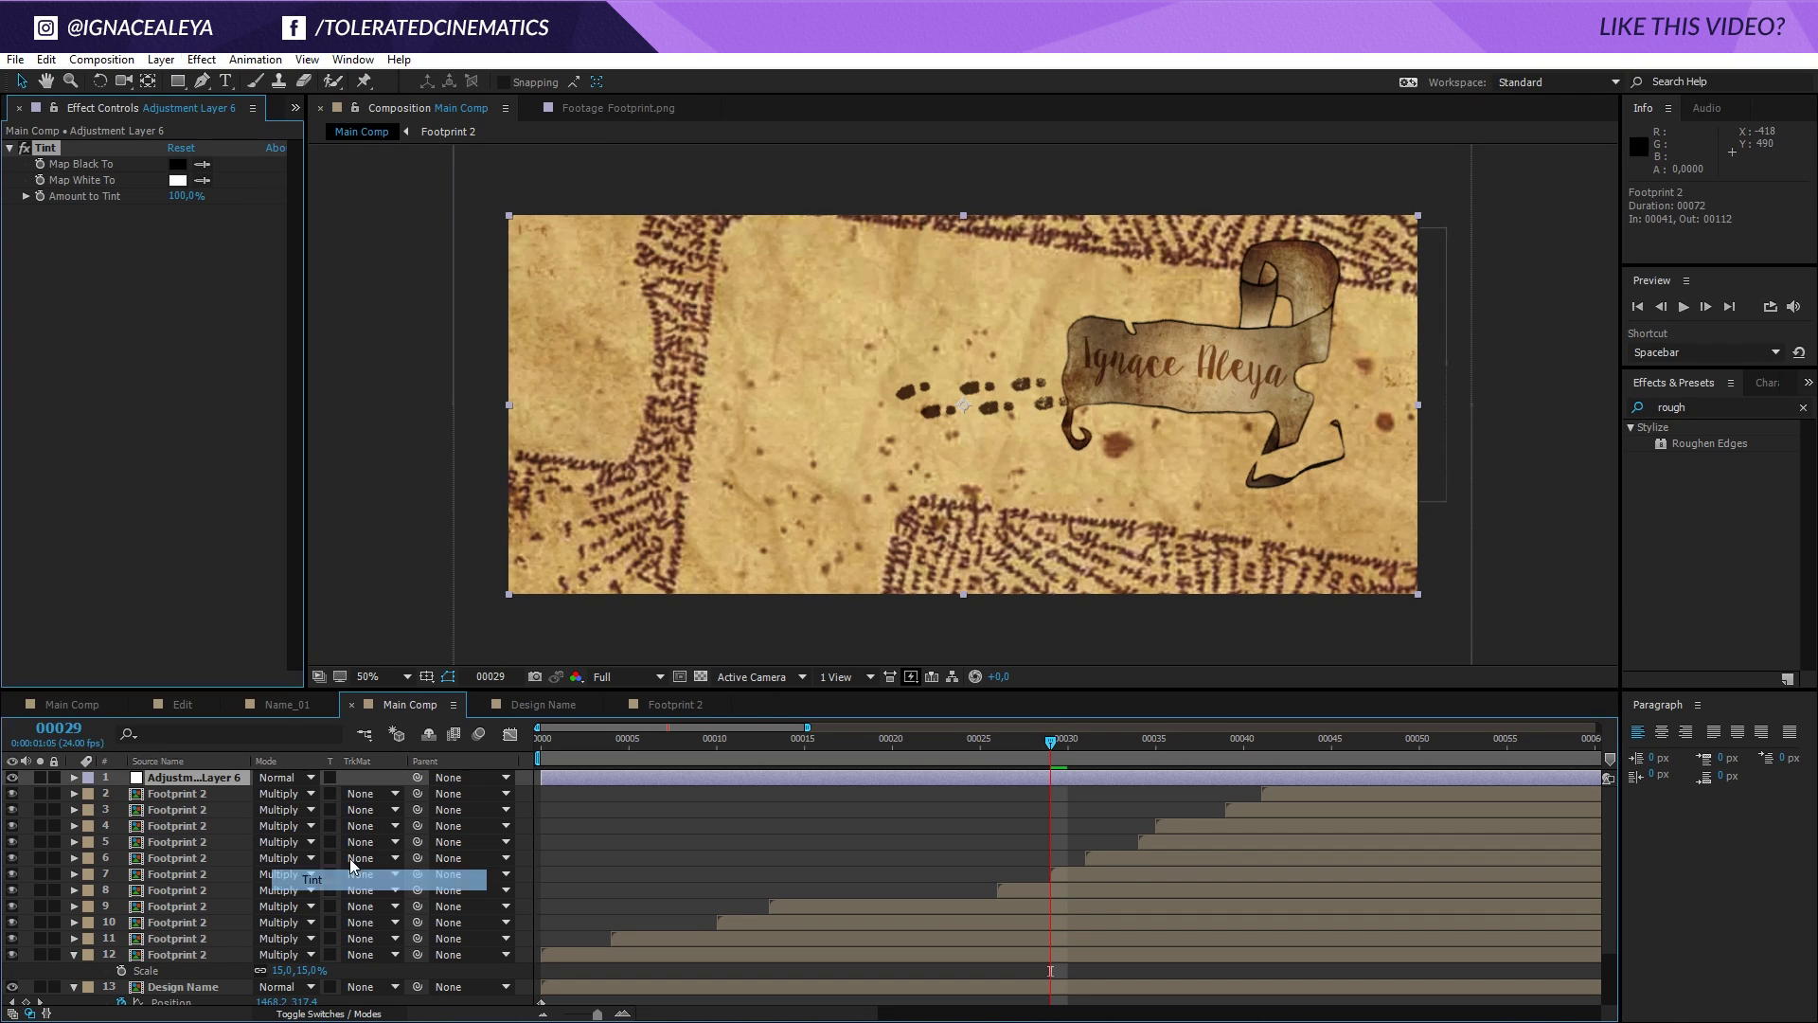
- Set the Tint's Map White To colour to warm parchment beige E9BF77
{"action": "left_click", "coordinate": [177, 179]}
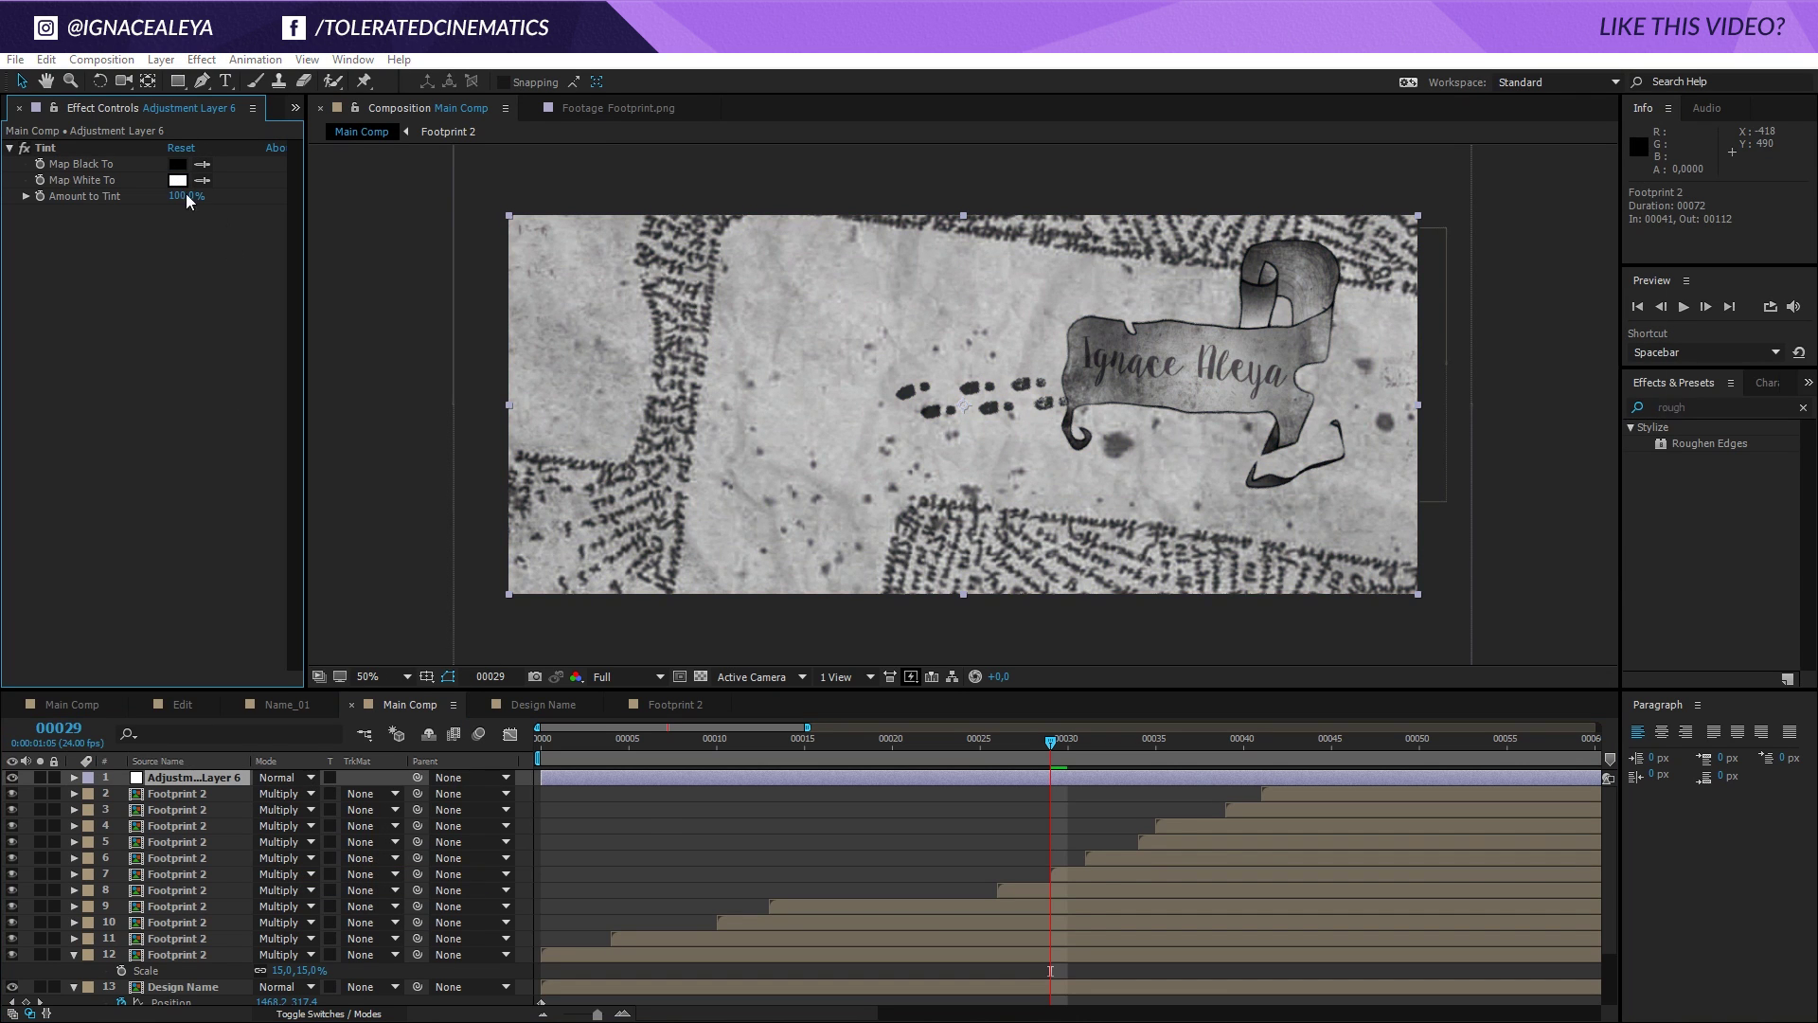
{"action": "left_click", "coordinate": [1254, 360]}
{"action": "left_click_drag", "start_coordinate": [1470, 464], "coordinate": [1476, 532]}
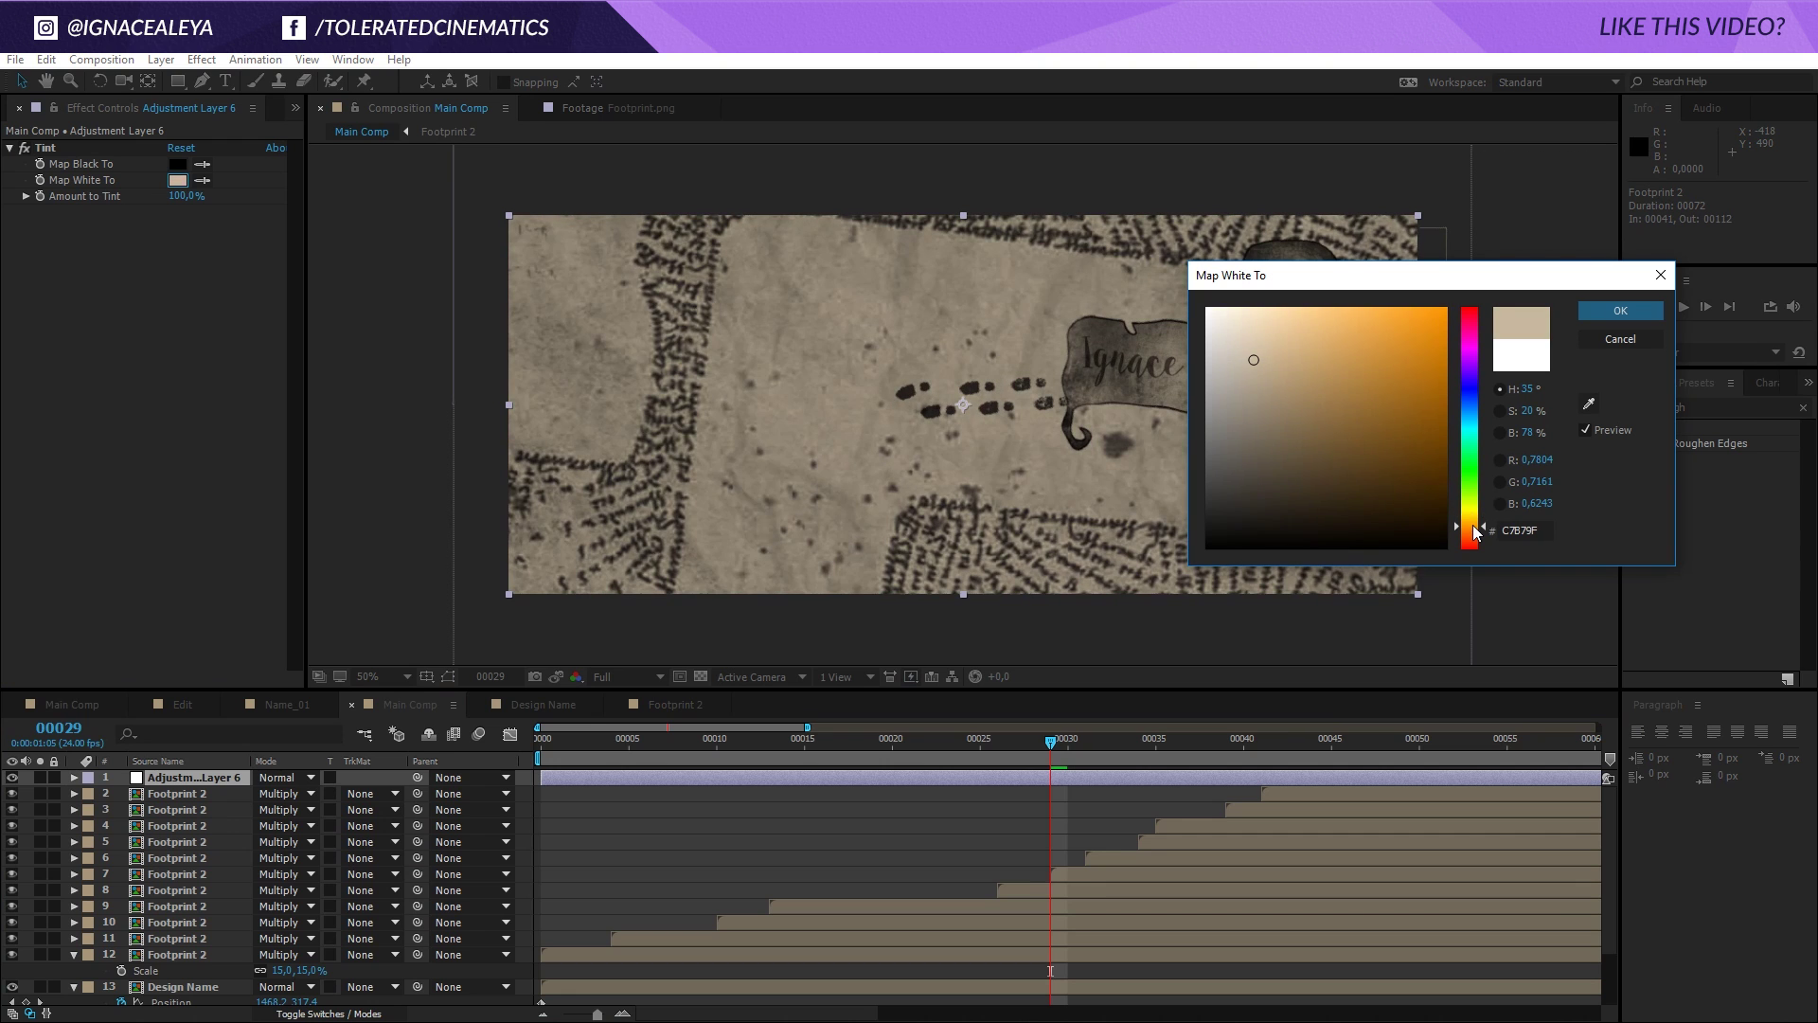
{"action": "left_click", "coordinate": [1589, 405]}
{"action": "left_click", "coordinate": [1326, 824]}
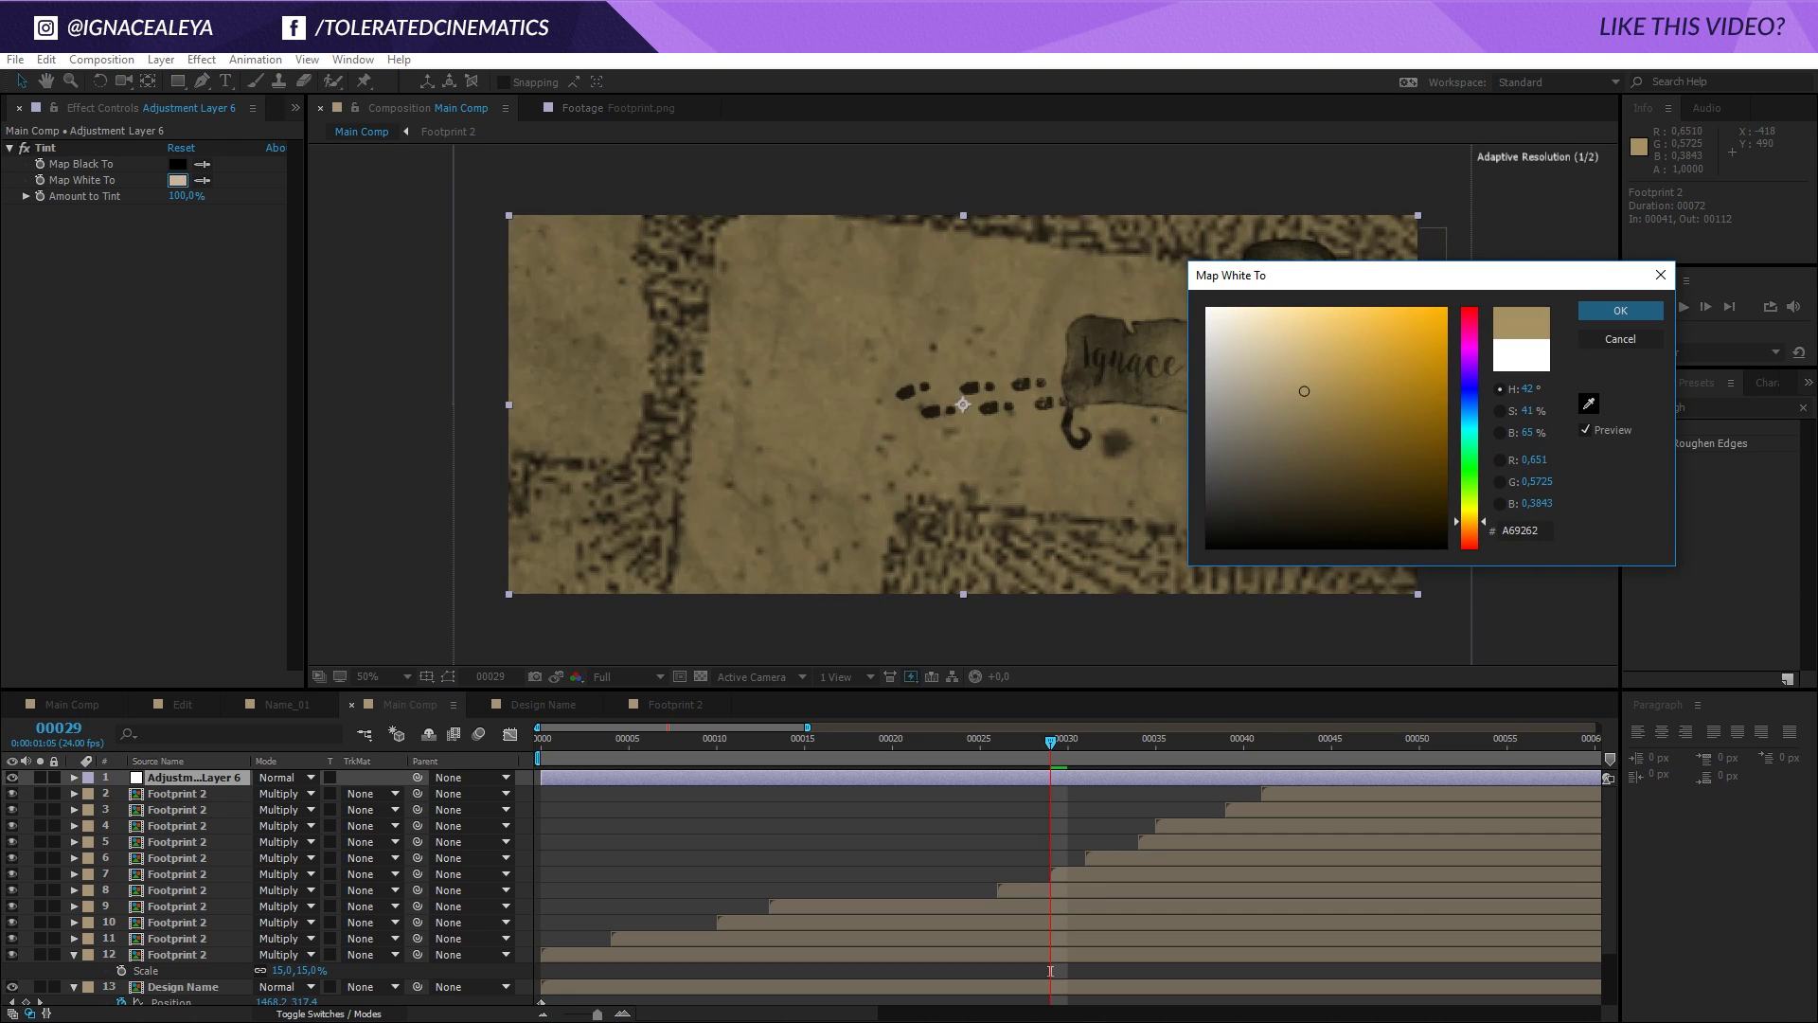
{"action": "left_click", "coordinate": [1446, 308]}
{"action": "mouse_move", "coordinate": [1470, 522]}
{"action": "left_mouse_down"}
{"action": "mouse_move", "coordinate": [1469, 545]}
{"action": "mouse_move", "coordinate": [1470, 428]}
{"action": "mouse_move", "coordinate": [1474, 530]}
{"action": "left_mouse_up"}
{"action": "left_click", "coordinate": [1303, 350]}
{"action": "left_click", "coordinate": [1329, 355]}
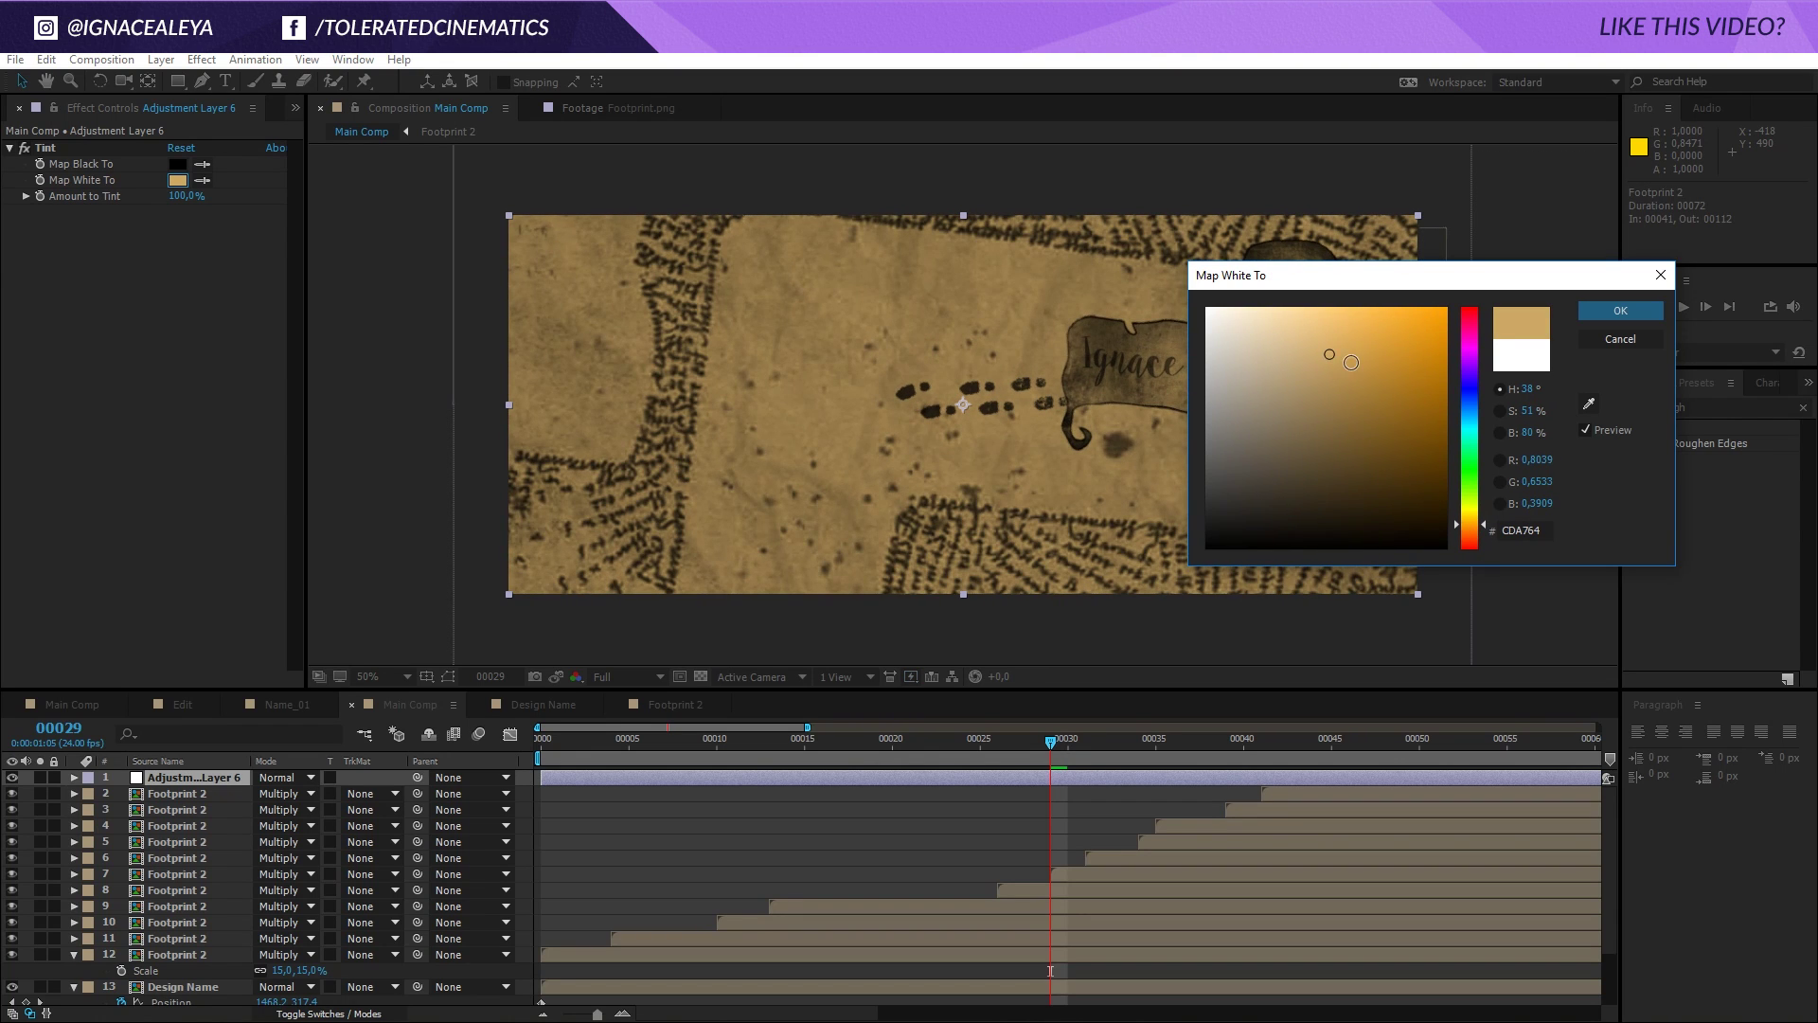
{"action": "left_click", "coordinate": [1336, 342]}
{"action": "left_click", "coordinate": [1324, 328]}
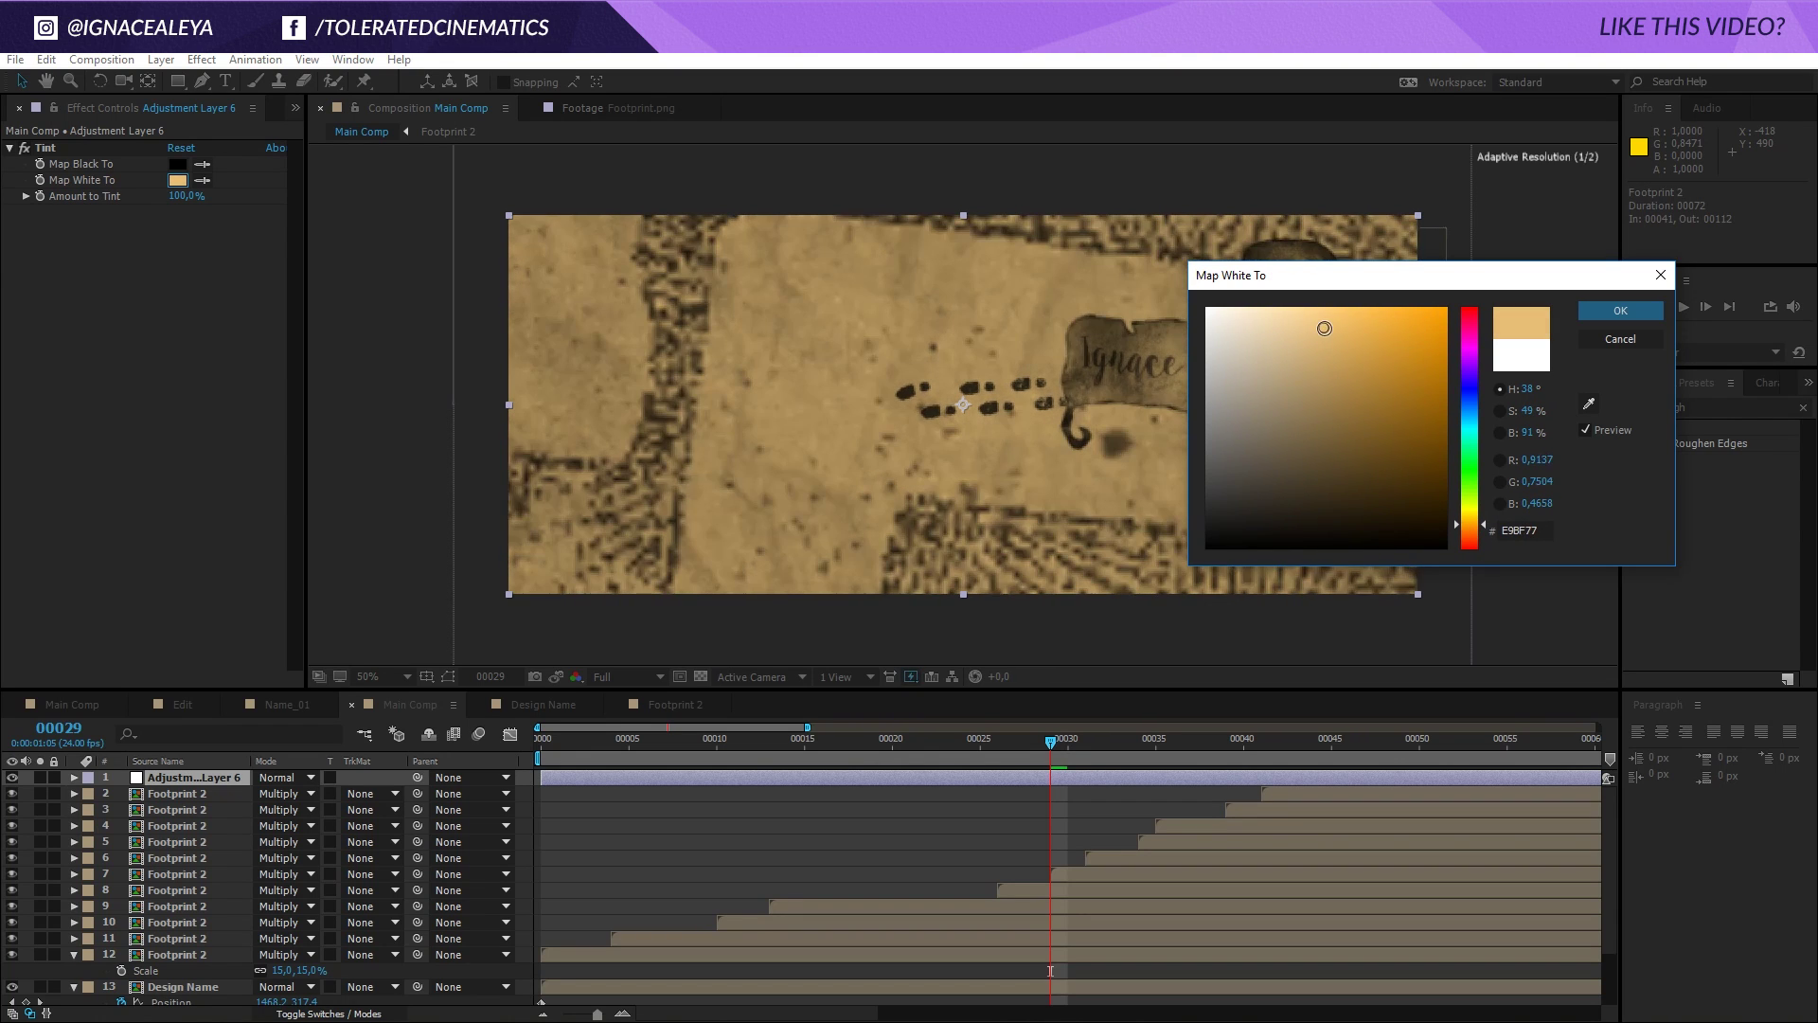
{"action": "left_click", "coordinate": [1607, 312]}
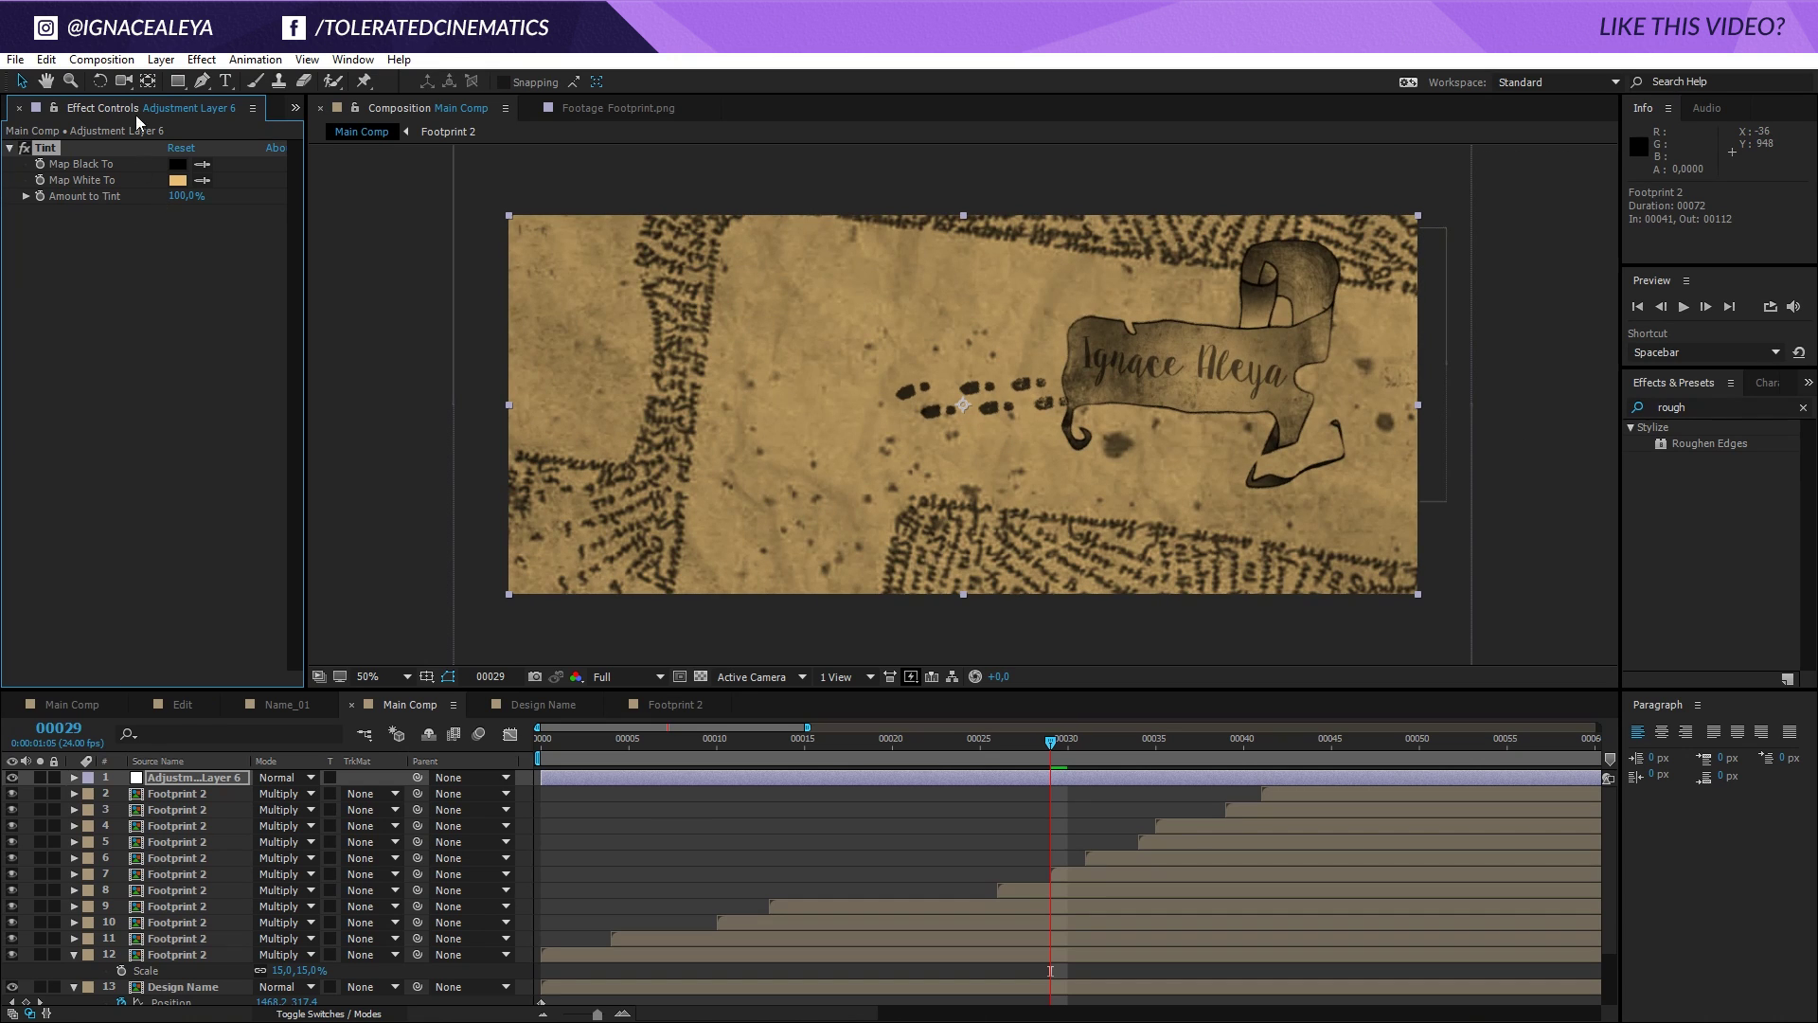
- Add Adjustment Layer 7 on top of the composition
{"action": "left_click", "coordinate": [159, 59]}
{"action": "mouse_move", "coordinate": [48, 81]}
{"action": "left_click", "coordinate": [388, 207]}
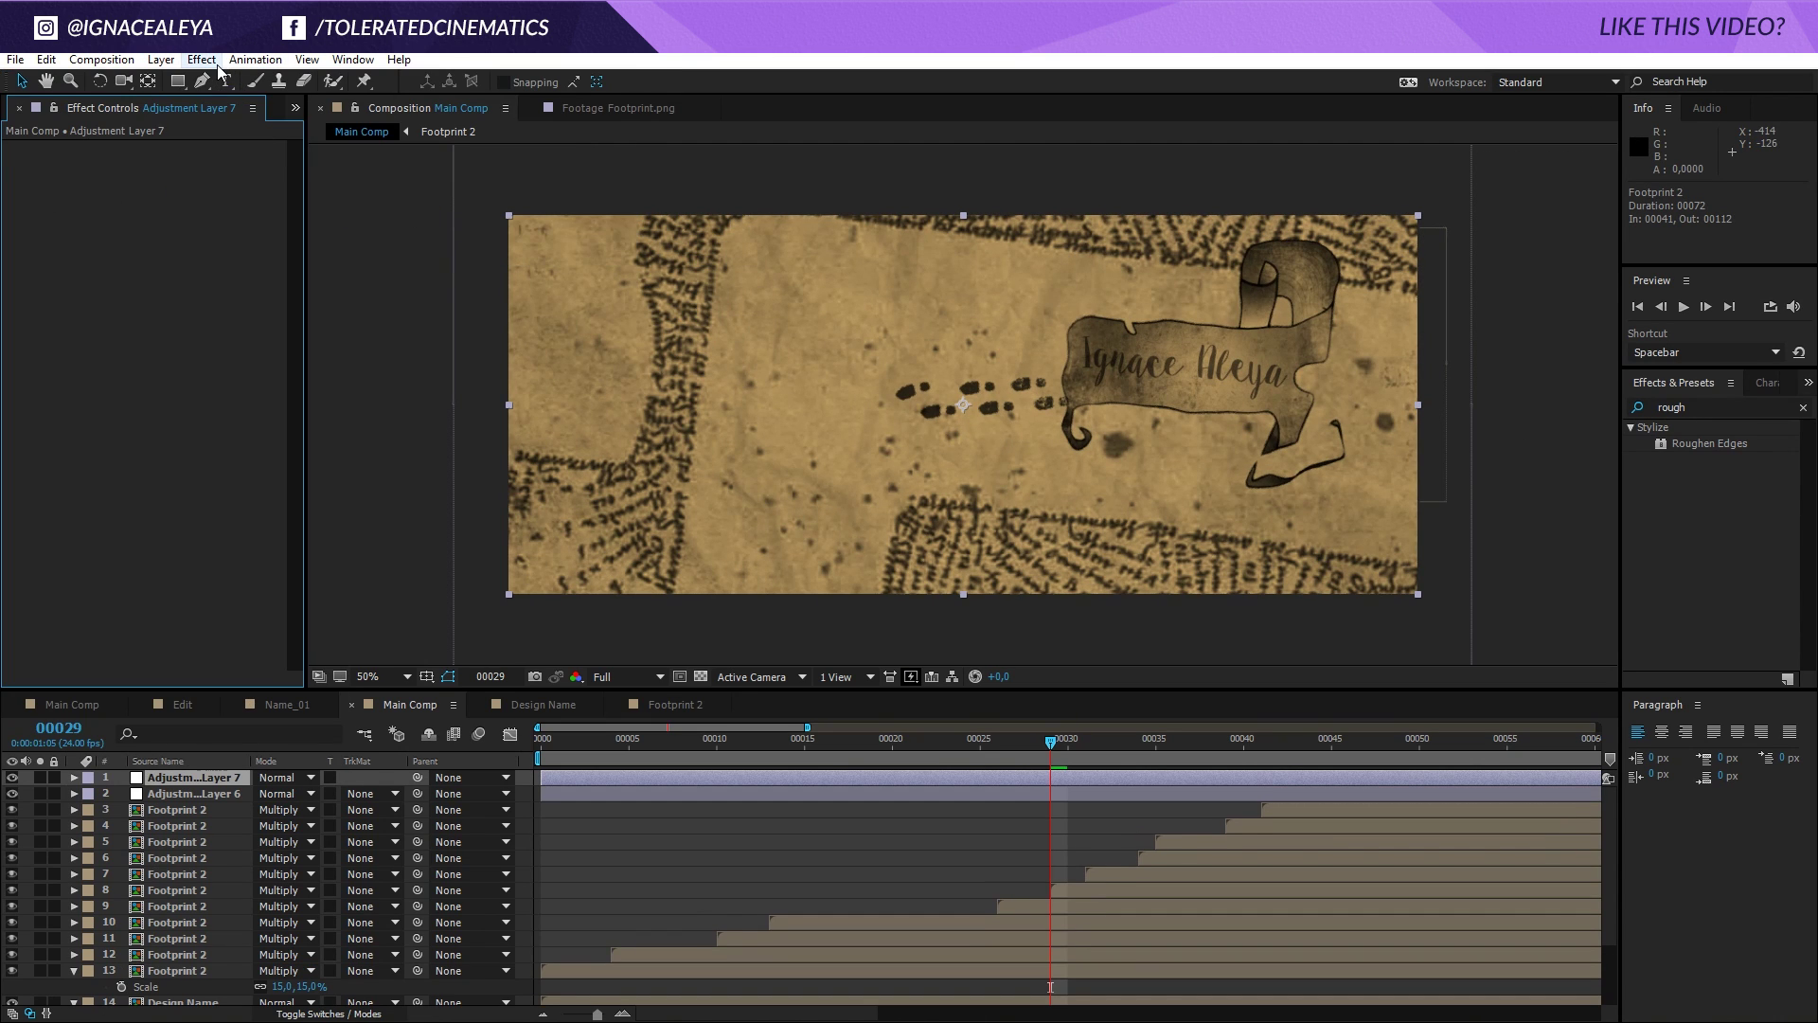
- Set the Tint's Map Black To colour on Adjustment Layer 6 to dark brown
{"action": "left_click", "coordinate": [1094, 796]}
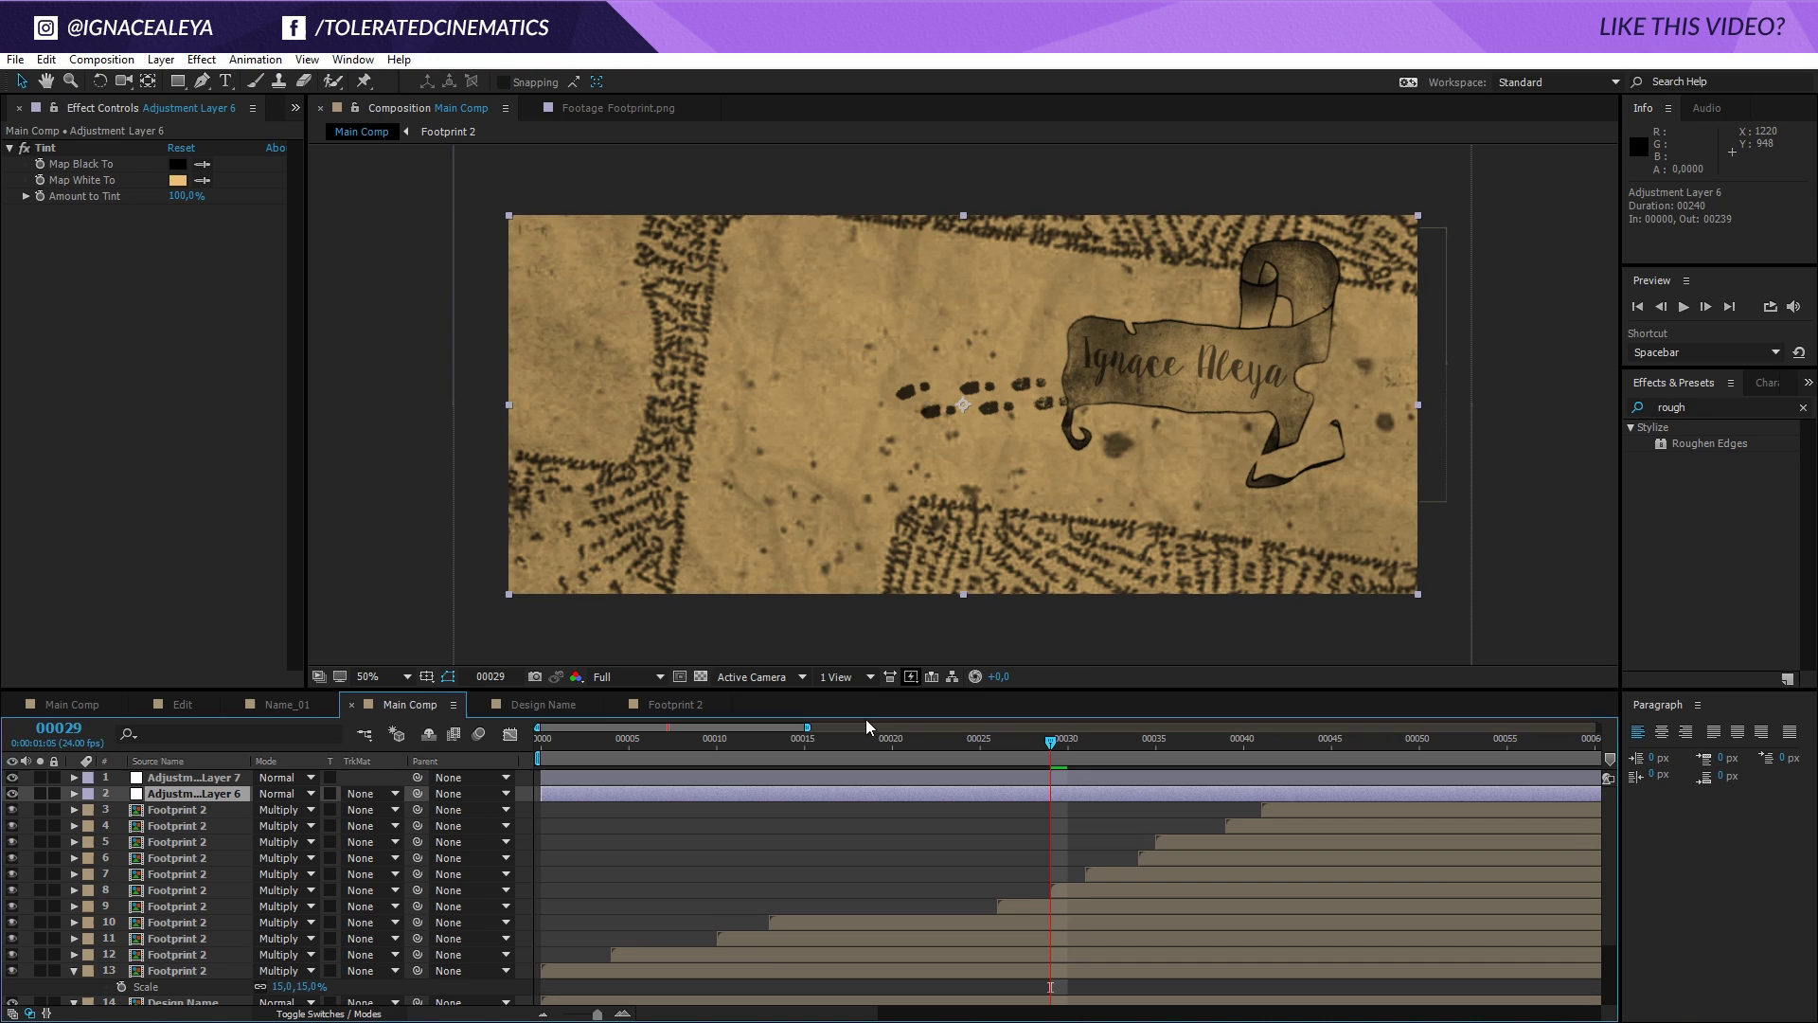
{"action": "left_click", "coordinate": [177, 163]}
{"action": "left_click", "coordinate": [1389, 513]}
{"action": "left_click", "coordinate": [1469, 533]}
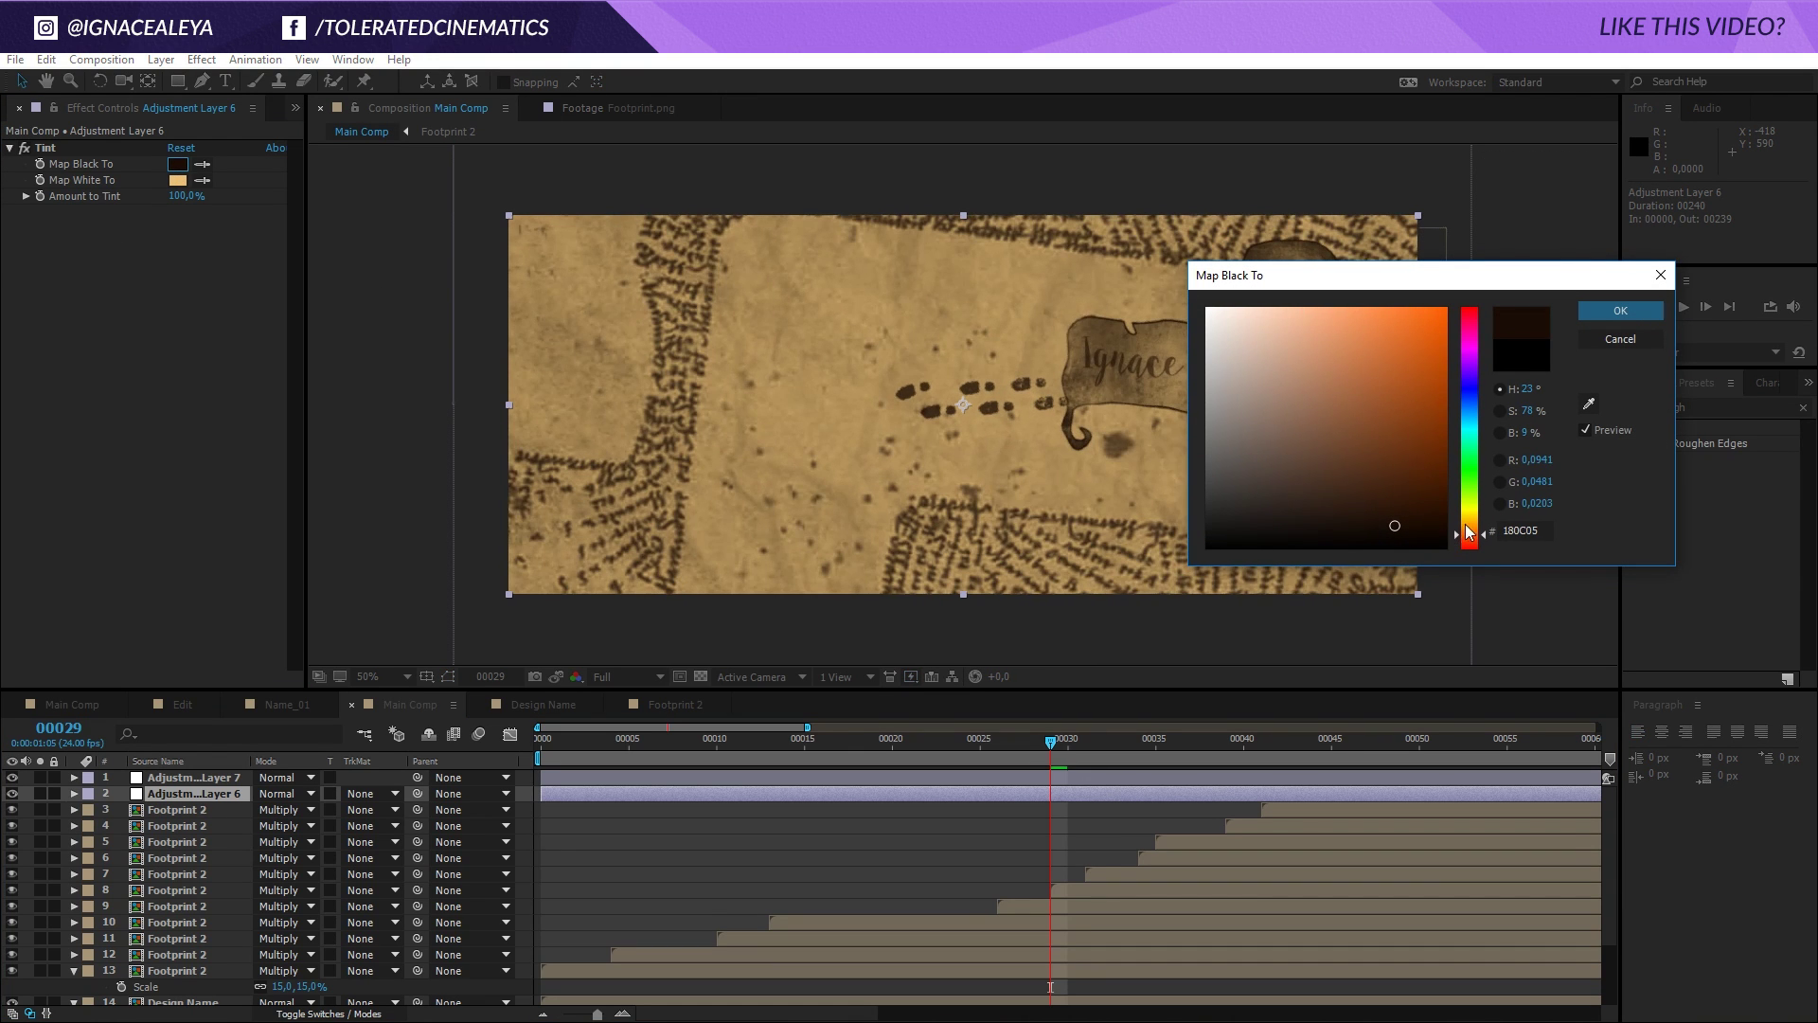
{"action": "left_click", "coordinate": [1609, 312]}
- Draw an elliptical mask across the map on Adjustment Layer 7 and set it to Subtract
{"action": "left_click", "coordinate": [1032, 772]}
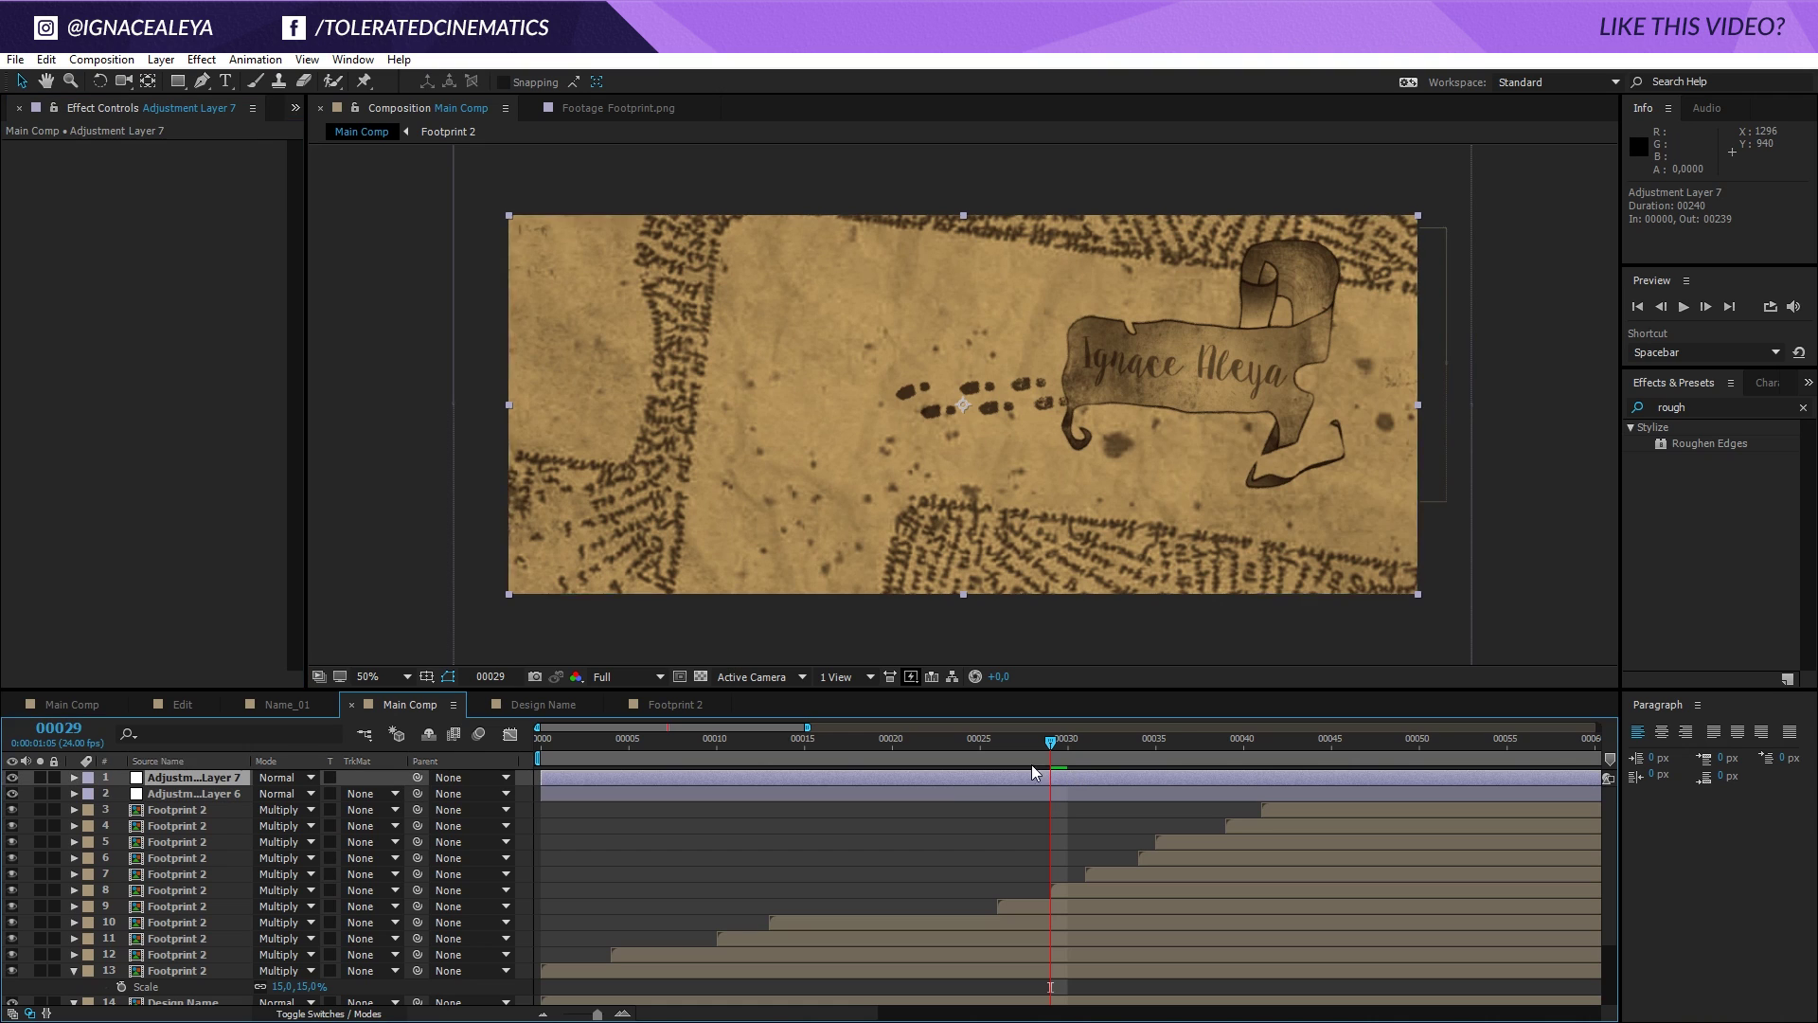
{"action": "left_click_drag", "start_coordinate": [180, 82], "coordinate": [248, 125]}
{"action": "left_click_drag", "start_coordinate": [541, 225], "coordinate": [1410, 557]}
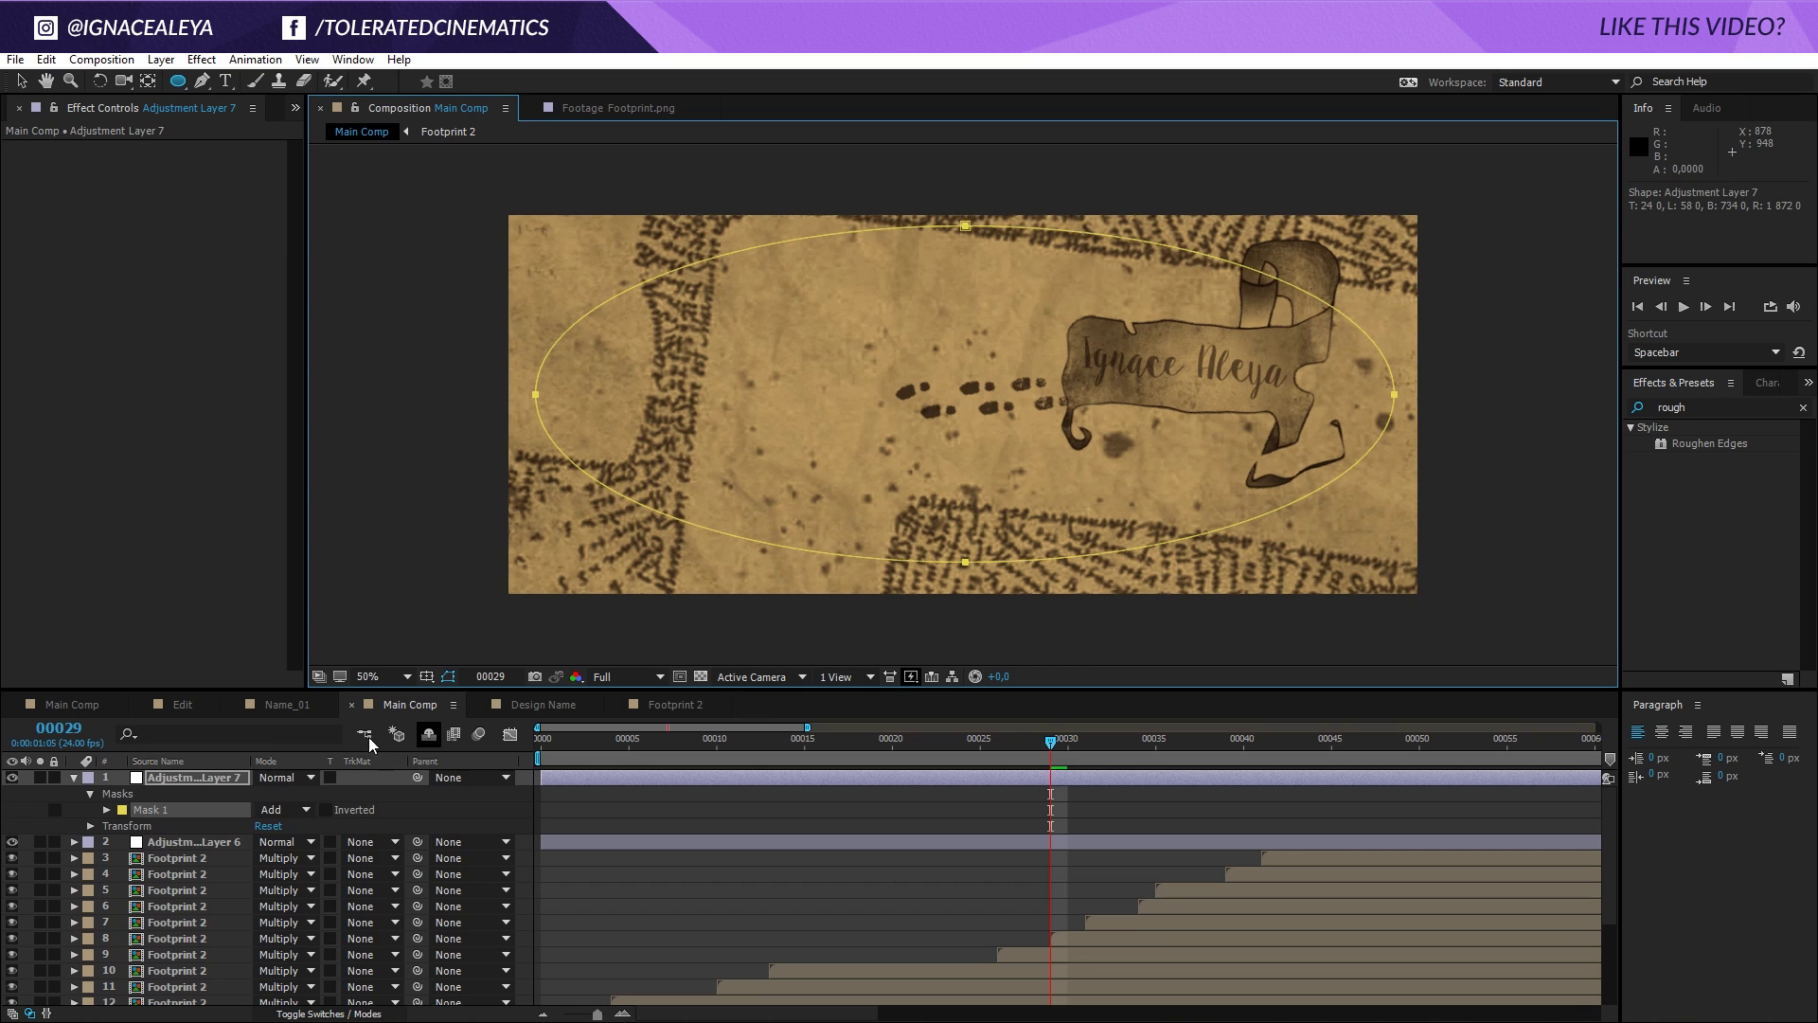
{"action": "left_click", "coordinate": [285, 810]}
{"action": "left_click", "coordinate": [280, 864]}
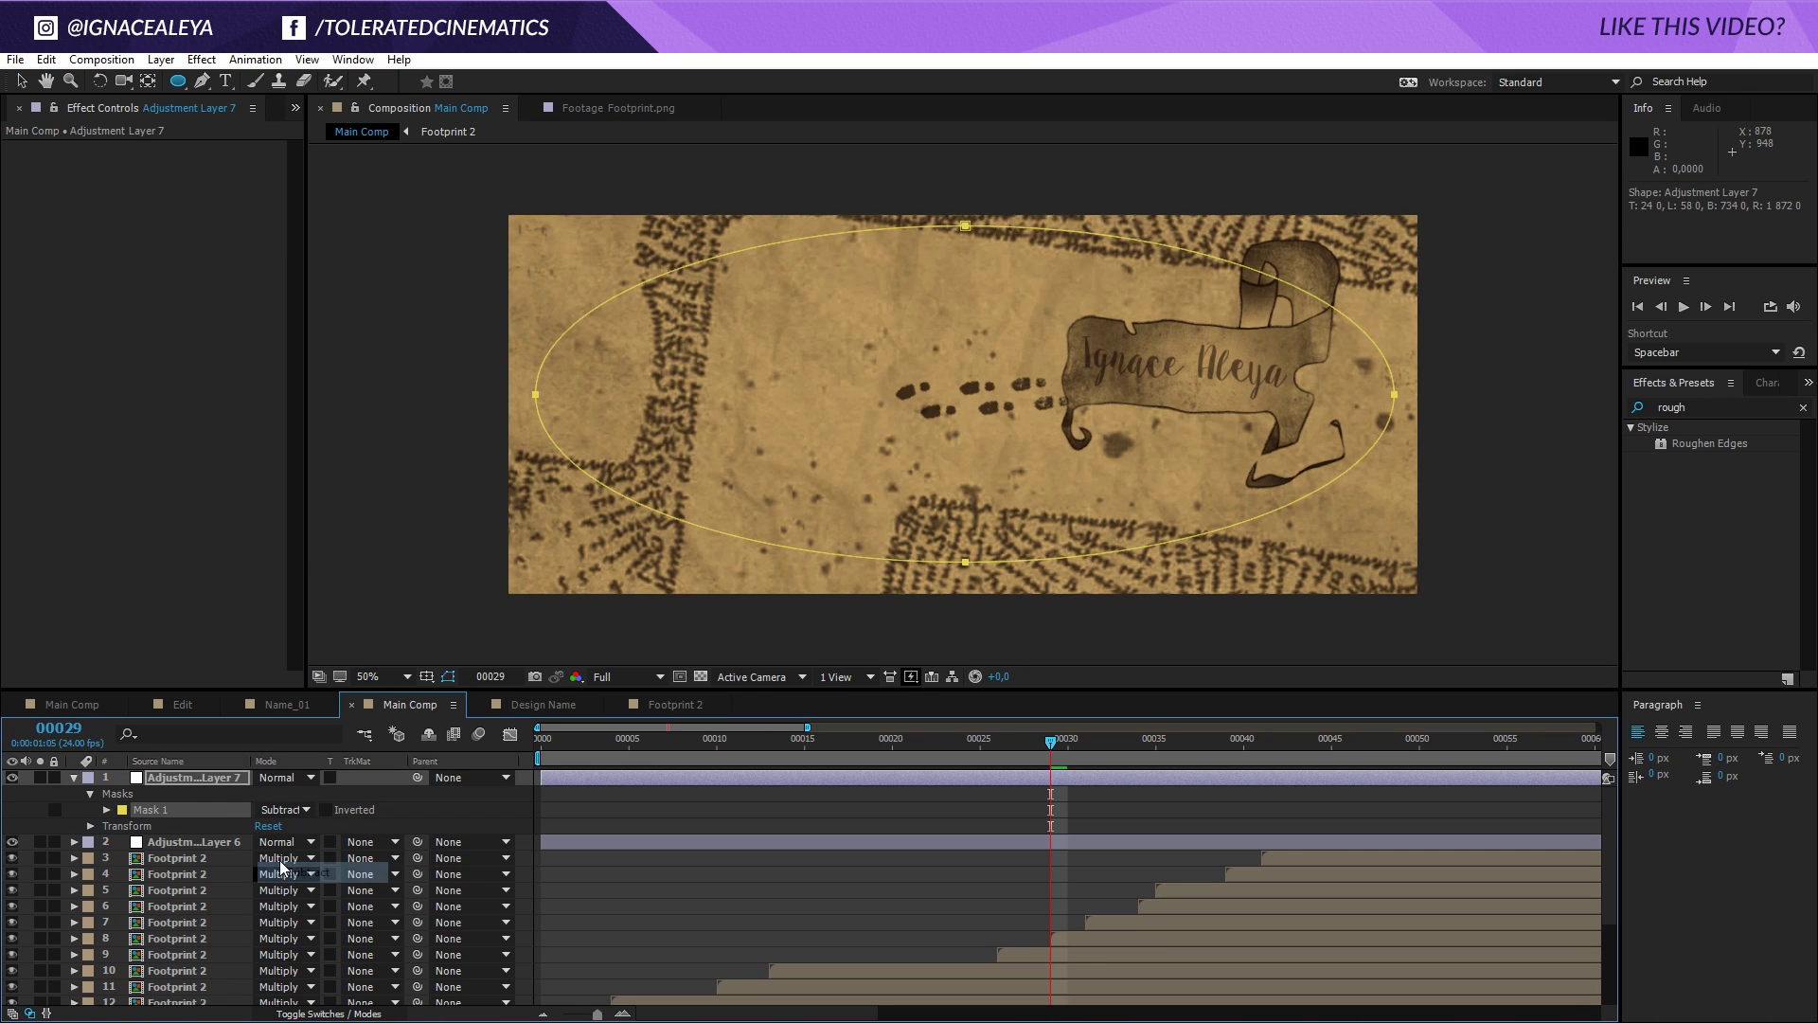
- Add a Curves effect to Adjustment Layer 7 and pull the curve down to darken the edges
{"action": "left_click", "coordinate": [225, 777]}
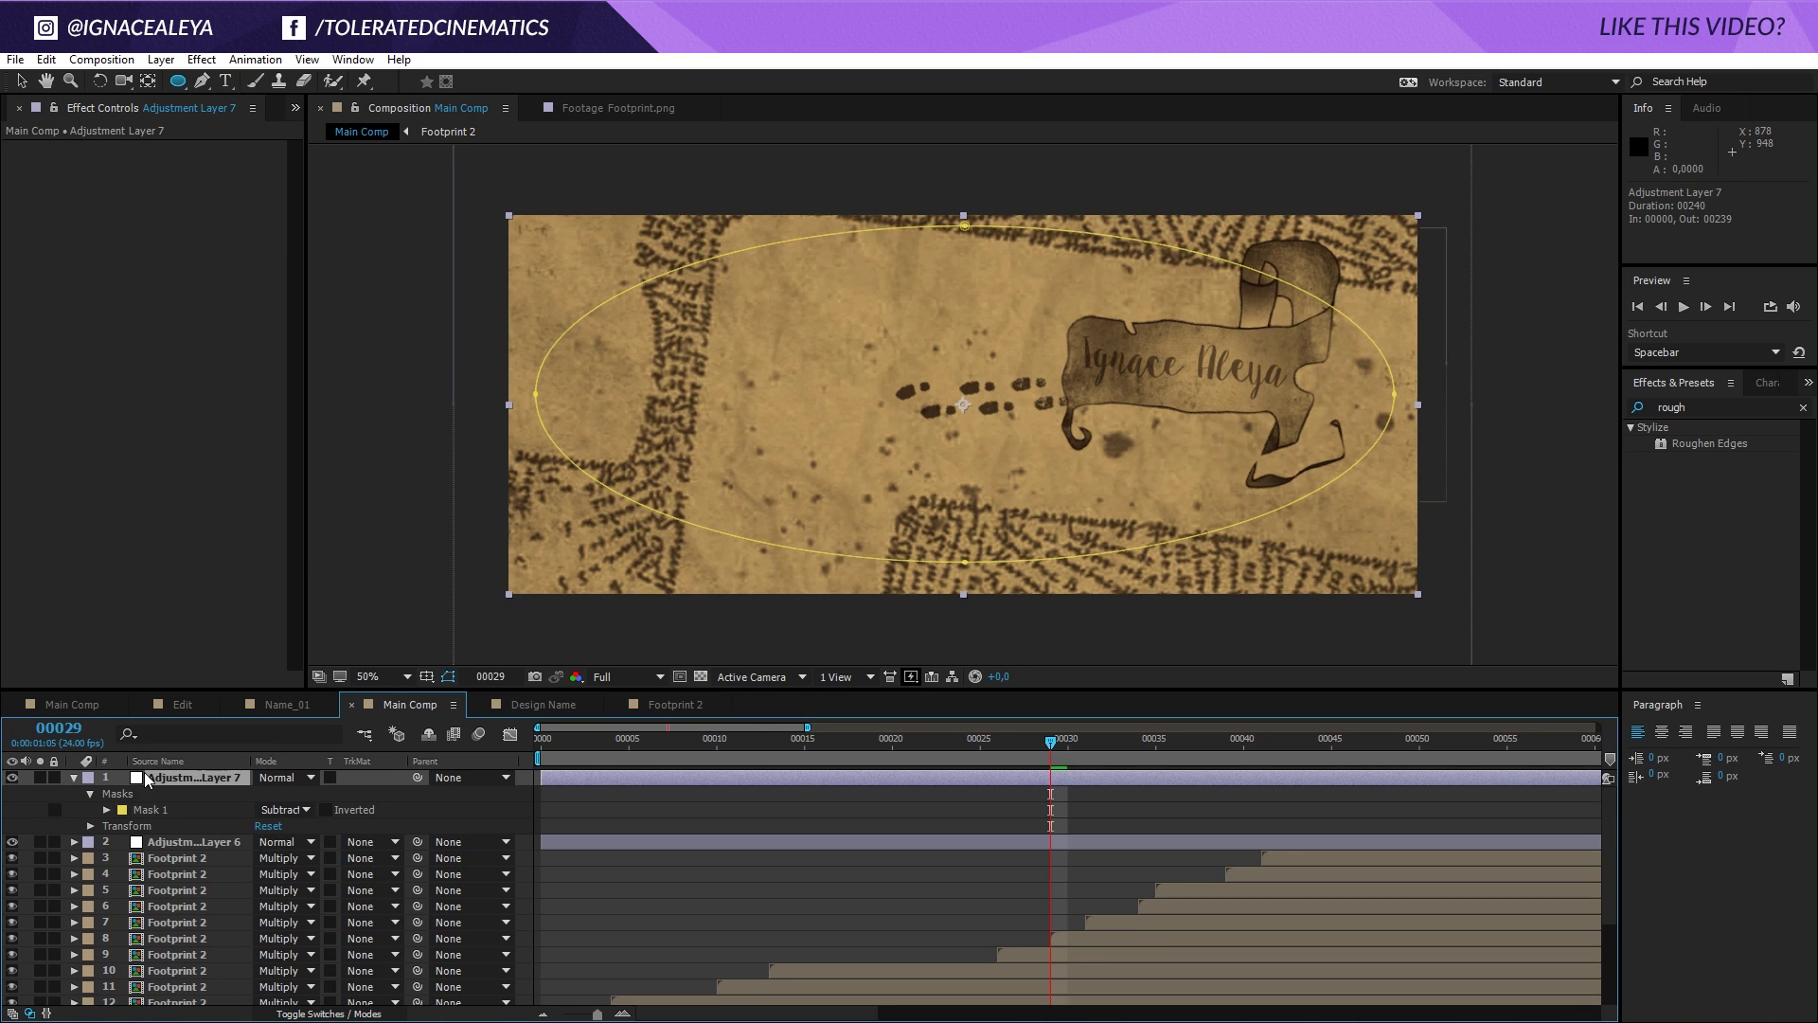
{"action": "left_click", "coordinate": [201, 59]}
{"action": "mouse_move", "coordinate": [161, 256]}
{"action": "left_click", "coordinate": [344, 640]}
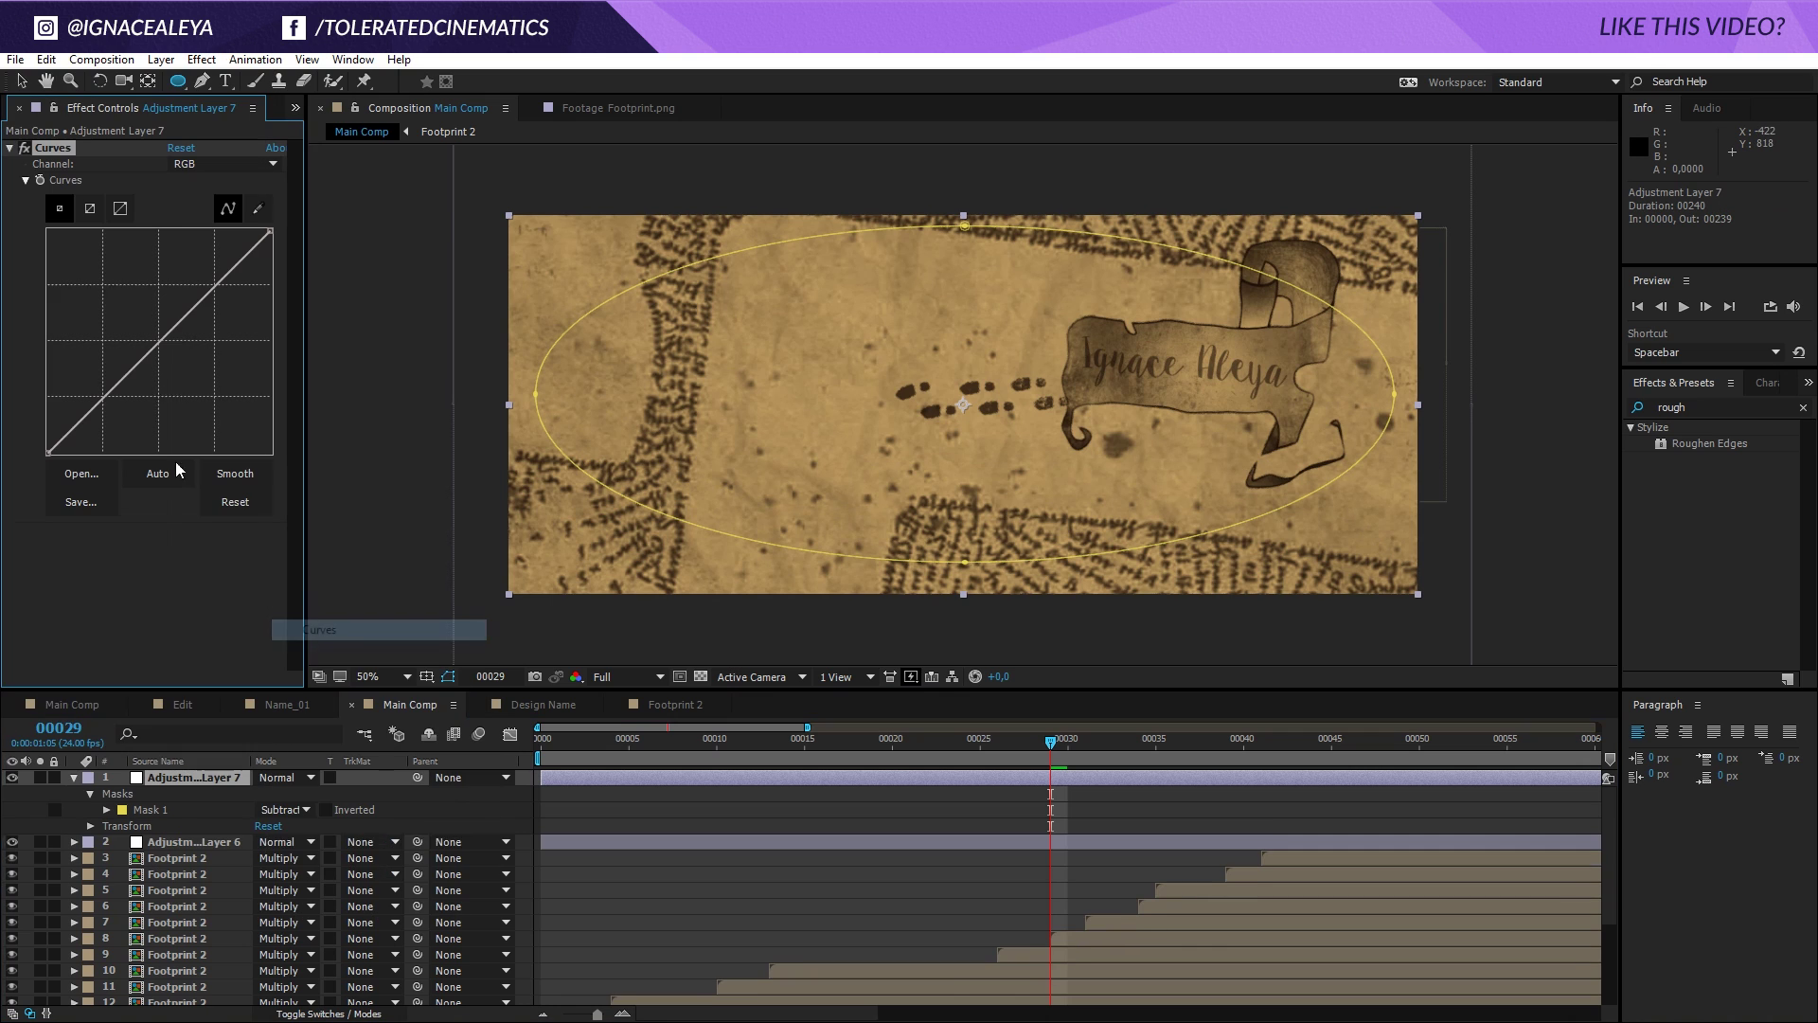
{"action": "left_click_drag", "start_coordinate": [163, 339], "coordinate": [163, 379]}
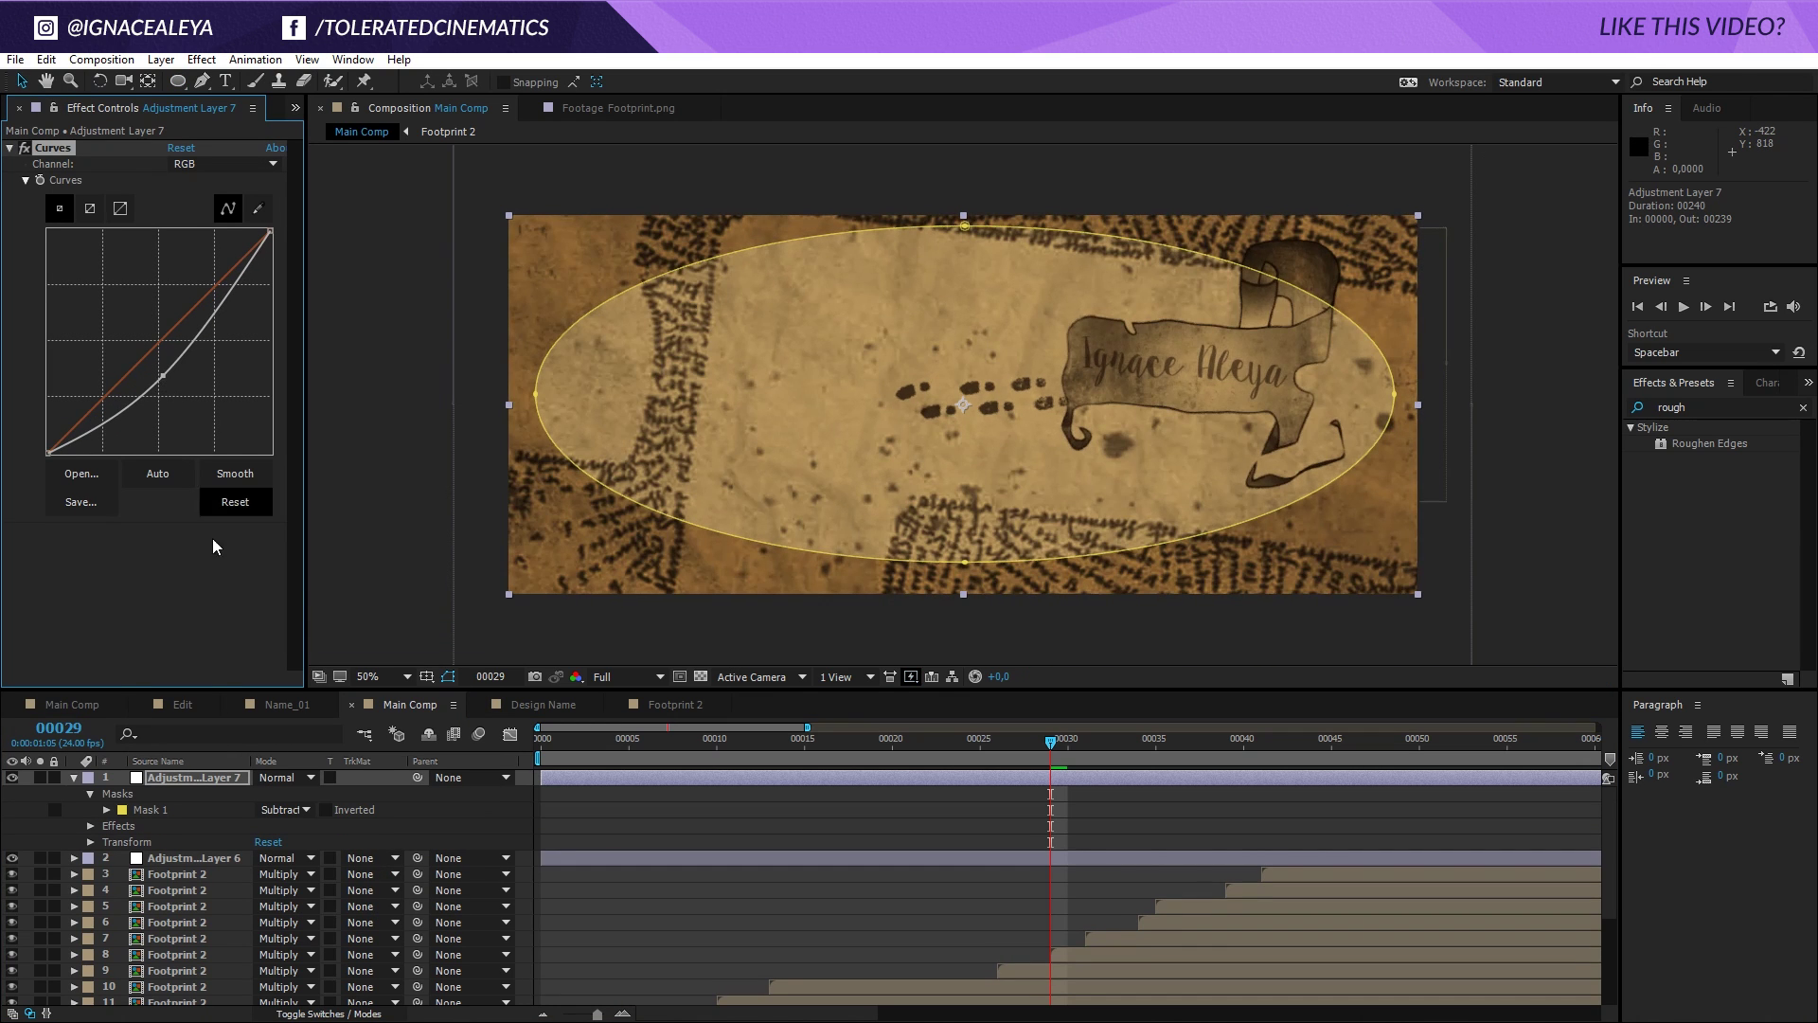
- Feather the vignette mask to 304 pixels, toggling the layer to compare the result
{"action": "key", "text": "f"}
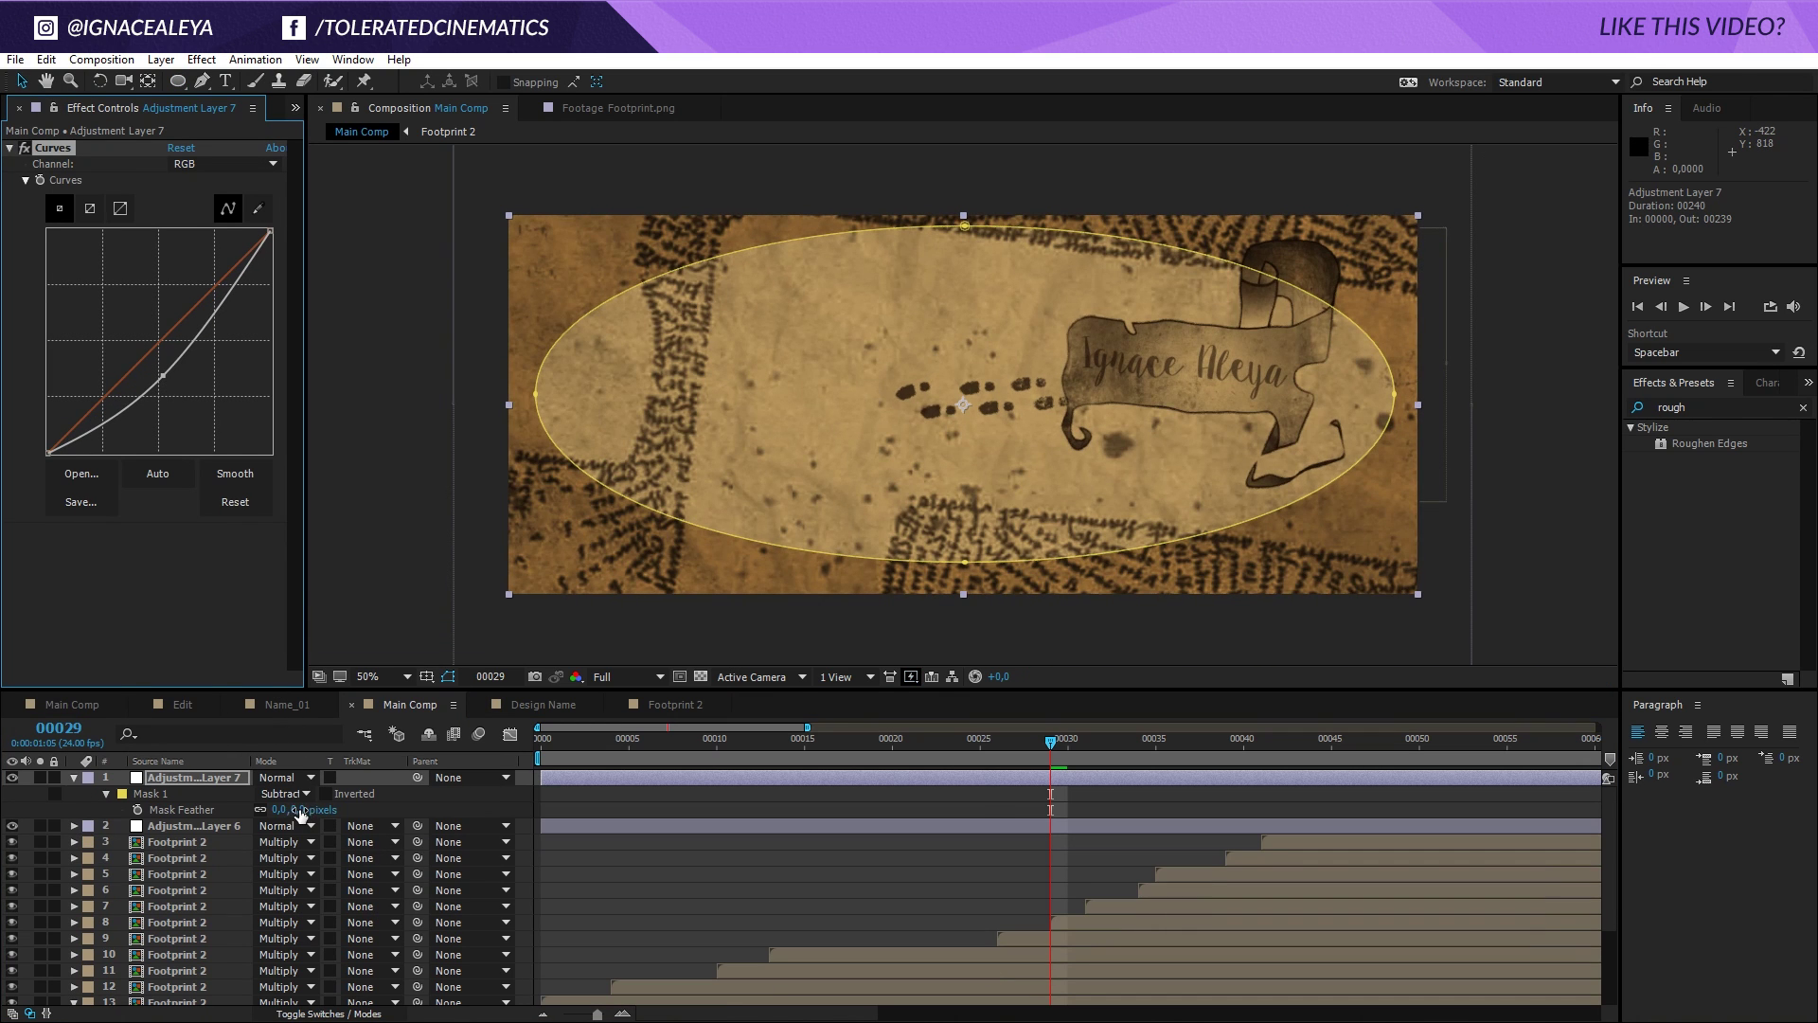
{"action": "left_click_drag", "start_coordinate": [301, 812], "coordinate": [788, 777]}
{"action": "left_click_drag", "start_coordinate": [703, 796], "coordinate": [663, 796]}
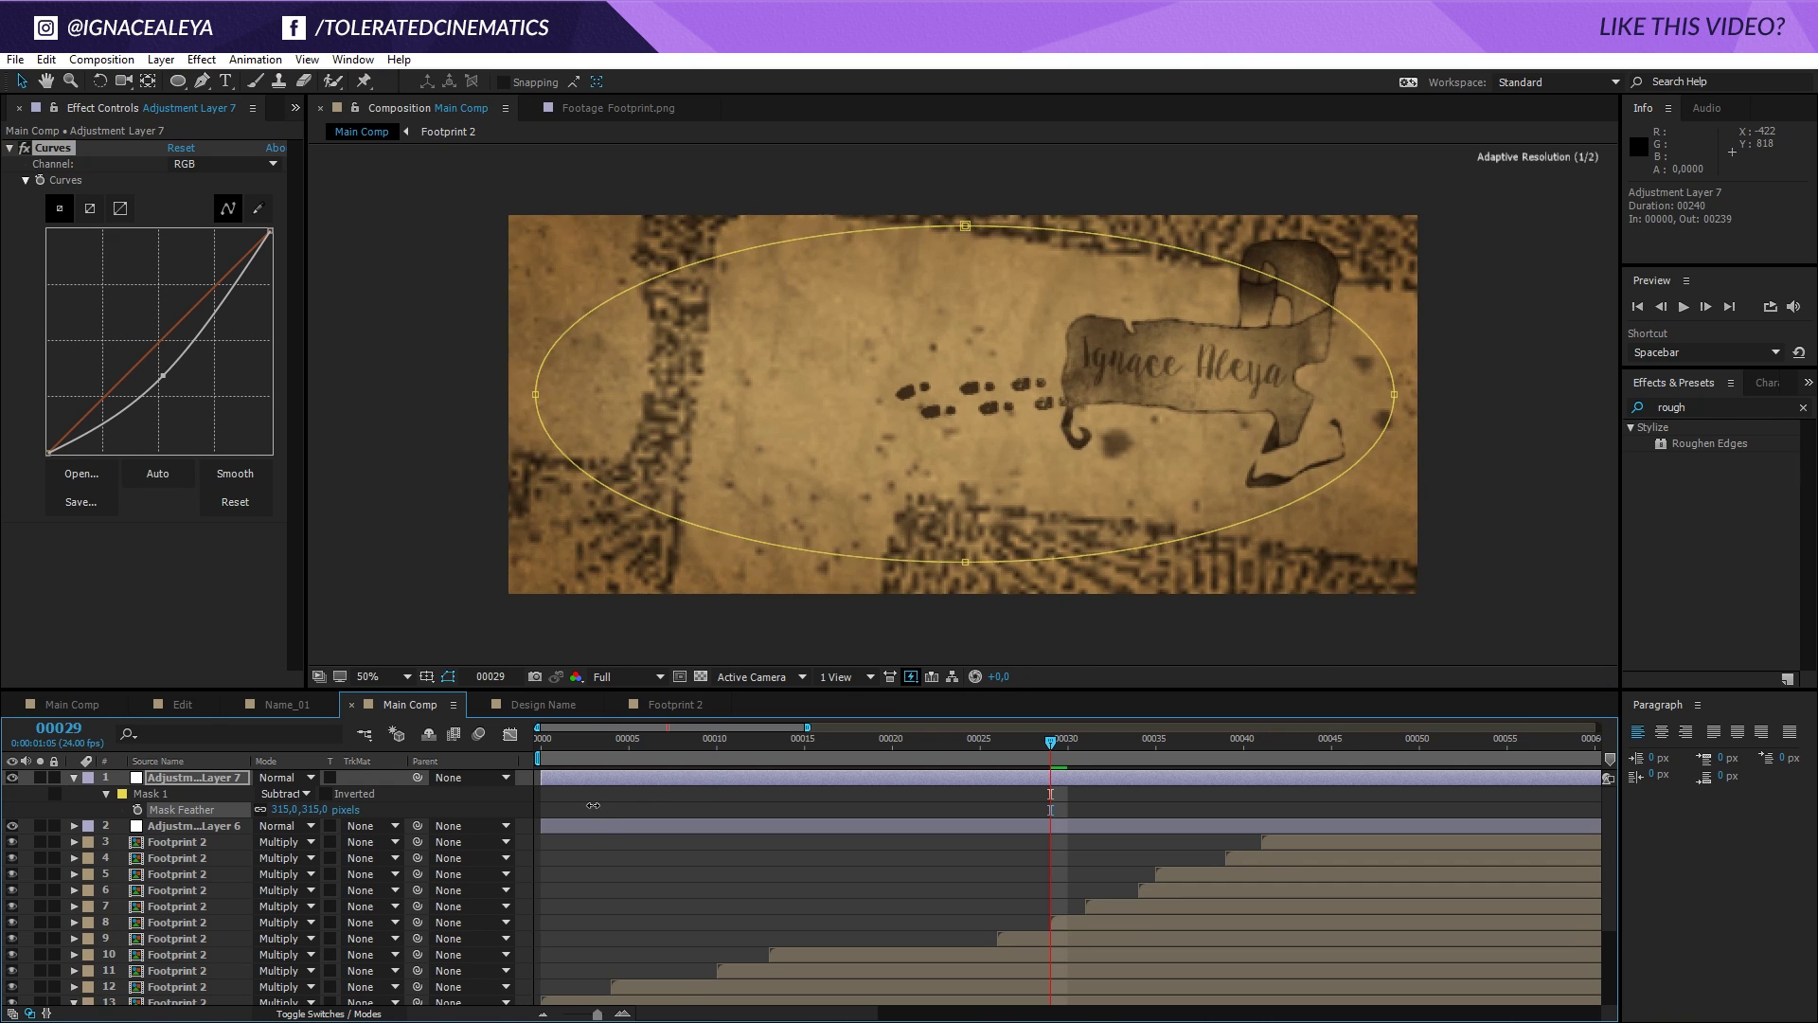
{"action": "key", "text": "F2"}
{"action": "left_click", "coordinate": [11, 777]}
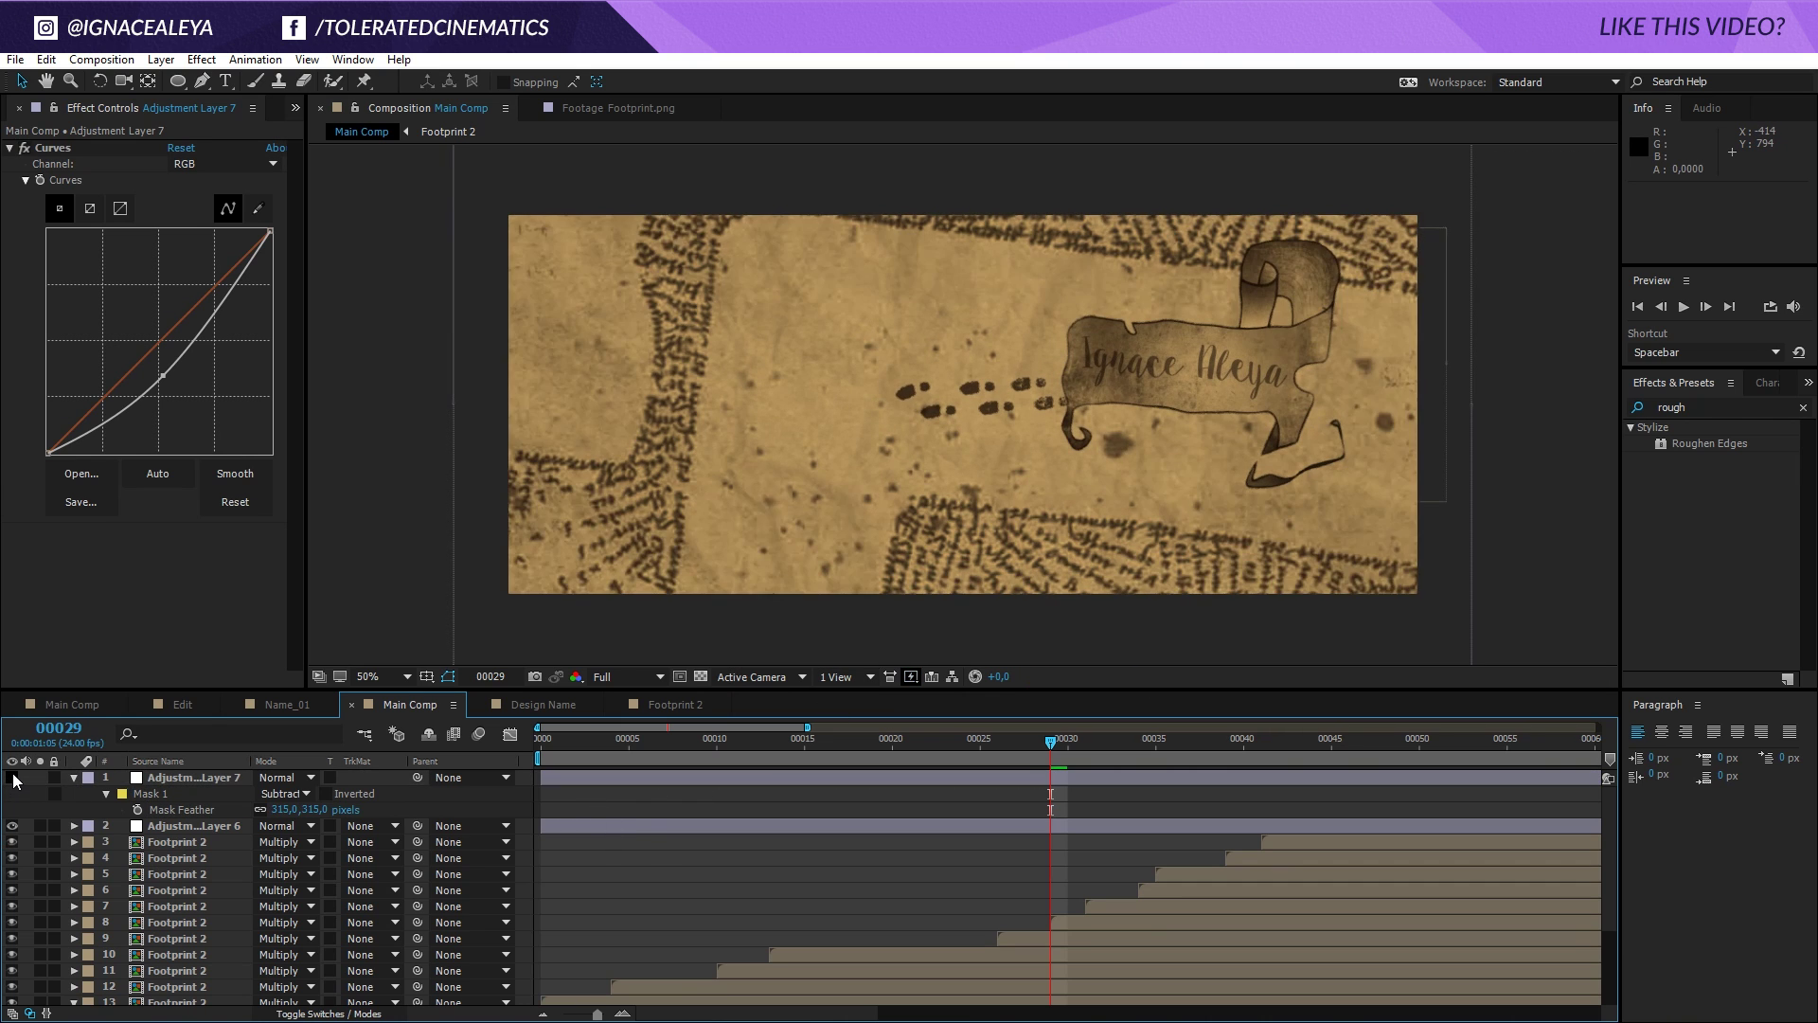
{"action": "left_click", "coordinate": [12, 778]}
{"action": "left_click_drag", "start_coordinate": [315, 812], "coordinate": [305, 813]}
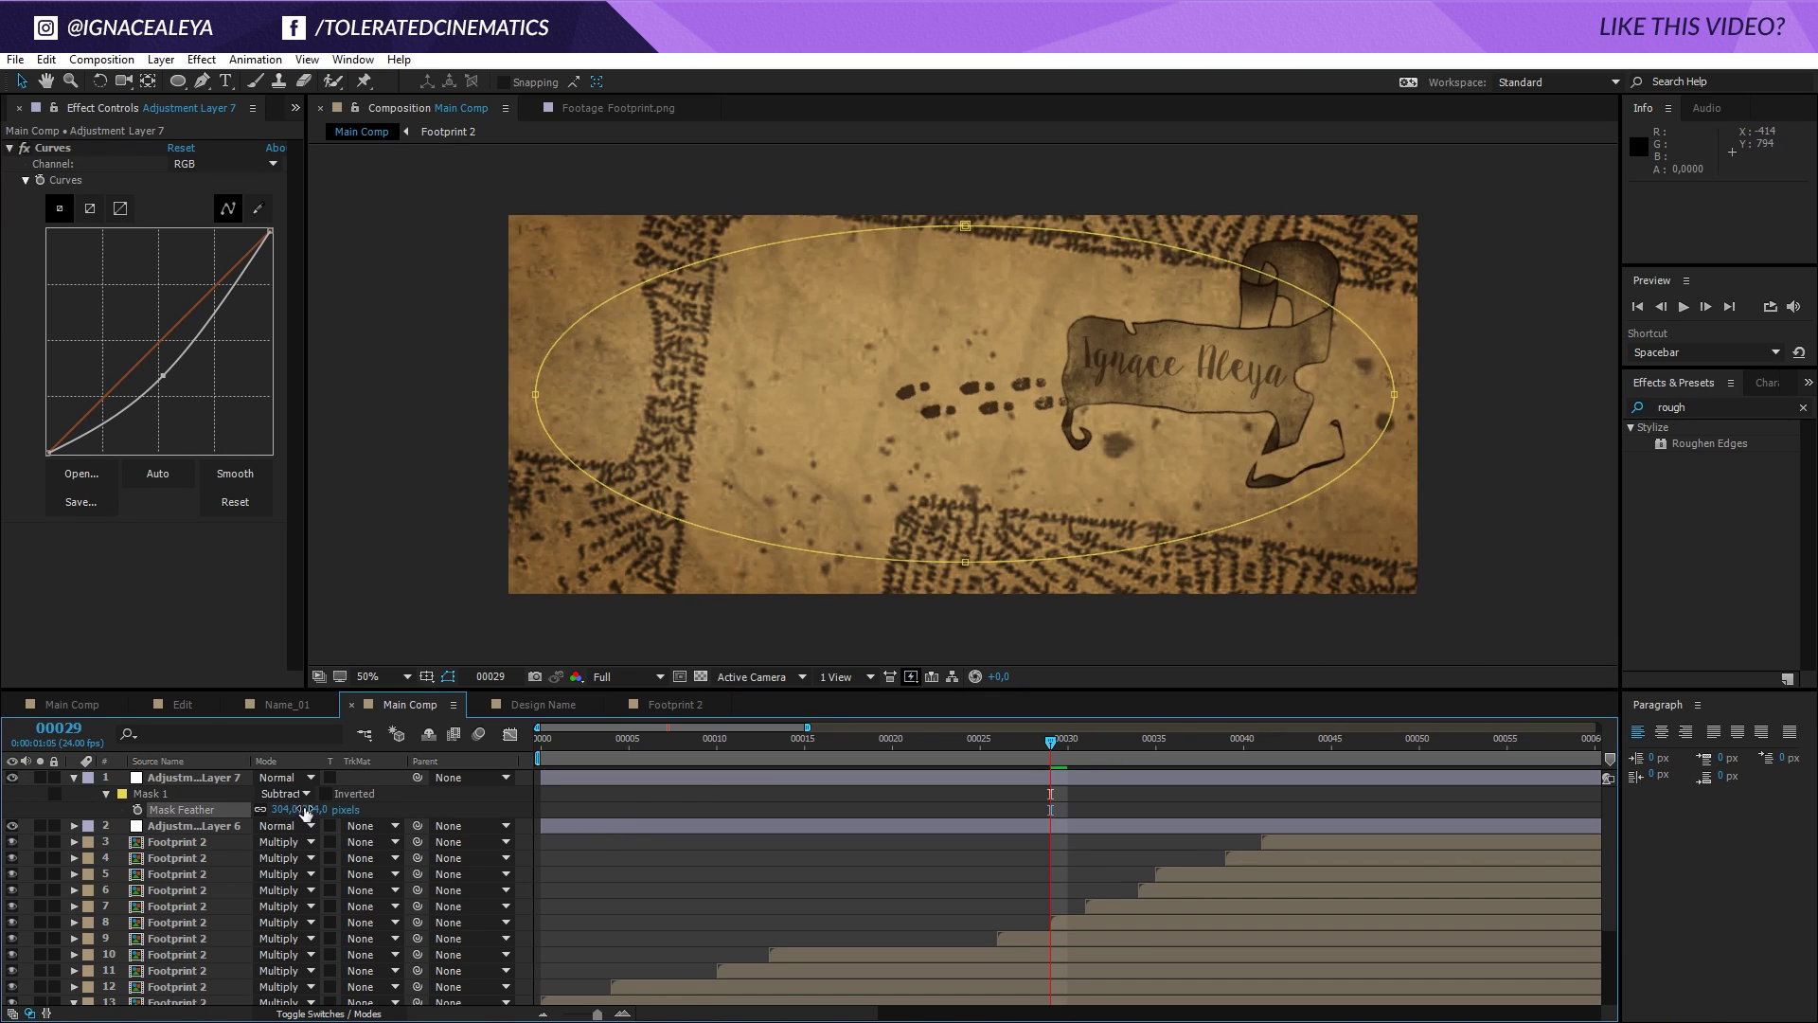
{"action": "key", "text": "F2"}
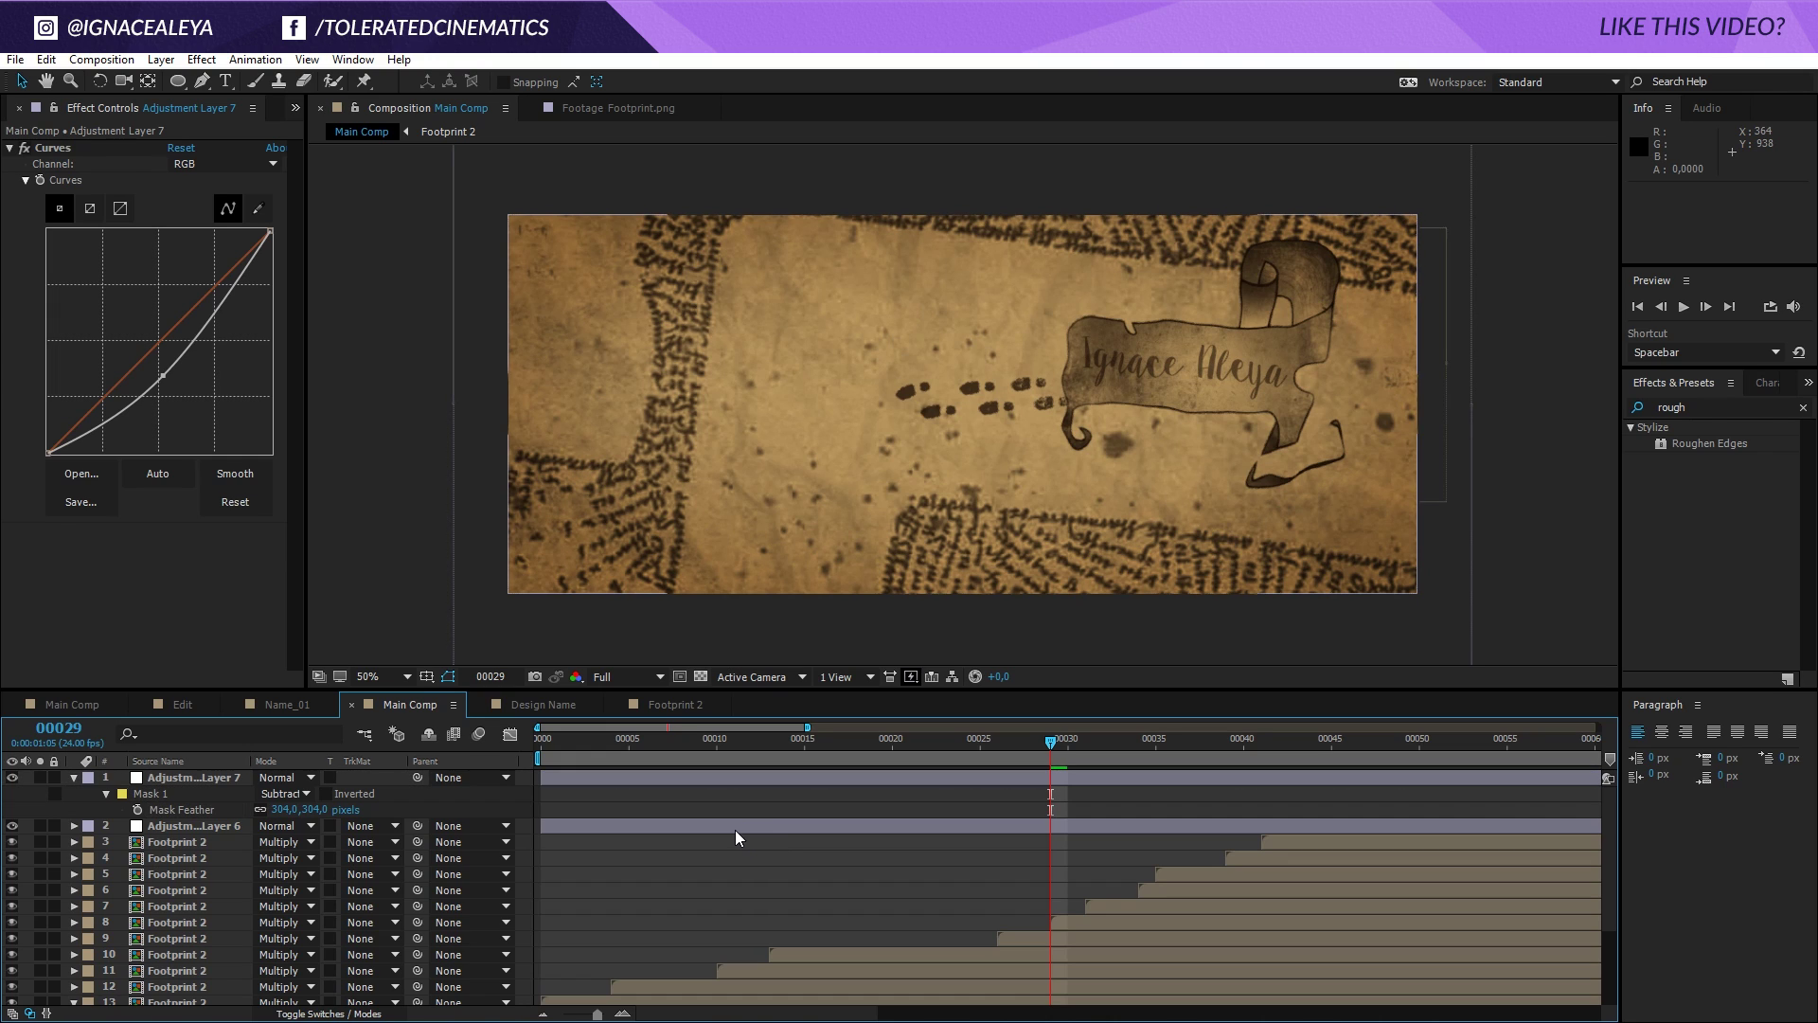
{"action": "left_click", "coordinate": [218, 164]}
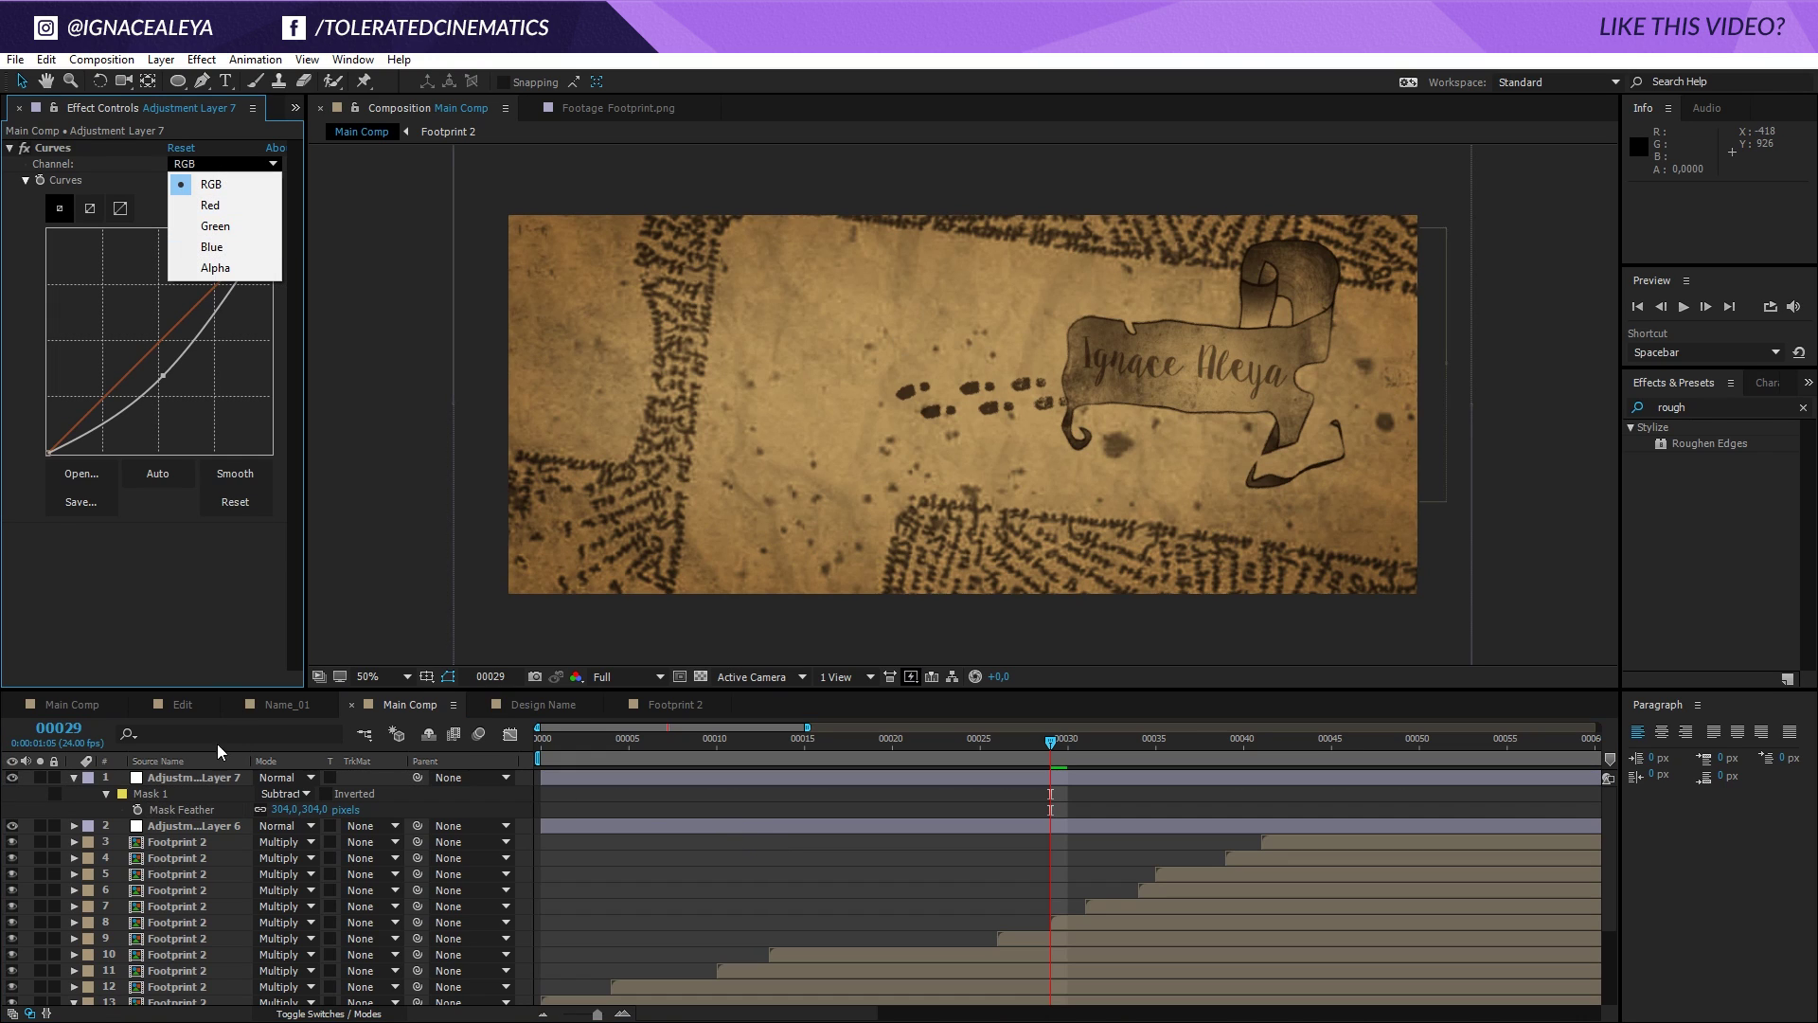
- Add Curves to Adjustment Layer 6 and raise the RGB curve to brighten midtones and shadows
{"action": "left_click", "coordinate": [187, 825]}
{"action": "left_click", "coordinate": [186, 826]}
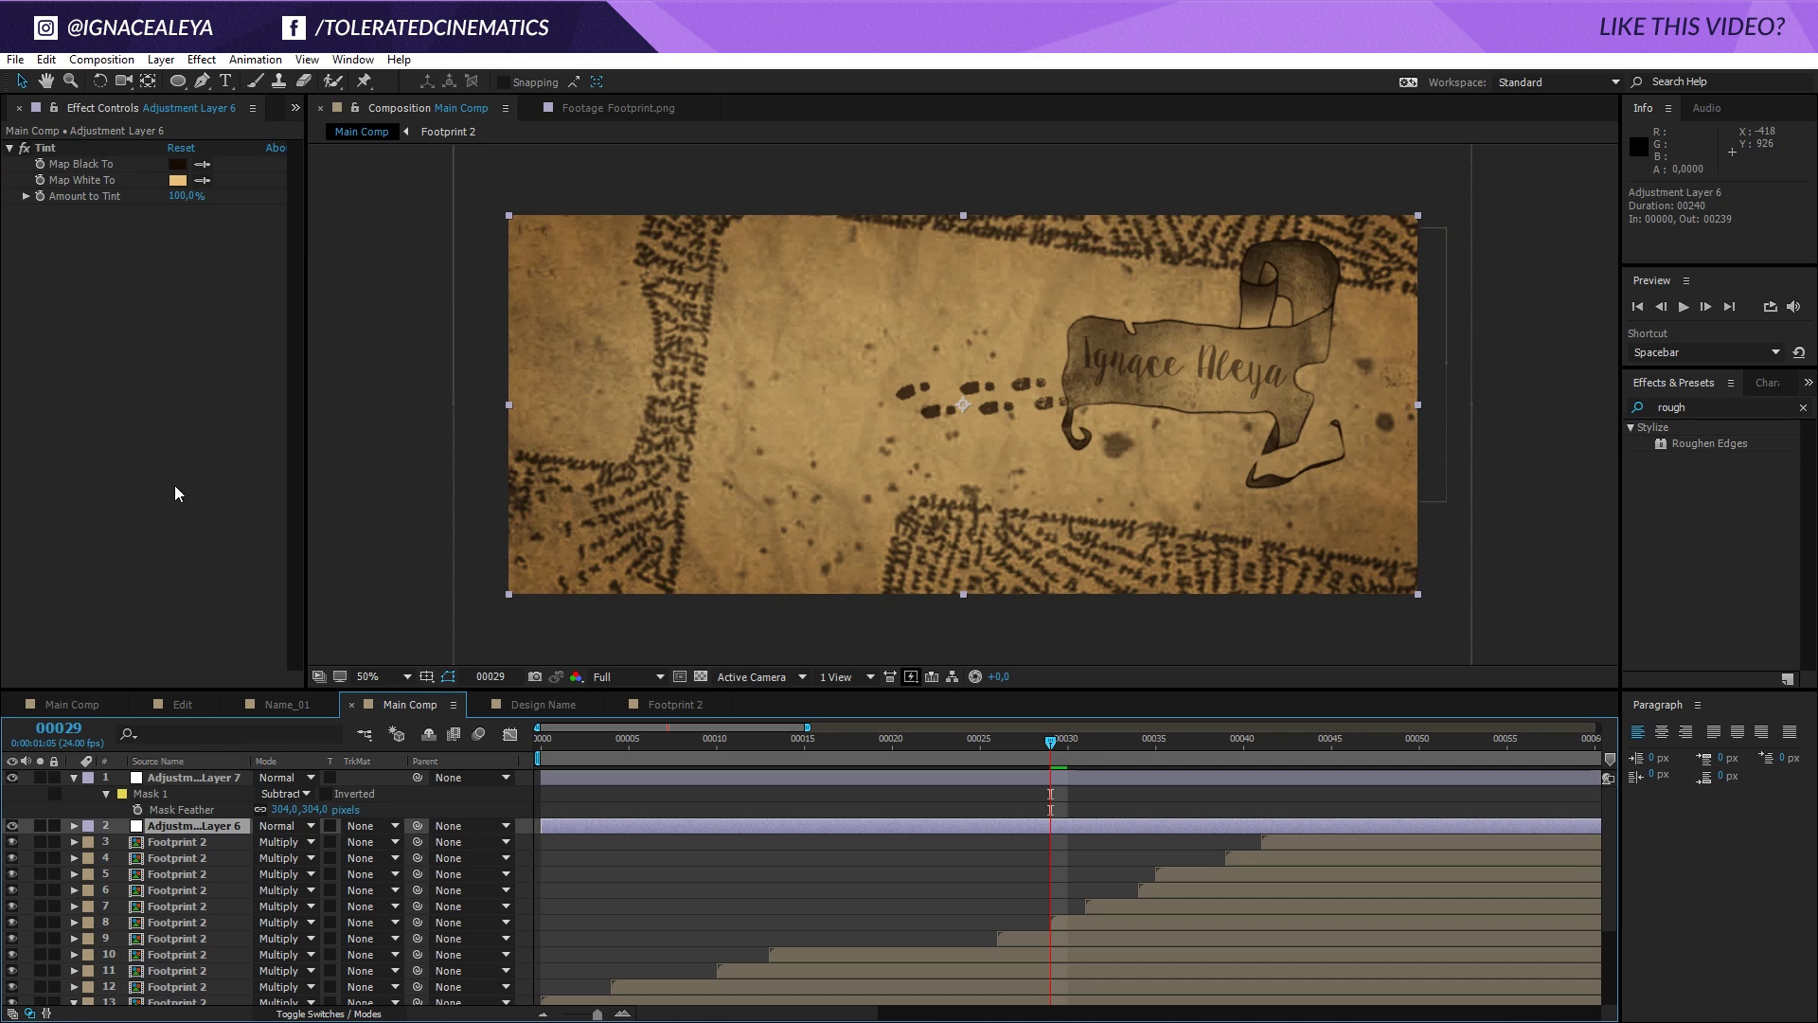
{"action": "left_click", "coordinate": [201, 59]}
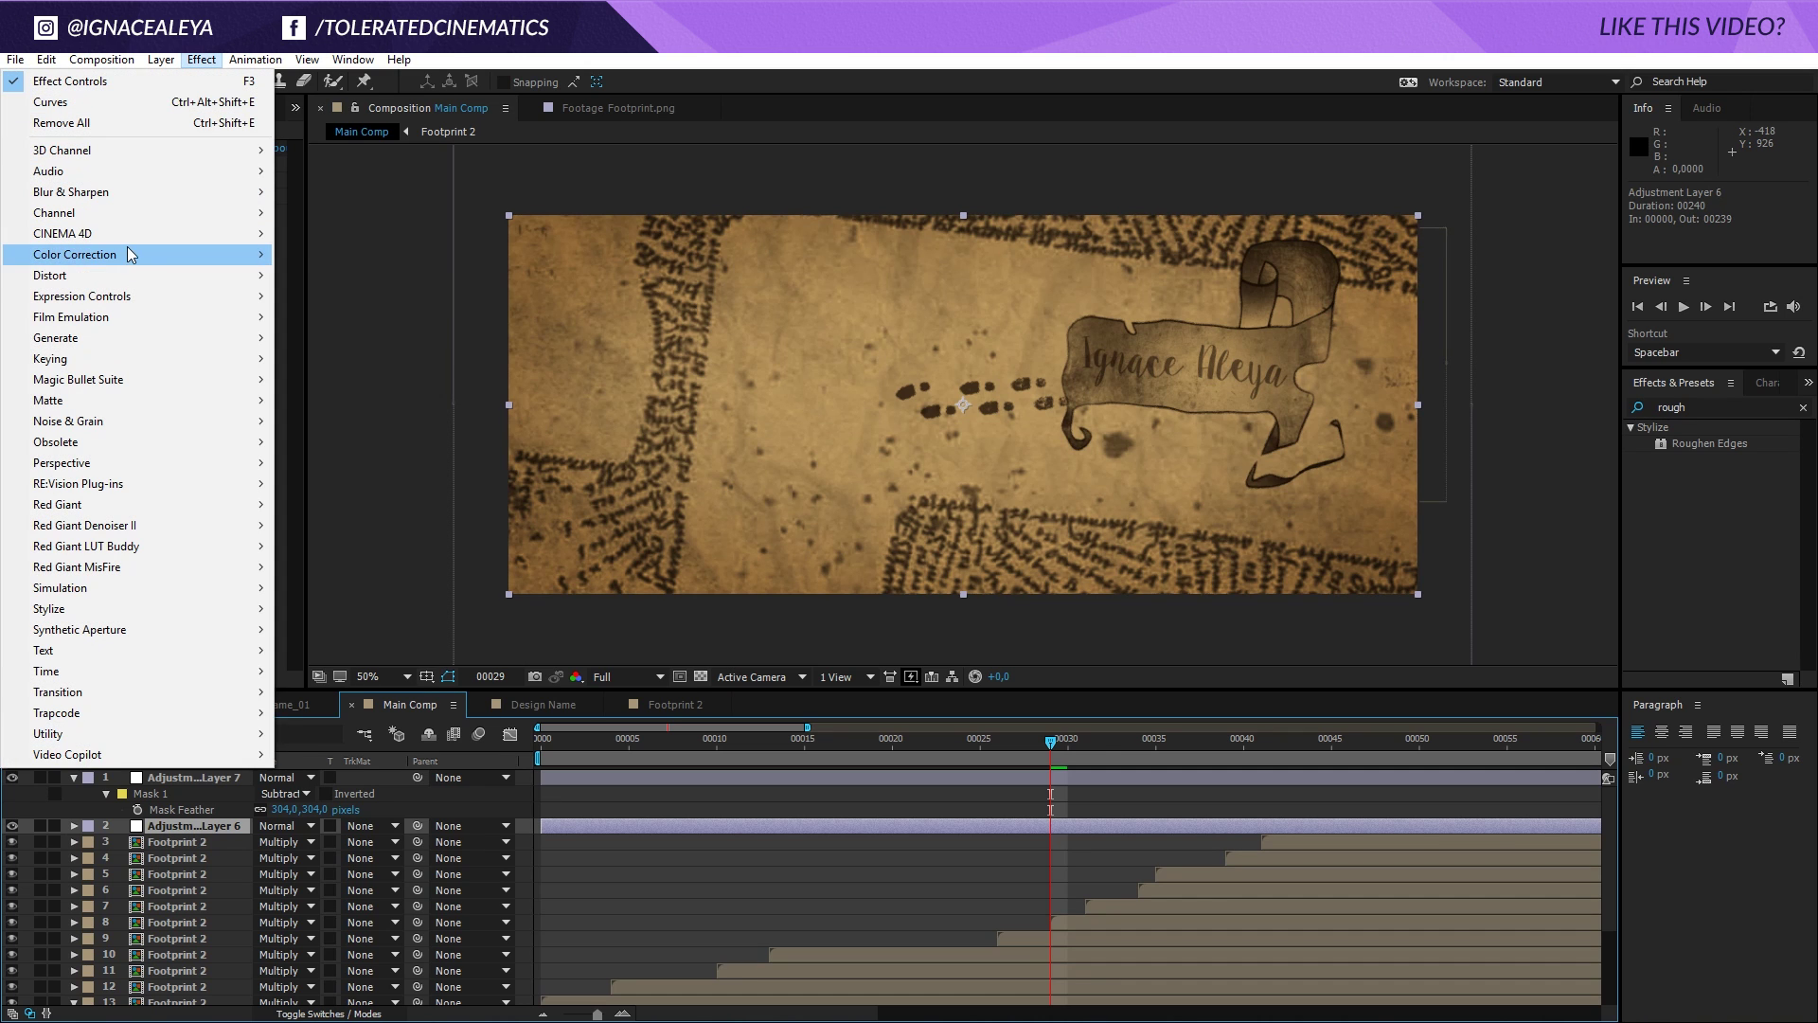
{"action": "mouse_move", "coordinate": [130, 254]}
{"action": "left_click", "coordinate": [374, 630]}
{"action": "left_click_drag", "start_coordinate": [201, 364], "coordinate": [191, 354]}
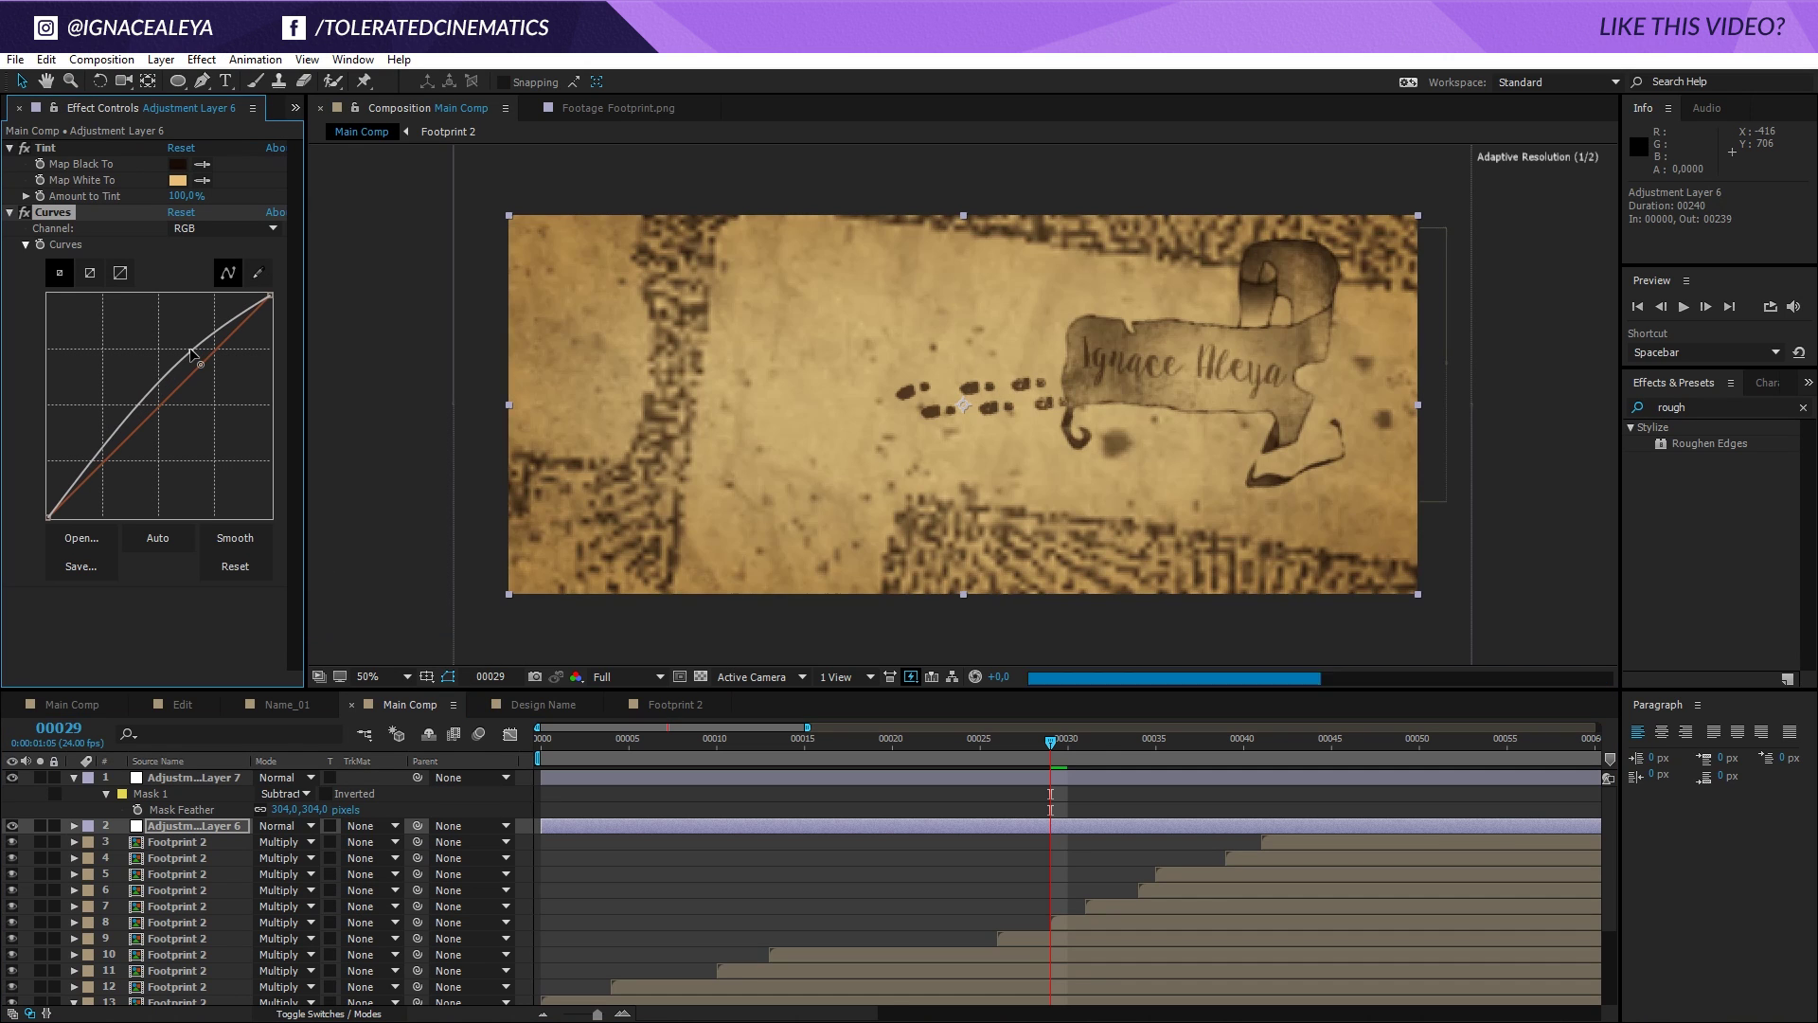
{"action": "left_click_drag", "start_coordinate": [107, 478], "coordinate": [97, 464]}
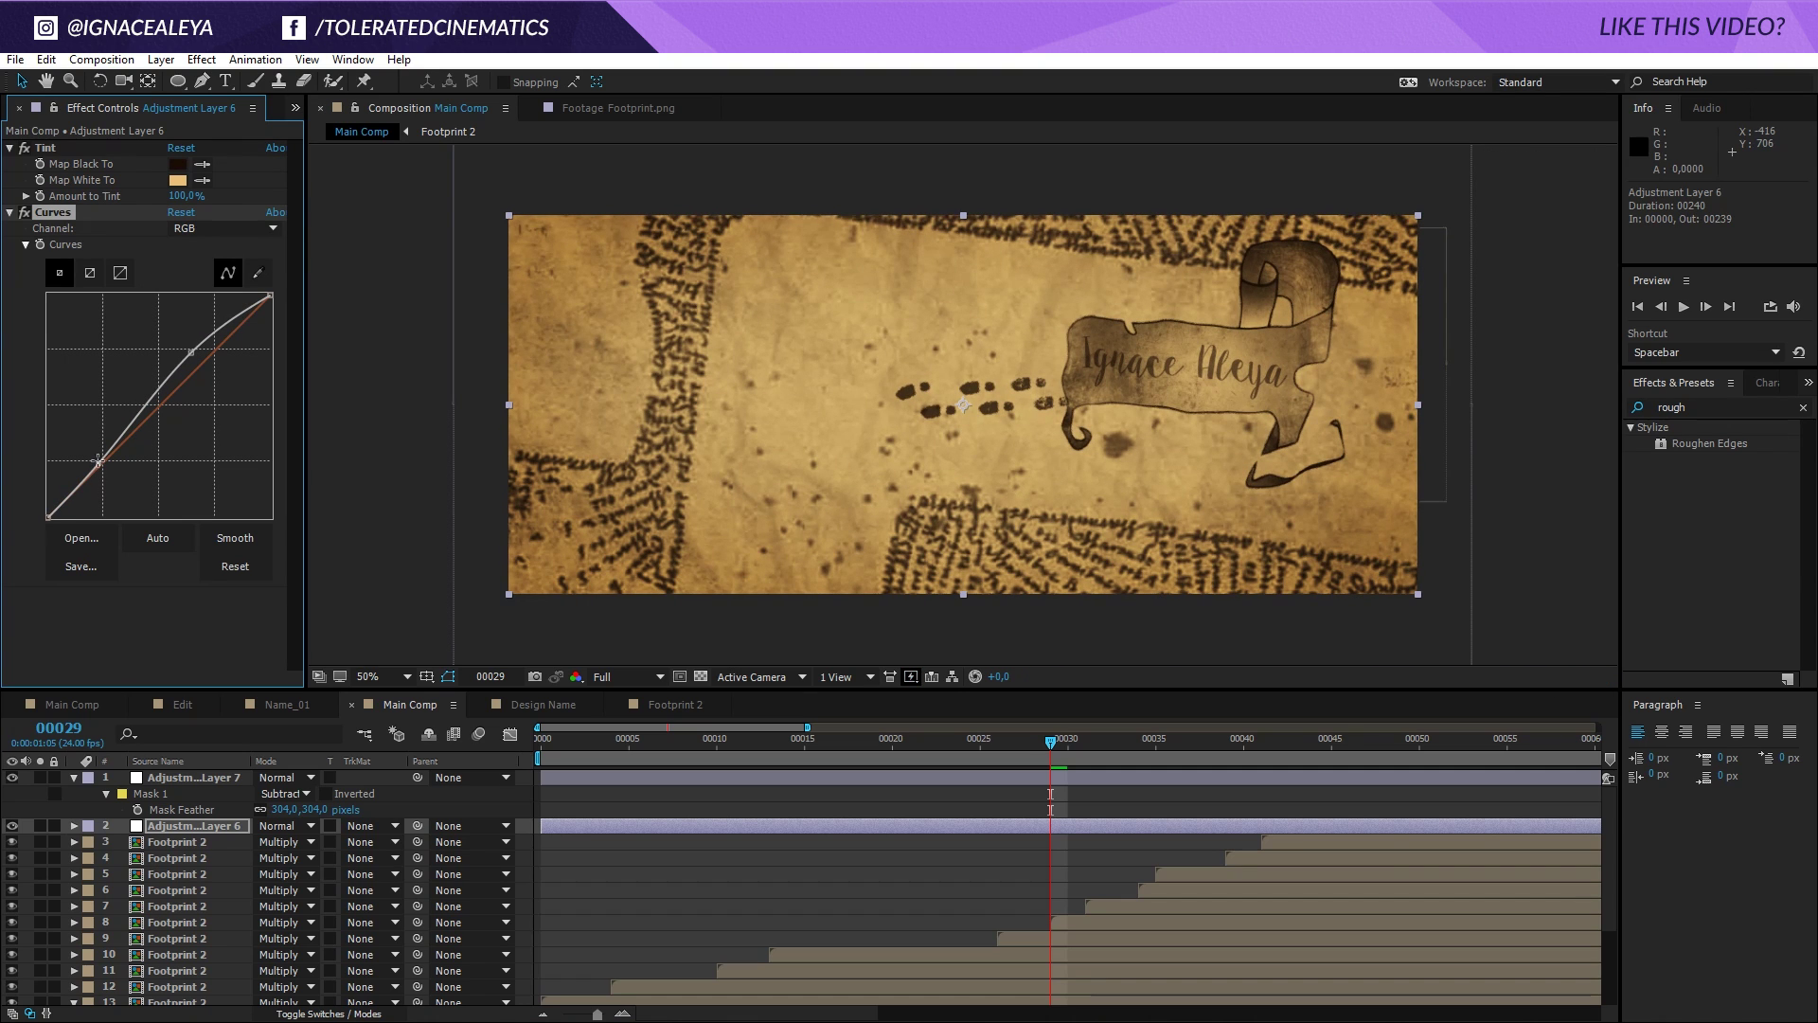
- Boost the Red channel curve to warm the map, discarding a trial Blue tweak
{"action": "left_click", "coordinate": [223, 229]}
{"action": "left_click", "coordinate": [218, 244]}
{"action": "left_click_drag", "start_coordinate": [165, 409], "coordinate": [275, 431]}
{"action": "left_click", "coordinate": [224, 229]}
{"action": "left_click", "coordinate": [211, 313]}
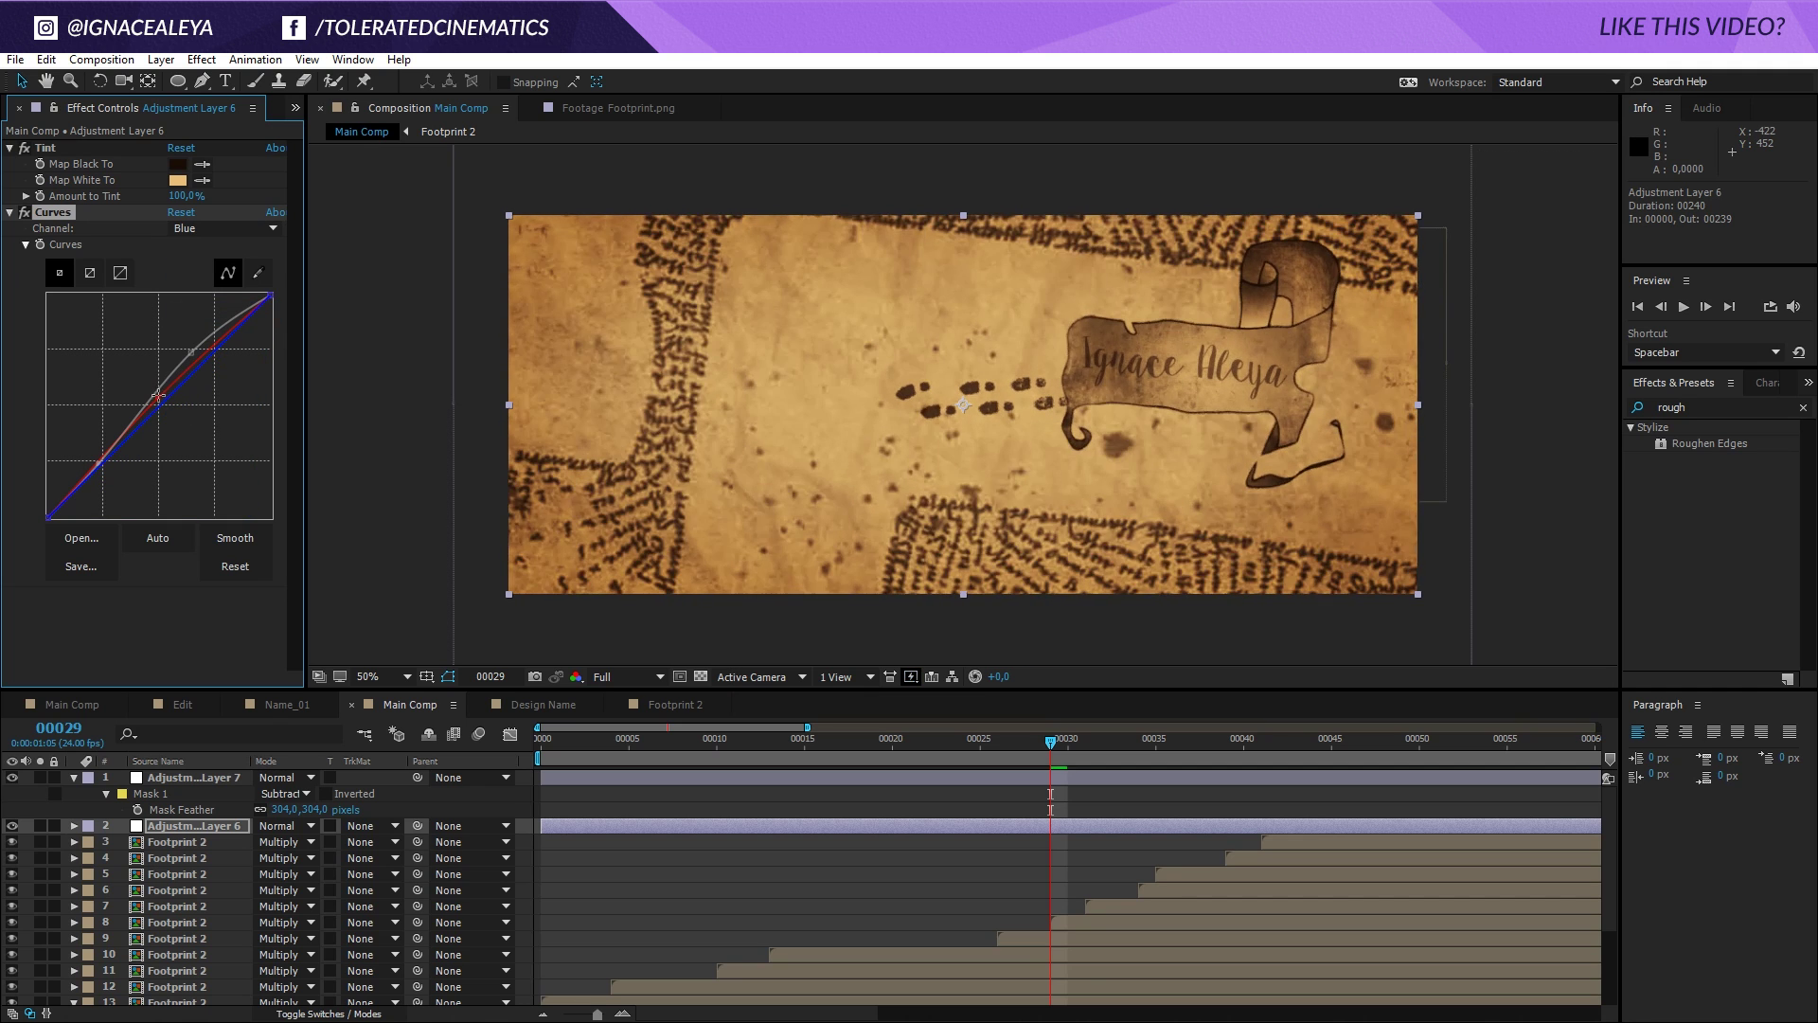
{"action": "left_click", "coordinate": [223, 228]}
{"action": "left_click", "coordinate": [217, 244]}
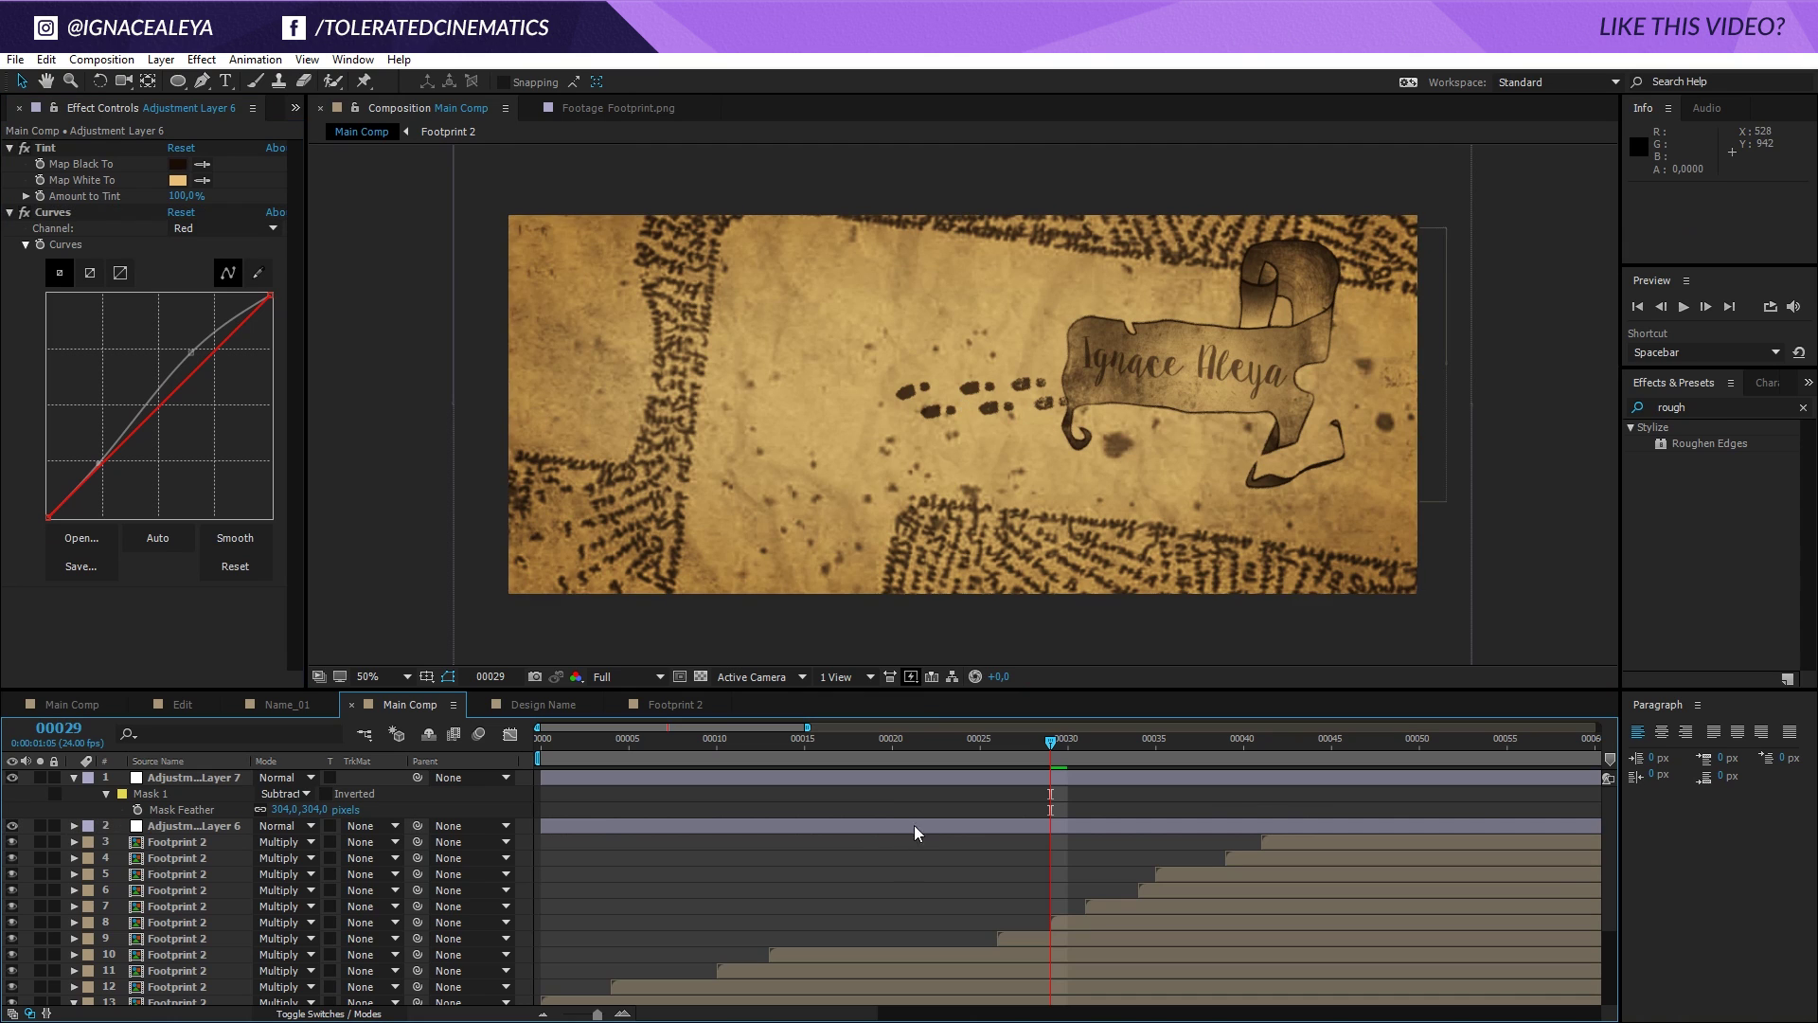
- Preview the footprints walking in from near the start, stopping at frame 15
{"action": "left_click", "coordinate": [593, 739]}
{"action": "key", "text": "space"}
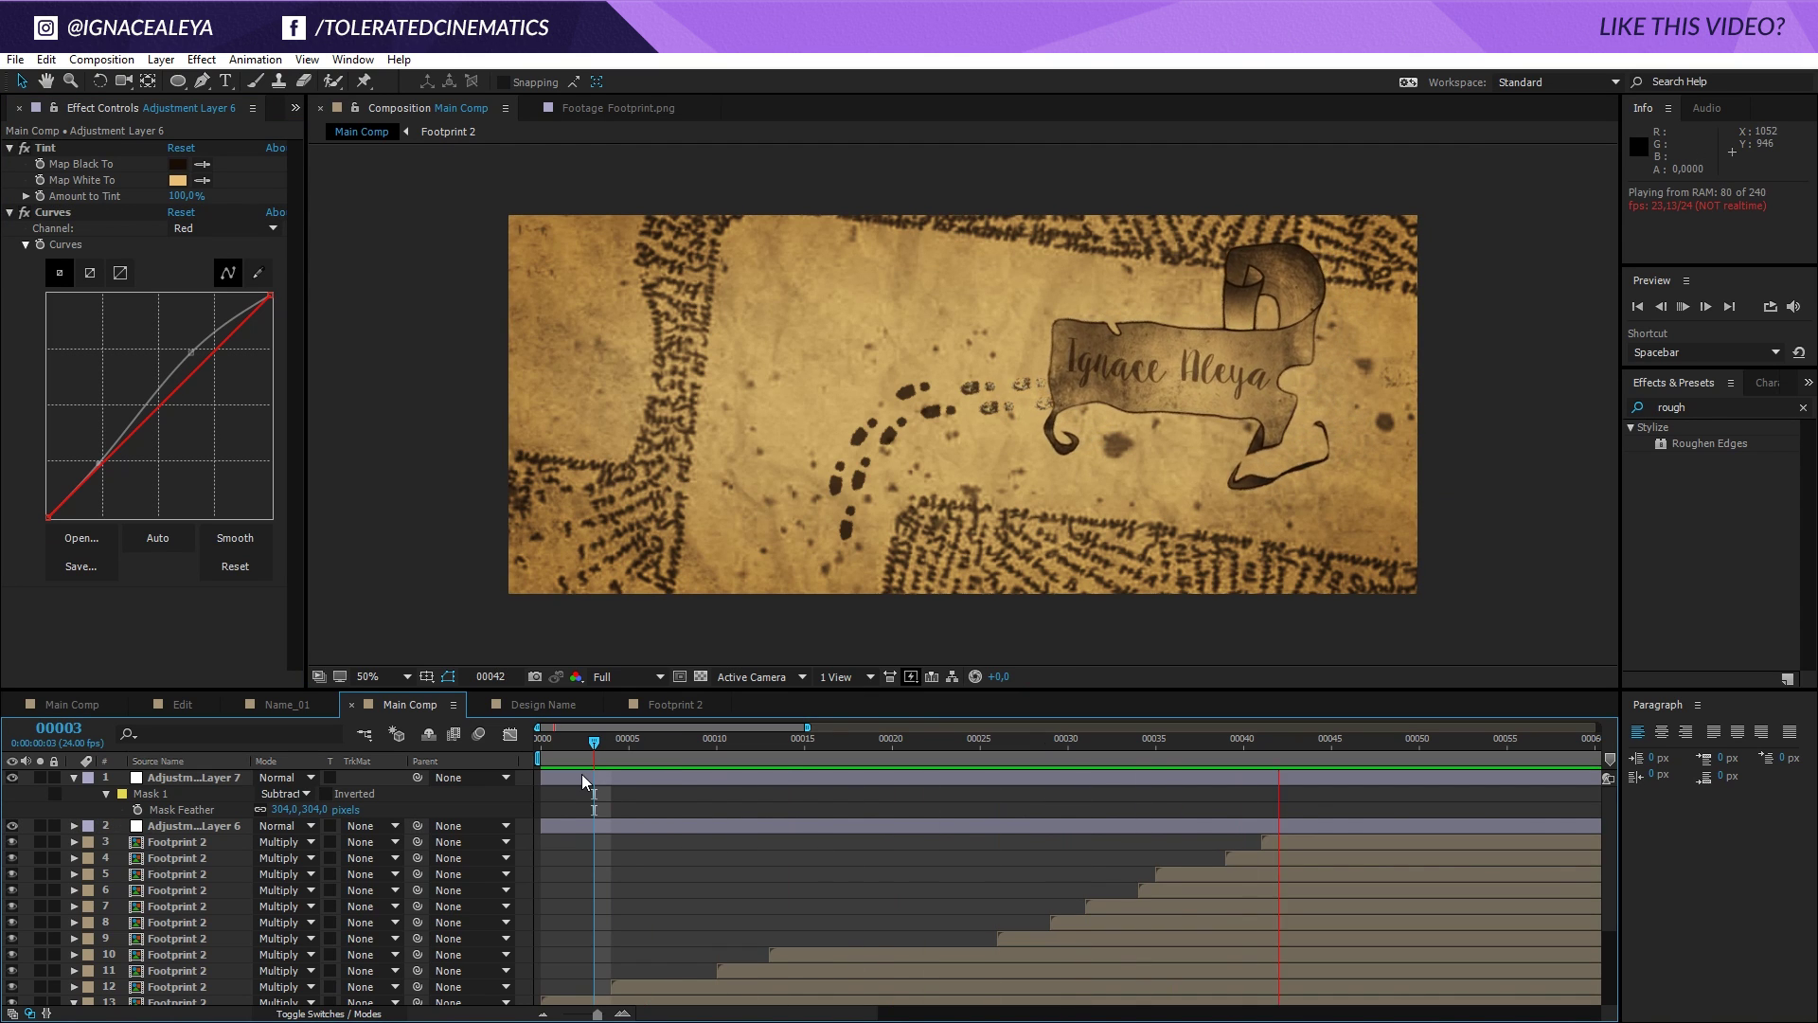
{"action": "key", "text": "space"}
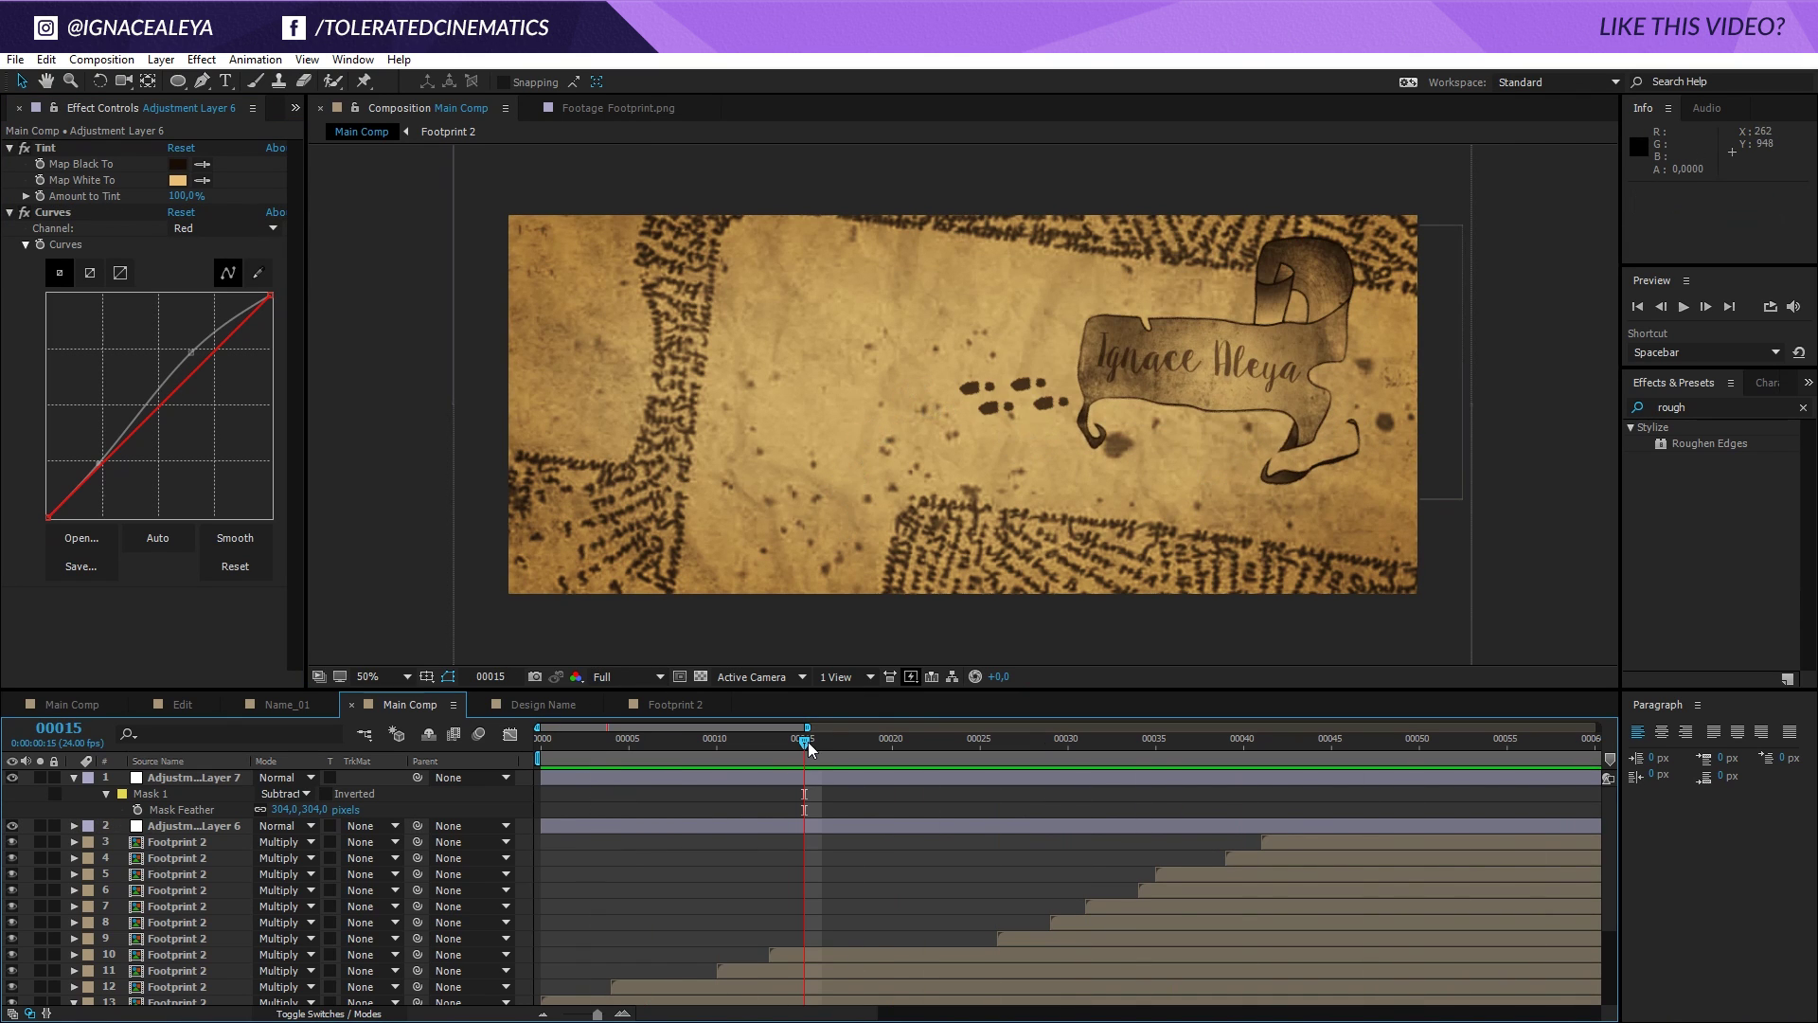